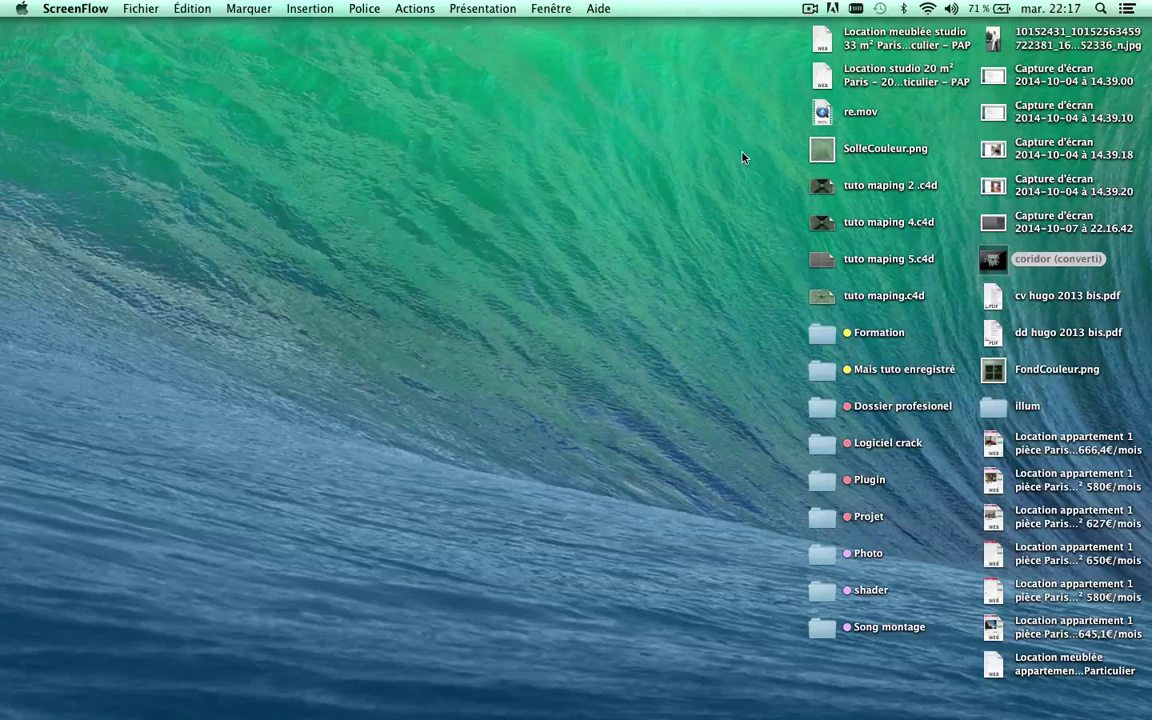
- Move SolleCouleur.png from the desktop to the trash and open the coridor (converti) video
click(823, 147)
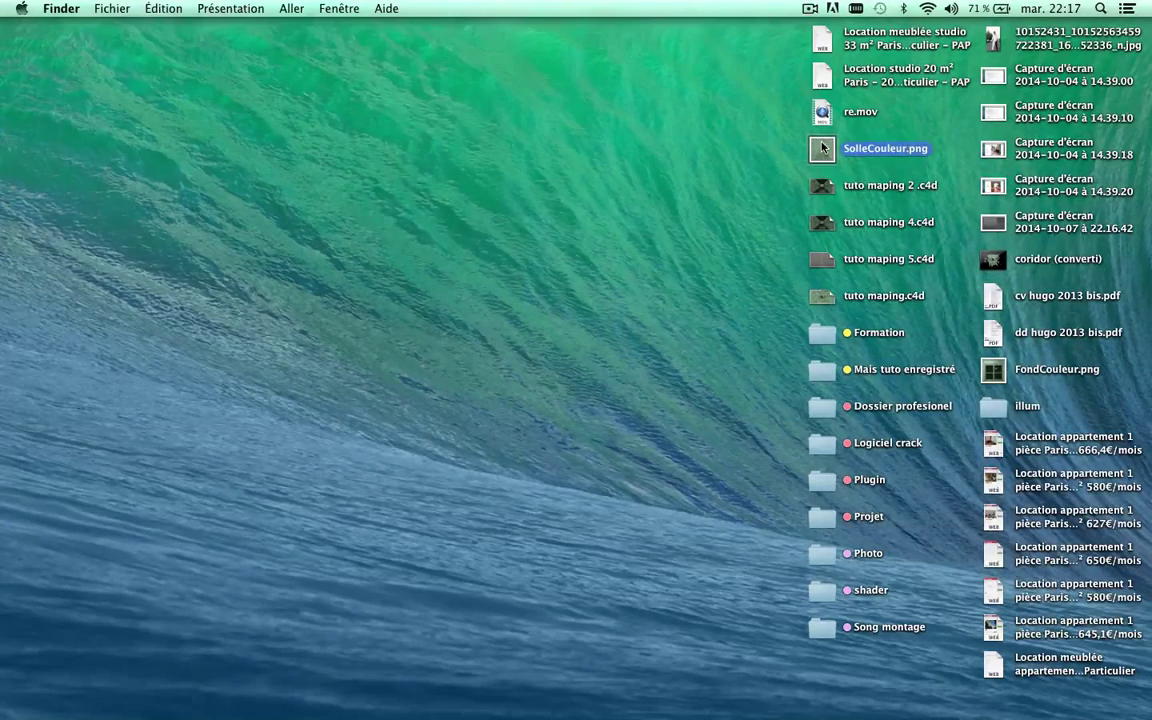
right_click(823, 147)
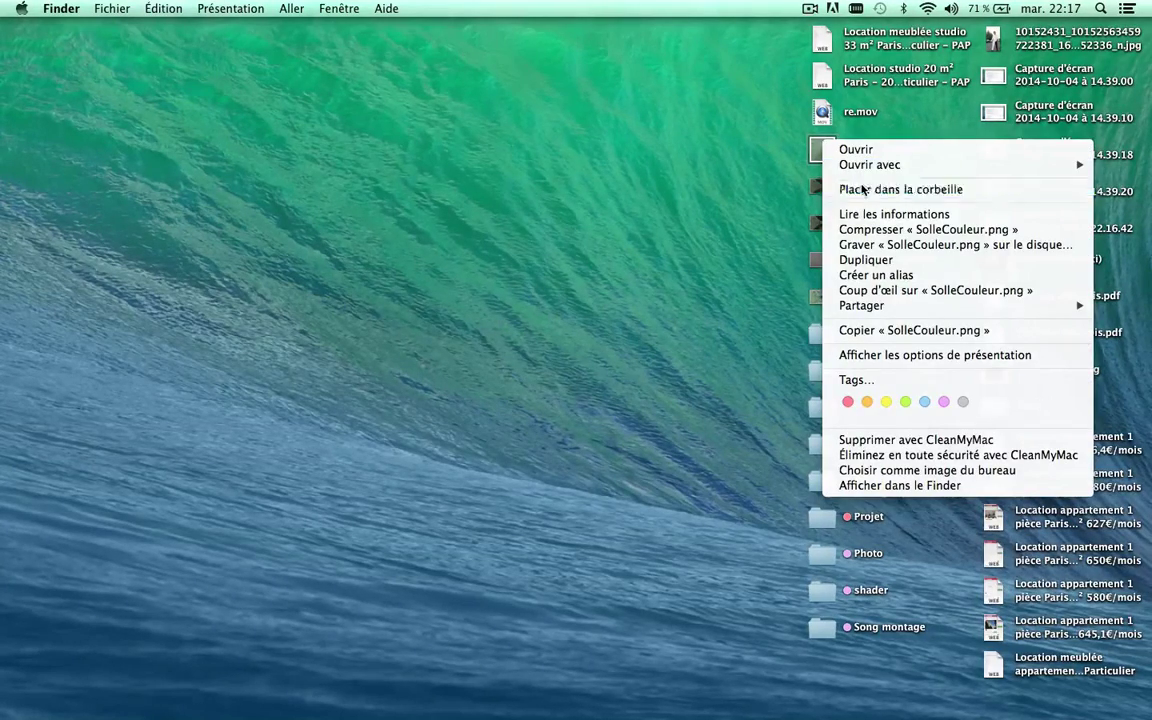
click(860, 187)
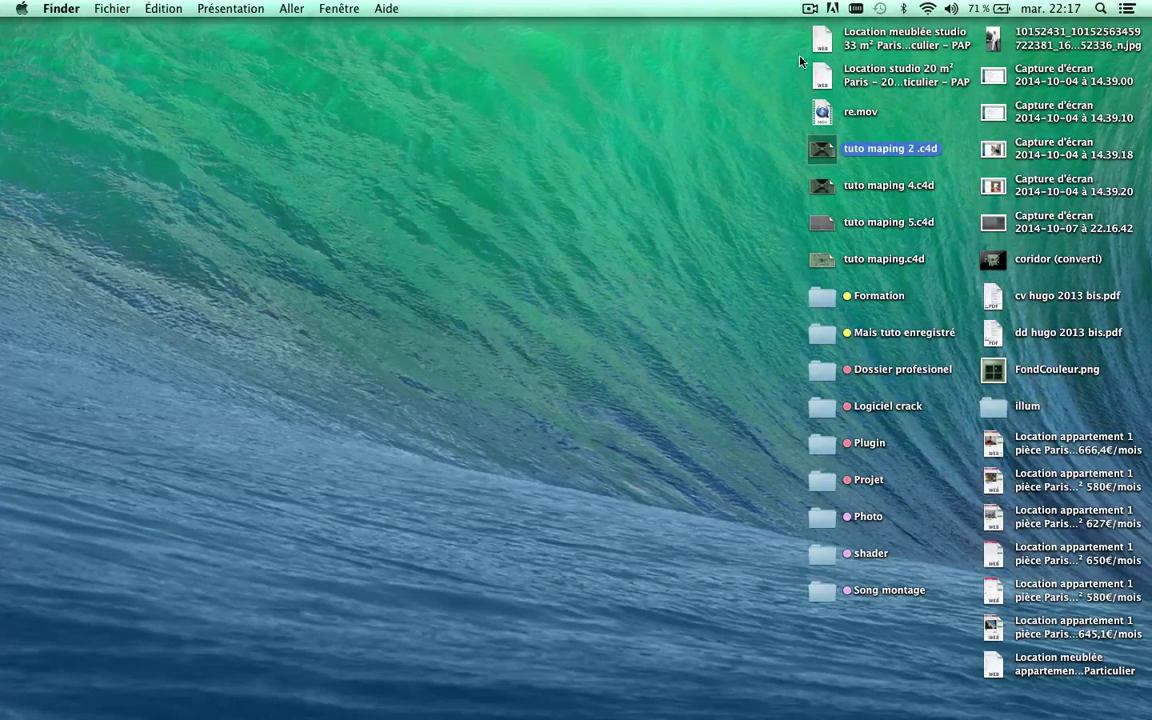
double_click(990, 260)
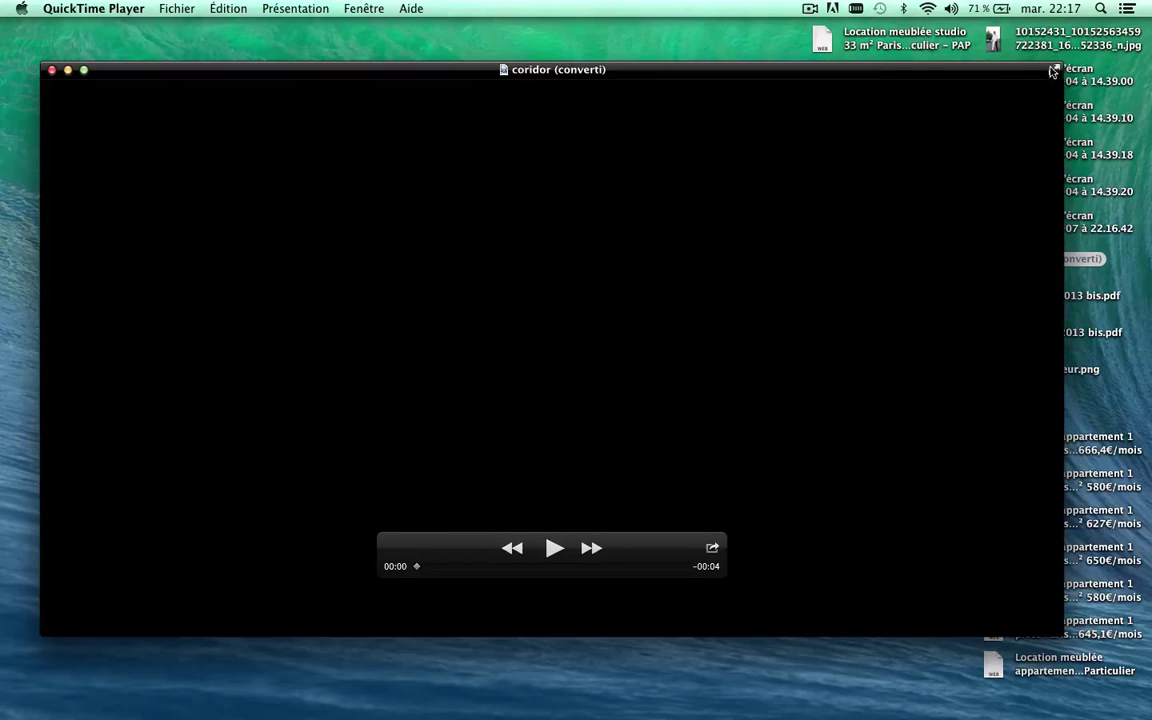
- Play the coridor (converti) clip full screen, then exit full screen and close the QuickTime window
click(1053, 69)
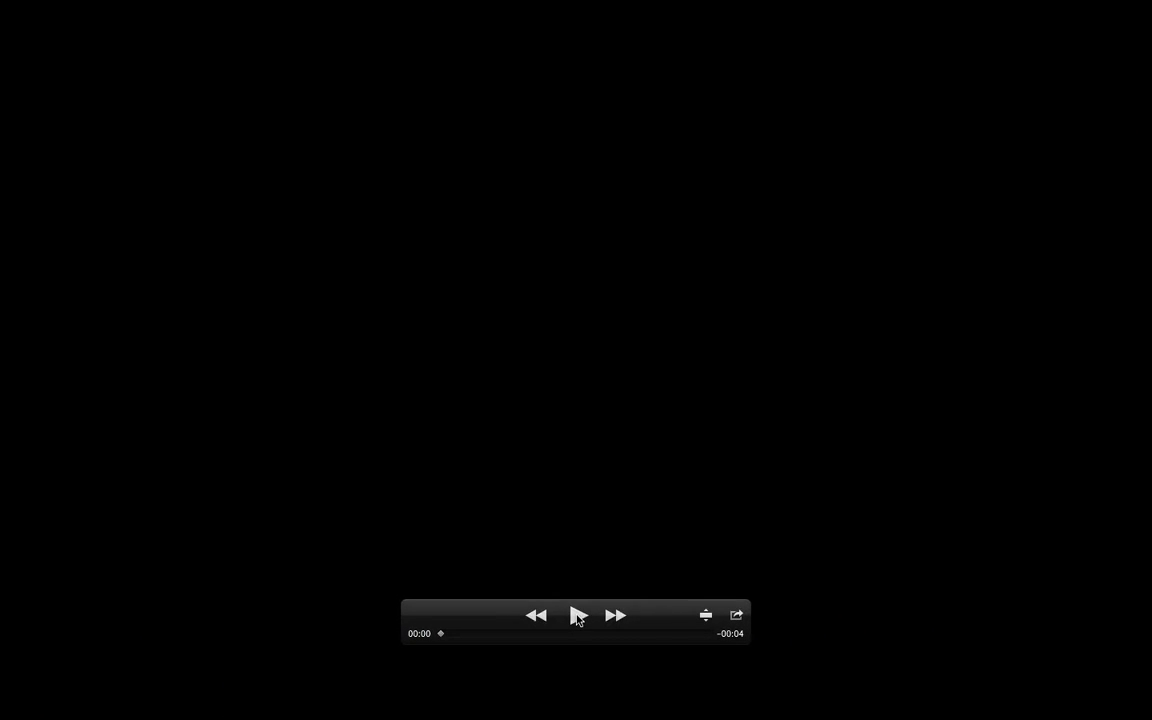
click(578, 616)
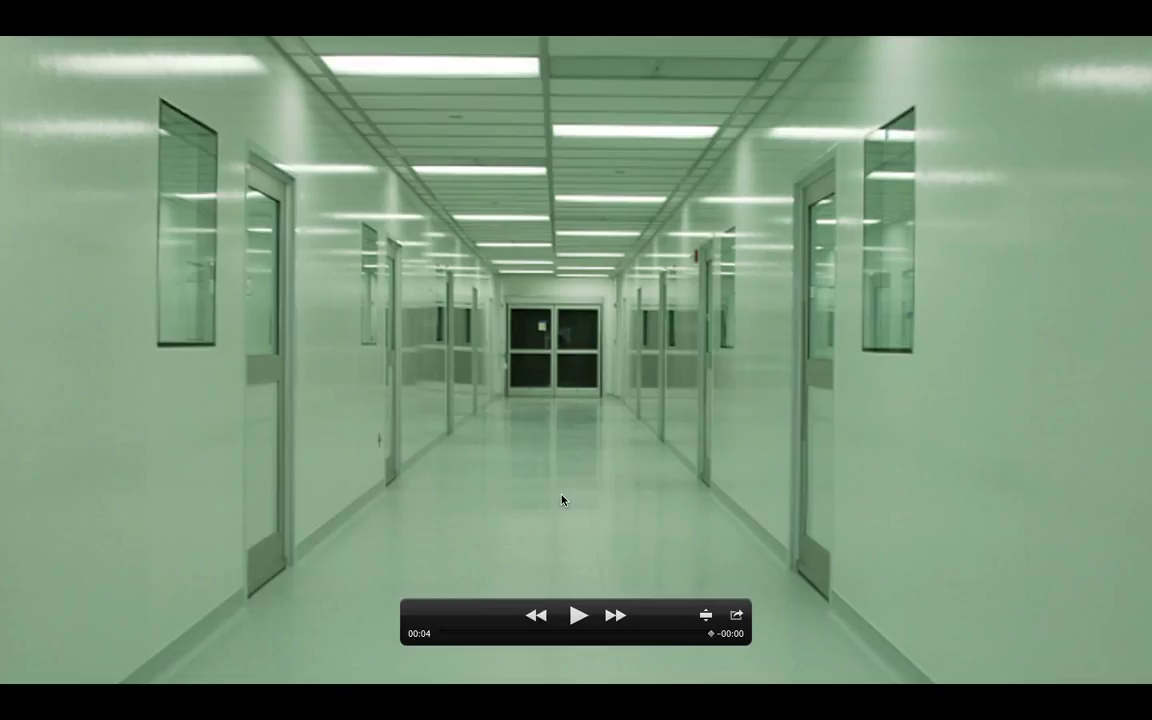
key(Escape)
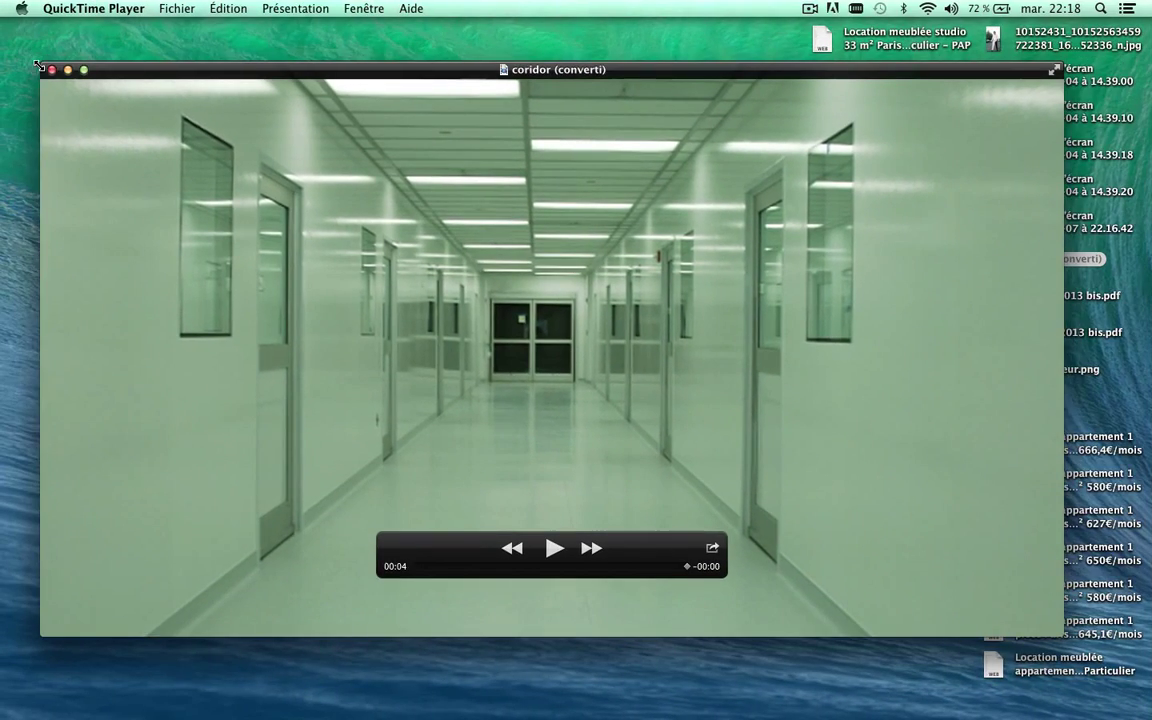
click(52, 70)
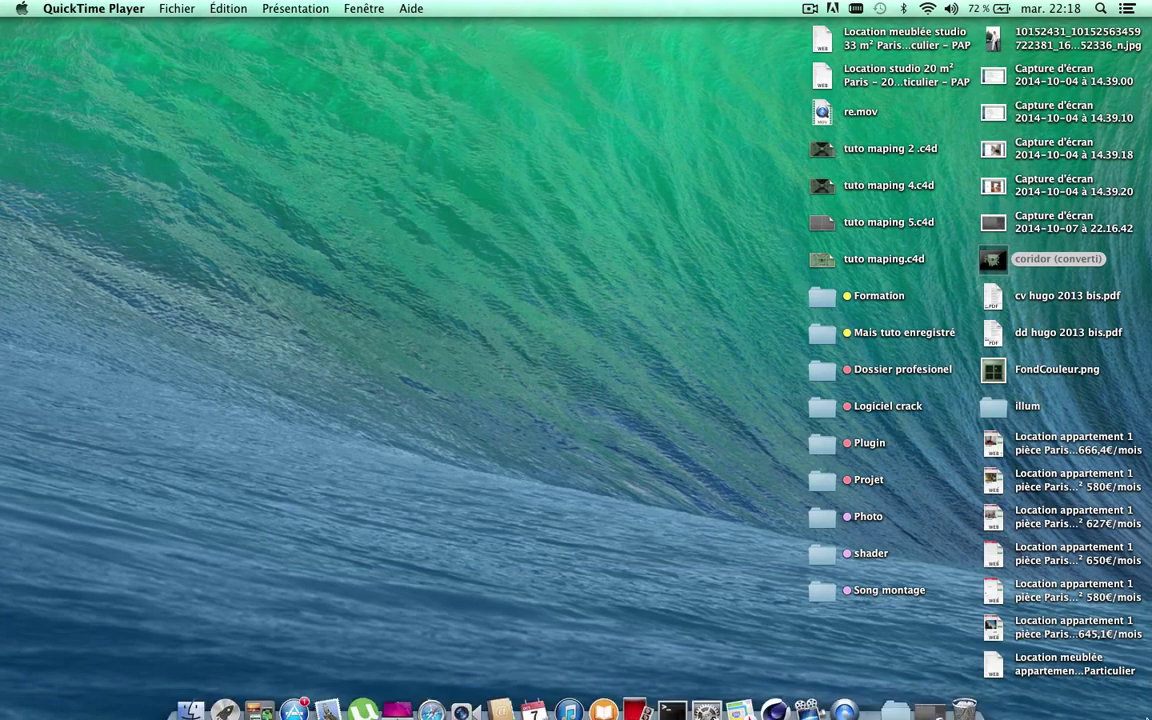
- Restore the Sans titre 12 scene and set the render output width to 1280 and height to 720
click(926, 698)
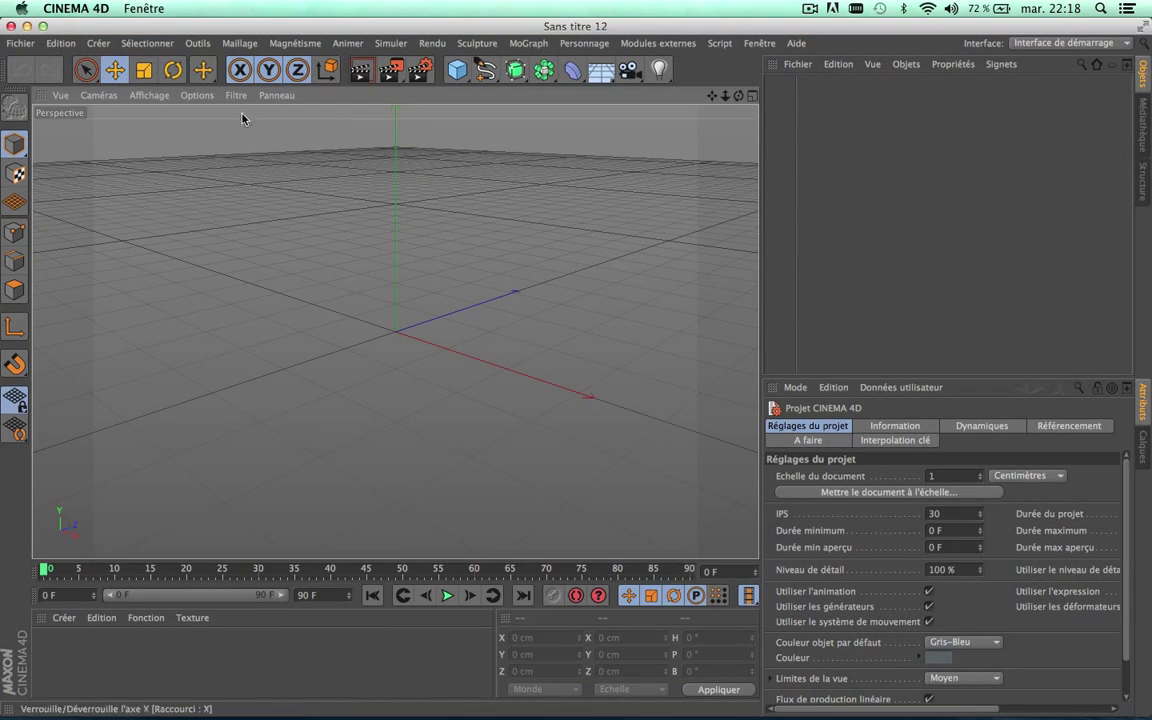
click(280, 172)
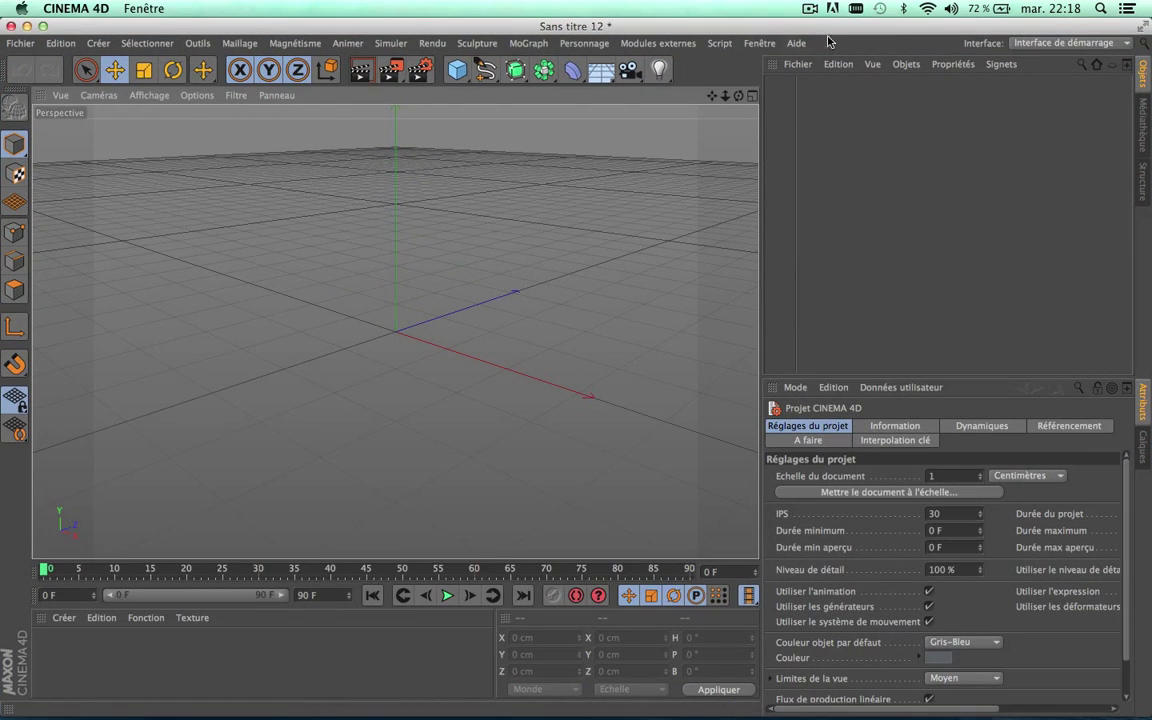
click(421, 69)
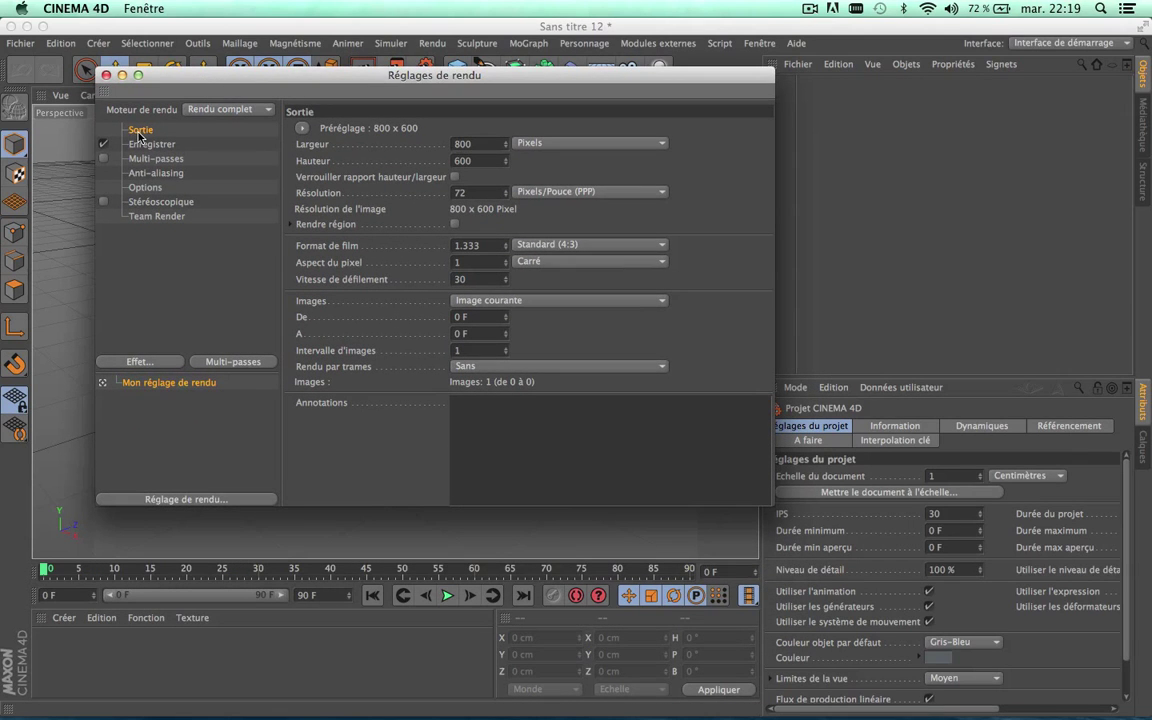
click(463, 143)
text(128)
click(468, 159)
text(720)
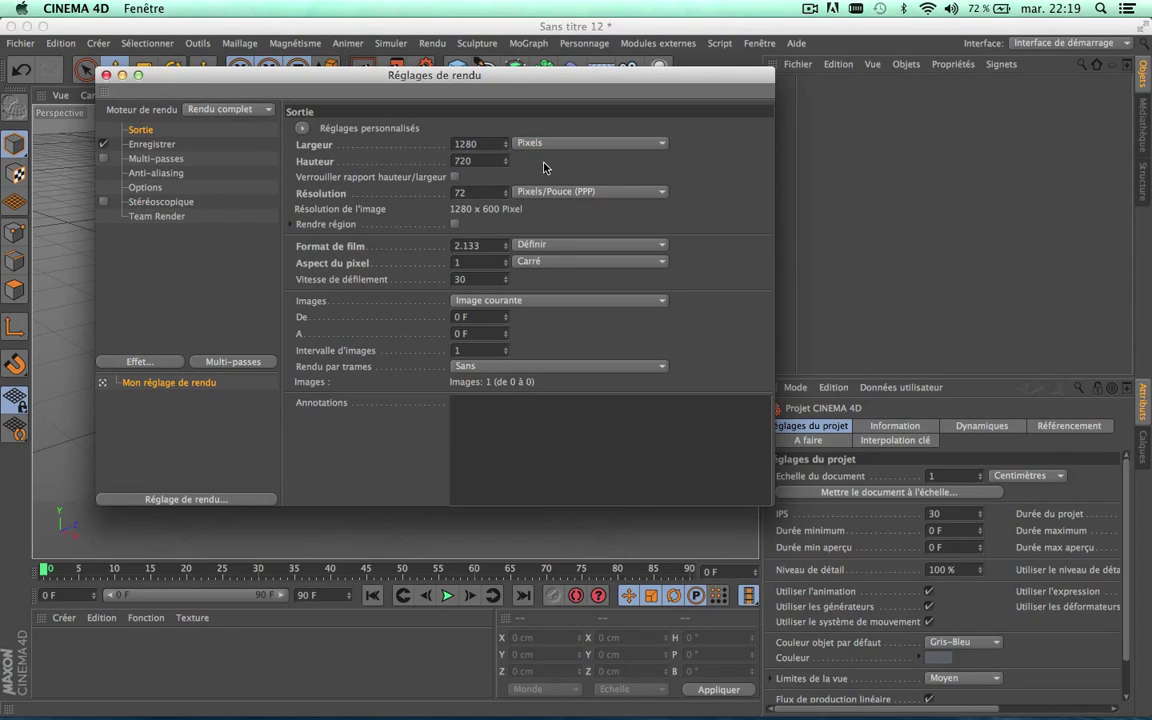
key(Return)
- Create material Mat with specularity off and corridor_1280.jpg, copied into the project, as its colour texture
click(106, 75)
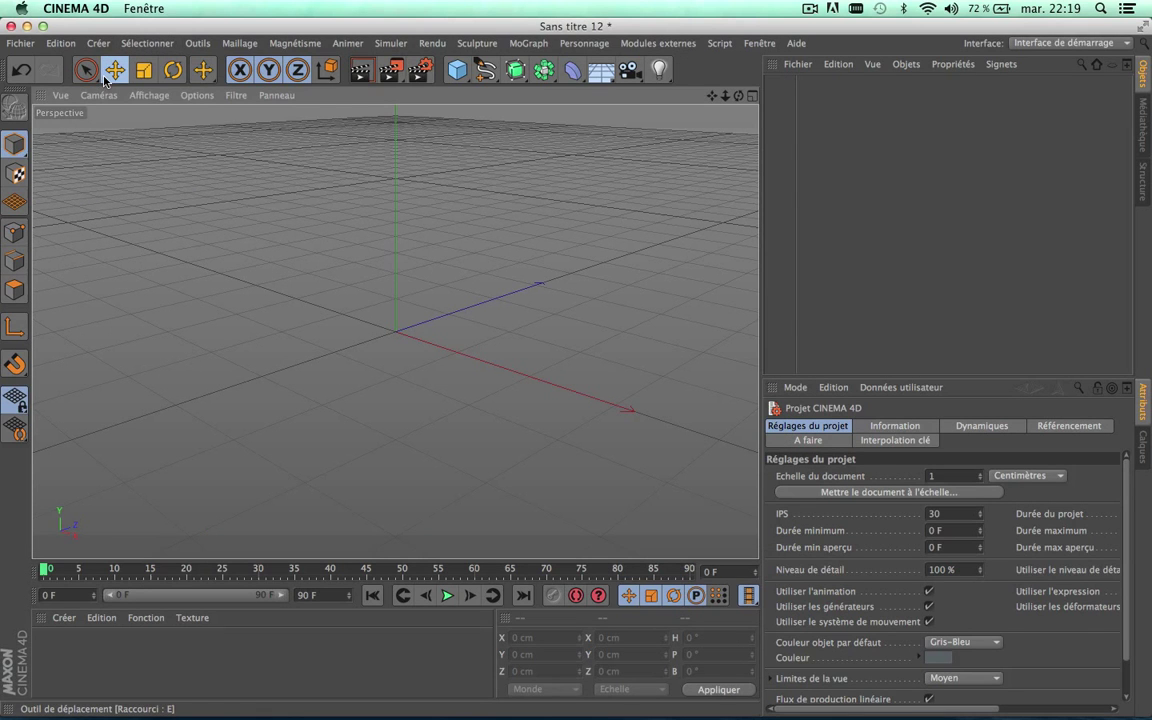
double_click(57, 651)
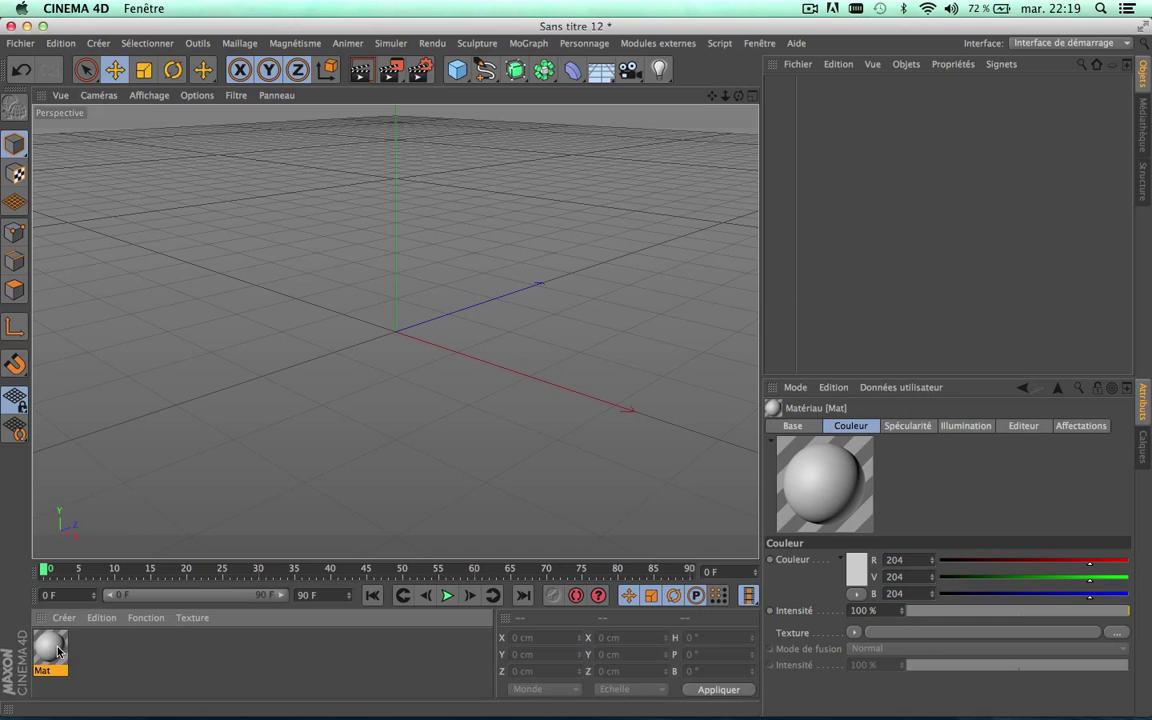
double_click(57, 651)
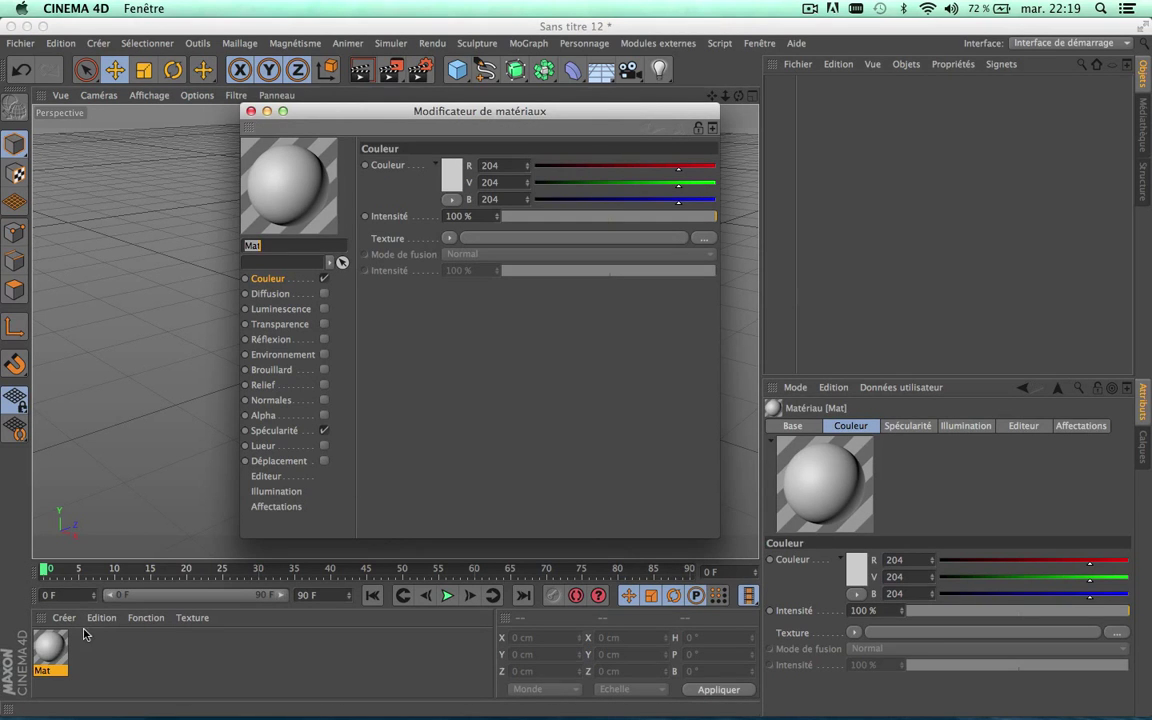
click(324, 430)
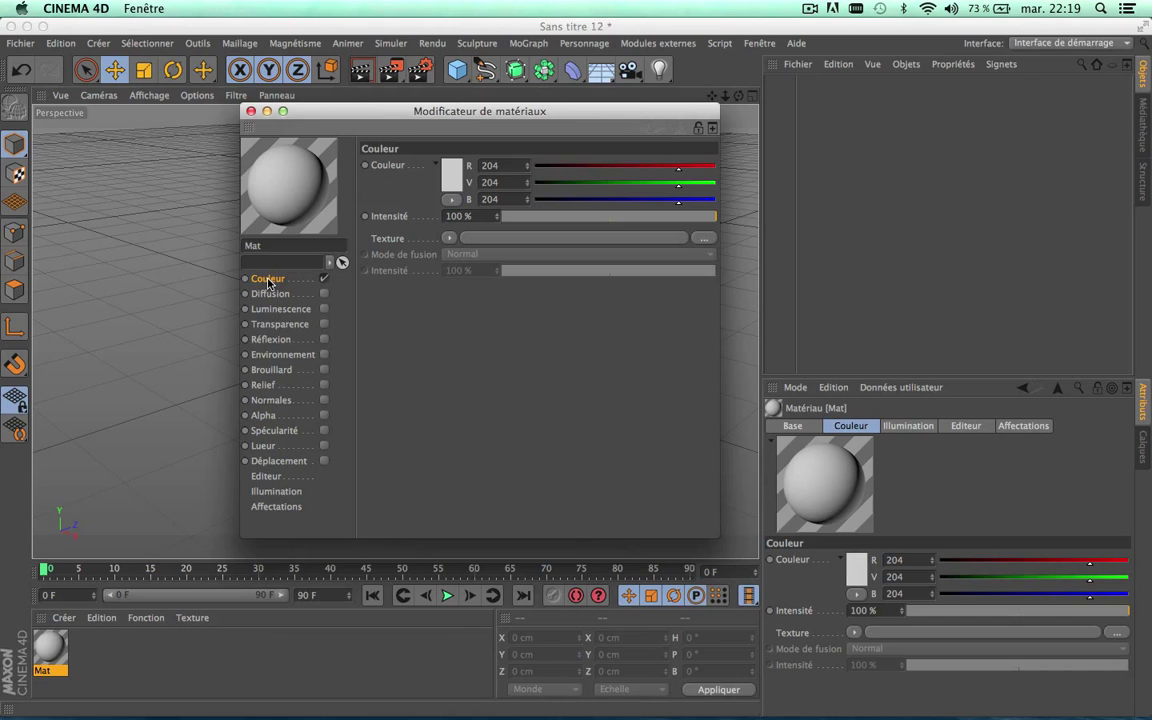
click(704, 238)
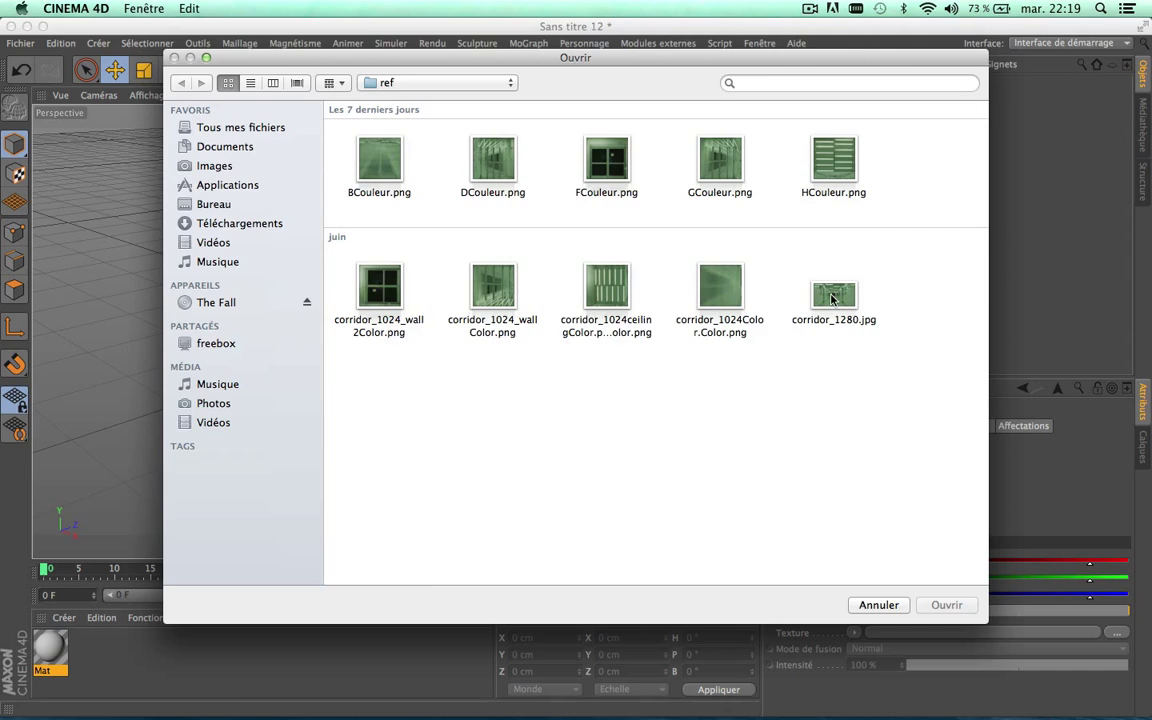
double_click(832, 296)
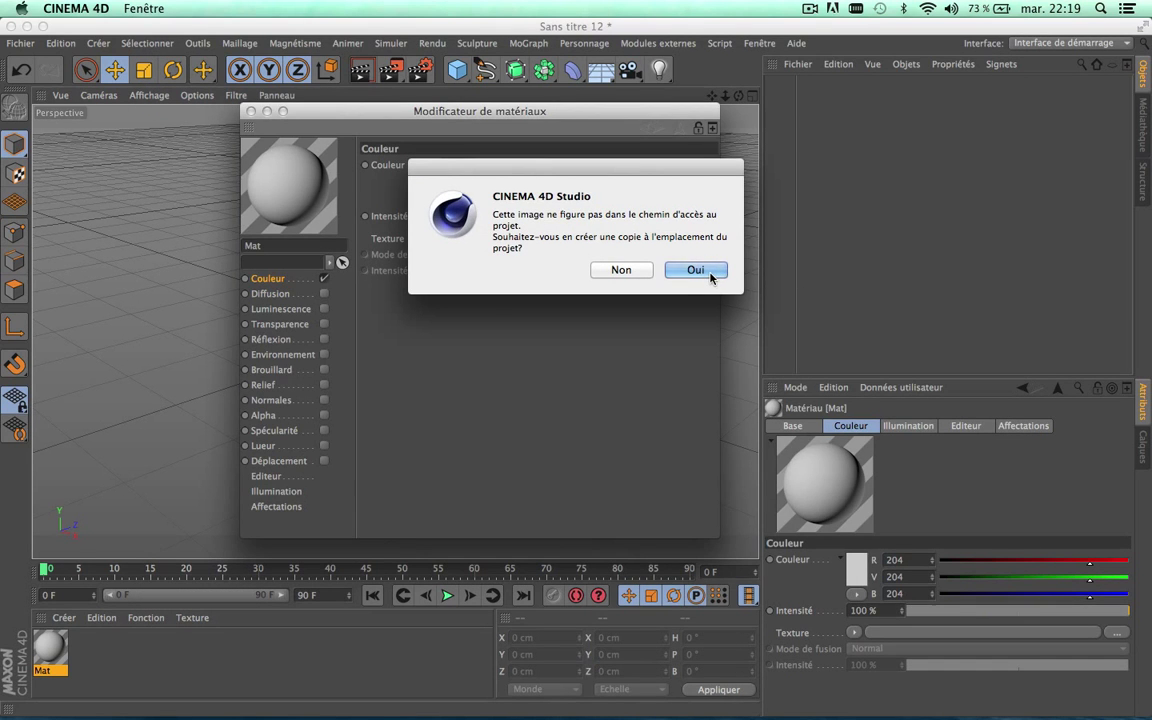
click(708, 272)
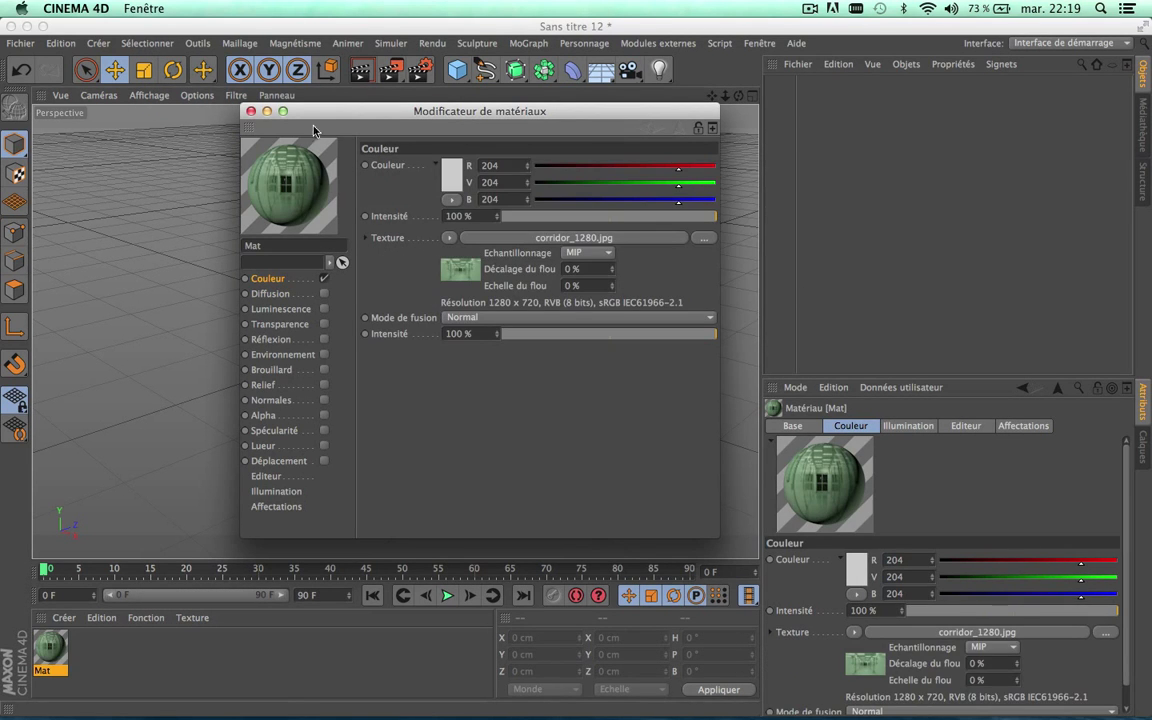
click(251, 111)
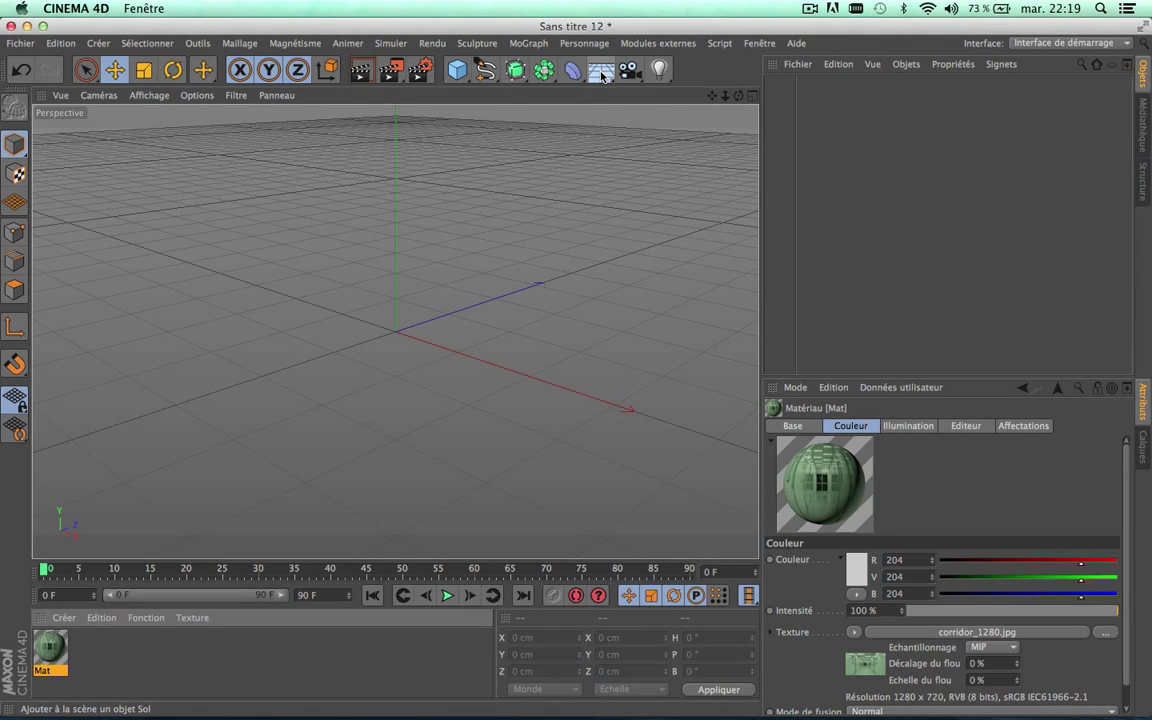
- Add an Arrière plan object textured with Mat, turn off the viewport grid, and add a Caméra
drag(594, 72, 671, 206)
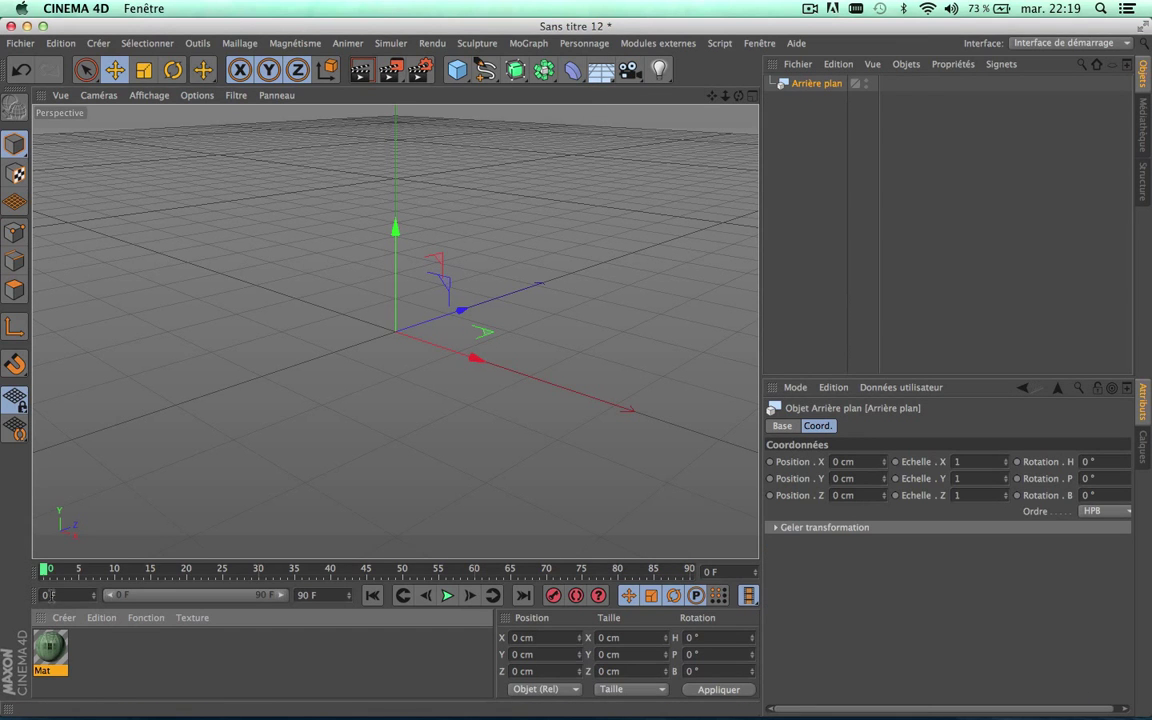
drag(50, 648, 802, 90)
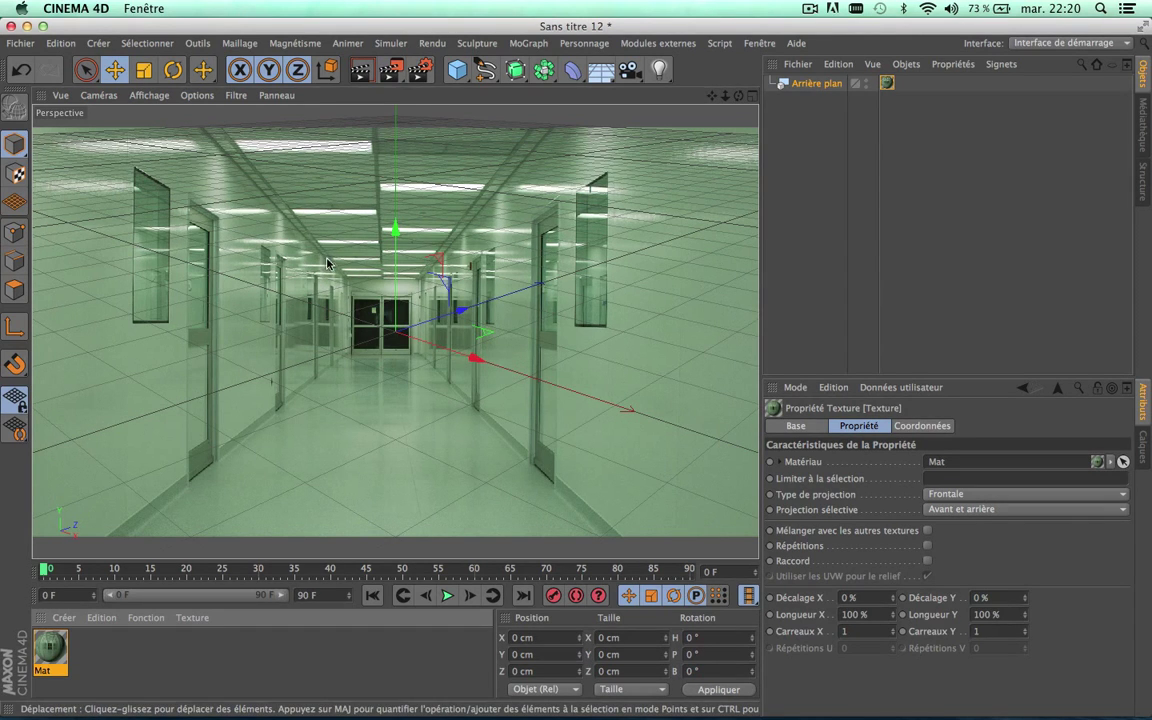
click(235, 96)
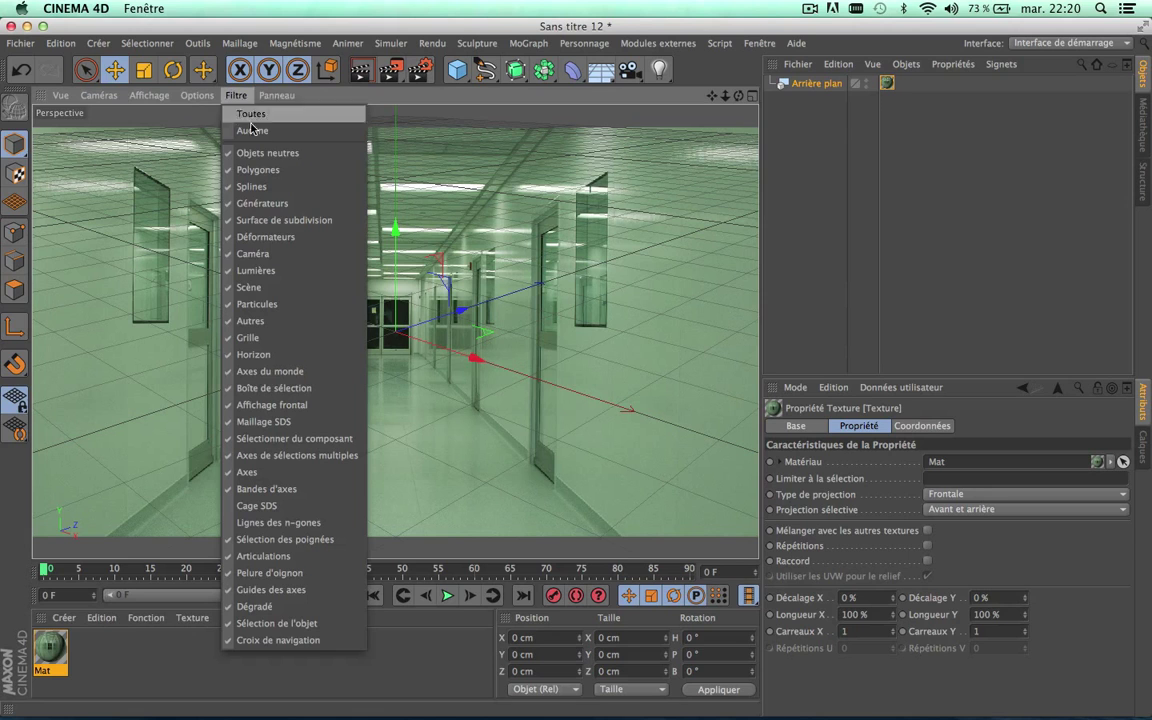
click(251, 343)
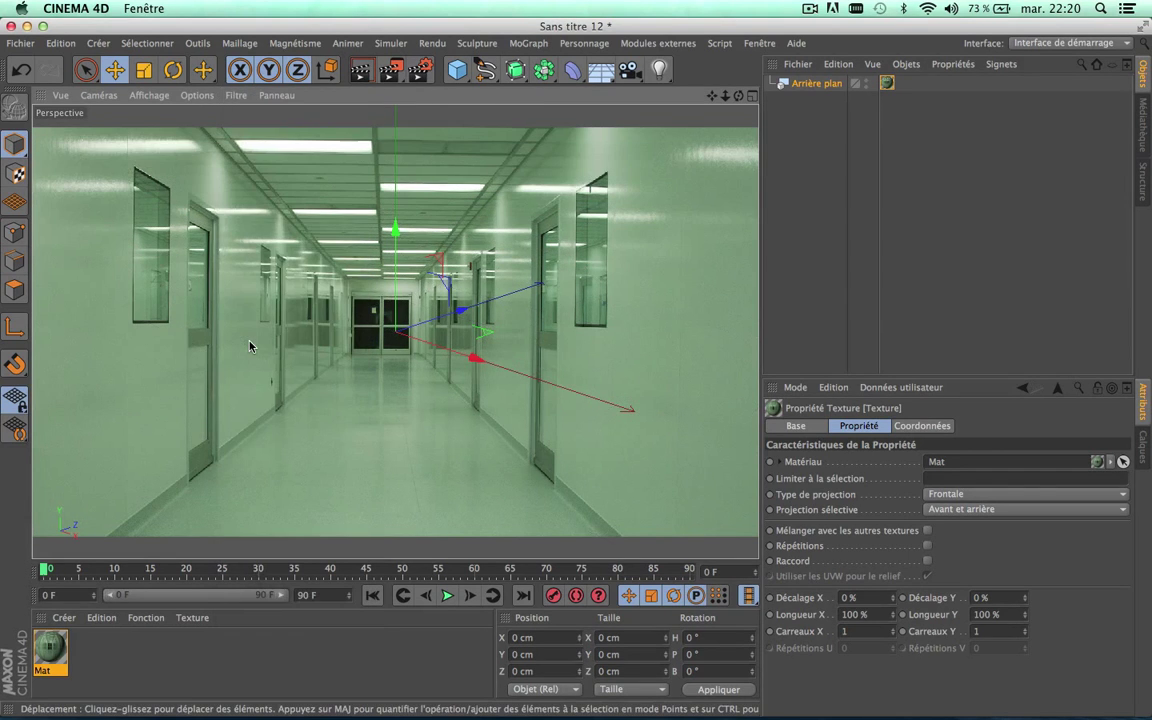
click(787, 175)
drag(627, 68, 690, 91)
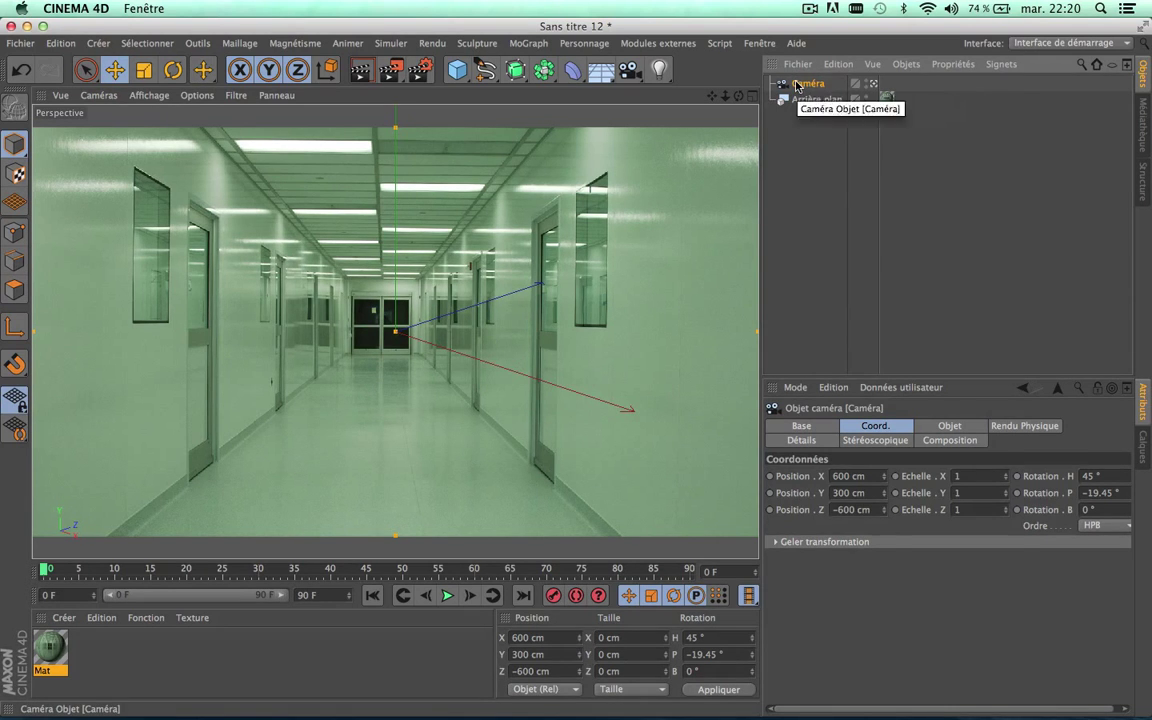
- Add a Calibrateur de caméra tag to the Caméra object
right_click(797, 86)
mouse_move(864, 91)
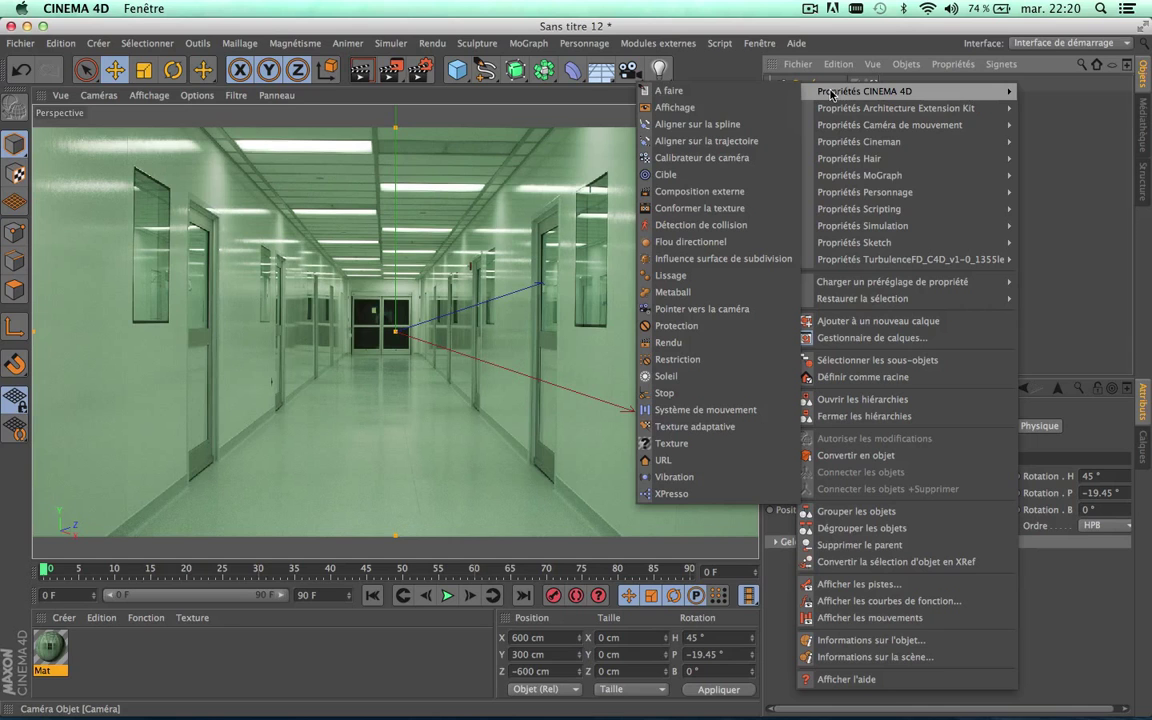
click(708, 160)
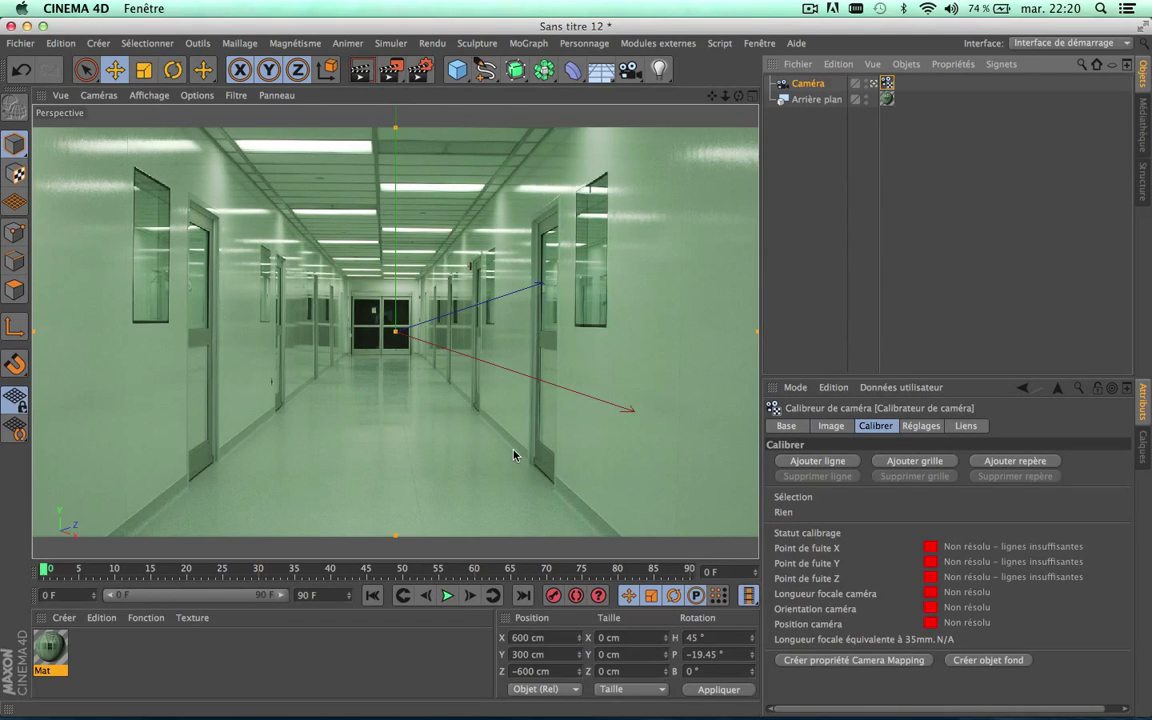
- Add a cube and try moving and rotating it against the corridor photo
click(457, 69)
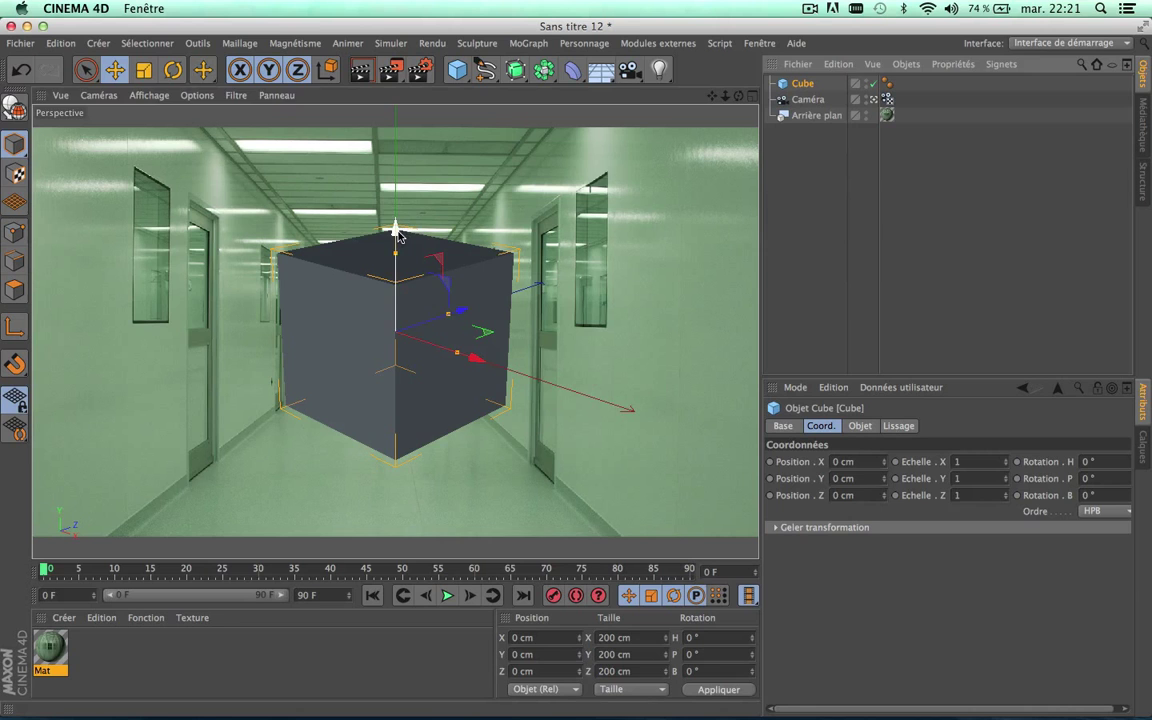
mouse_move(396, 233)
mouse_down()
mouse_move(396, 355)
mouse_move(396, 328)
mouse_up()
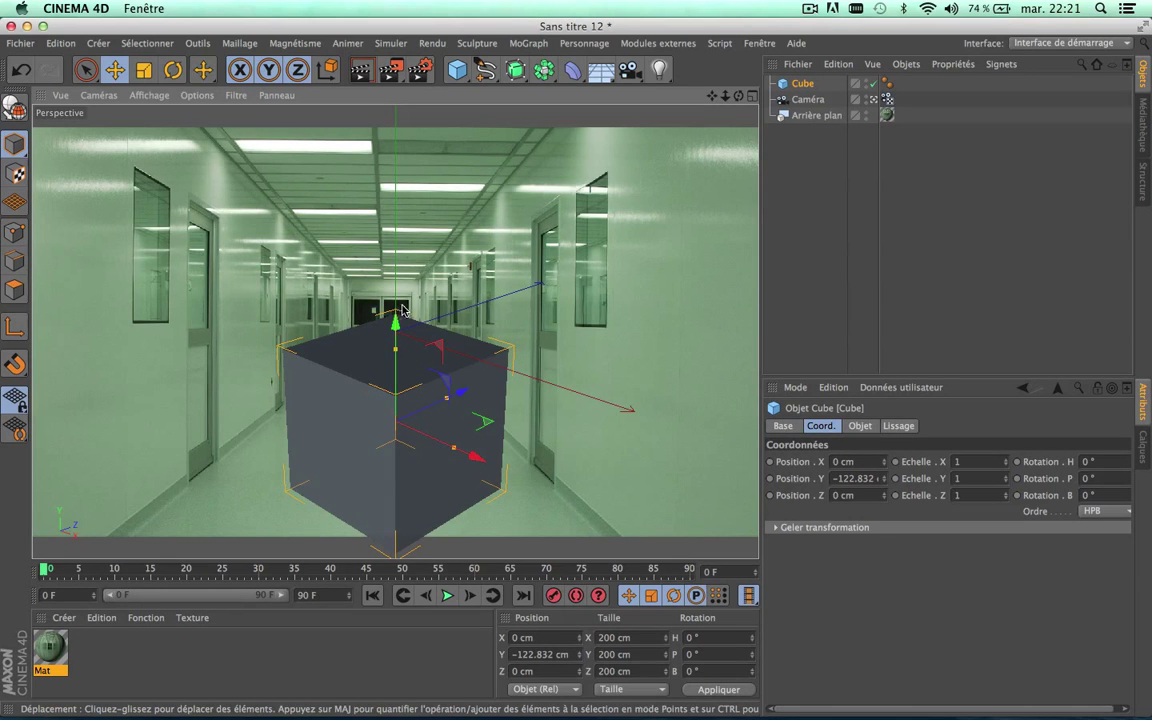
mouse_move(396, 324)
mouse_down()
mouse_move(396, 220)
mouse_move(396, 237)
mouse_up()
click(171, 72)
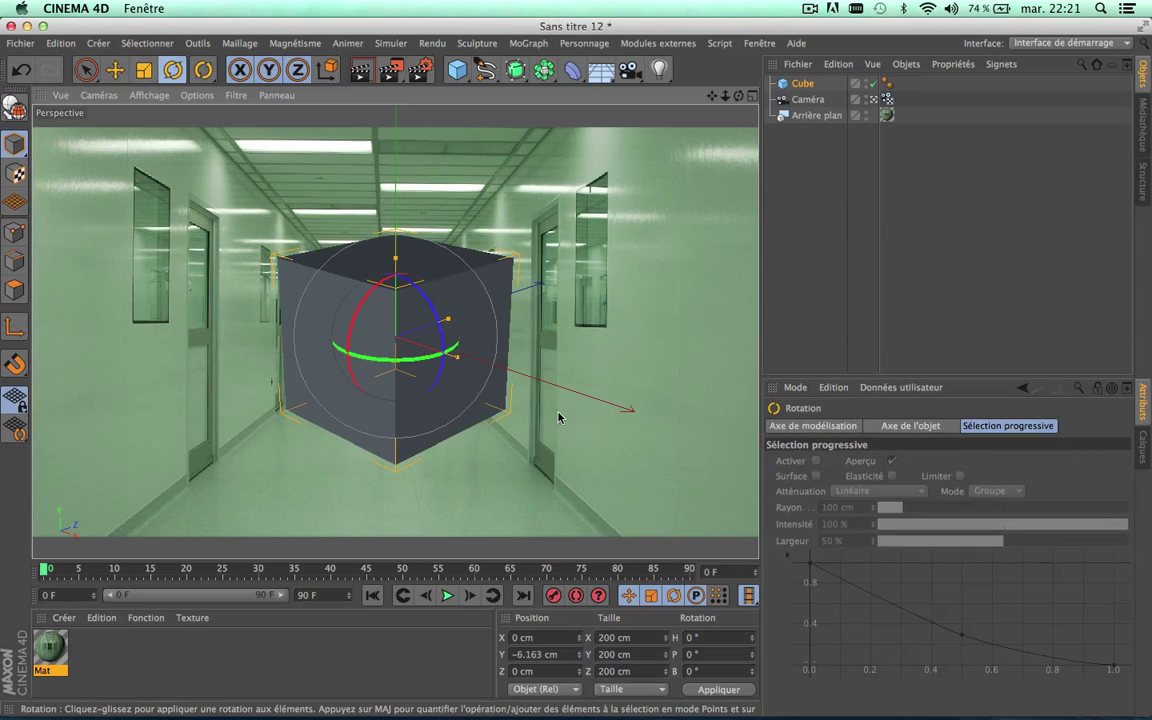
drag(414, 356, 490, 346)
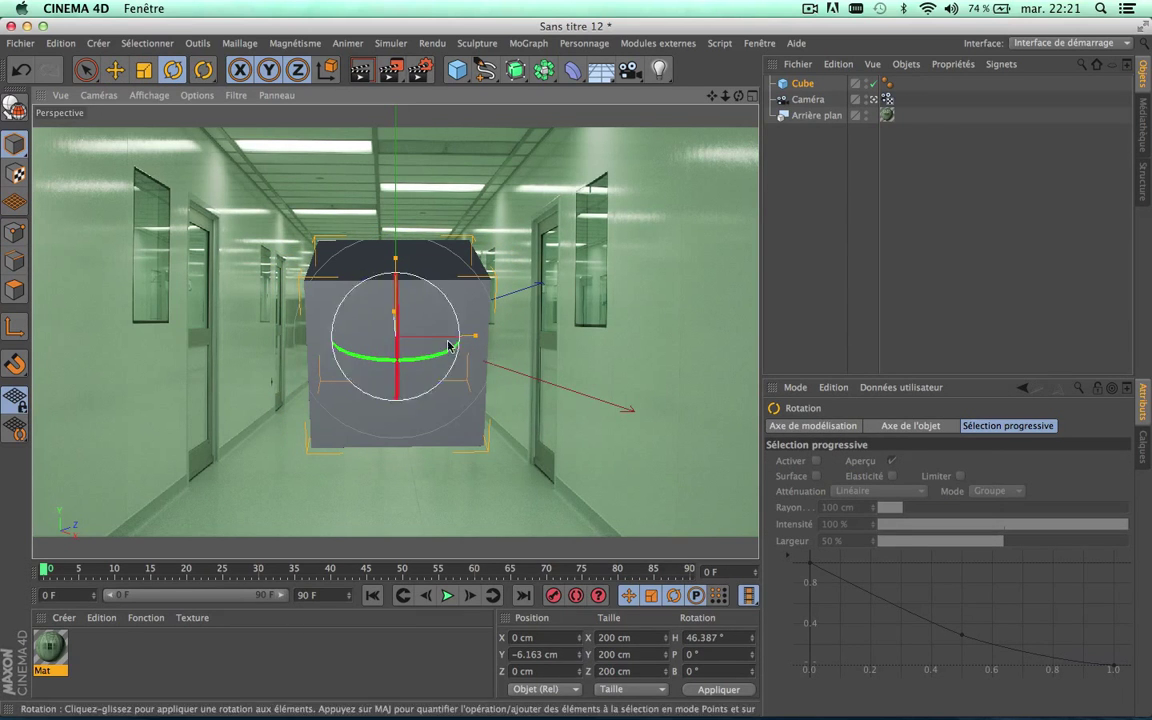
mouse_move(396, 292)
mouse_down()
mouse_move(399, 312)
mouse_move(440, 291)
mouse_move(476, 340)
mouse_up()
click(115, 72)
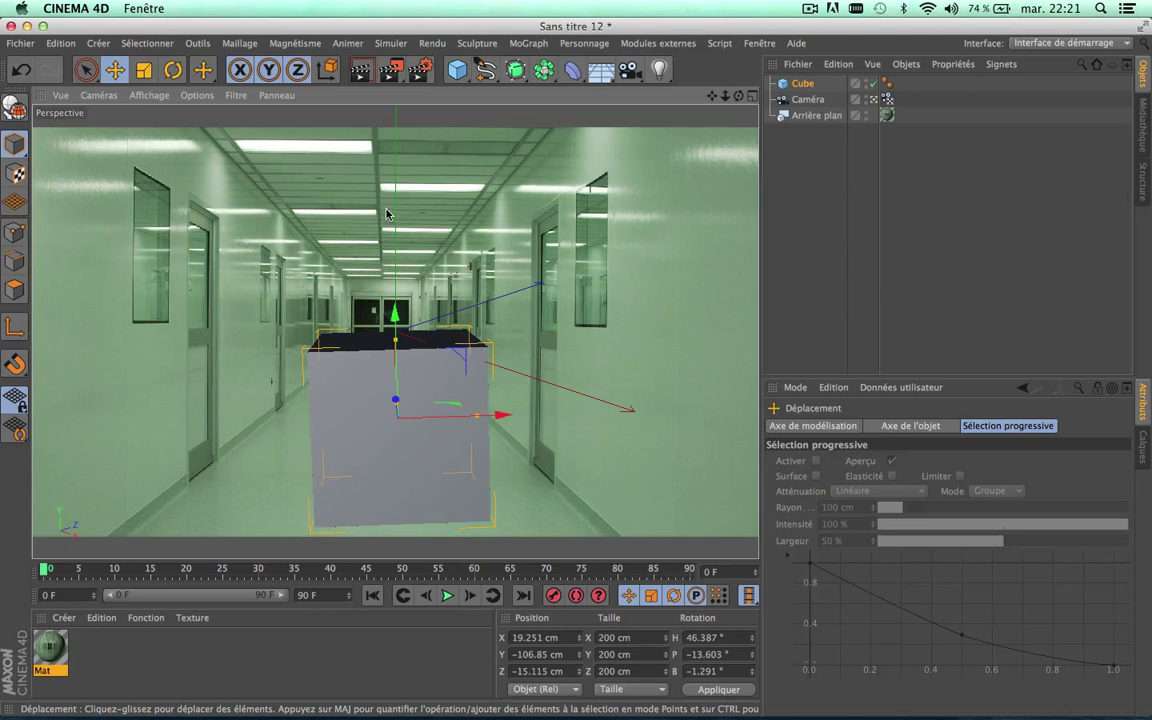
- Undo the cube's position changes and delete the Cube object
key(super+z)
key(super+z)
key(super+z)
key(super+z)
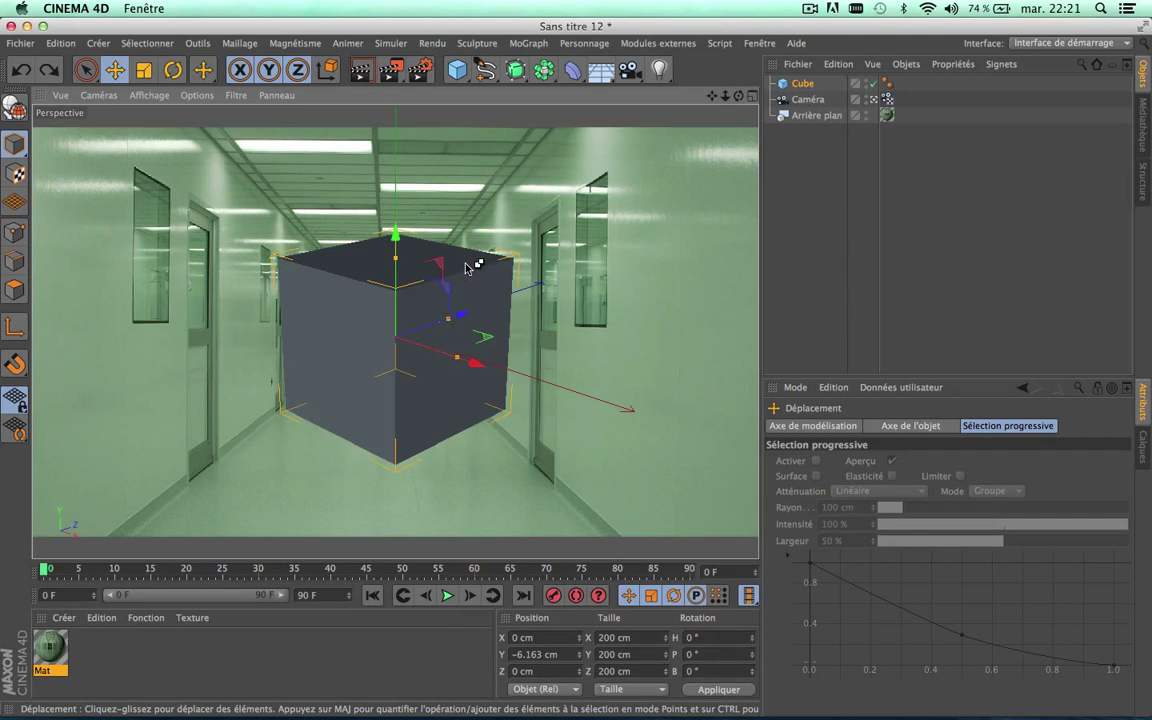
click(800, 83)
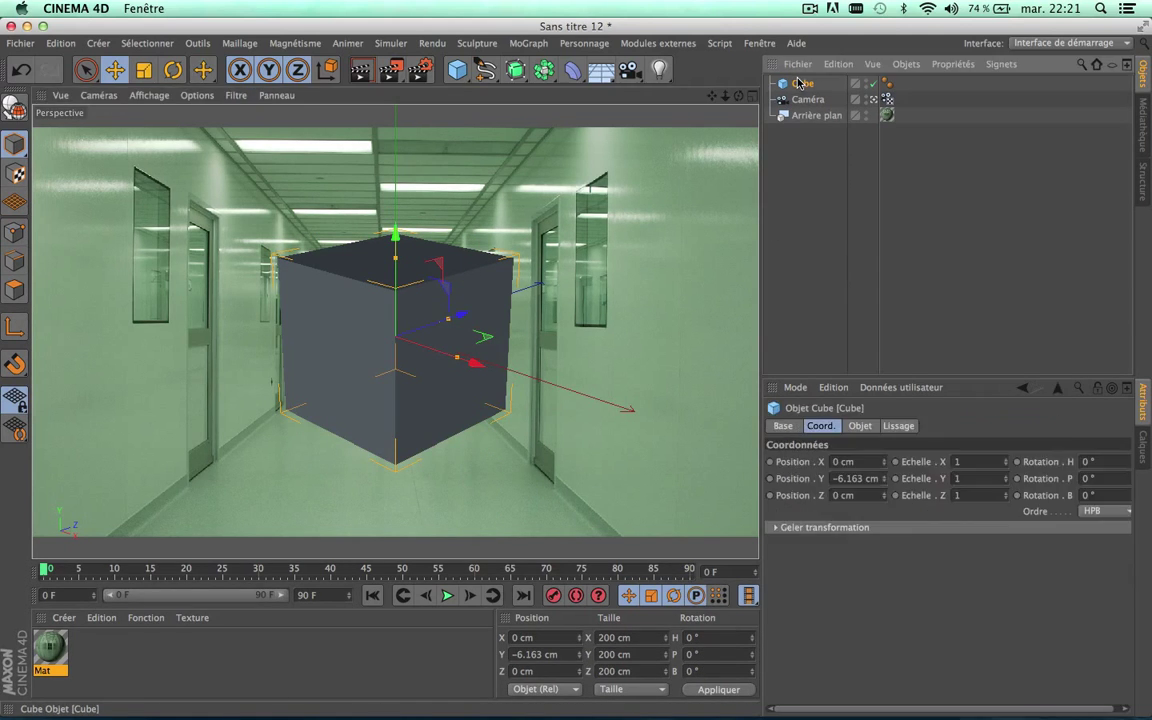
key(Delete)
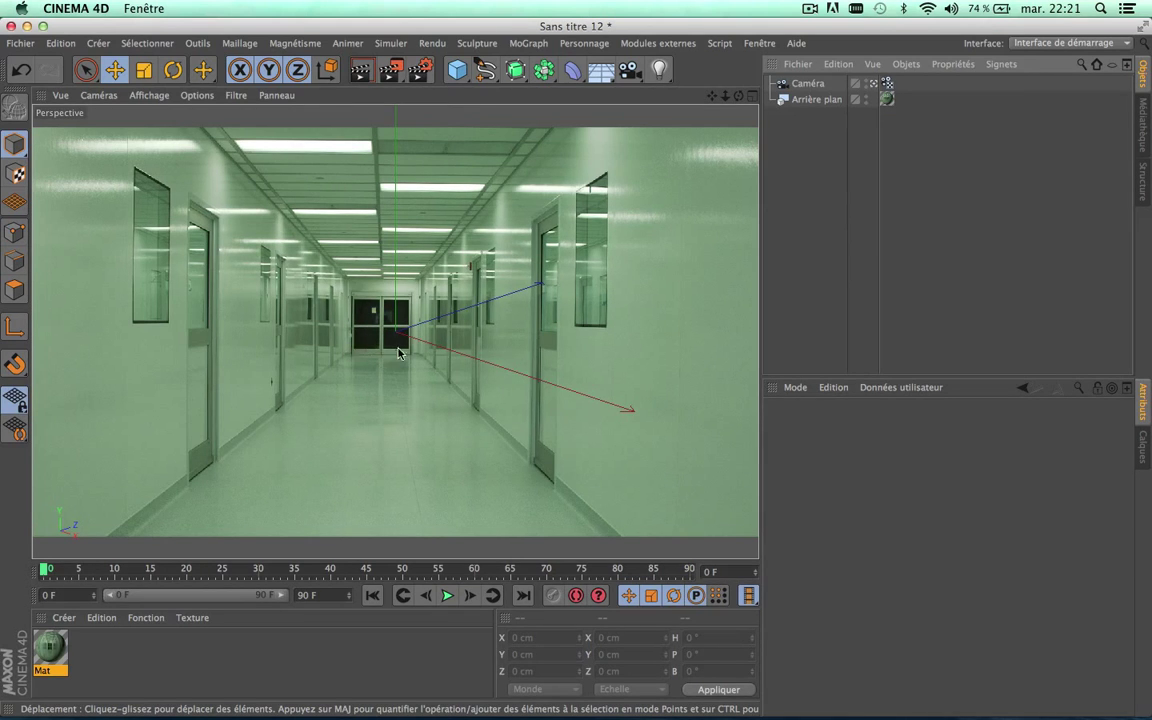
- Add the first calibration line along the left window frame and assign it to the Y axis
click(887, 84)
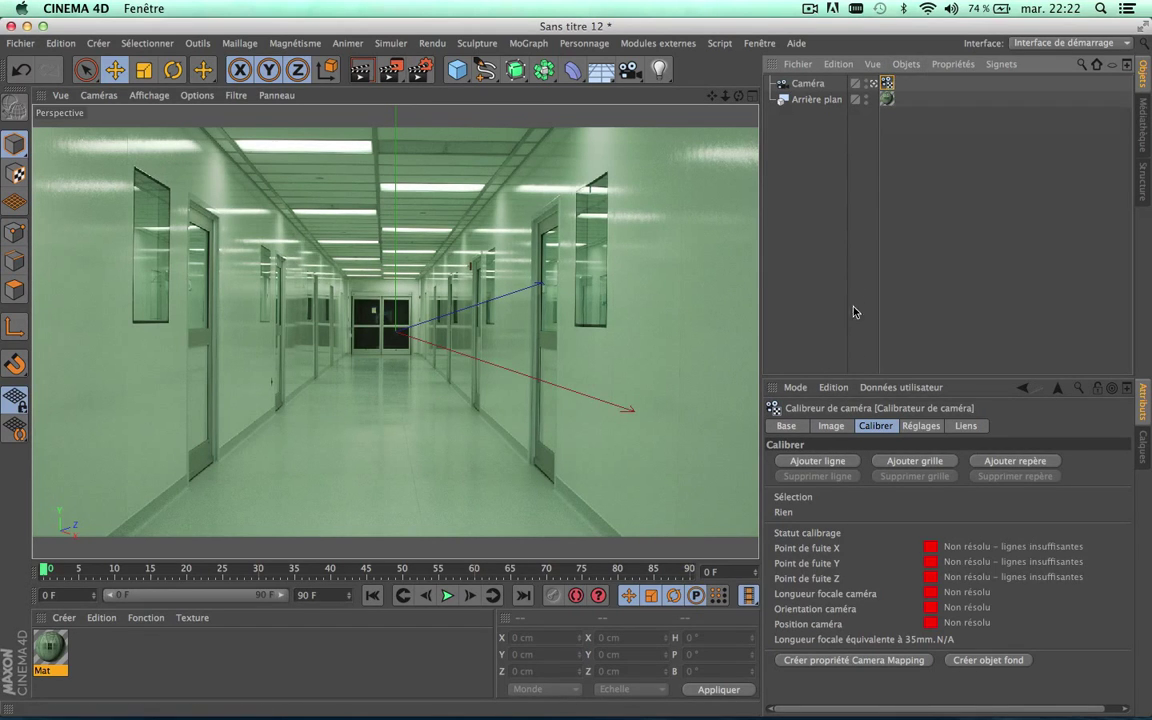
click(811, 461)
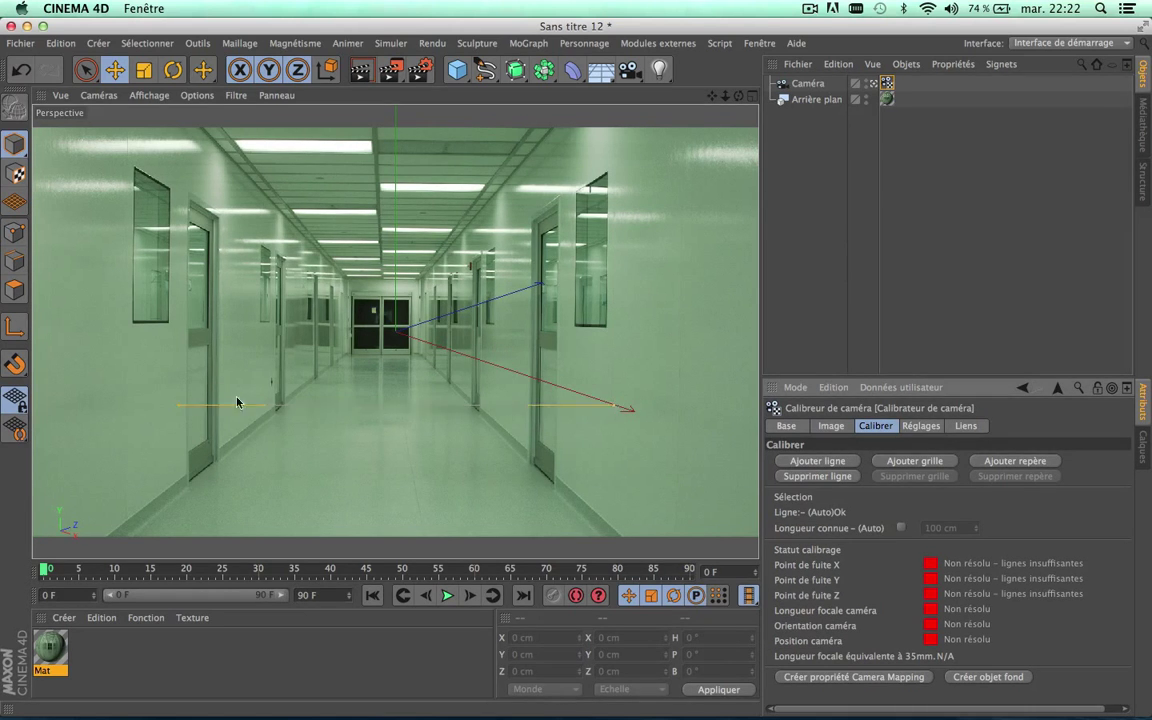
drag(176, 407, 211, 382)
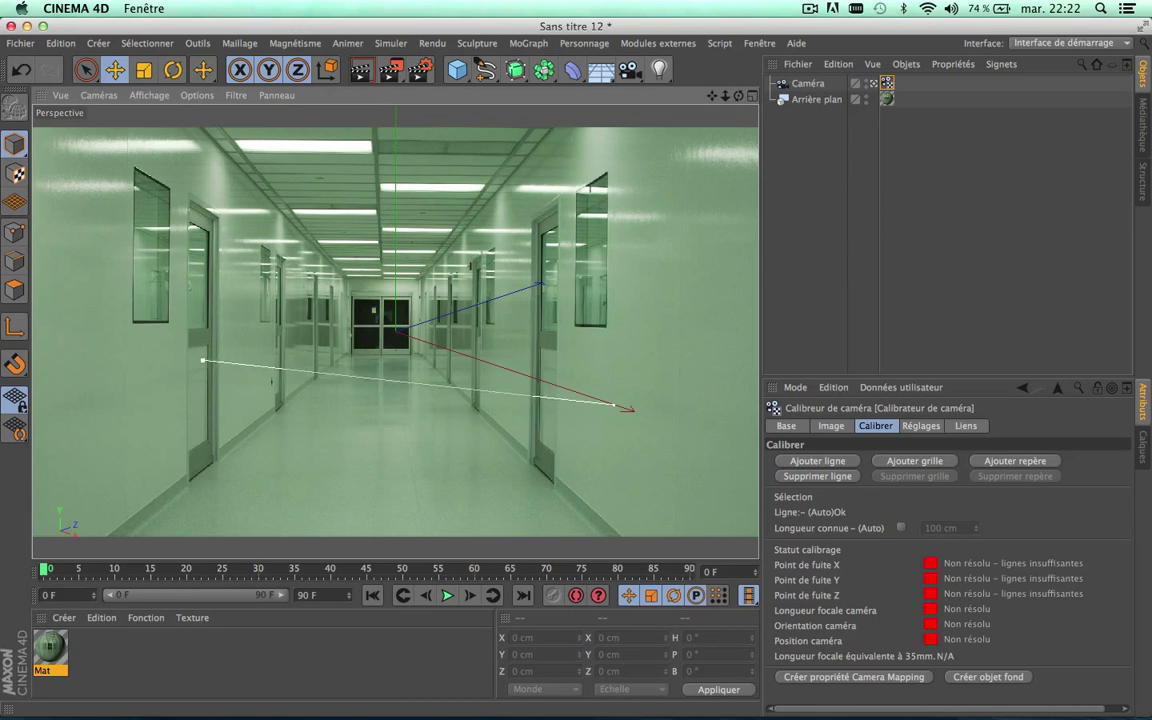
mouse_move(614, 404)
mouse_down()
mouse_move(470, 332)
mouse_move(230, 240)
mouse_move(330, 250)
mouse_move(288, 268)
mouse_move(467, 377)
mouse_up()
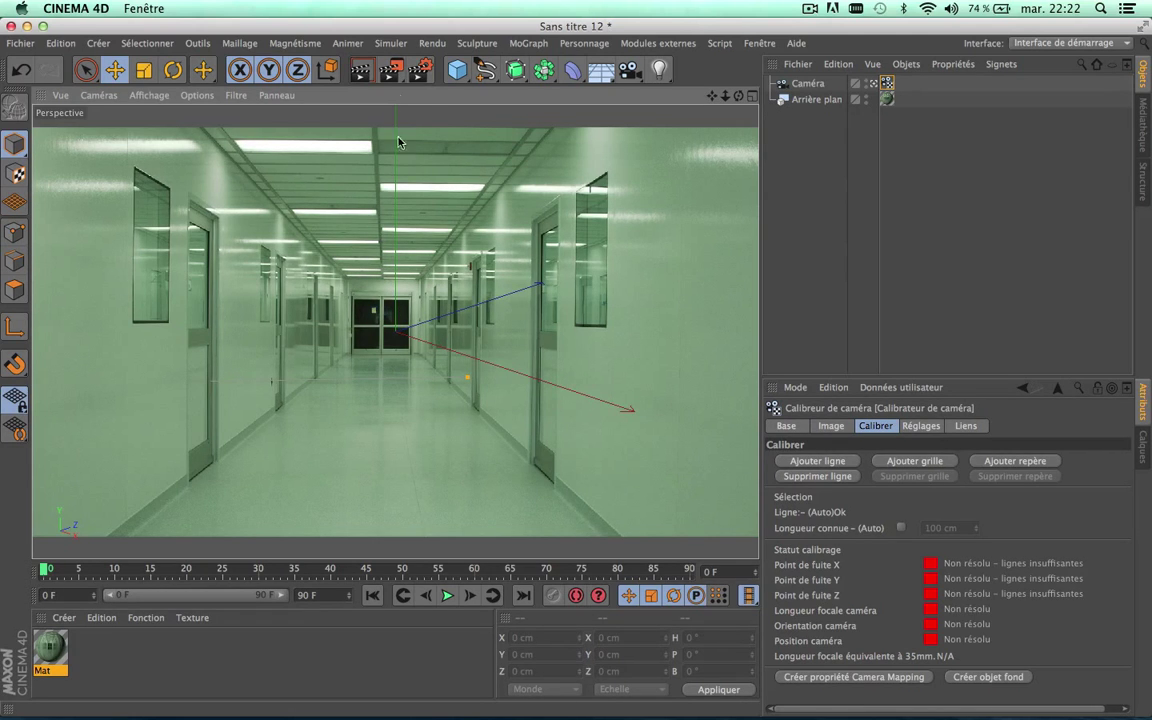
mouse_move(211, 382)
mouse_down()
mouse_move(183, 158)
mouse_move(169, 323)
mouse_up()
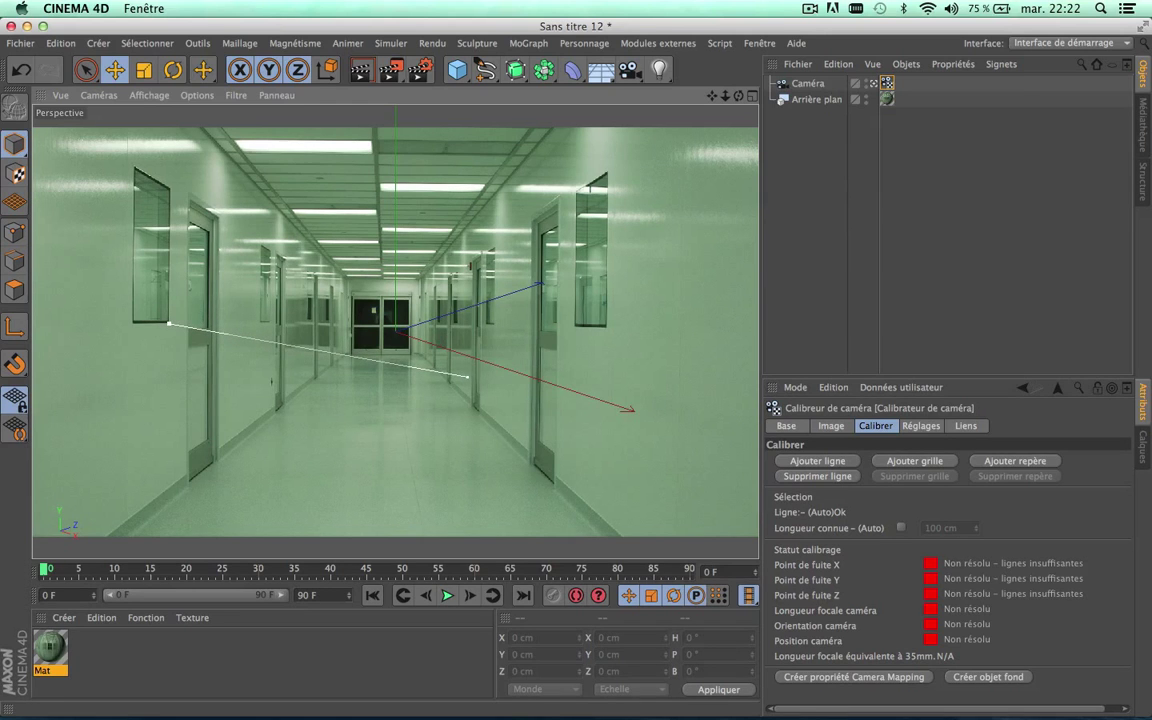
mouse_move(467, 377)
mouse_down()
mouse_move(329, 161)
mouse_move(170, 185)
mouse_up()
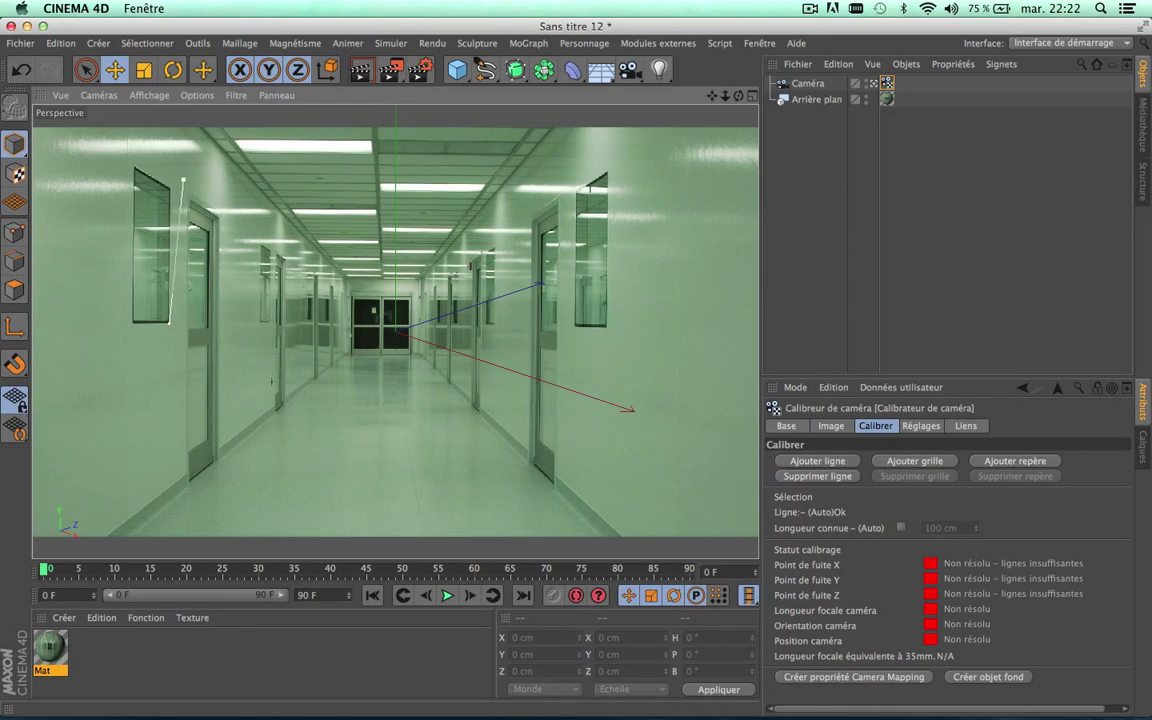
click(170, 253)
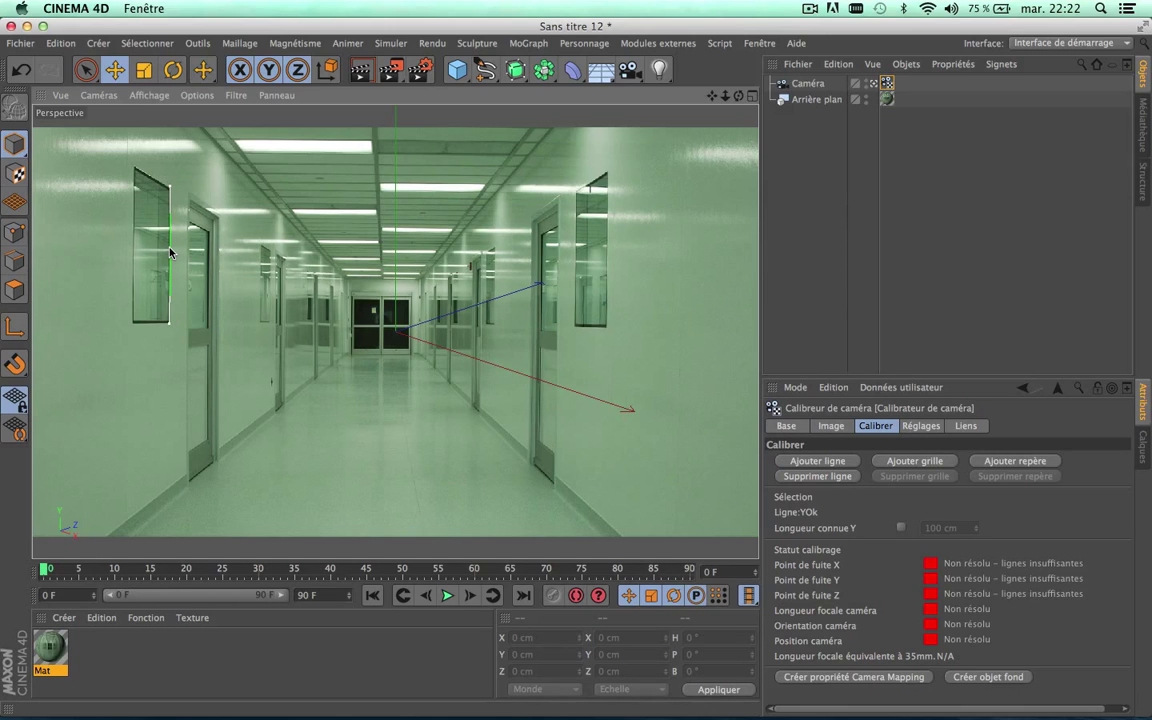
click(170, 253)
click(170, 253)
- Add a Y-axis calibration line up the right door frame, then start a third line at the lower-left floor corner
click(817, 461)
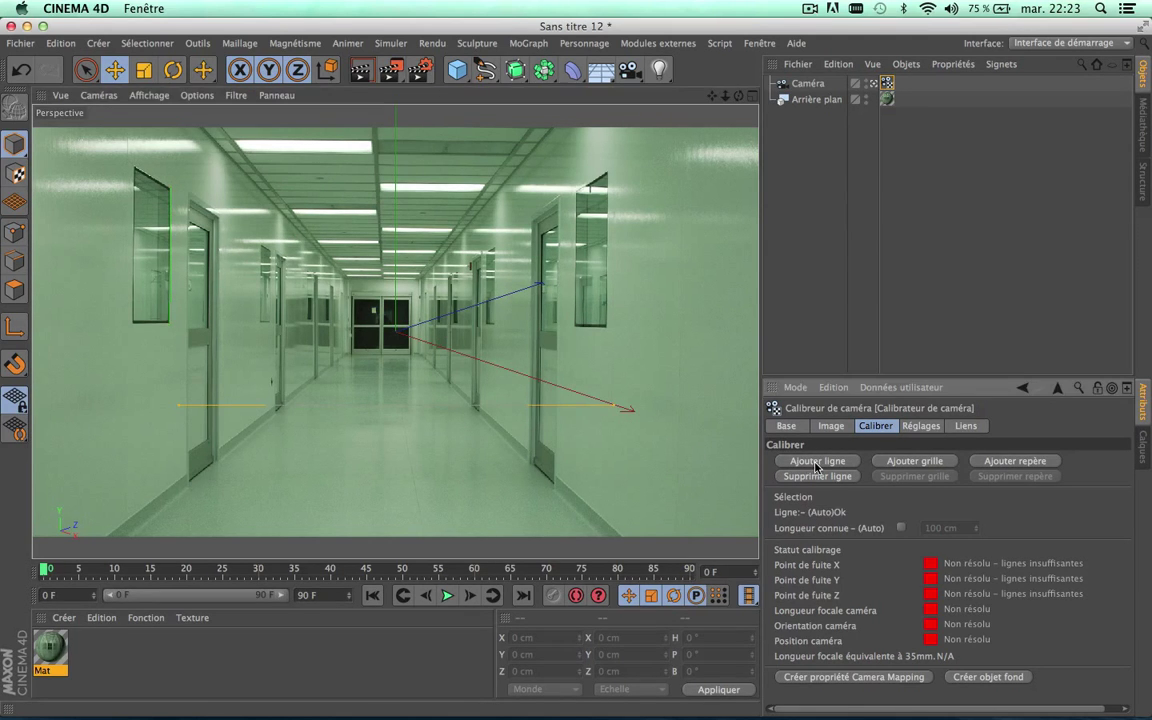
drag(178, 405, 555, 466)
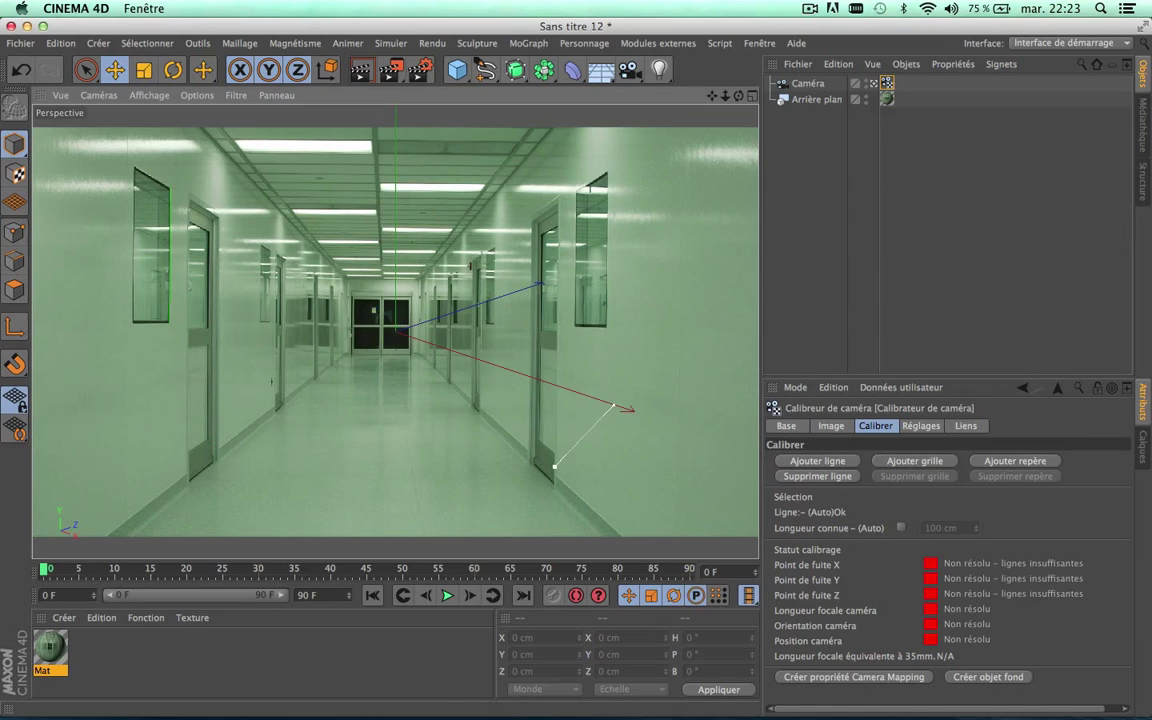
drag(613, 405, 558, 212)
click(556, 352)
click(556, 352)
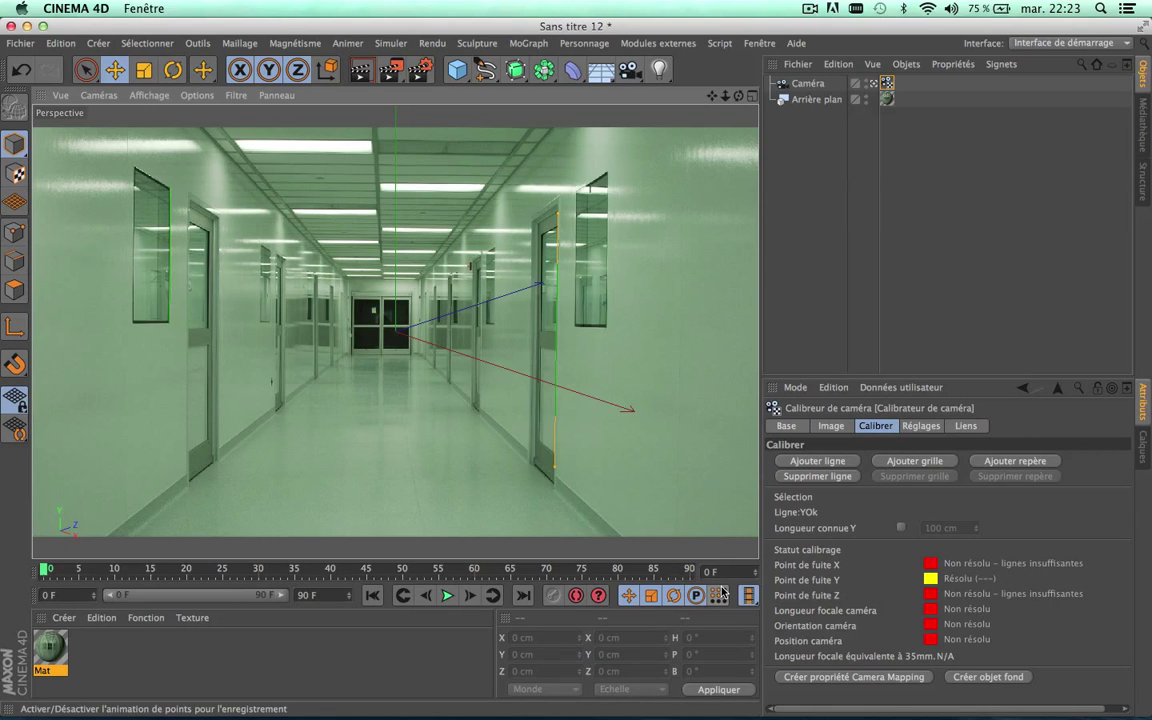
click(830, 462)
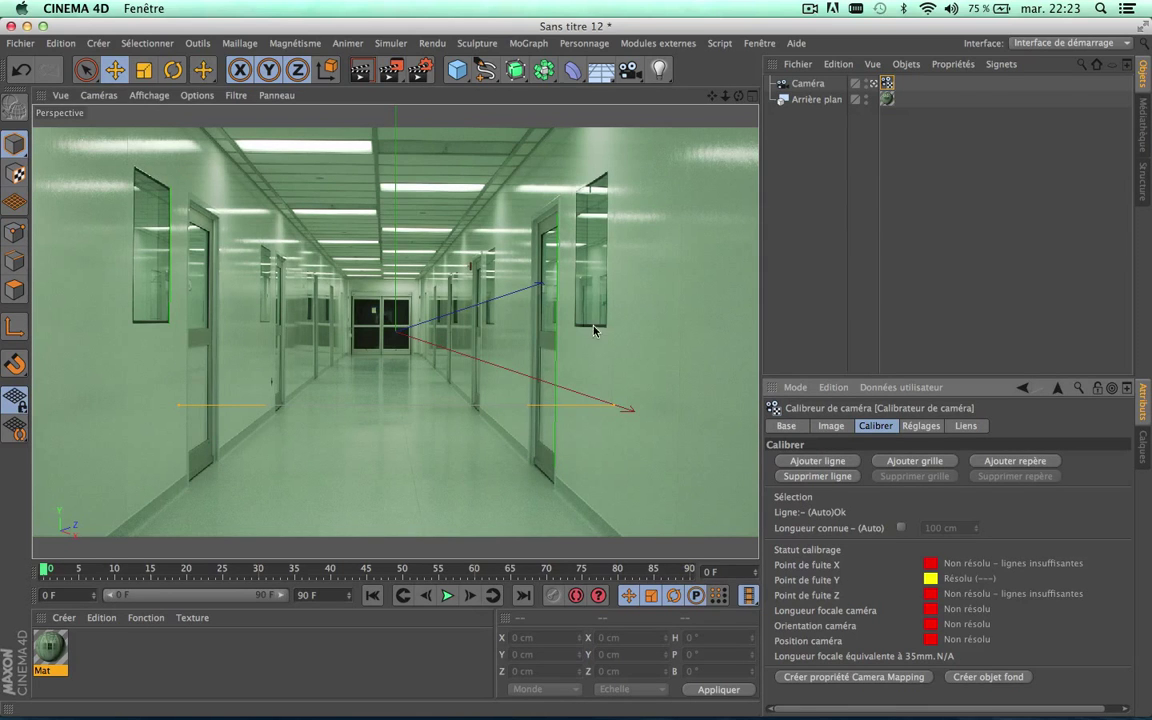
drag(178, 405, 106, 535)
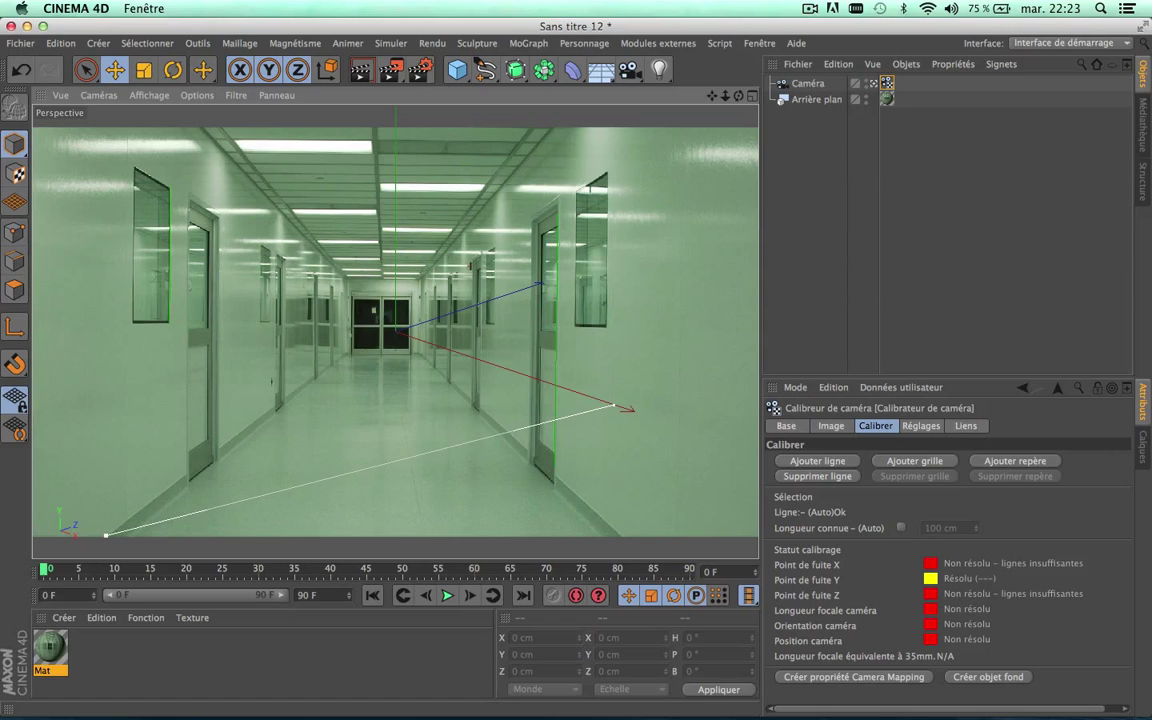
- Lay the third calibration line along the left floor edge and assign it to the Z axis
click(195, 474)
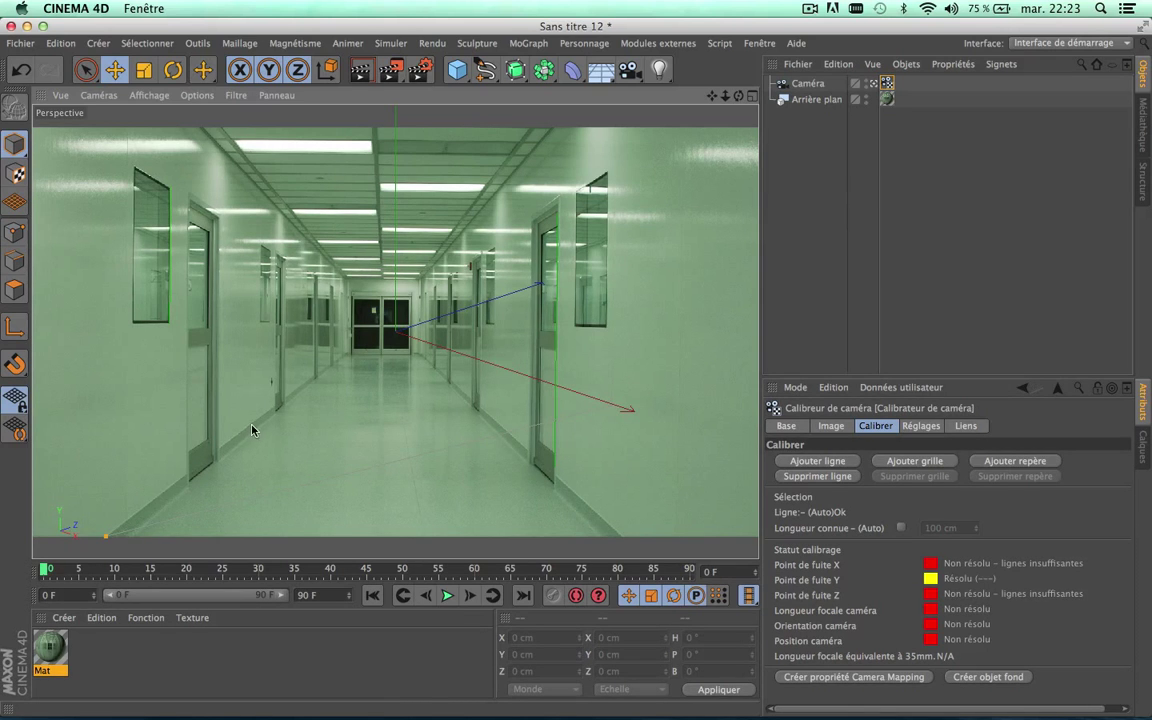
drag(626, 431, 258, 421)
drag(106, 536, 103, 539)
click(205, 466)
click(205, 466)
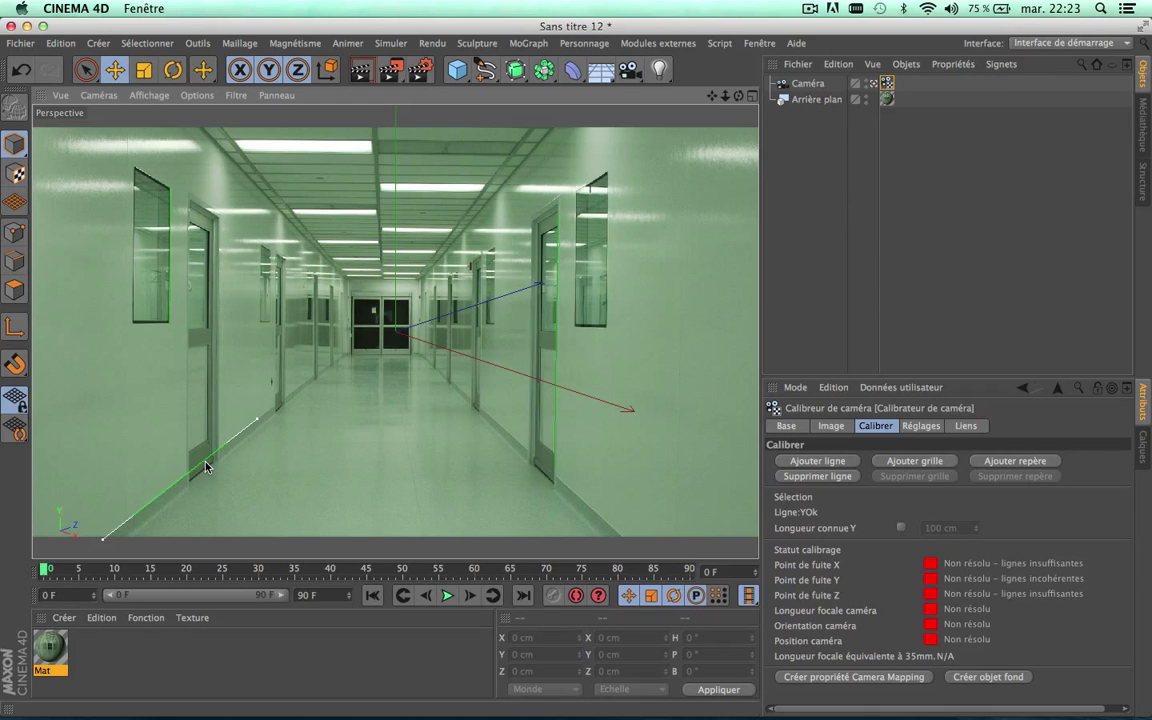
click(205, 466)
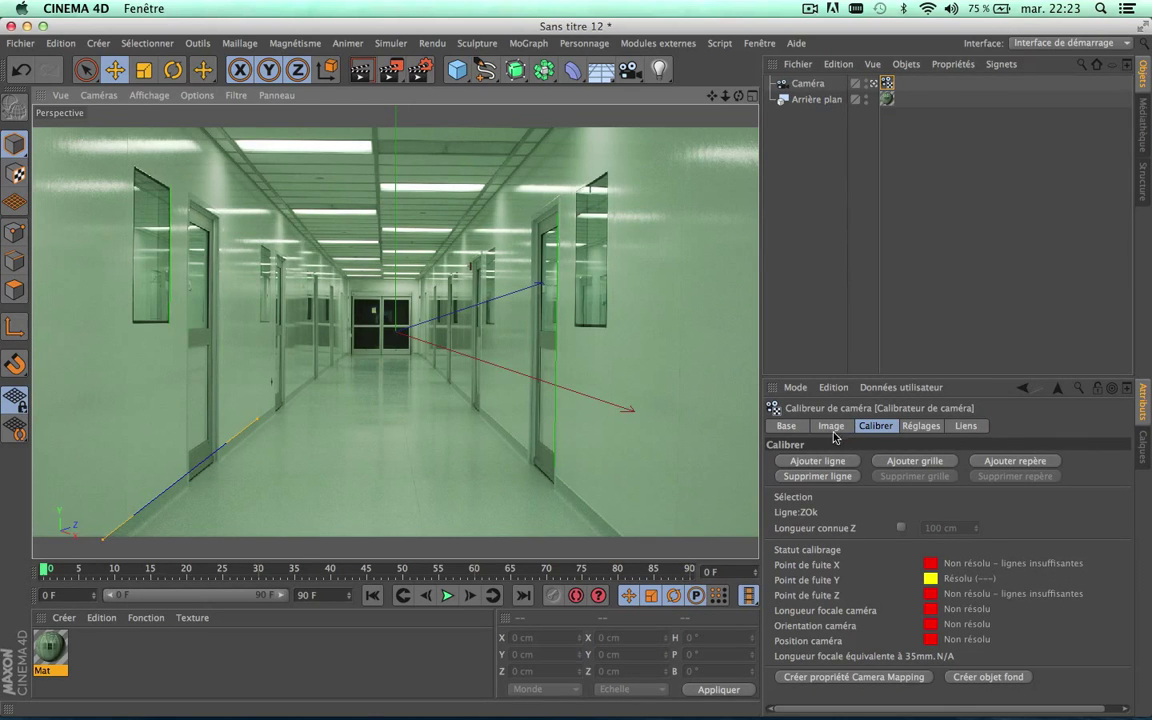
- Add a fourth line along the right floor edge set to Z, resolving the 41.446 mm focal length
click(812, 461)
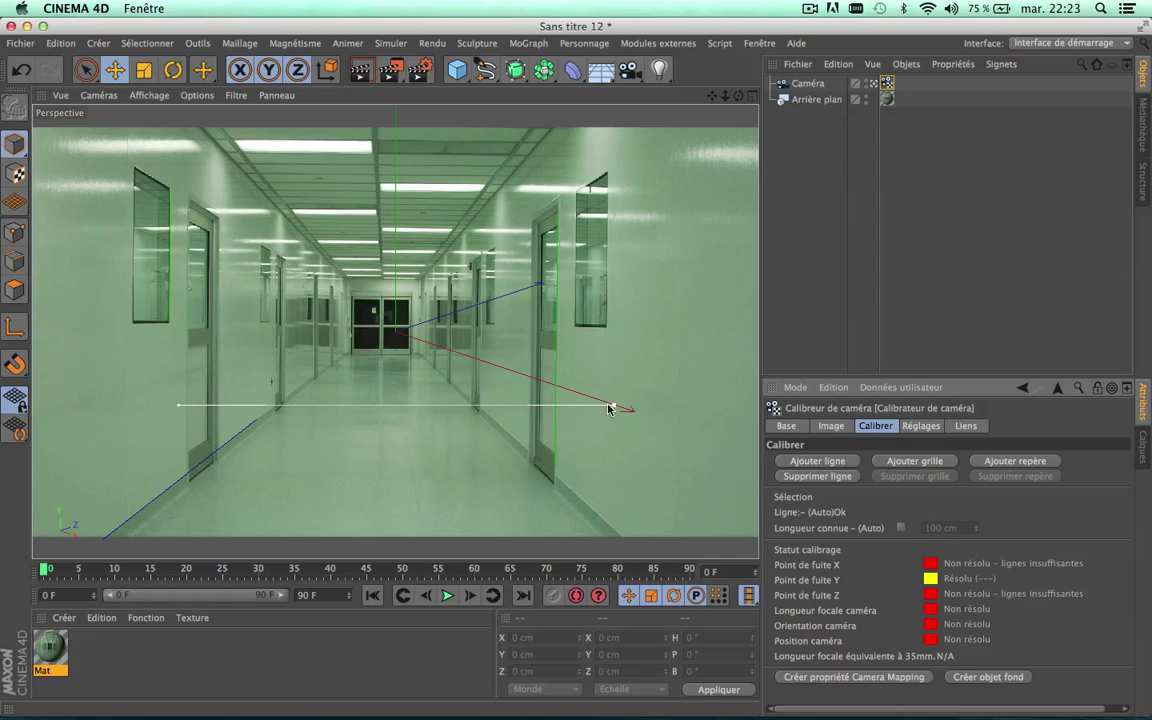
drag(613, 405, 560, 397)
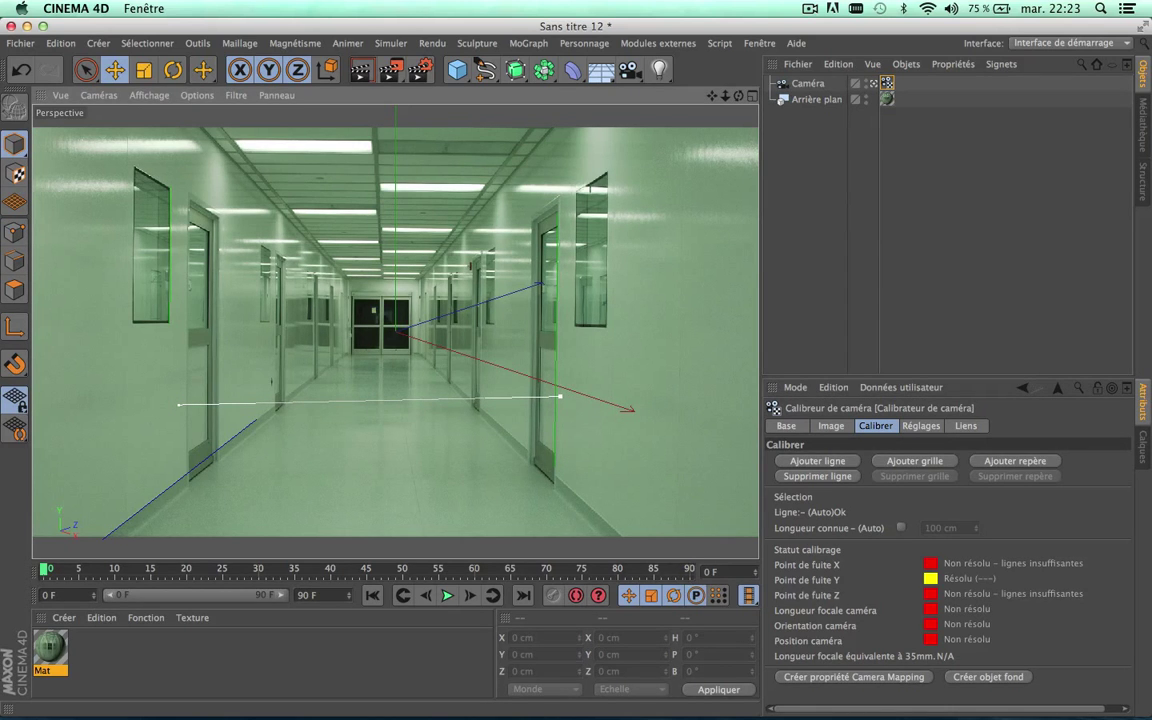
drag(560, 397, 622, 535)
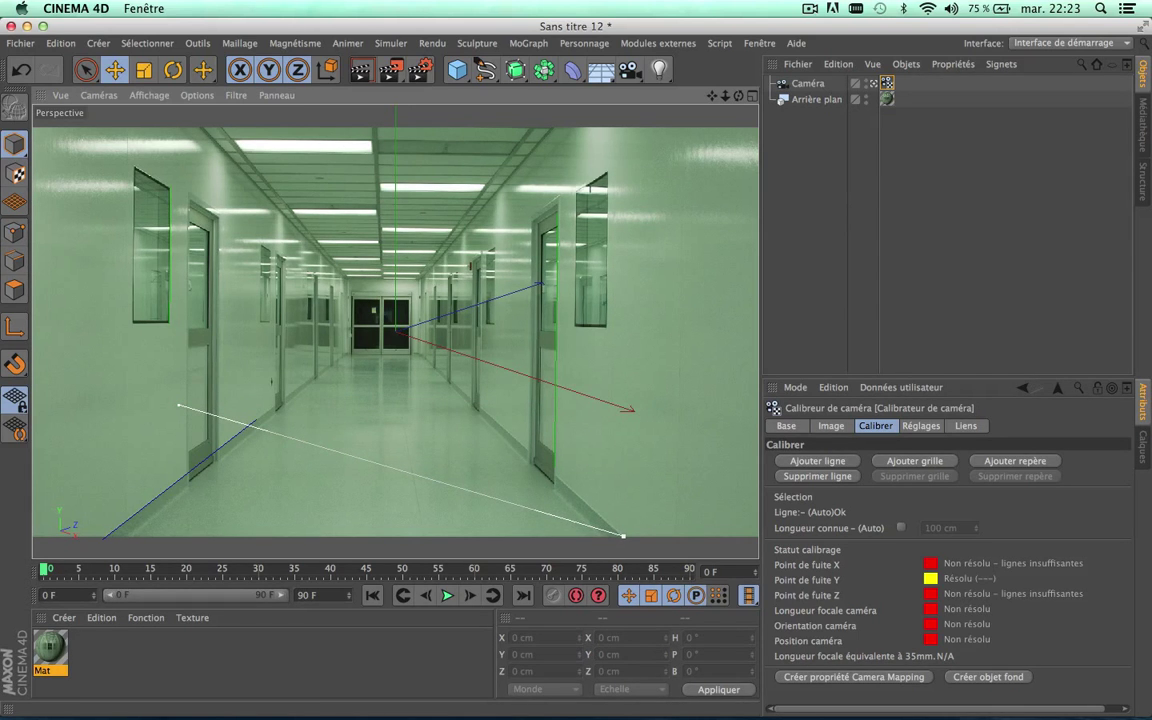
drag(191, 407, 494, 418)
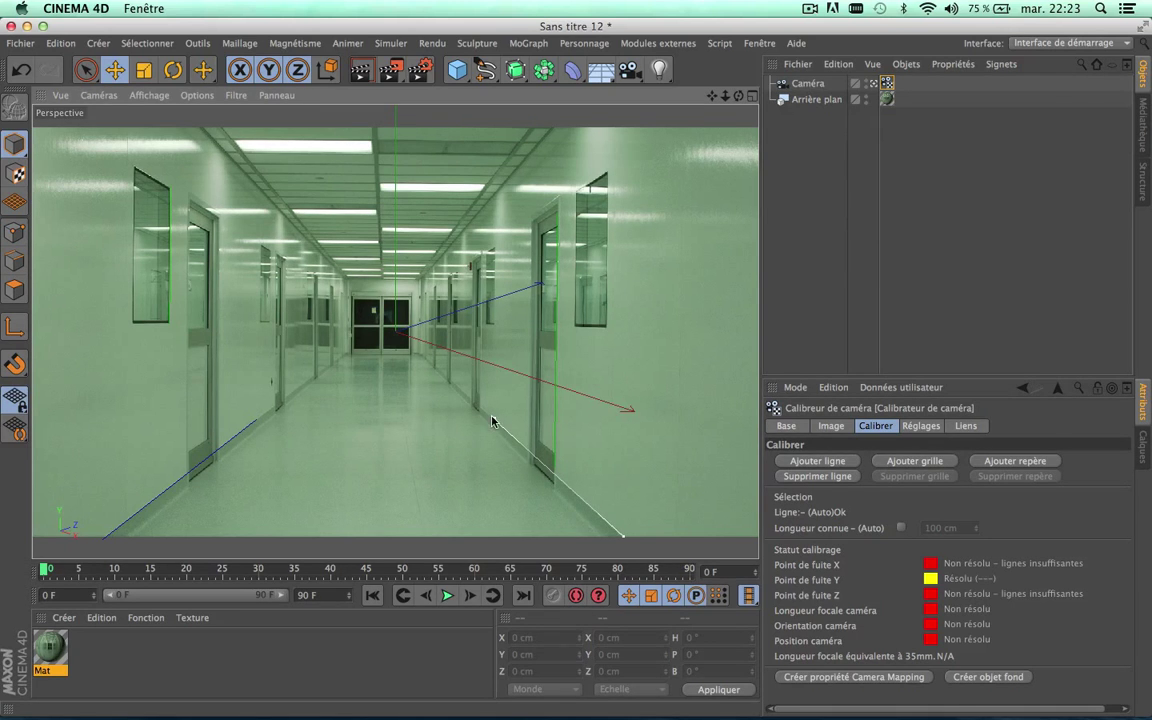
click(548, 470)
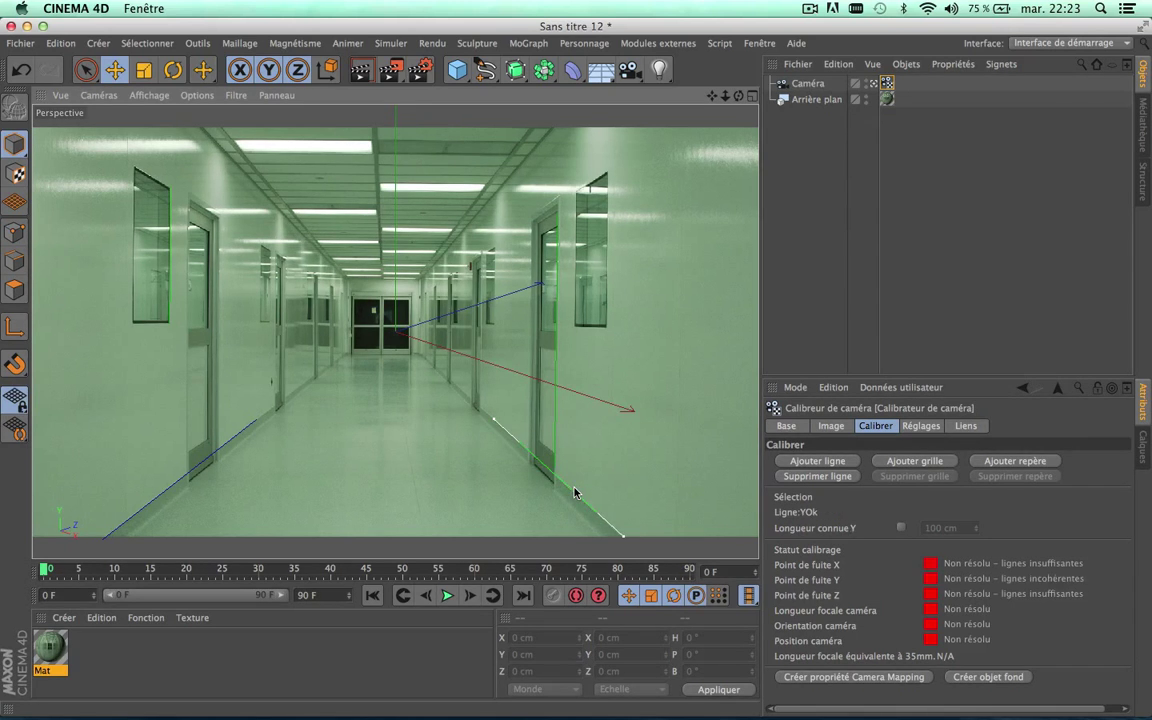
click(575, 492)
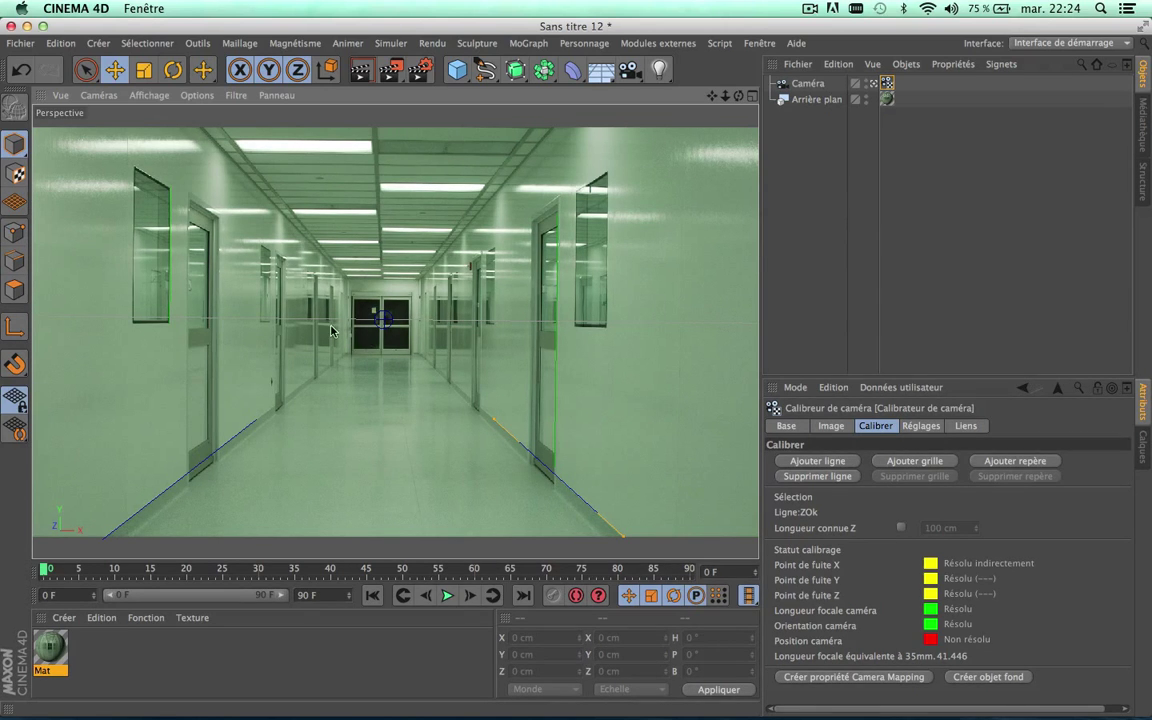
- Add a calibration line along the far doors' base and assign it to the X axis
click(819, 462)
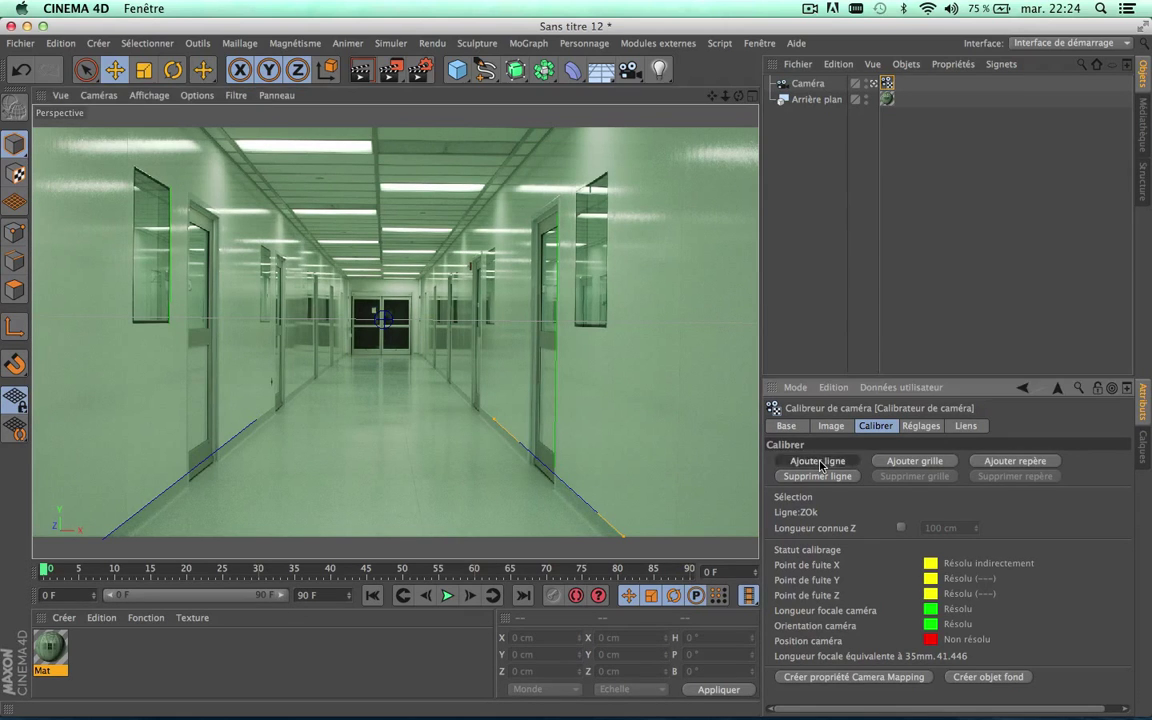
drag(178, 405, 352, 354)
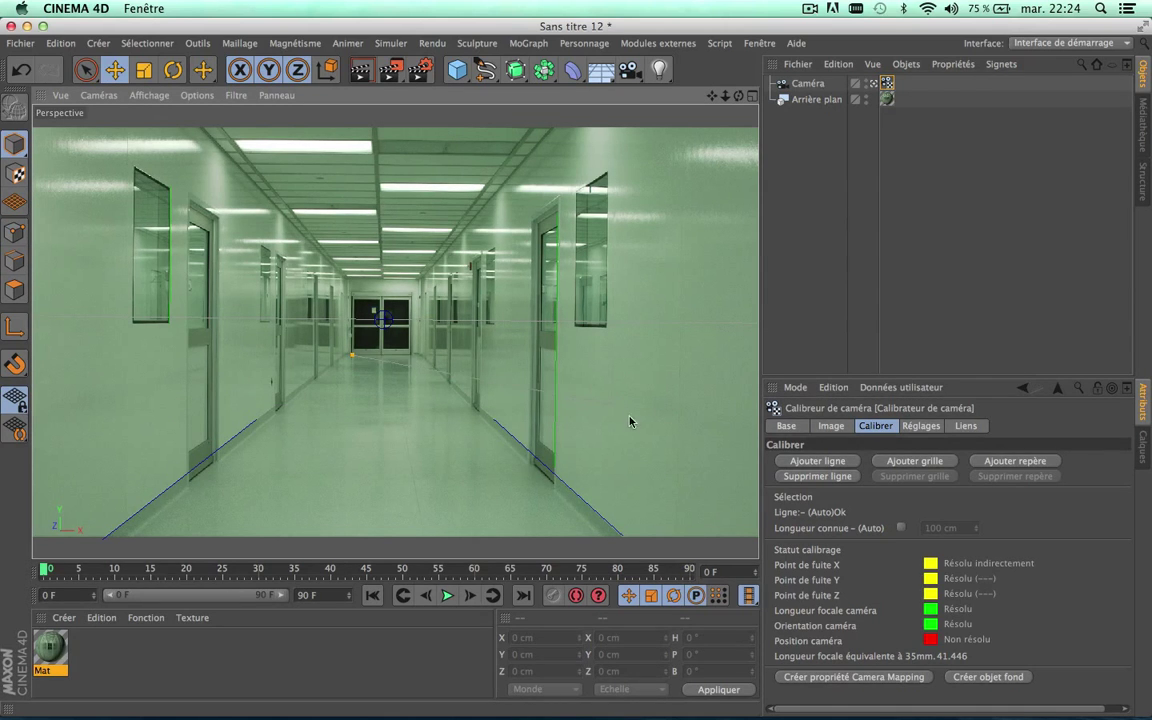
drag(614, 404, 413, 353)
click(385, 357)
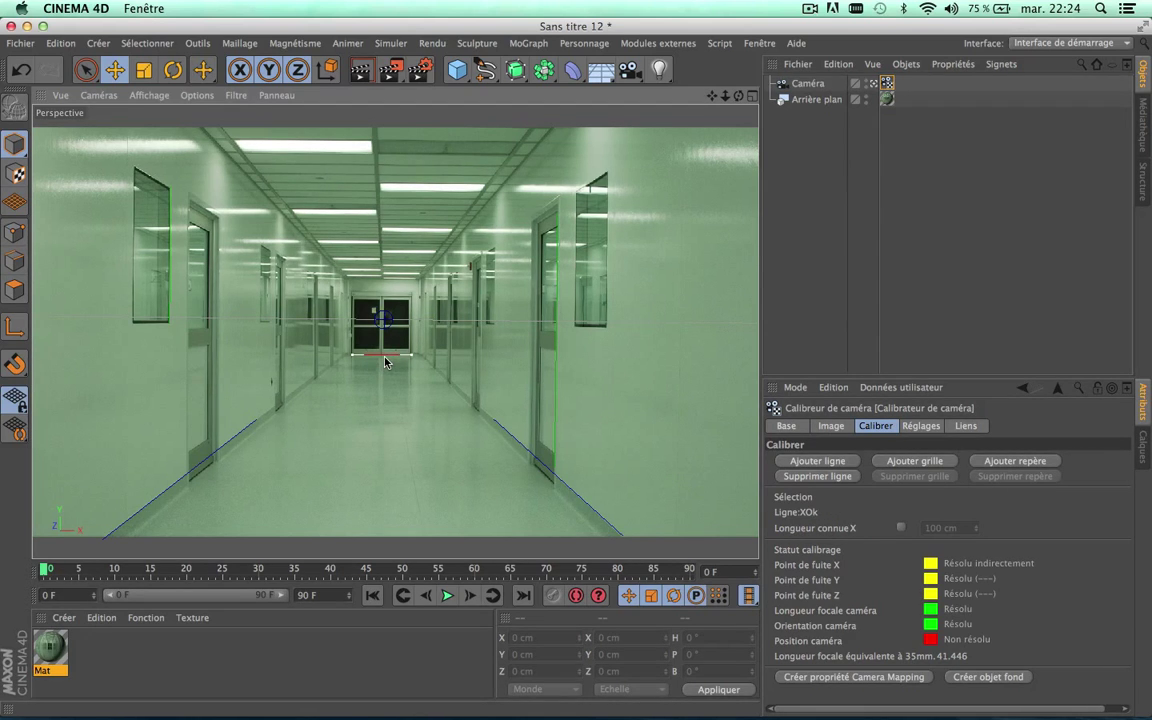
- Add a second line across the far doors at door level, set to the X axis
click(840, 461)
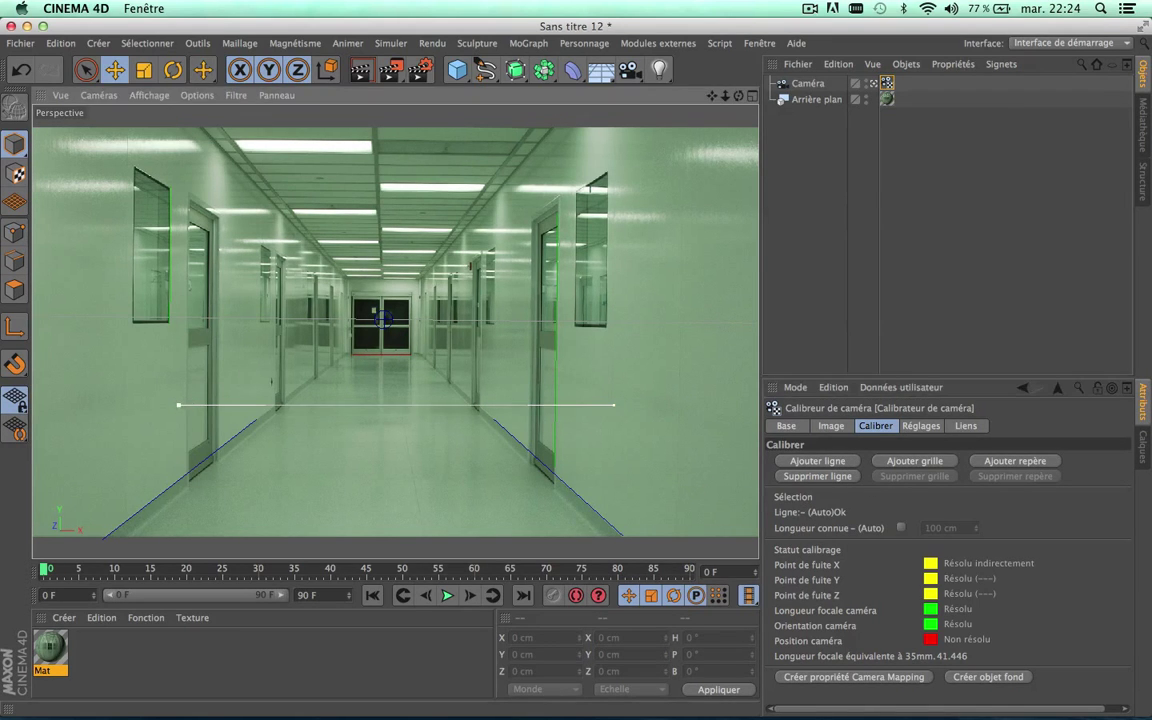
drag(178, 405, 350, 329)
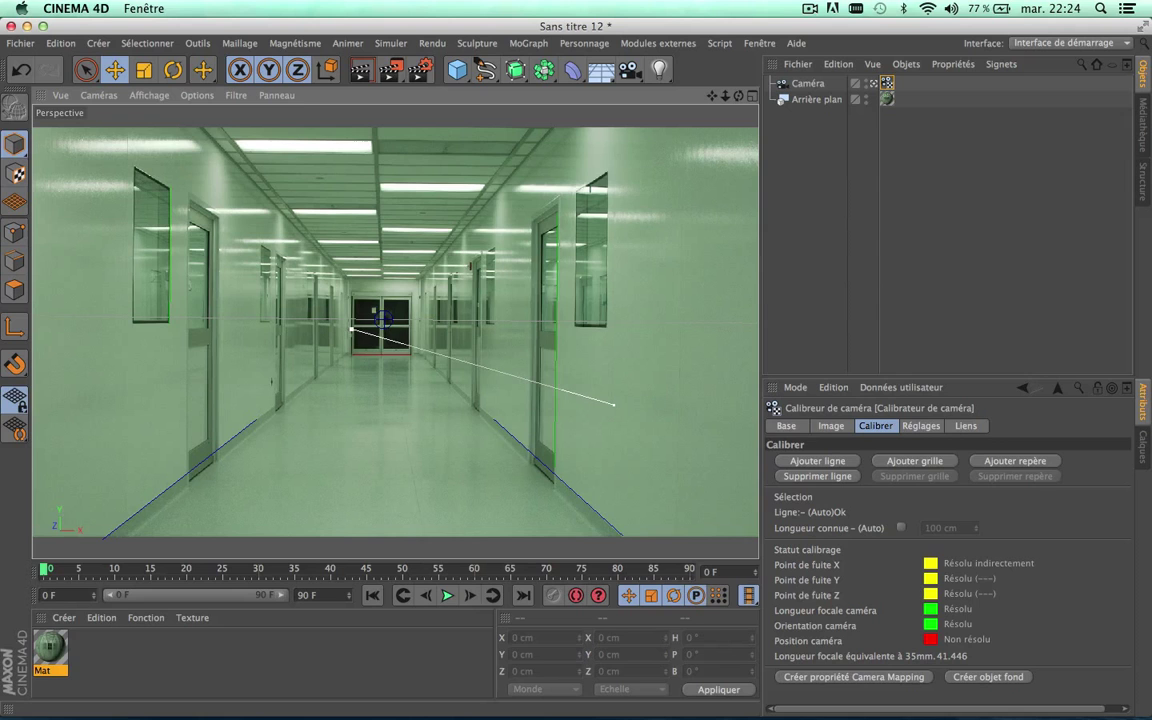
drag(613, 404, 412, 327)
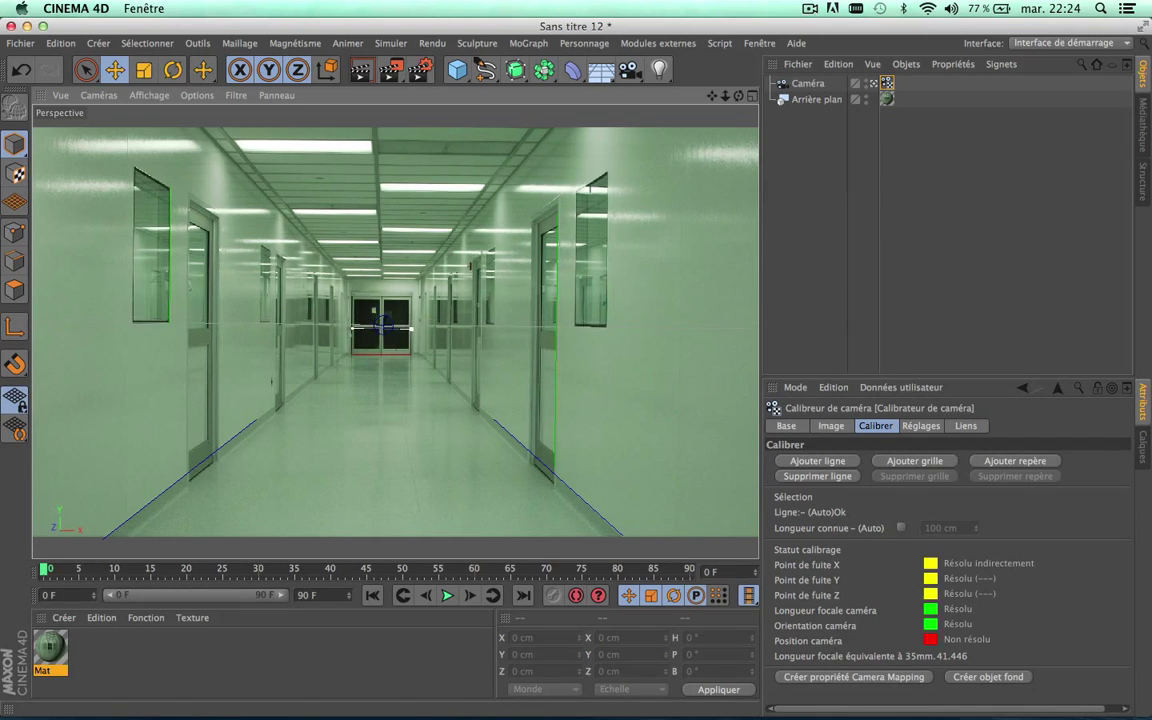
click(384, 327)
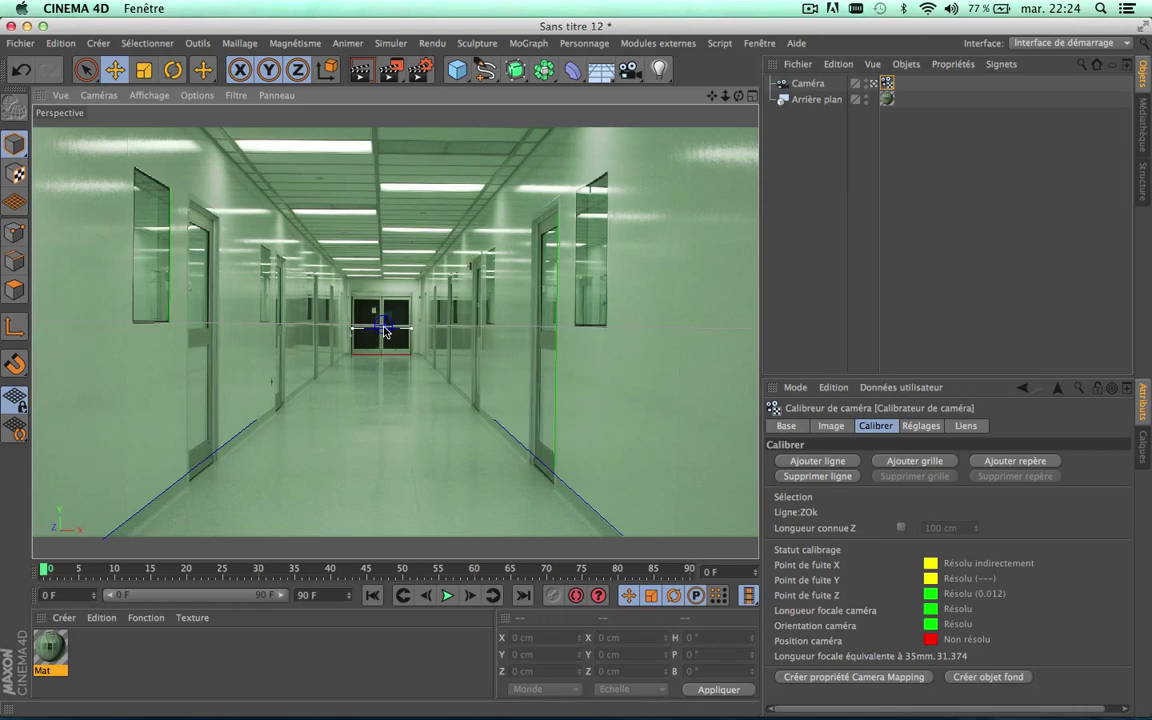
click(385, 330)
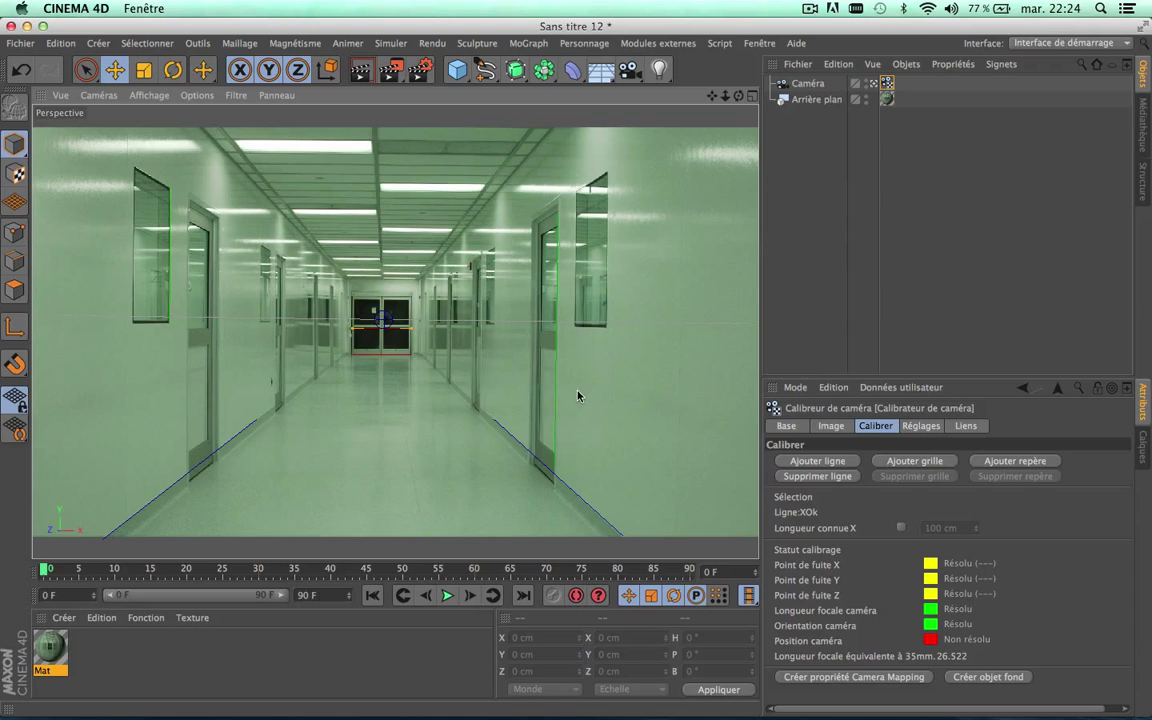
- Add a third calibration line on the floor's front edge, assigned to the X axis
click(838, 462)
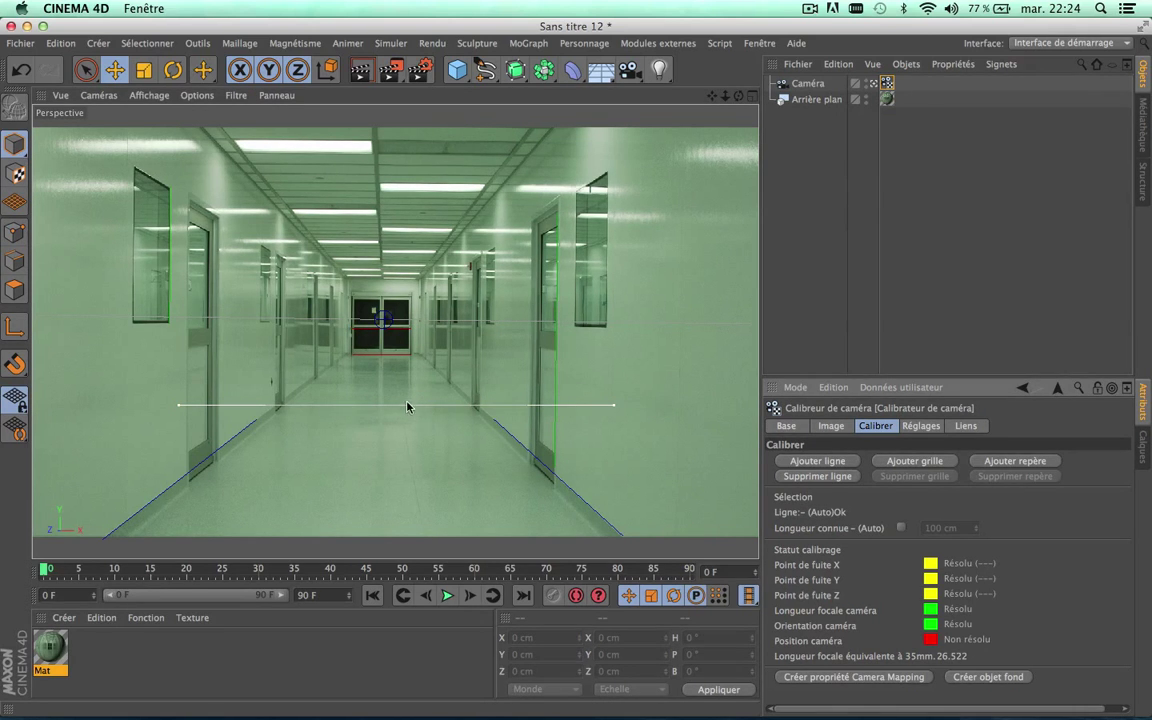
drag(407, 407, 397, 538)
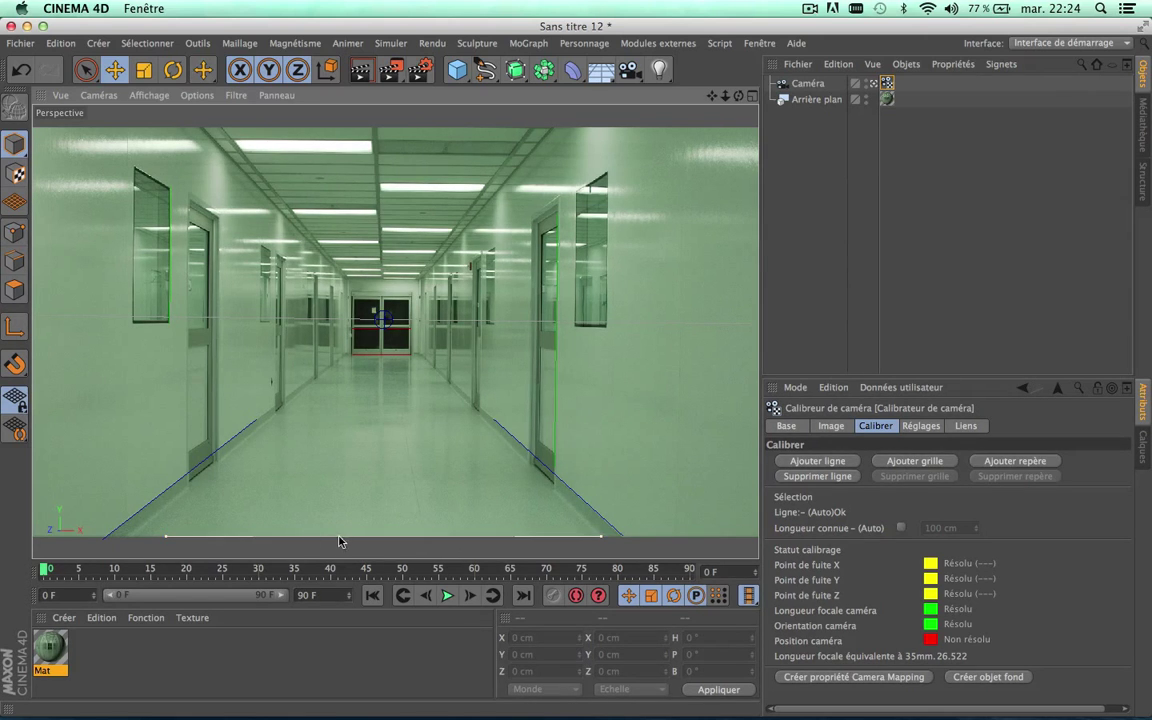
click(391, 539)
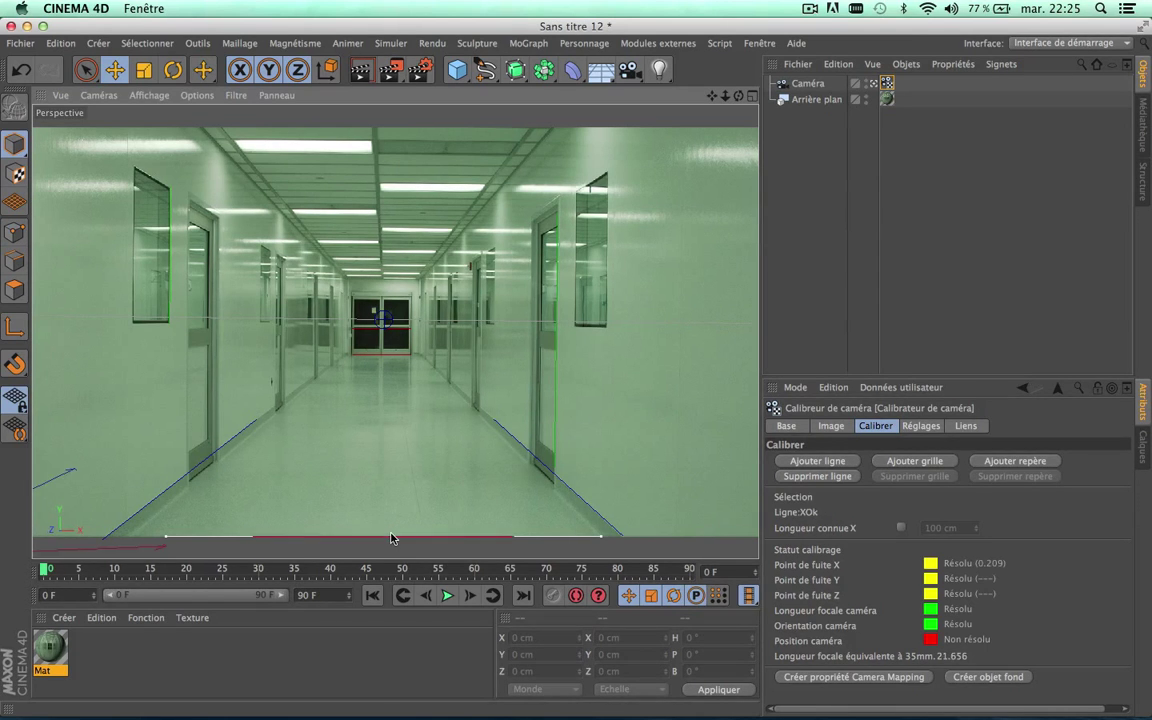
- Try raising and lowering the door-level line, then undo those adjustments
click(383, 352)
drag(383, 352, 381, 327)
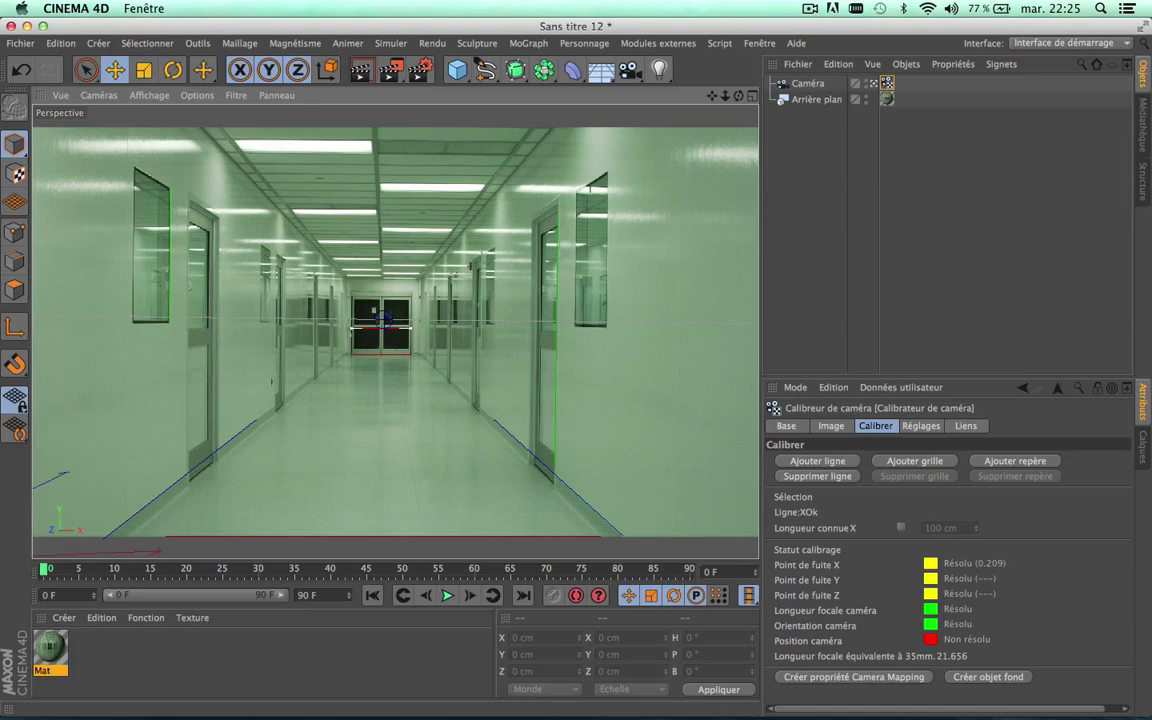
drag(381, 327, 381, 348)
key(ctrl+z)
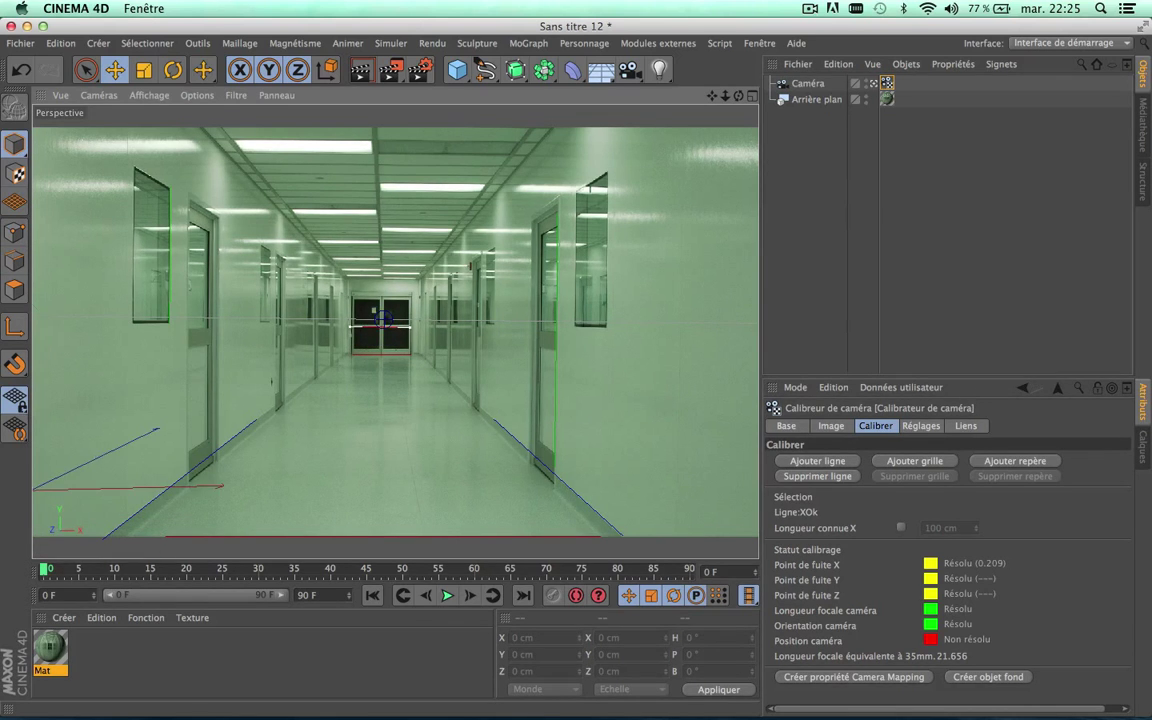
key(ctrl+z)
key(ctrl+z)
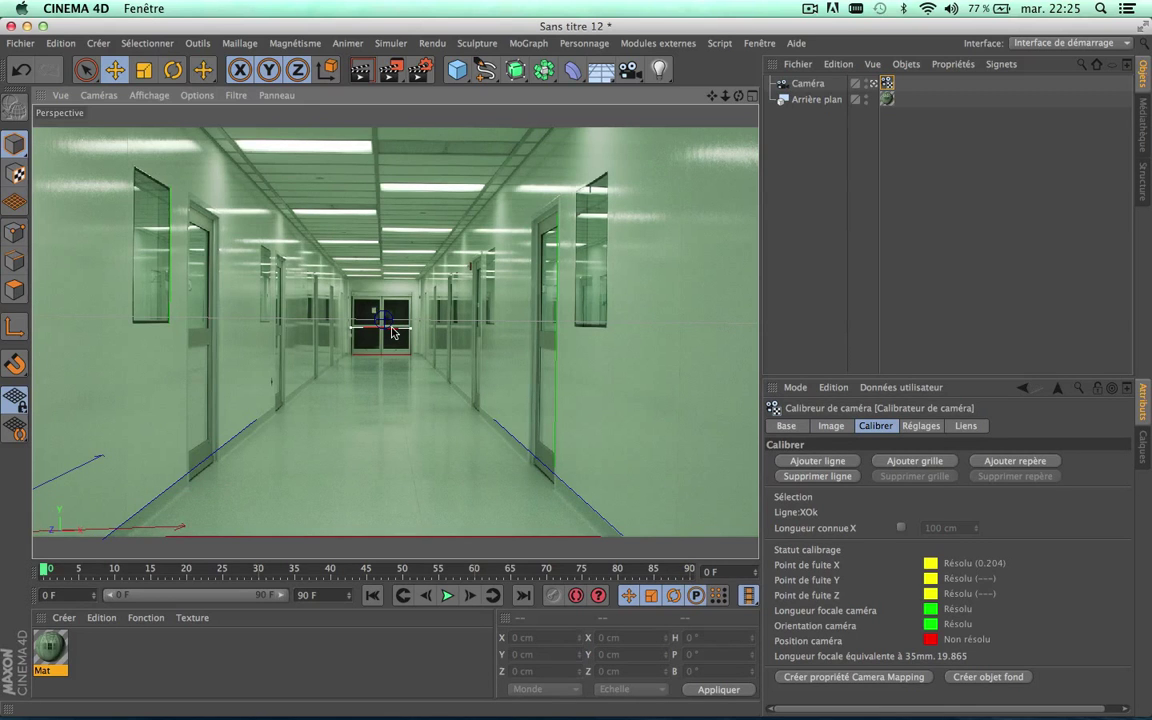
- Add a calibration origin pin on the corridor floor and lower the far-door line slightly
click(1027, 463)
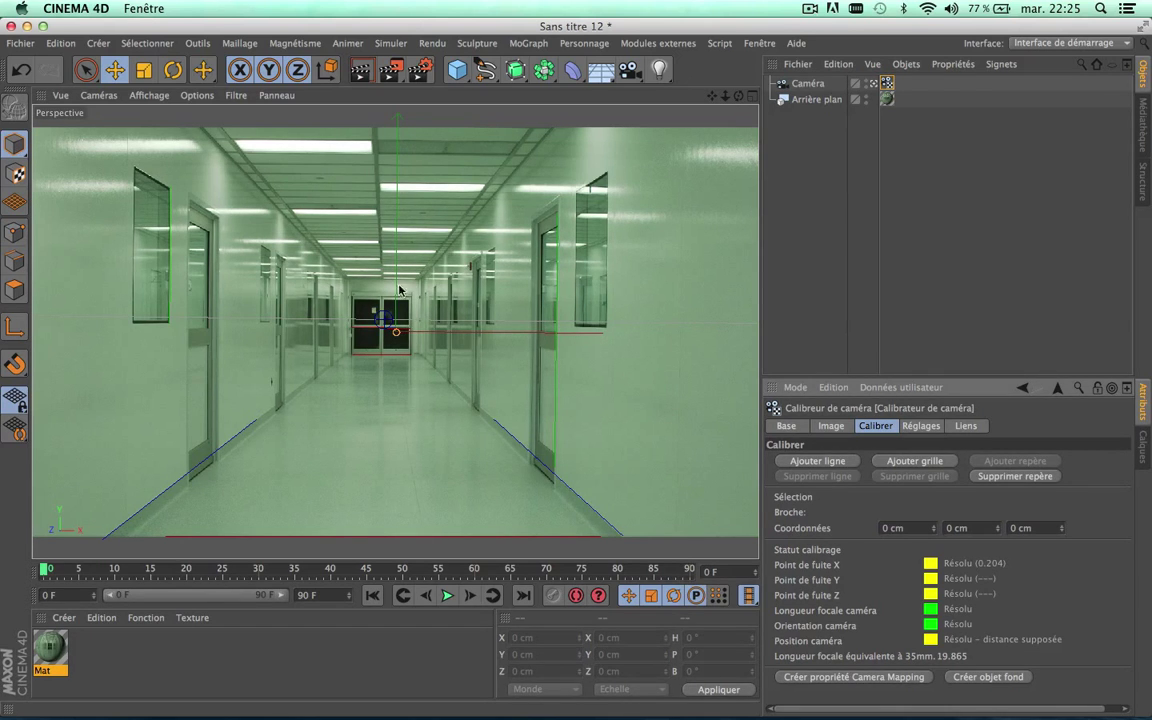
drag(396, 331, 362, 433)
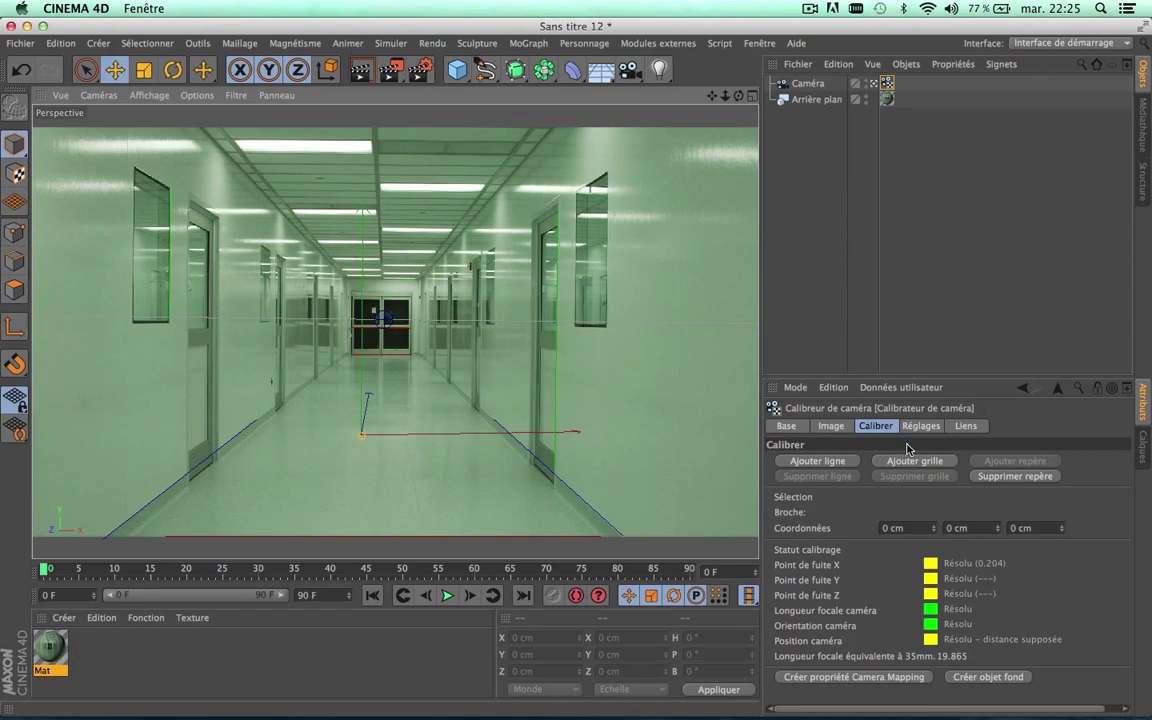
mouse_move(362, 434)
mouse_down()
mouse_move(344, 503)
mouse_move(342, 461)
mouse_move(379, 375)
mouse_up()
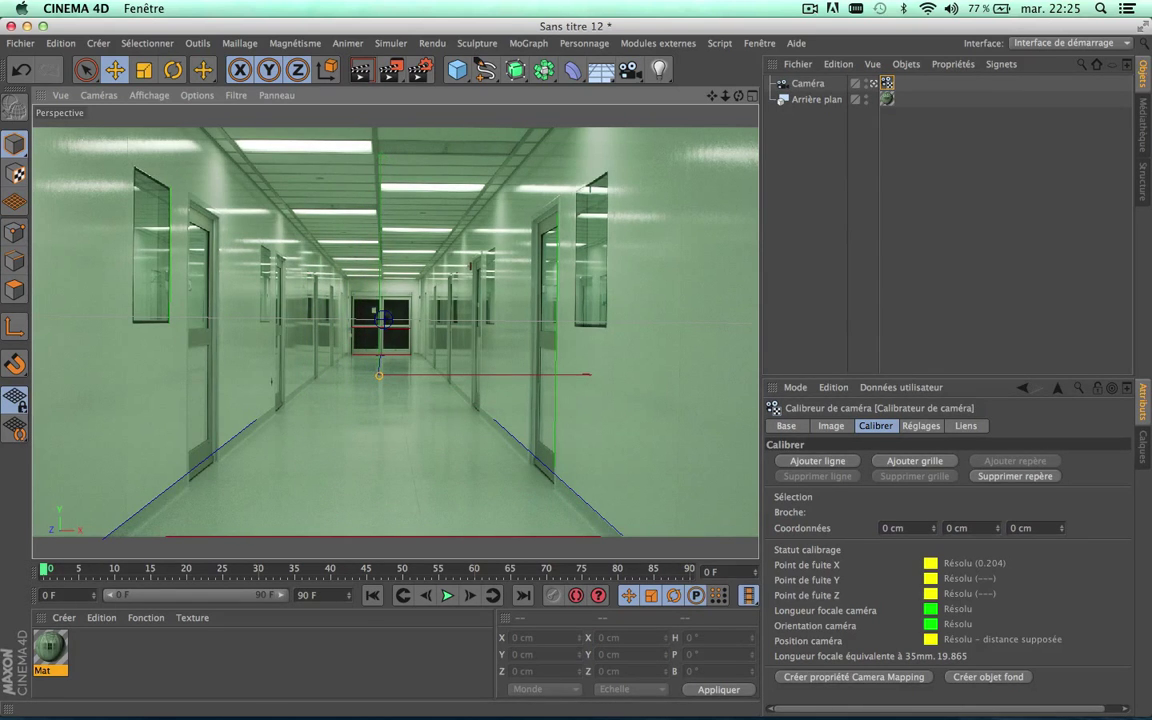
mouse_move(379, 375)
mouse_down()
mouse_move(366, 407)
mouse_move(367, 388)
mouse_up()
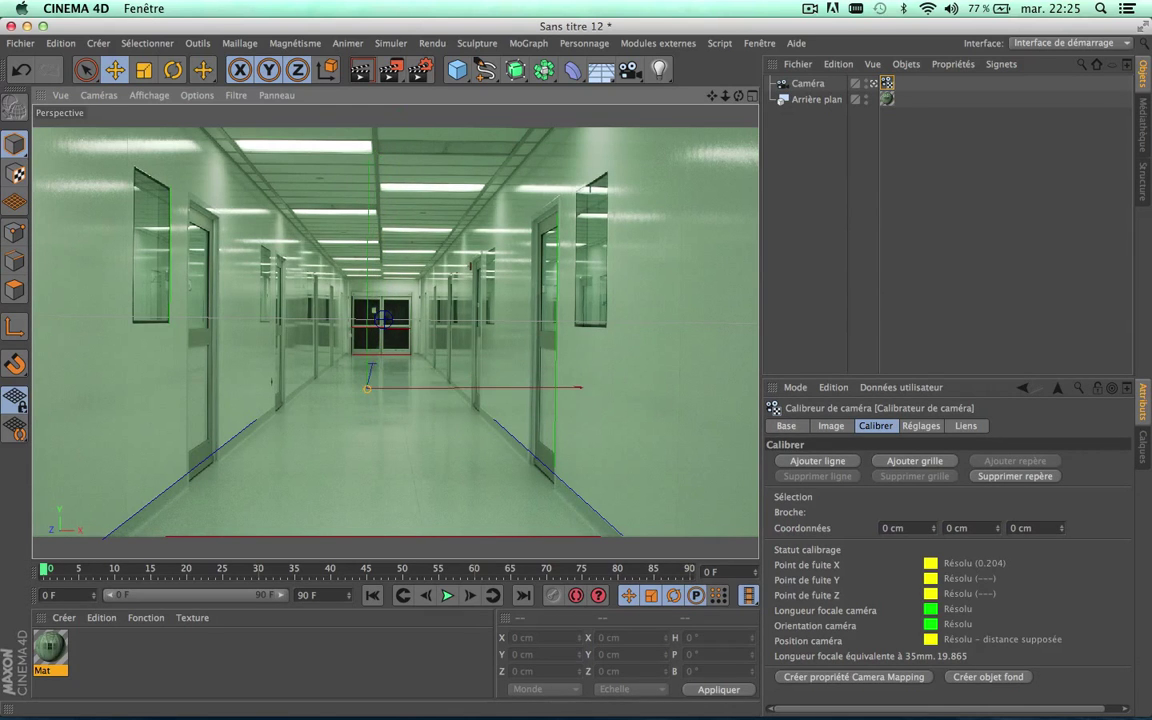
mouse_move(368, 389)
mouse_down()
mouse_move(411, 354)
mouse_move(362, 421)
mouse_move(363, 450)
mouse_move(372, 423)
mouse_up()
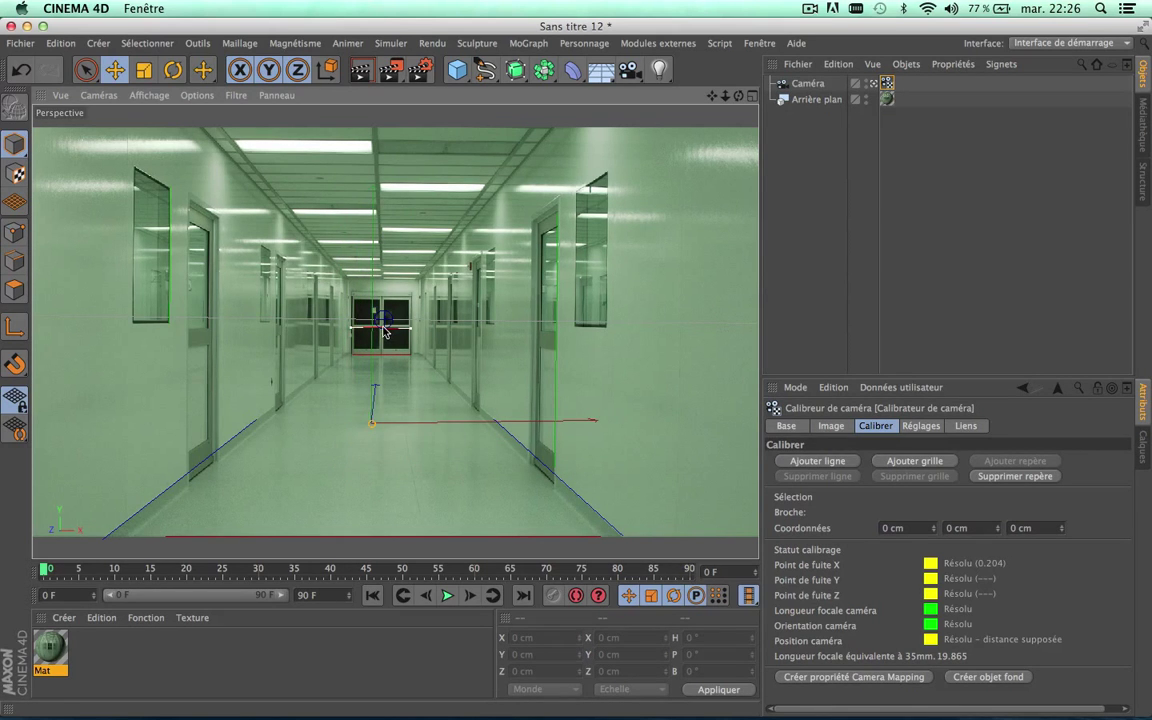
drag(380, 327, 381, 349)
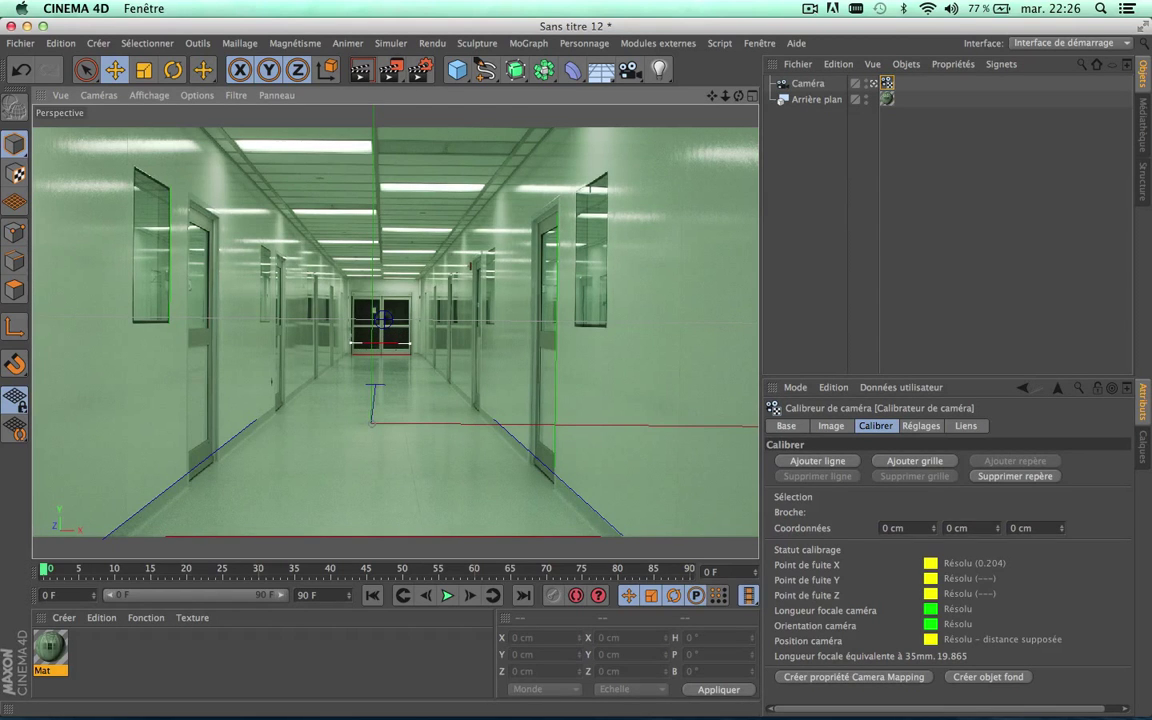
click(377, 352)
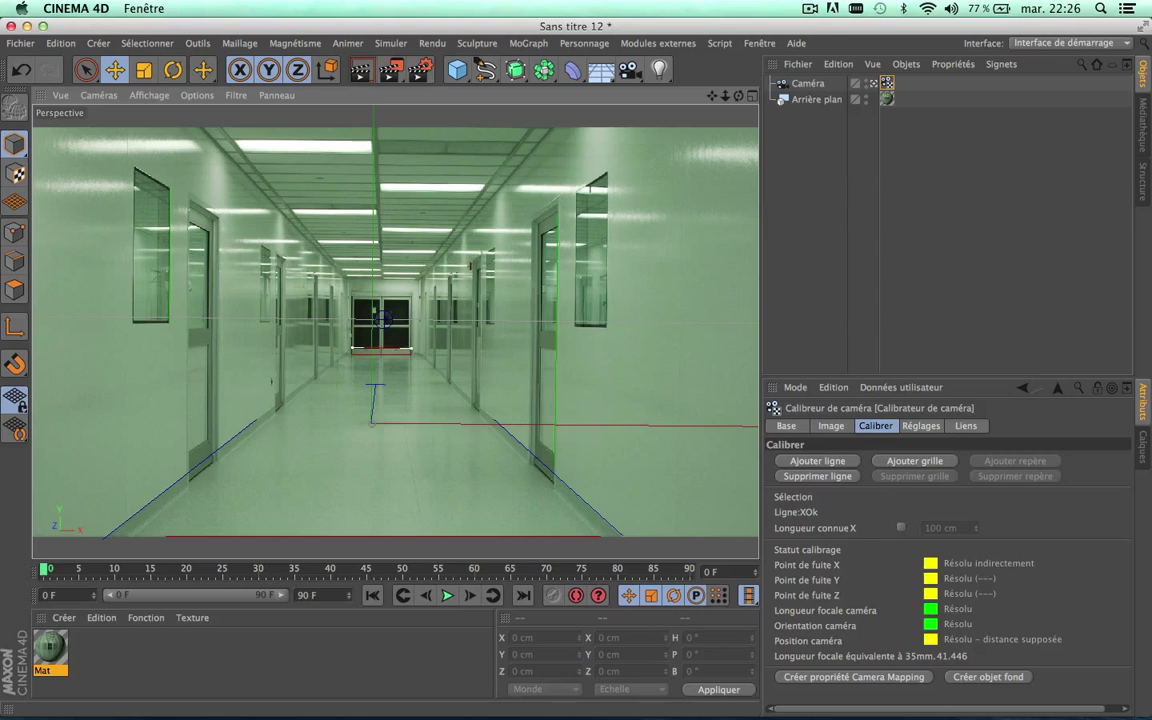
- Raise the far-door line back into place and move the origin toward the bottom of the floor
drag(381, 347, 383, 335)
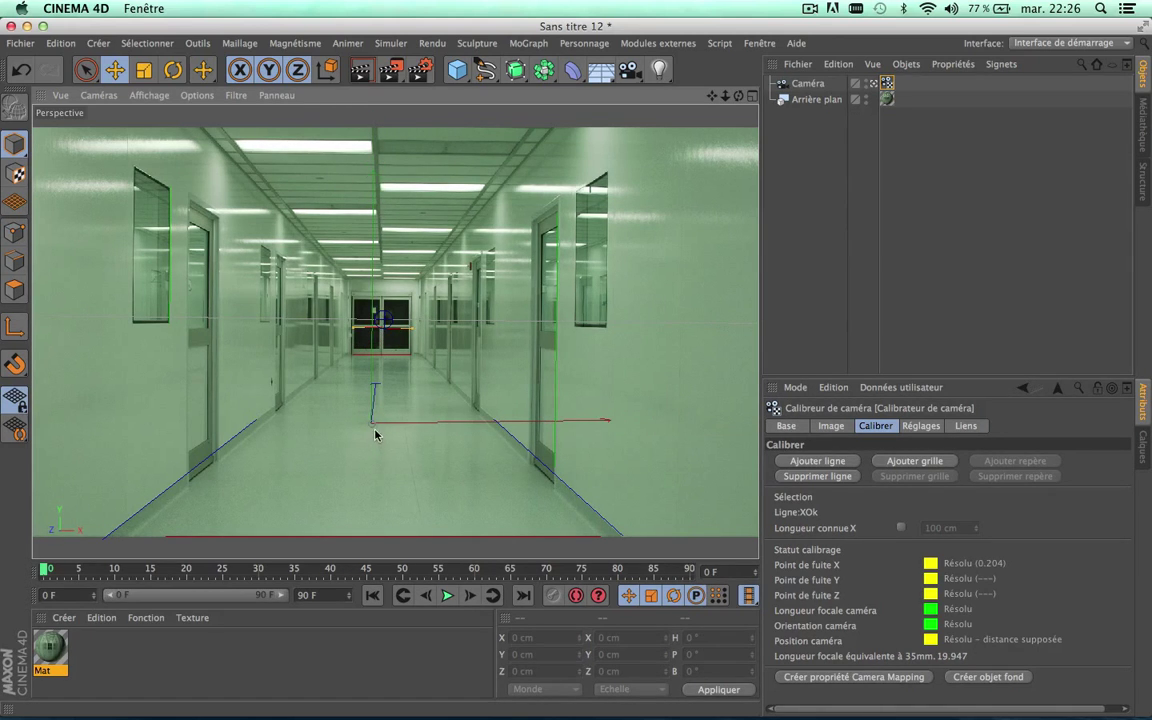
mouse_move(370, 429)
mouse_down()
mouse_move(382, 351)
mouse_move(371, 382)
mouse_up()
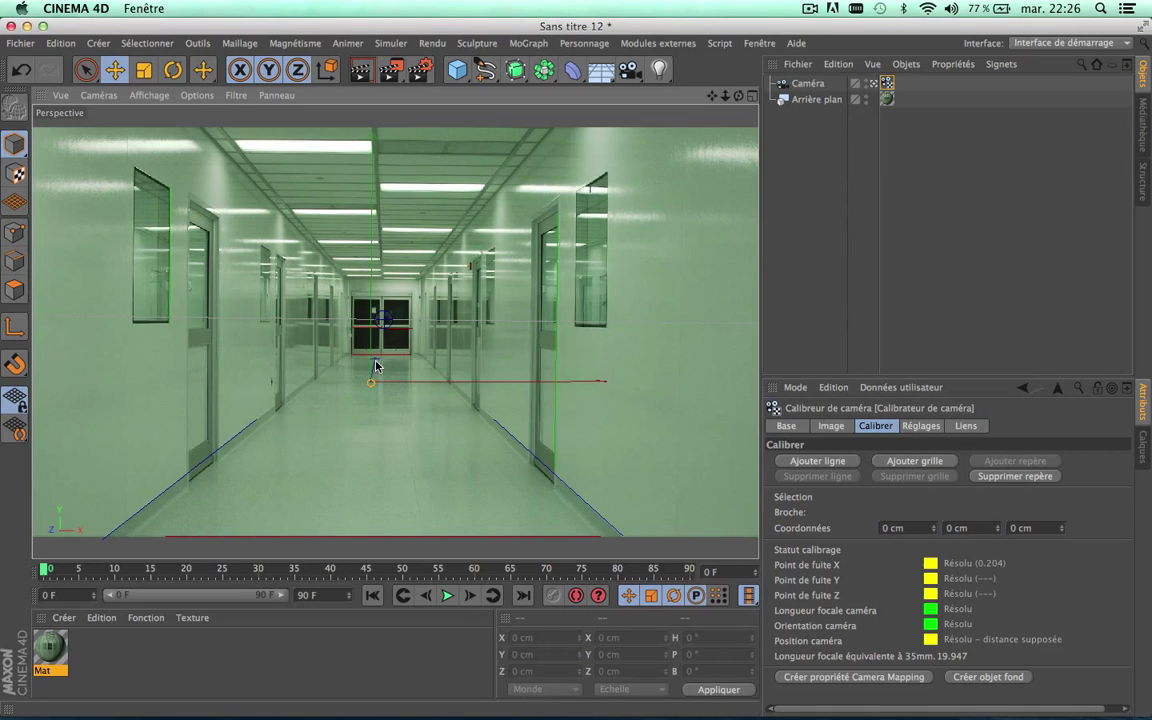
drag(371, 382, 366, 461)
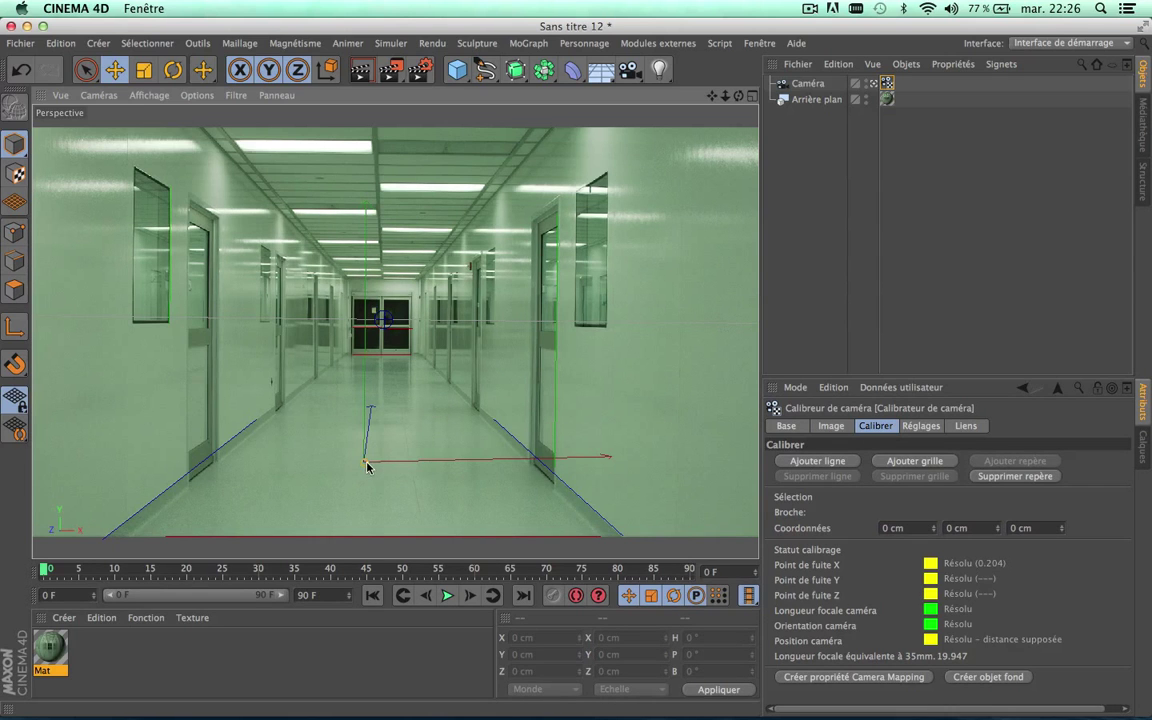
drag(366, 464, 323, 528)
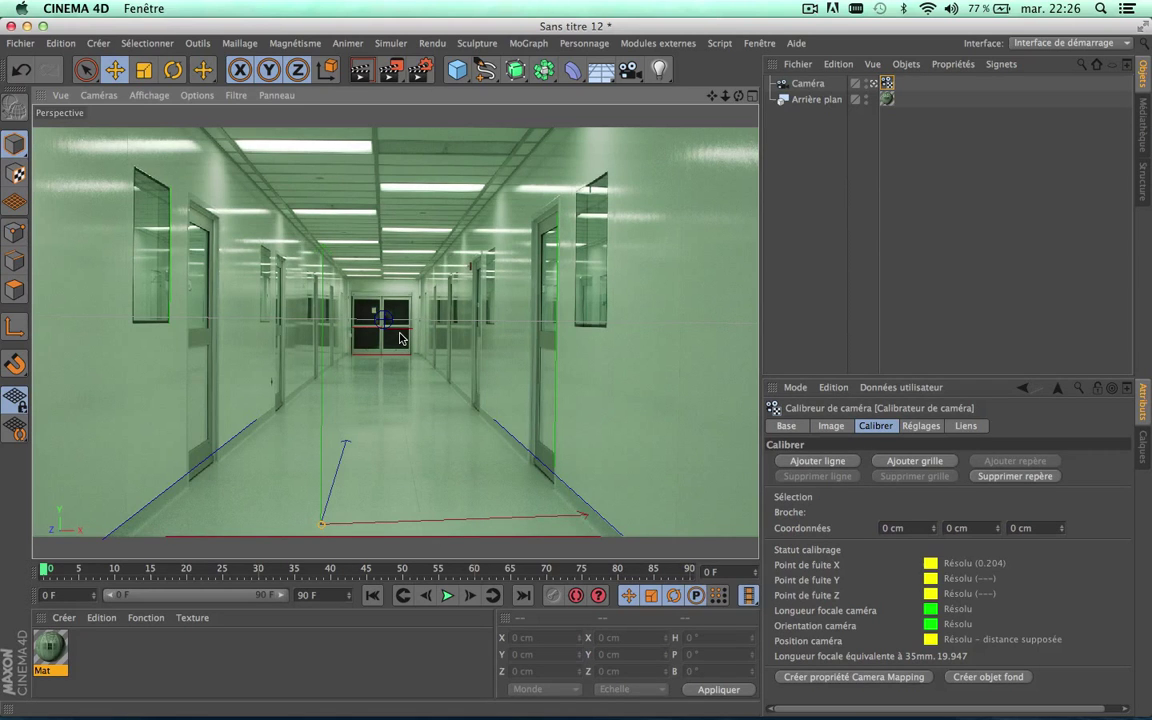
- Refine the doorway line, then place the origin just below the far doors
drag(383, 326, 383, 340)
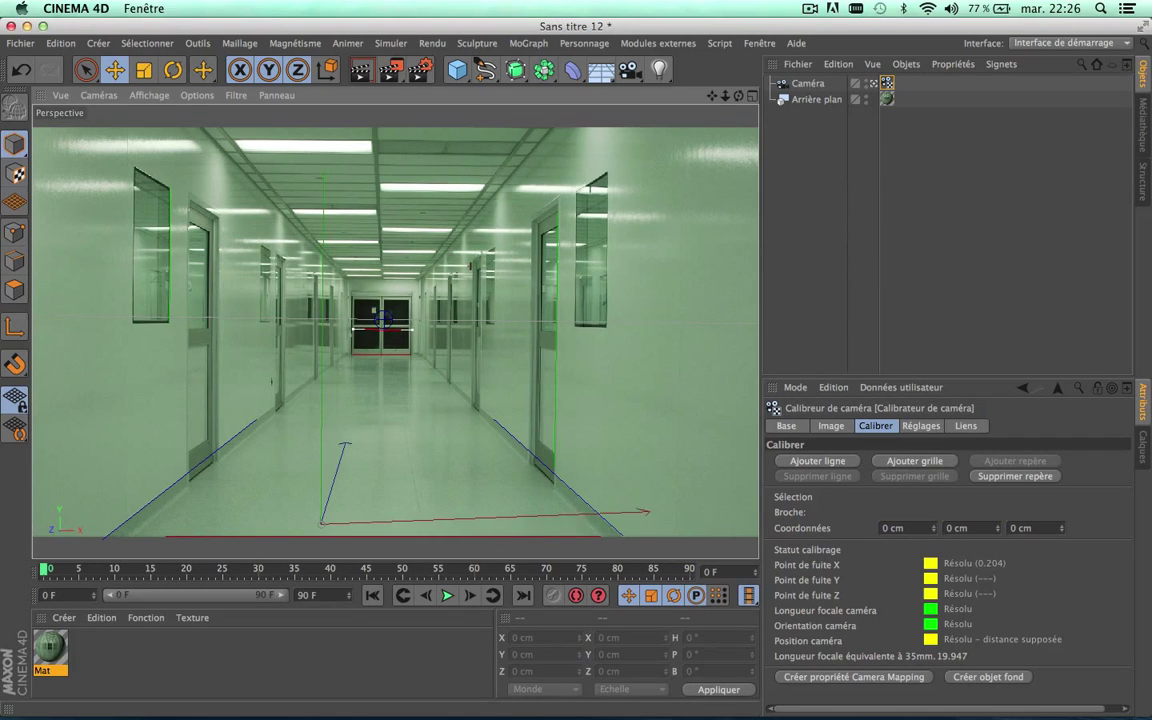
click(410, 340)
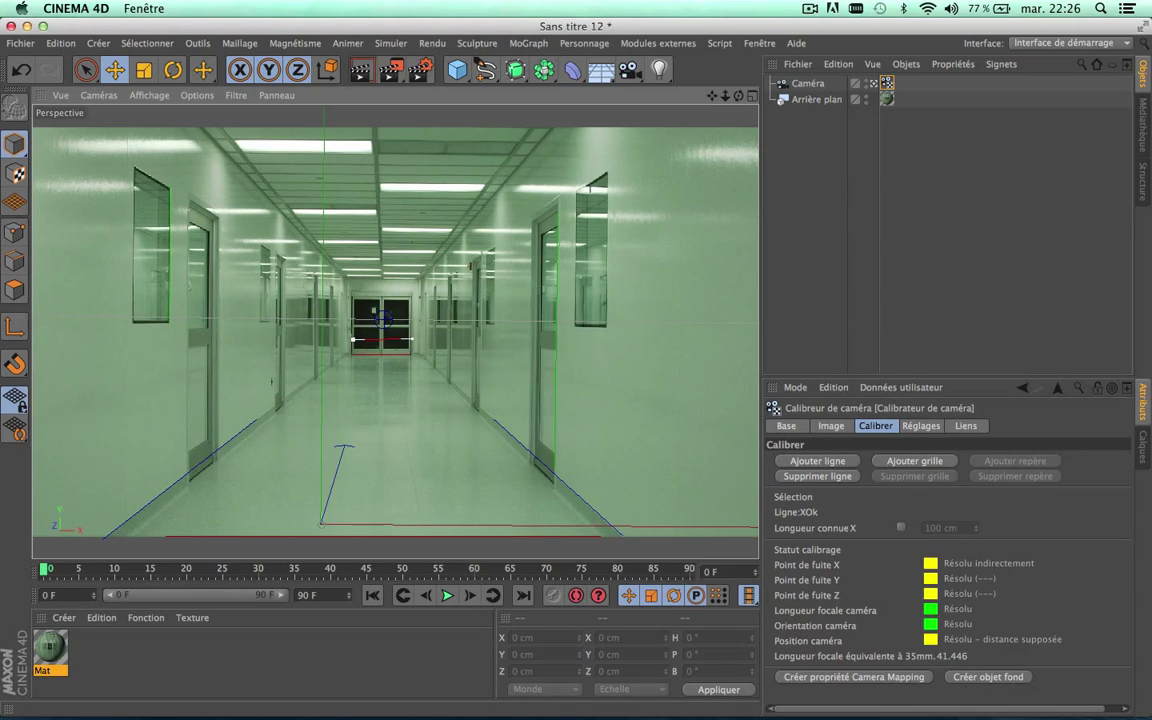
drag(352, 340, 352, 342)
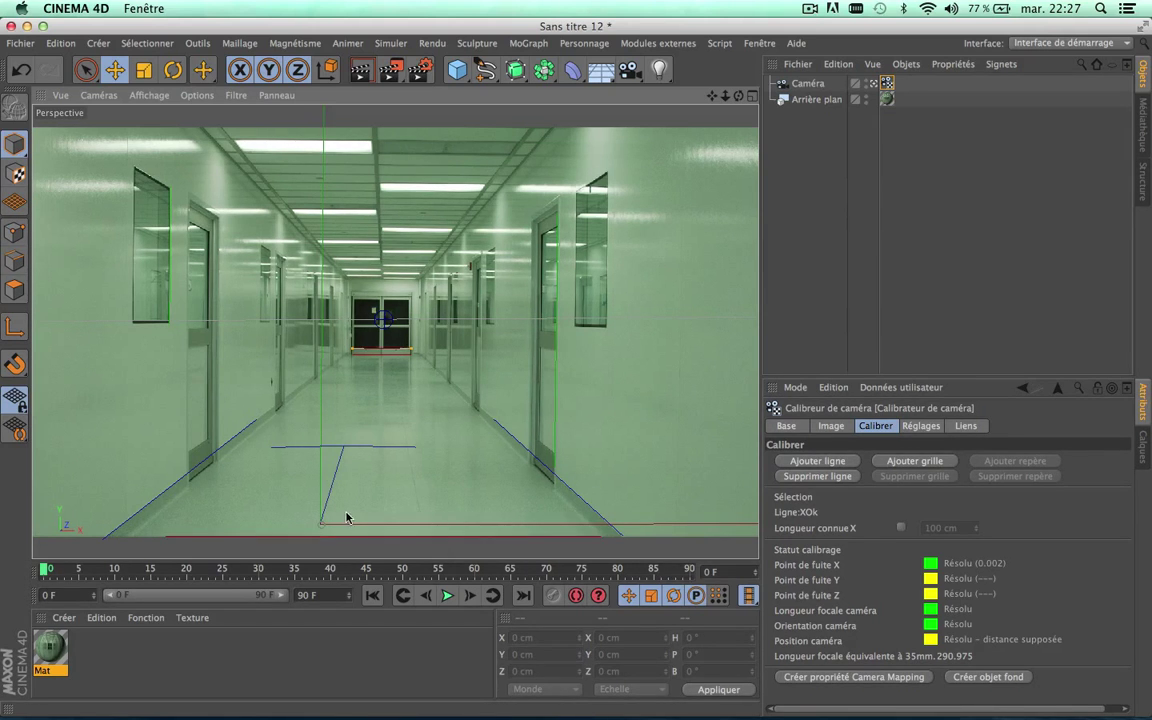
mouse_move(322, 524)
mouse_down()
mouse_move(380, 342)
mouse_move(381, 378)
mouse_up()
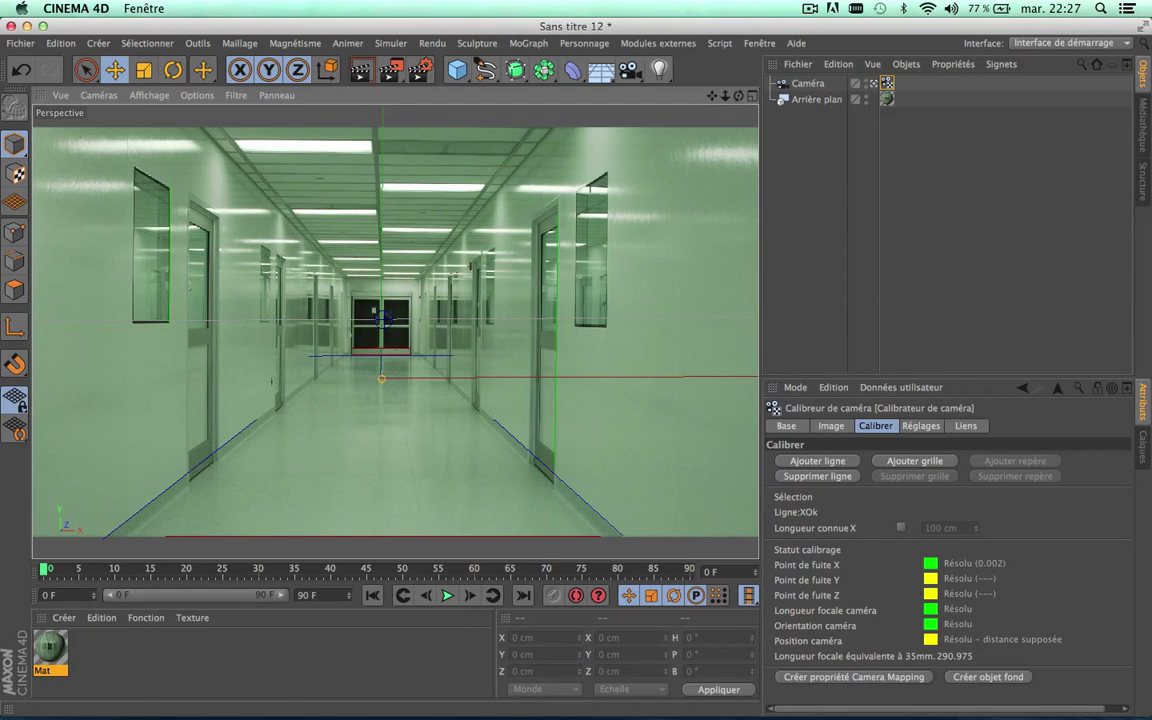
drag(382, 378, 382, 376)
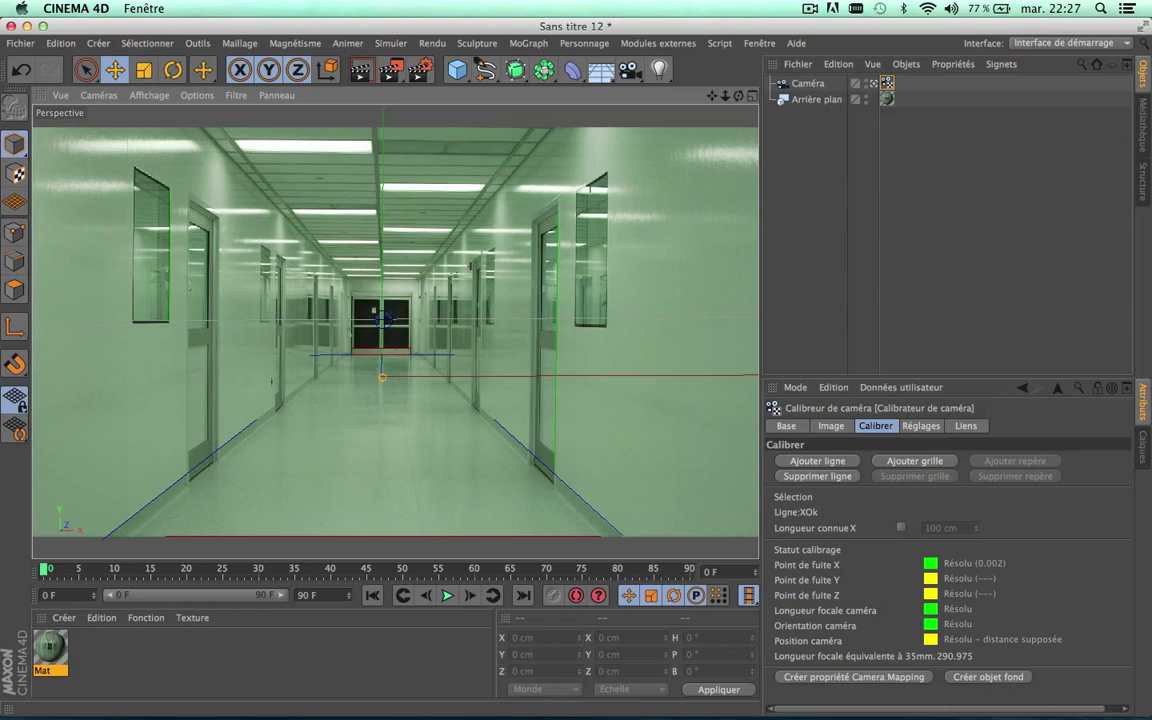
click(753, 96)
click(753, 96)
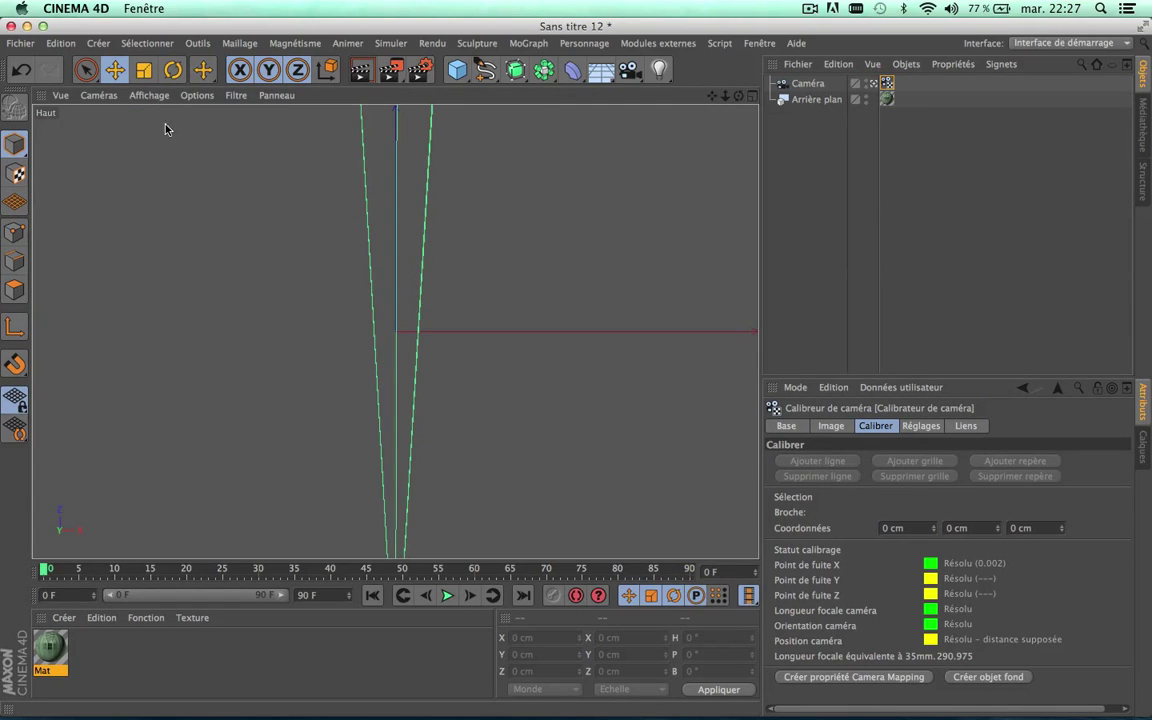
middle_click(676, 95)
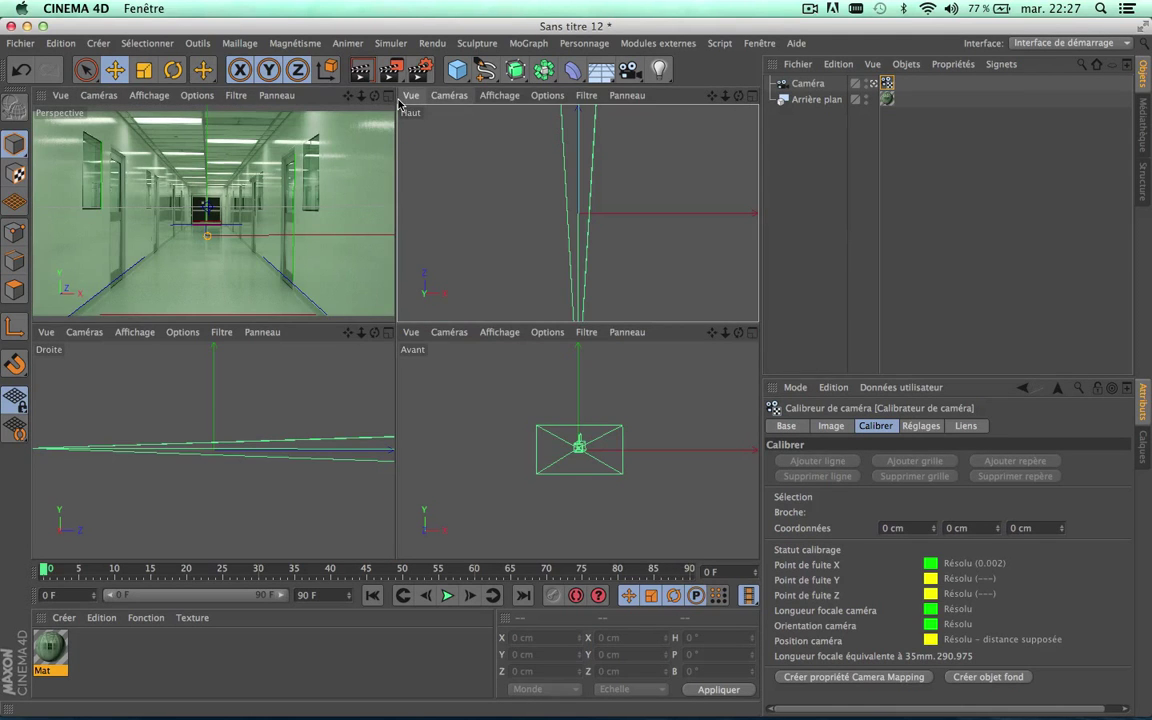
middle_click(356, 95)
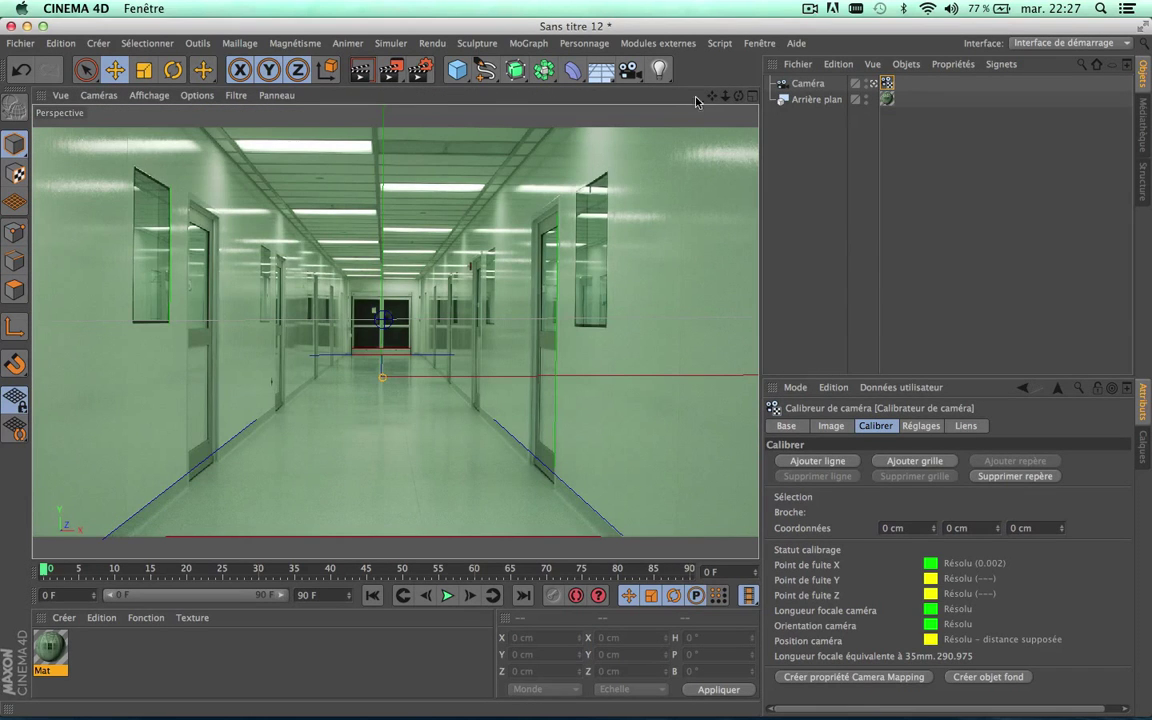
click(753, 98)
click(753, 95)
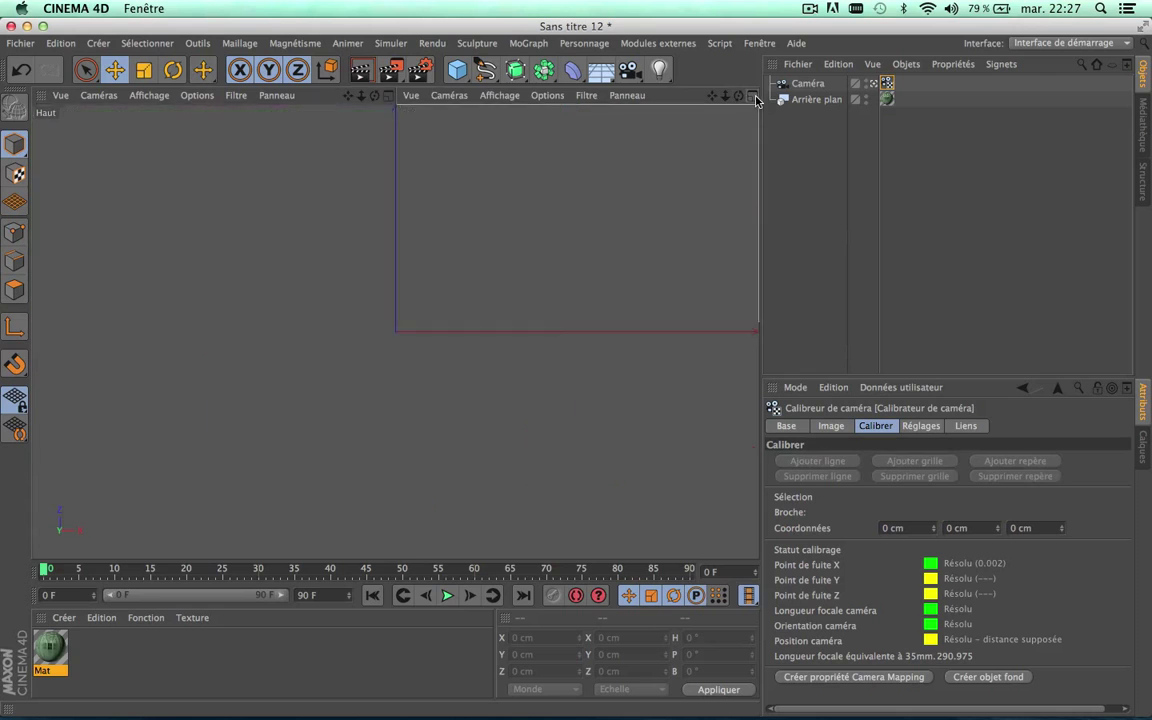
click(98, 95)
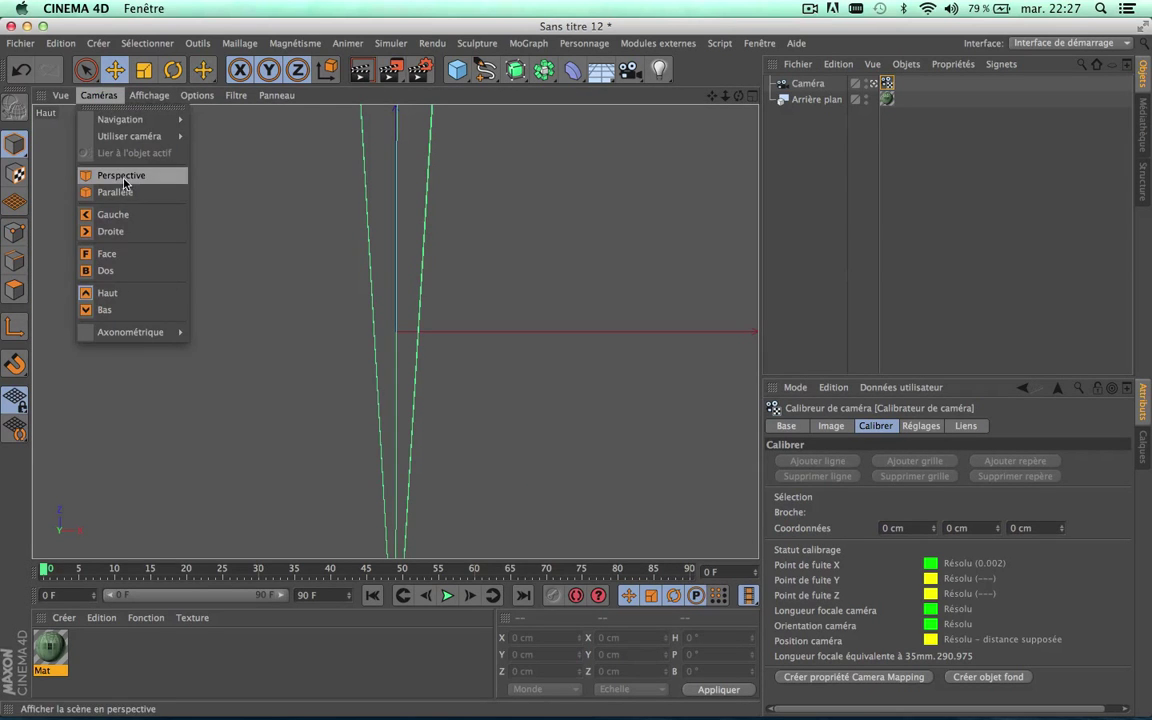
click(127, 180)
scroll(372, 318, down, 3)
scroll(372, 318, down, 2)
scroll(372, 318, up, 2)
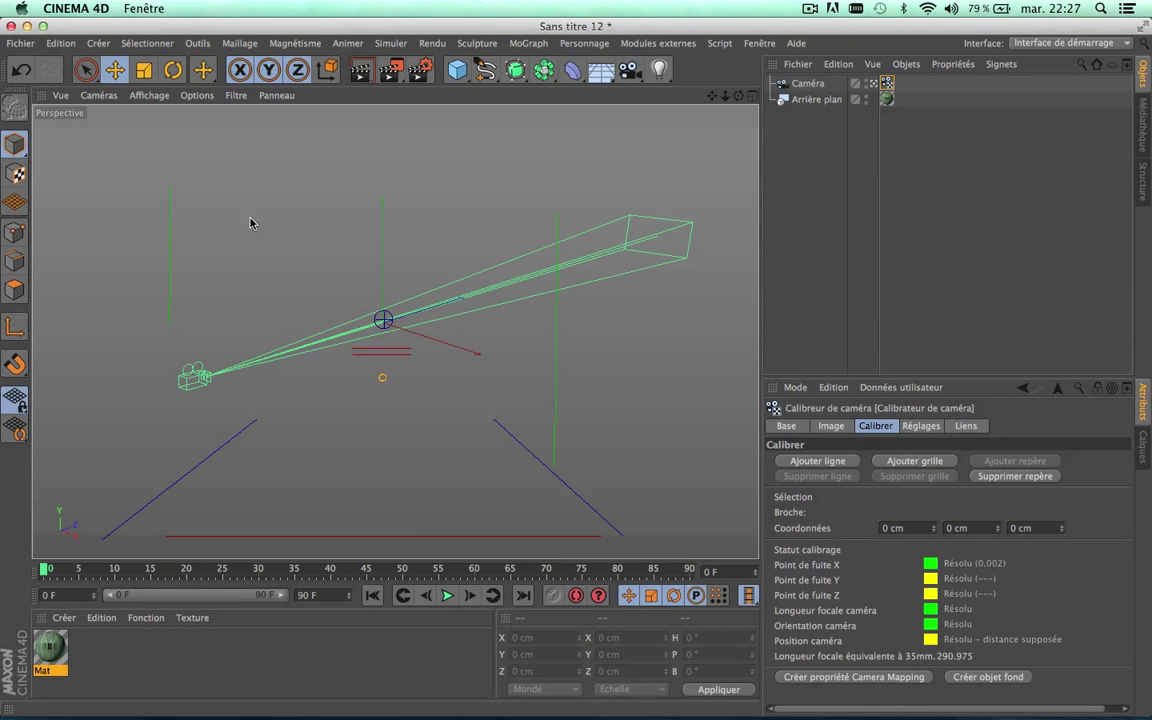
key(F5)
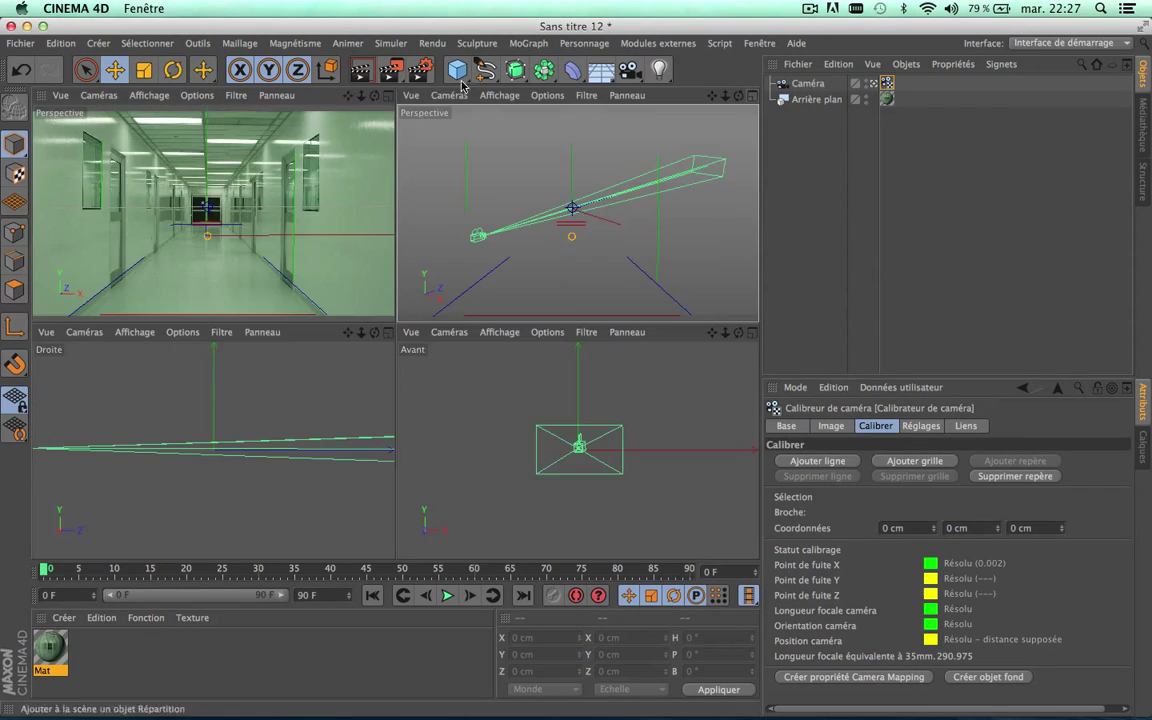
click(390, 96)
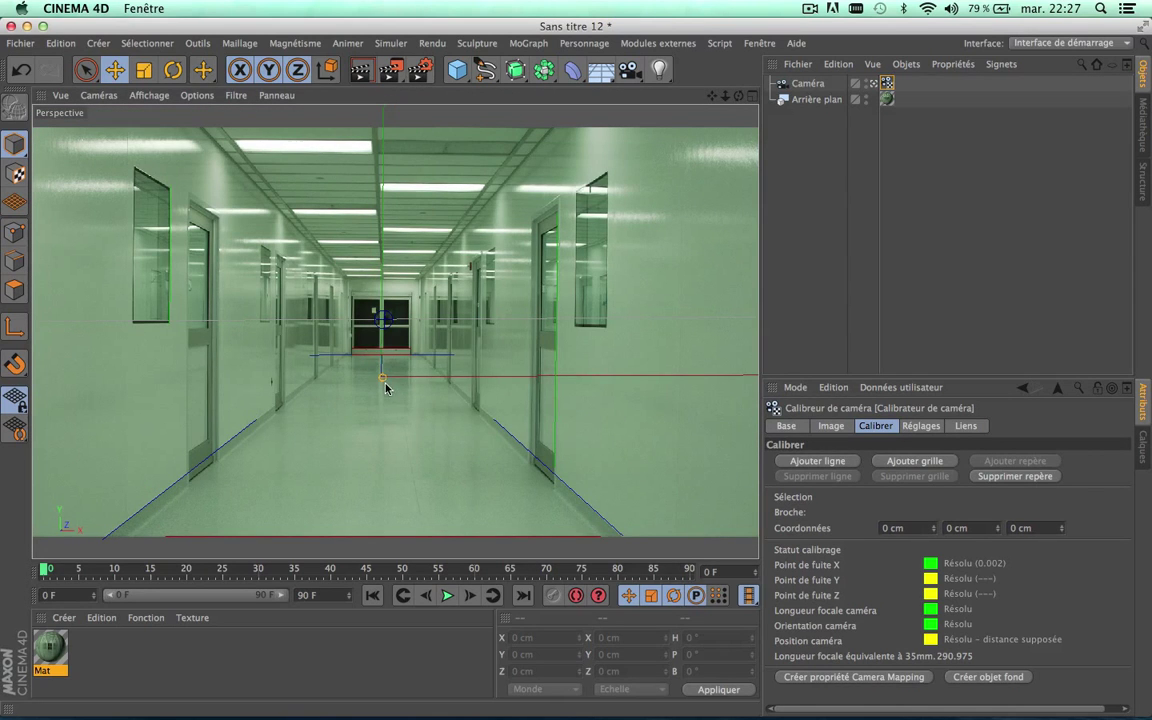
drag(372, 447, 359, 493)
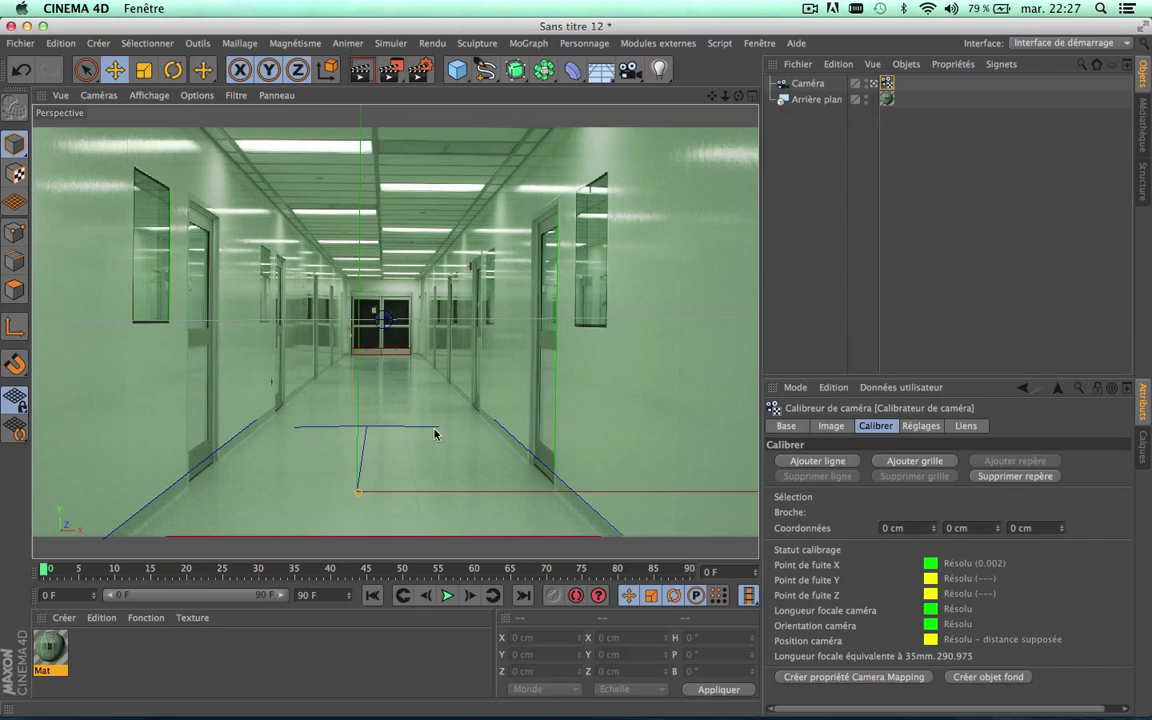
- Realign the calibration lines with the far door and the floor edge
drag(382, 349, 382, 326)
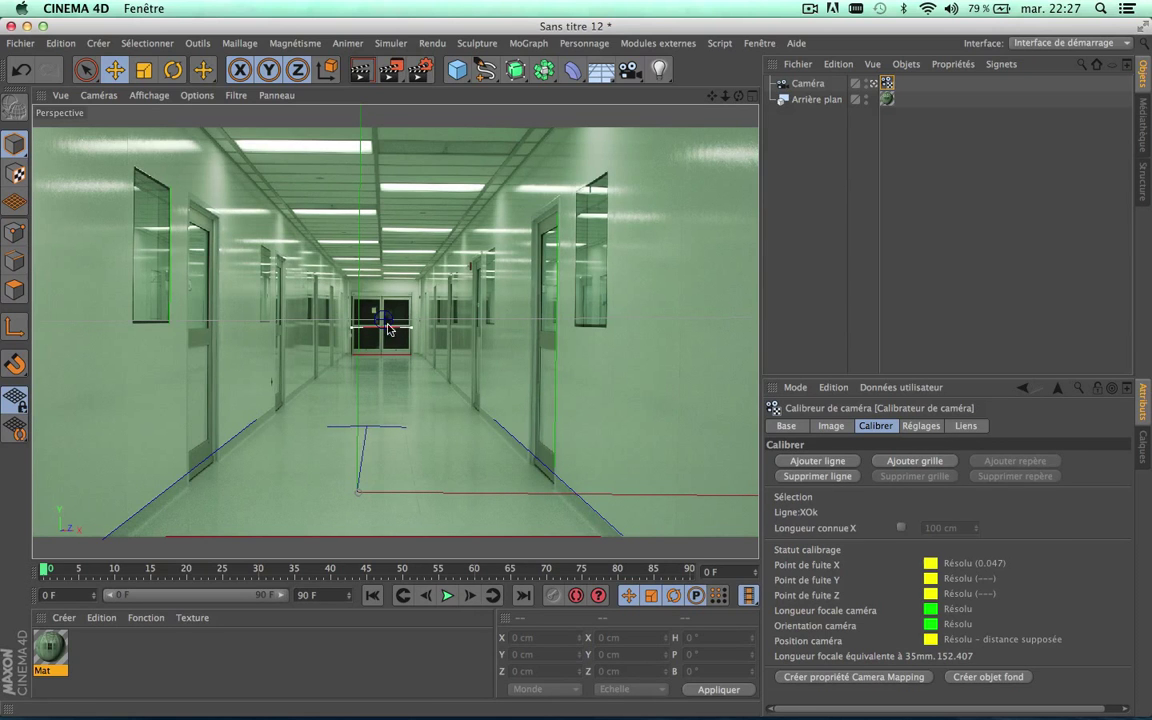
drag(358, 492, 348, 524)
click(348, 526)
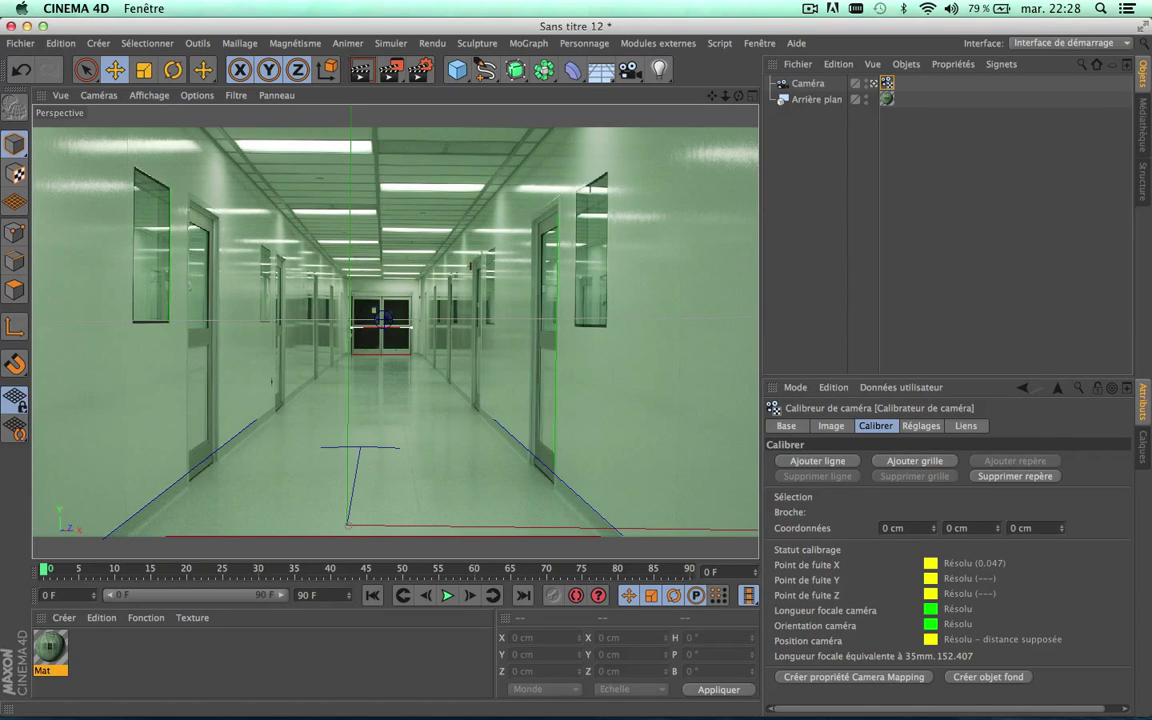
drag(384, 322, 384, 347)
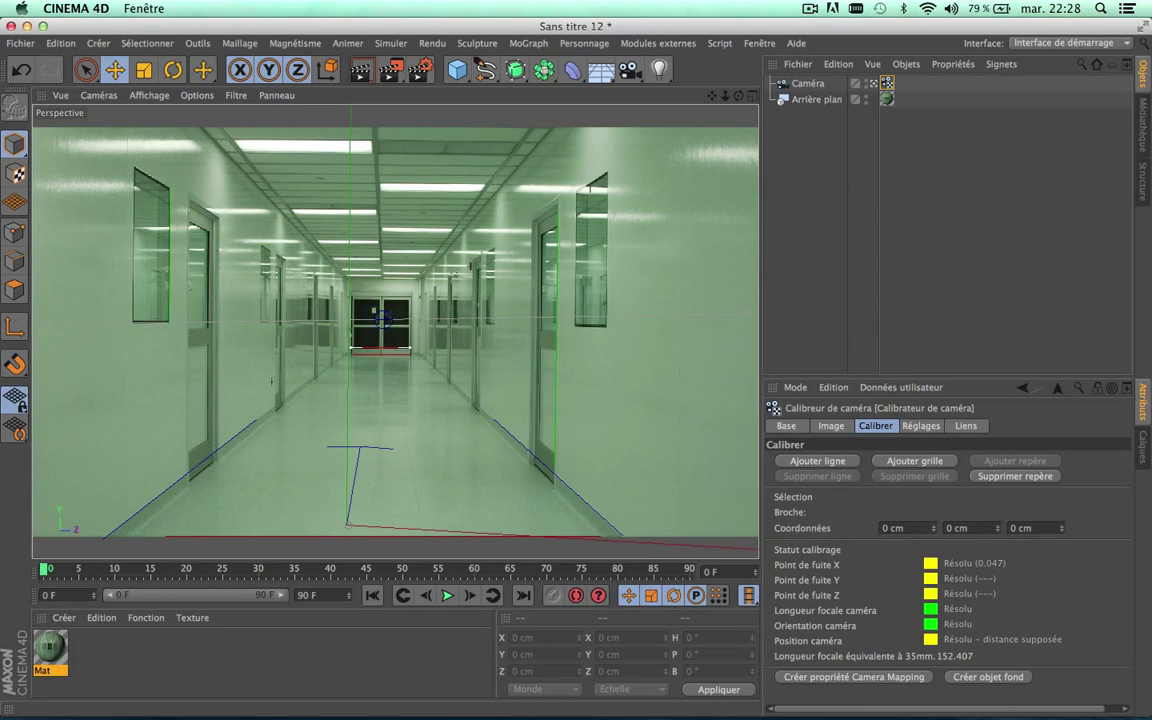
click(408, 350)
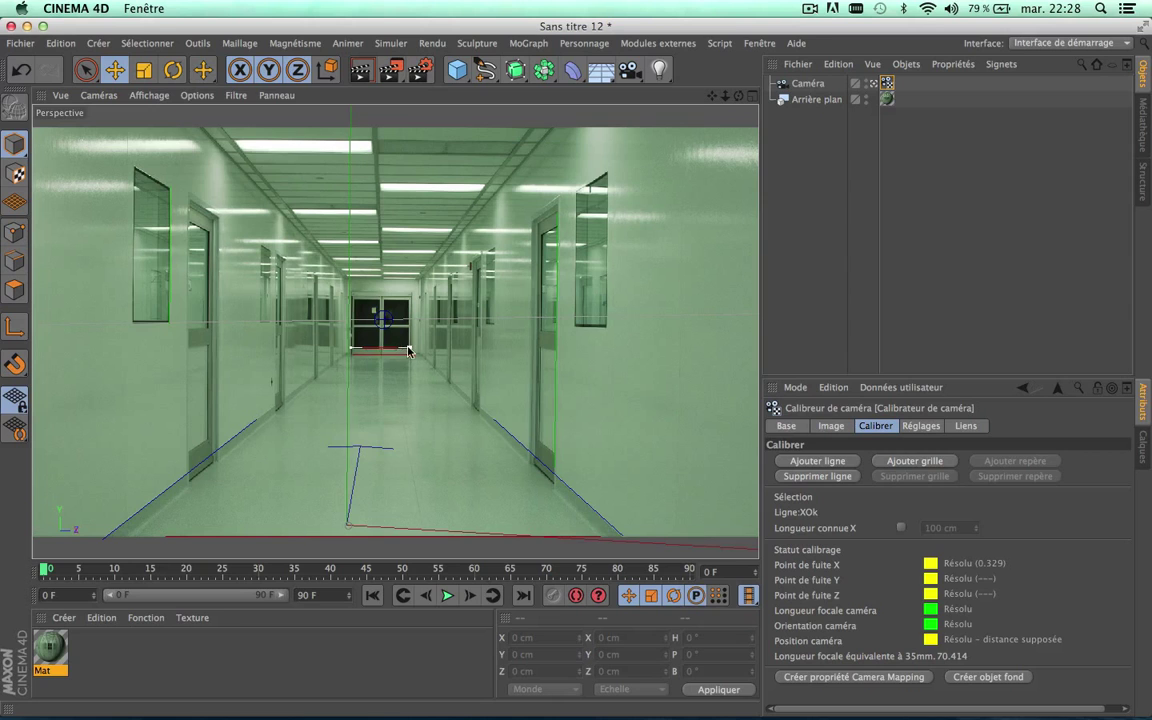
drag(409, 347, 409, 346)
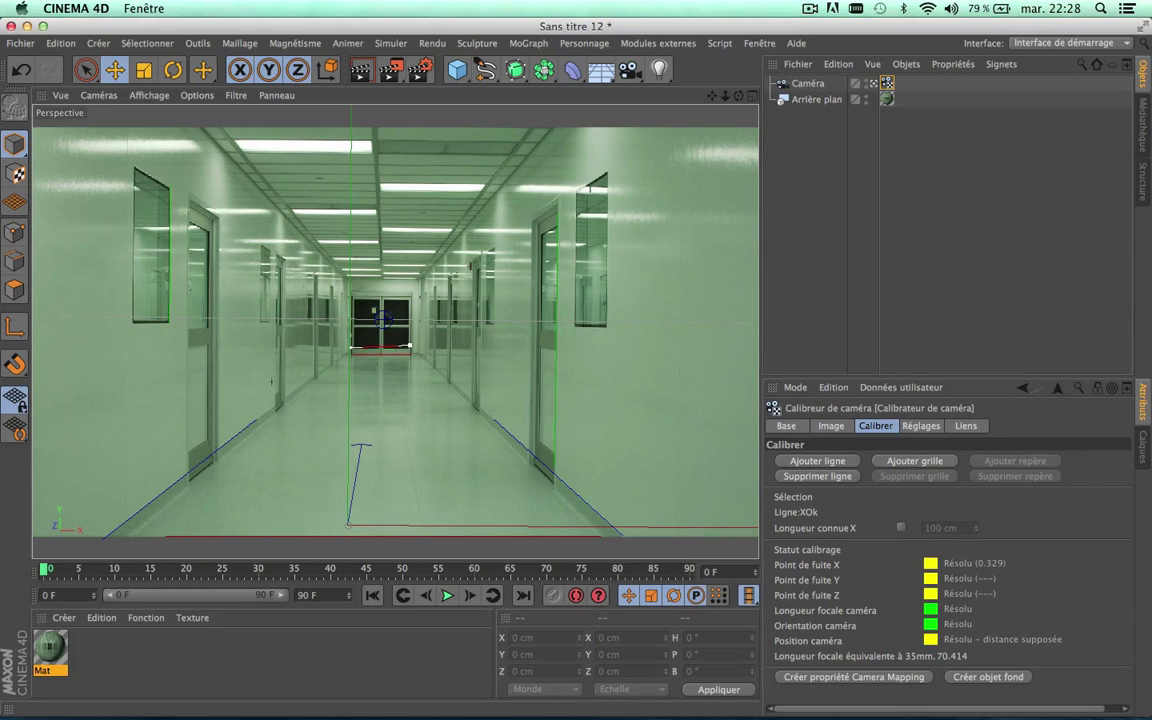
drag(354, 347, 360, 349)
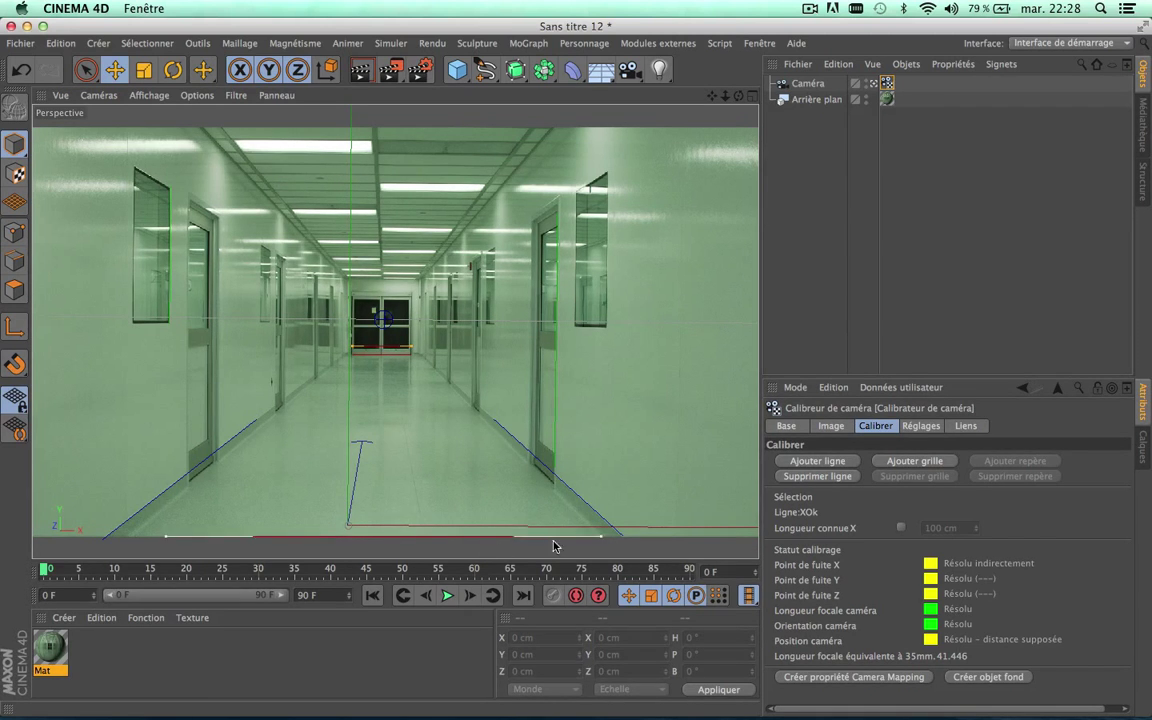
- Place the origin up the corridor just below the far doors, then switch to four views
drag(348, 524, 245, 532)
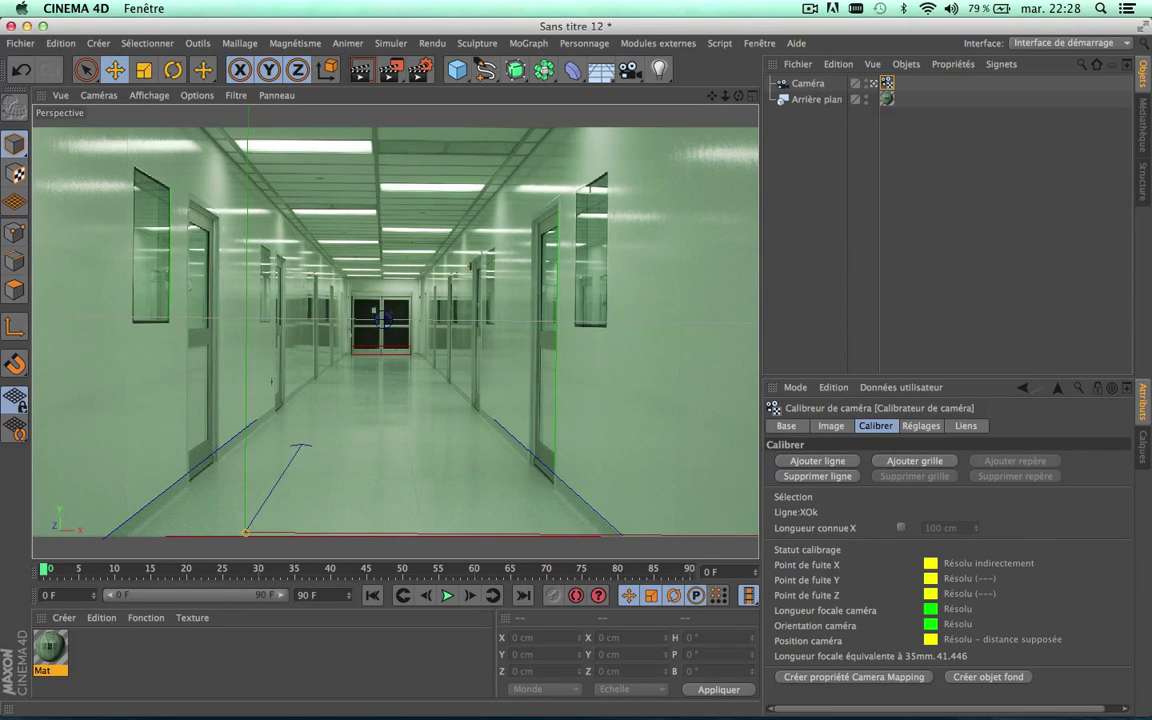
click(245, 532)
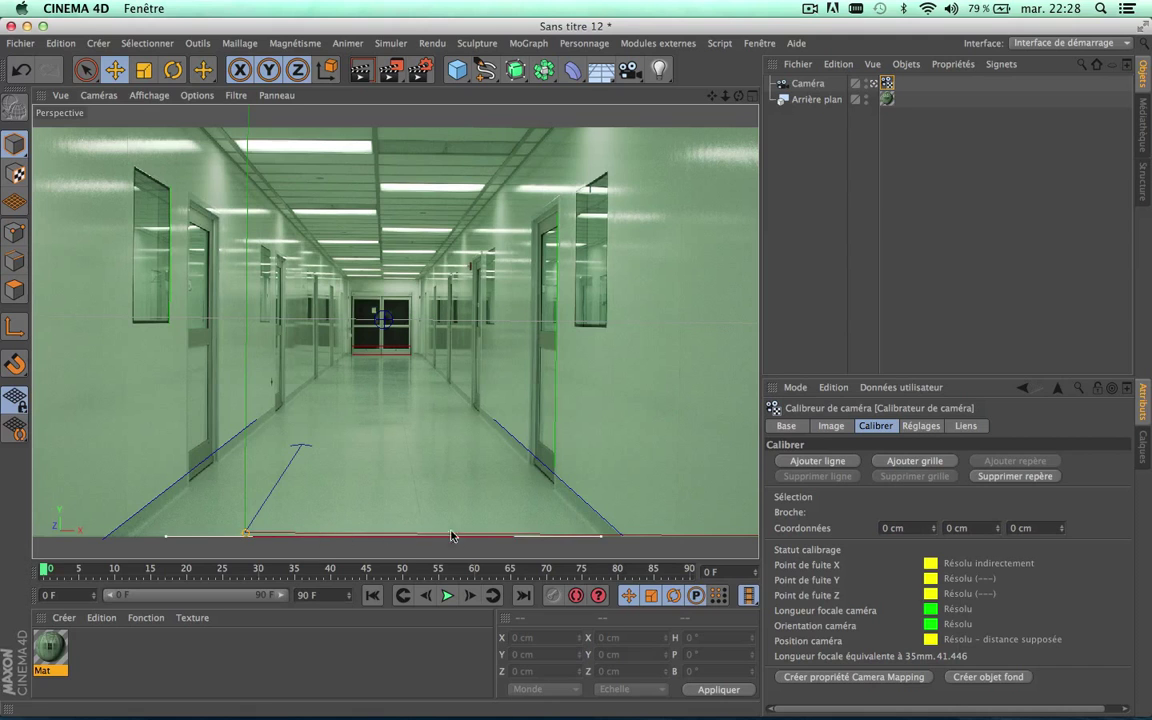
drag(245, 532, 320, 487)
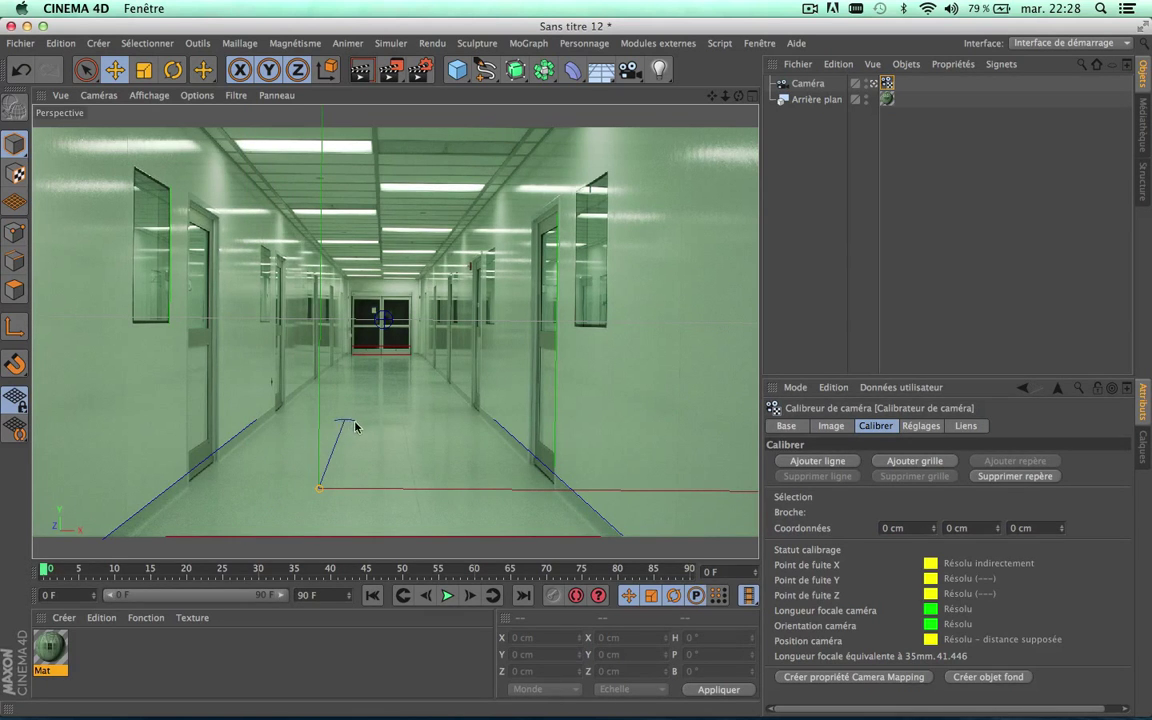
drag(319, 488, 375, 523)
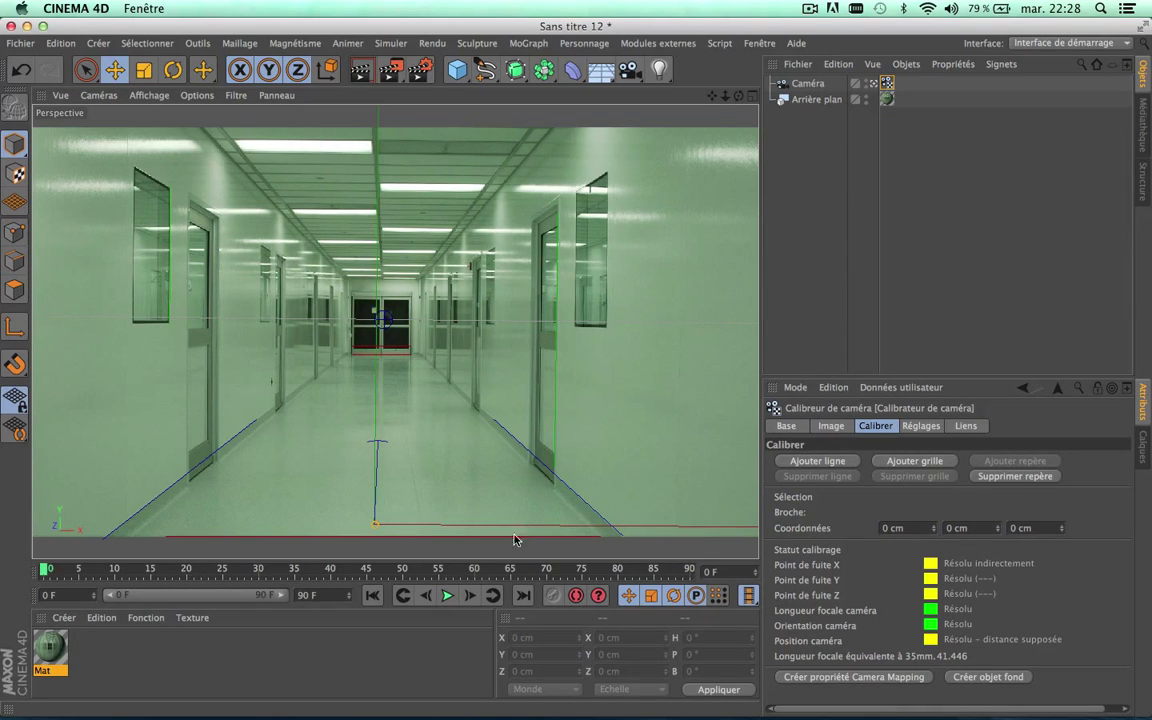
drag(375, 523, 380, 379)
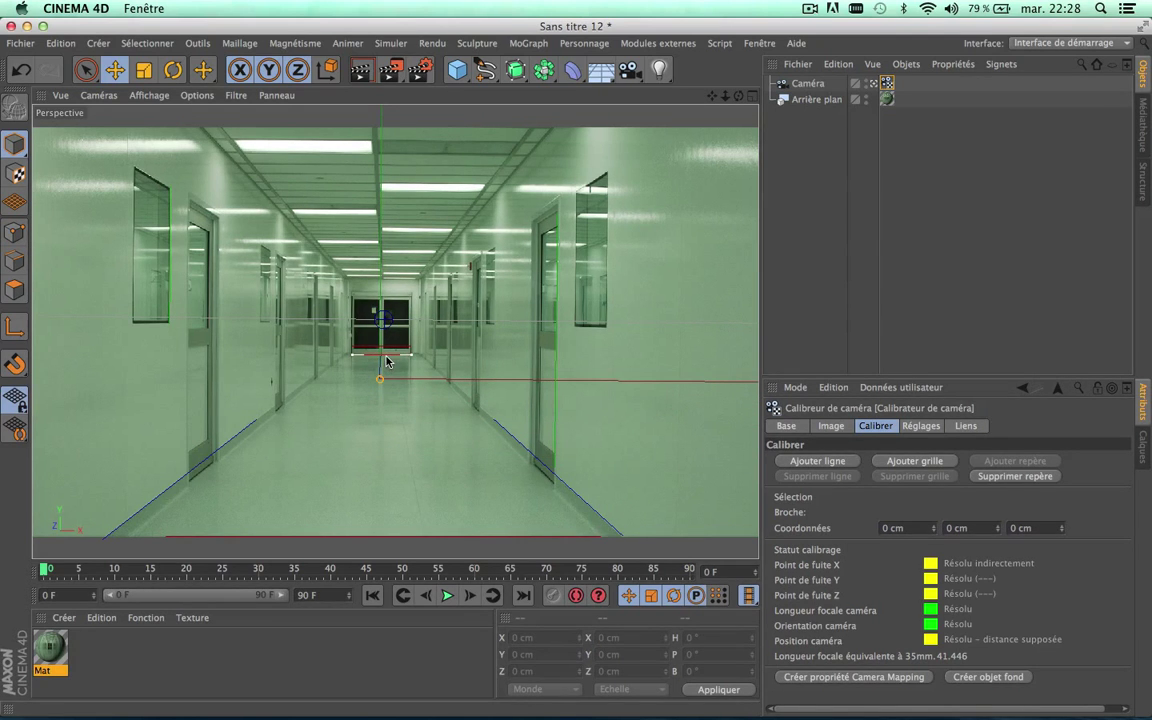
click(752, 96)
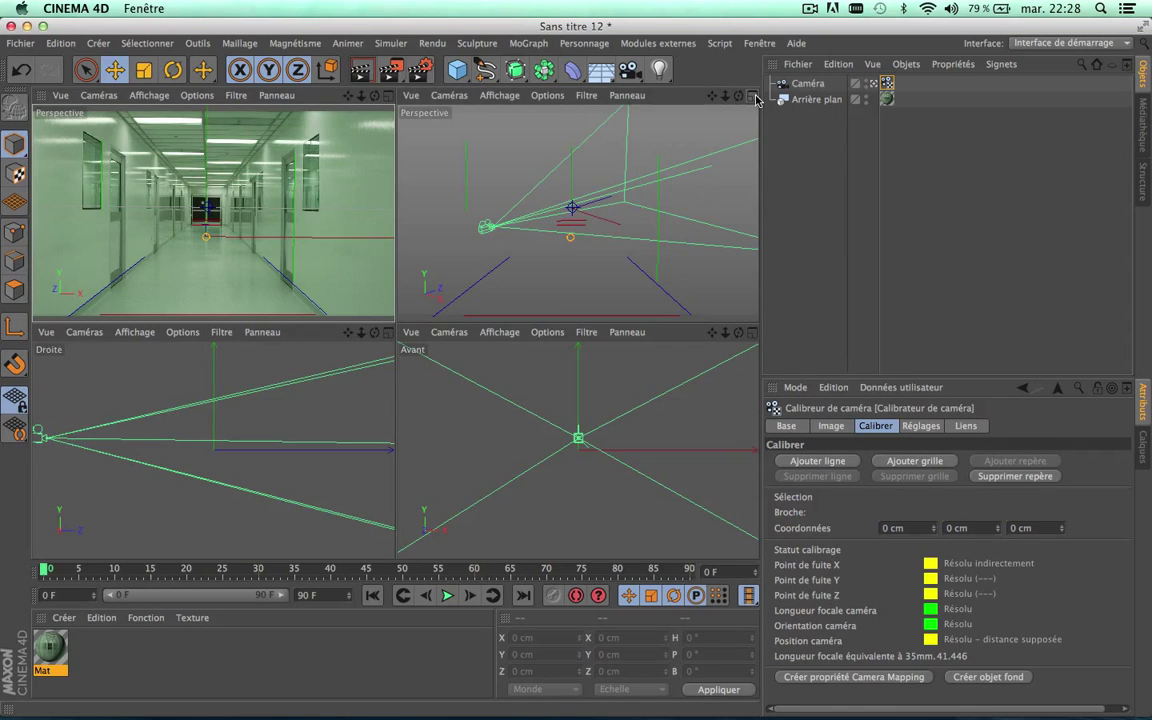
- Toggle between single and four-view layouts, orbiting to inspect the calibrated camera
click(752, 96)
alt+drag(452, 365, 445, 271)
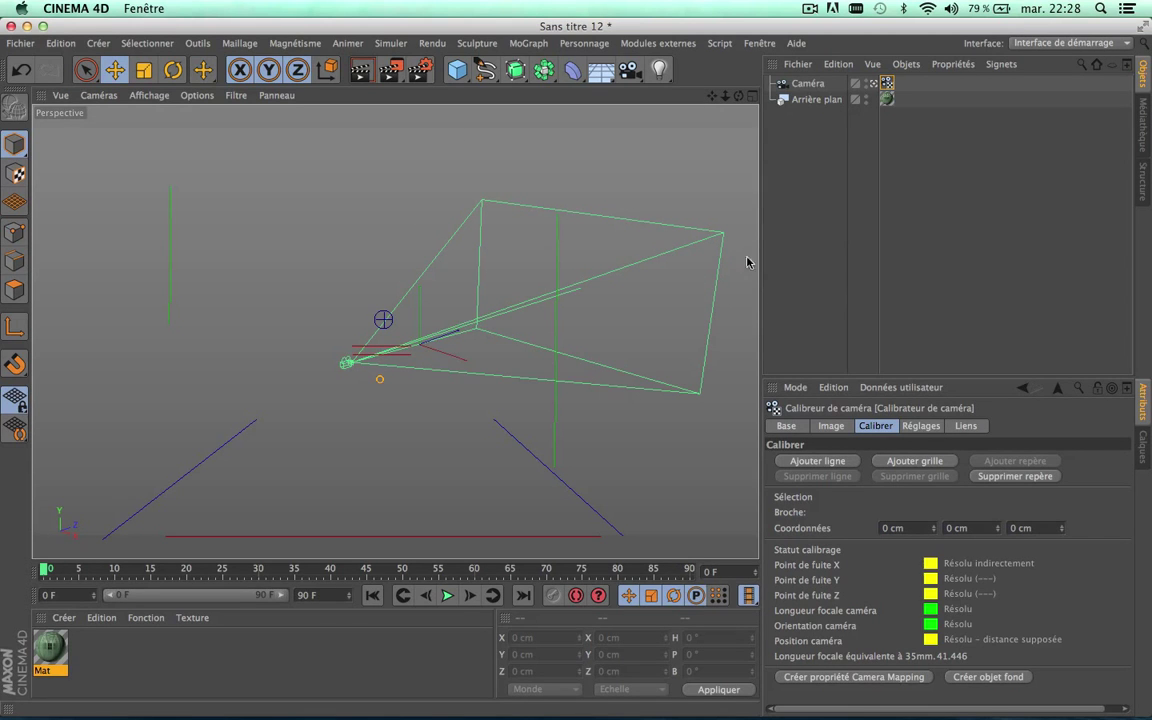
click(752, 96)
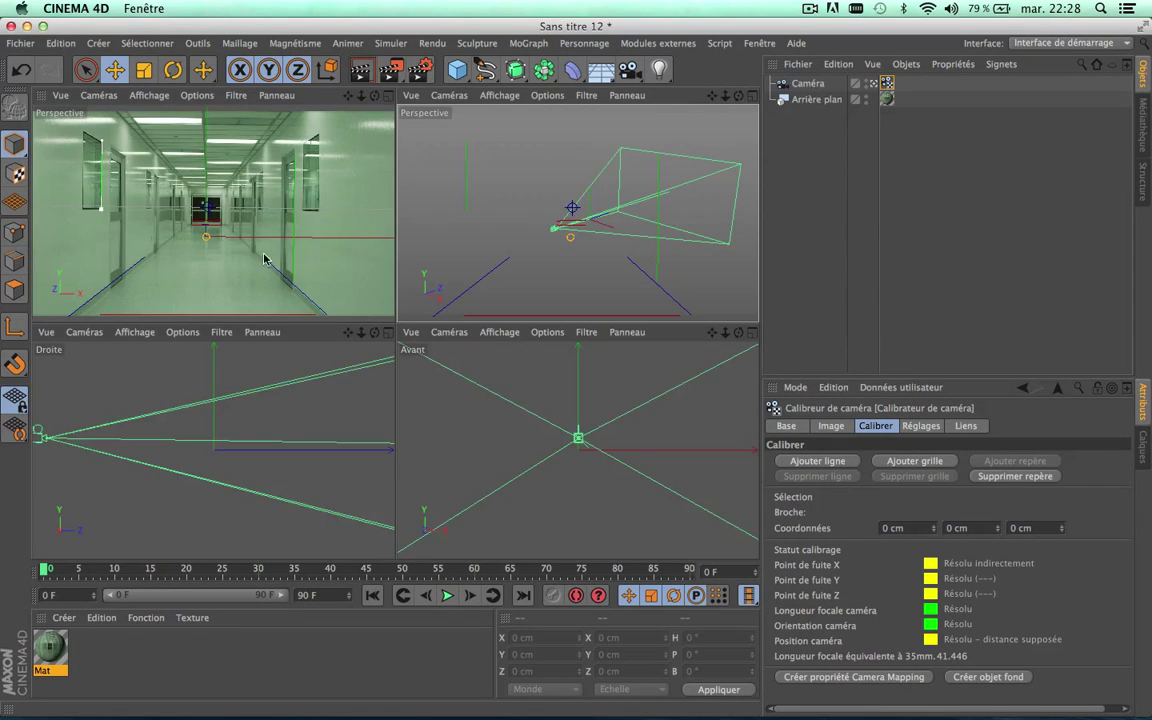
- Realign the far-door line, maximize the corridor Perspective view, and lower the line's end
click(187, 214)
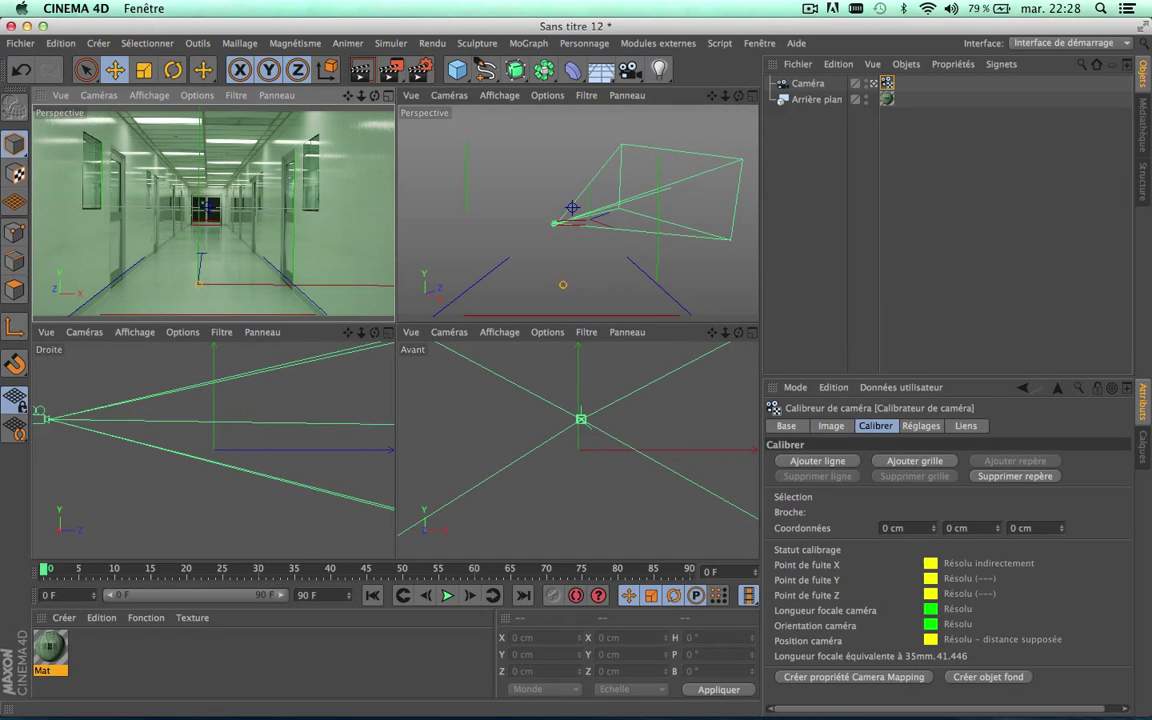
drag(204, 250, 190, 202)
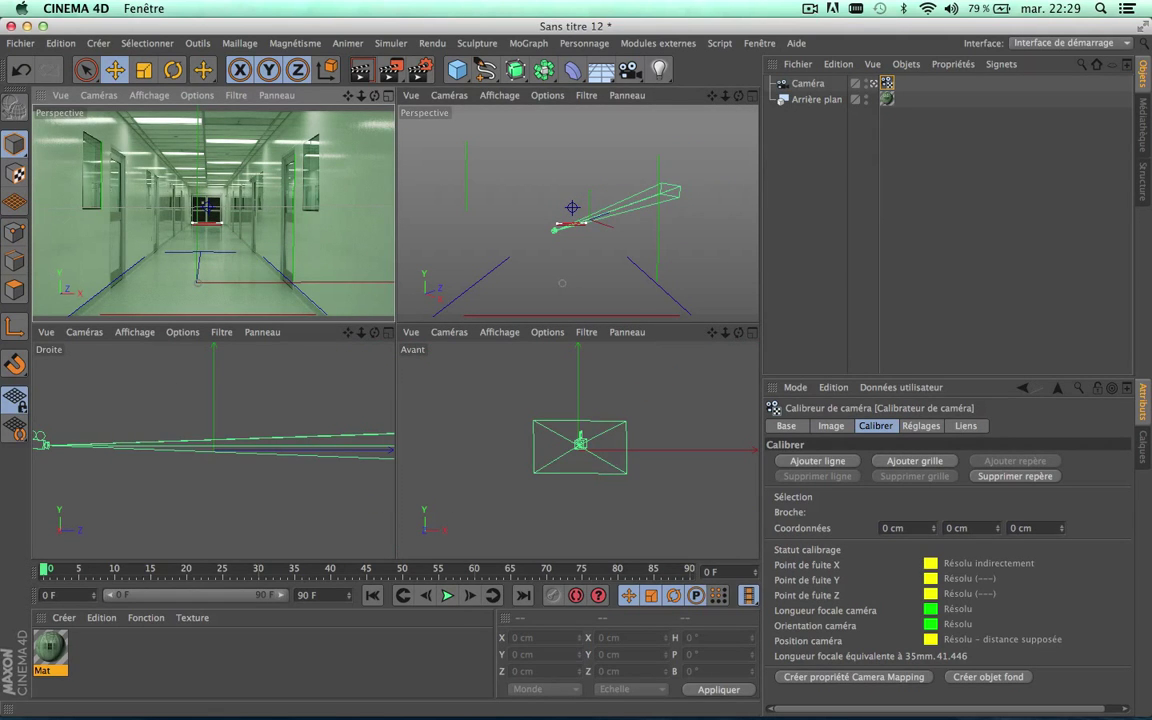
mouse_move(165, 253)
mouse_down()
mouse_move(198, 252)
mouse_move(166, 251)
mouse_up()
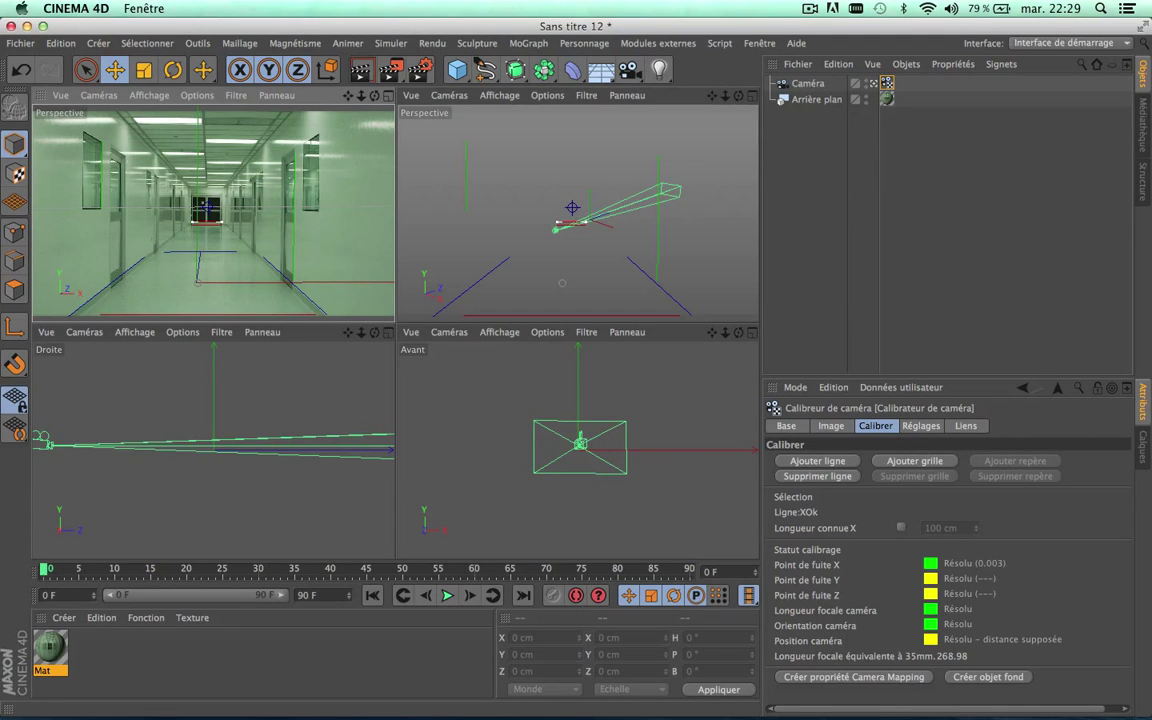
drag(198, 251, 203, 207)
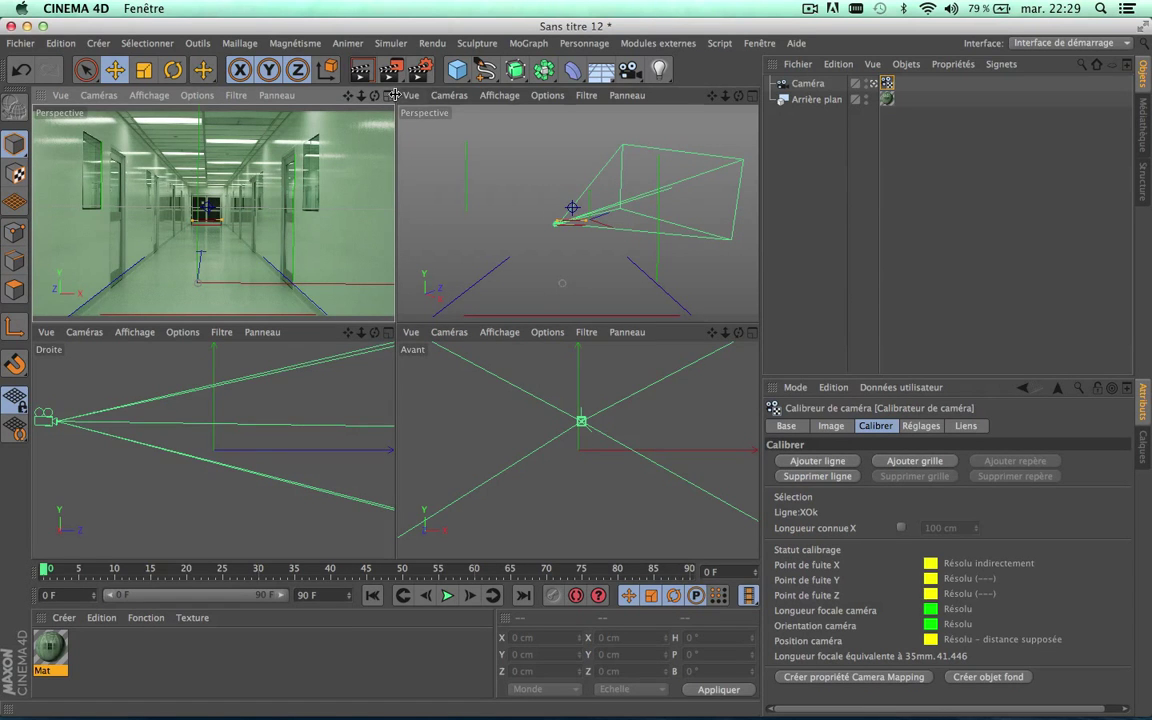
middle_click(345, 110)
mouse_move(363, 471)
mouse_down()
mouse_move(362, 527)
mouse_move(348, 525)
mouse_up()
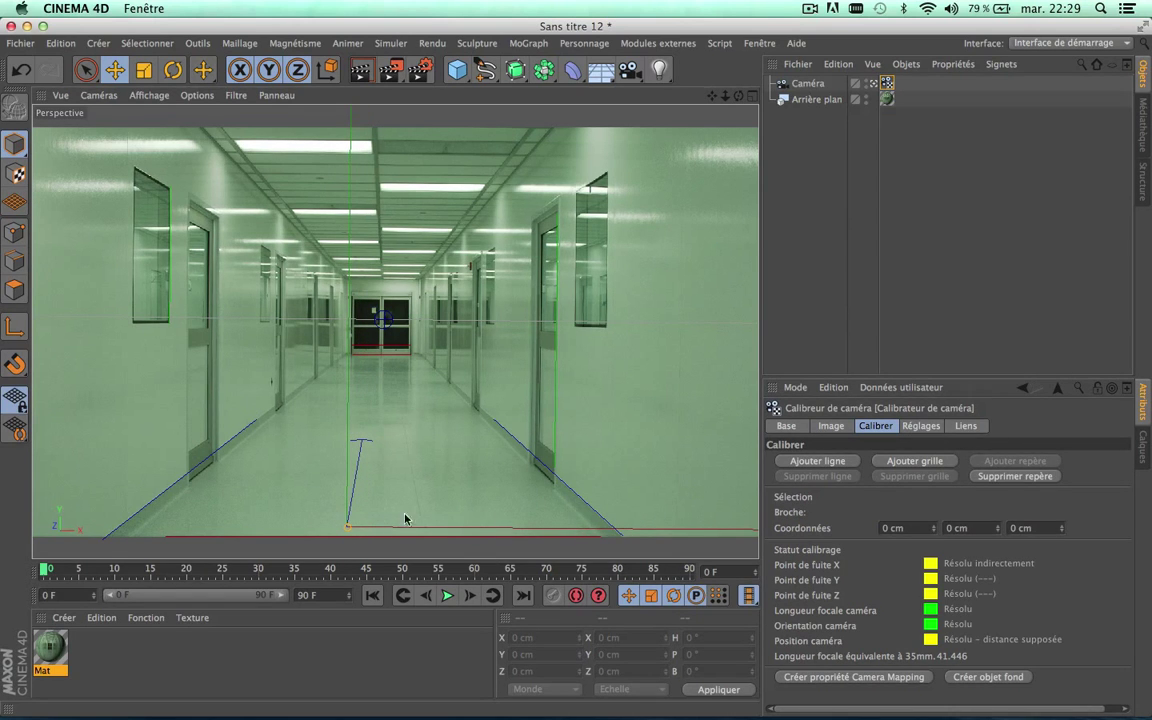
- Align the calibration segment with the far door's bottom edge, then deselect the calibrator to hide guides
drag(363, 443, 366, 441)
drag(348, 525, 379, 380)
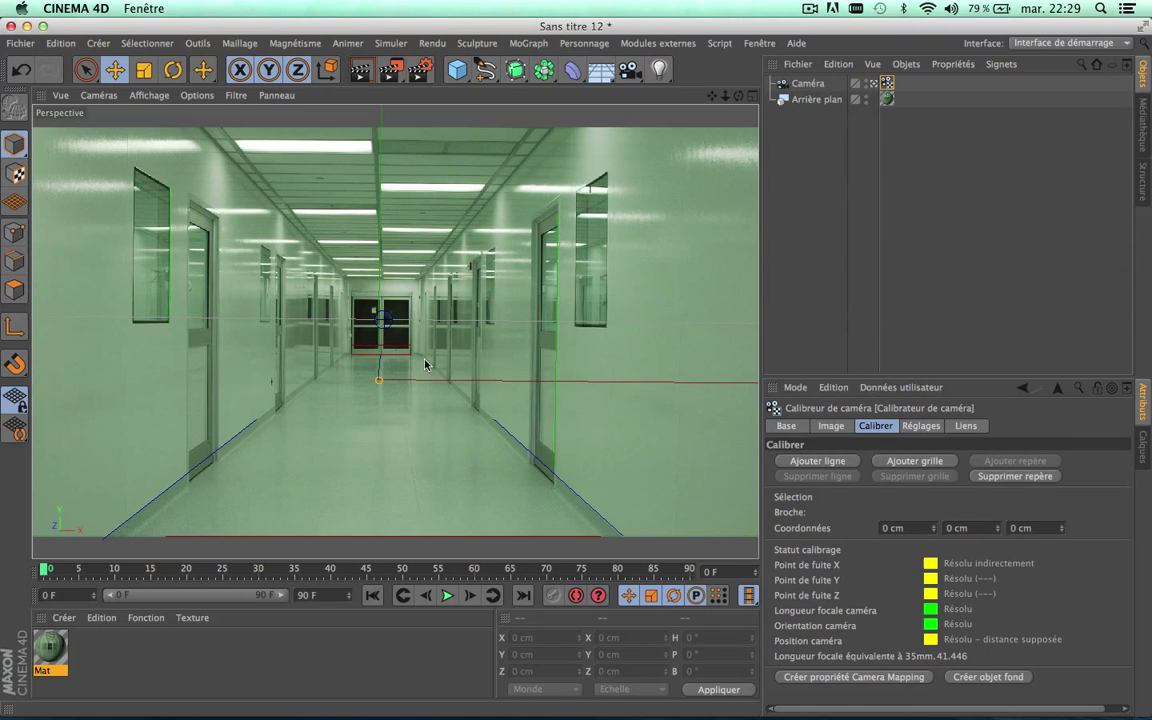
mouse_move(382, 353)
mouse_down()
mouse_move(364, 535)
mouse_move(381, 353)
mouse_up()
mouse_move(350, 353)
mouse_down()
mouse_move(343, 520)
mouse_move(378, 357)
mouse_up()
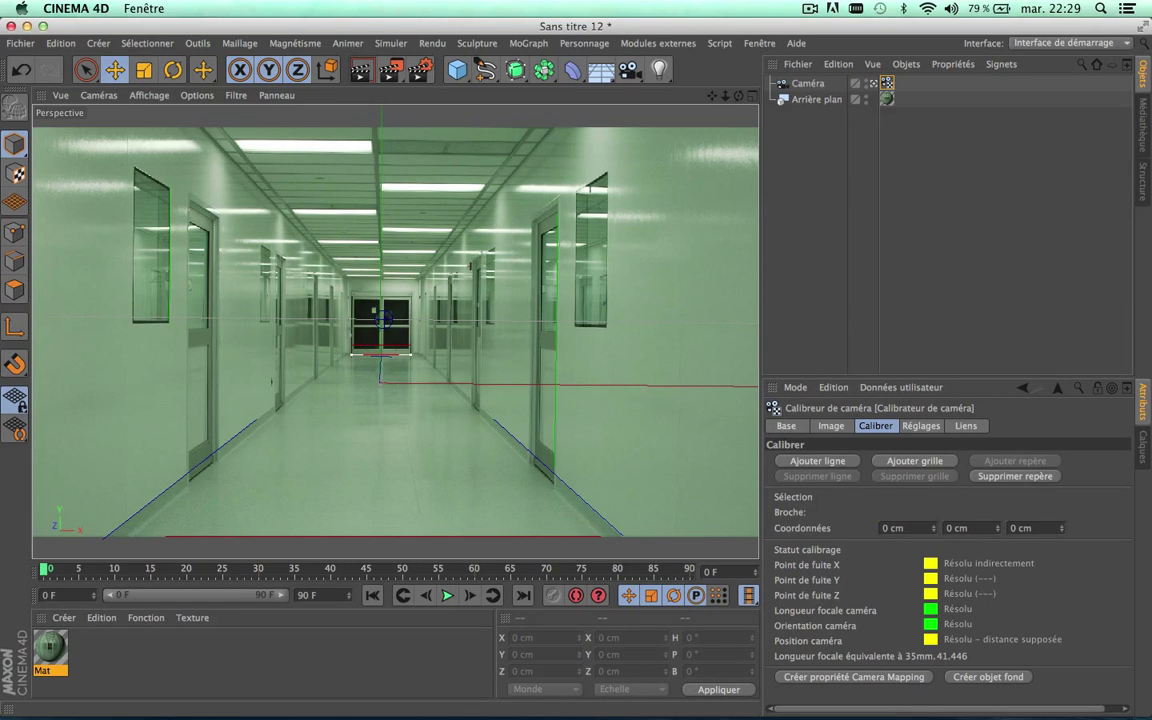
click(380, 378)
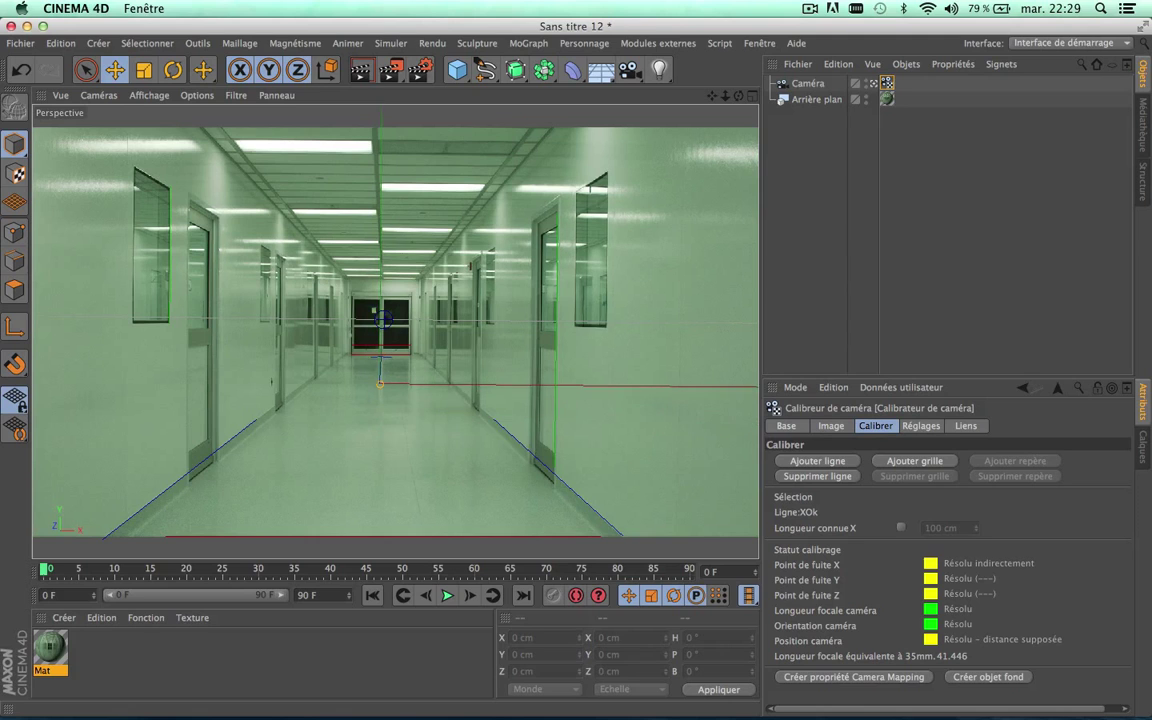
click(380, 366)
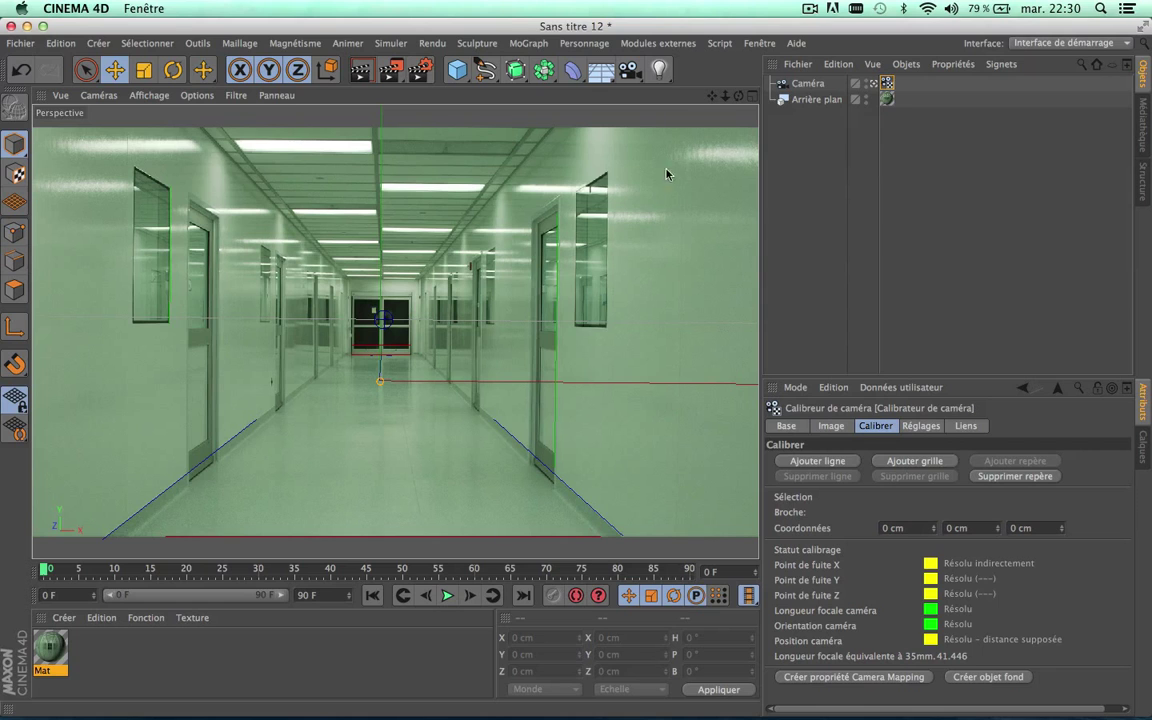
click(818, 168)
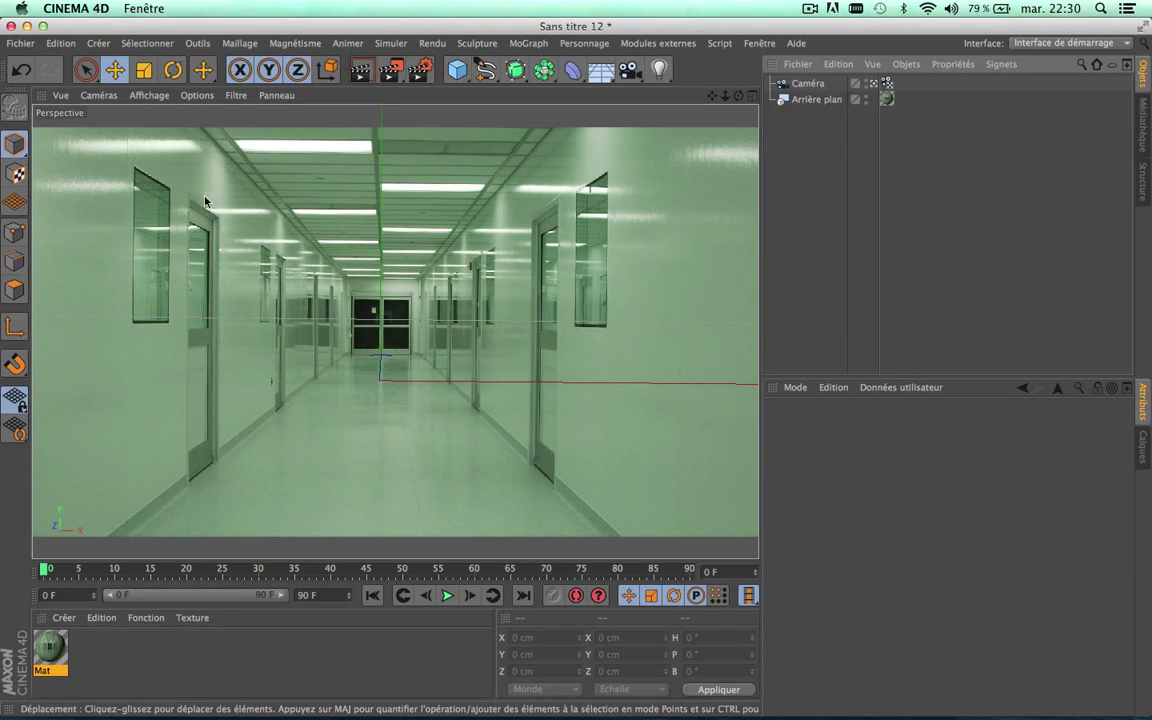
- Add a Cube shown as outline lines and set its Z position to 352 cm
click(457, 72)
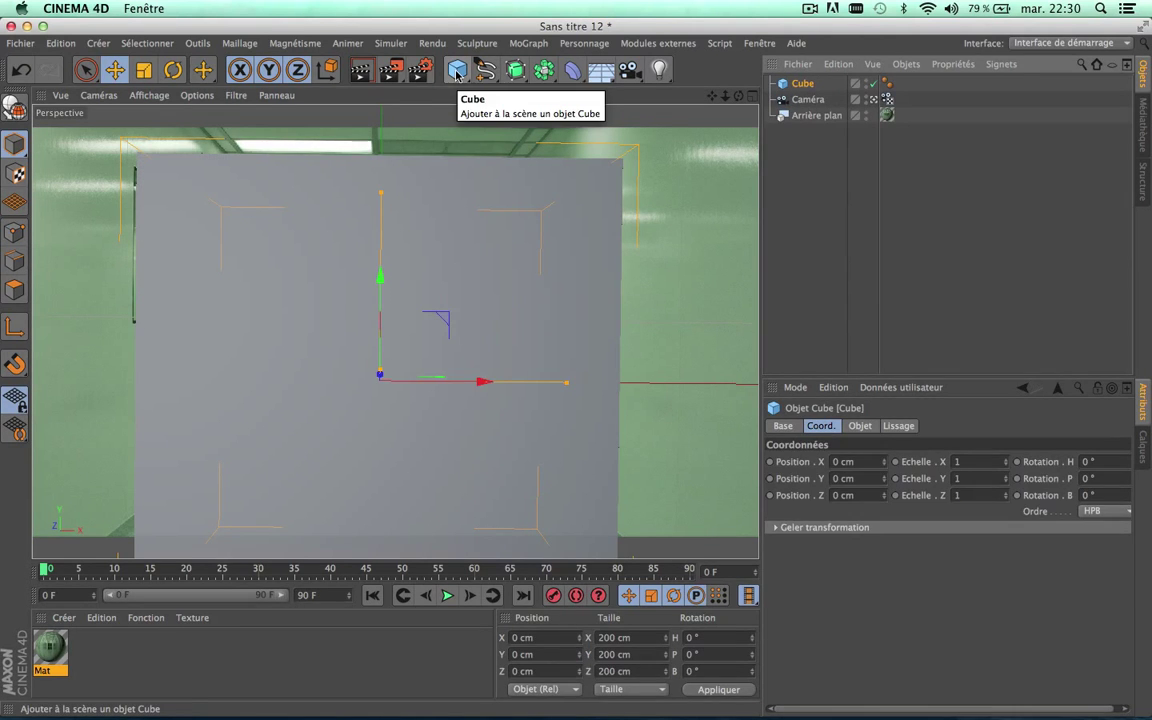
click(146, 96)
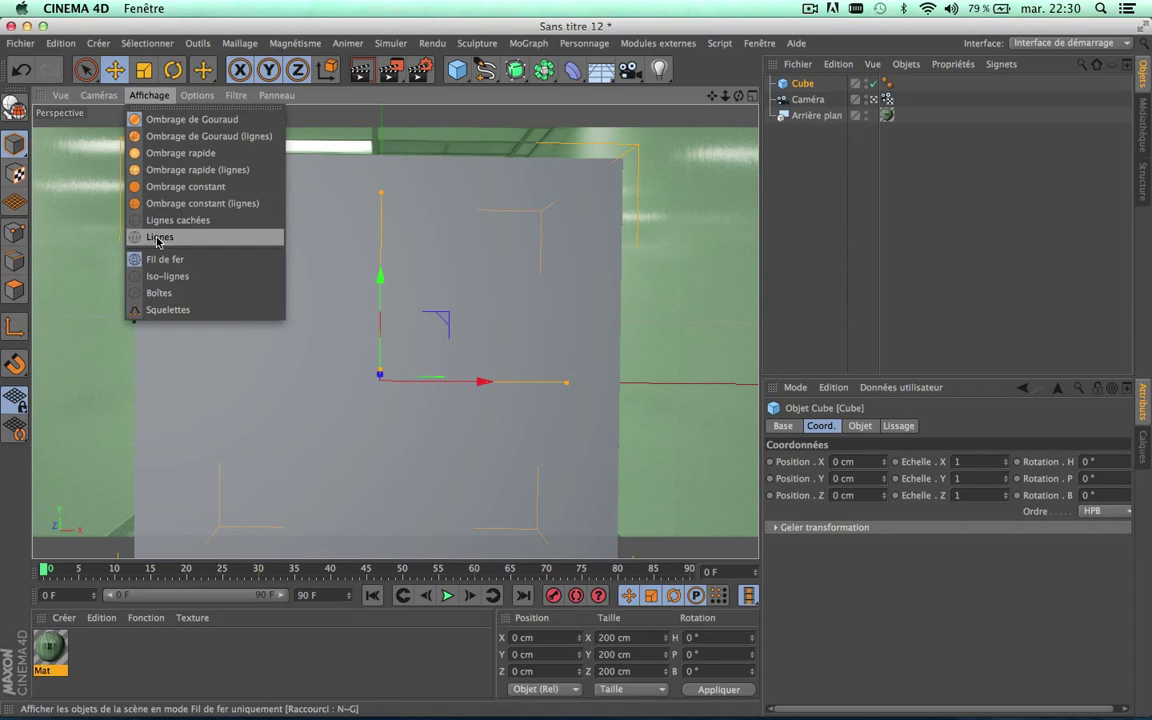
click(157, 240)
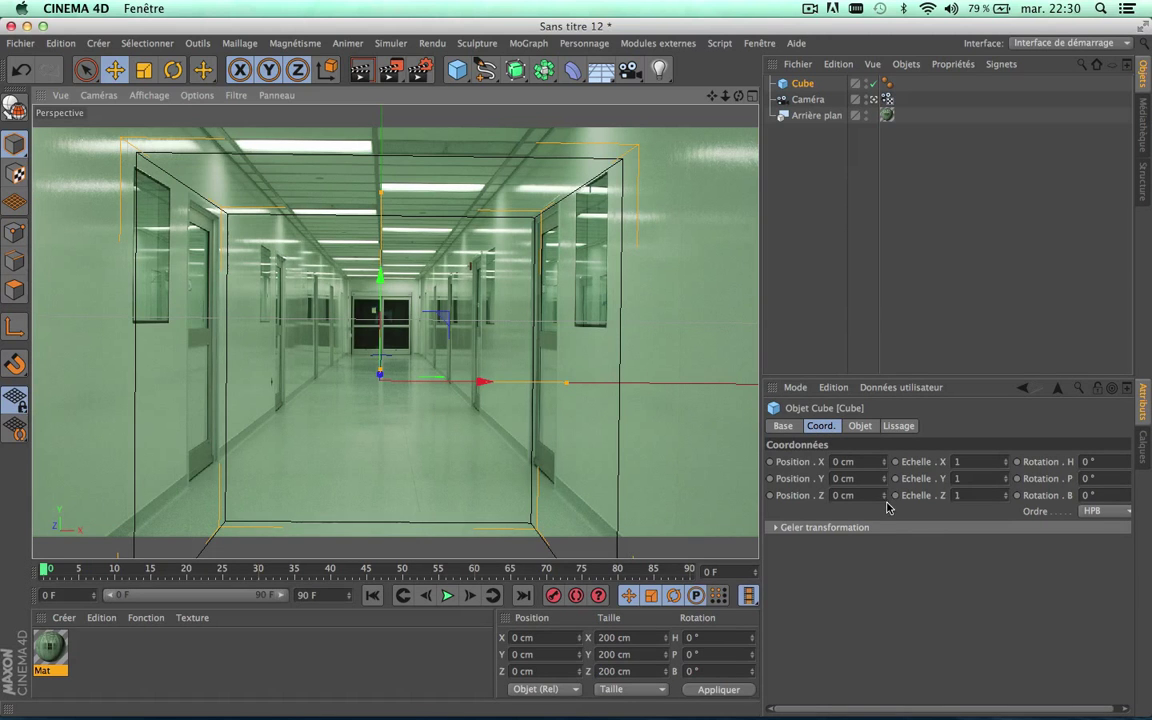
mouse_move(885, 495)
mouse_down()
mouse_move(885, 460)
mouse_move(333, 553)
mouse_up()
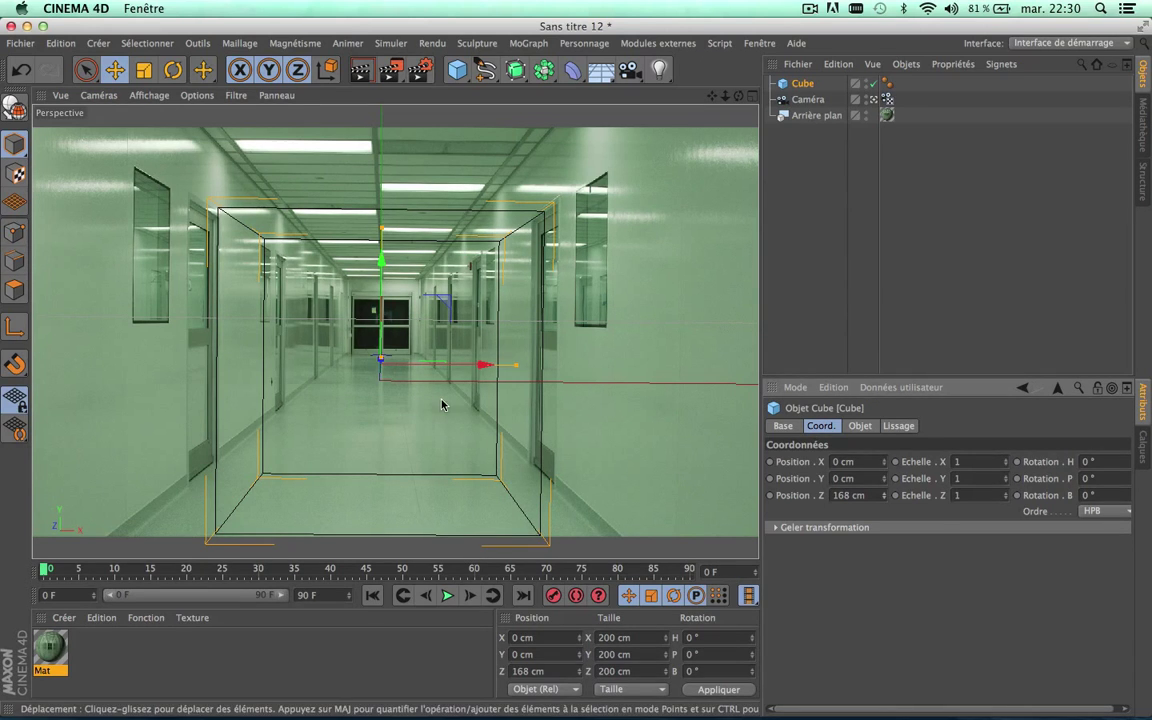
drag(884, 495, 884, 440)
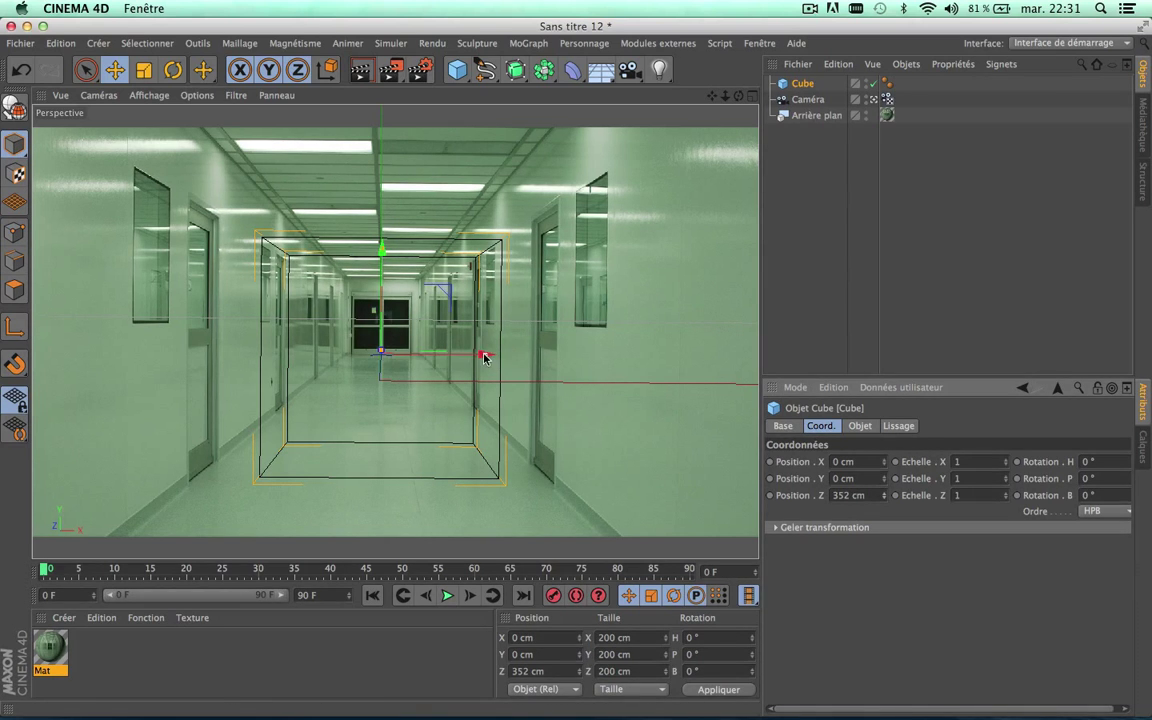
click(862, 426)
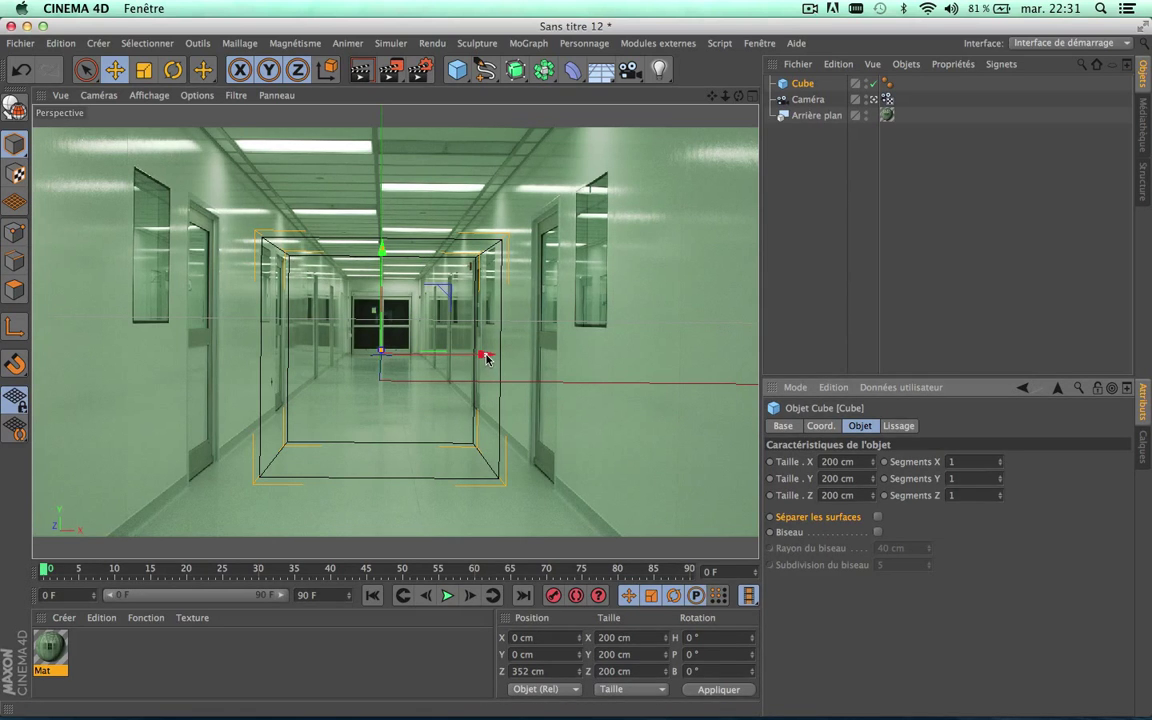
- Size the cube to 276.337 × 200 × 1284.406 cm at Z 718 cm, X −5.68 cm
mouse_move(486, 358)
mouse_down()
mouse_move(521, 366)
mouse_move(525, 356)
mouse_up()
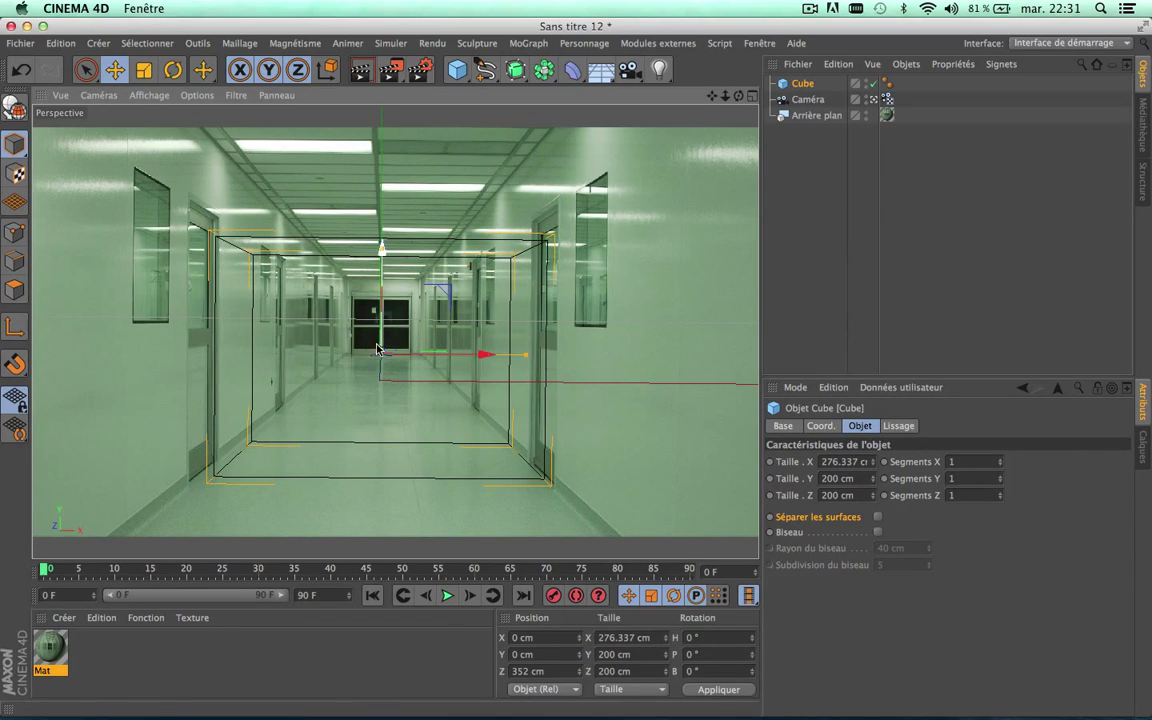
drag(381, 352, 383, 355)
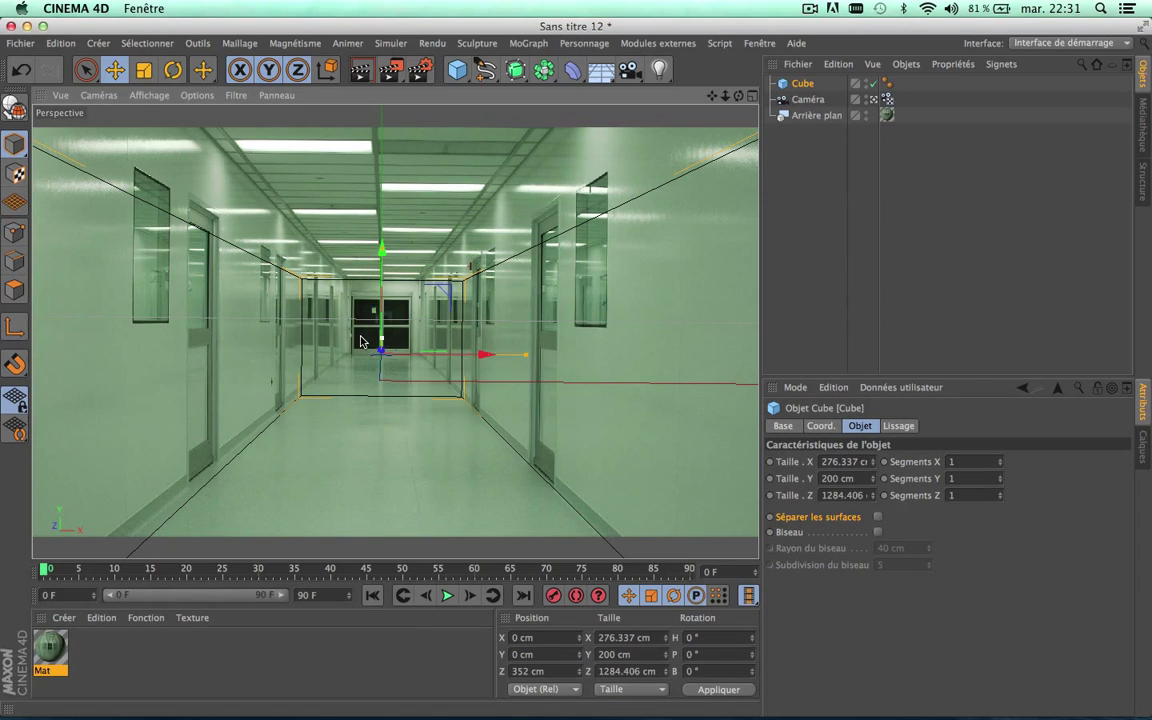
click(820, 426)
drag(883, 496, 883, 452)
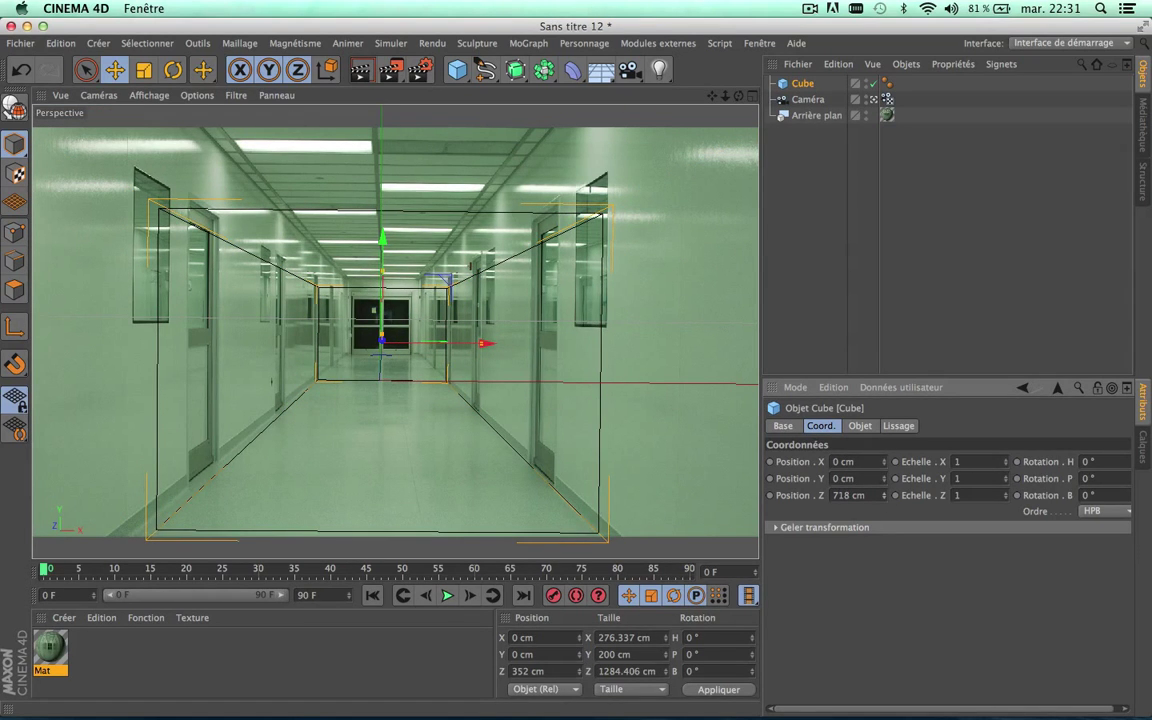
drag(484, 342, 481, 340)
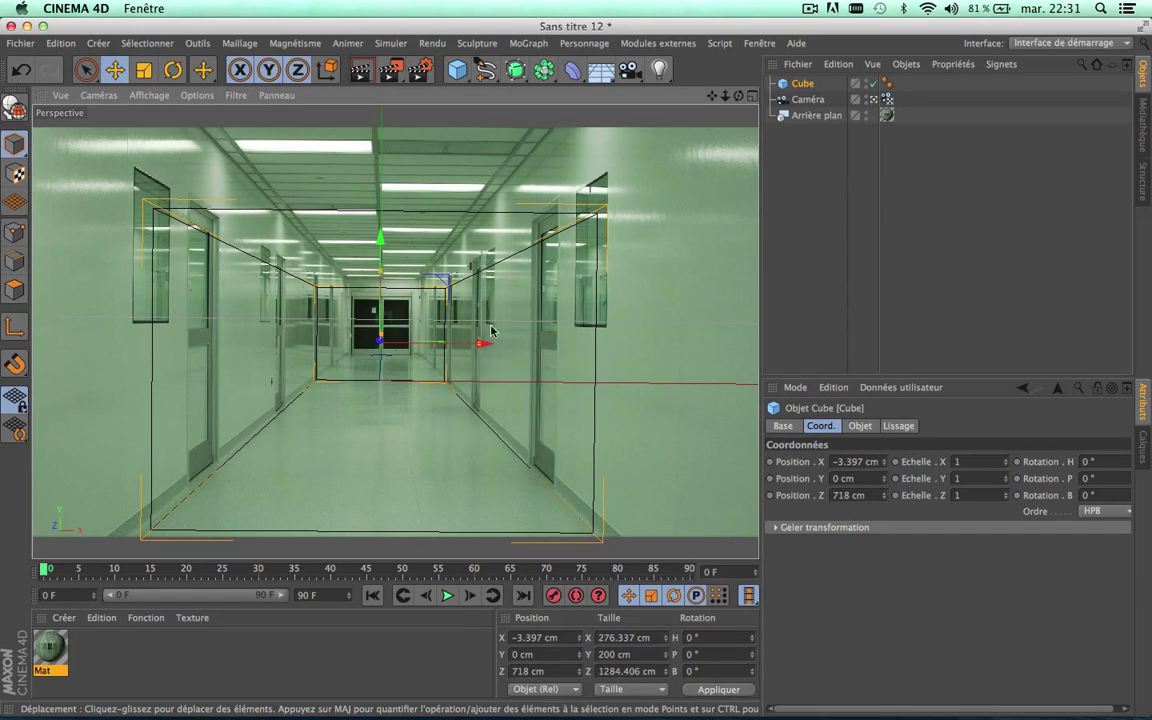
drag(480, 341, 478, 338)
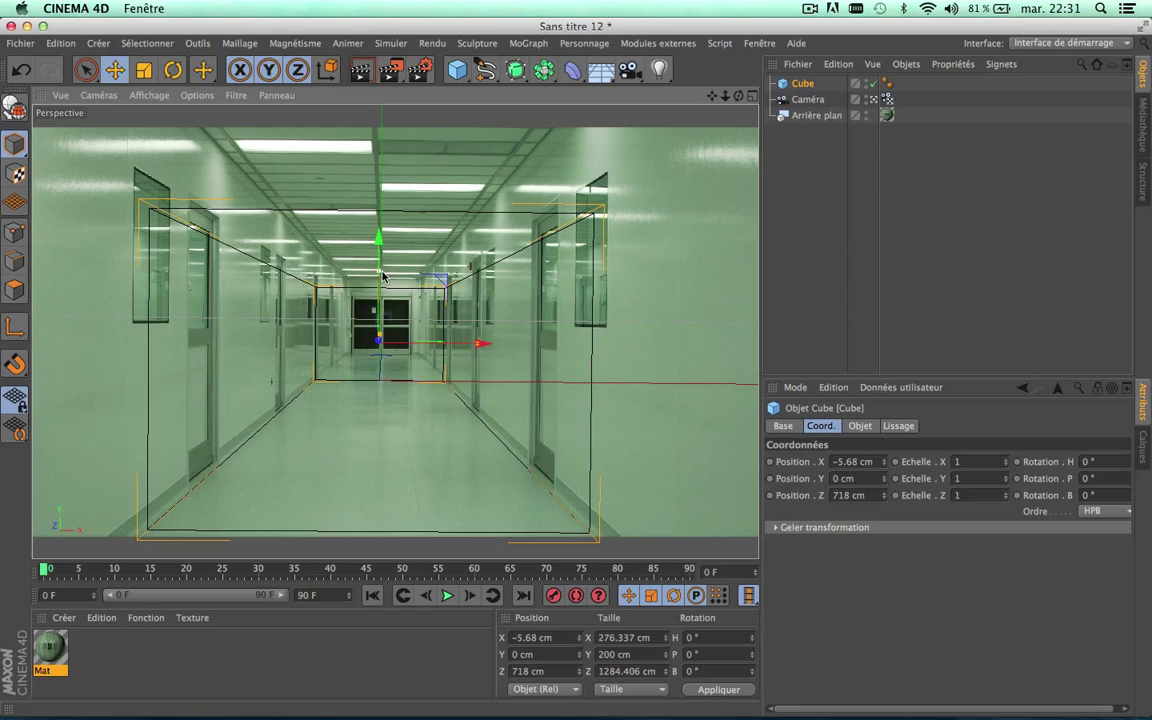
- Stretch the box's height to 278.807 cm so it reaches the photo's ceiling
drag(382, 275, 382, 252)
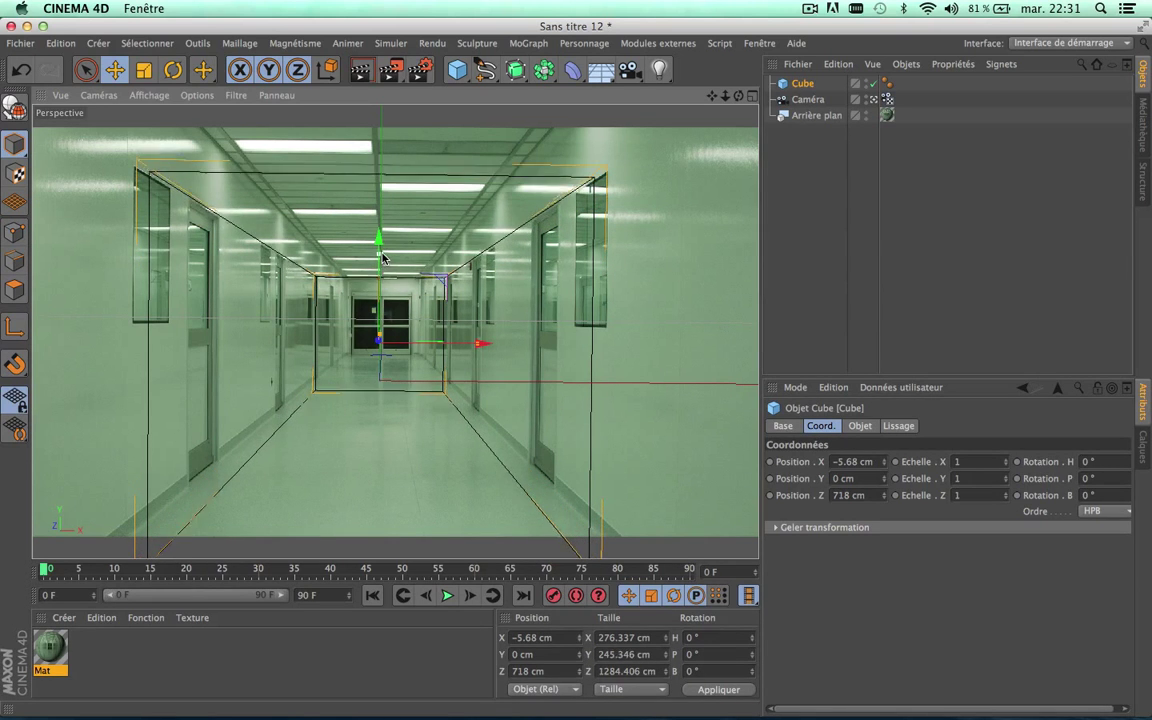
drag(380, 237, 380, 211)
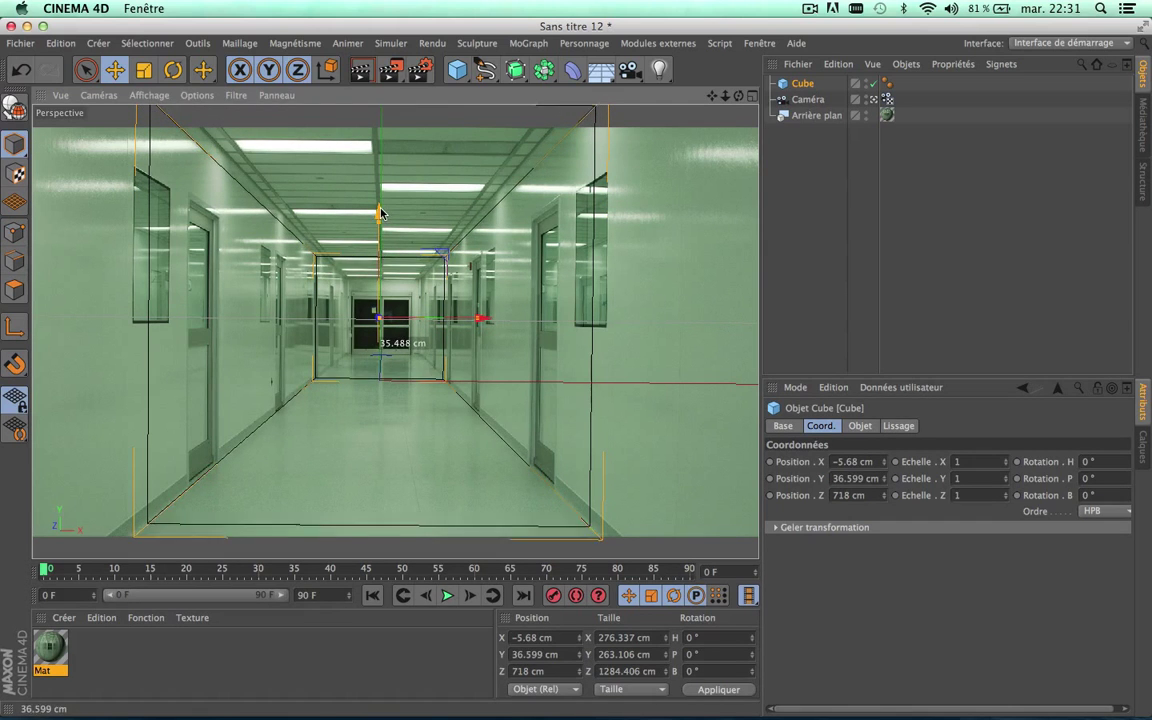
drag(380, 211, 380, 214)
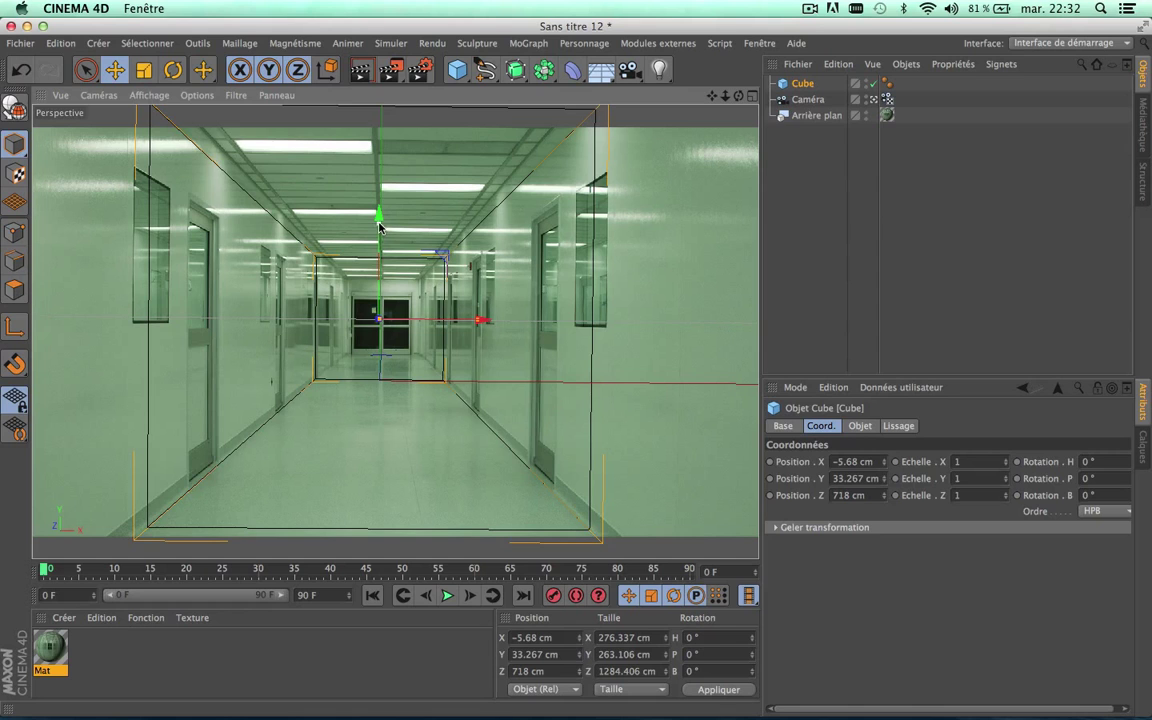
drag(378, 225, 378, 207)
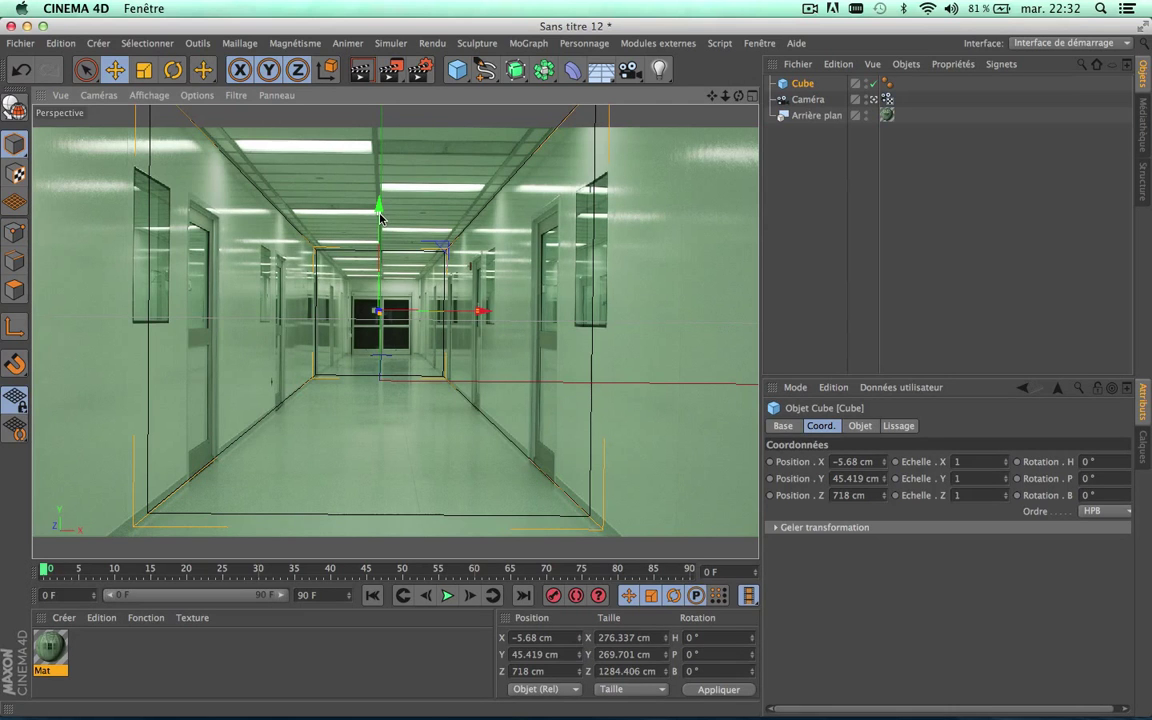
drag(380, 215, 380, 216)
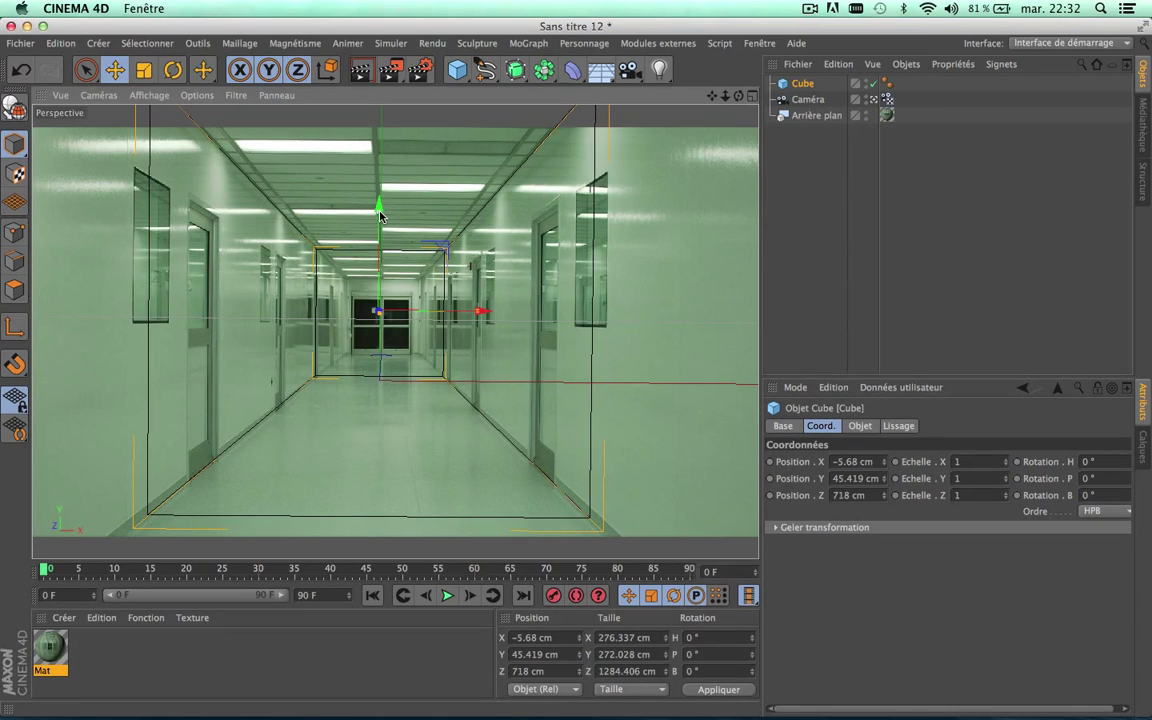
click(860, 425)
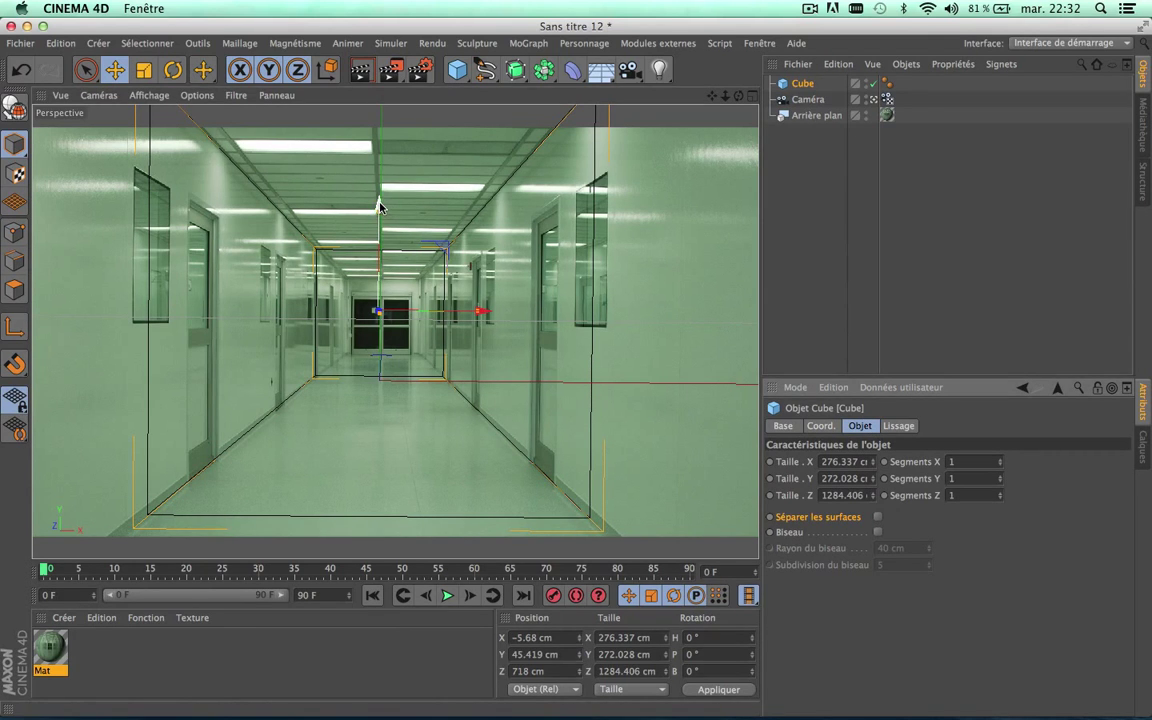
drag(379, 207, 378, 208)
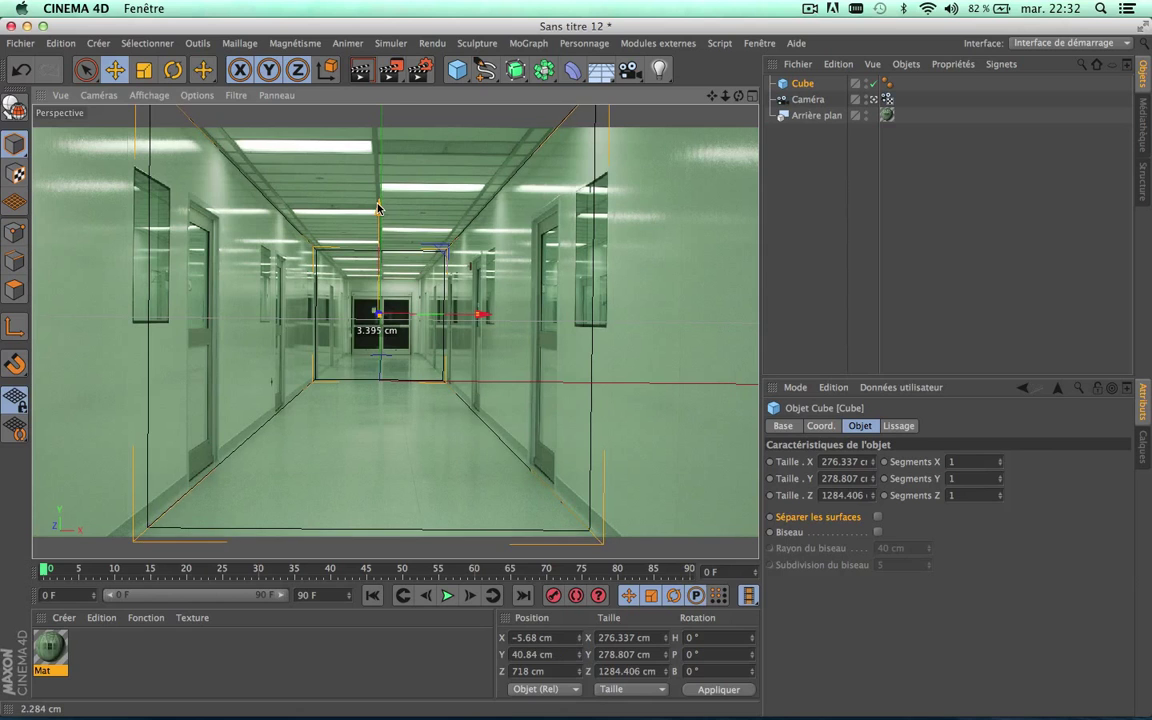
drag(377, 207, 378, 207)
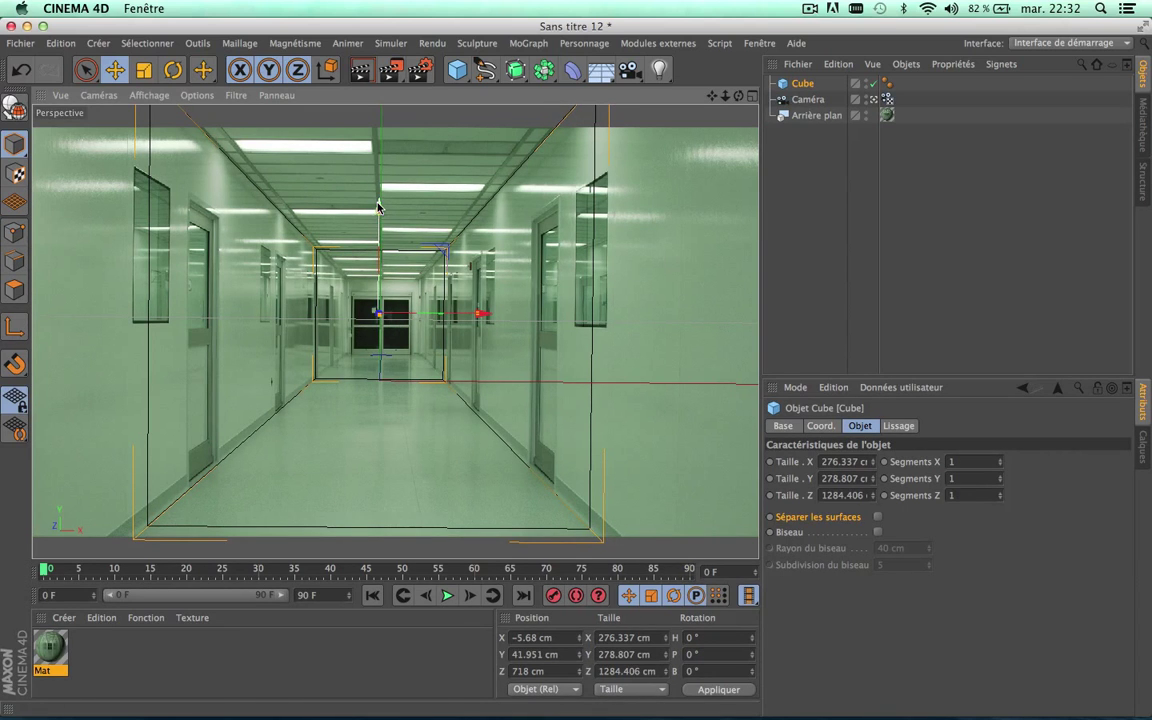
click(838, 272)
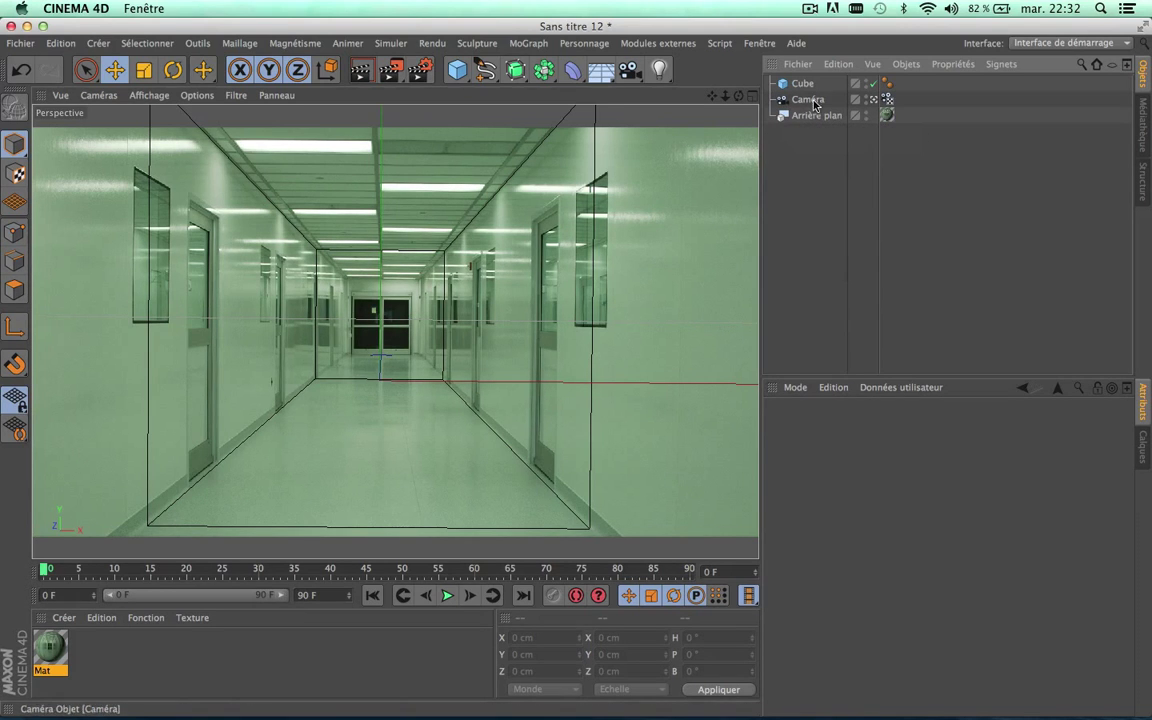
- Widen the box's Taille X to 280.337 cm with the size arrows
click(805, 84)
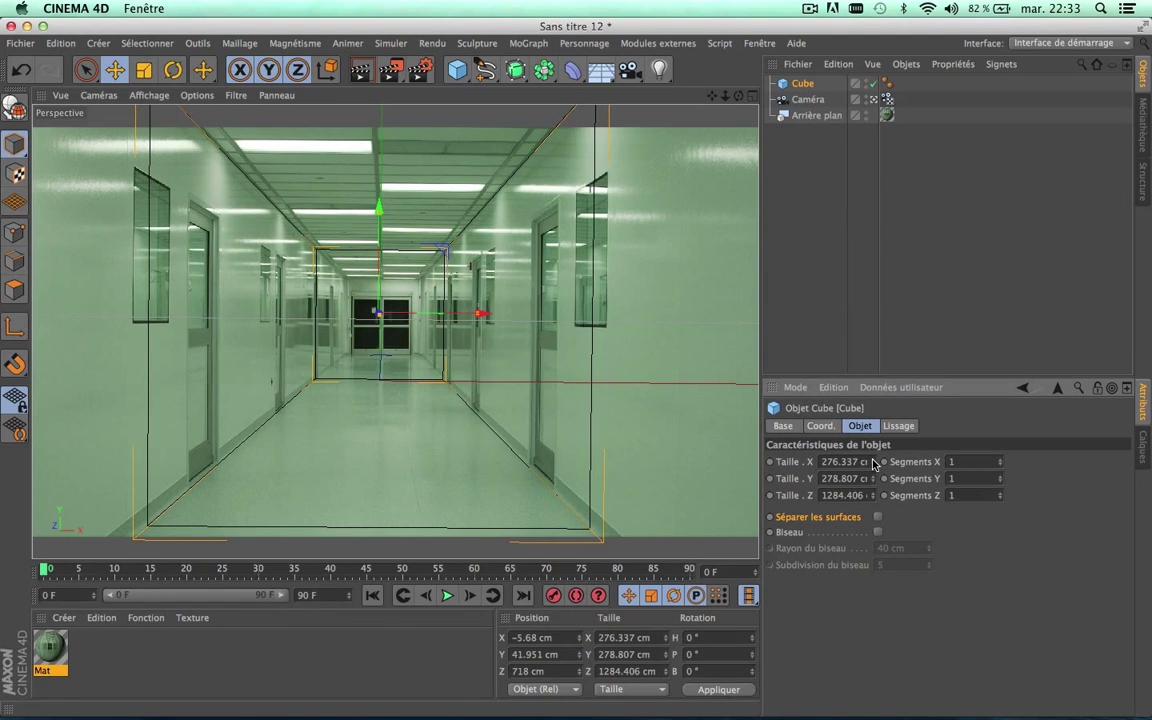
click(873, 461)
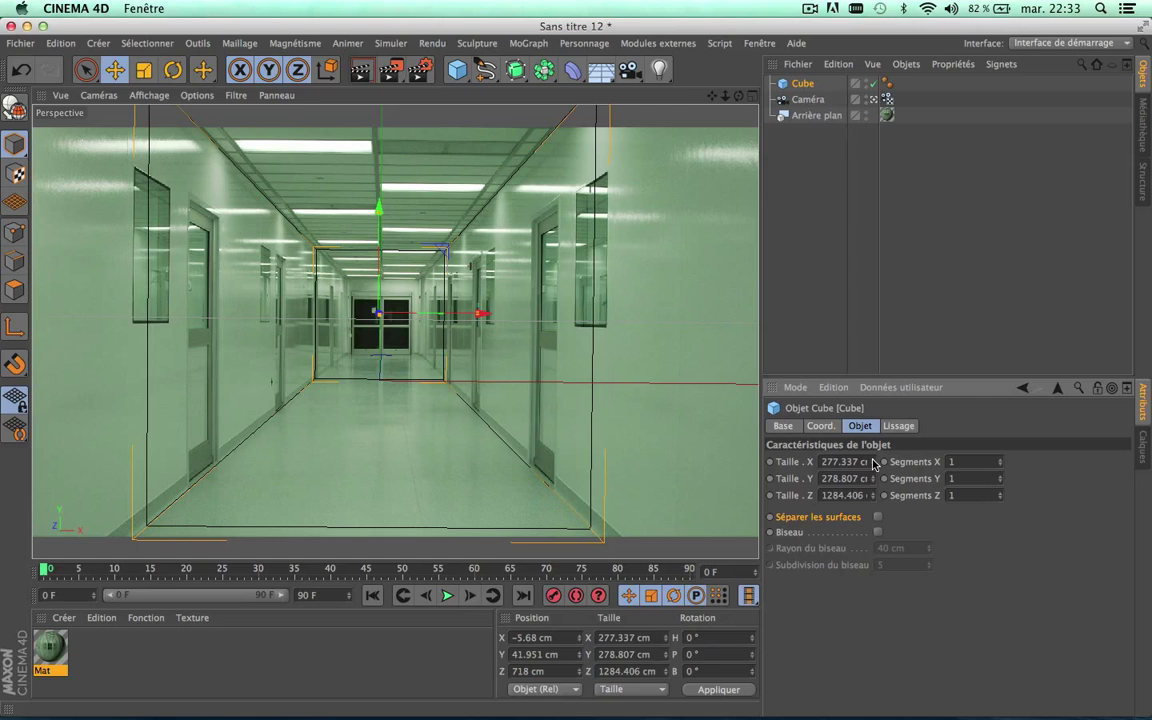
click(873, 462)
click(873, 462)
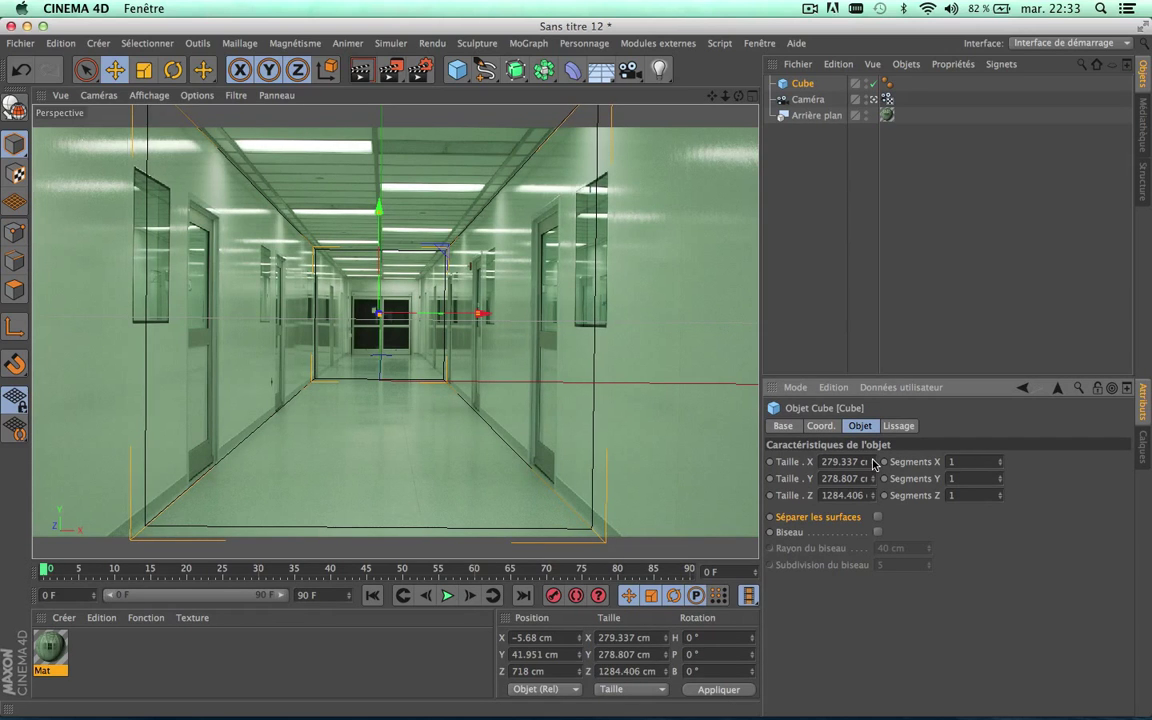
click(873, 462)
click(873, 462)
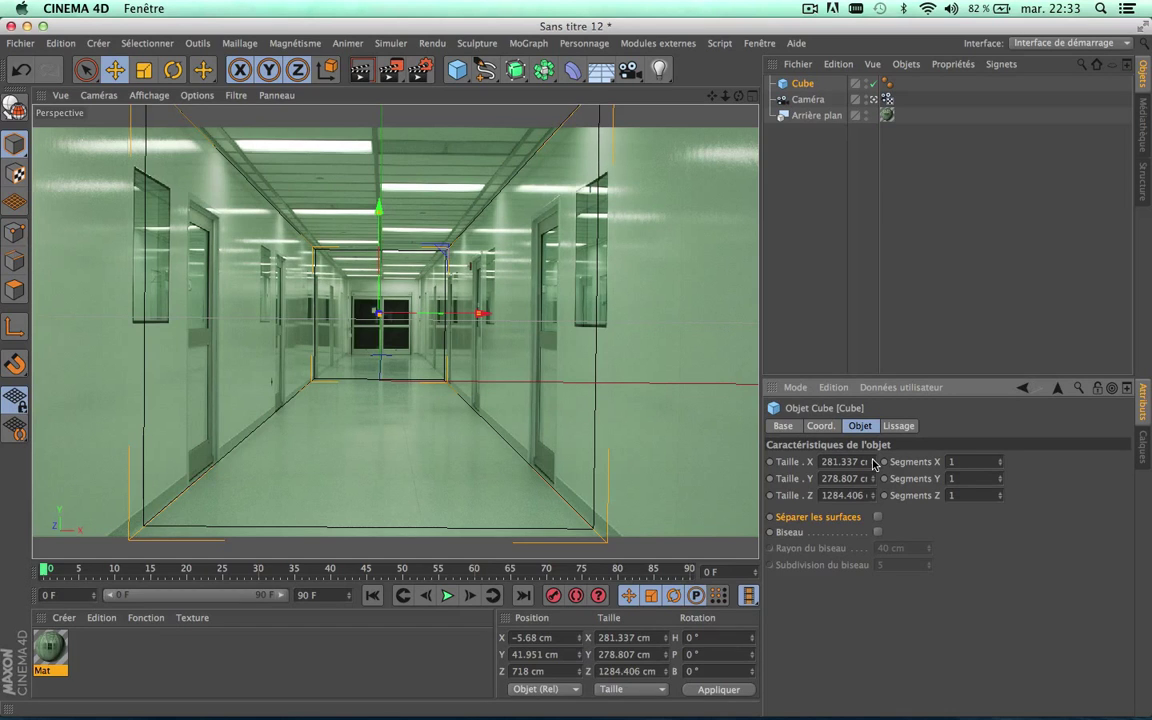
click(874, 466)
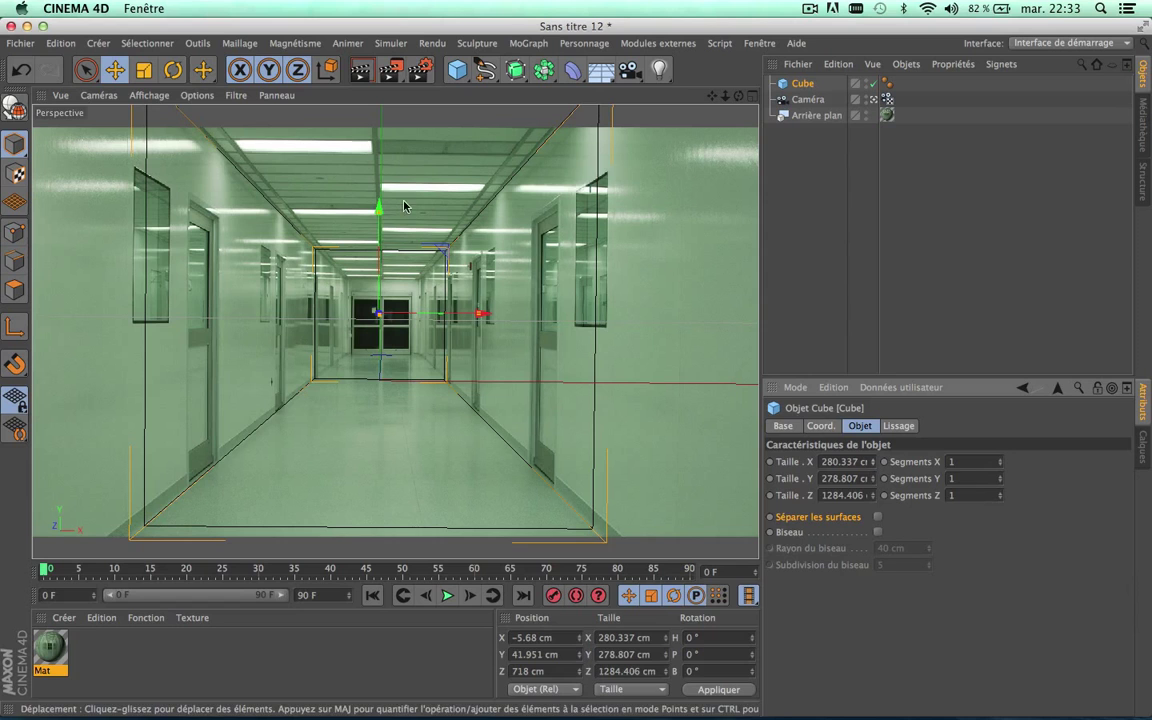
- Set the box's Position Y to 43 cm and compare it with the photo
drag(381, 206, 381, 205)
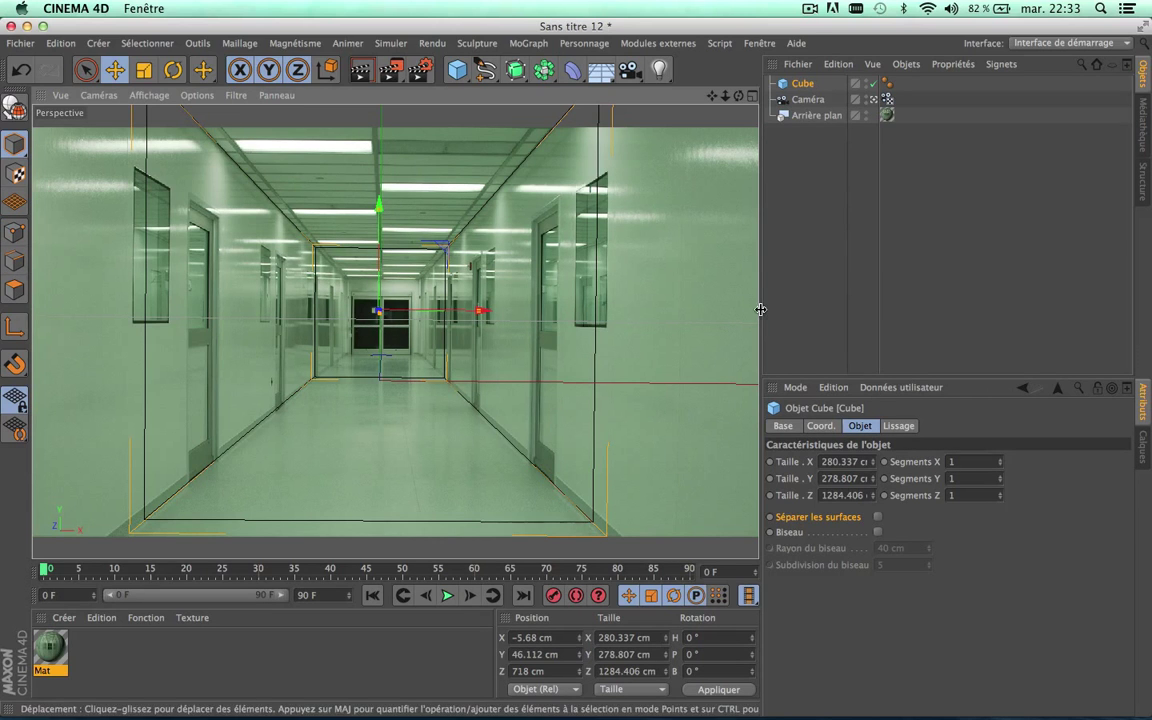
click(820, 425)
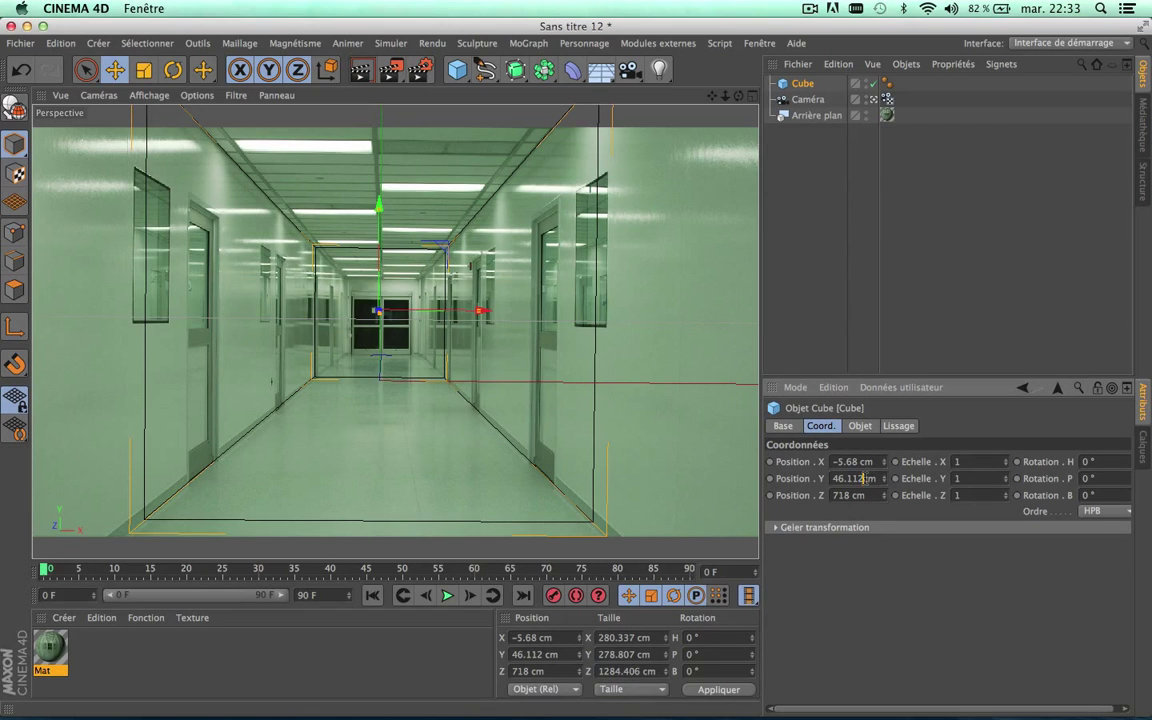
key(BackSpace)
key(BackSpace)
key(BackSpace)
key(Return)
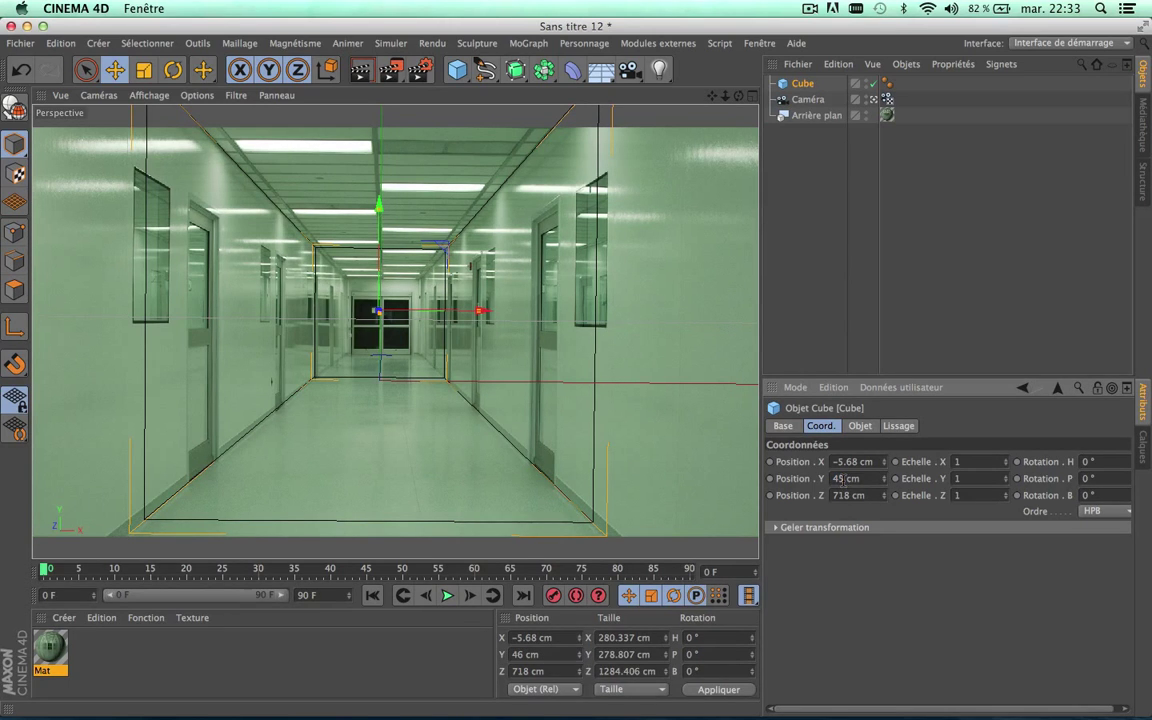
click(812, 311)
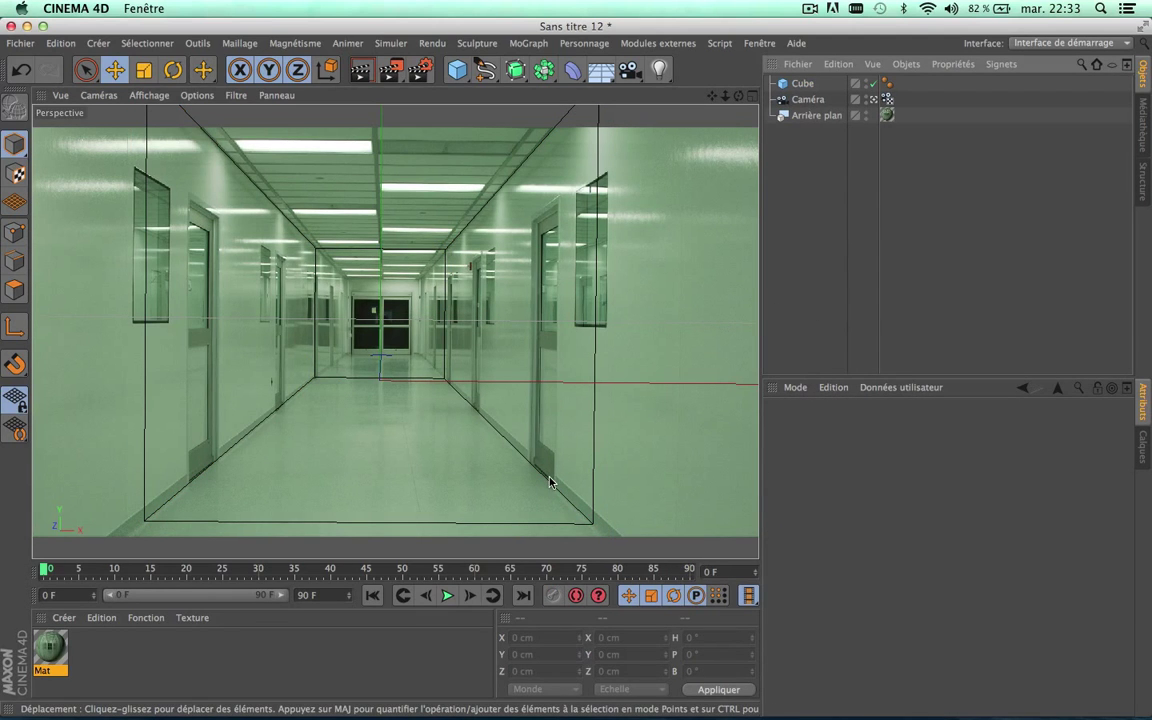
click(802, 83)
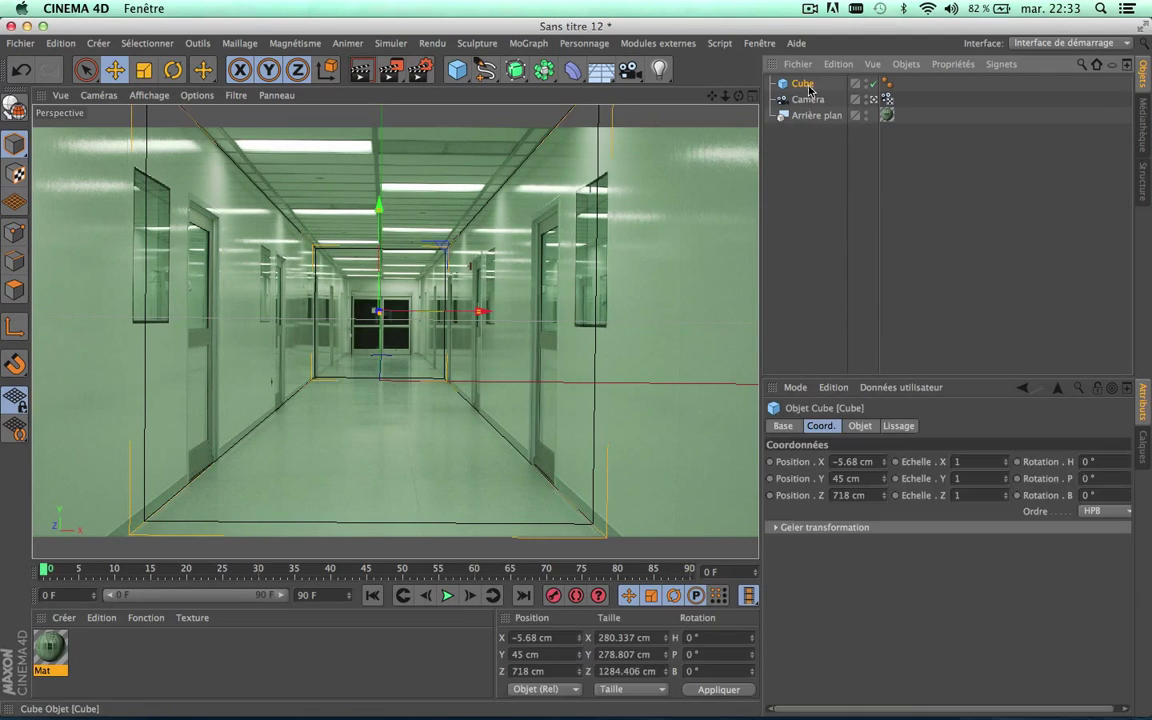
click(840, 479)
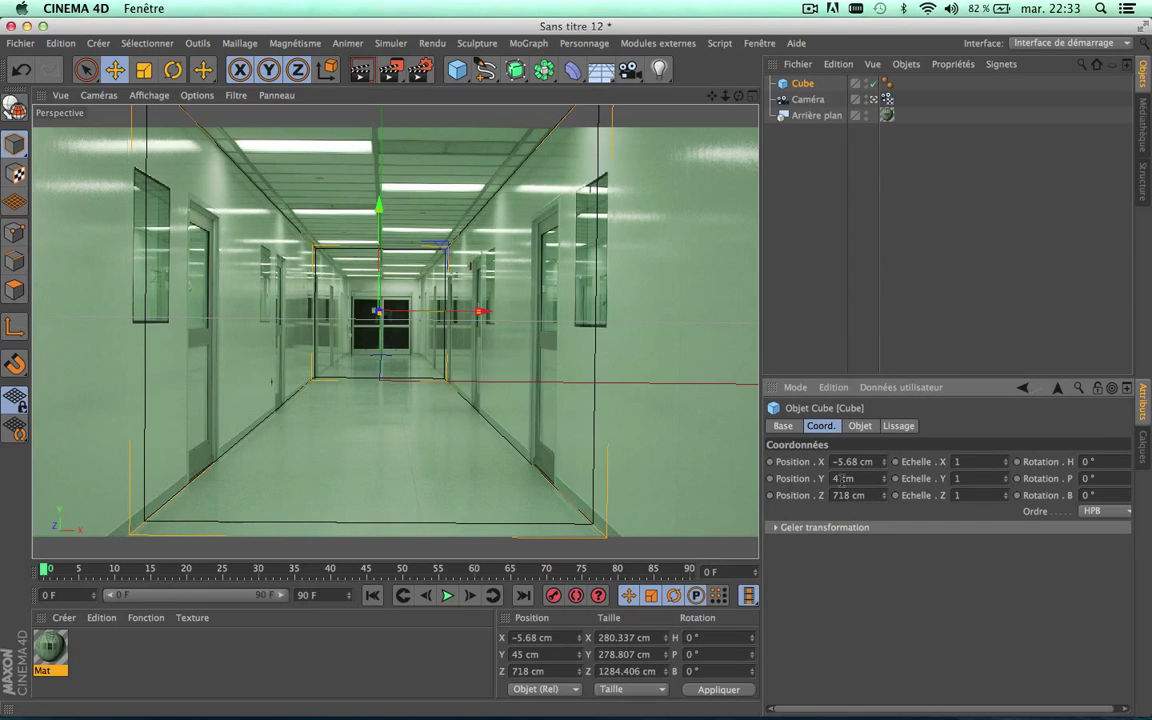
text(43)
key(Return)
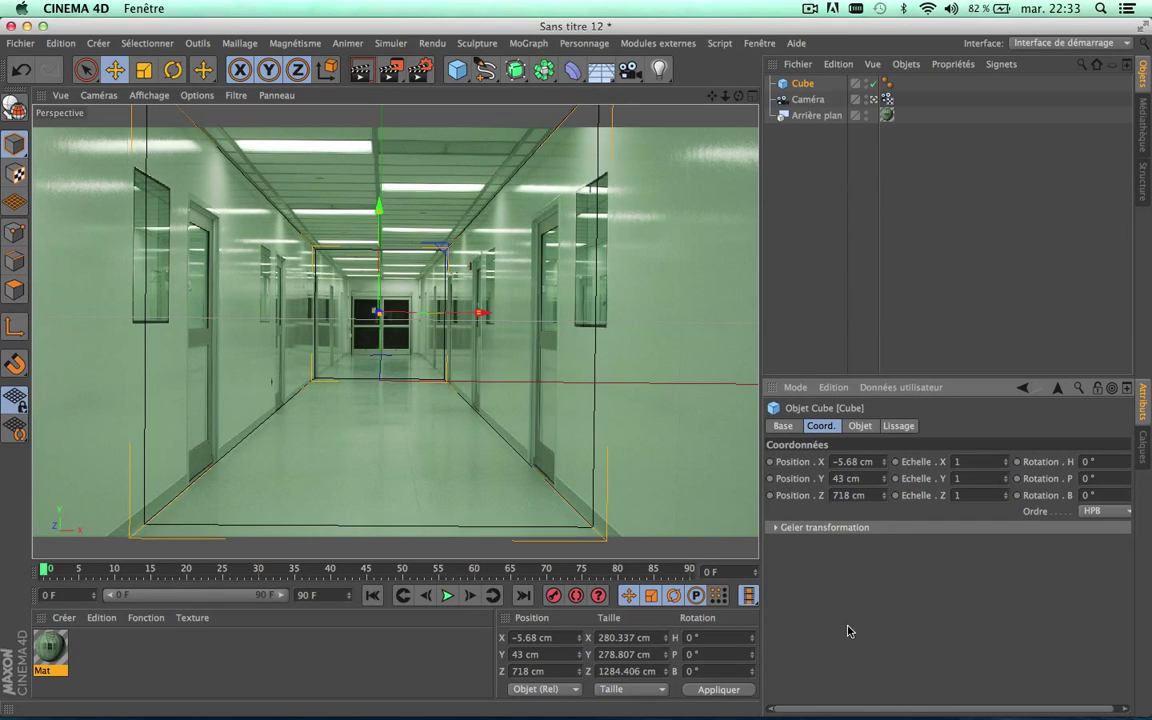
click(288, 469)
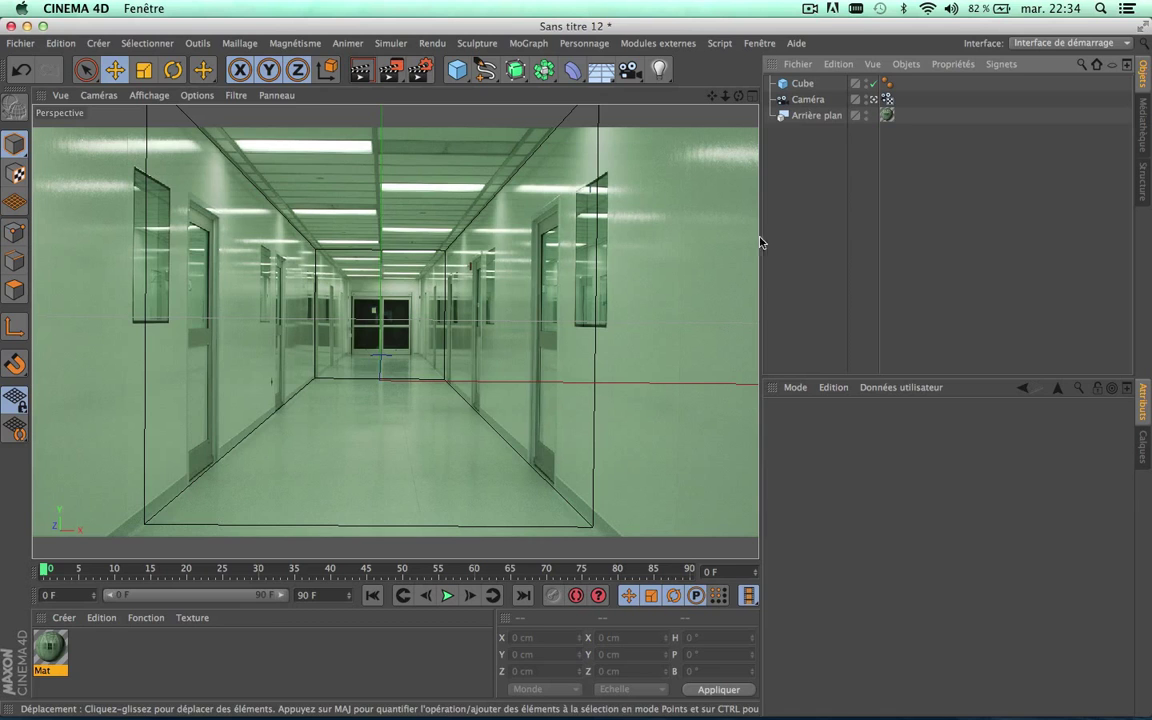
- Lengthen the cube's depth and push its position further down the corridor
click(802, 83)
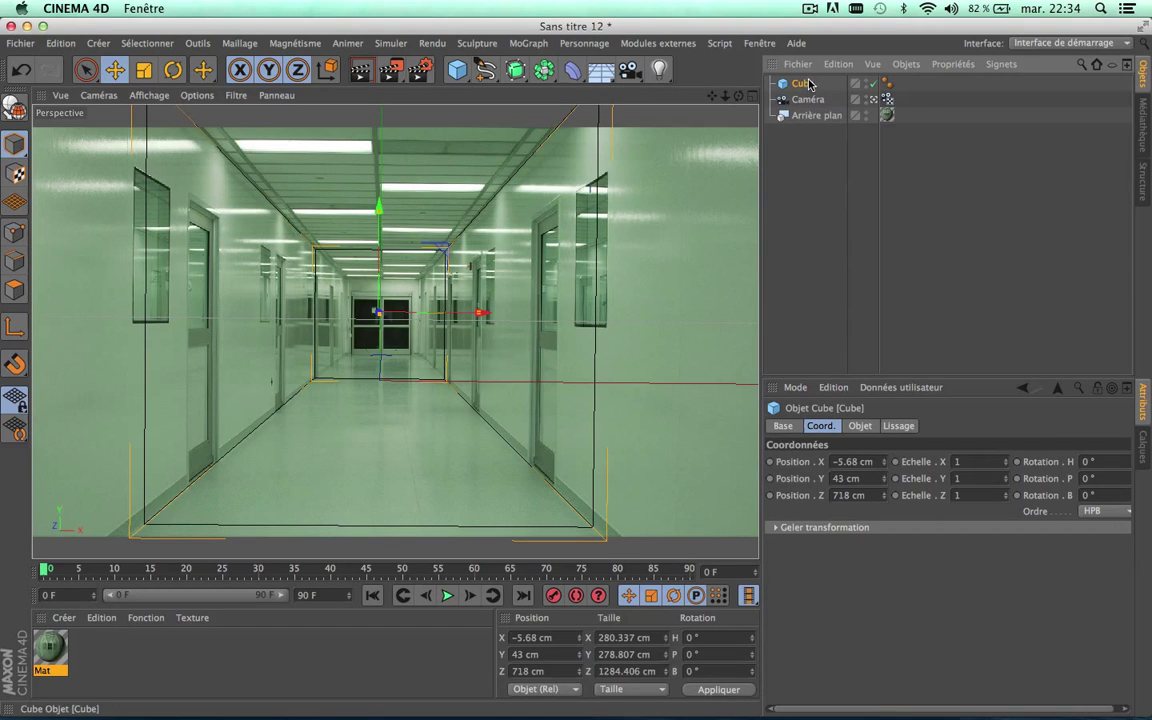
click(860, 426)
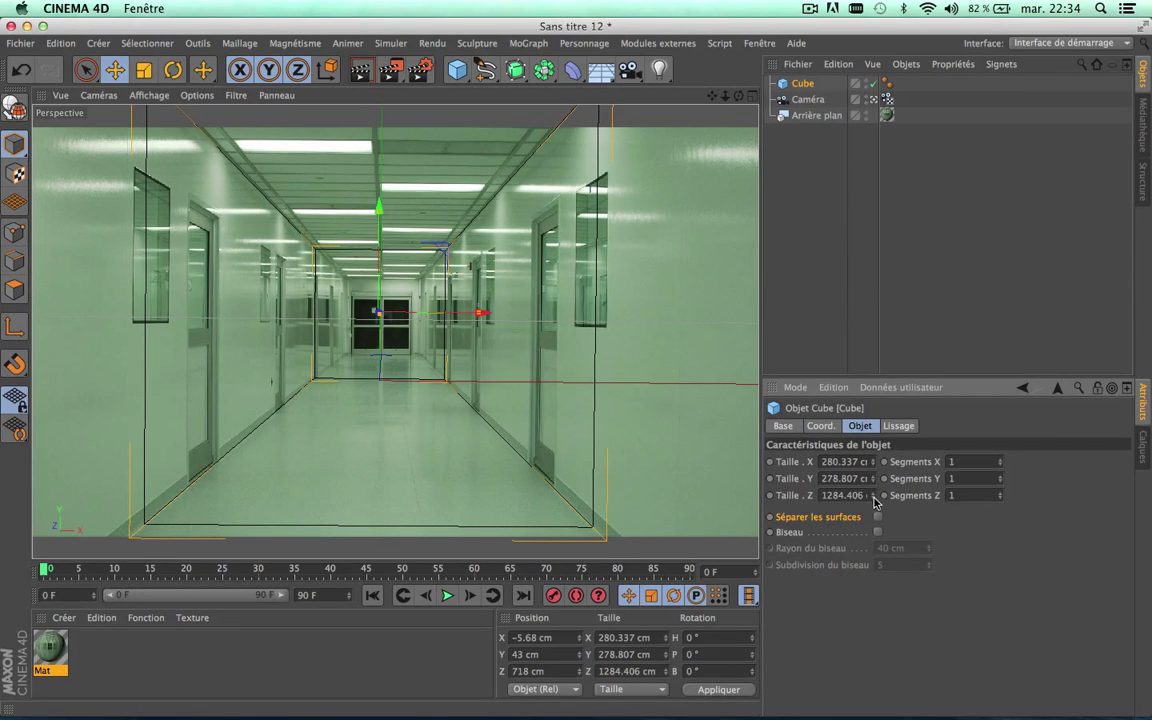
drag(873, 495, 873, 440)
drag(873, 495, 815, 426)
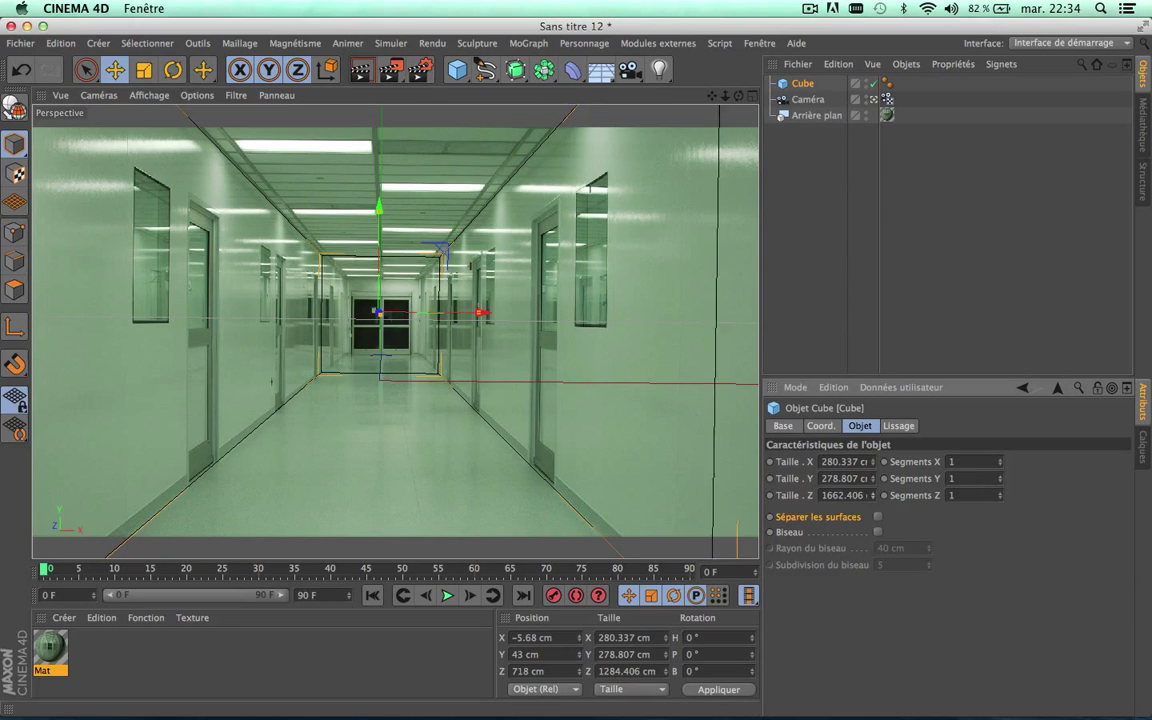
click(815, 426)
drag(884, 495, 882, 496)
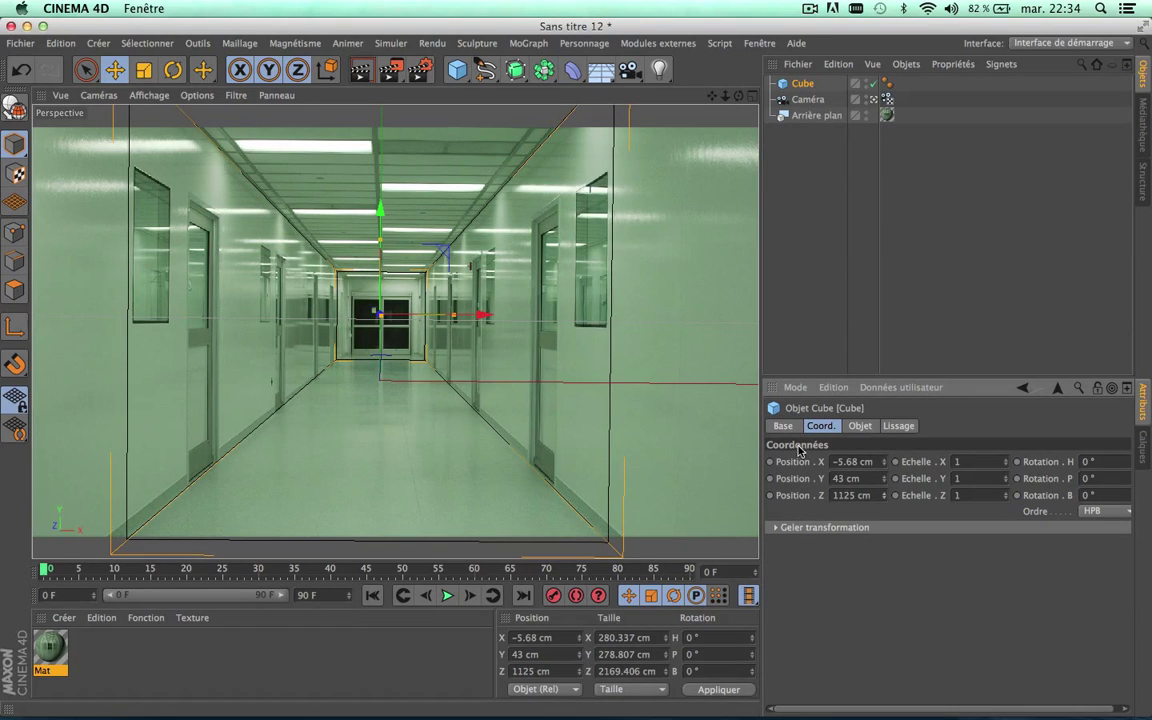
drag(884, 495, 884, 485)
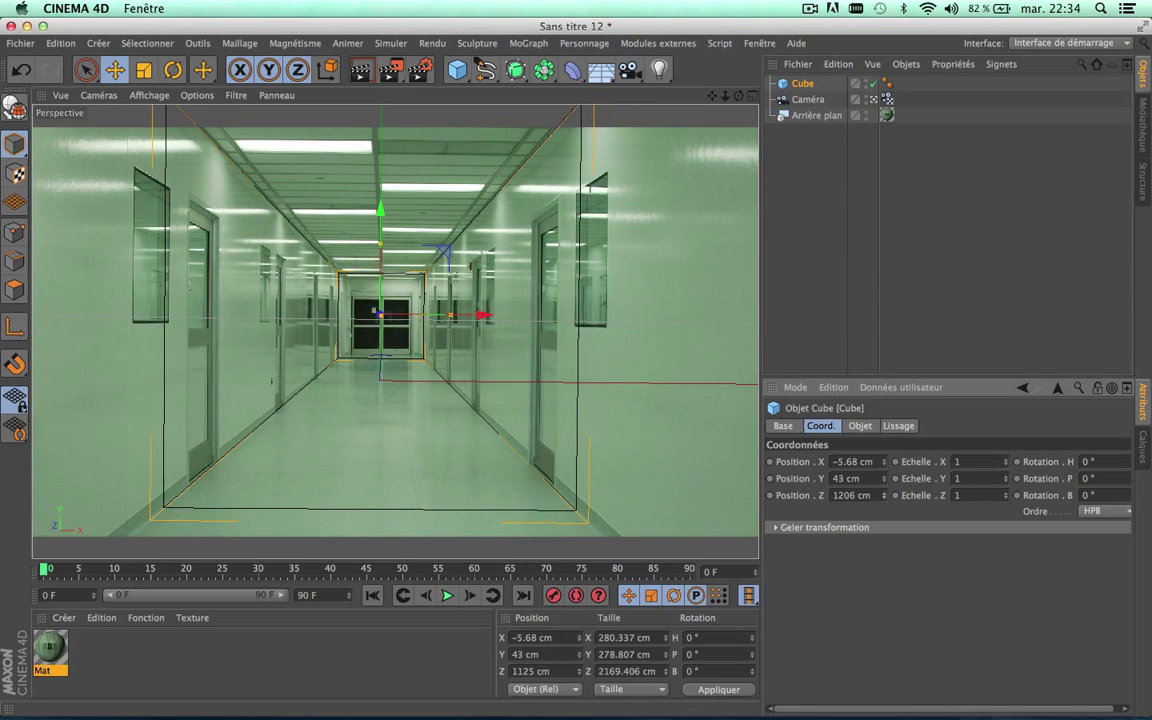
- Extend the cube's Taille Z to about 2968 cm, checking the outline against the photo
click(860, 425)
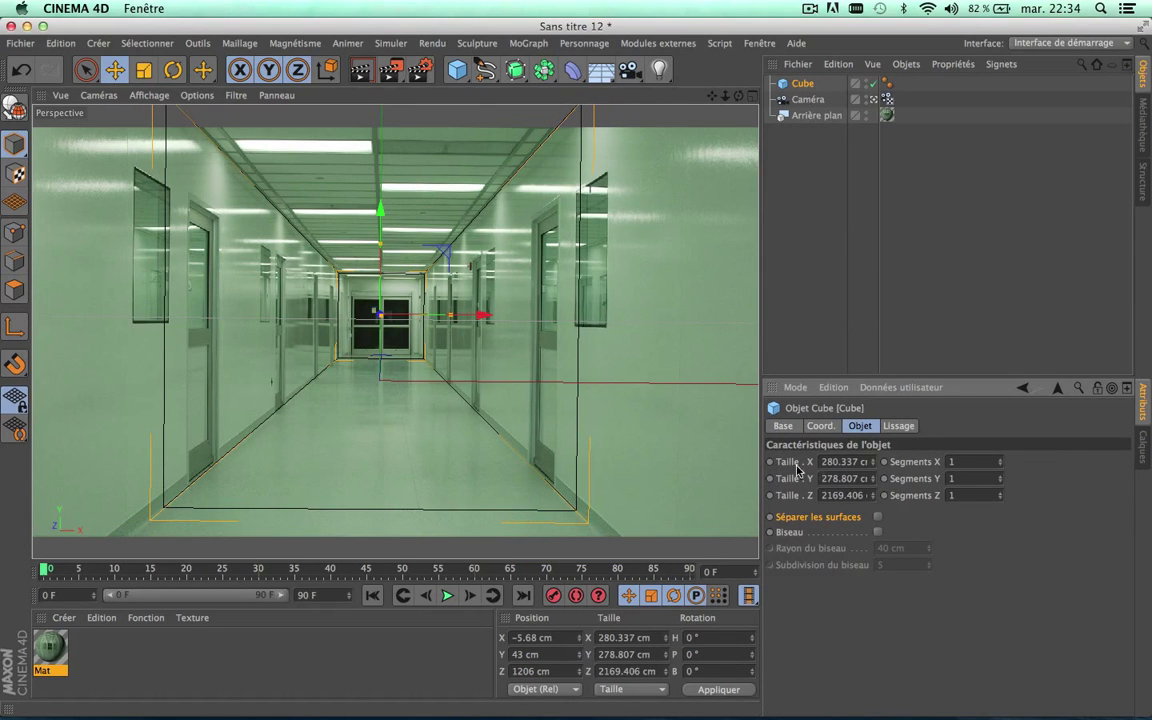
click(874, 498)
drag(874, 498, 640, 383)
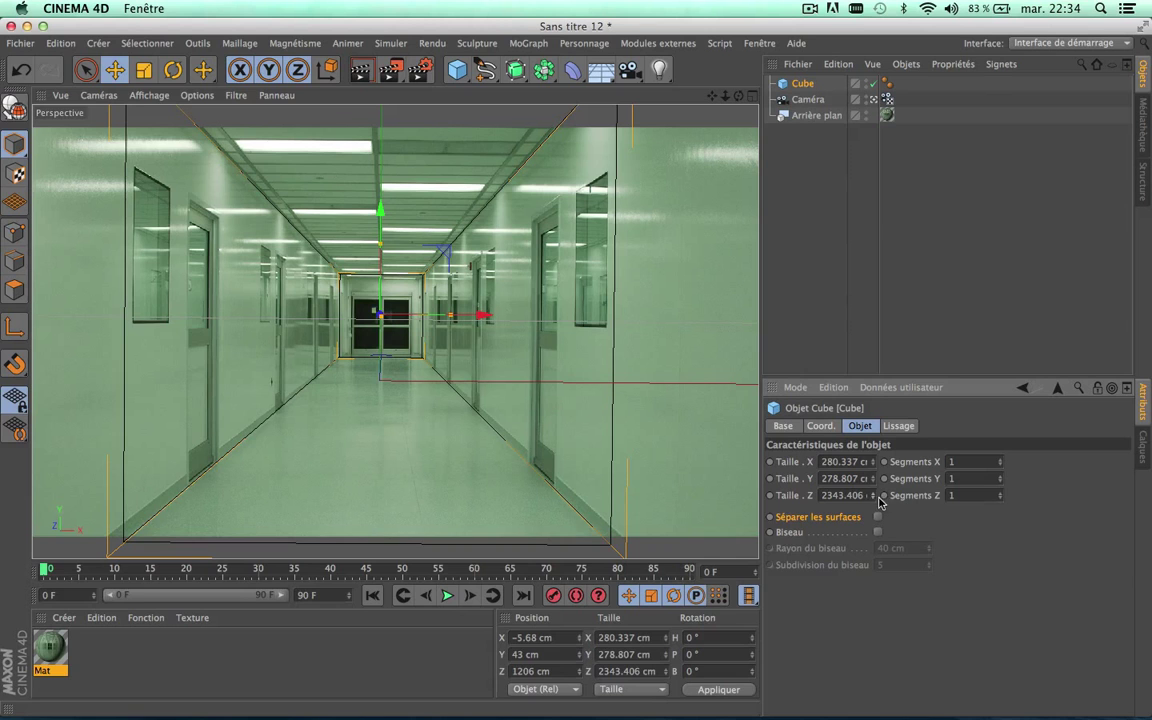
drag(873, 495, 915, 495)
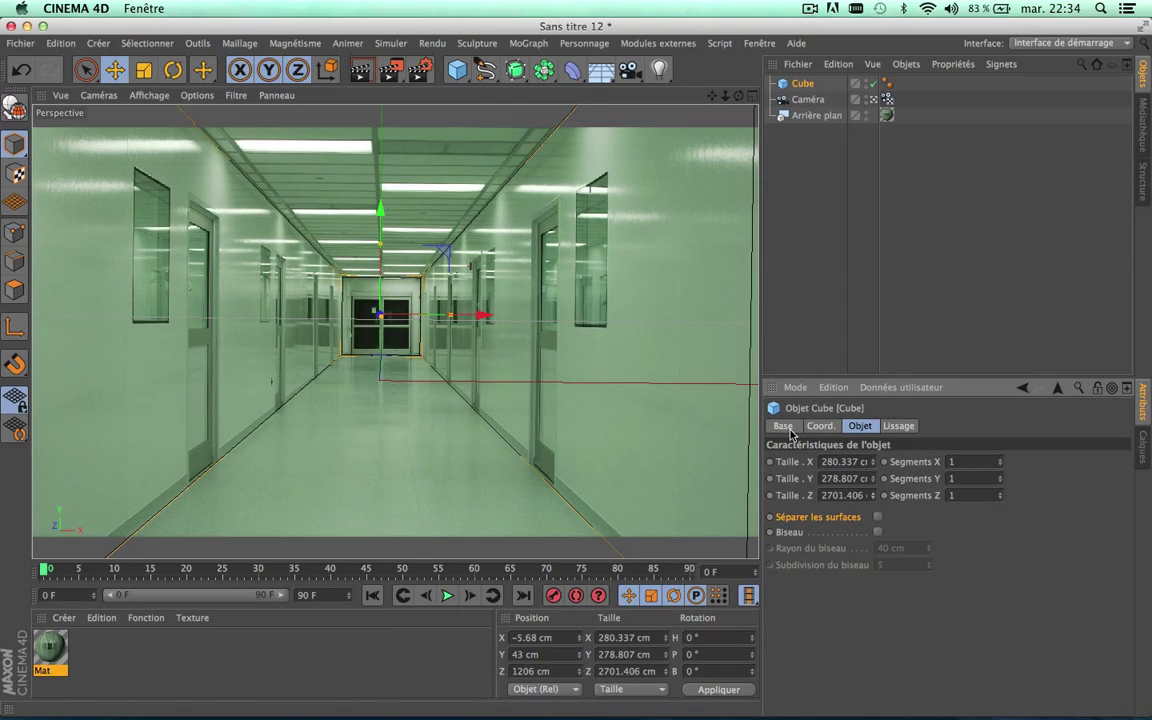
click(871, 492)
drag(871, 495, 871, 460)
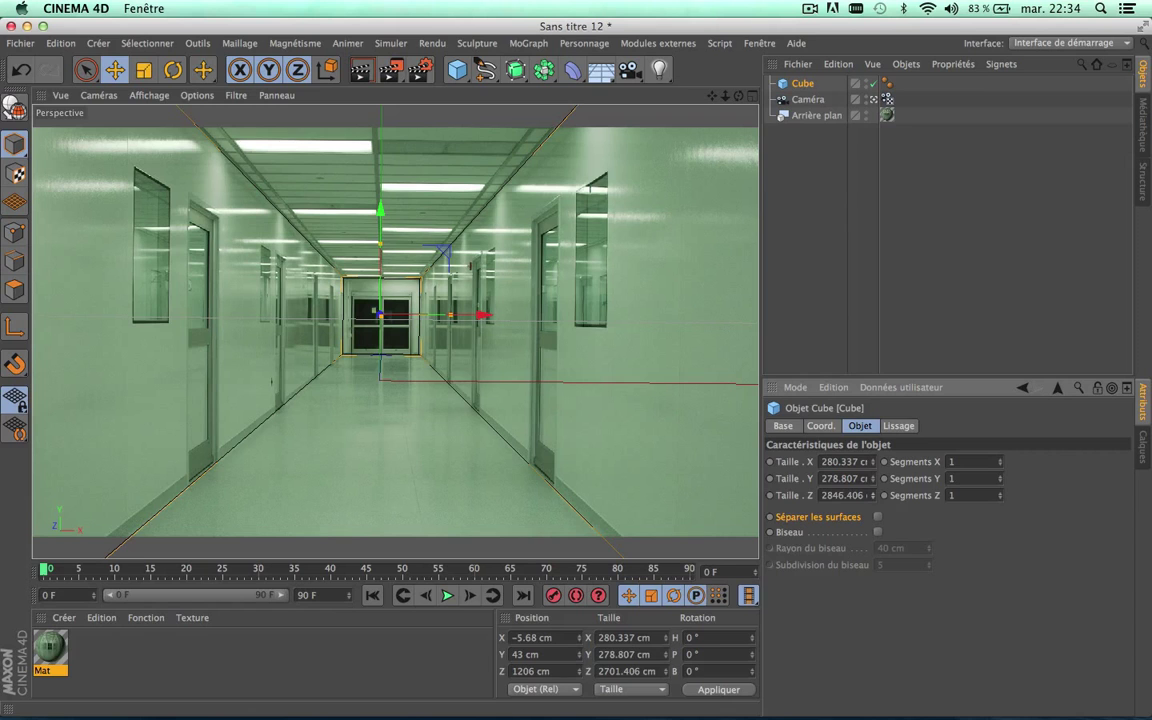
click(950, 282)
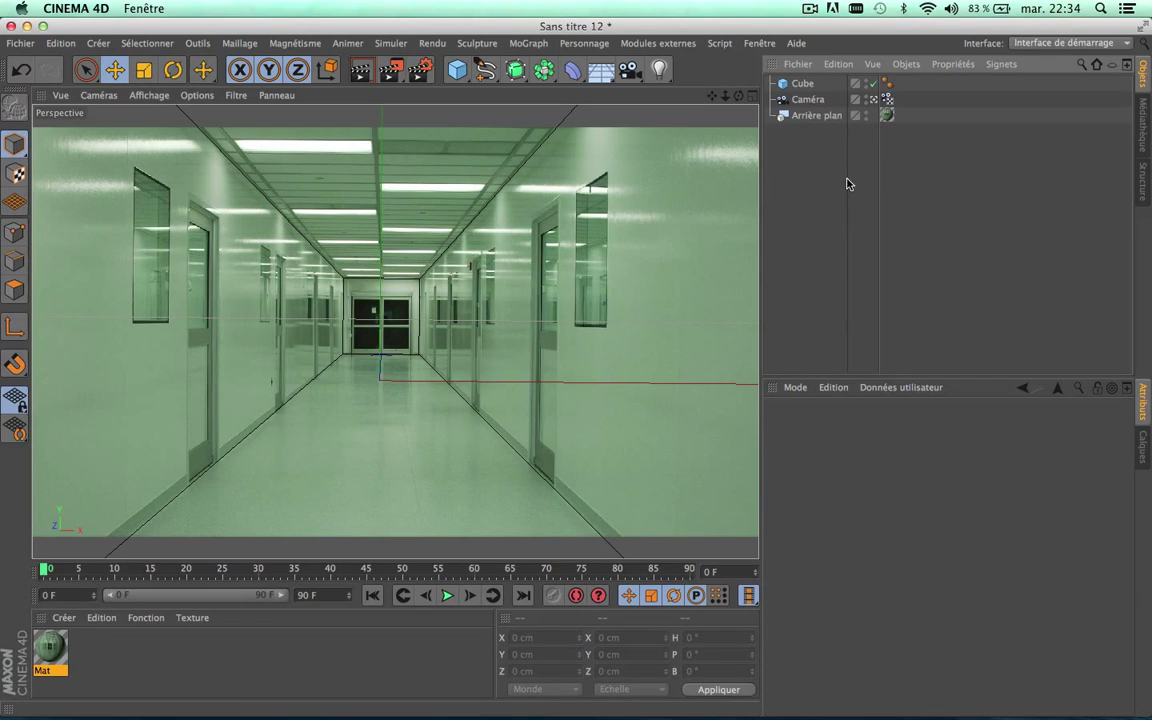
click(802, 83)
mouse_move(875, 495)
mouse_down()
mouse_move(750, 446)
mouse_move(760, 446)
mouse_up()
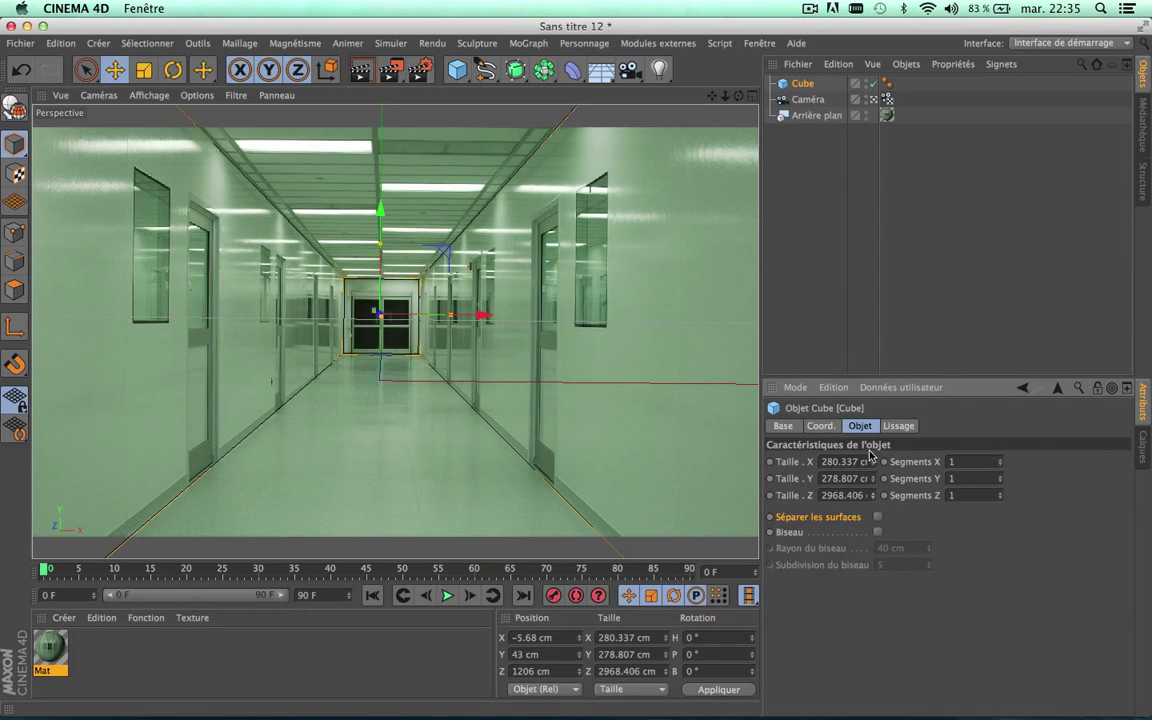
click(857, 341)
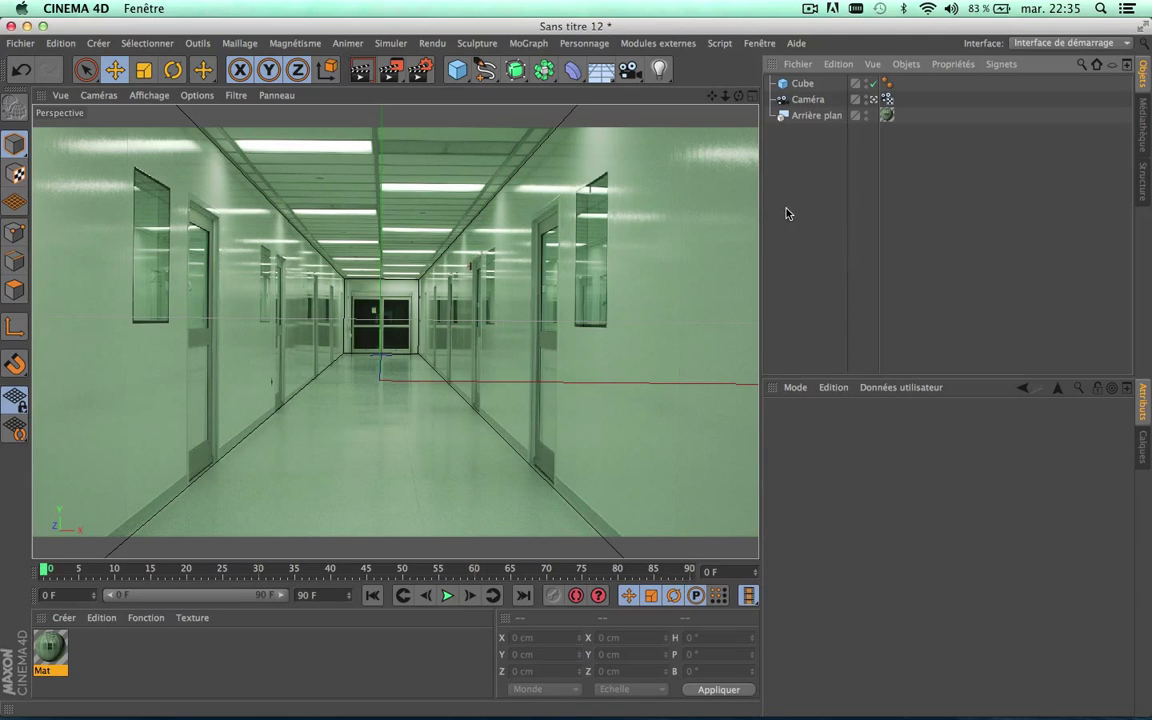
click(867, 96)
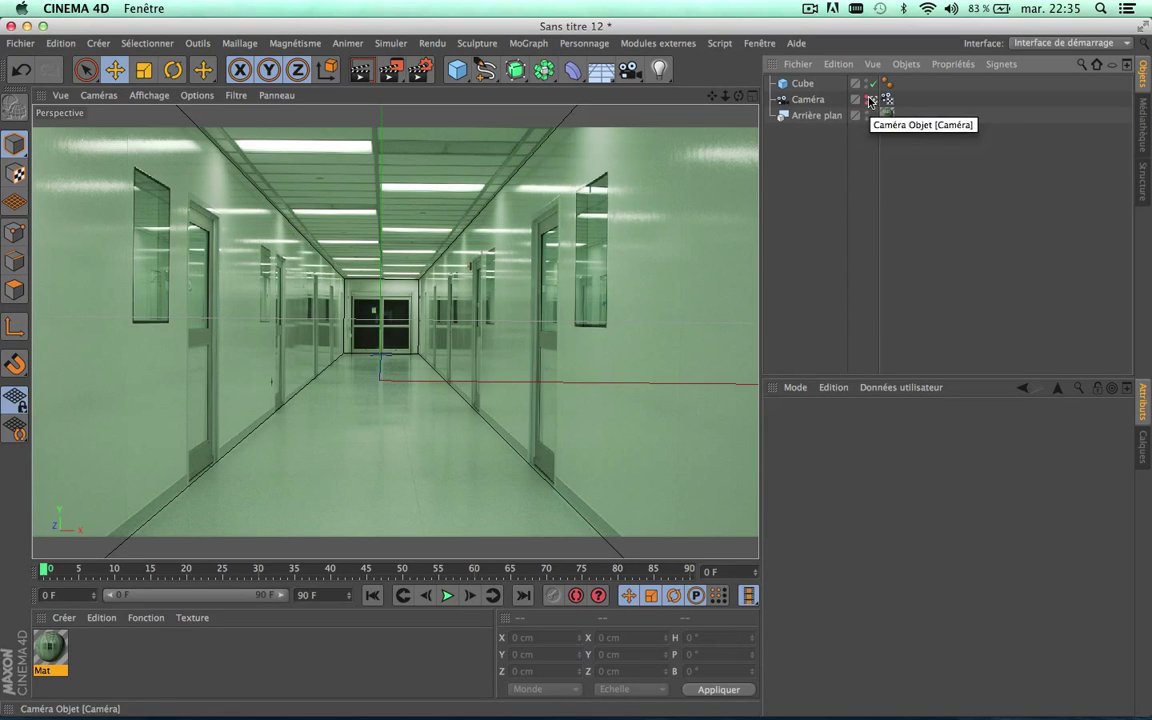
click(867, 97)
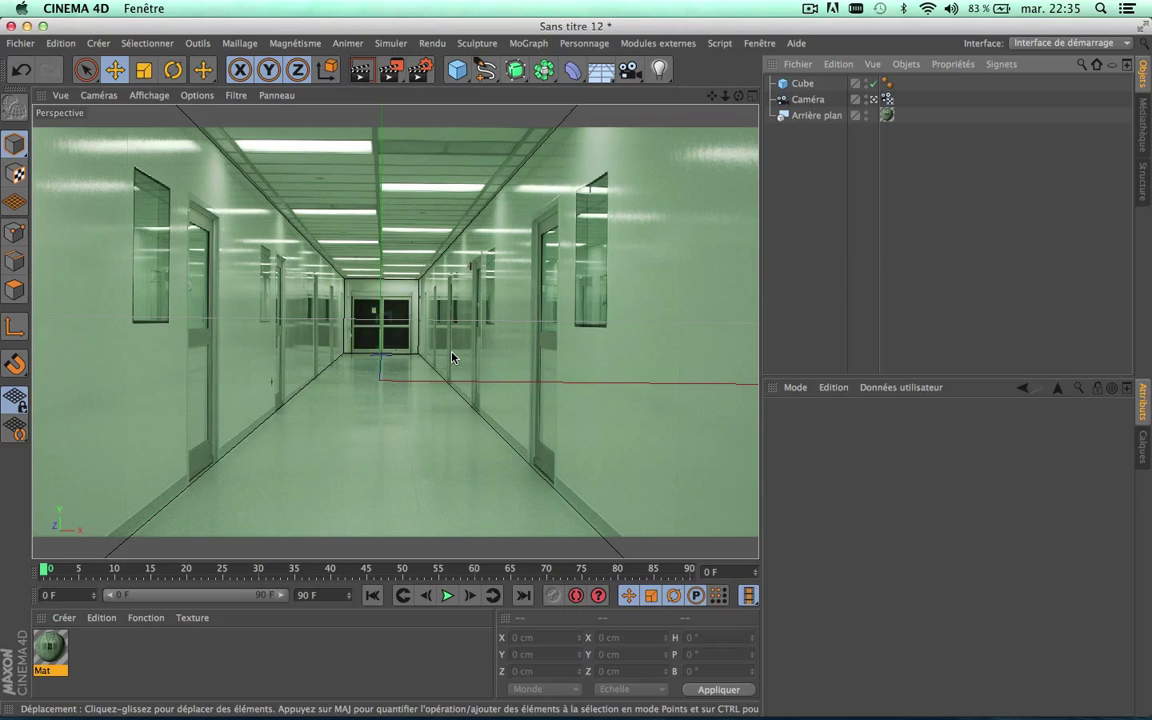
click(797, 86)
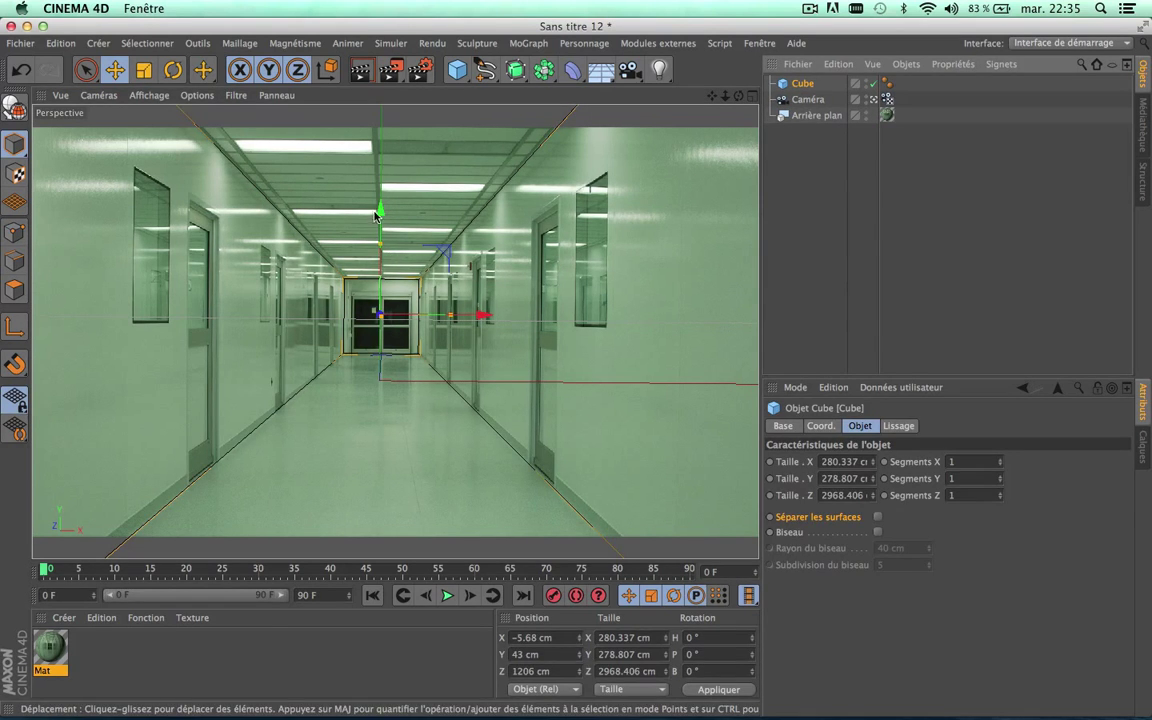
drag(380, 212, 381, 215)
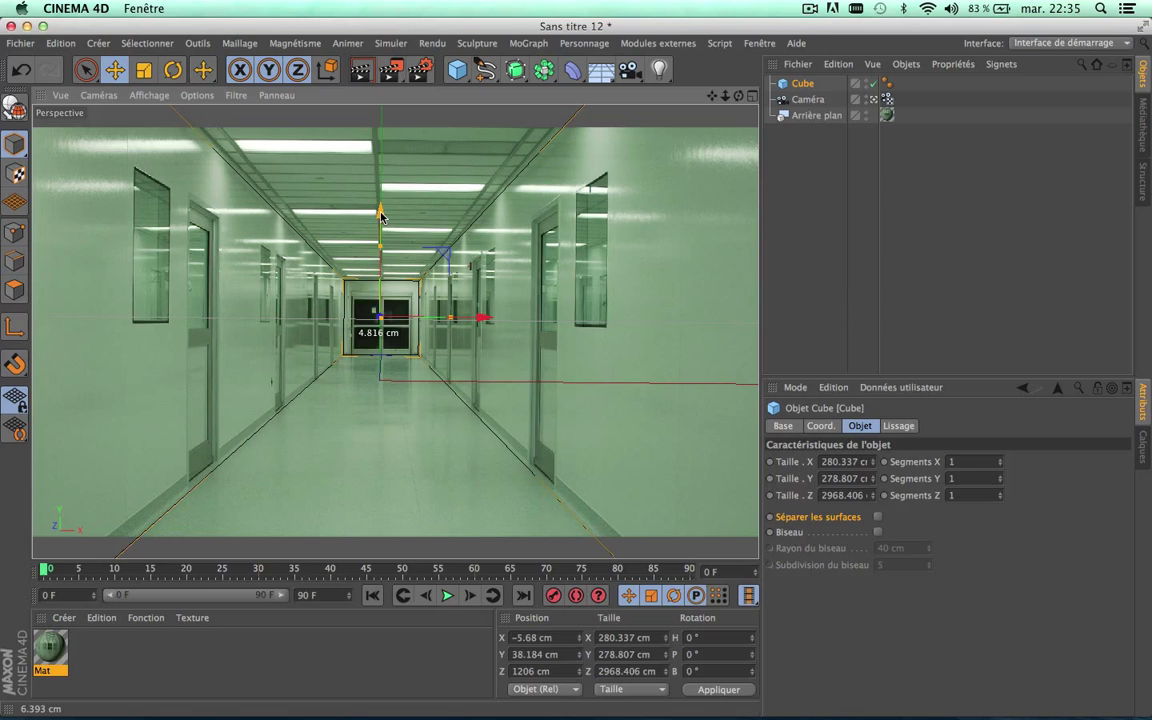
drag(380, 215, 380, 215)
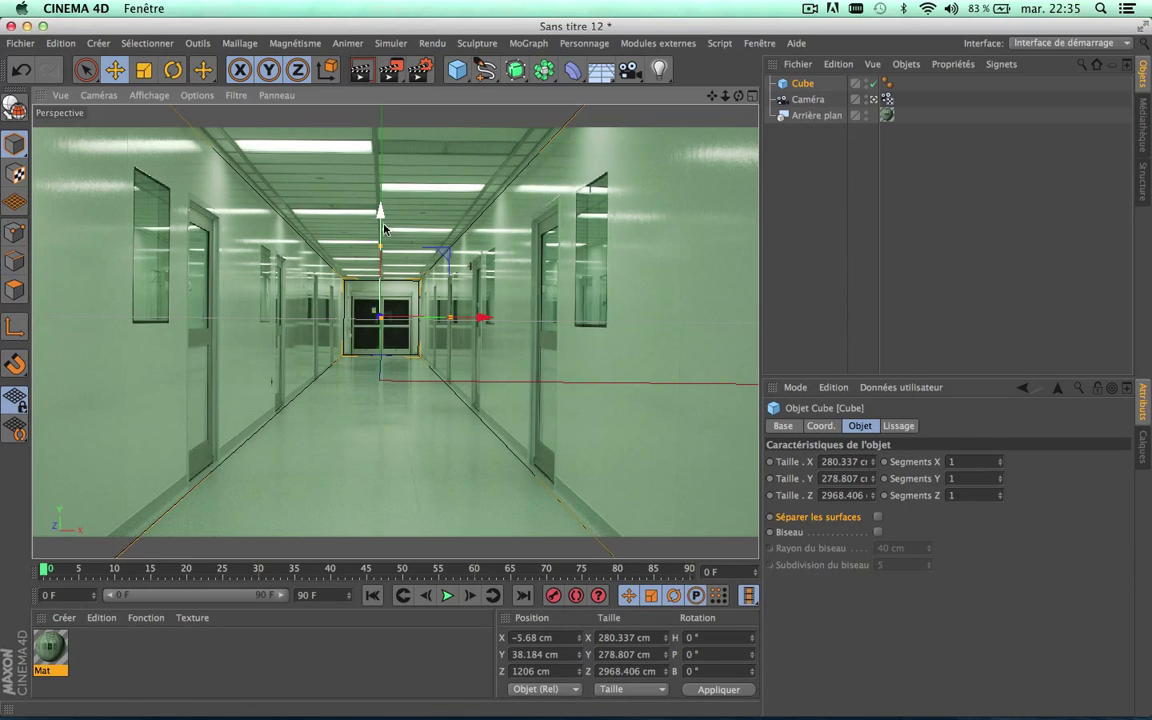
drag(382, 249, 382, 246)
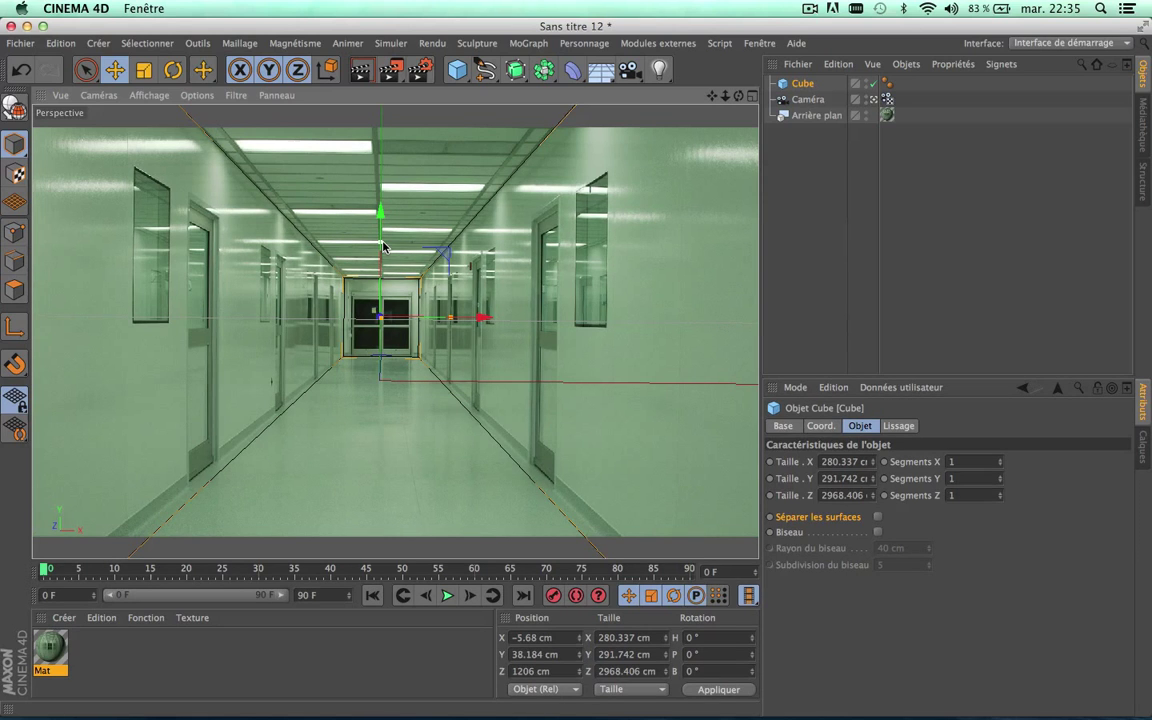
drag(382, 246, 382, 249)
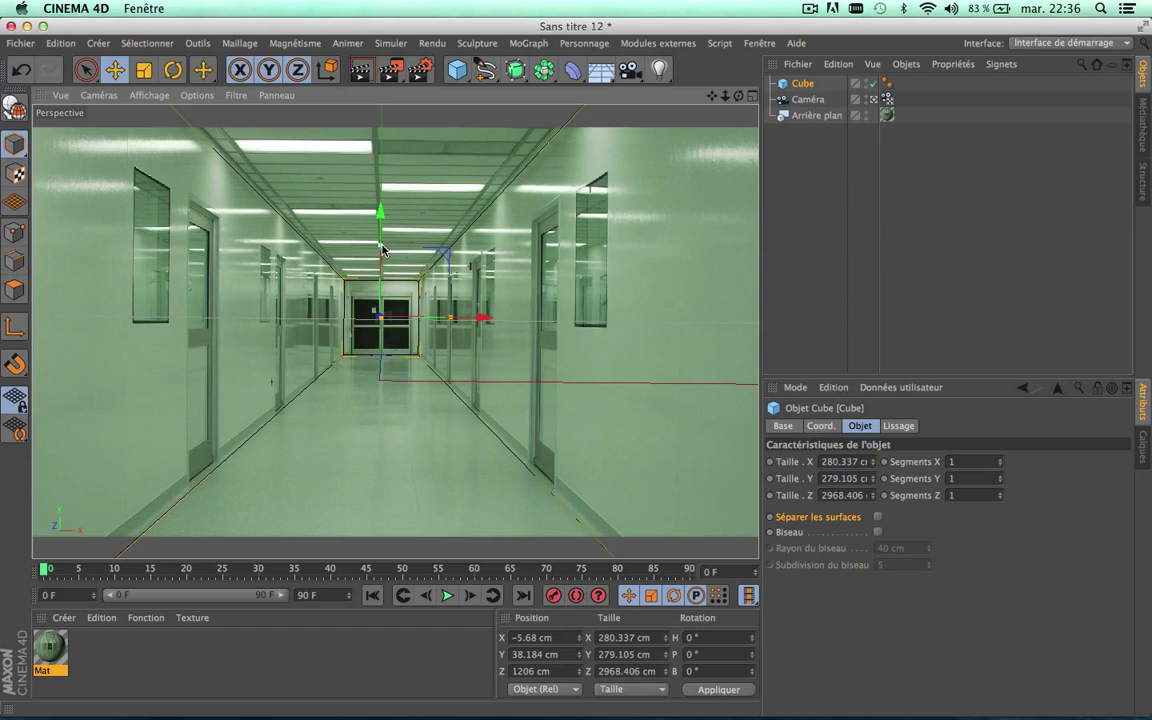
drag(382, 249, 382, 247)
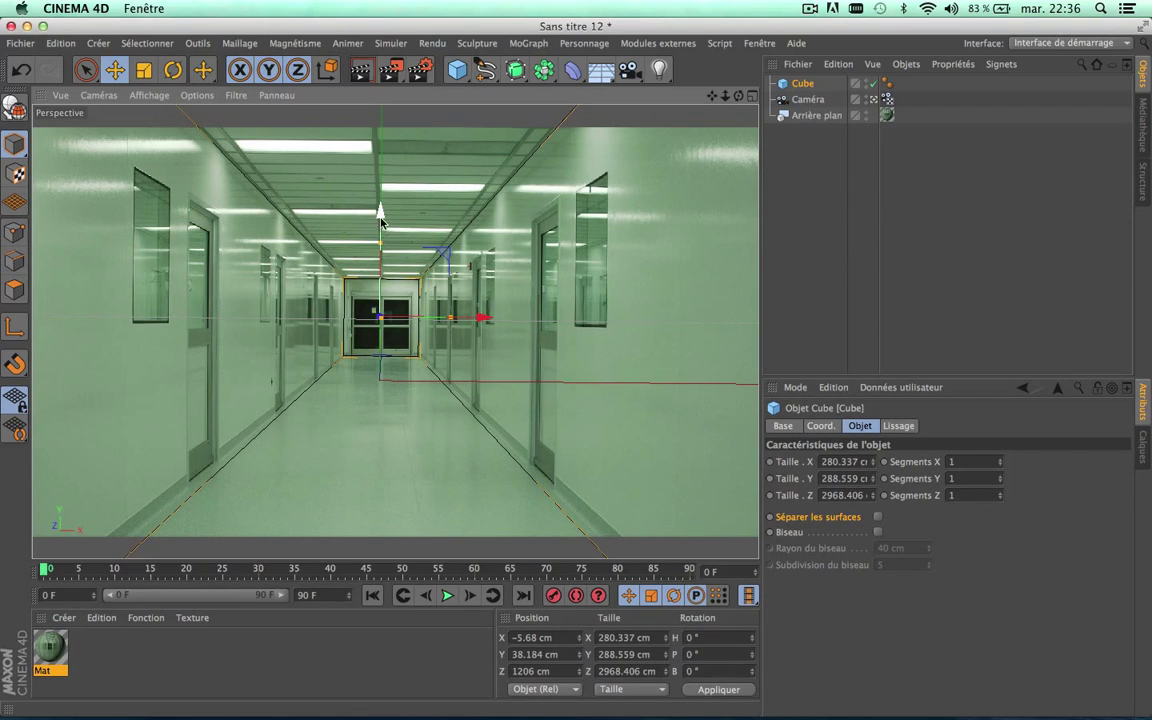
drag(381, 224, 381, 216)
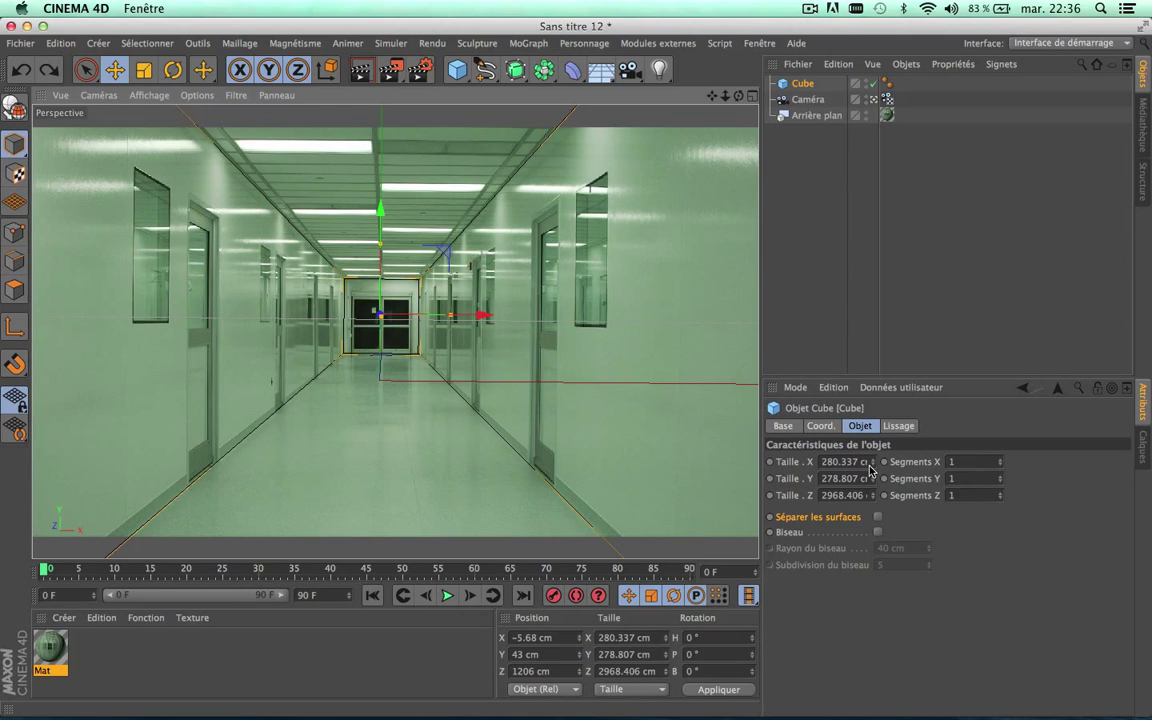
- Lower the cube's Taille Z a few steps until its far end meets the end doors, then deselect it
click(873, 502)
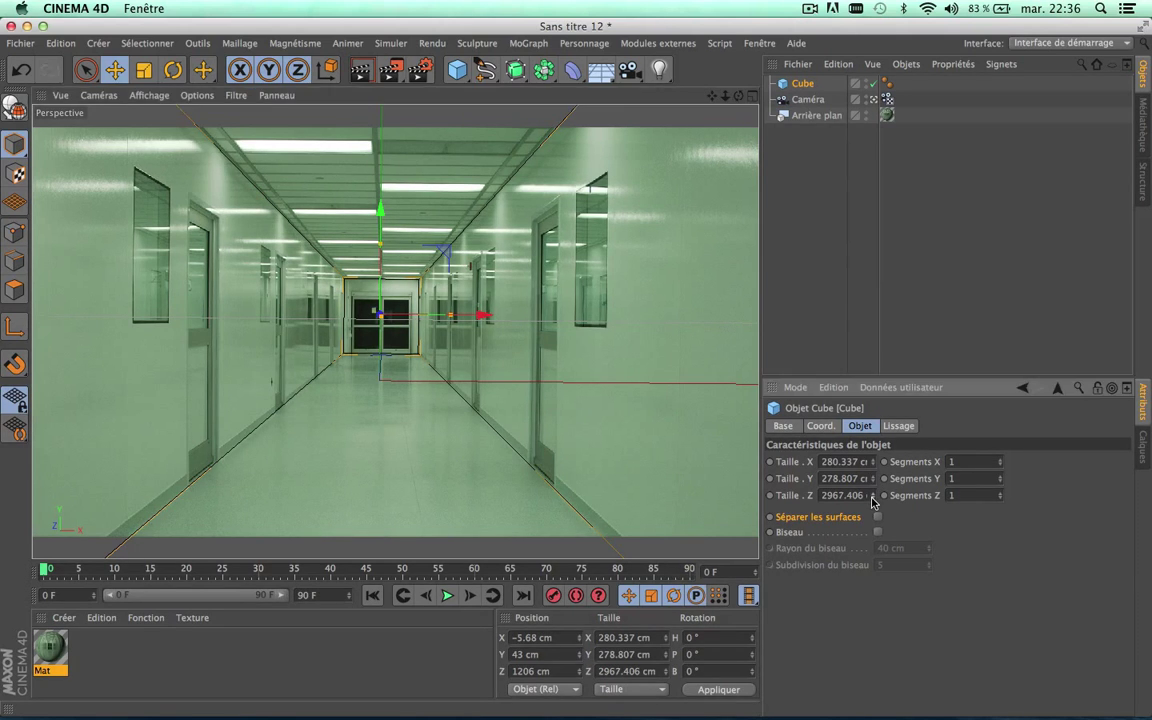
click(873, 502)
click(873, 502)
click(873, 502)
click(873, 502)
click(873, 502)
click(873, 502)
click(873, 502)
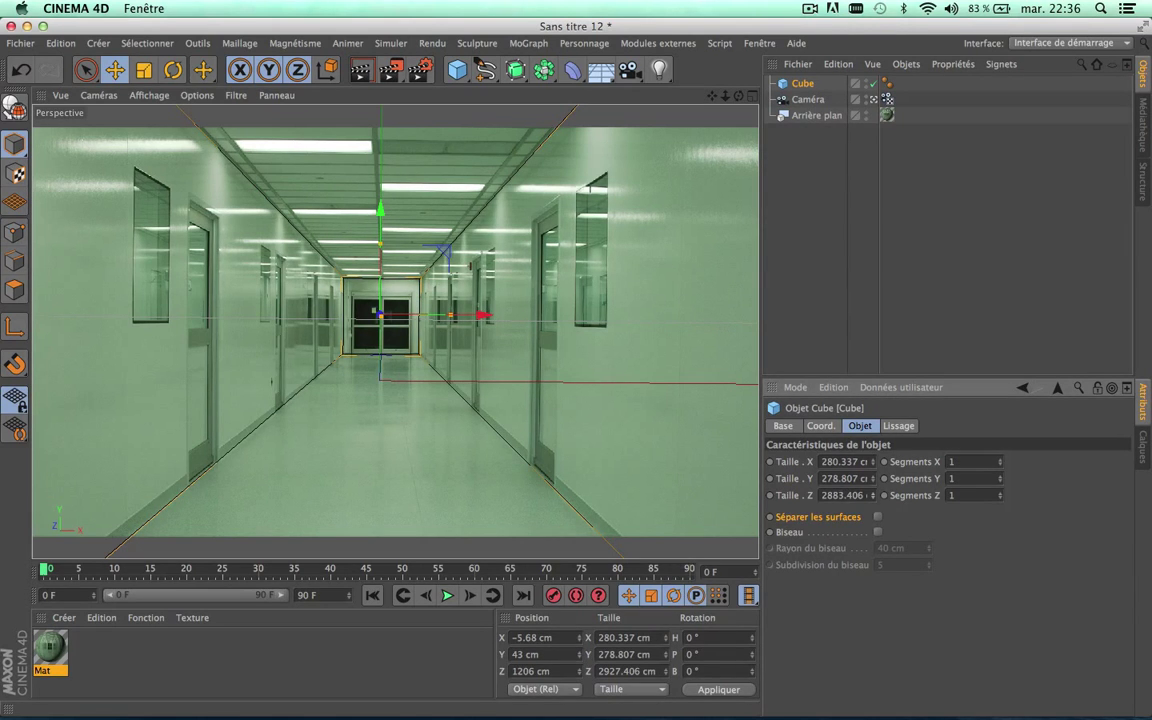
mouse_move(873, 495)
mouse_down()
mouse_move(873, 505)
mouse_move(873, 490)
mouse_up()
click(910, 191)
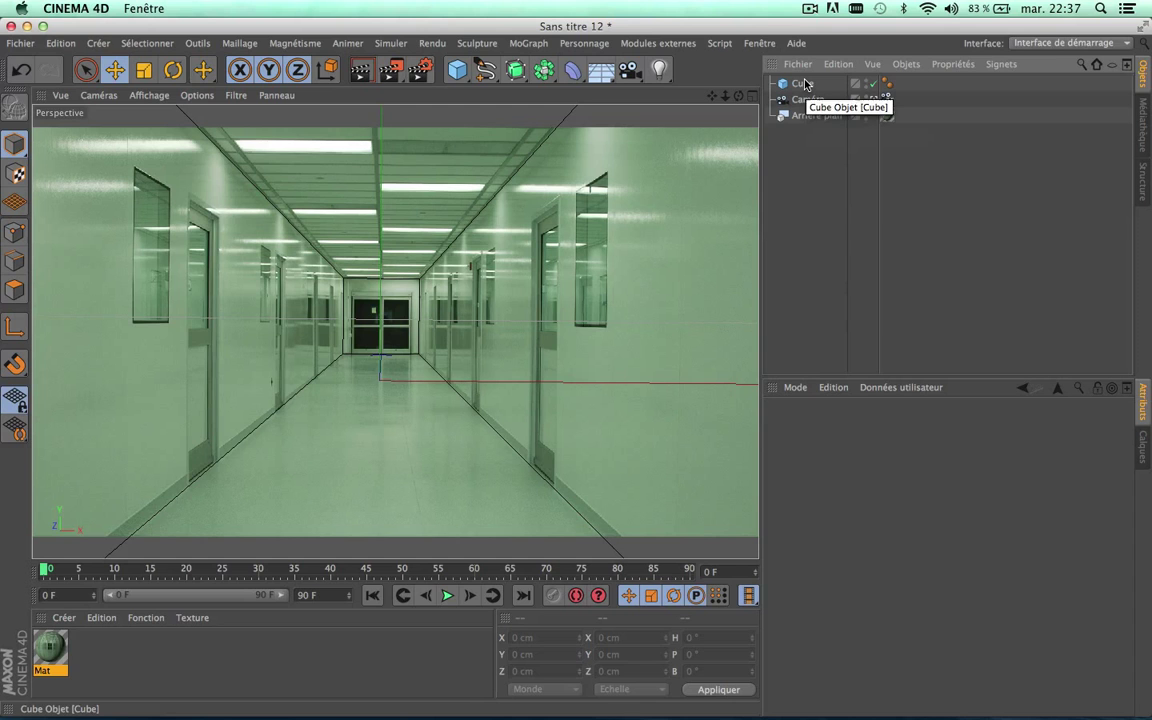
- Set the Cube's Segments Z to 21, slicing the 2874.406 cm corridor into cross-sections
click(805, 84)
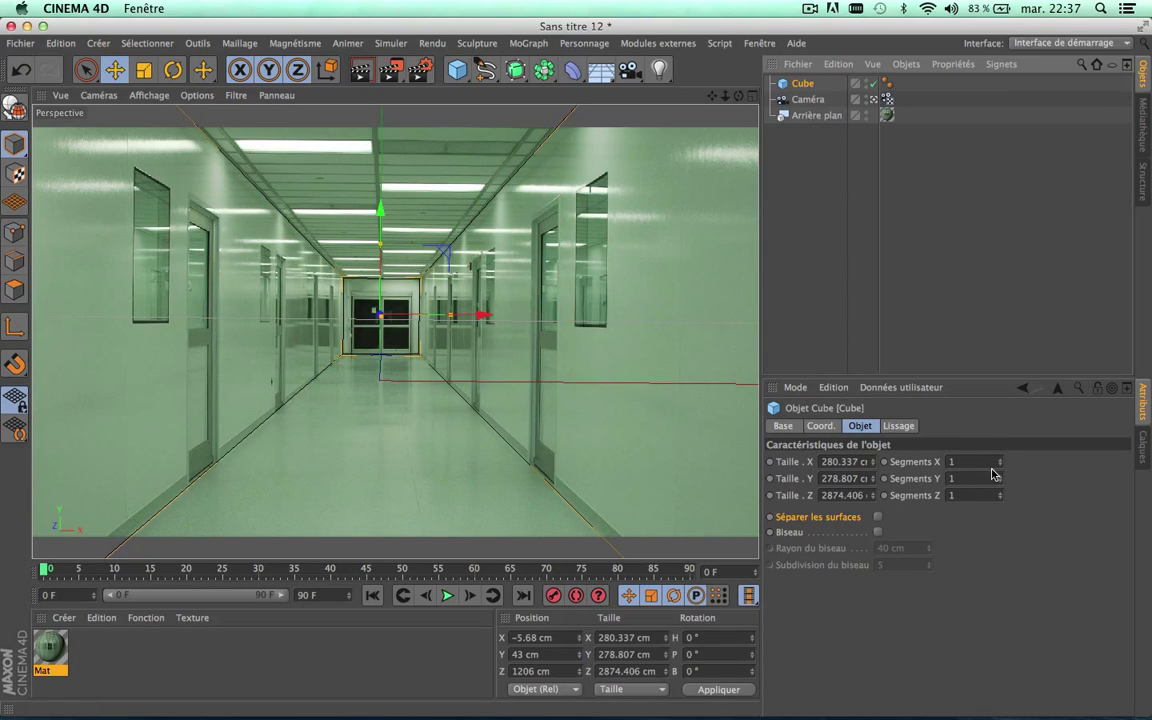
drag(997, 495, 999, 490)
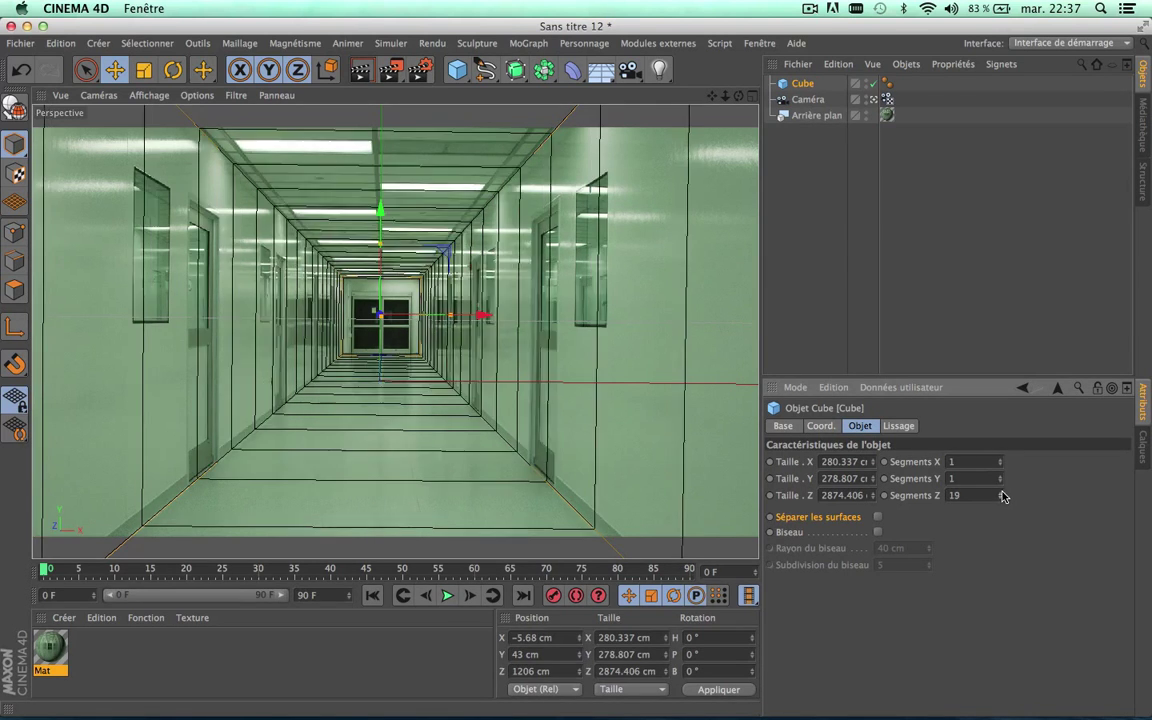
drag(1000, 494, 1003, 496)
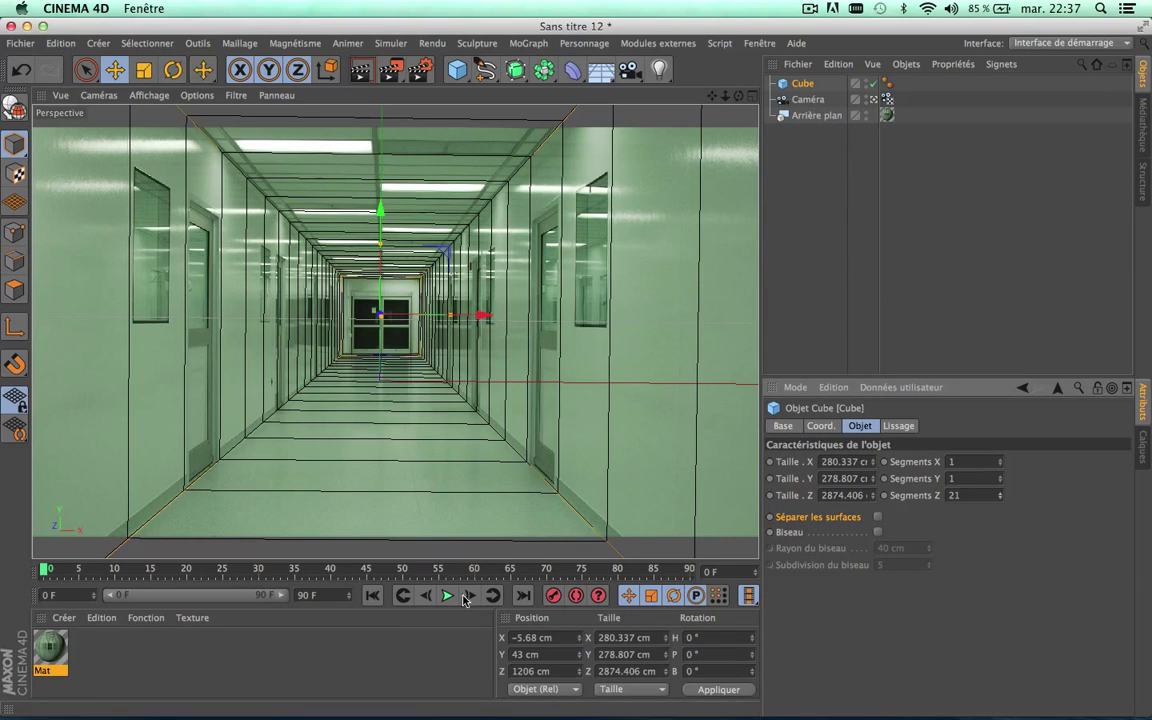
click(998, 492)
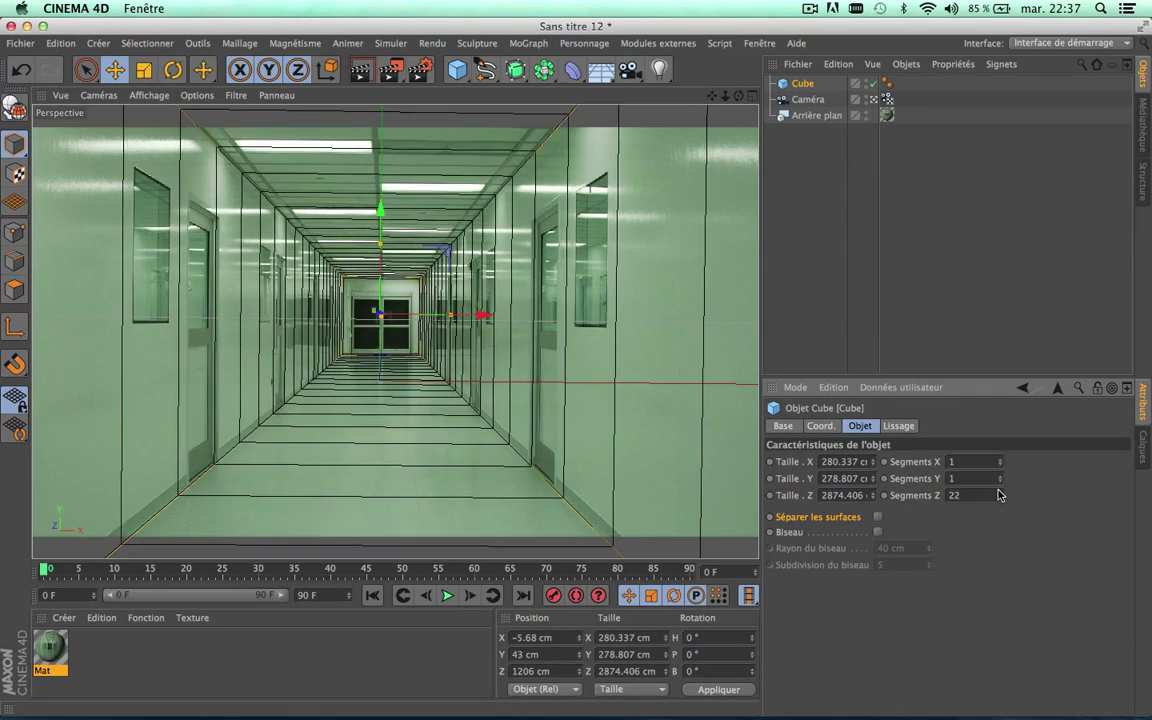
click(998, 492)
click(998, 492)
click(998, 492)
click(998, 492)
click(998, 492)
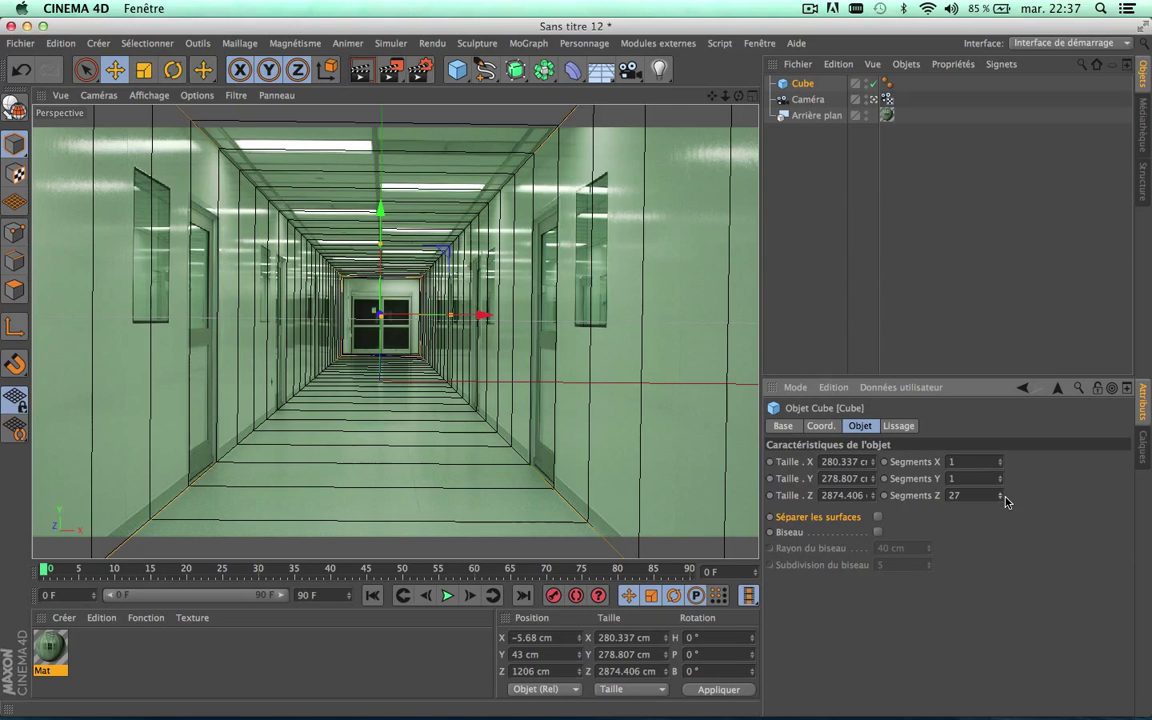
drag(997, 494, 997, 502)
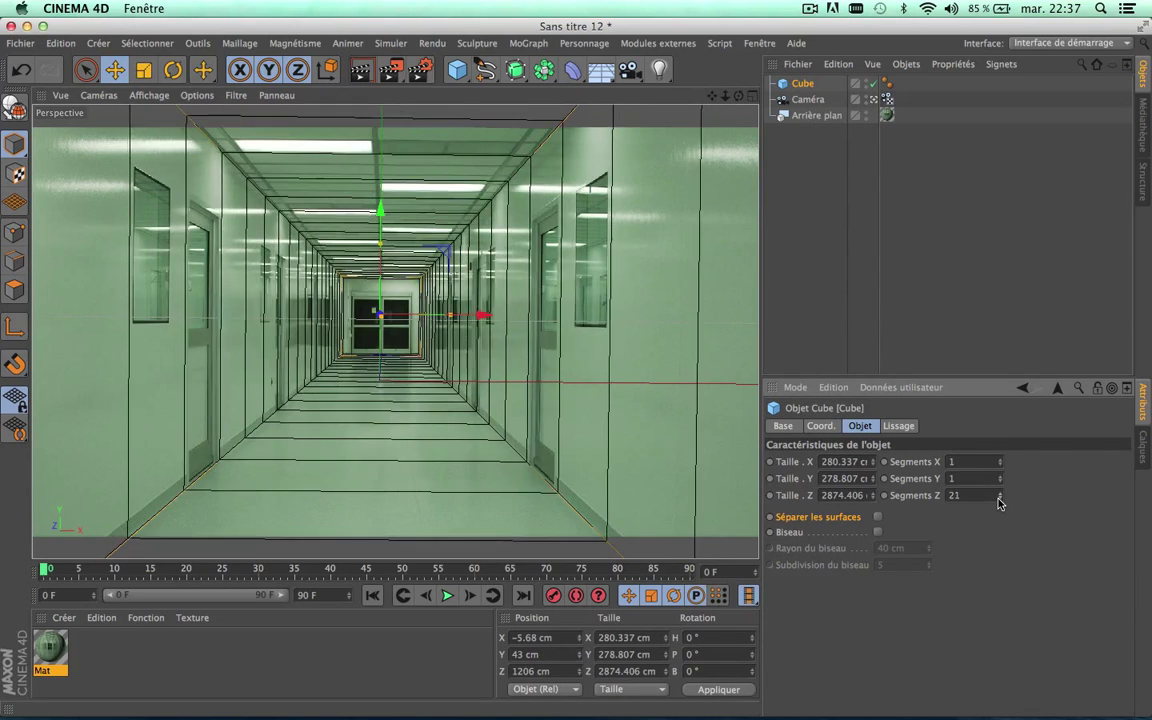
click(998, 497)
click(754, 96)
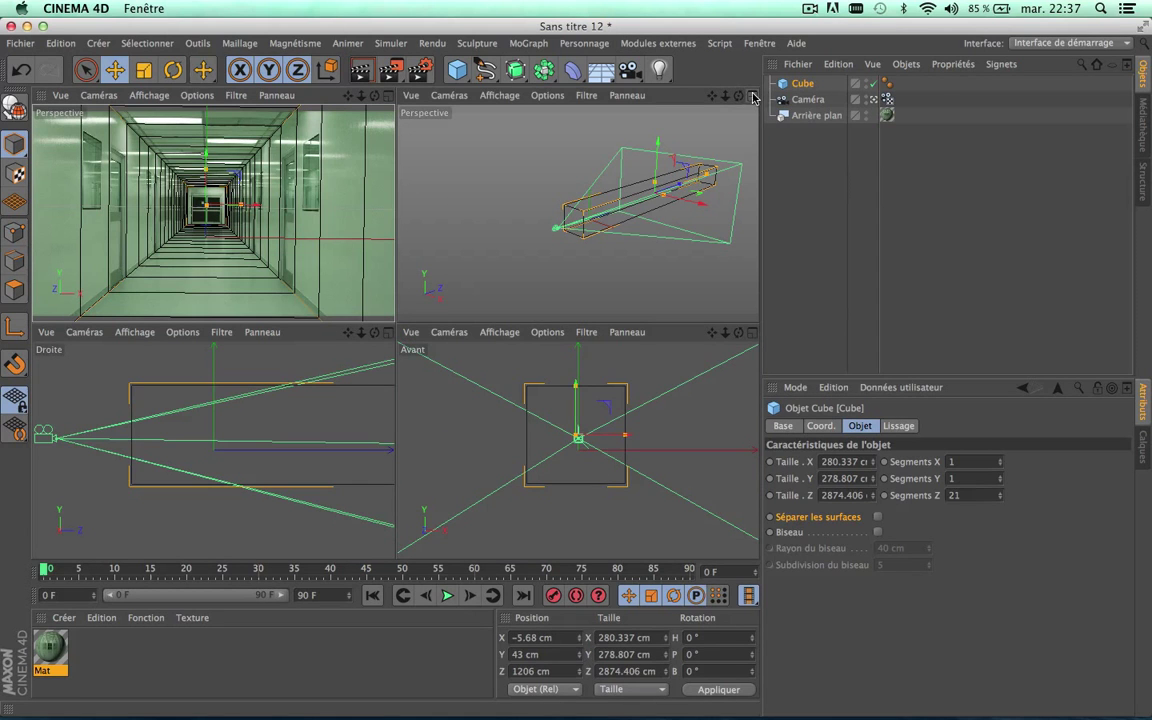
middle_click(617, 183)
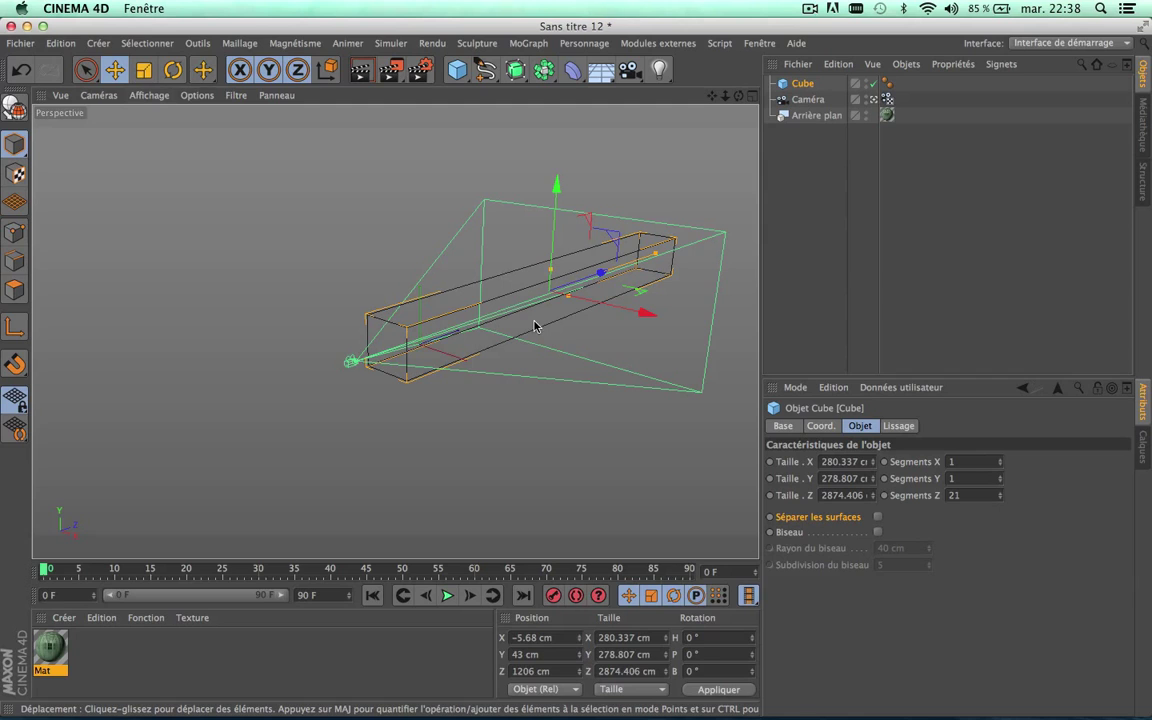
click(149, 95)
click(165, 137)
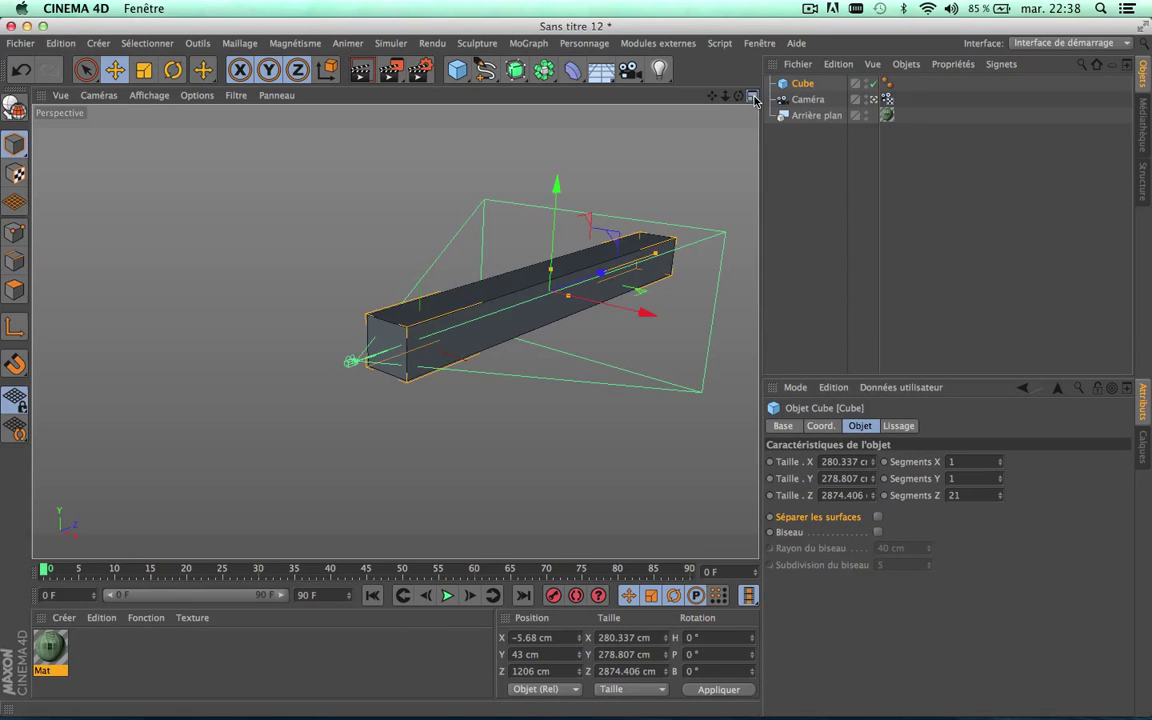
middle_click(355, 100)
middle_click(355, 98)
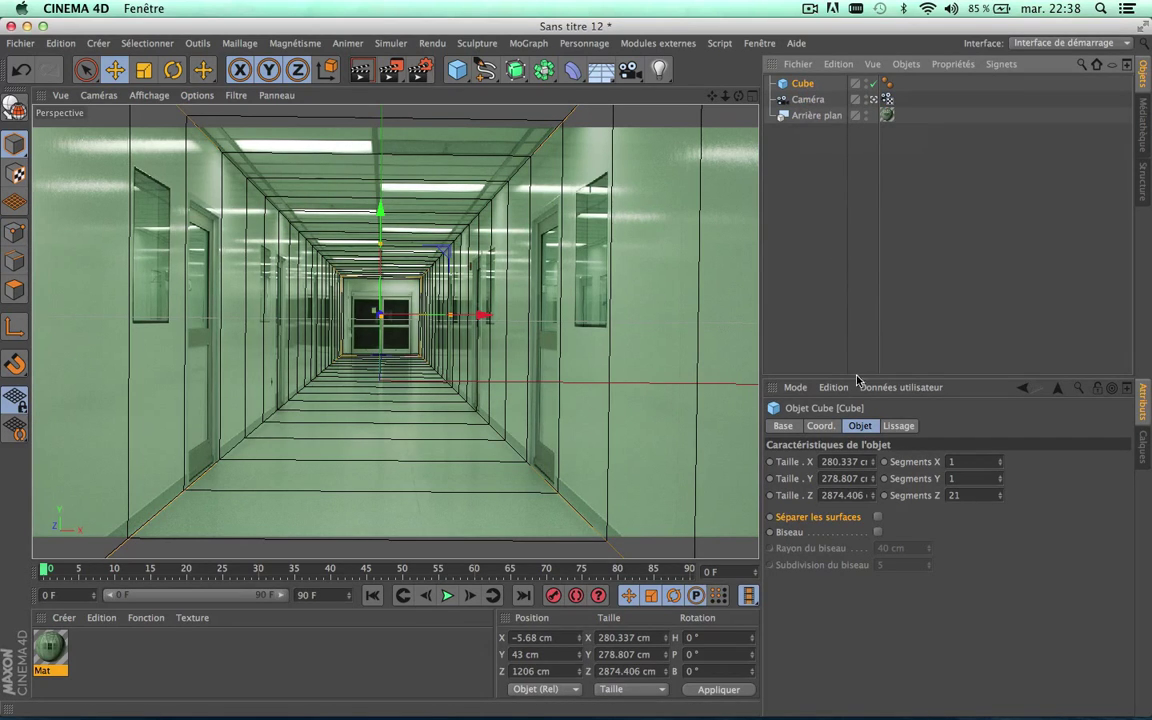
- Make the Cube an editable polygon object and switch to Polygons mode
click(892, 267)
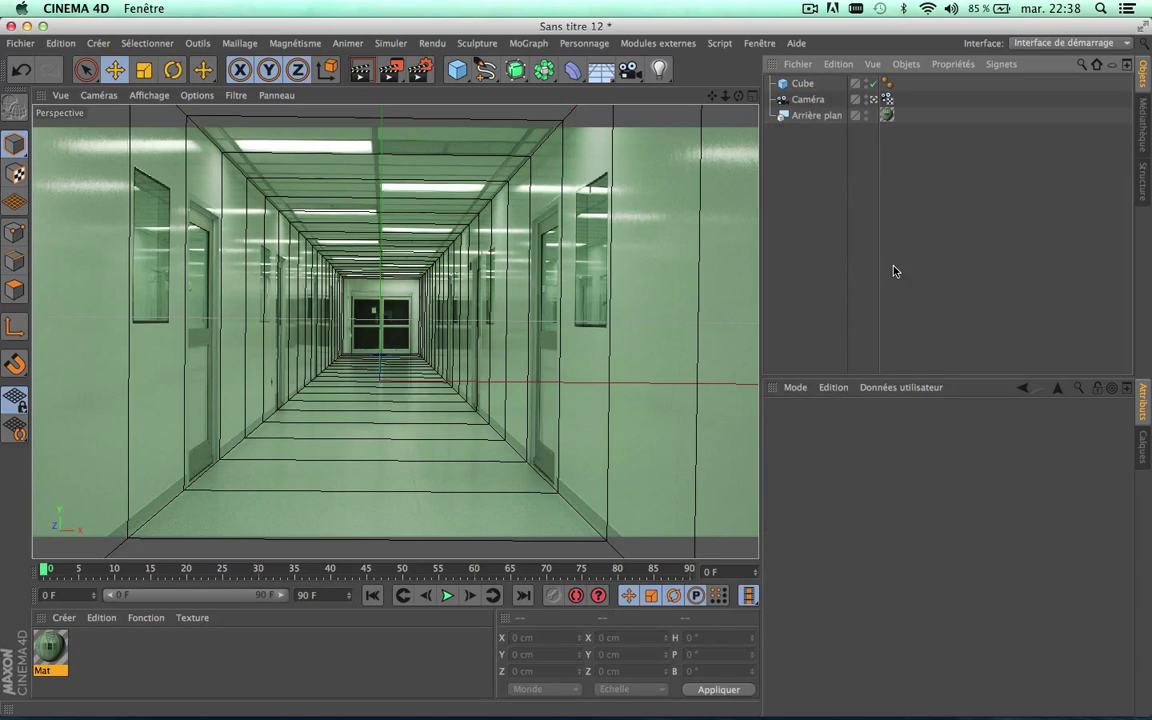
click(802, 83)
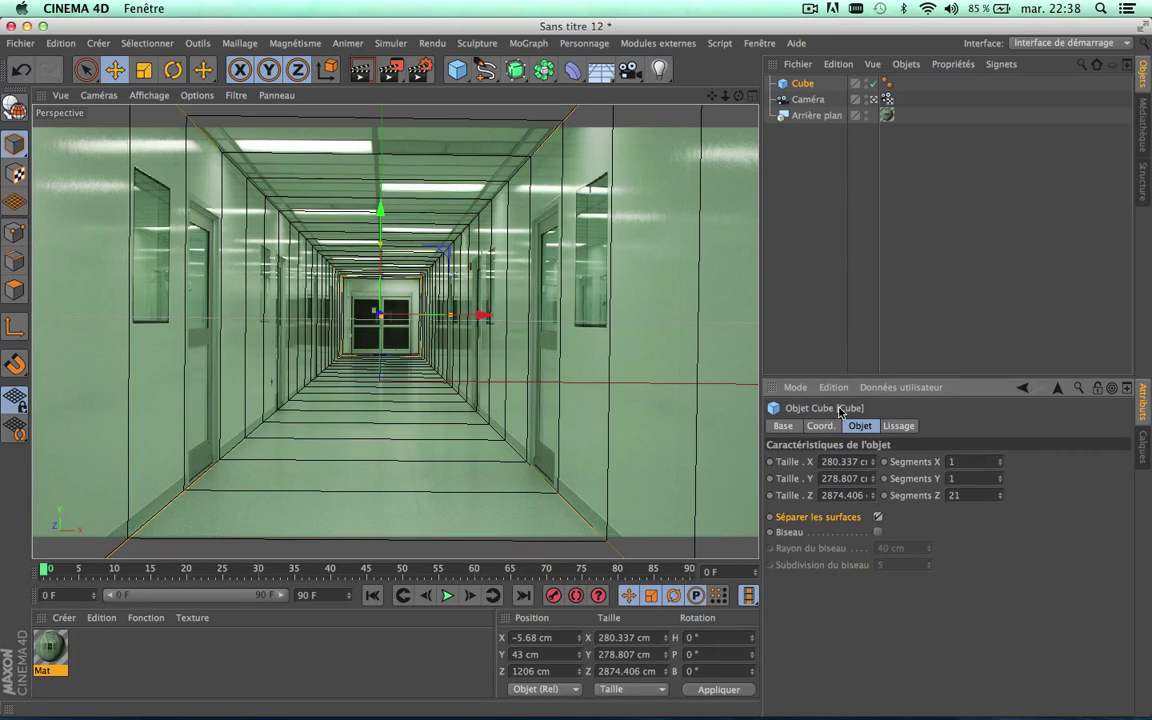
click(813, 283)
click(802, 83)
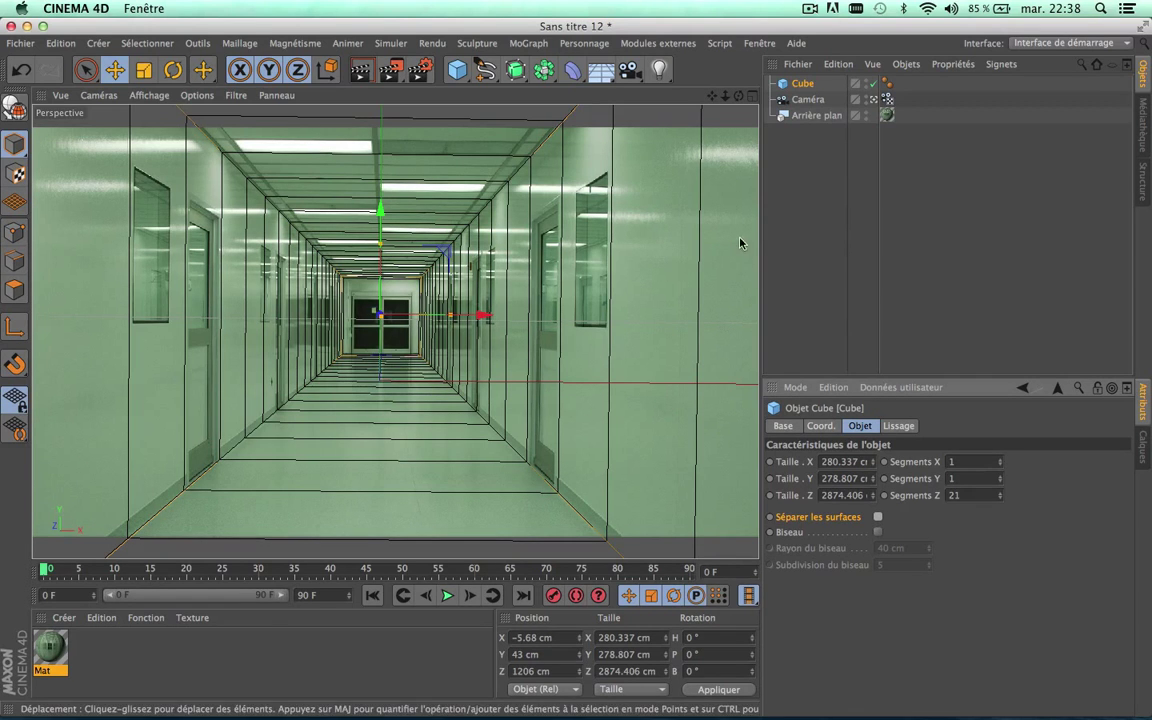
click(17, 104)
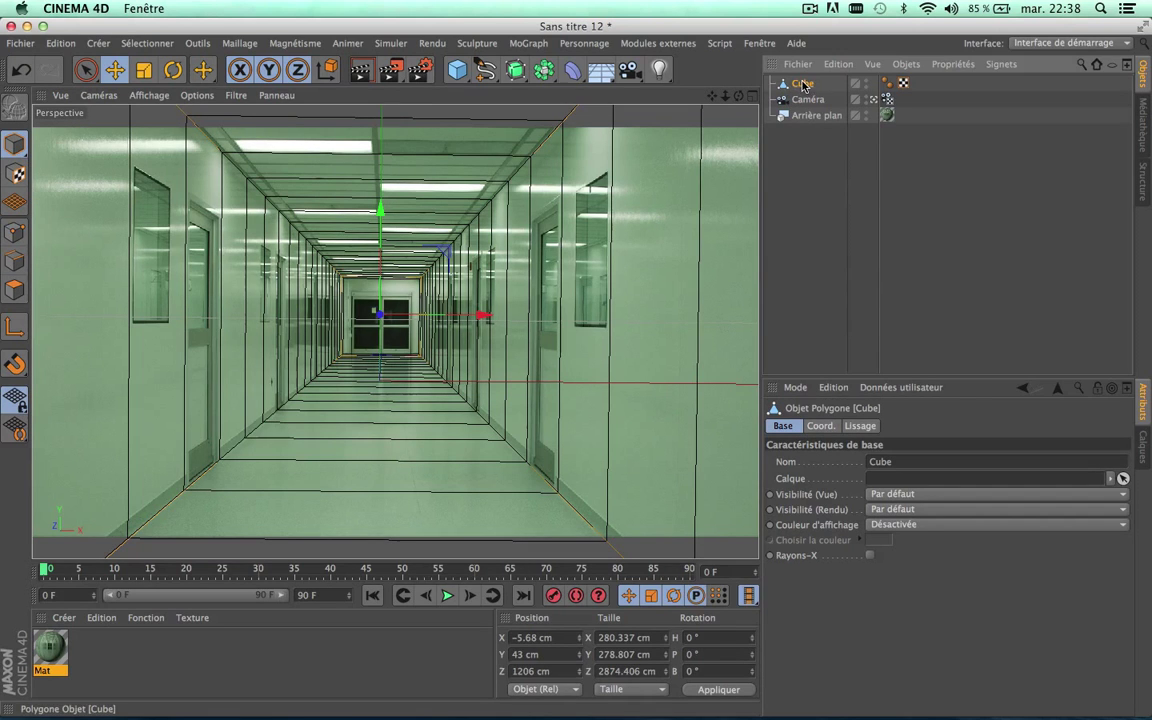
click(15, 287)
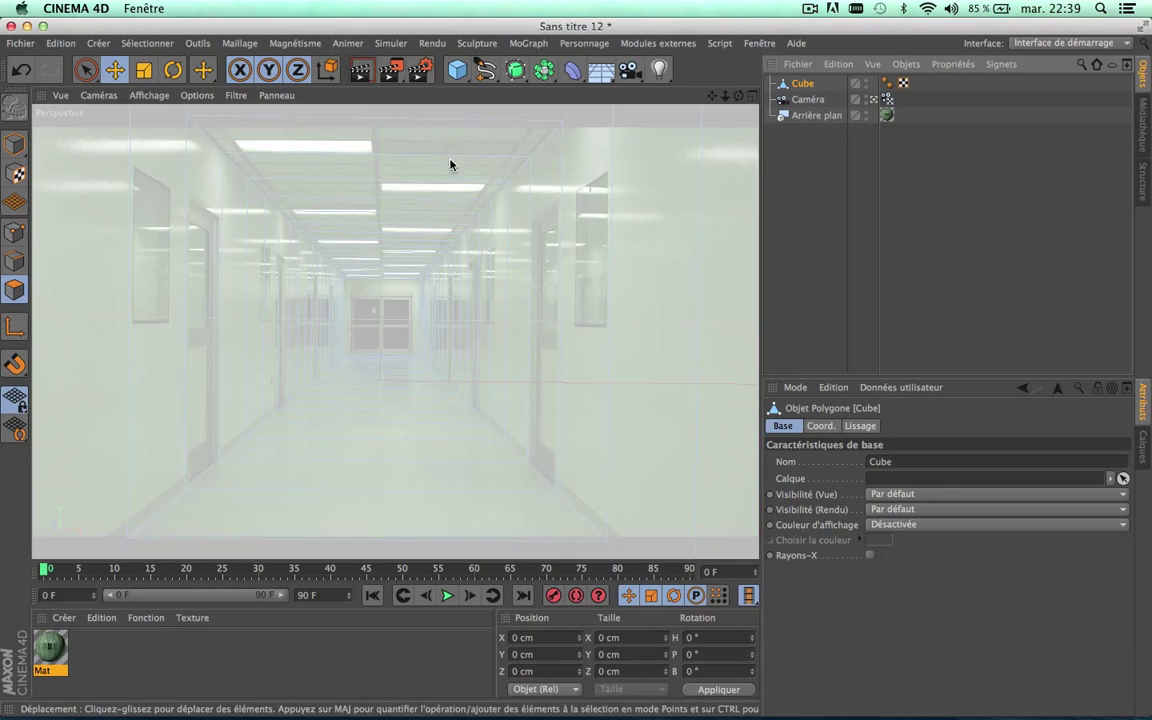
- From the four-view layout, maximise the outside Perspective viewport and zoom in on the box
key(F5)
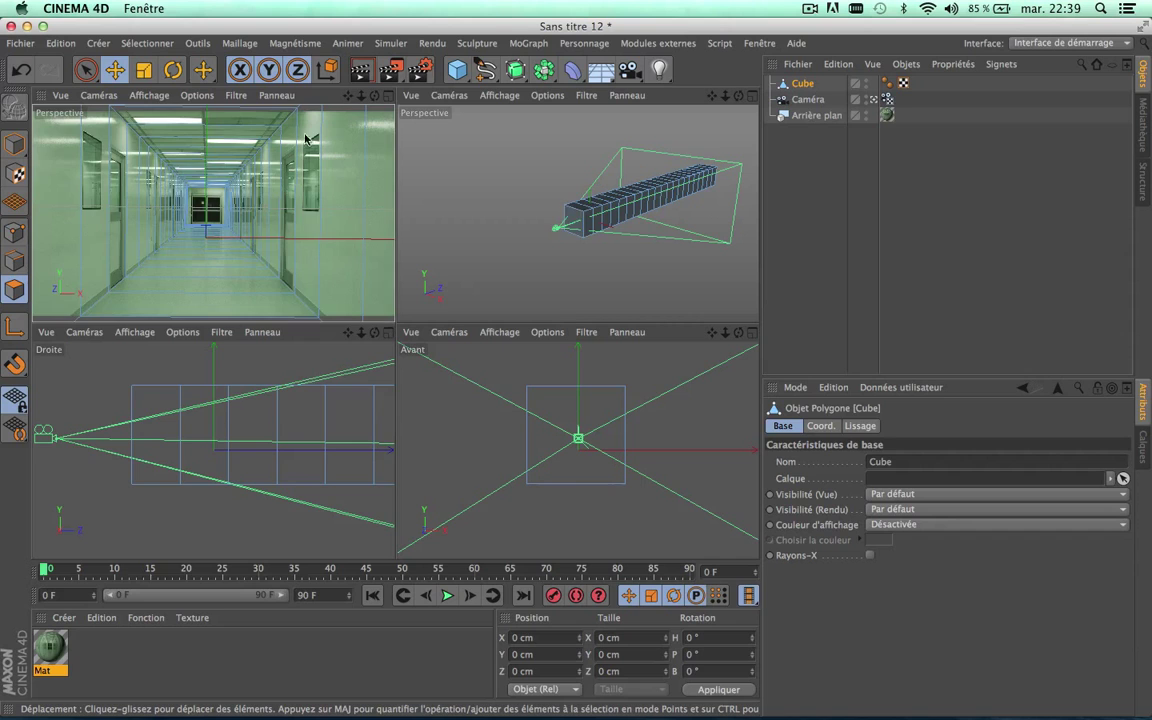
click(217, 222)
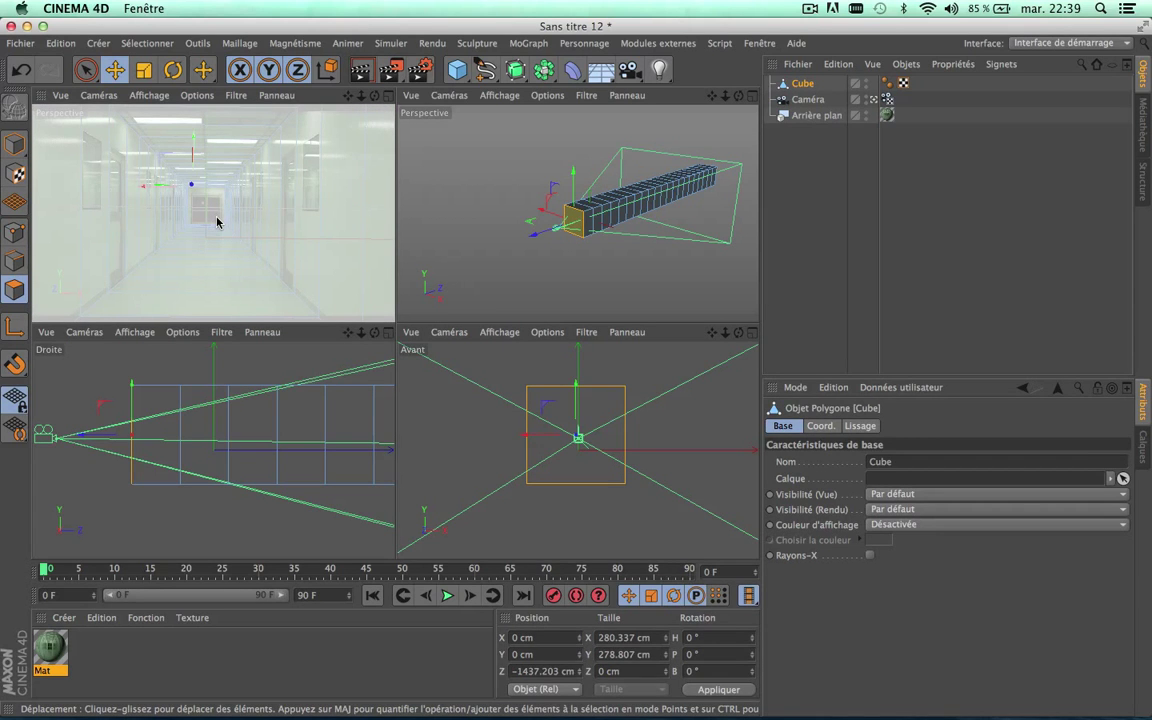
click(217, 222)
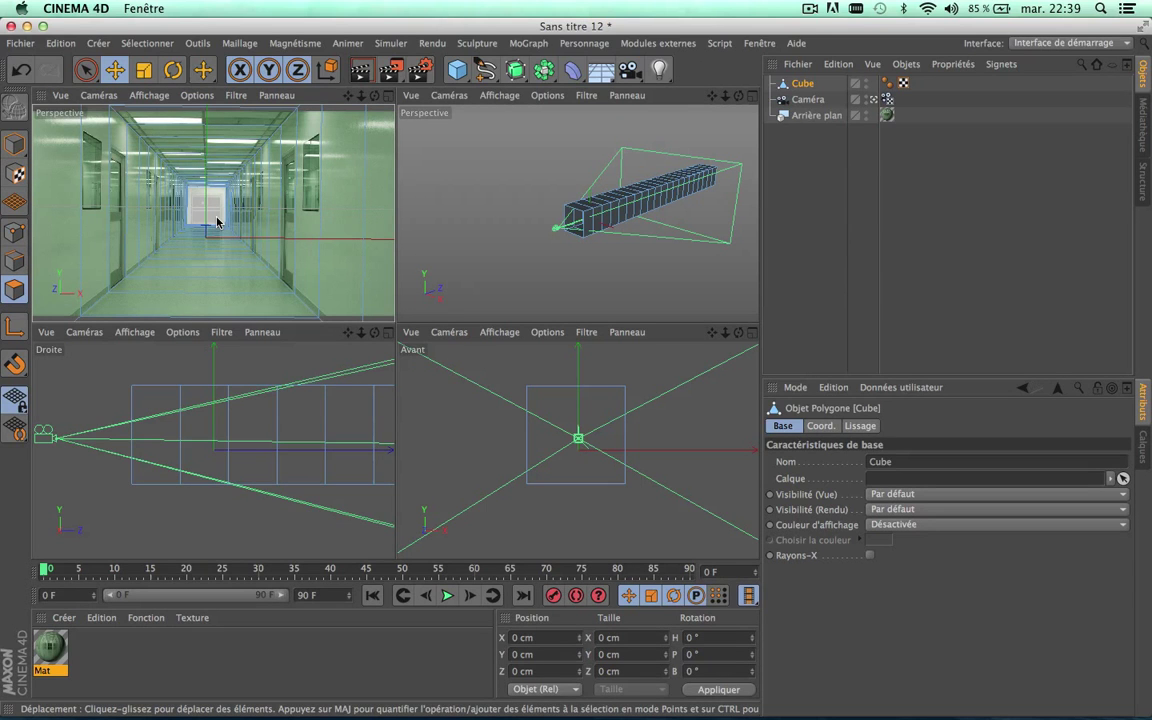
middle_click(217, 222)
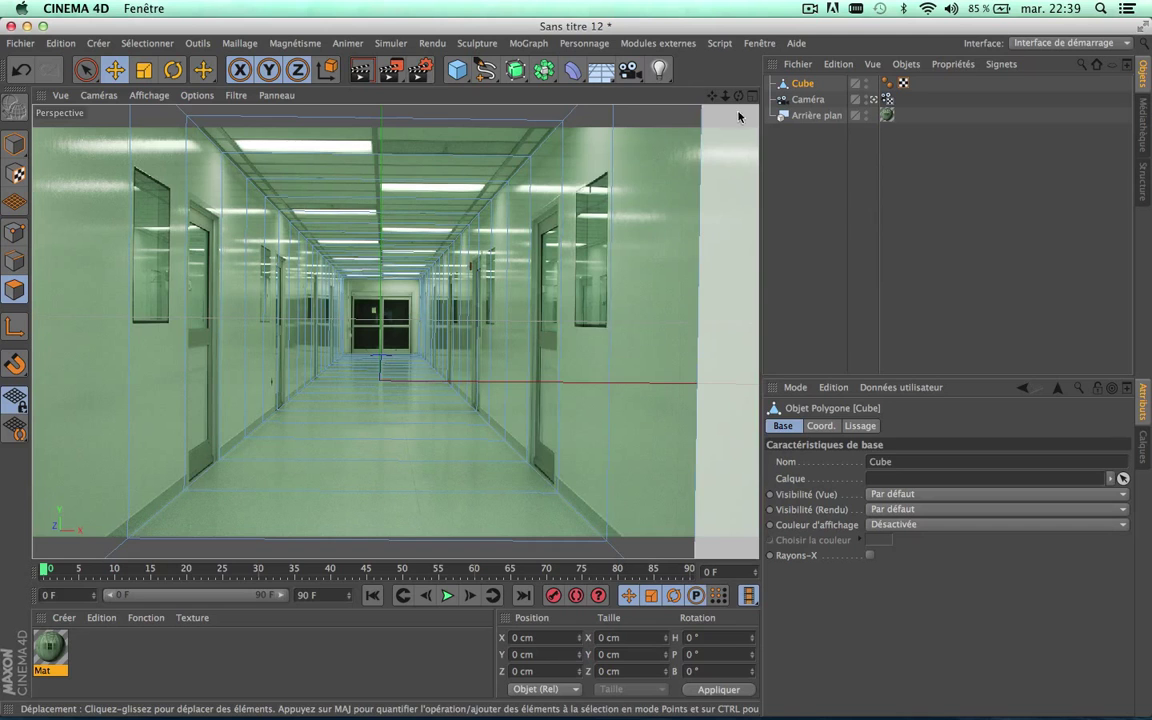
middle_click(730, 120)
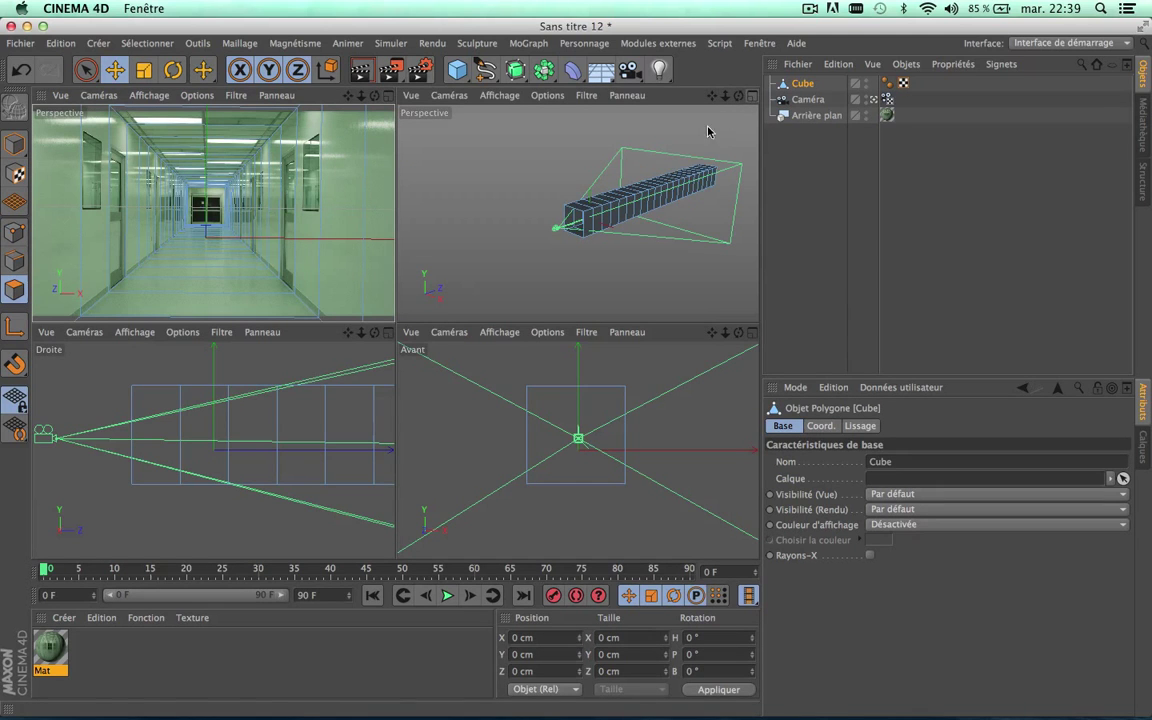
click(754, 101)
scroll(470, 325, up, 3)
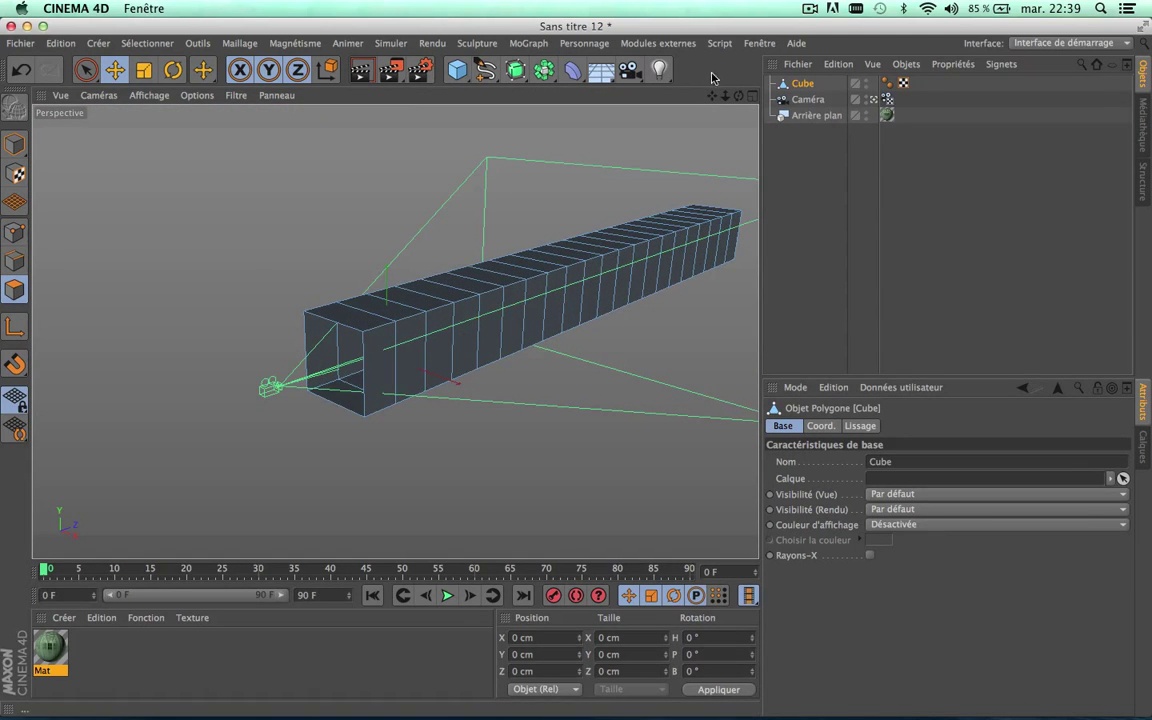
- Brush-select the long side wall's polygons and Scission them into a second Cube object
drag(712, 95, 637, 92)
click(100, 95)
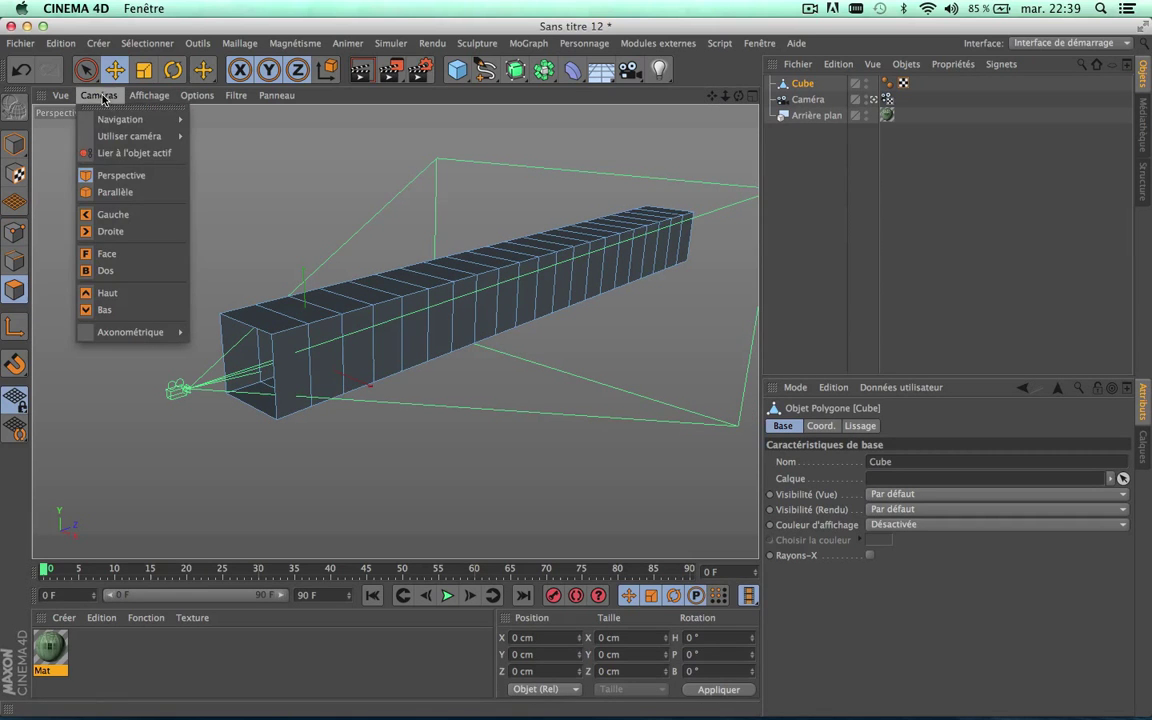
click(121, 175)
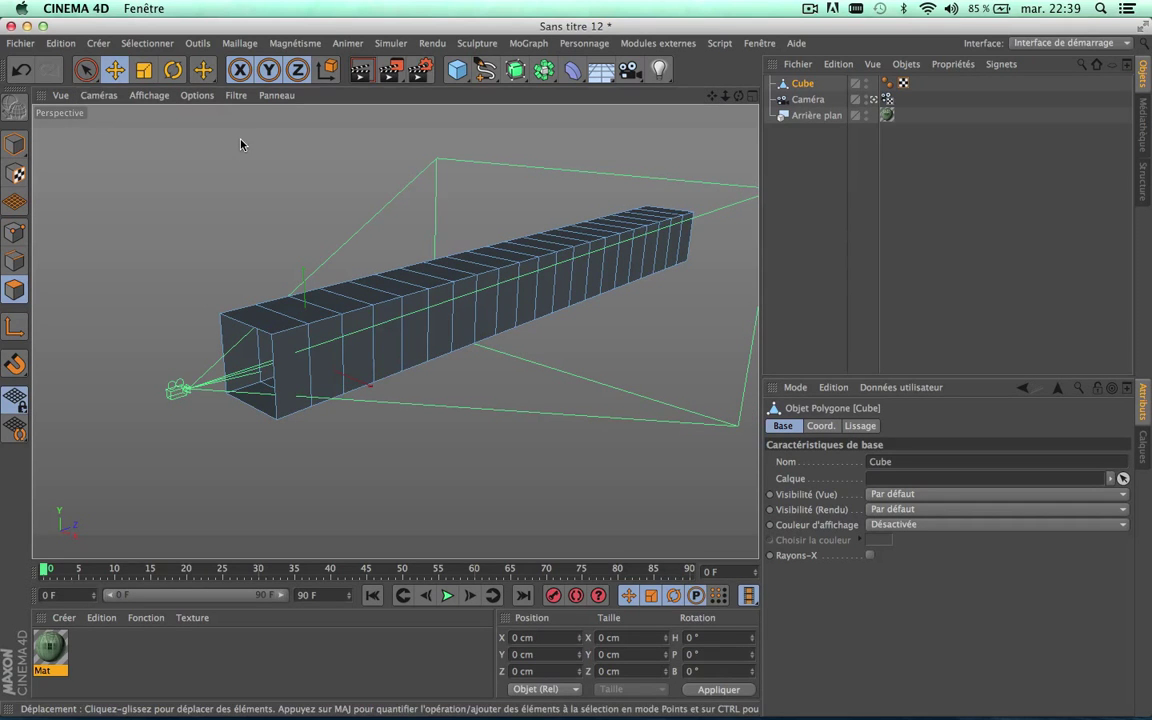
click(296, 361)
key(ctrl+z)
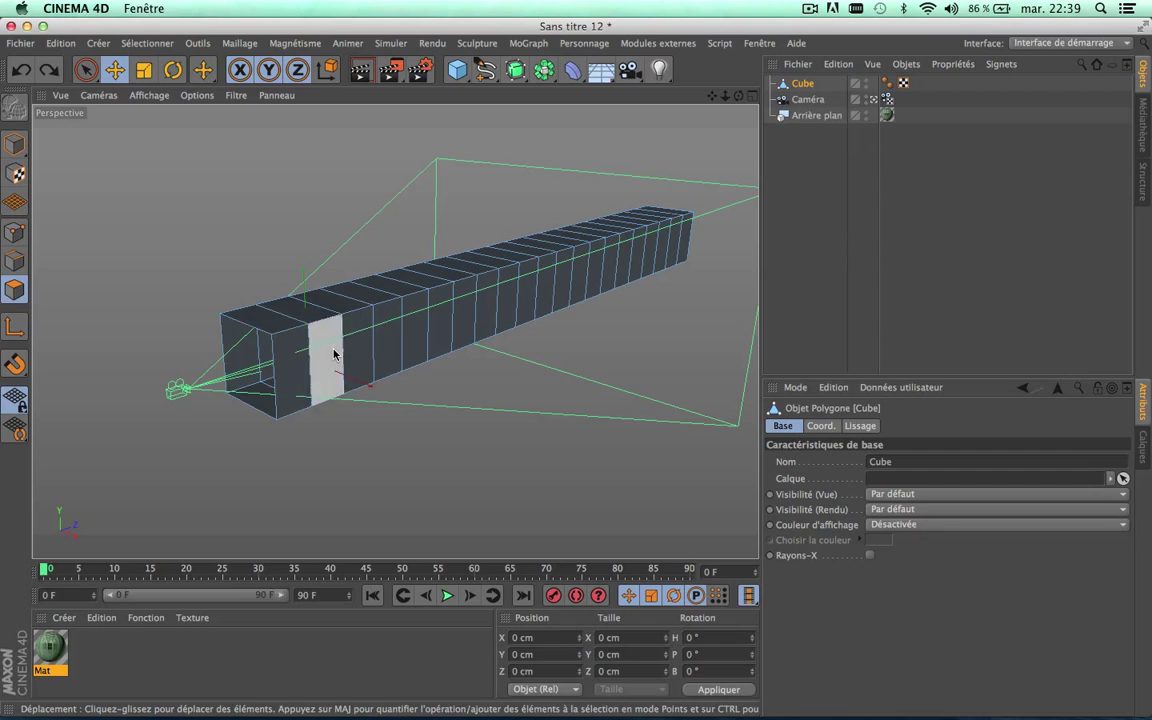
click(86, 70)
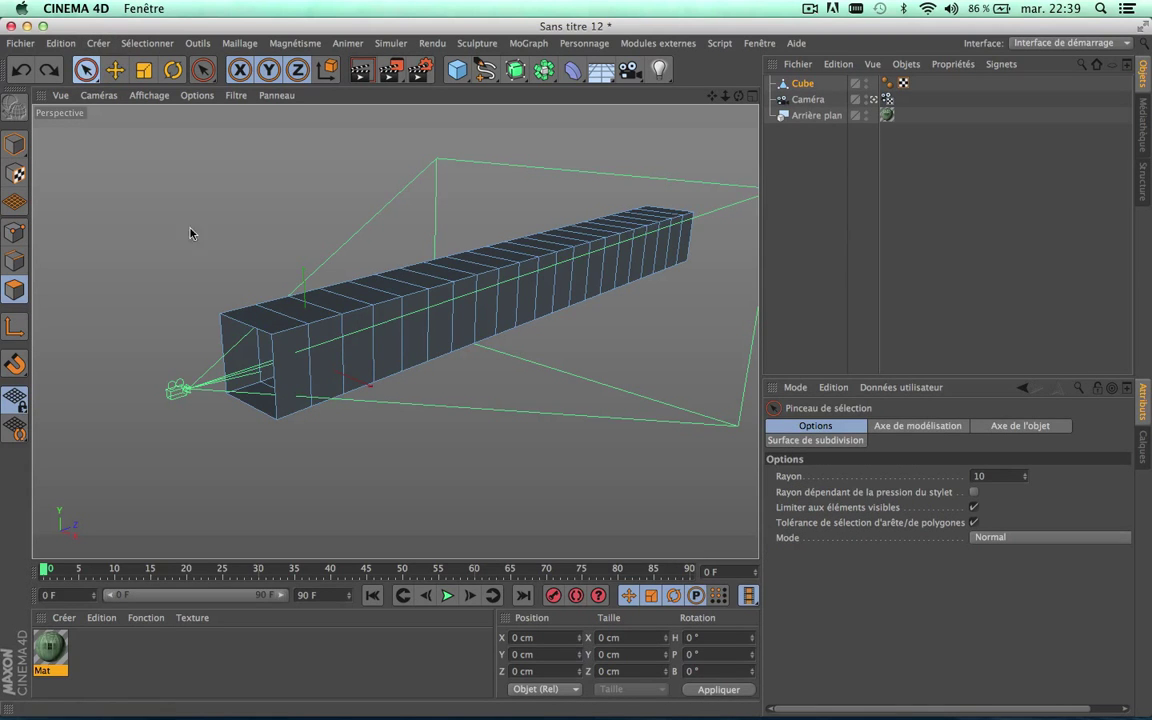
mouse_move(290, 372)
mouse_down()
mouse_move(368, 365)
mouse_move(597, 270)
mouse_move(660, 258)
mouse_move(680, 240)
mouse_up()
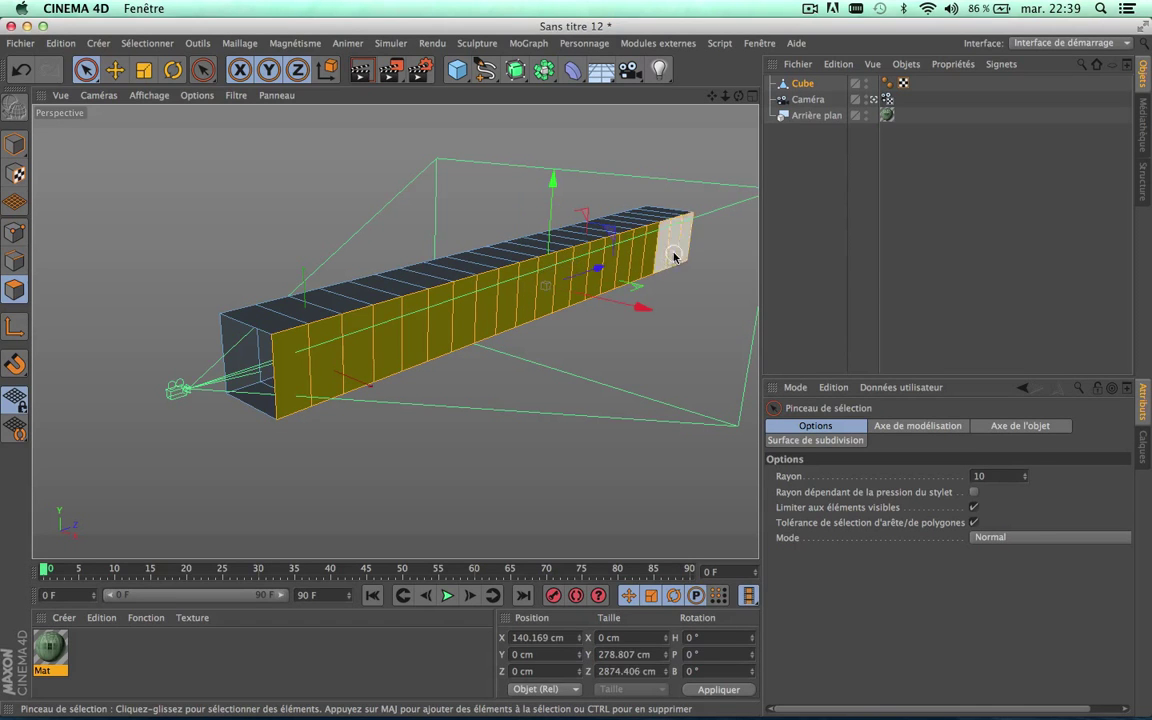
right_click(545, 290)
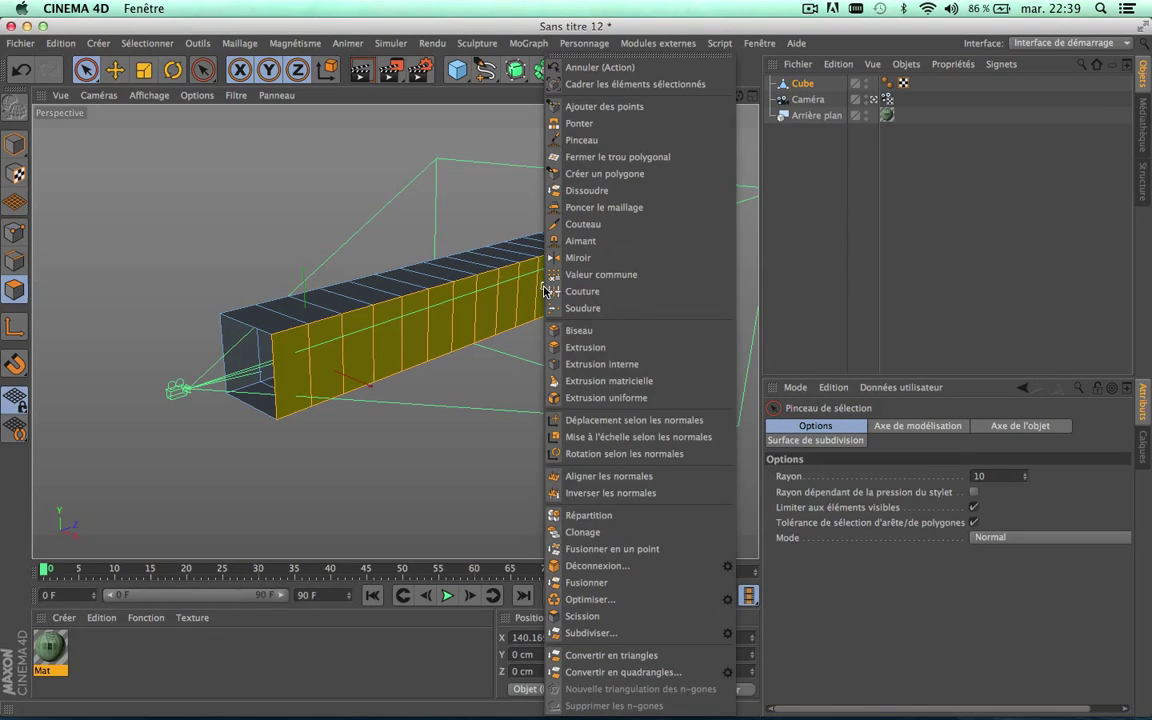
click(577, 617)
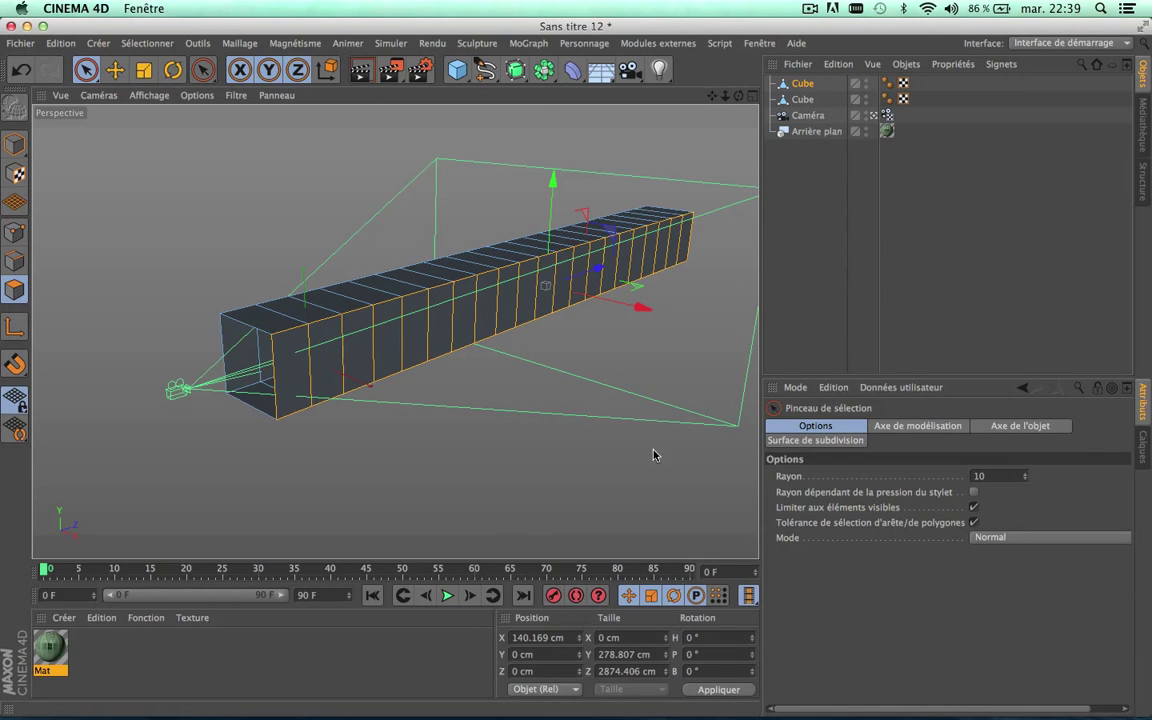
- Brush-select the ceiling polygons of the original Cube and Scission them into a third Cube
click(803, 84)
click(806, 100)
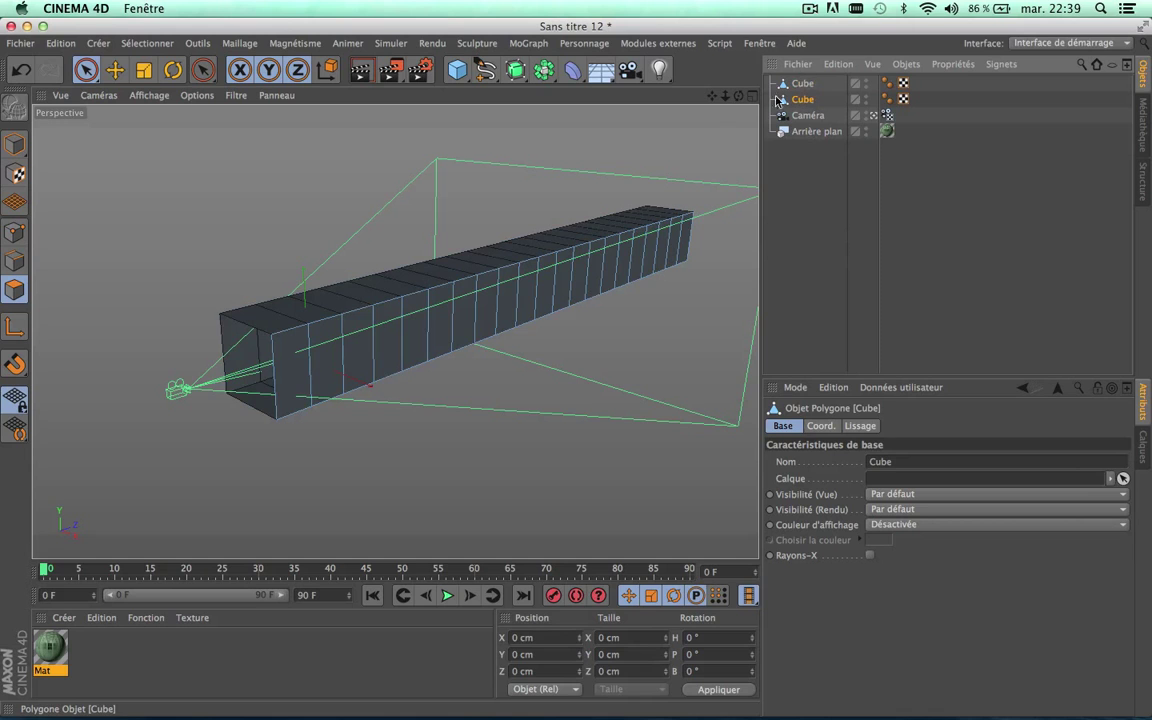
click(801, 87)
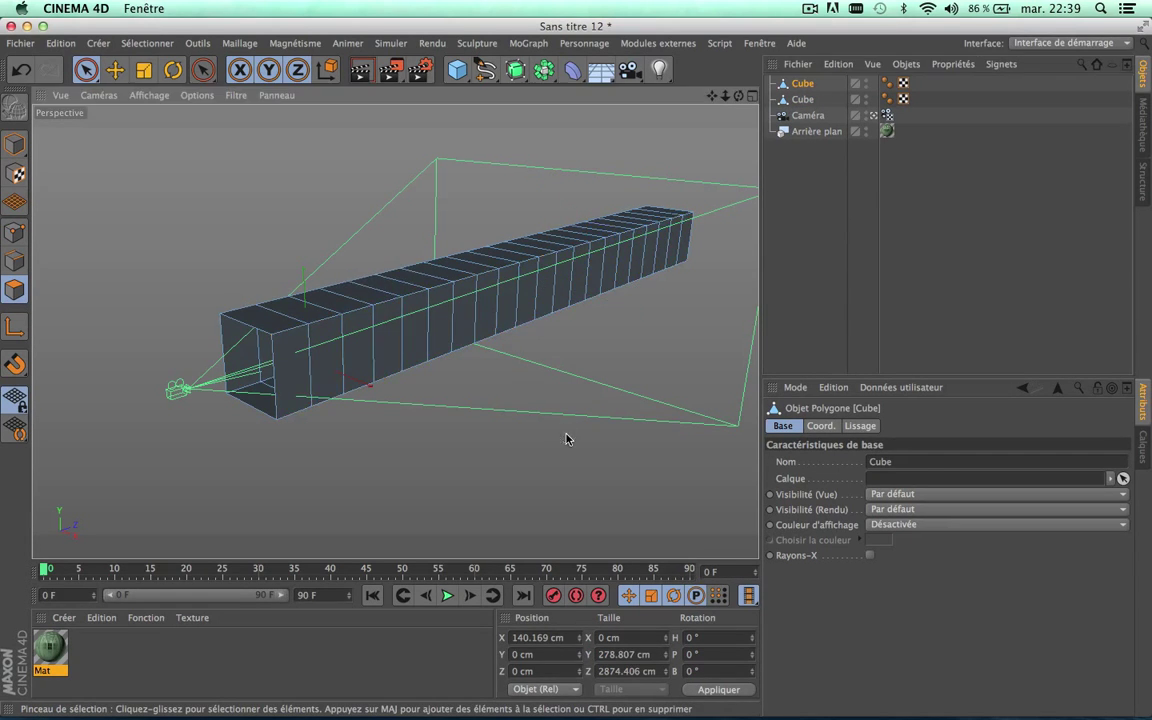
mouse_move(300, 340)
mouse_down()
mouse_move(250, 322)
mouse_move(410, 278)
mouse_move(462, 238)
mouse_move(600, 212)
mouse_move(636, 218)
mouse_move(617, 219)
mouse_up()
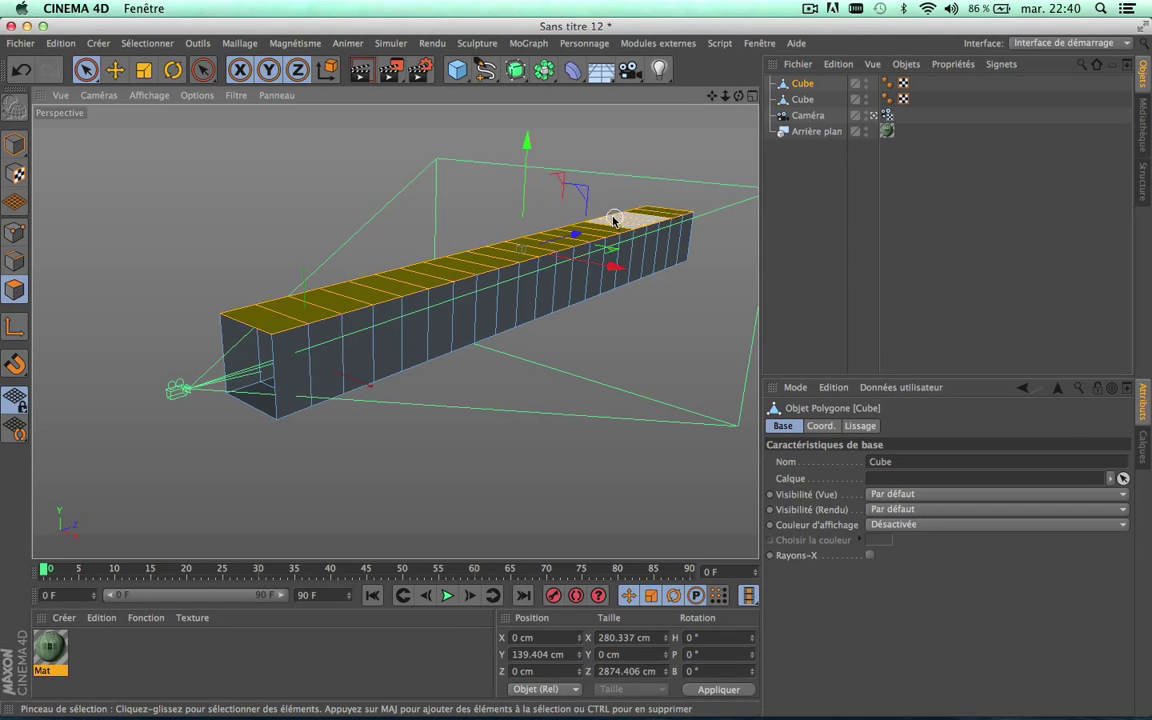
right_click(609, 225)
click(647, 624)
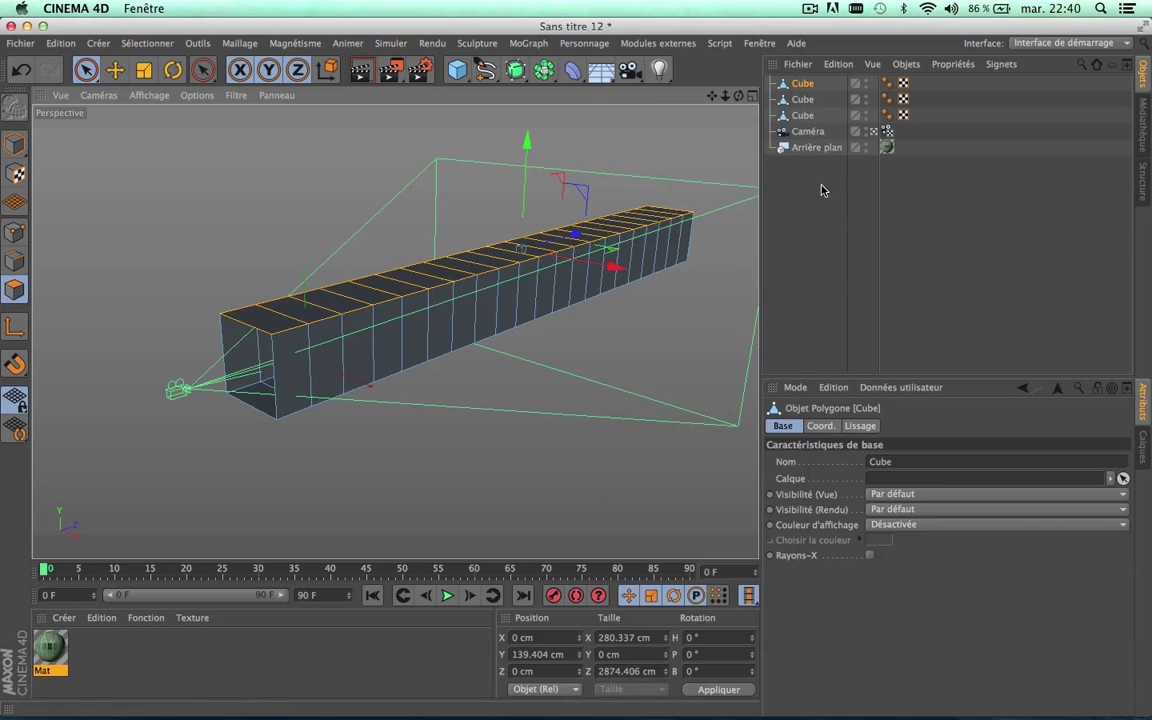
- Inspect the three Cube pieces in the Object Manager, four-view layout and camera view
click(804, 100)
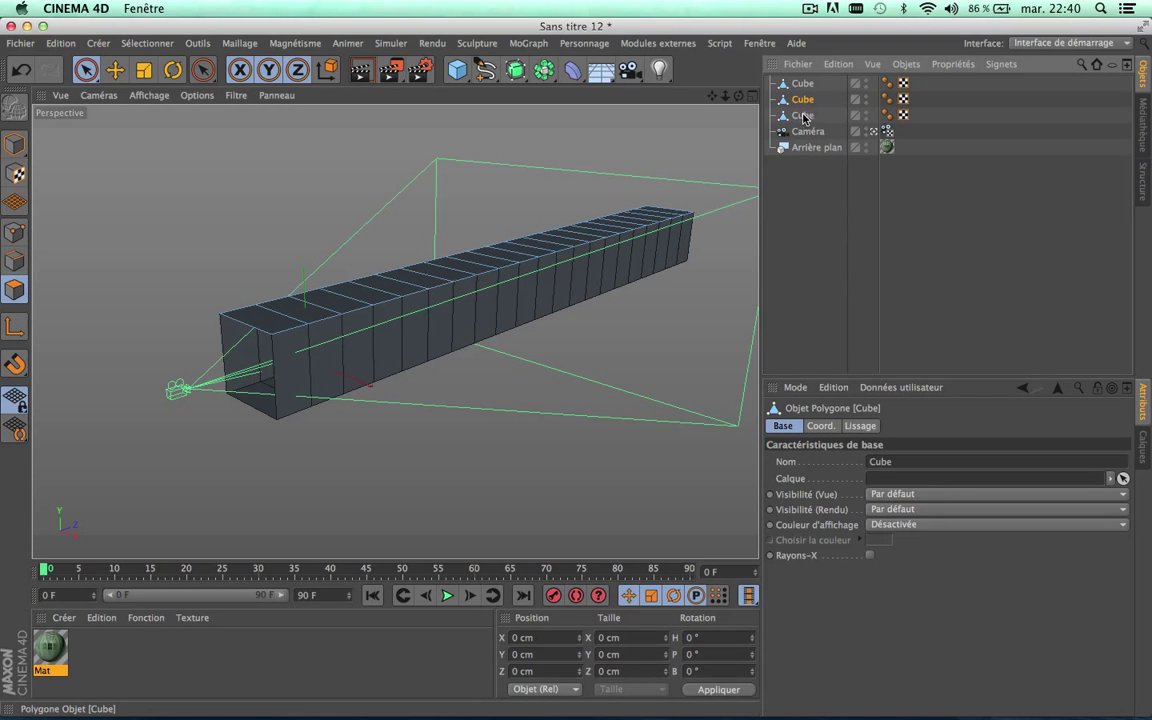
click(804, 116)
click(805, 84)
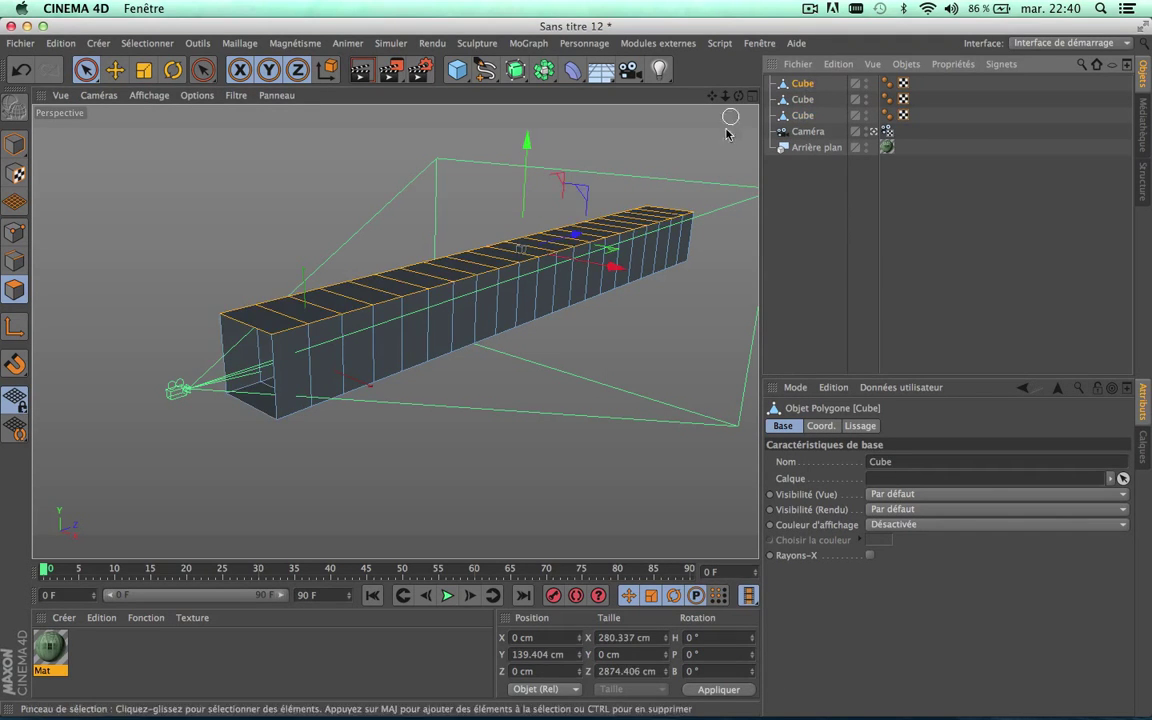
click(804, 100)
click(804, 116)
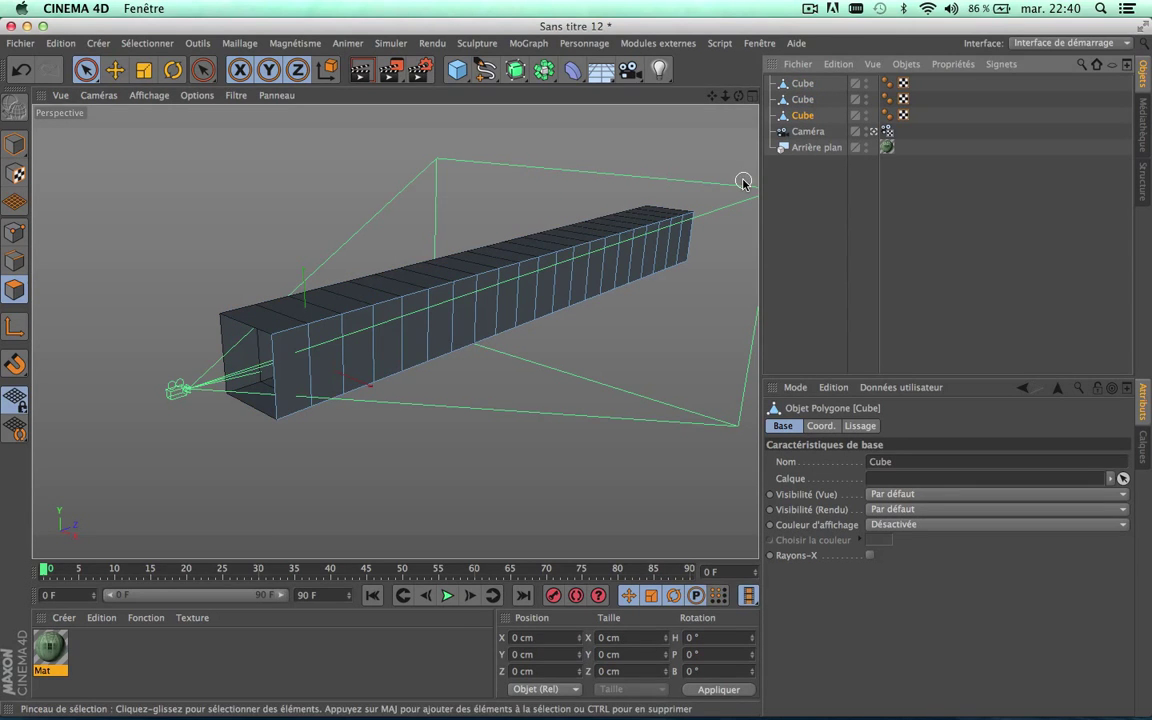
key(F5)
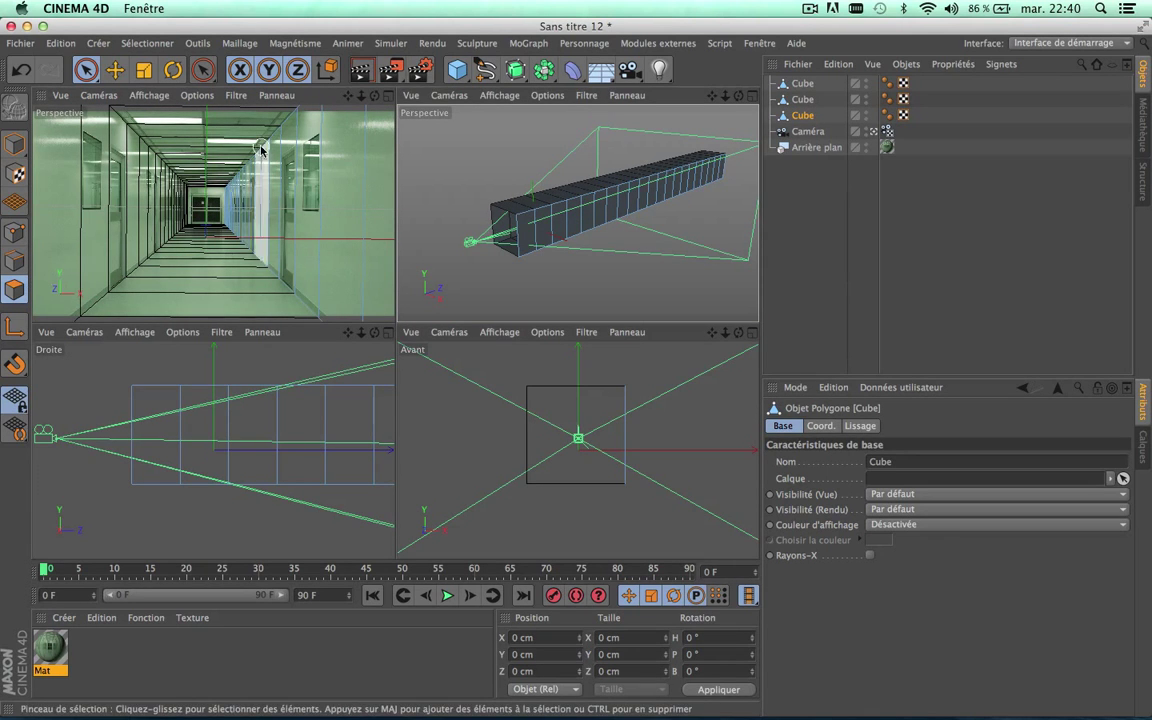
key(F1)
click(803, 84)
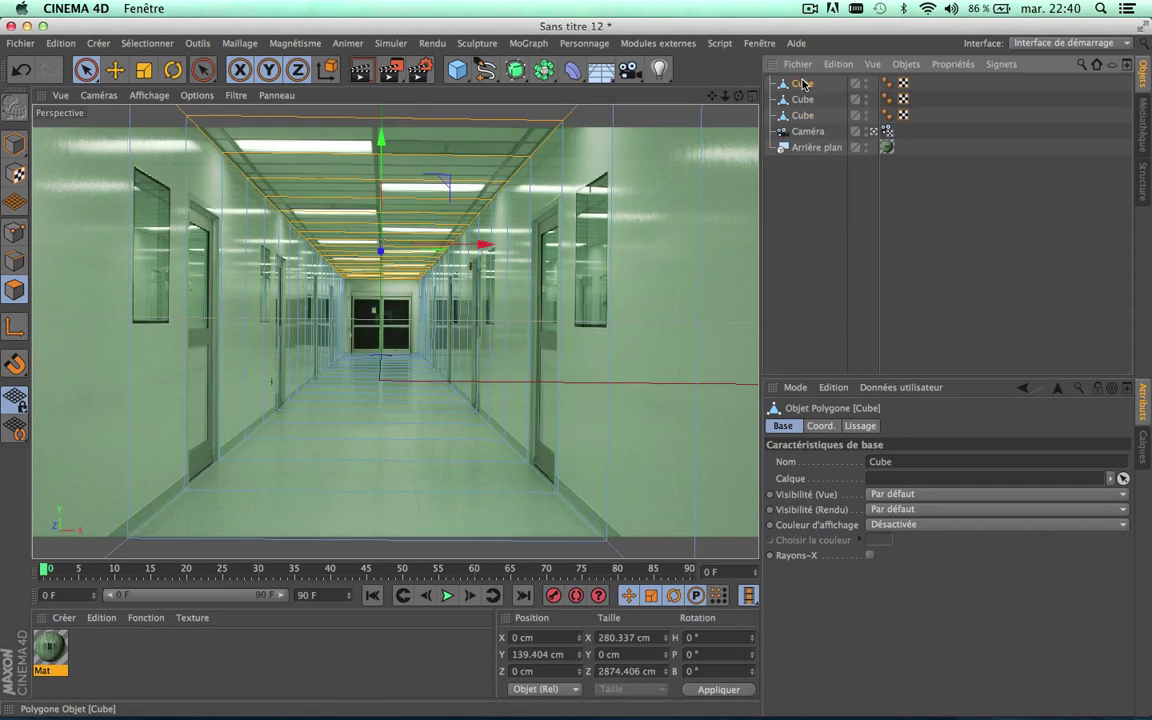
click(383, 318)
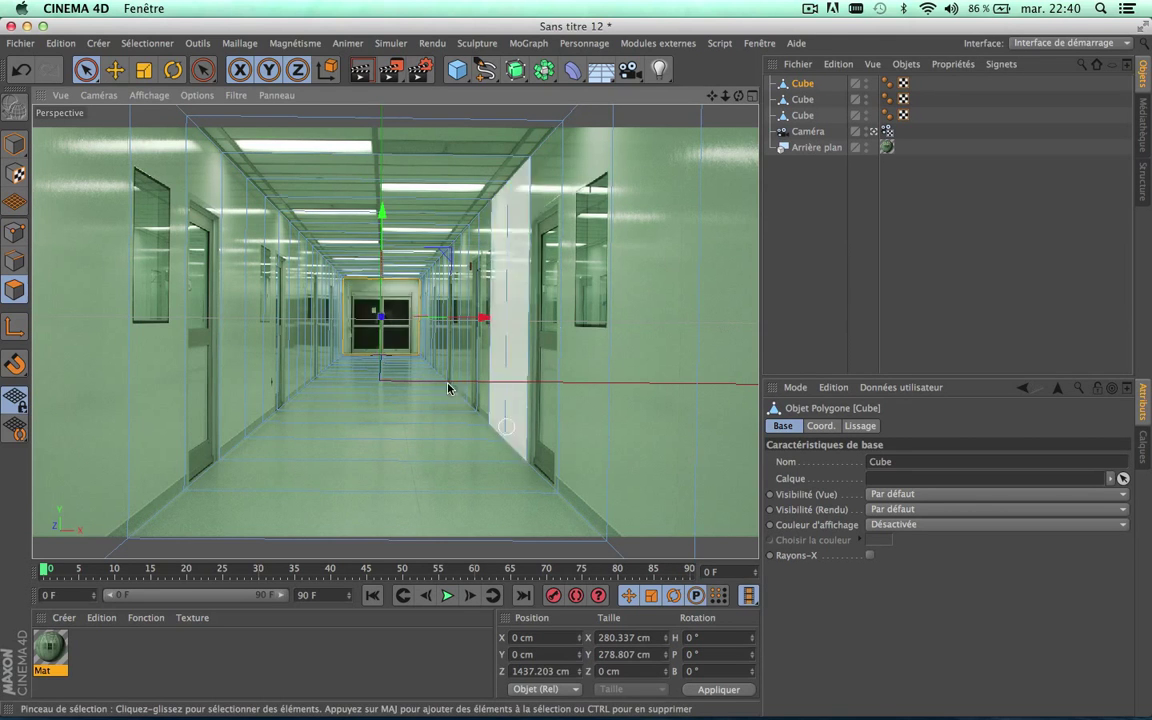
click(801, 215)
- Undo the ceiling and wall splits with Ctrl+Z, leaving one corridor Cube
key(ctrl+z)
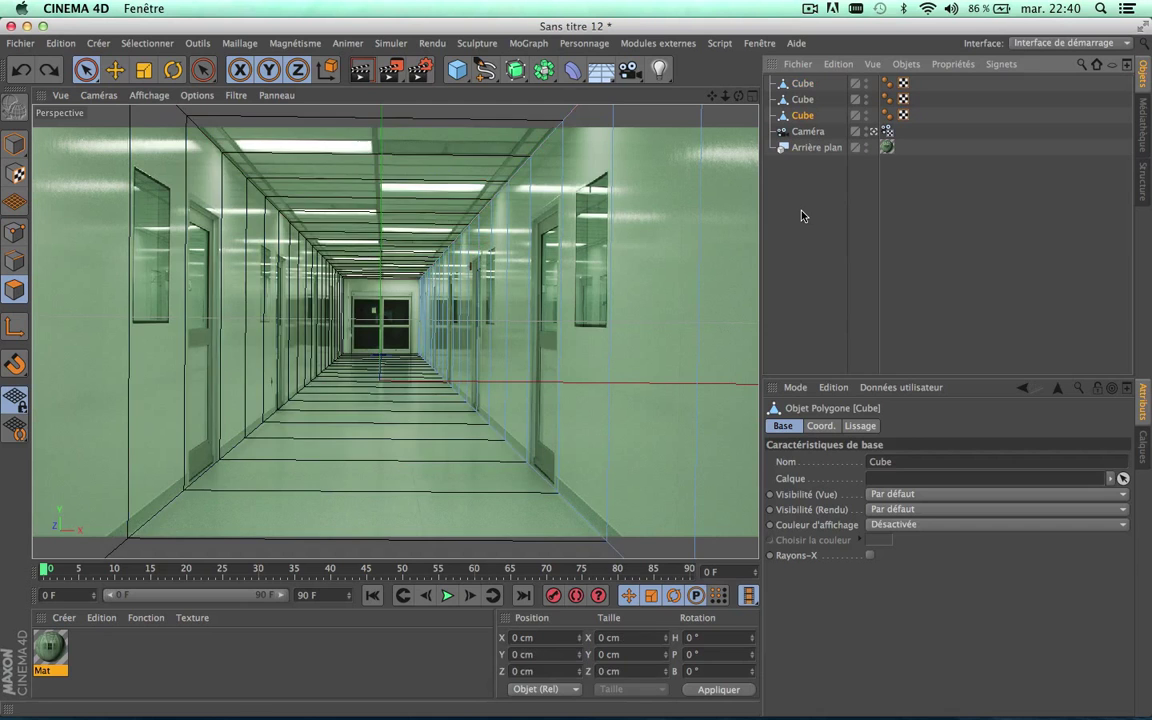
key(ctrl+z)
key(ctrl+z)
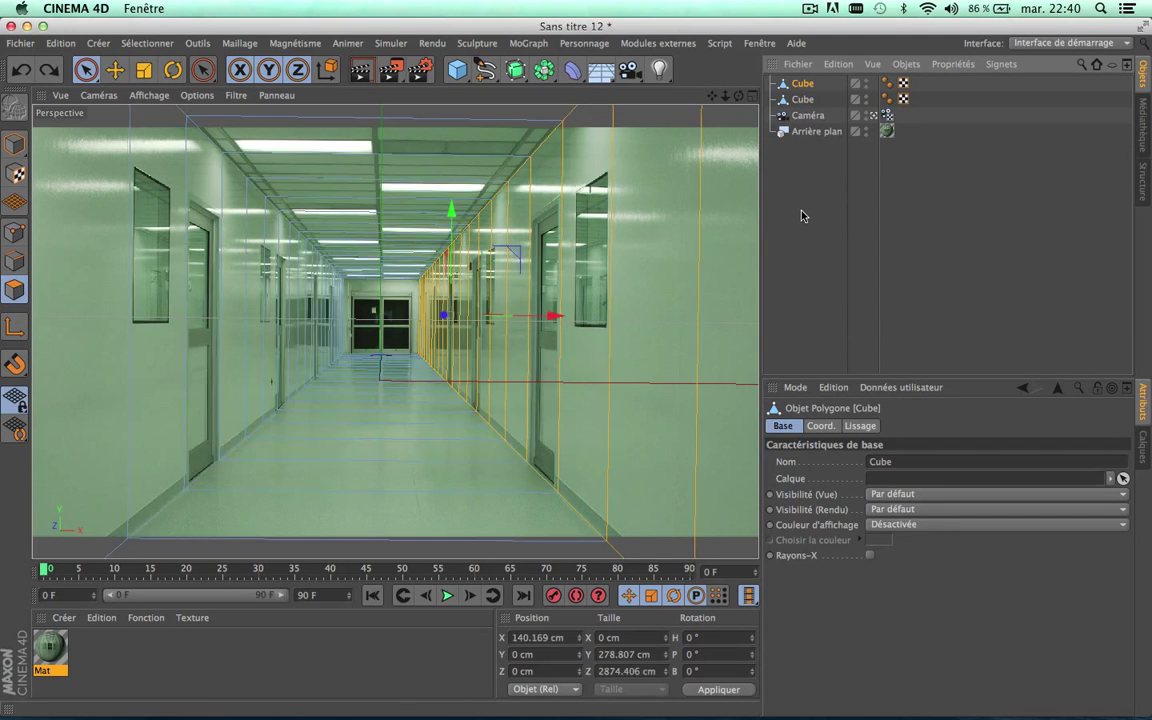
key(ctrl+z)
key(ctrl+z)
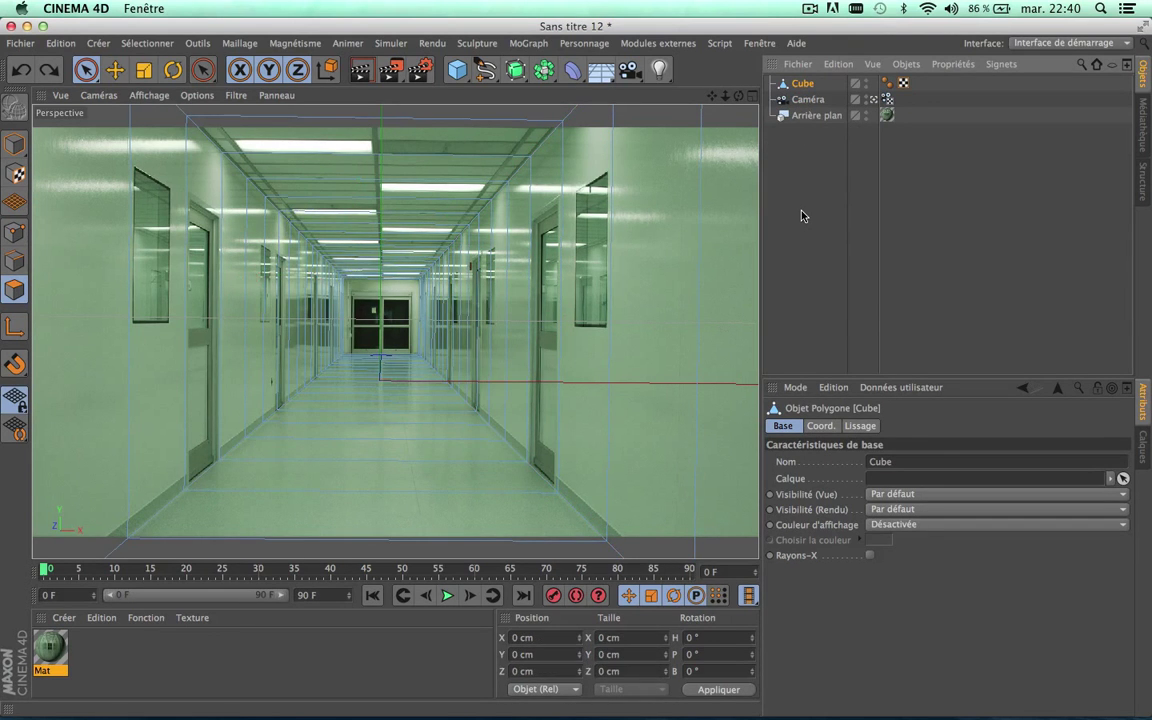
key(ctrl+z)
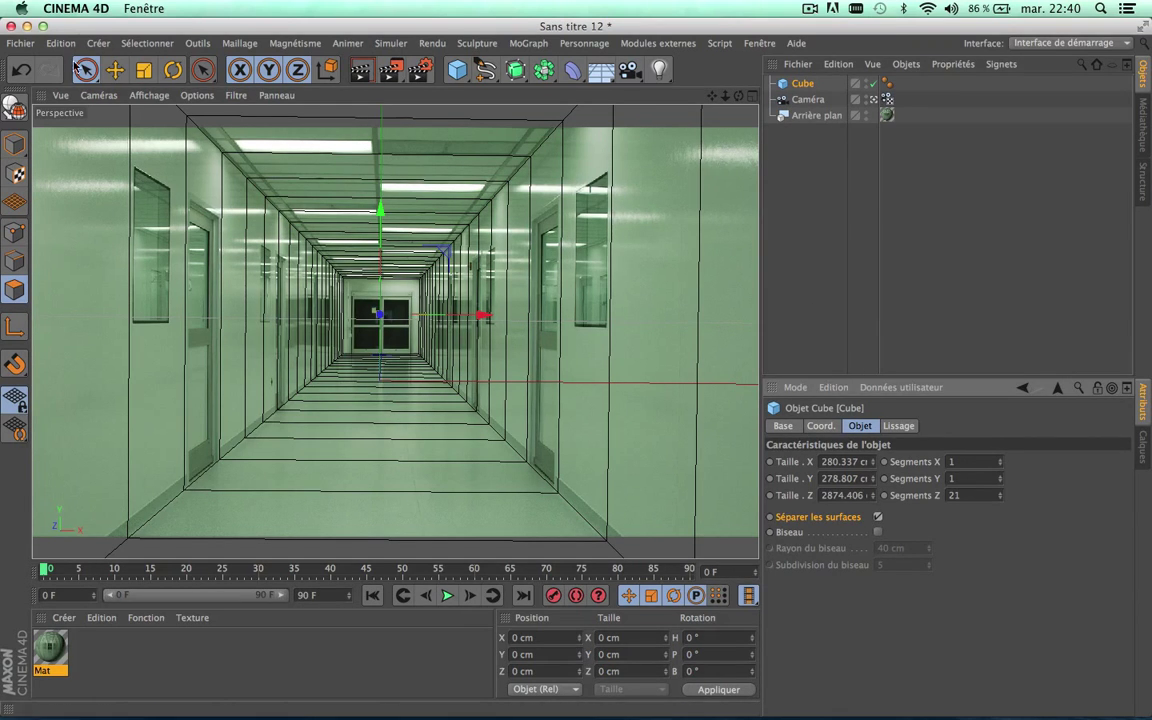
- Make the Cube editable with Séparer les surfaces on and expand it to show Face 1 to Face 6
click(15, 110)
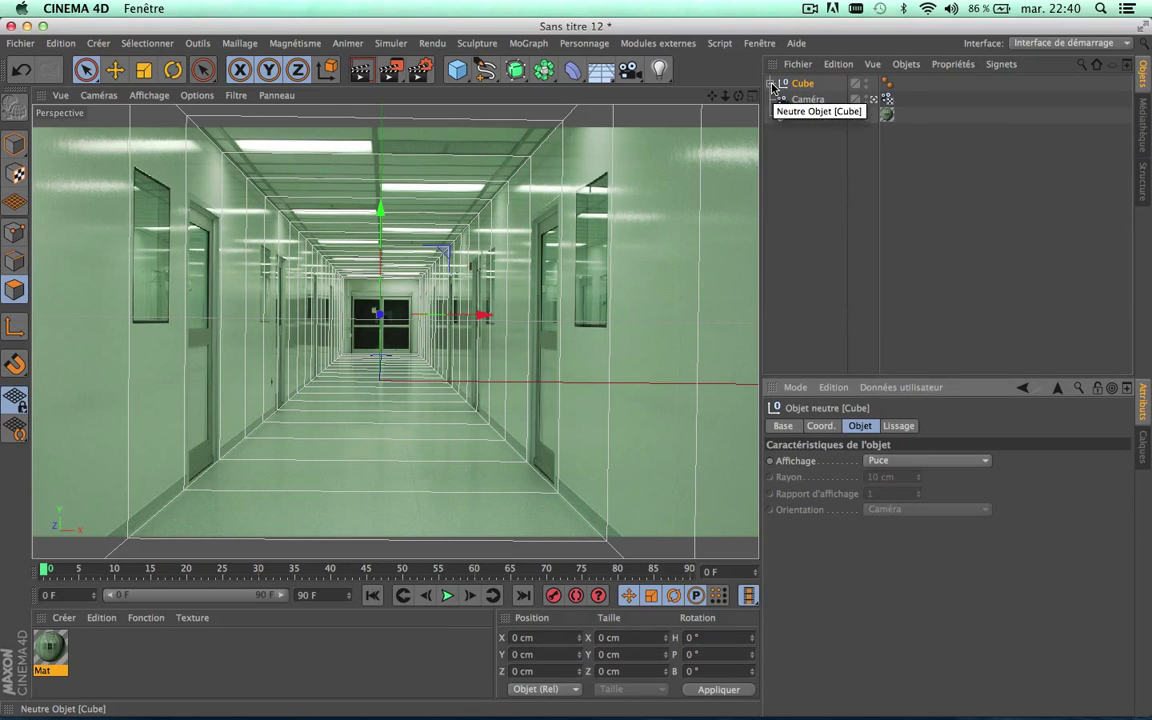
click(771, 84)
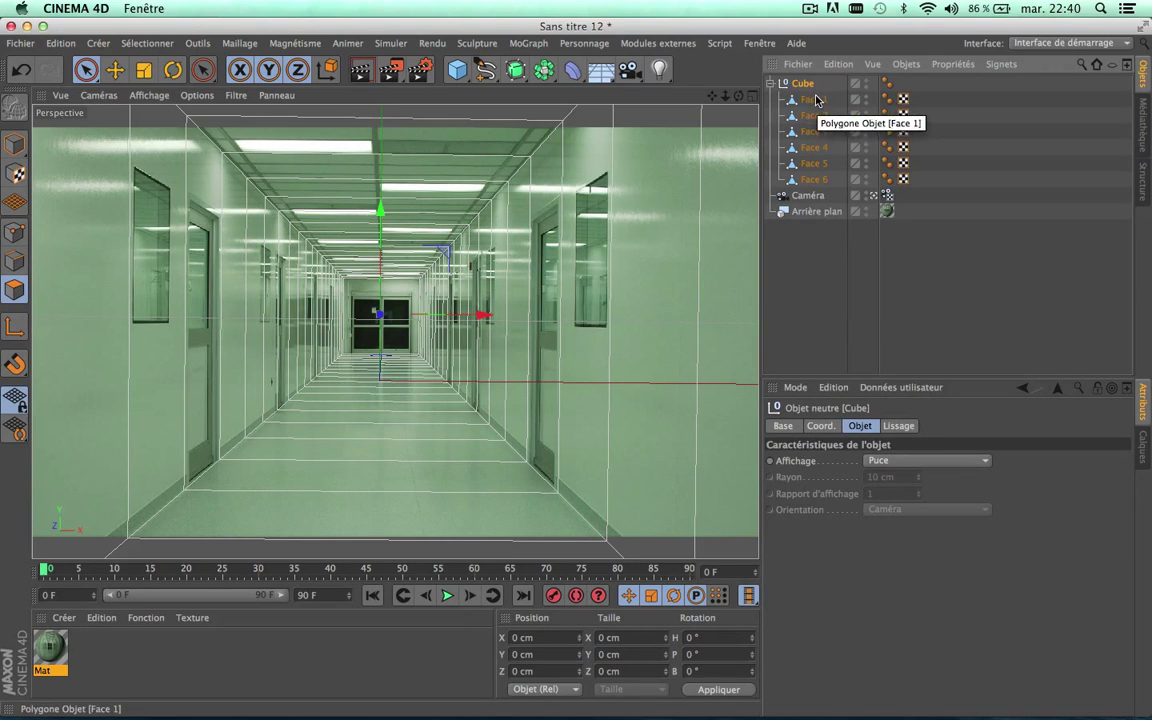
- Select Face 1 to Face 5 in turn to see which corridor surface each is
click(815, 165)
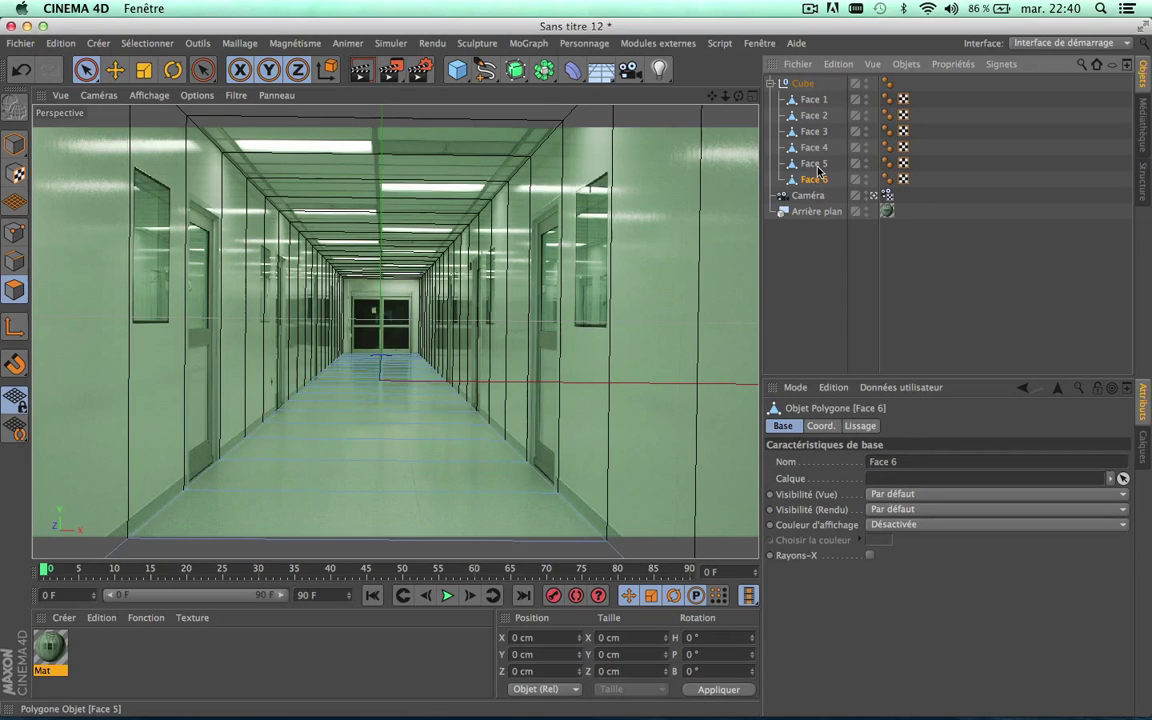
click(818, 150)
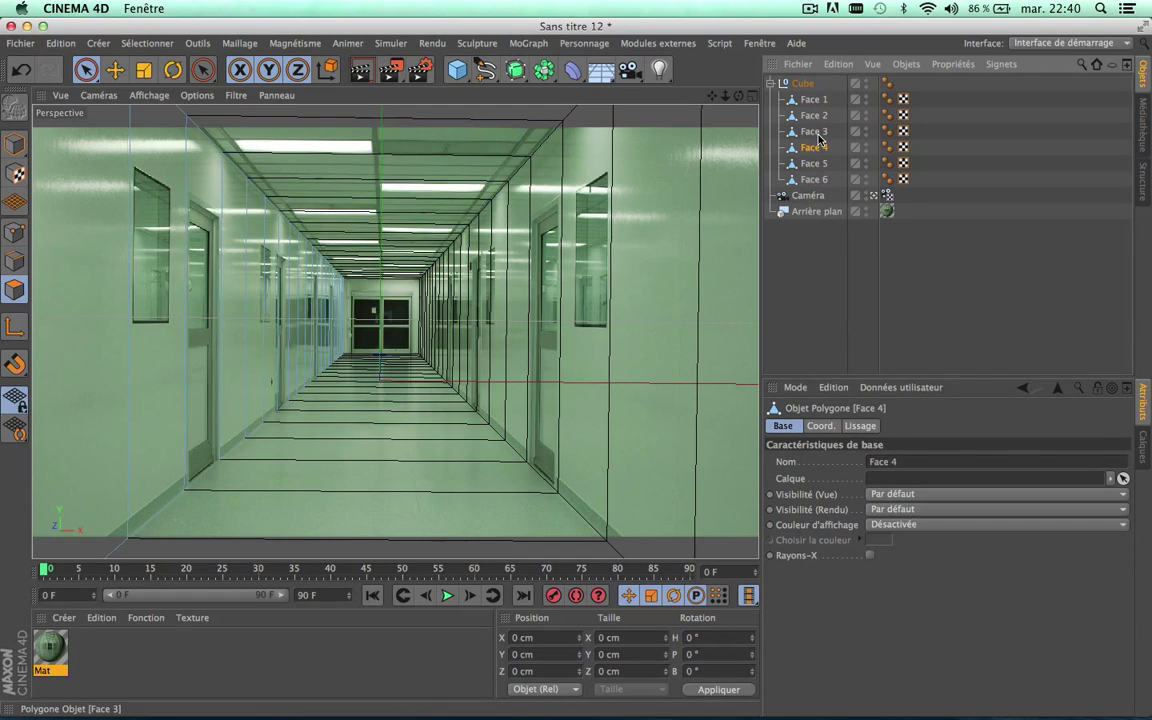
click(818, 133)
click(818, 117)
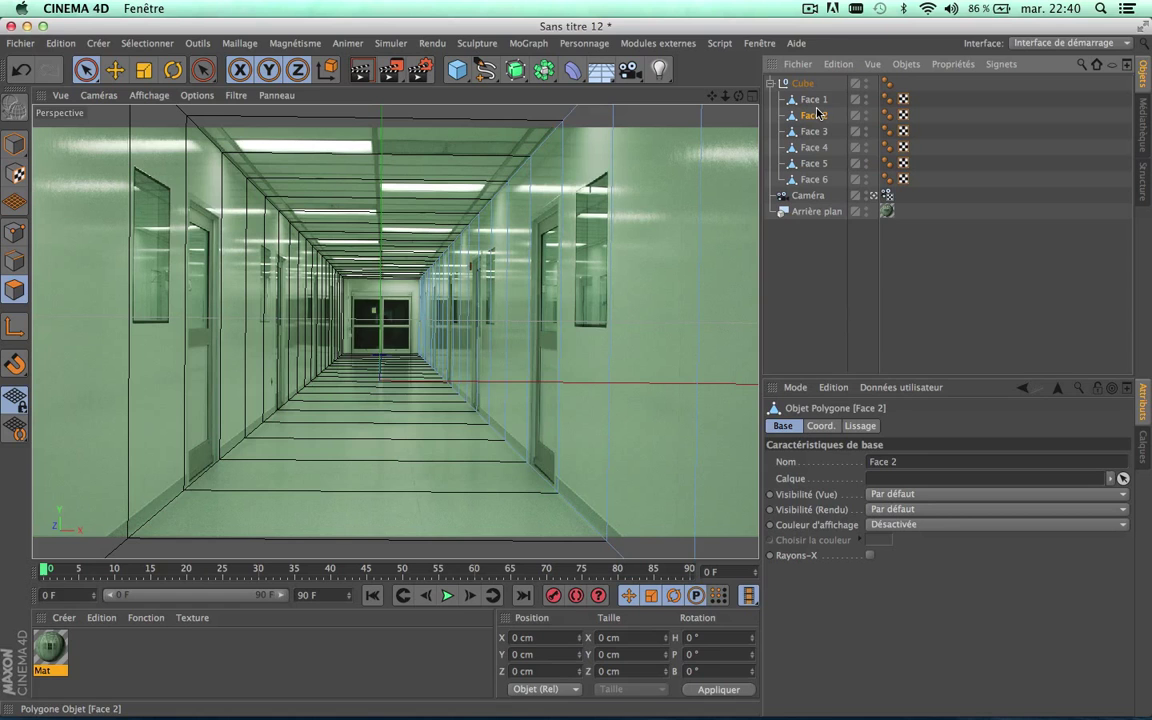
click(814, 100)
click(818, 116)
click(815, 132)
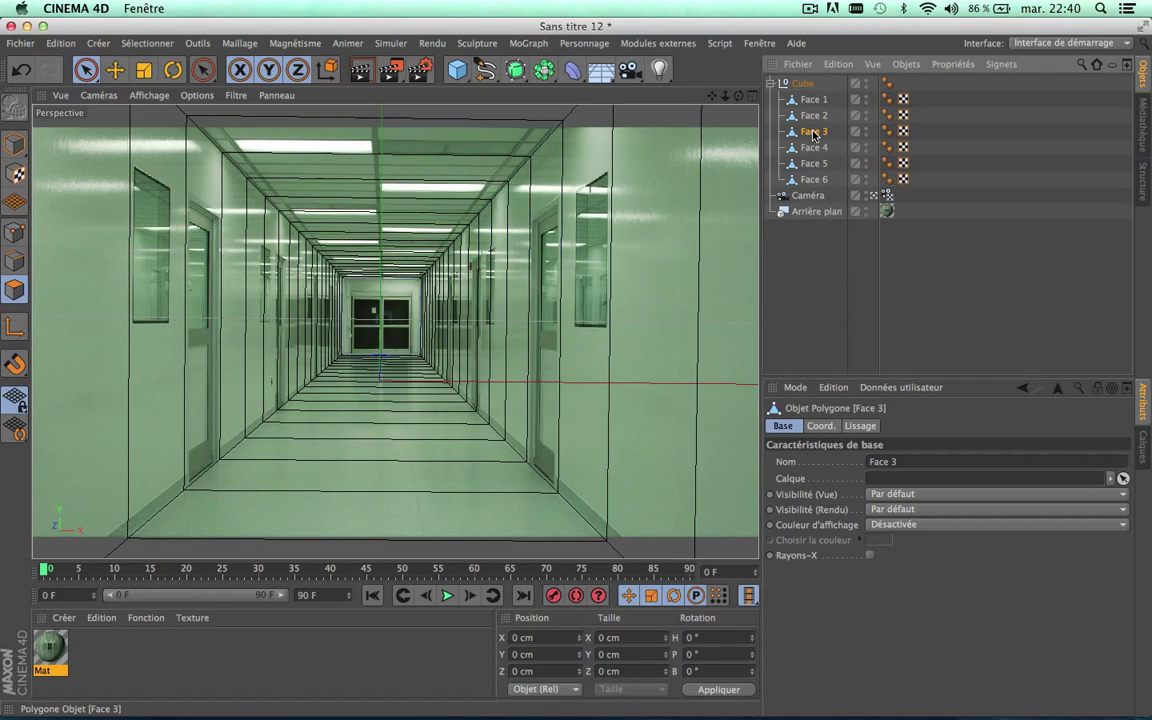
click(812, 148)
click(811, 164)
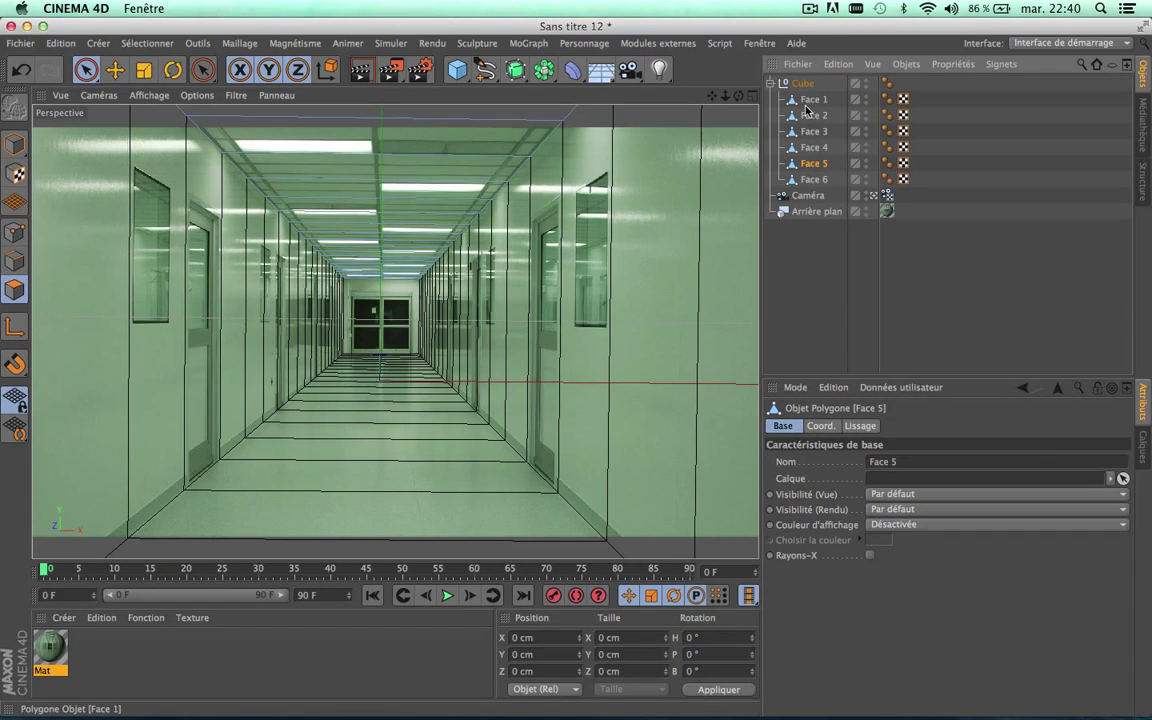
- Drag all six faces out of the Cube group and delete the empty Cube
click(805, 106)
shift+click(813, 179)
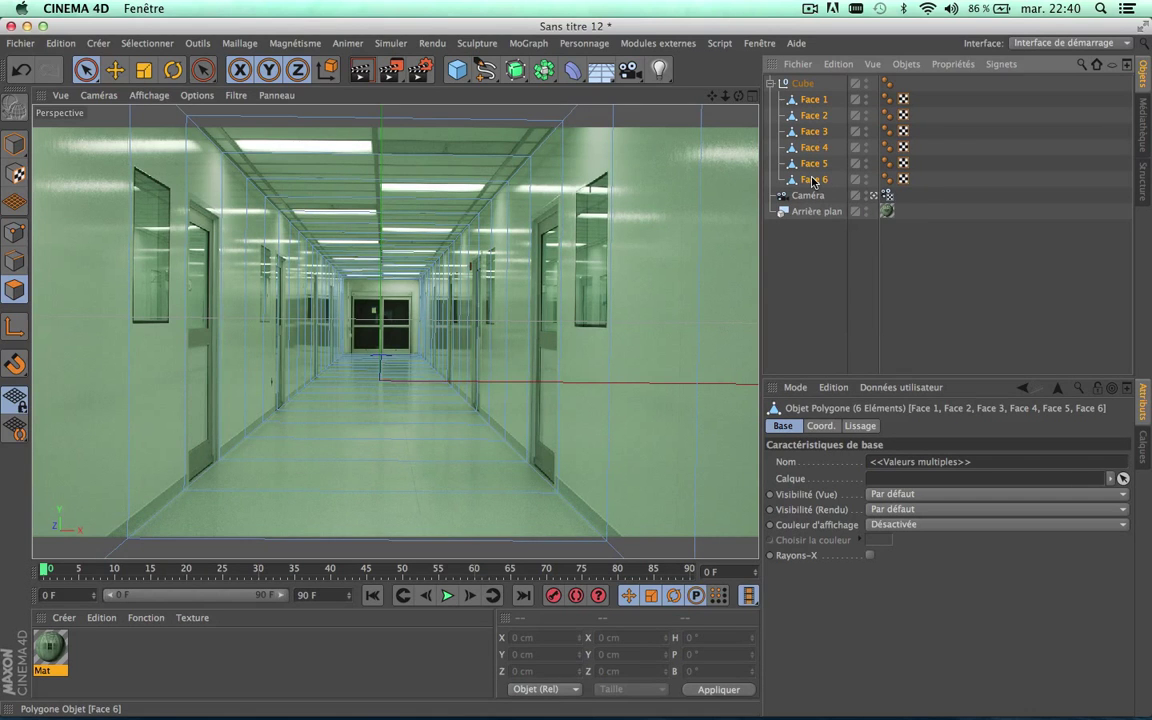
drag(810, 83, 802, 77)
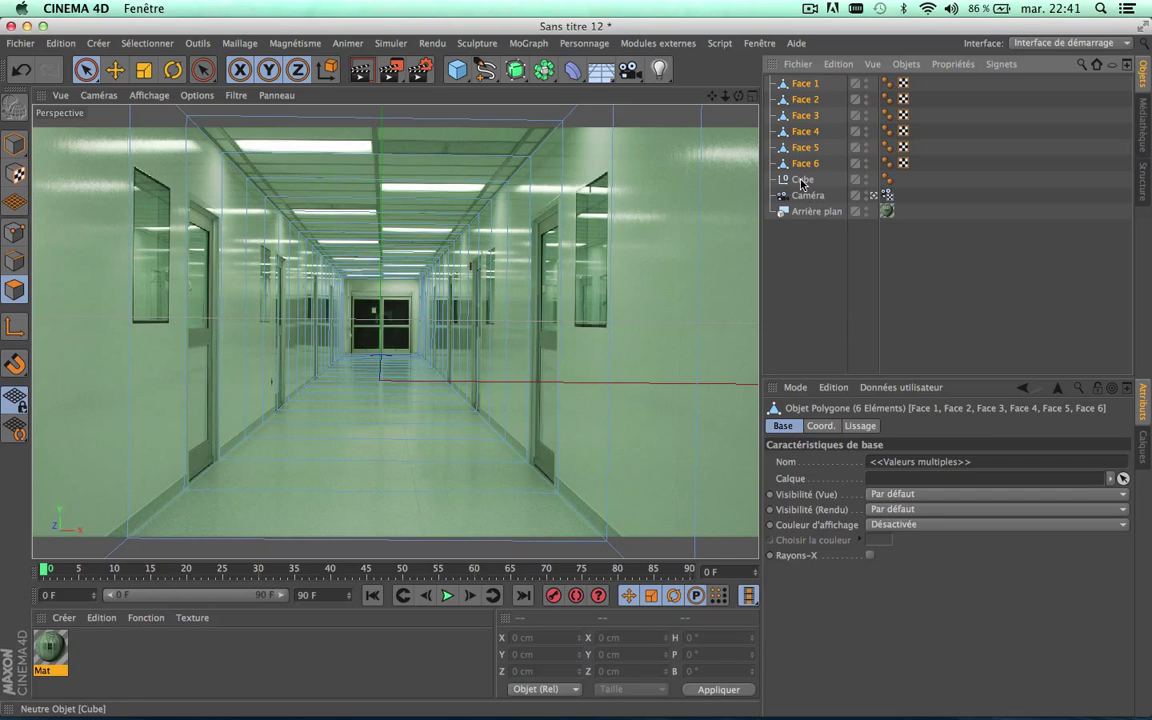
click(801, 180)
key(Delete)
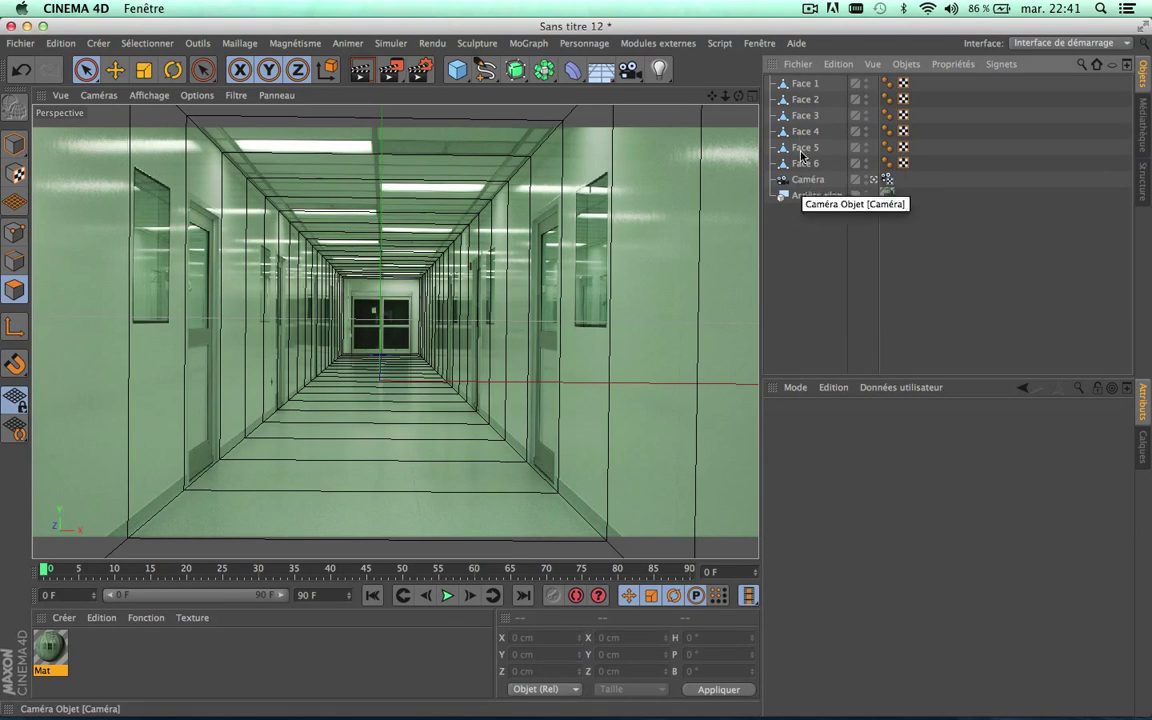
- Check each face again, then delete Face 1
click(806, 84)
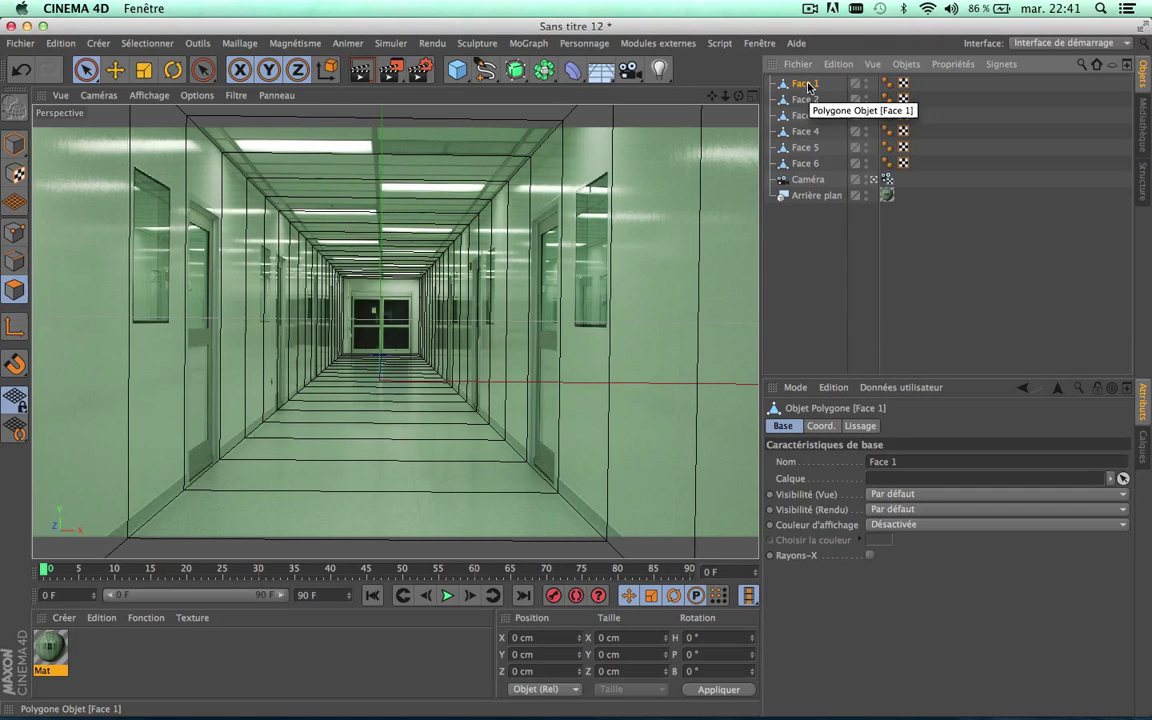
click(805, 100)
click(805, 116)
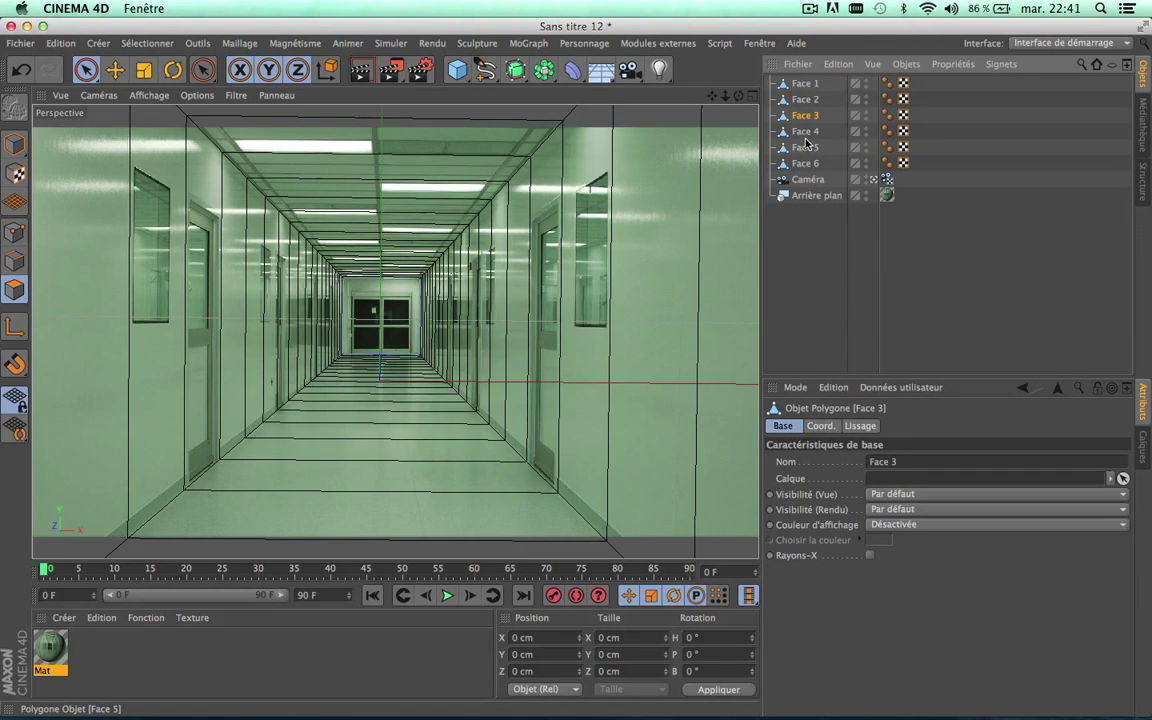
click(806, 134)
click(809, 149)
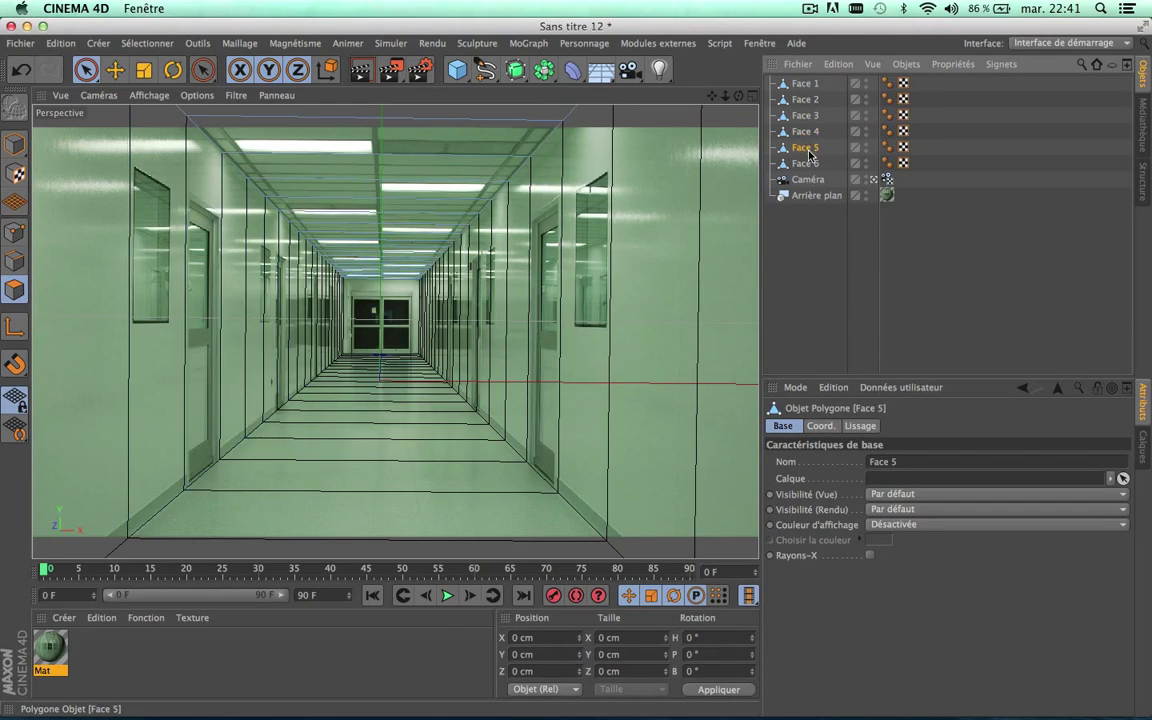
click(806, 84)
key(Delete)
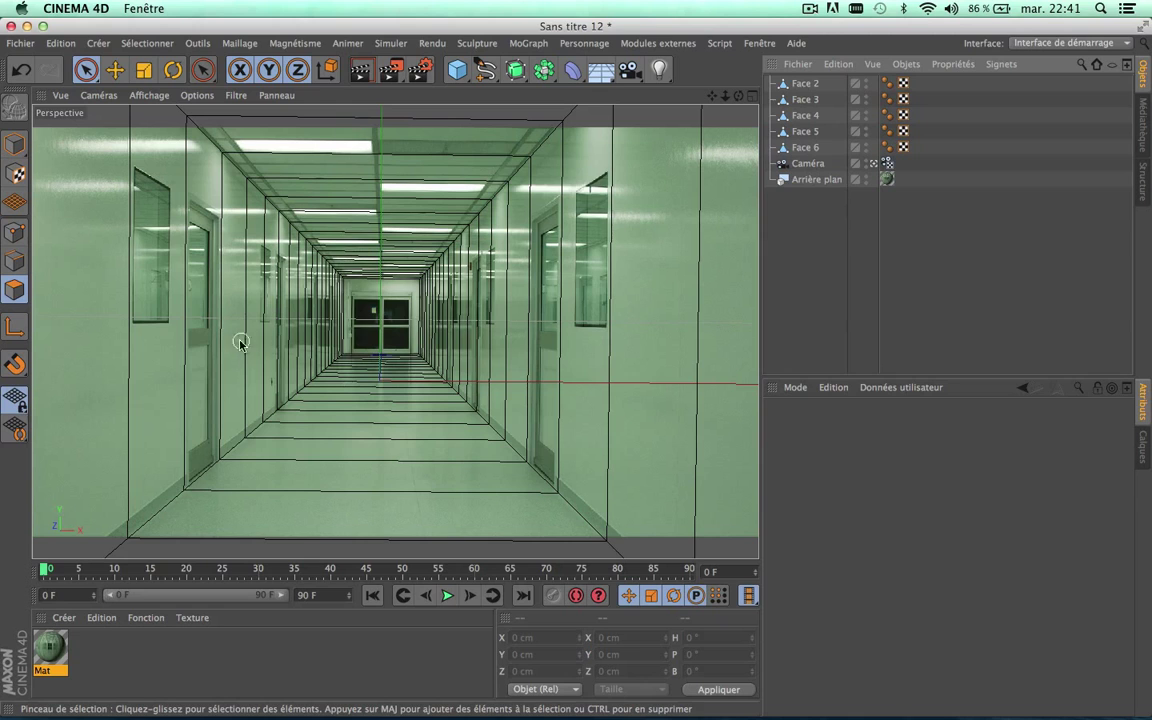
- Step through Face 2 to Face 6 to identify the right wall, back wall, left wall, ceiling and floor
click(799, 88)
click(800, 100)
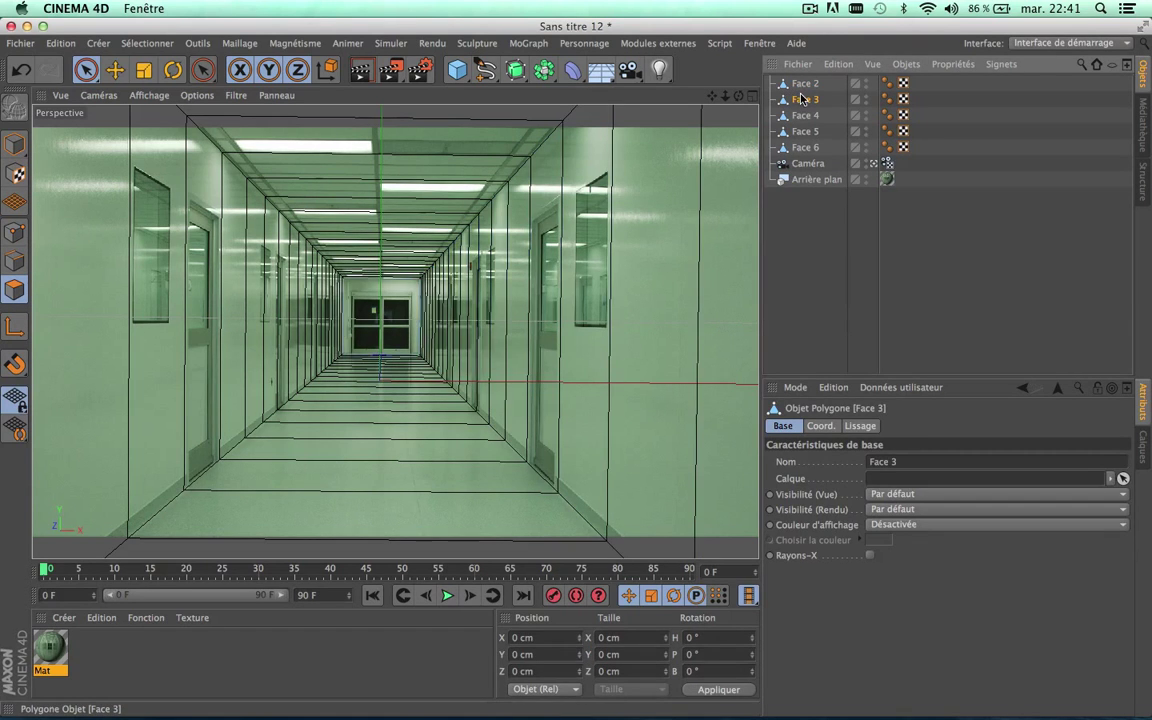
click(800, 116)
click(801, 133)
click(801, 148)
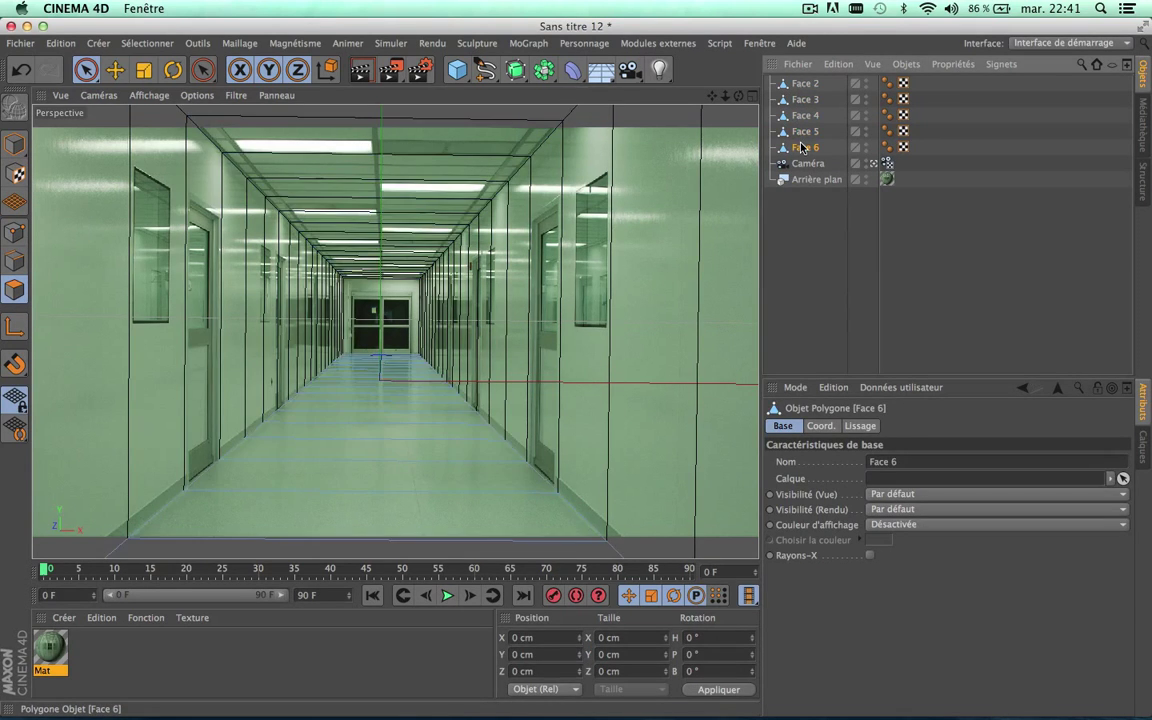
click(805, 84)
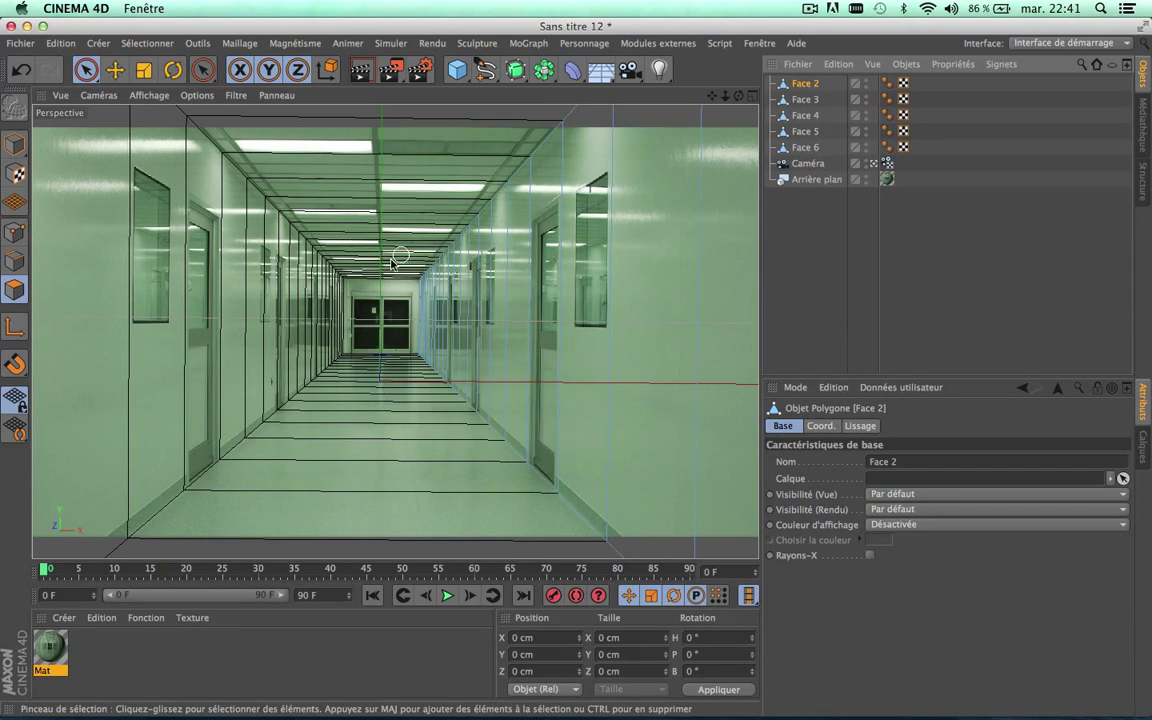
- Rename Face 2, Face 3 and Face 4 to Mure D, Fond and Mure G
double_click(806, 84)
text(Mur D)
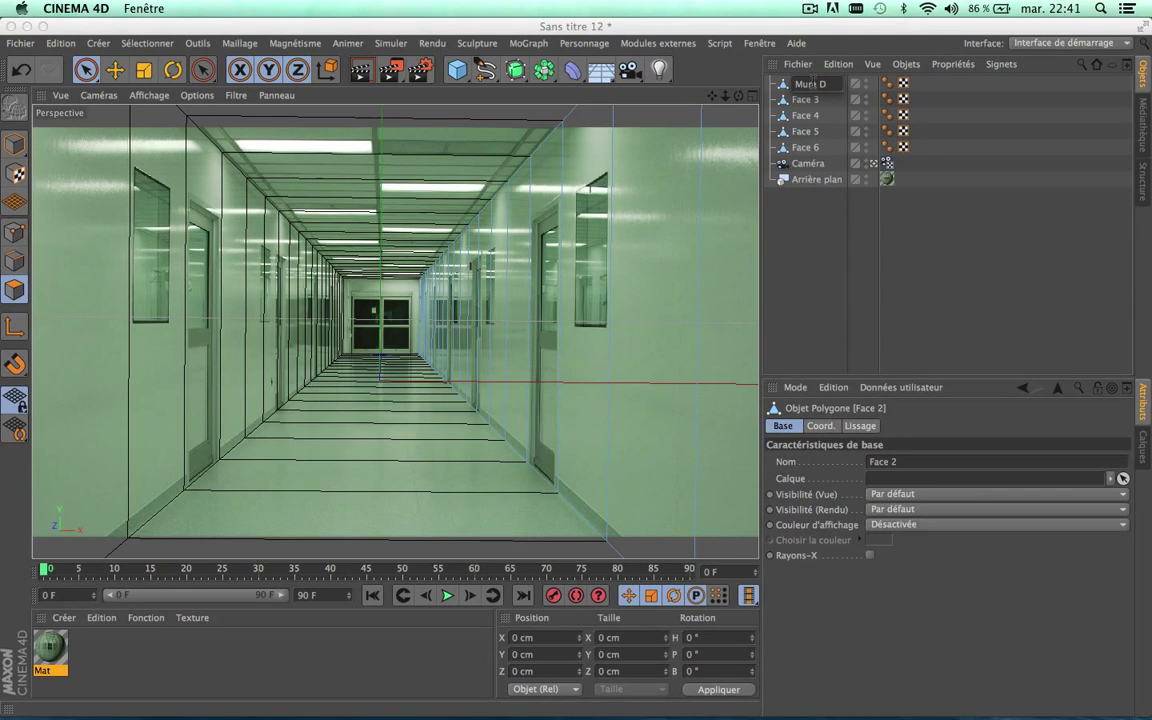
click(802, 288)
click(806, 101)
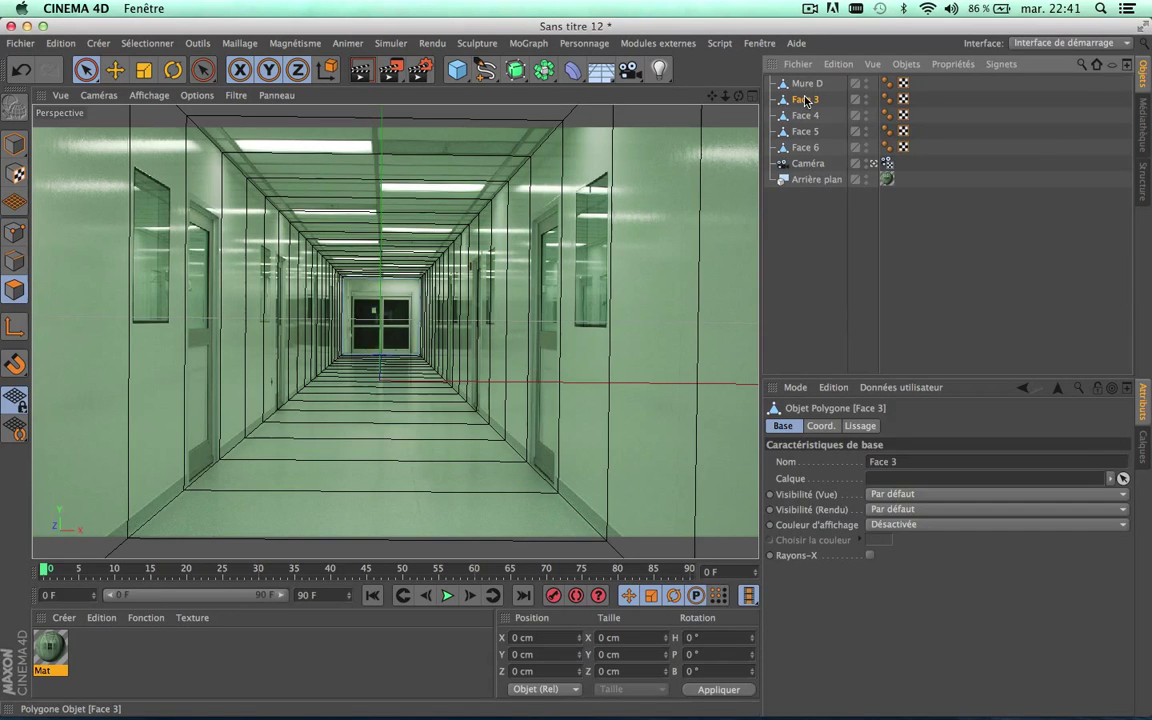
double_click(806, 100)
text(Fond)
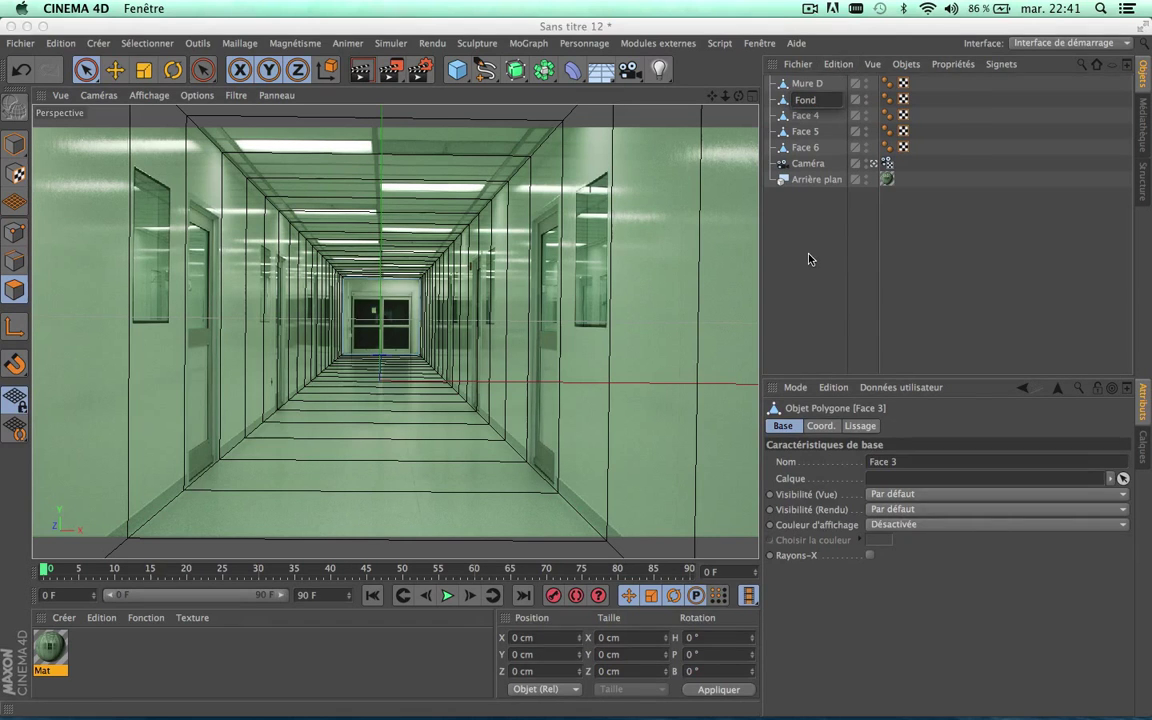
click(812, 254)
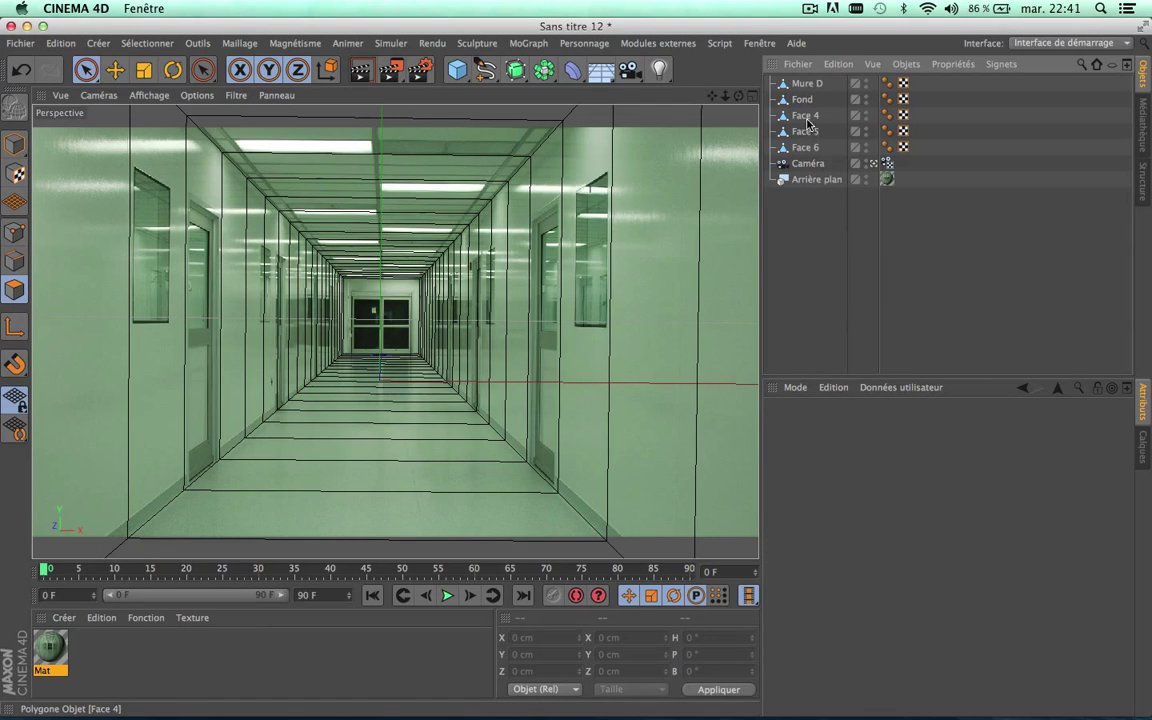
click(806, 116)
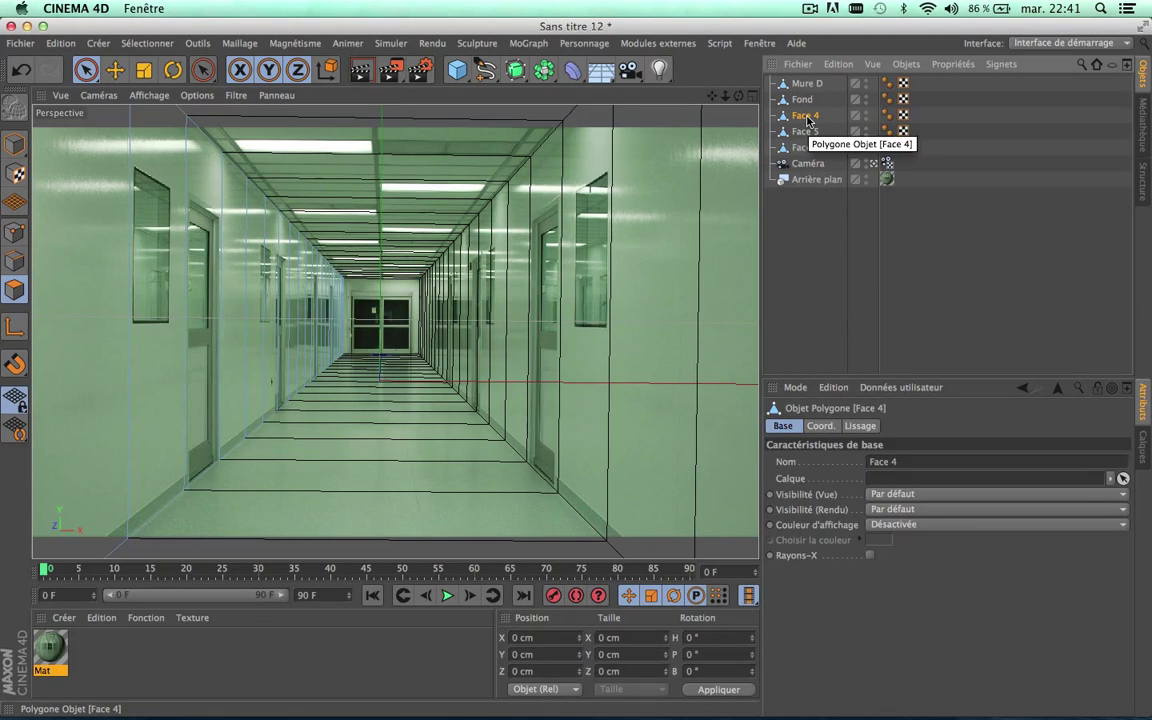
double_click(807, 117)
text(Mure G)
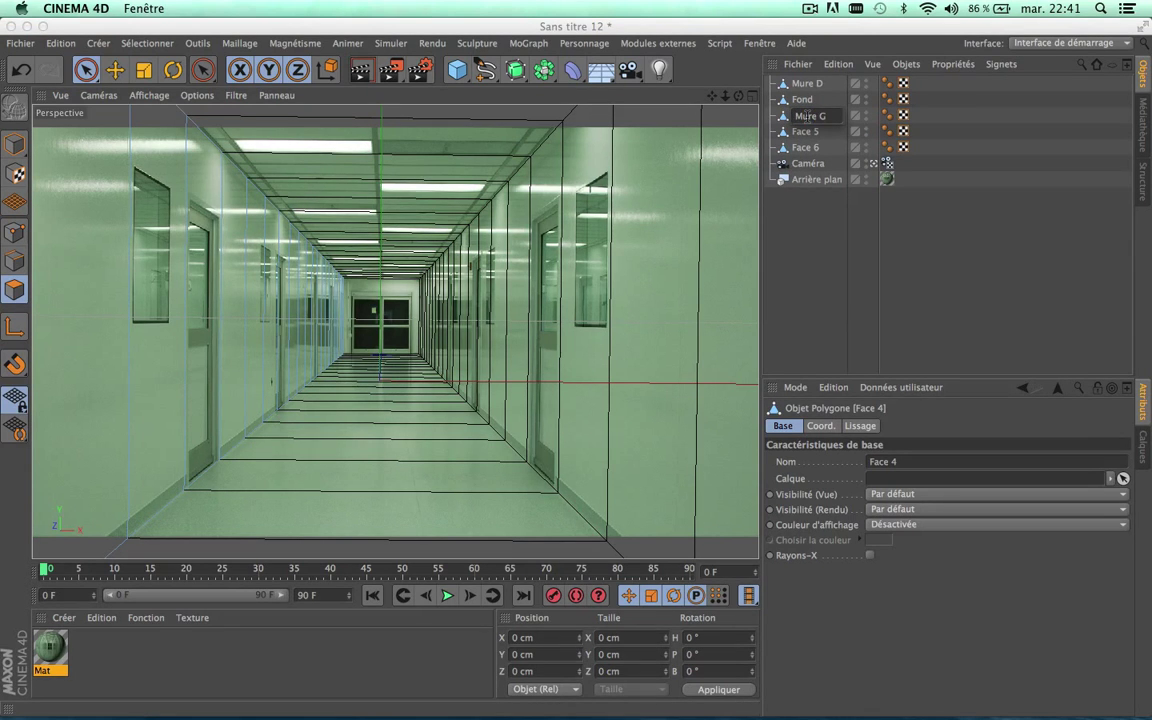
click(807, 234)
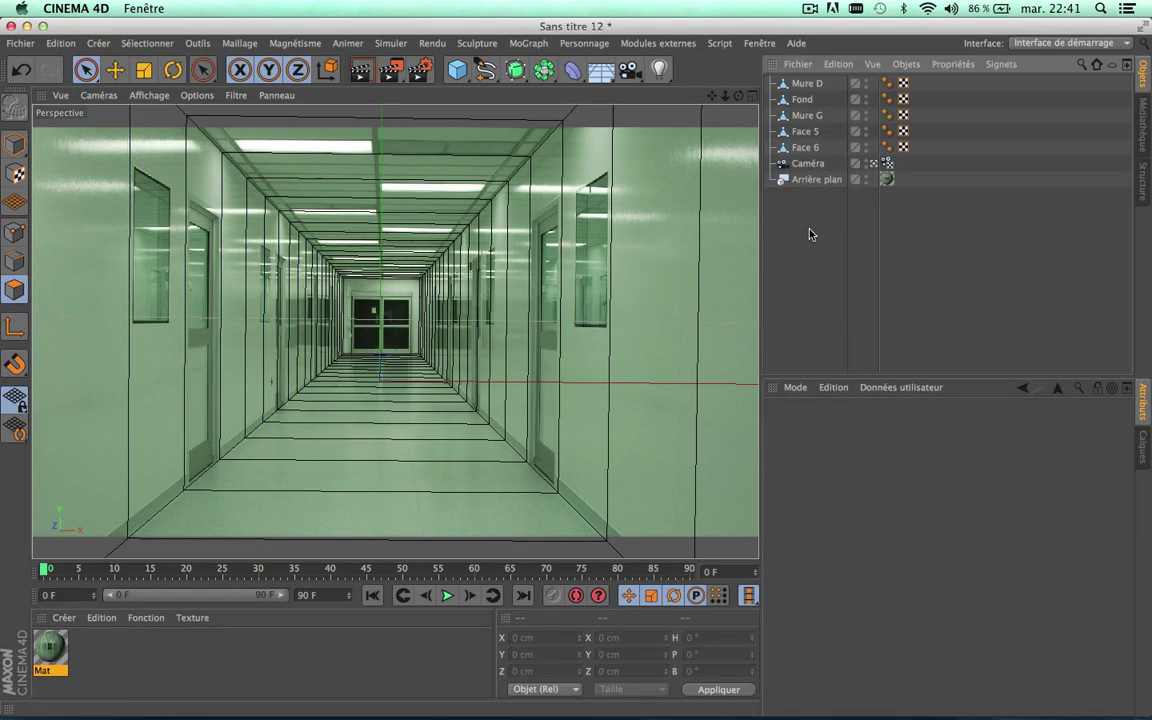
- Rename Face 5 to Plafond and Face 6 to Solle
click(810, 134)
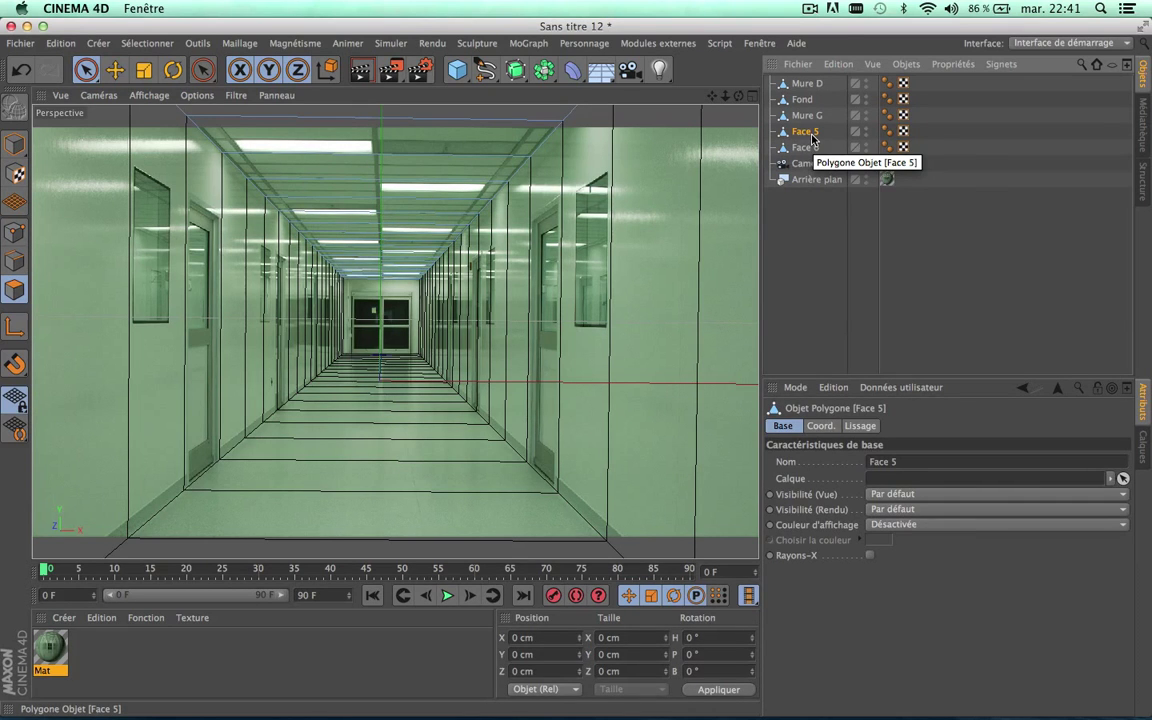
double_click(810, 134)
text(Plafon)
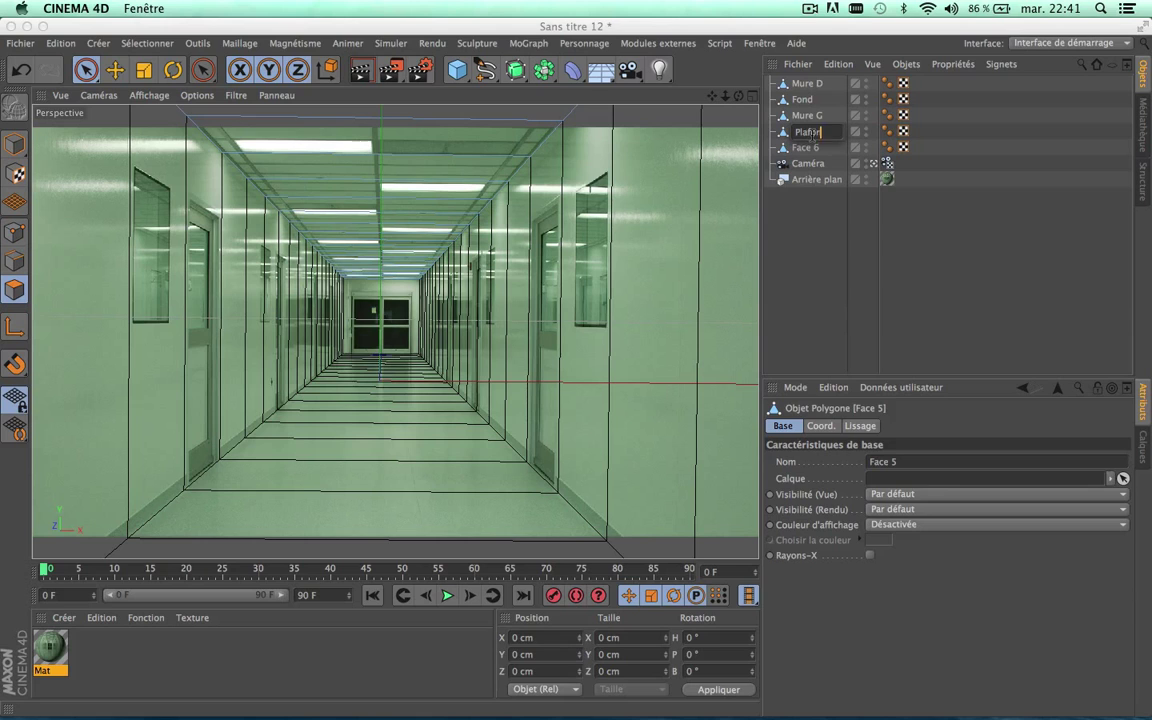
text(d)
click(805, 244)
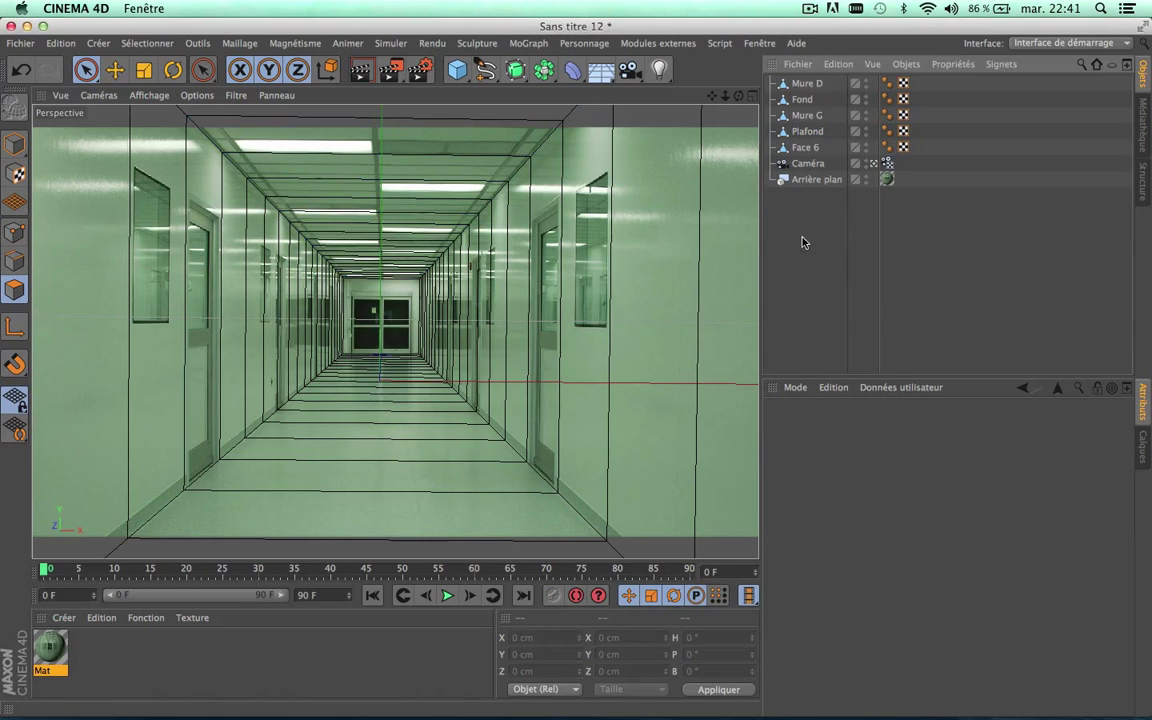
click(802, 149)
double_click(805, 148)
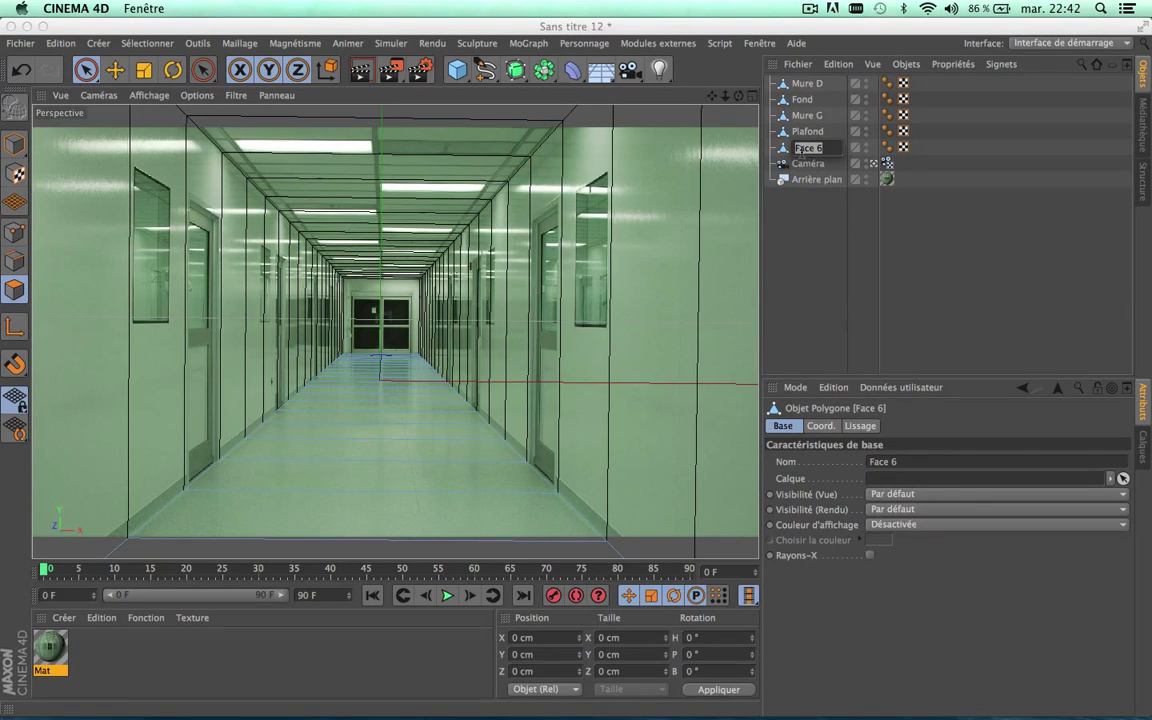
text(Sole)
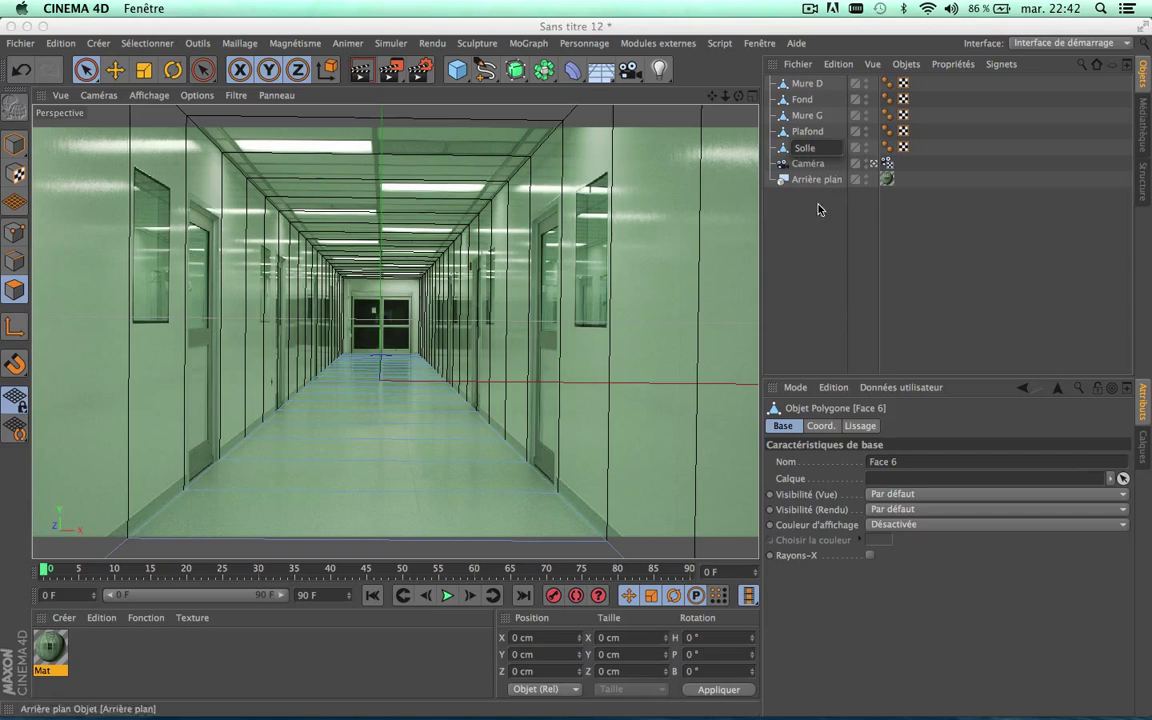
click(805, 221)
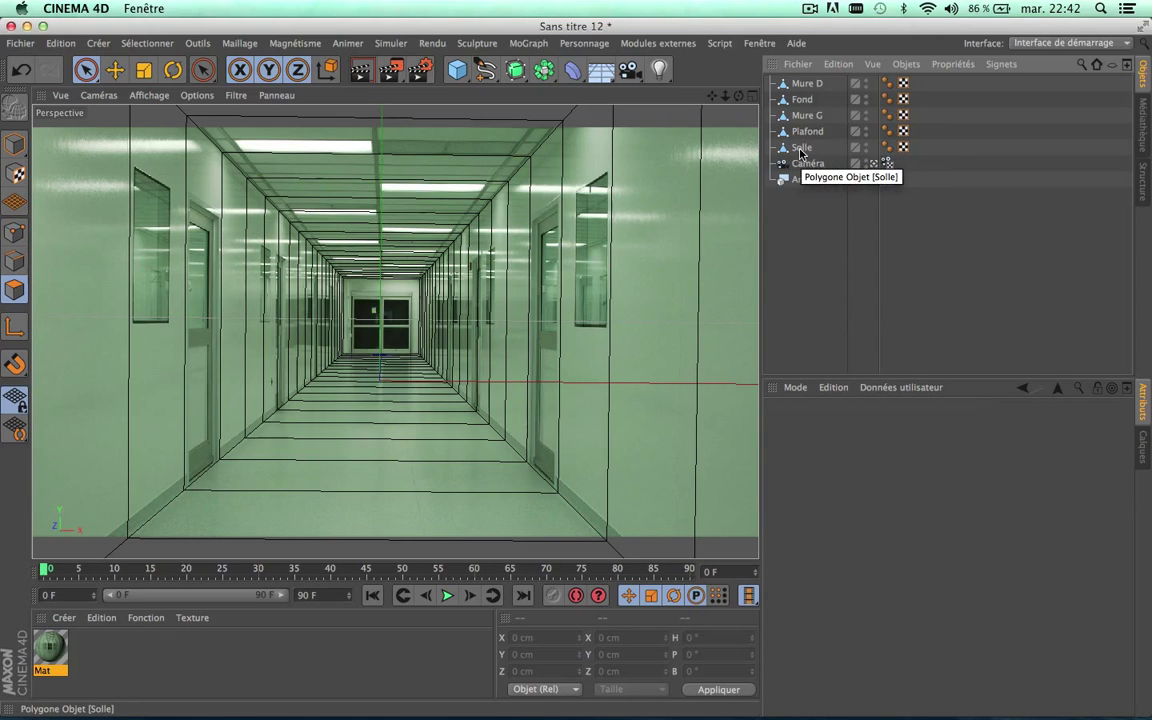
- Move Solle to the top of the list and Mure D through Plafond below Arrière plan
drag(800, 150, 810, 82)
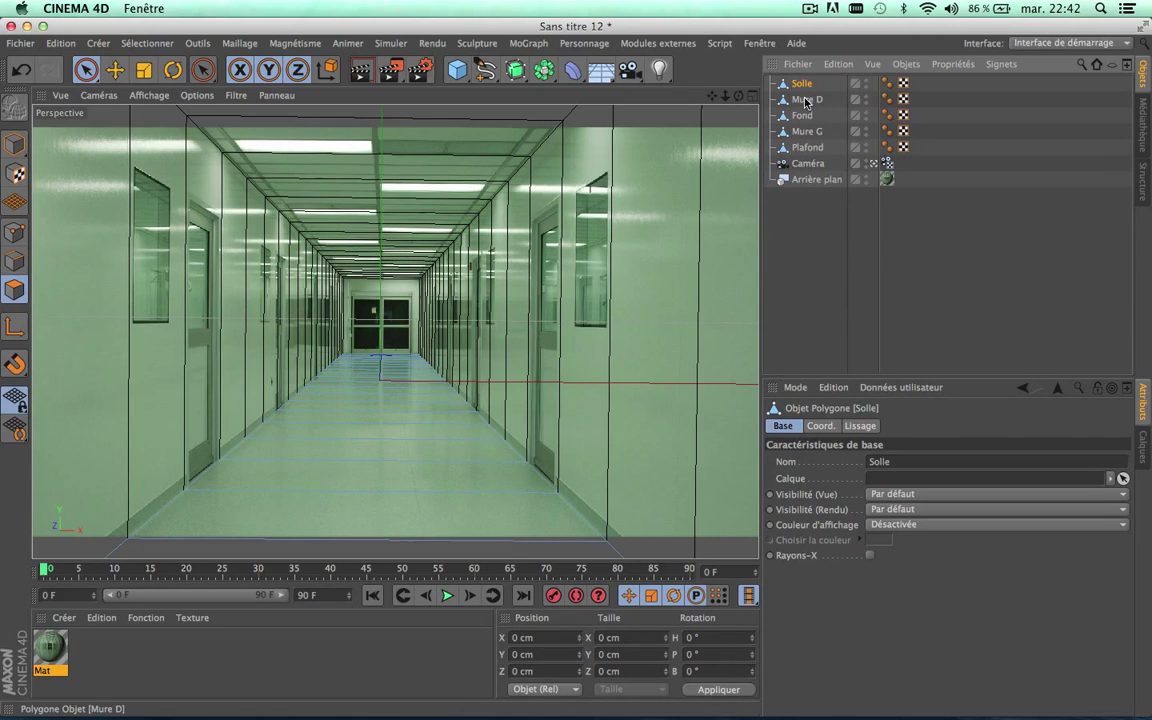
click(806, 100)
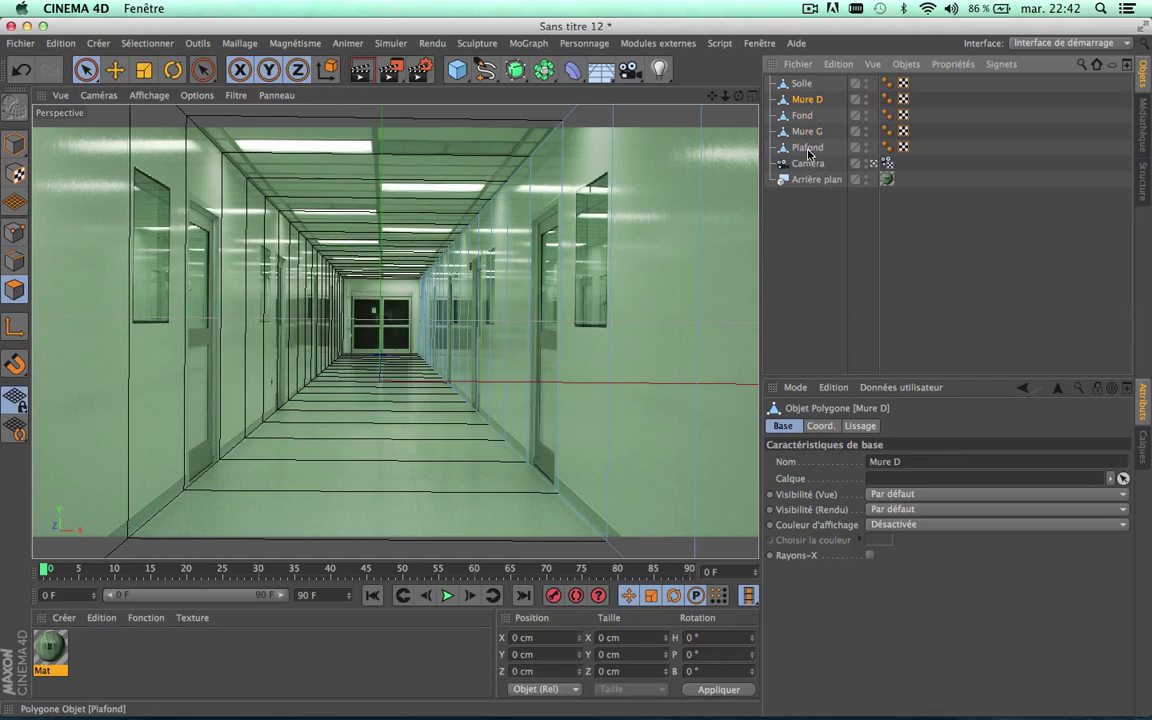
shift+click(807, 147)
drag(806, 121, 812, 195)
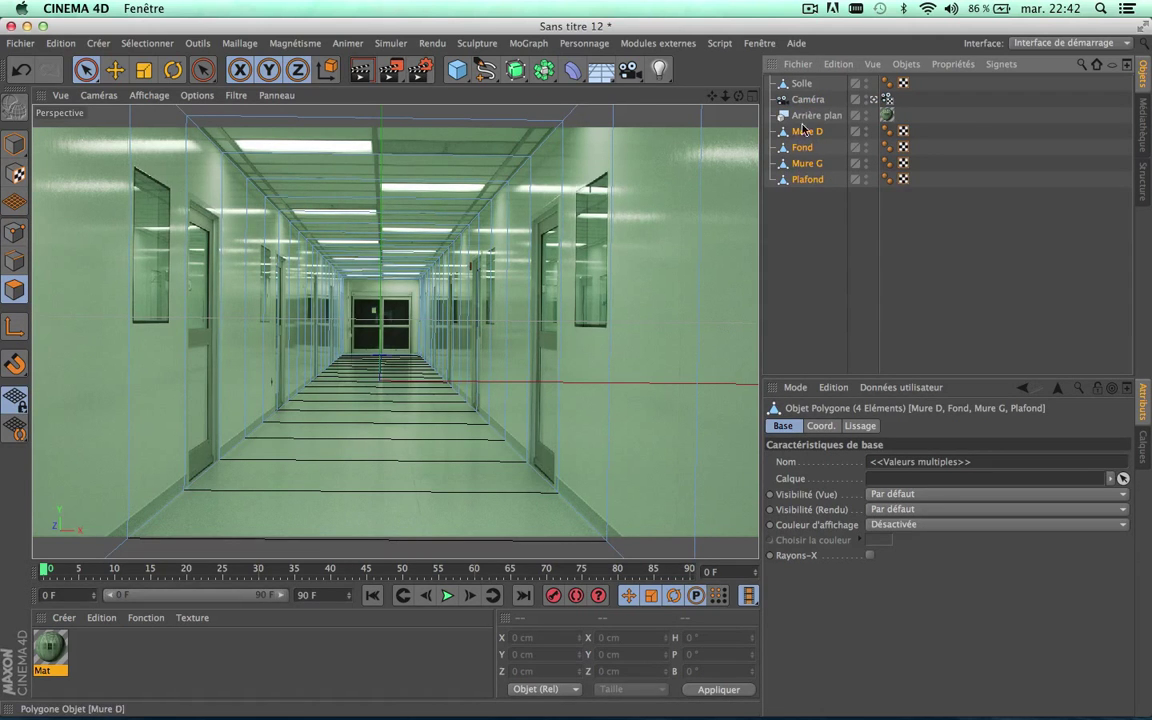
click(800, 86)
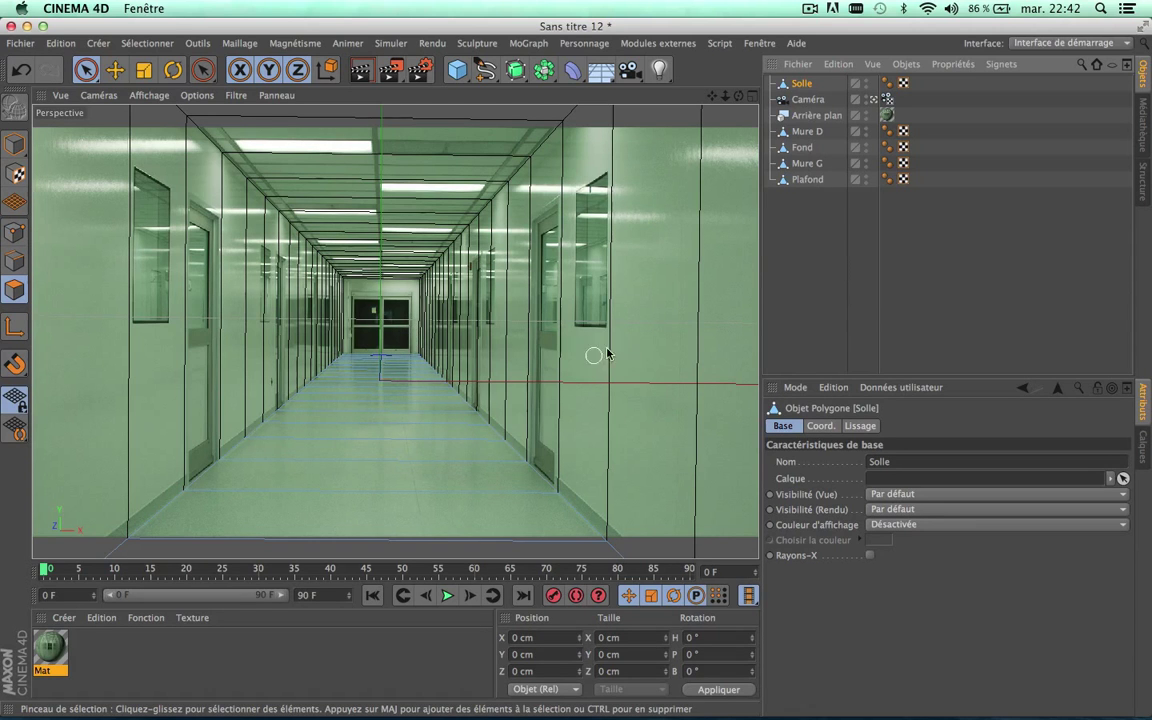
click(806, 131)
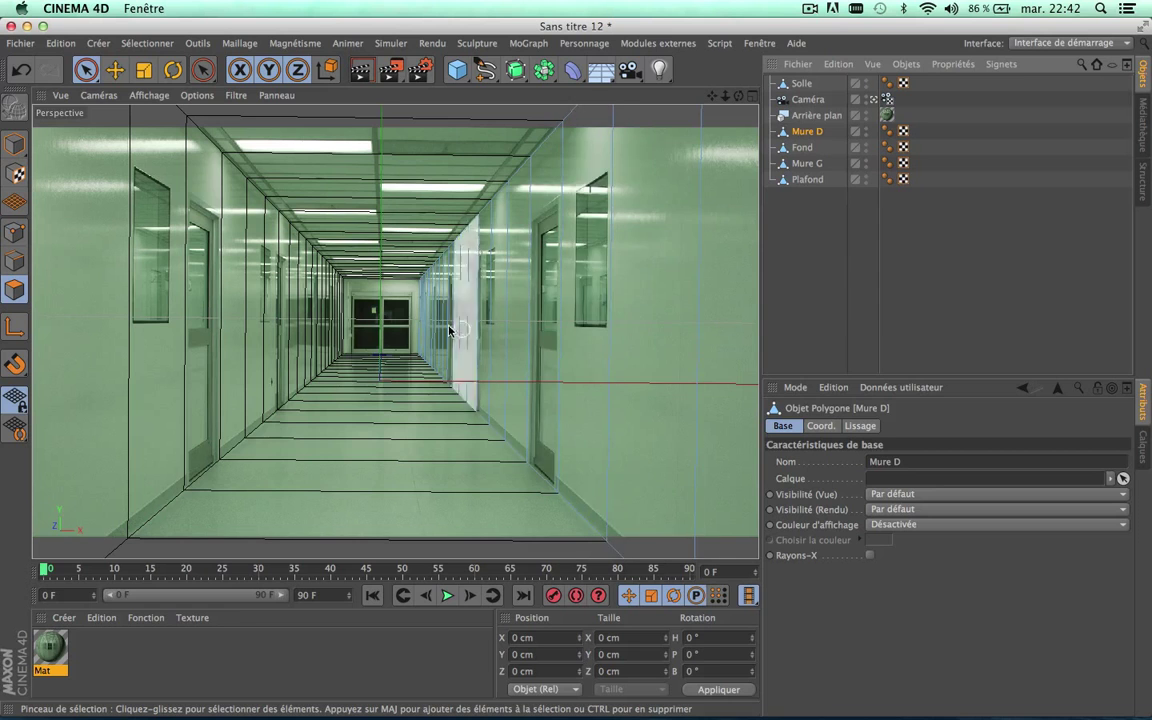
- On Mure D, brush-select the extra vertical edge loops in Edges mode and dissolve them
click(752, 99)
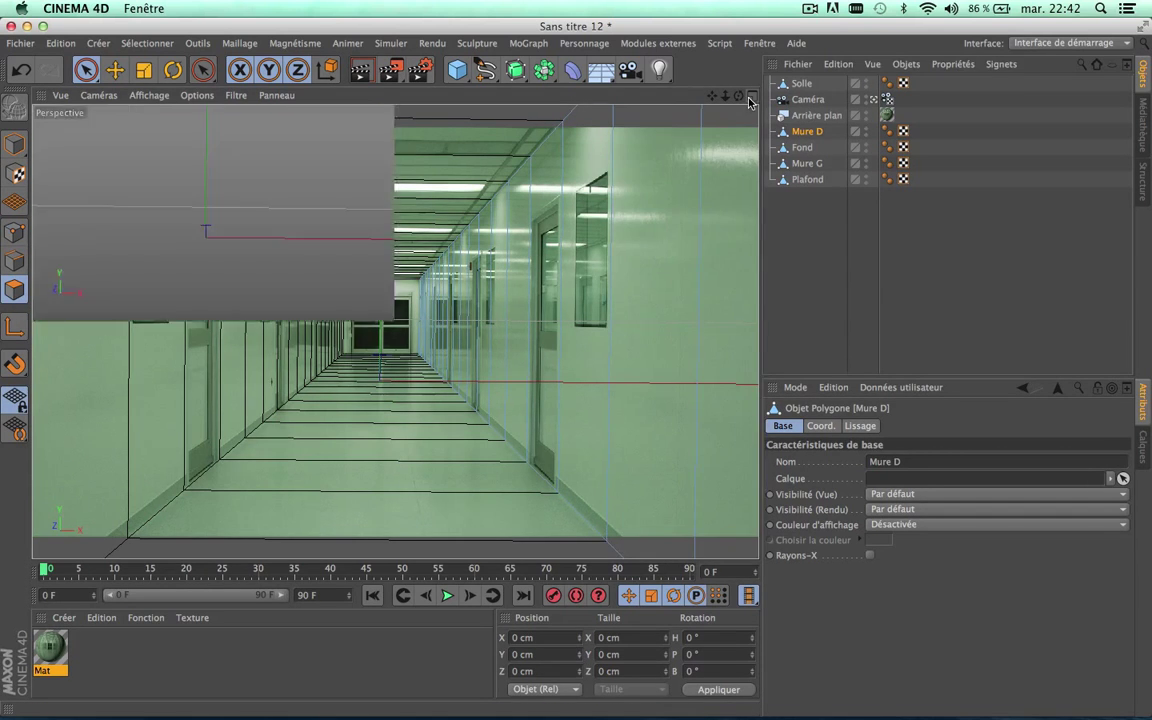
click(680, 92)
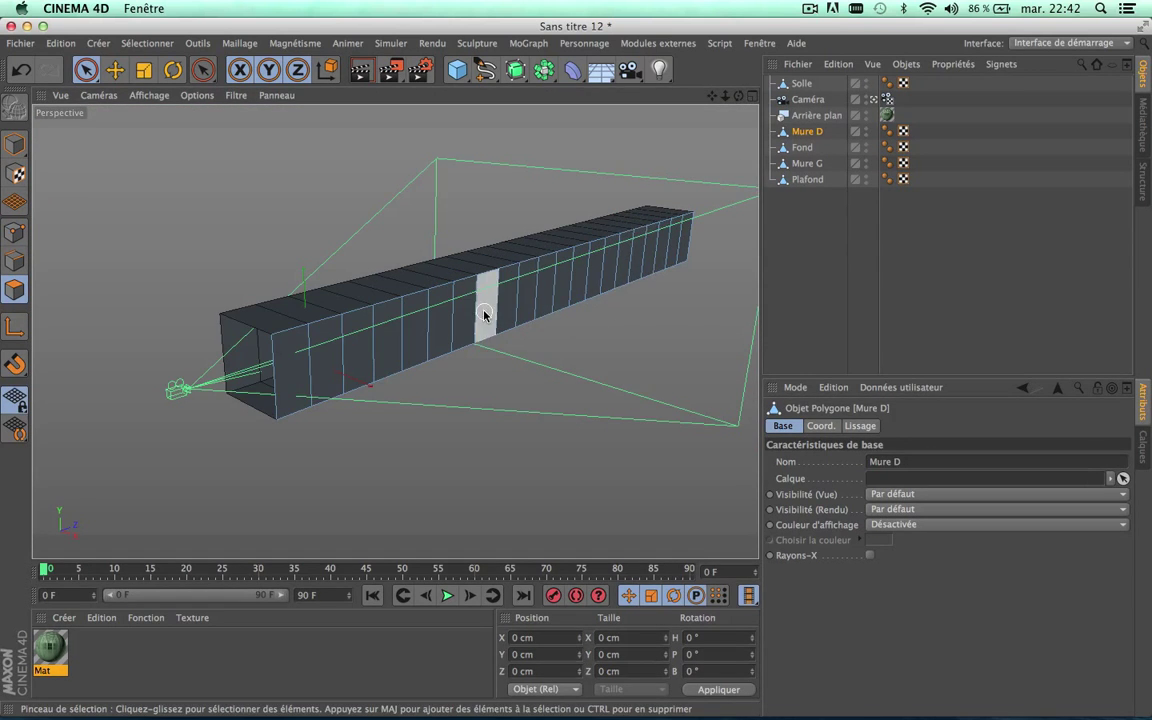
click(87, 70)
click(822, 265)
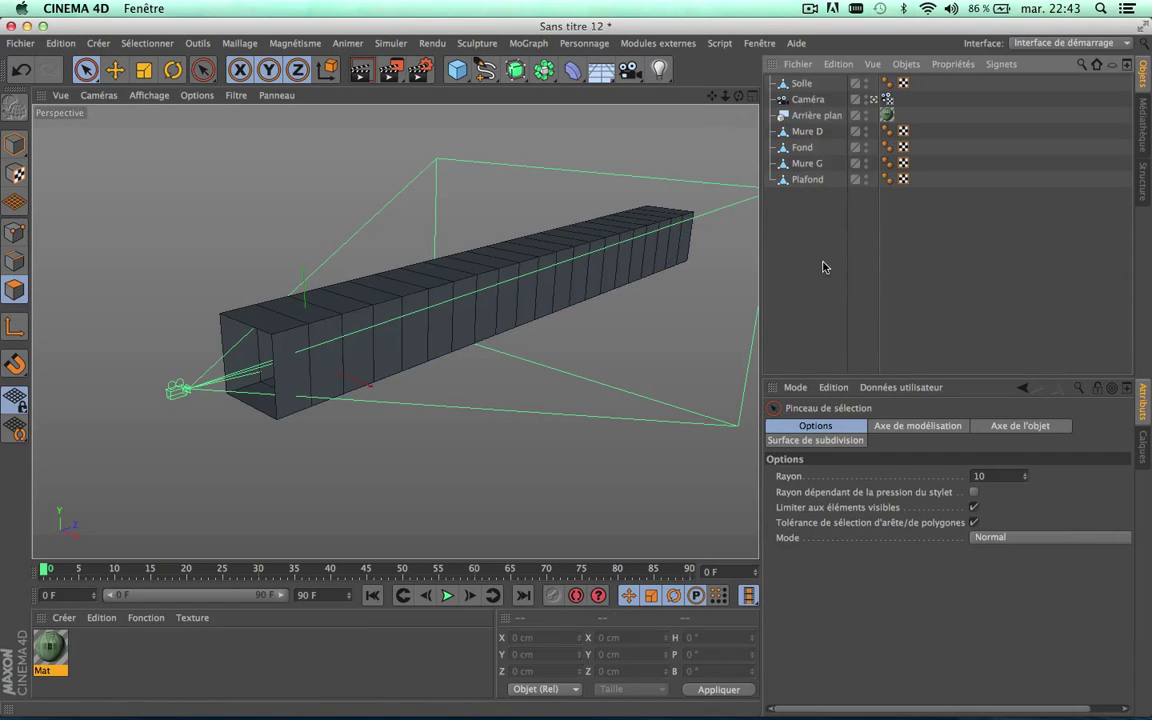
click(812, 131)
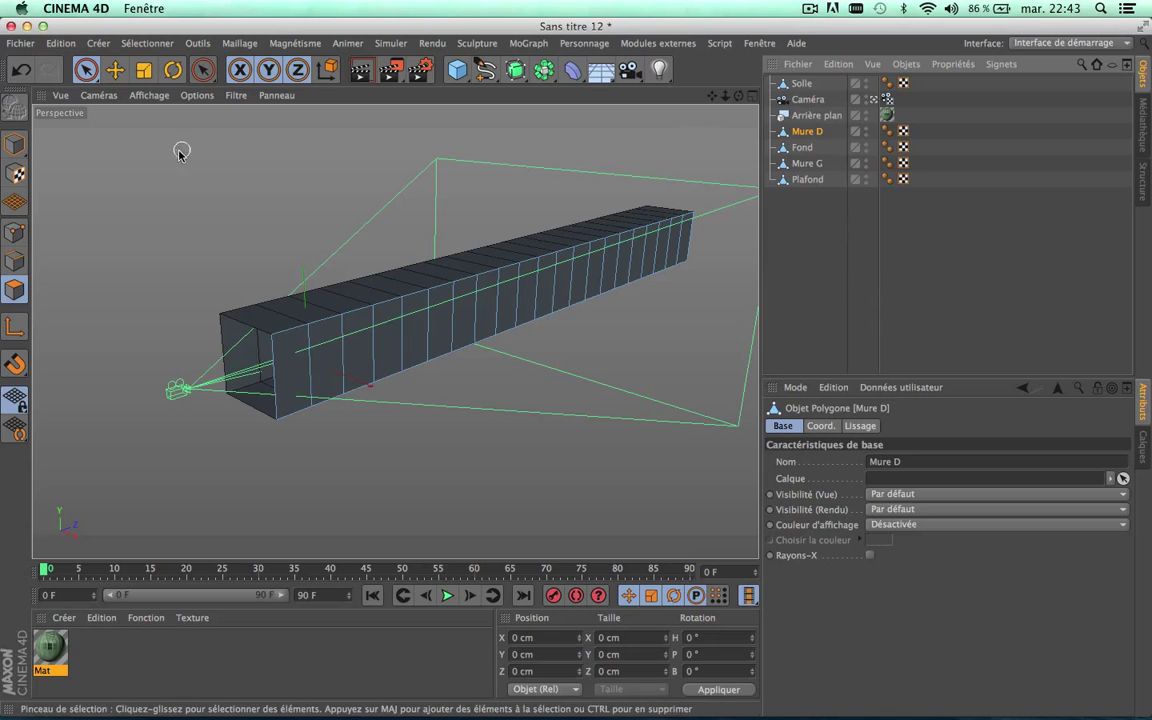
click(15, 260)
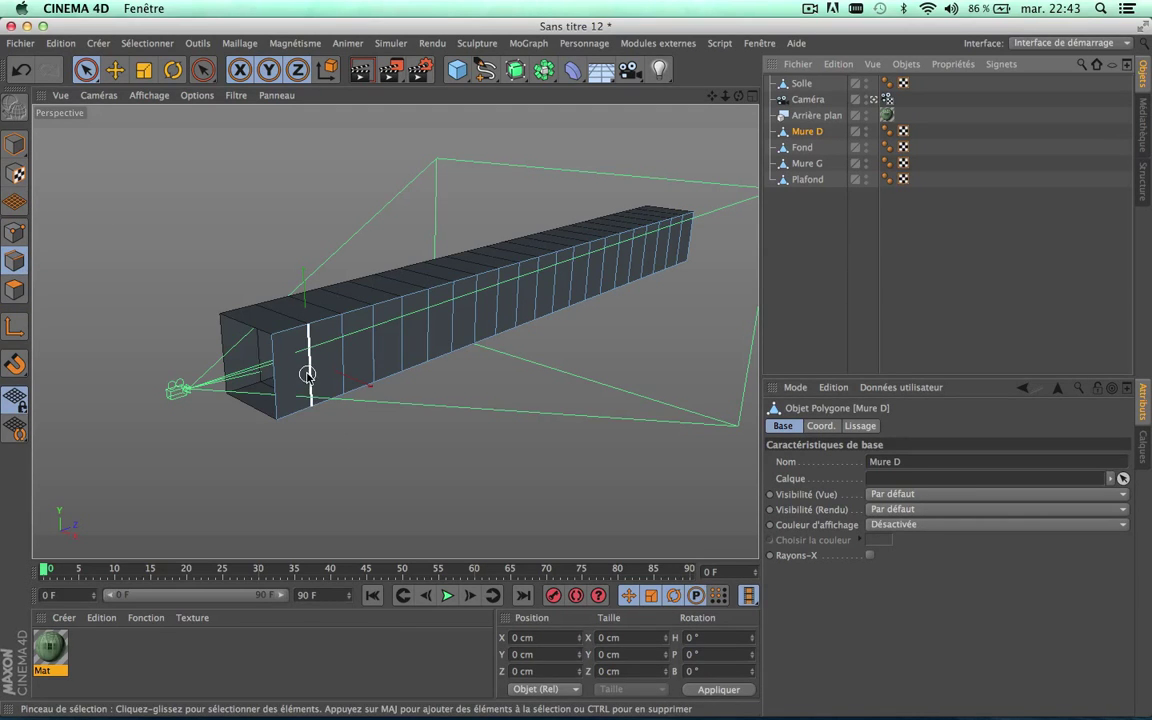
drag(308, 374, 701, 240)
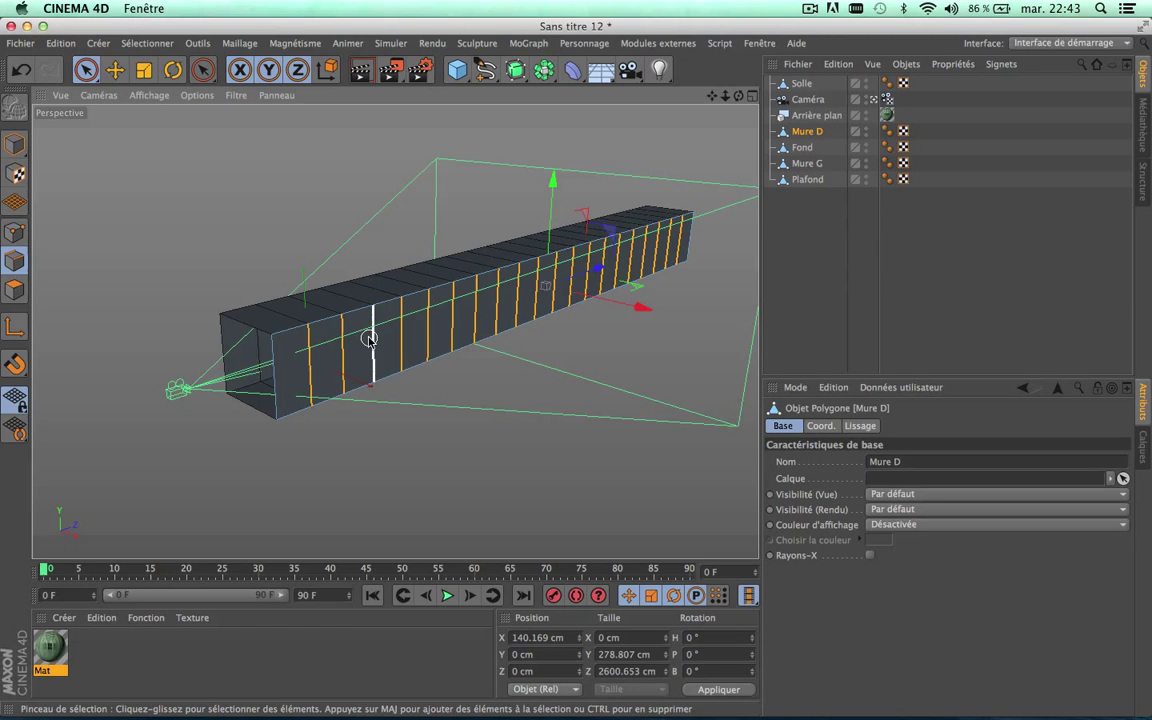
click(242, 43)
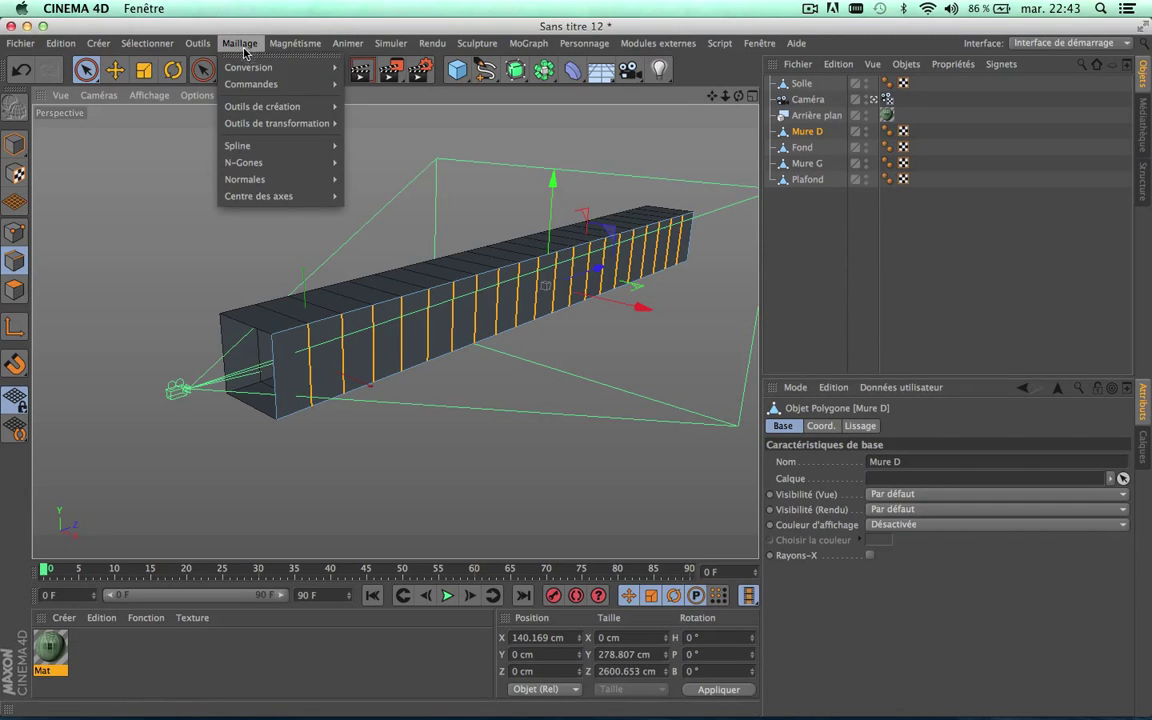
mouse_move(251, 84)
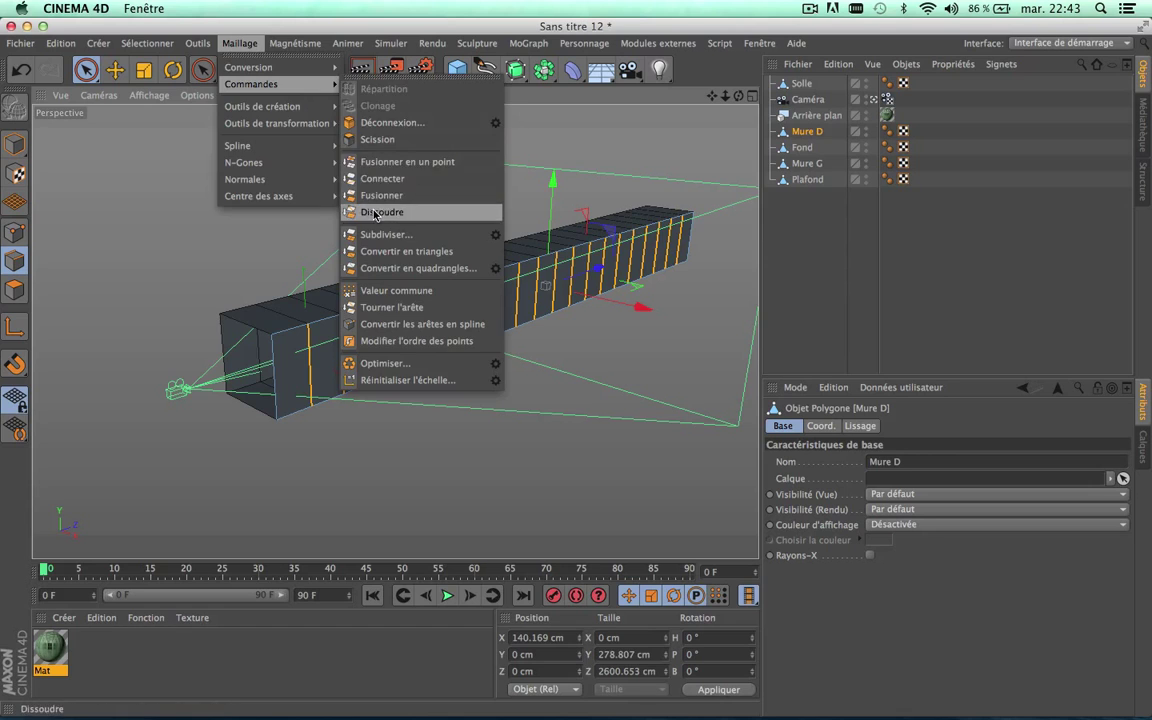
click(373, 212)
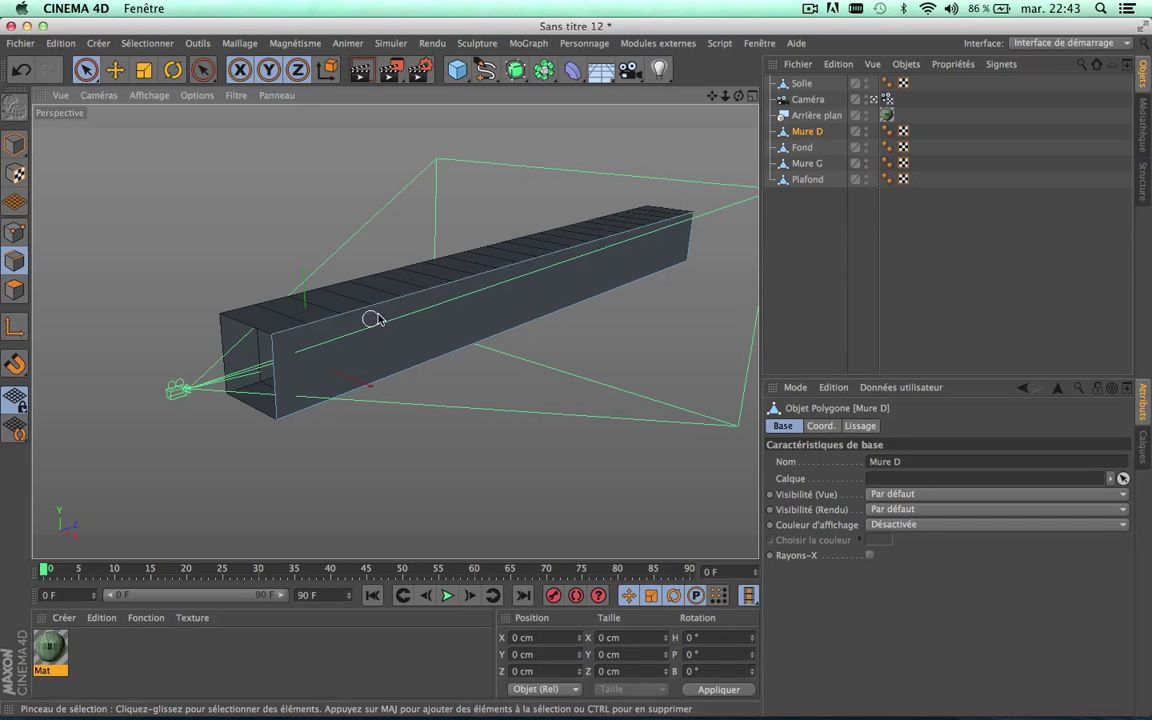
- Run Maillage > Commandes > Optimiser on the wall mesh
click(14, 231)
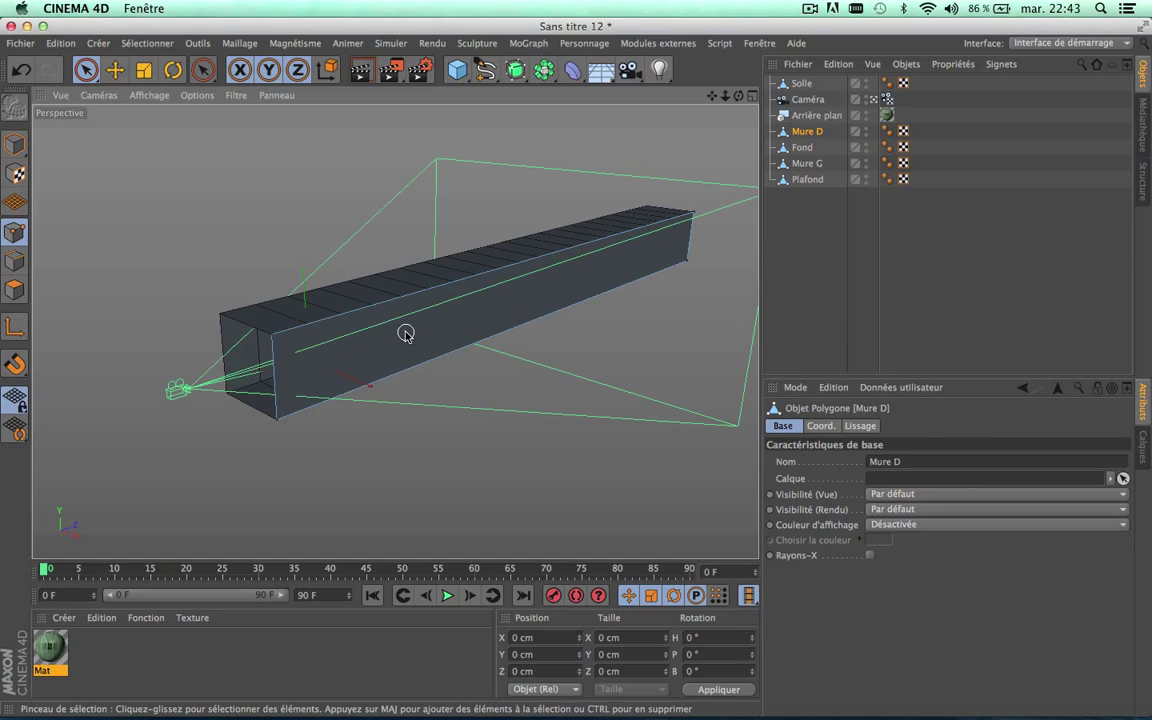
scroll(405, 332, up, 3)
scroll(405, 332, up, 2)
scroll(201, 326, down, 5)
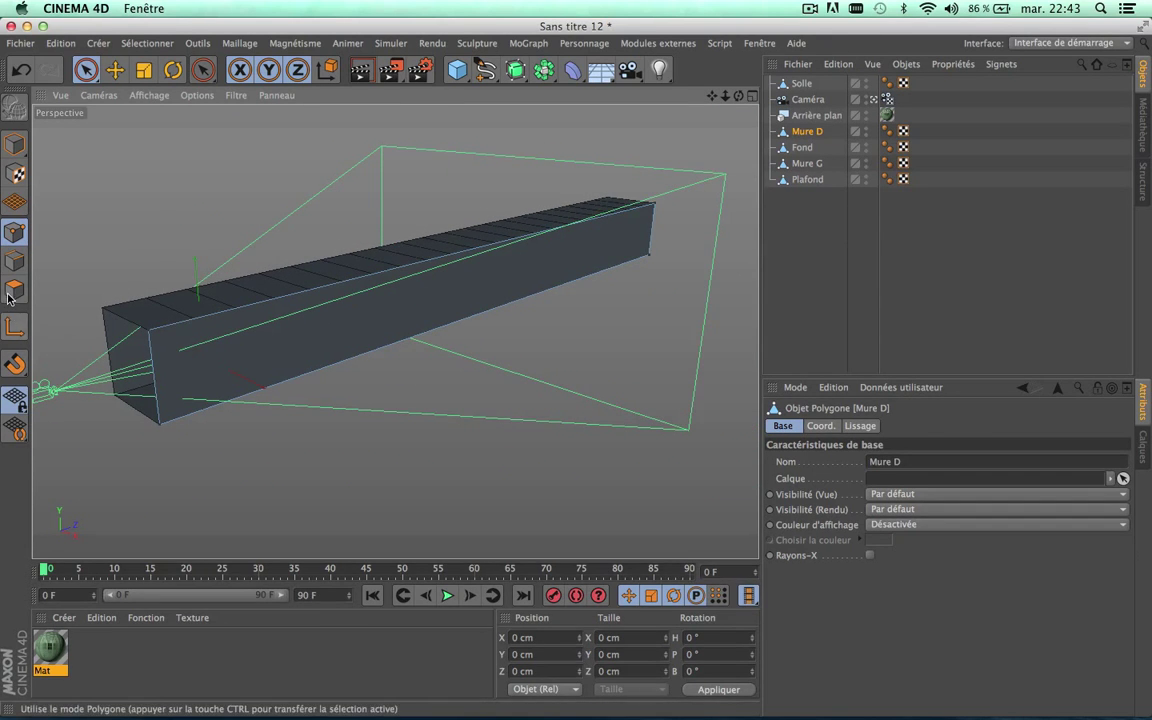
key(Return)
key(Return)
key(Return)
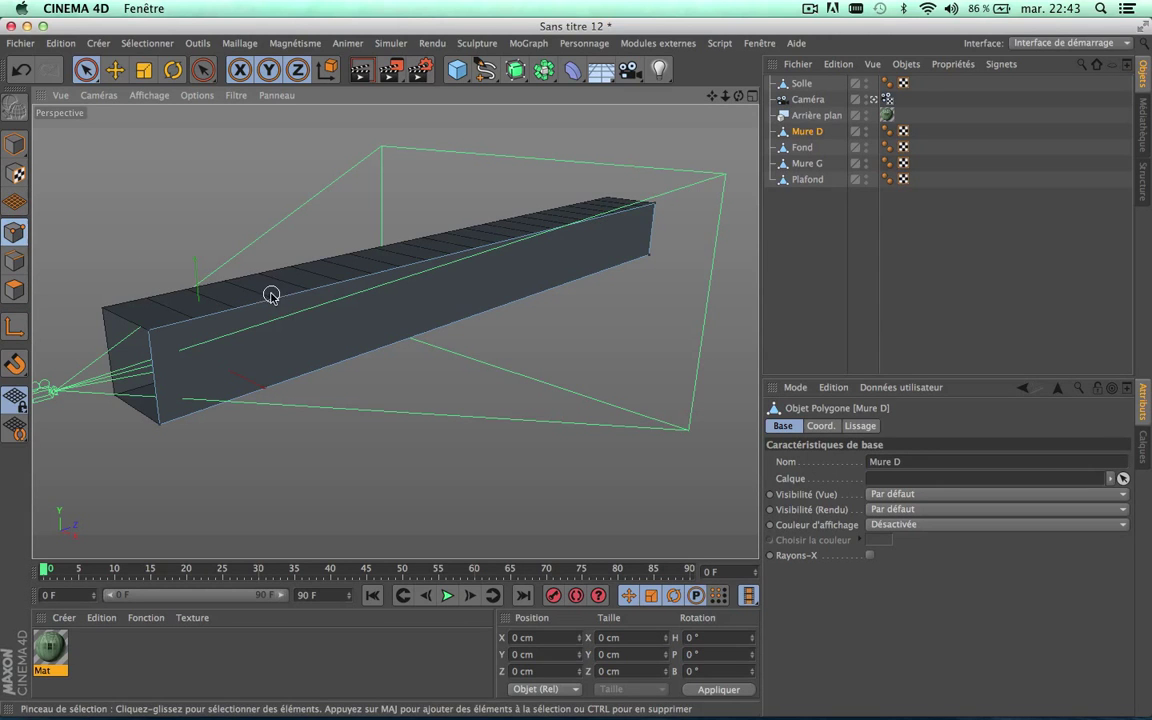
click(240, 43)
mouse_move(252, 84)
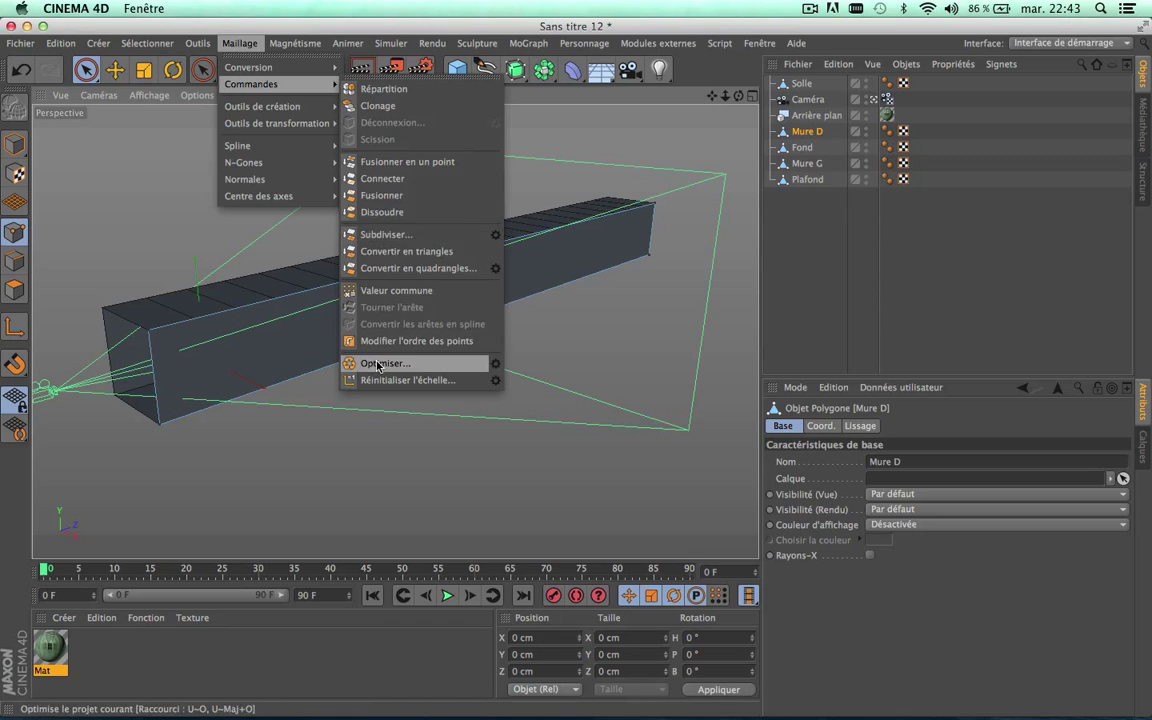
click(382, 363)
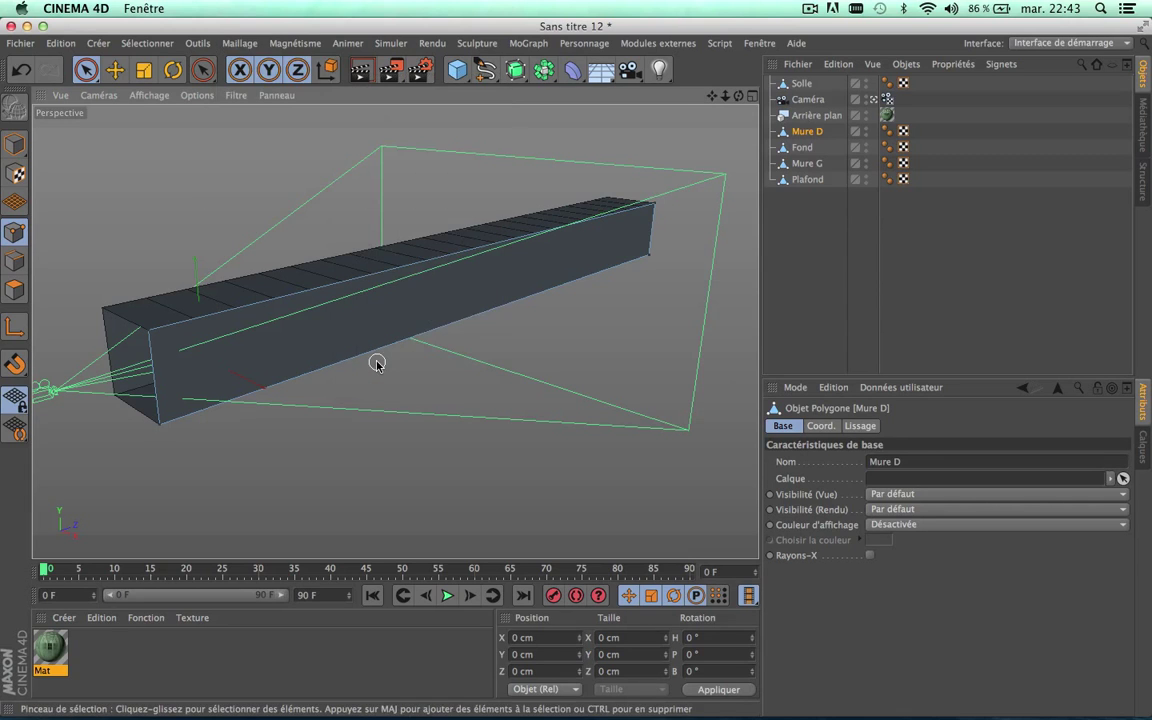
click(804, 148)
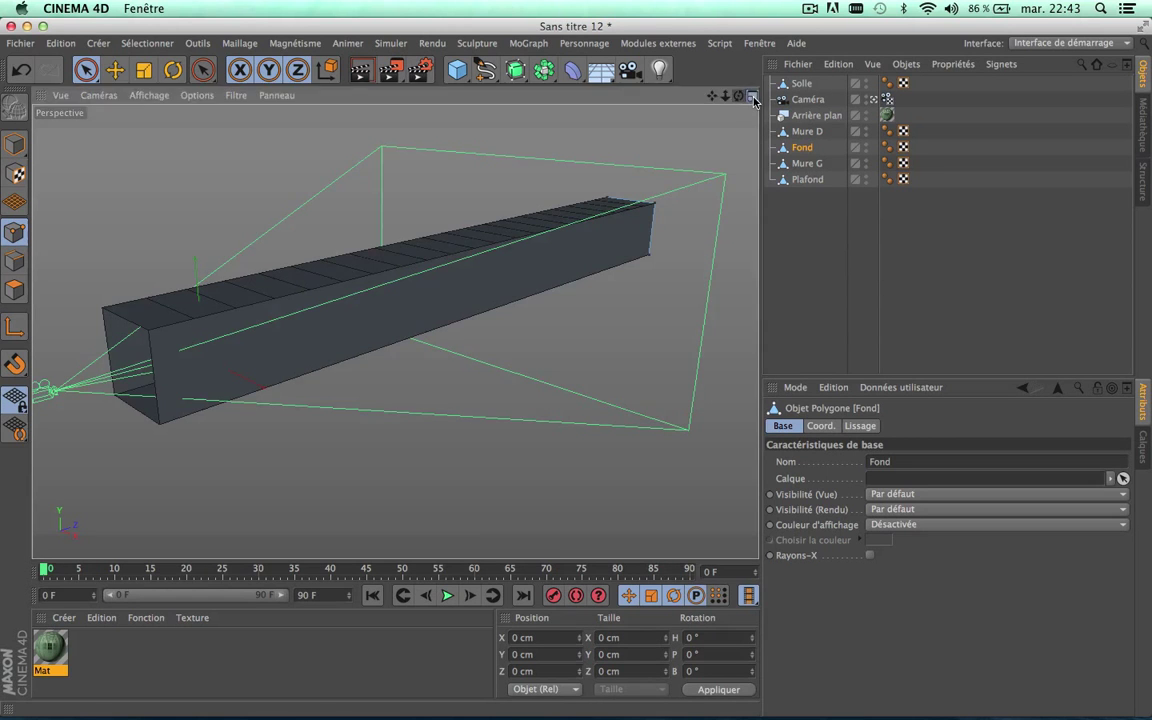
- Enlarge the camera view to check the corridor's match against the photo, then return to four views
middle_click(275, 113)
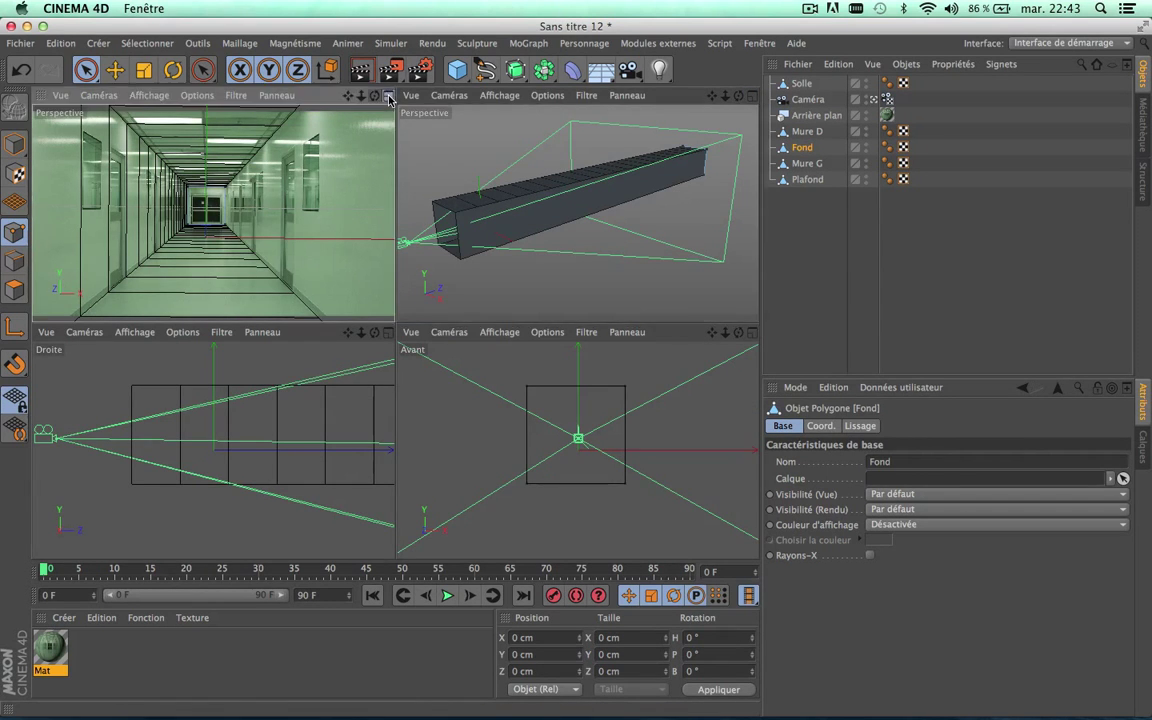
middle_click(340, 110)
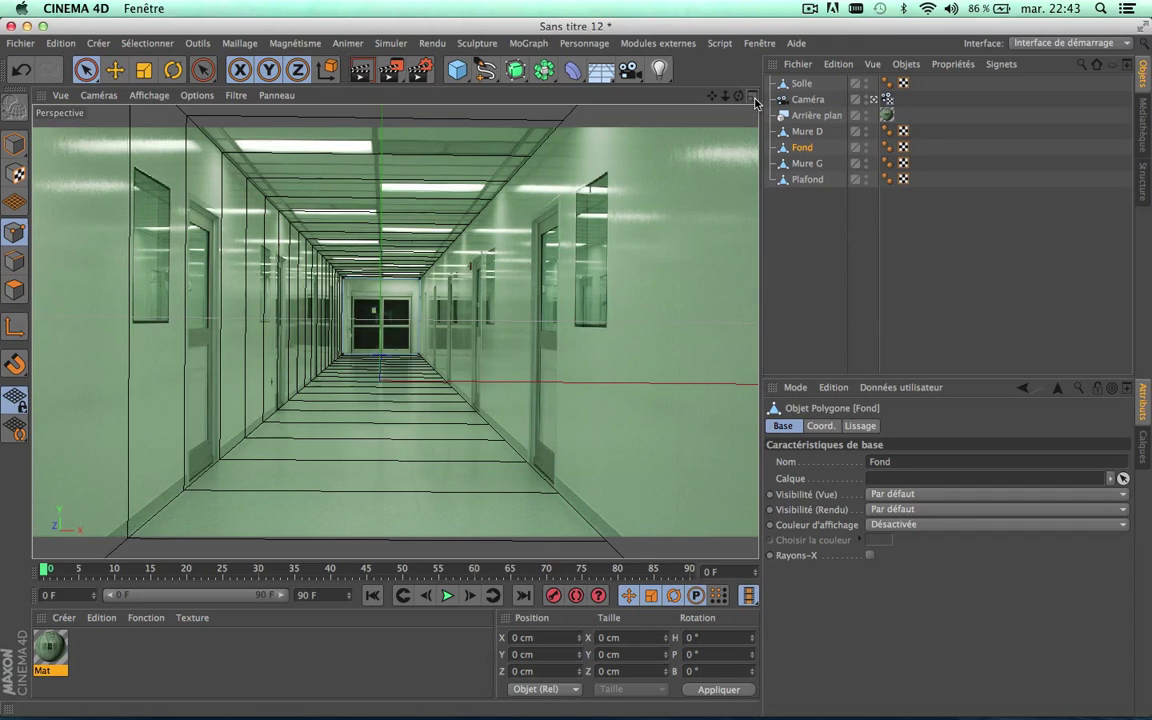
middle_click(680, 100)
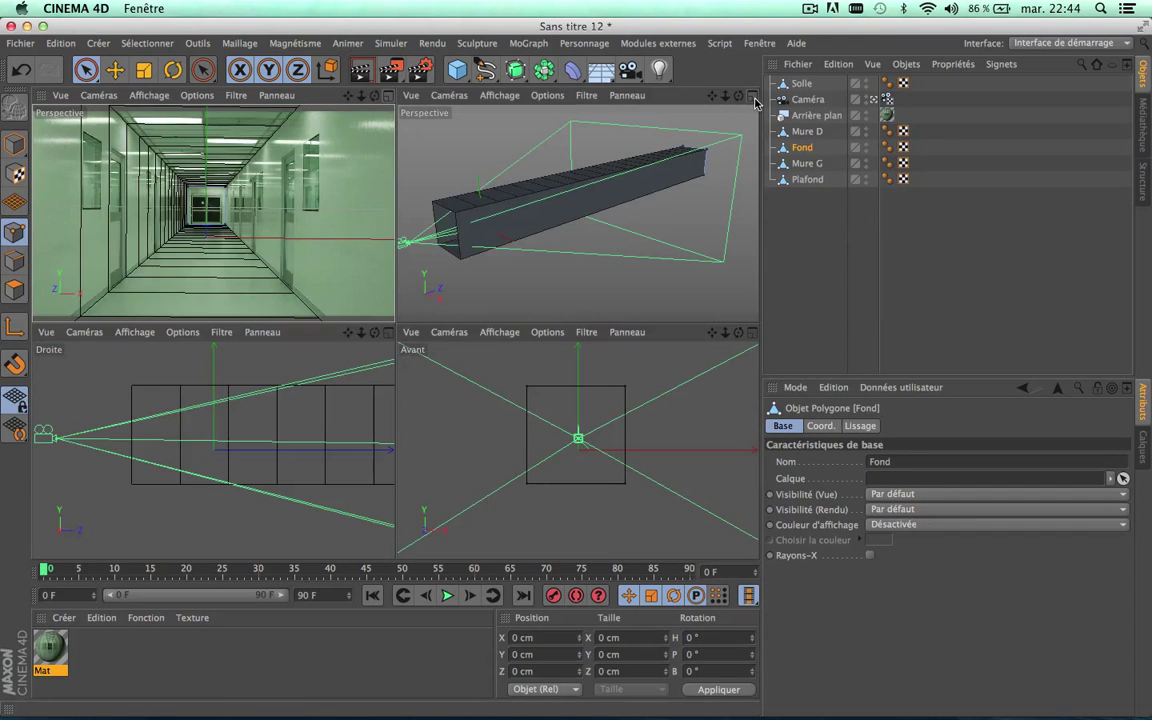
- Select Mure G and orbit the perspective view around to face the left wall
click(810, 163)
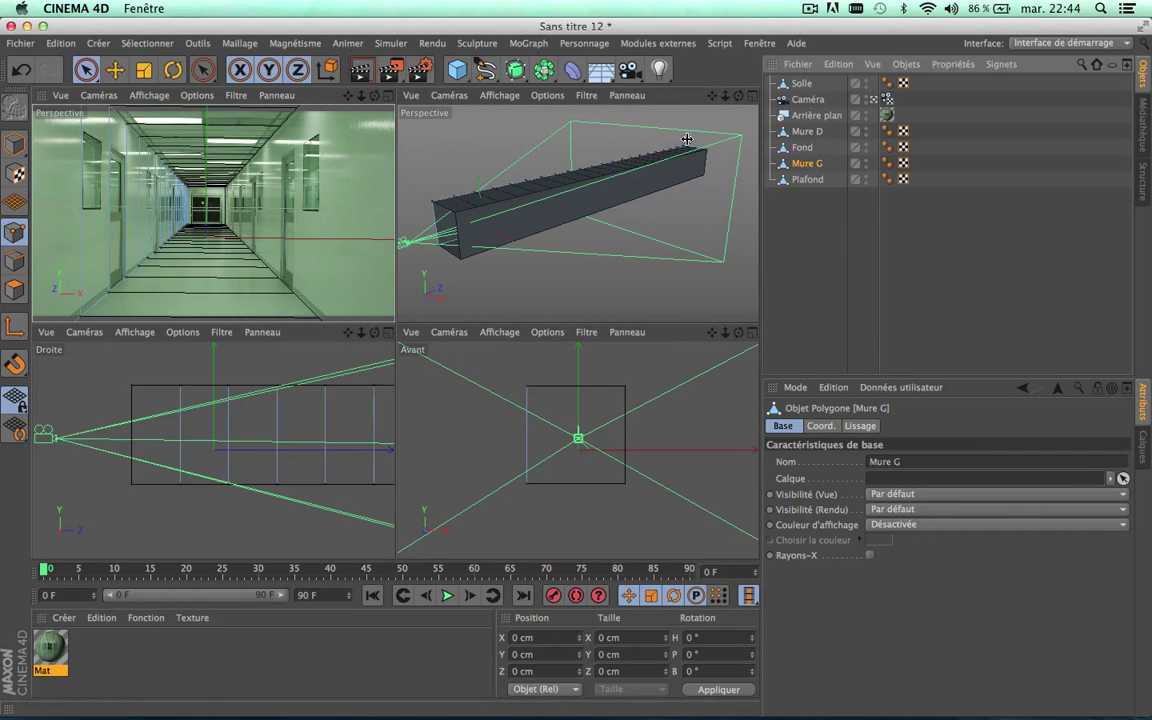
click(753, 95)
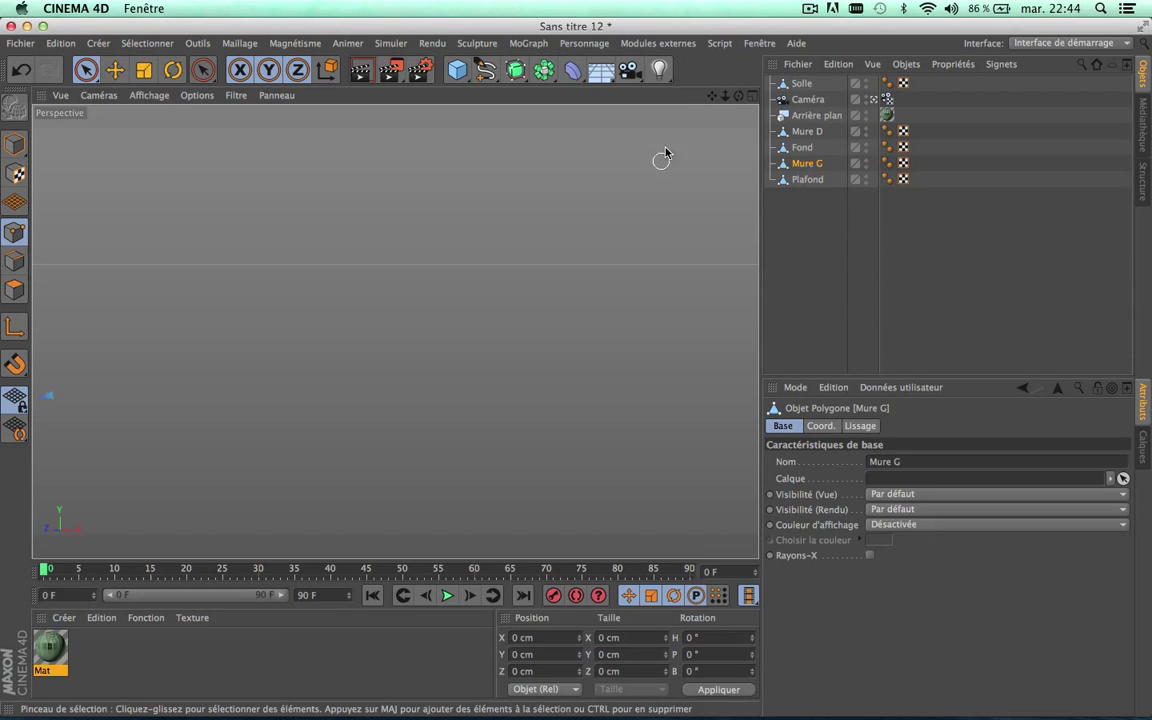
drag(738, 96, 716, 99)
alt+drag(395, 330, 693, 150)
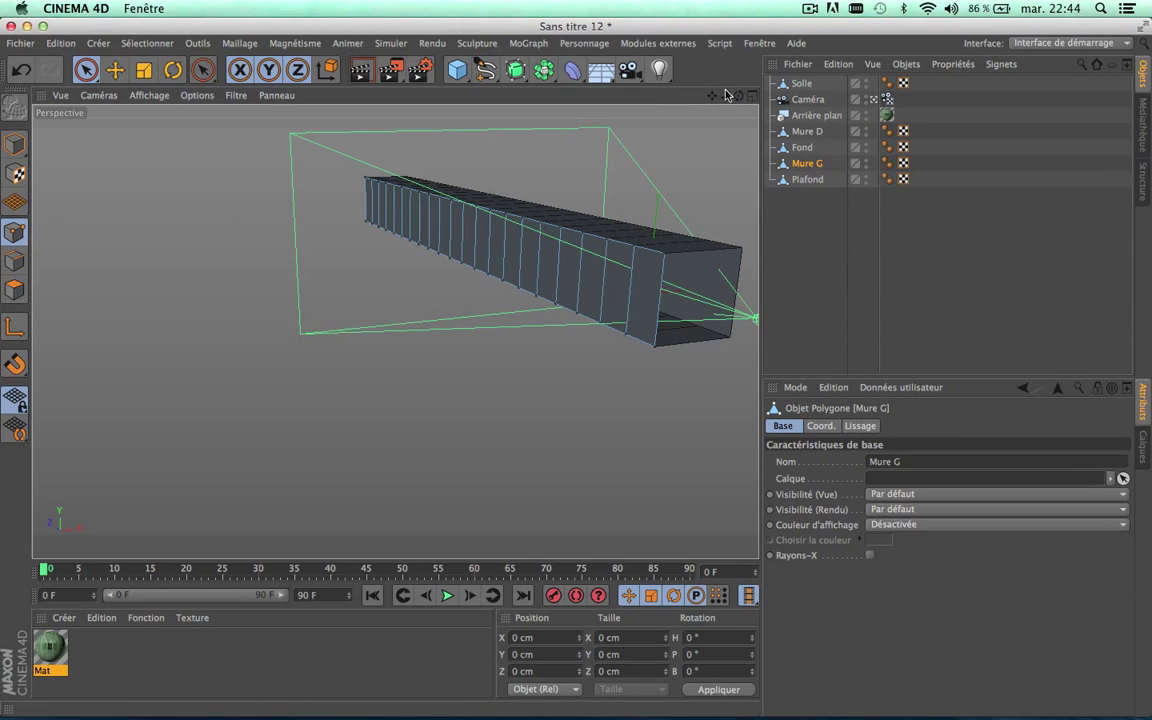
drag(712, 95, 660, 88)
alt+drag(399, 329, 527, 303)
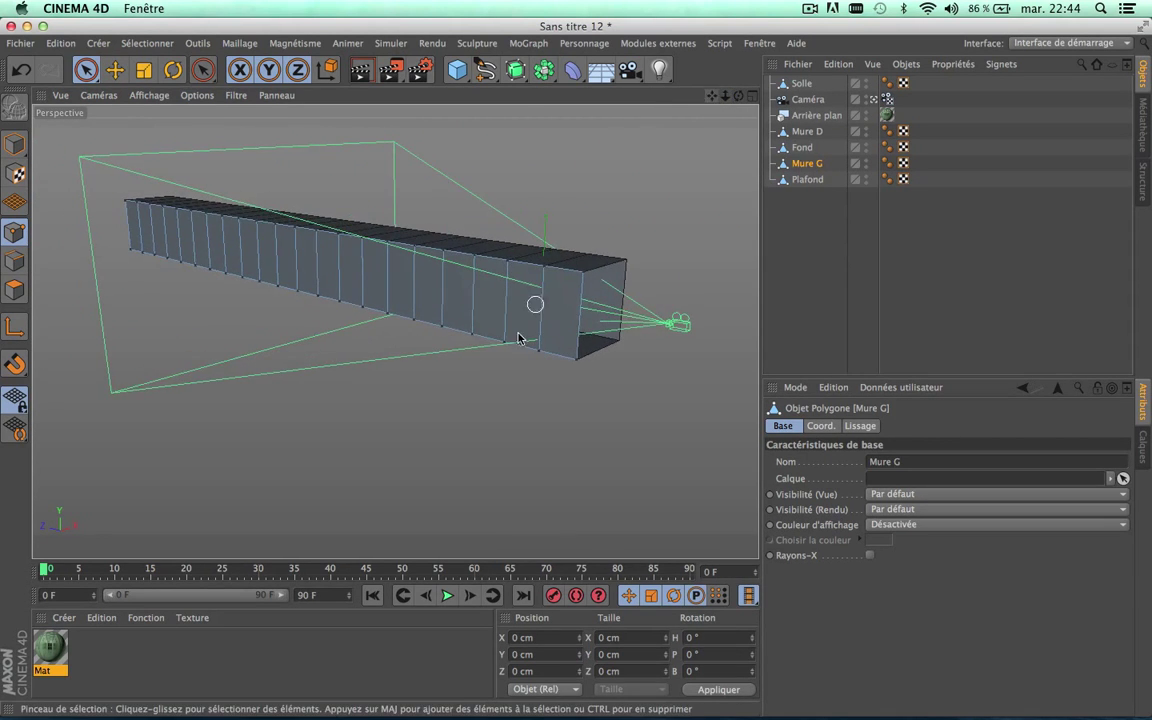
- In Edges mode, select the vertical edge loops on Mure G and dissolve them
click(15, 260)
mouse_move(545, 296)
mouse_down()
mouse_move(388, 288)
mouse_move(243, 252)
mouse_move(133, 205)
mouse_up()
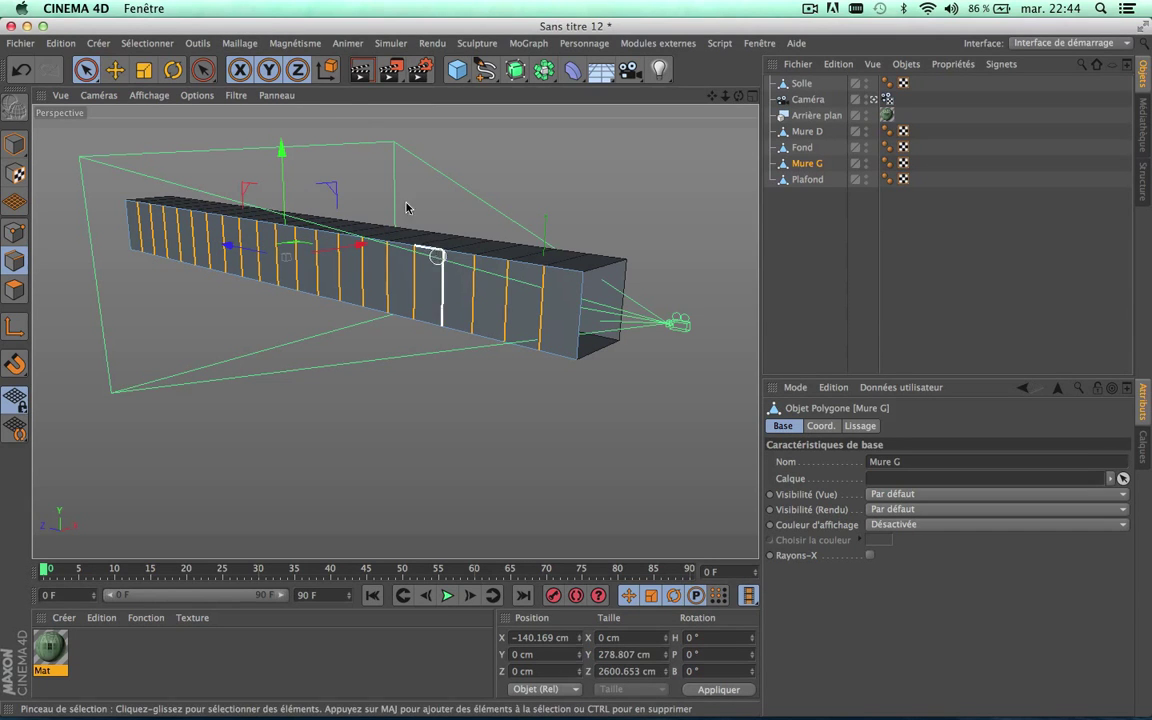
click(240, 43)
mouse_move(251, 84)
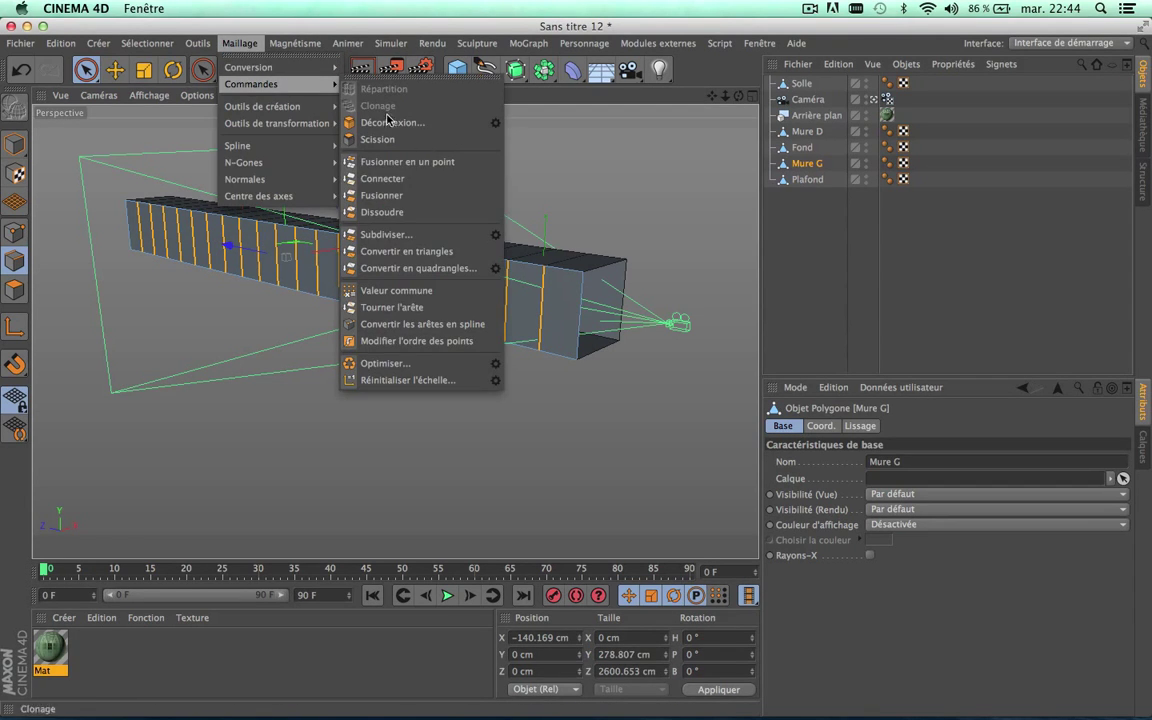
click(369, 212)
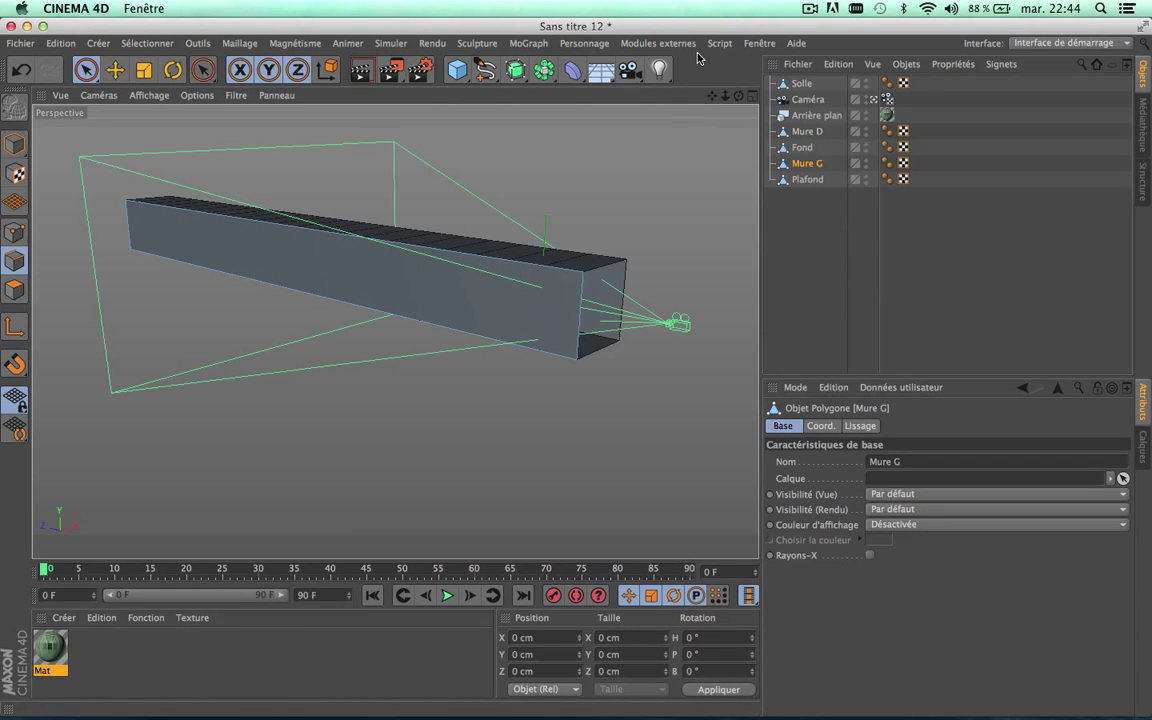
- Select the Plafond ceiling's edge loops and dissolve them with Dissoudre
drag(740, 96, 650, 120)
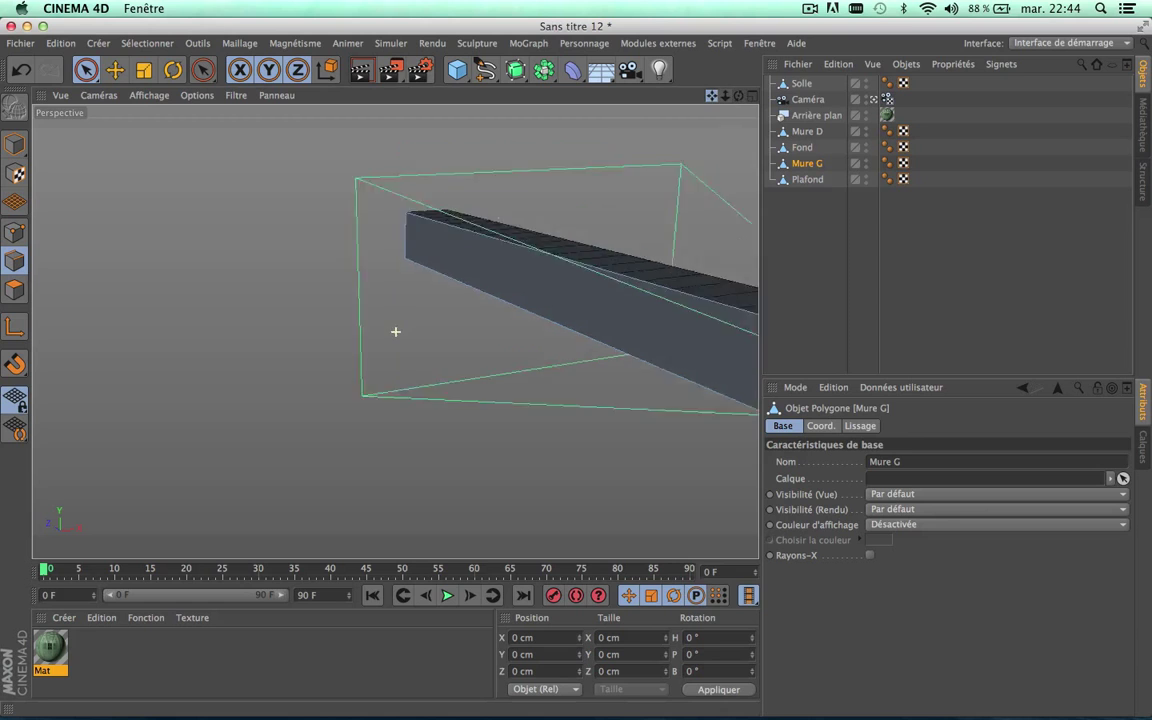
click(808, 179)
drag(371, 432, 198, 245)
click(239, 43)
mouse_move(251, 84)
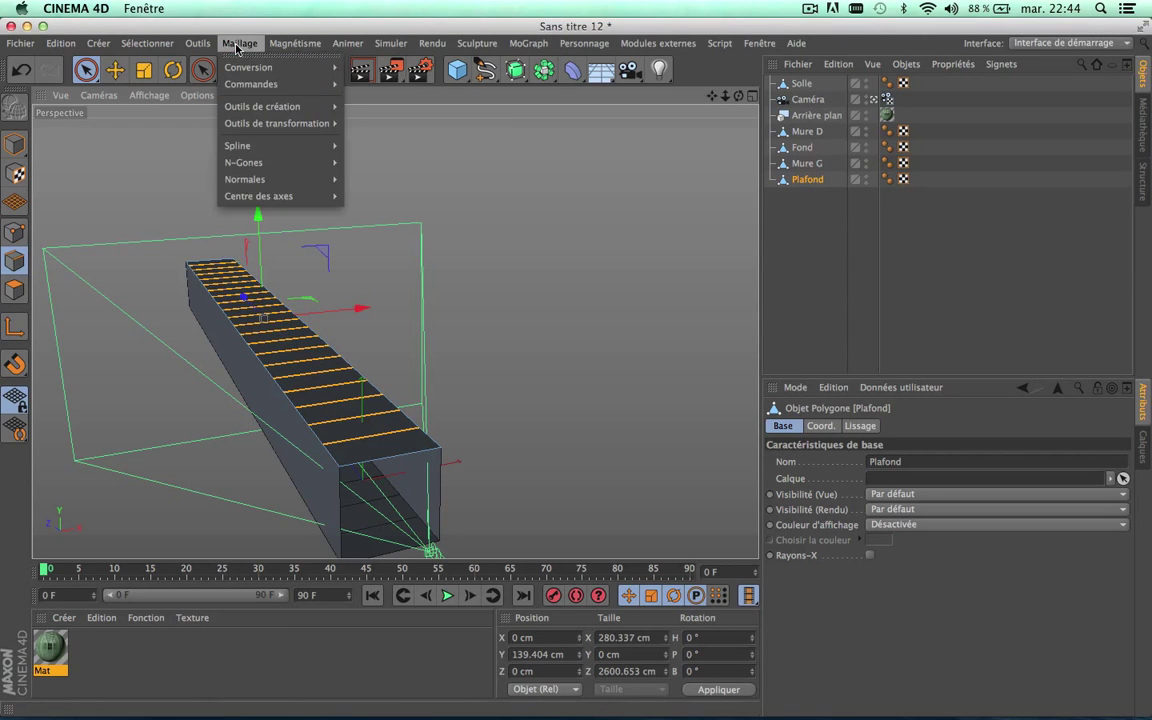
click(382, 212)
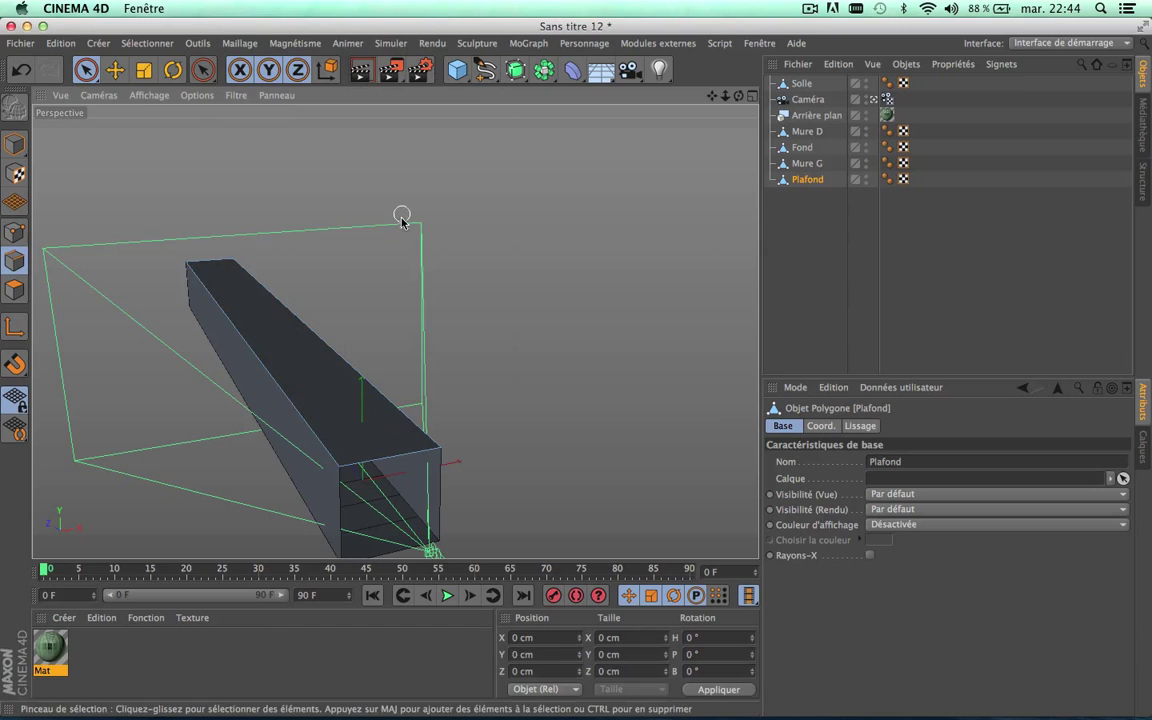
- Return to the maximised camera view of the corridor with all objects deselected
click(755, 97)
click(389, 96)
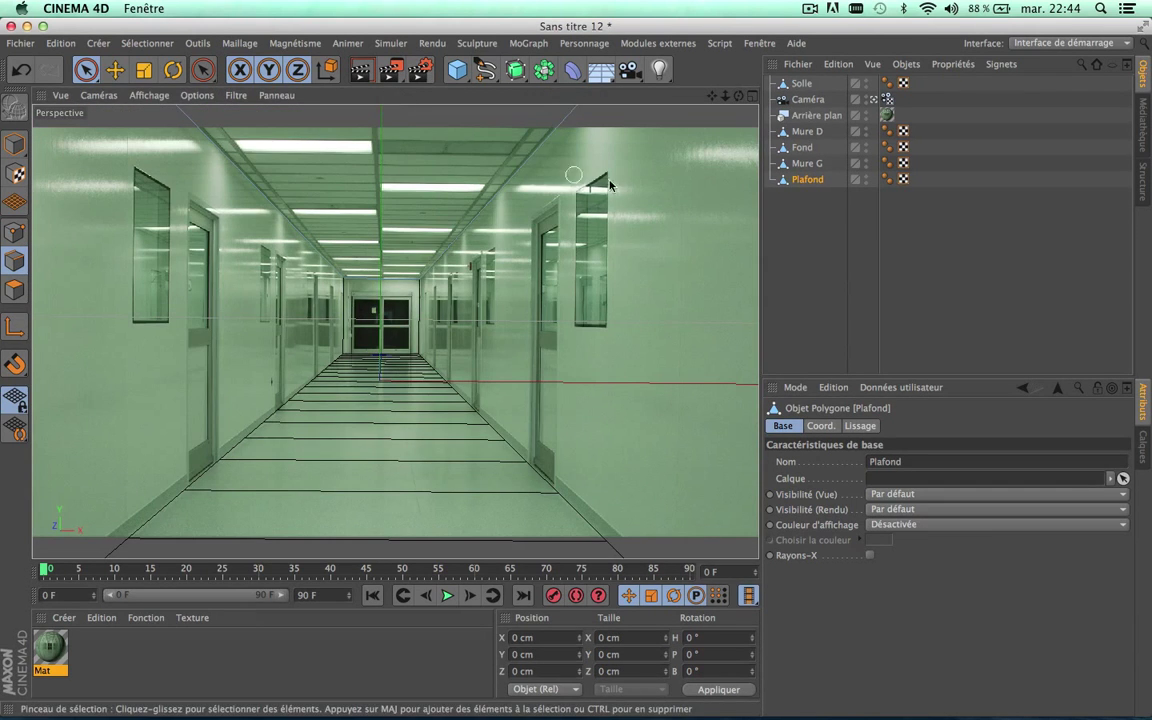
click(797, 255)
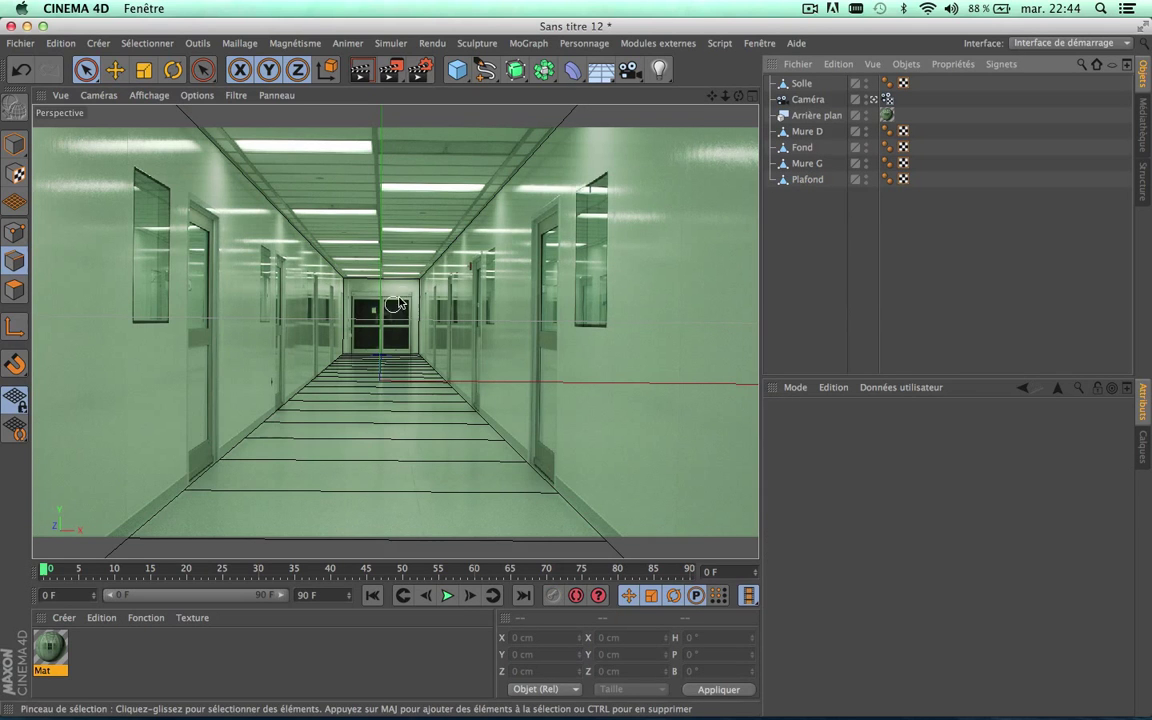
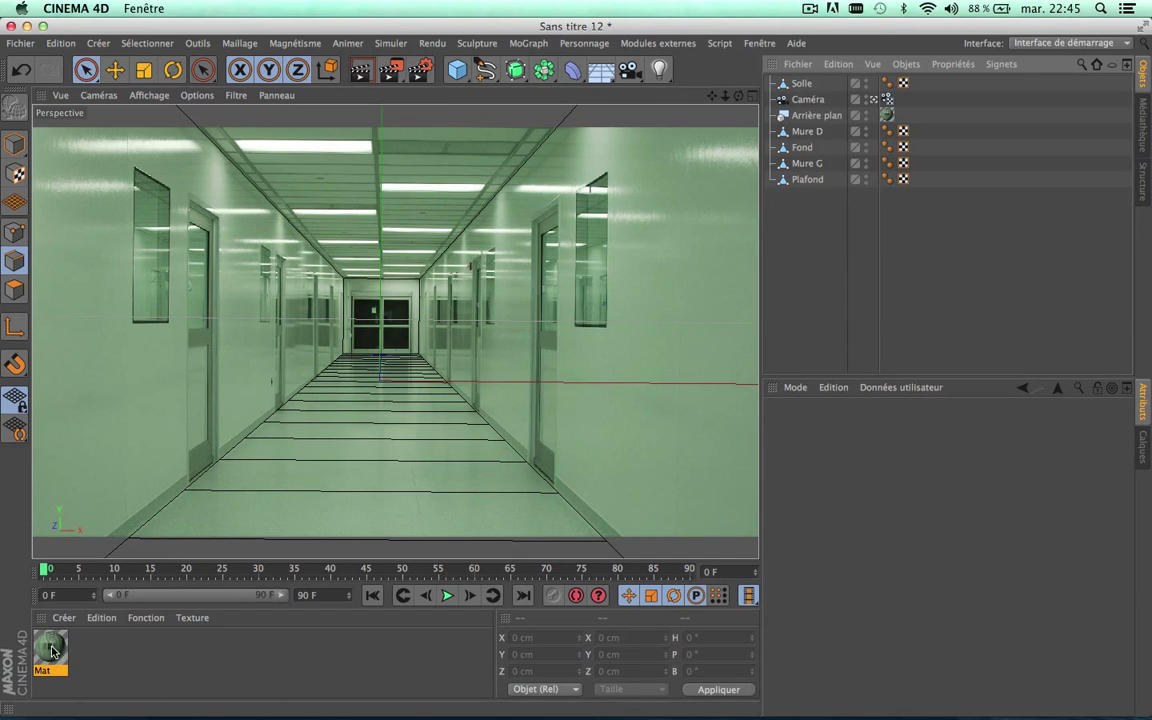
- Drag the Mat material onto each of Solle, Mure D, Fond, Mure G and Plafond
drag(44, 648, 806, 84)
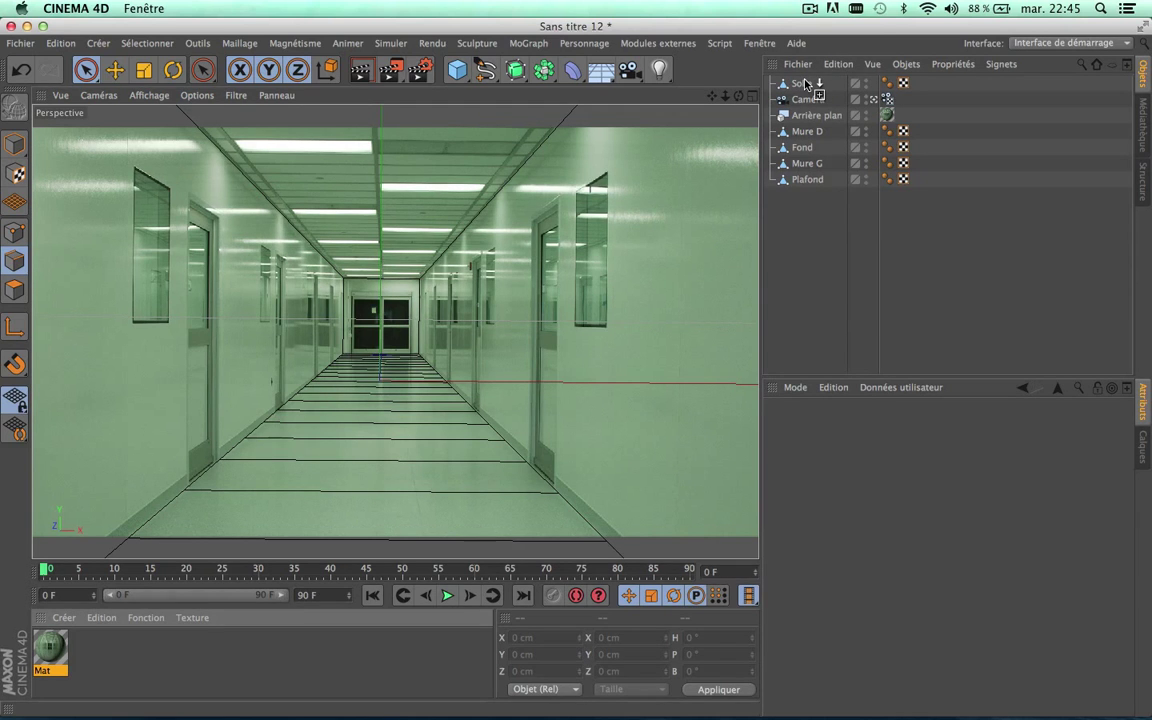
mouse_move(50, 645)
mouse_down()
mouse_move(760, 120)
mouse_move(806, 131)
mouse_up()
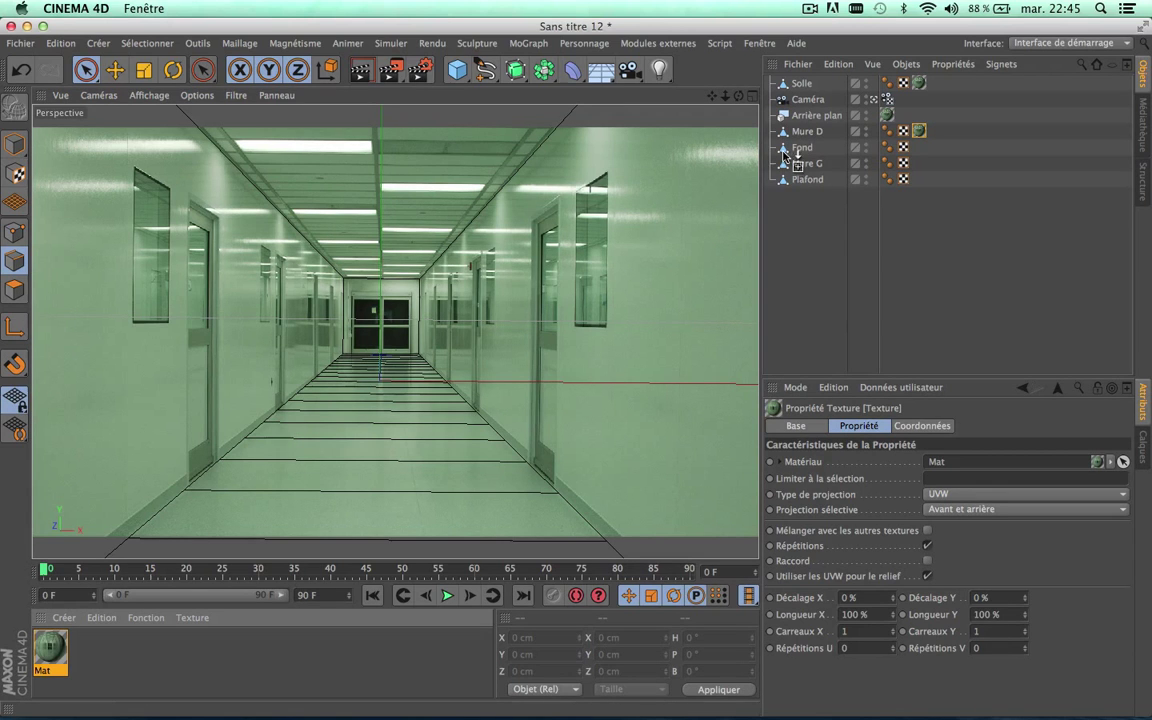
drag(47, 648, 806, 147)
drag(50, 648, 806, 163)
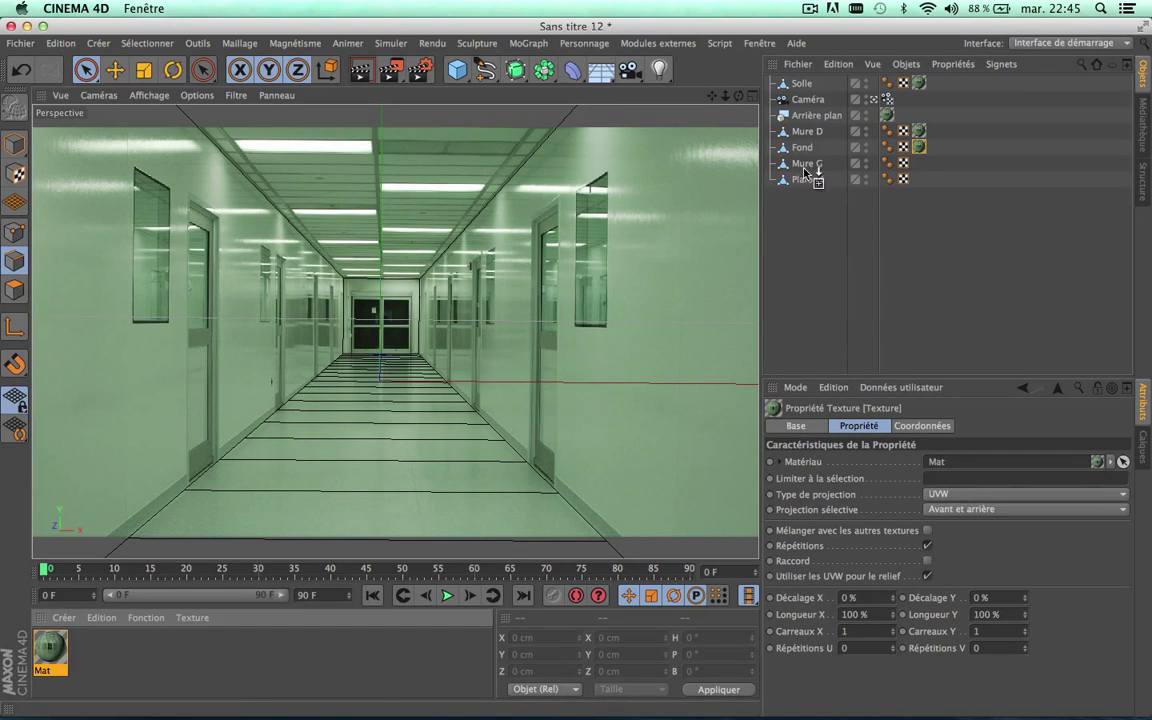
drag(50, 648, 811, 181)
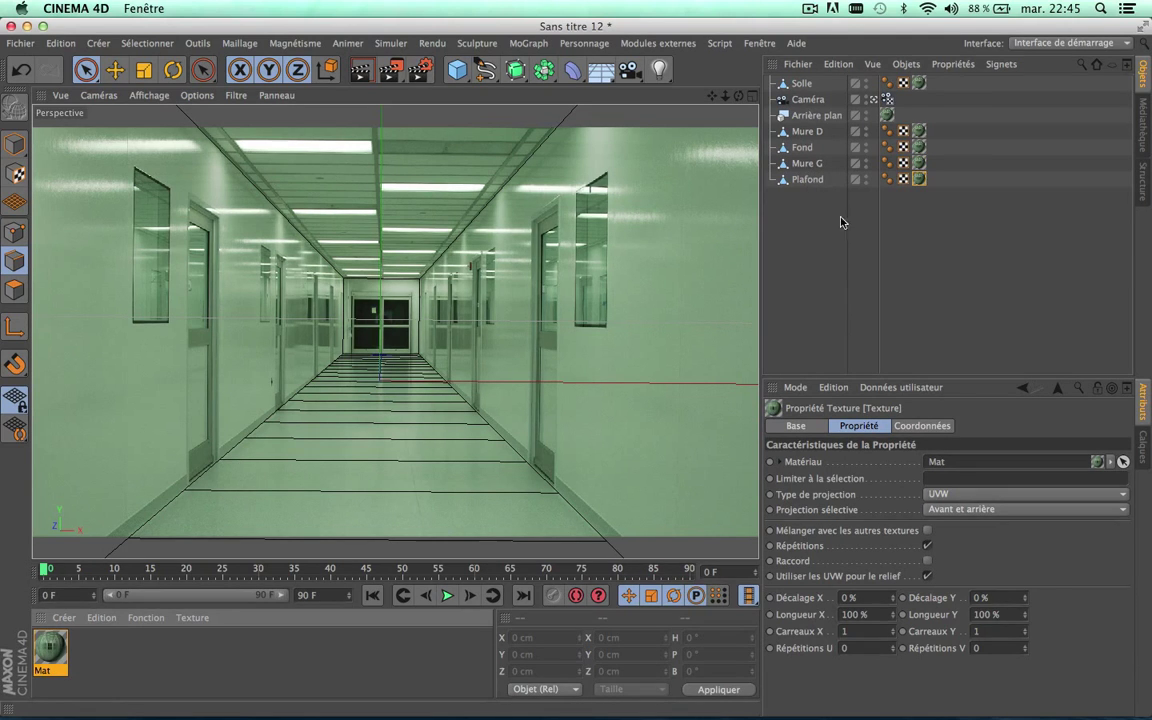
click(818, 258)
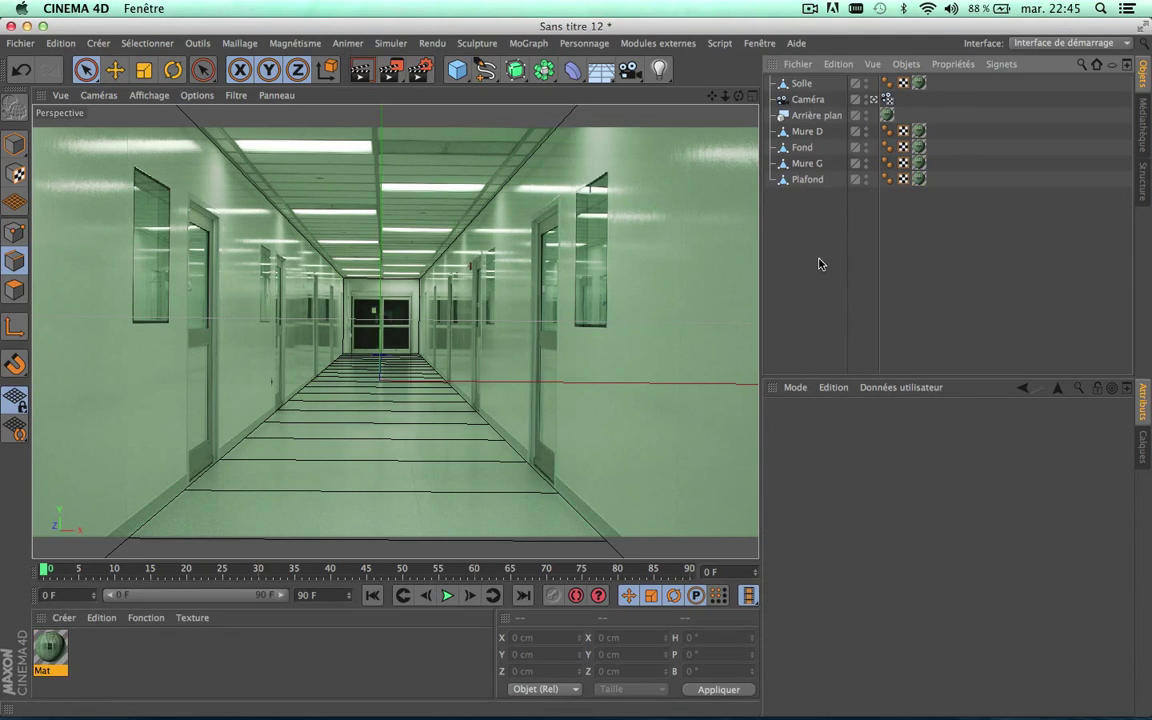
- Set Solle's and Mure D's Mat tags to Caméra projection, link the Caméra, and calculate the aspect
click(919, 83)
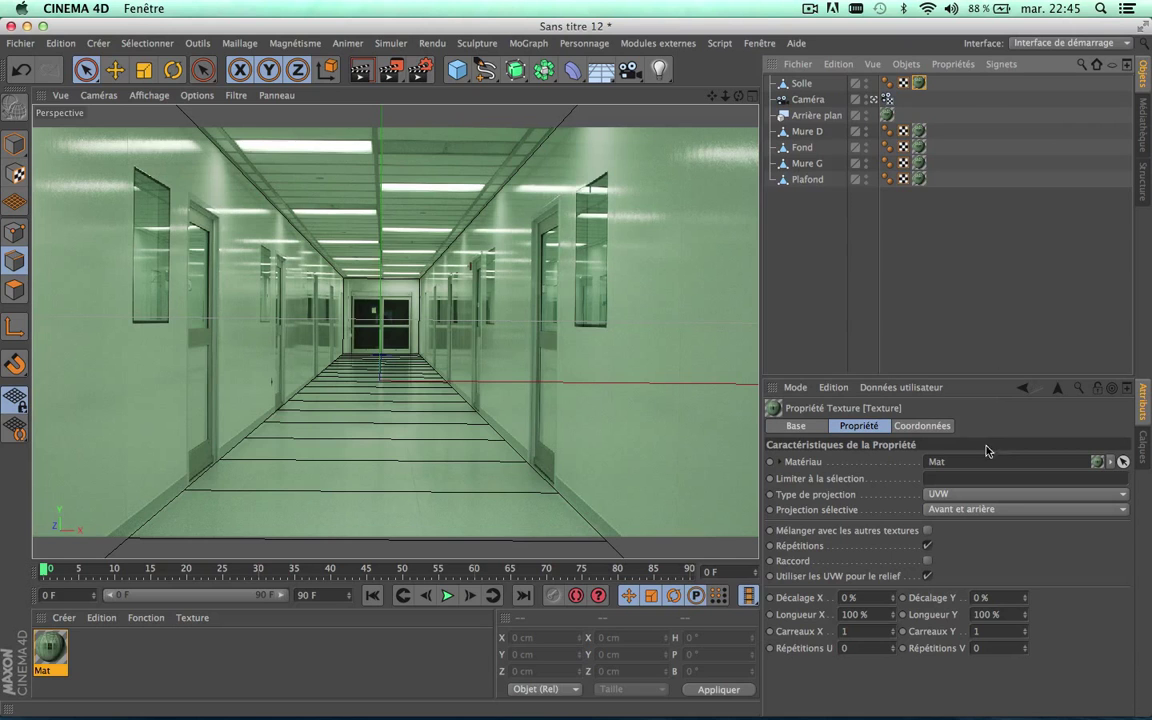
click(992, 495)
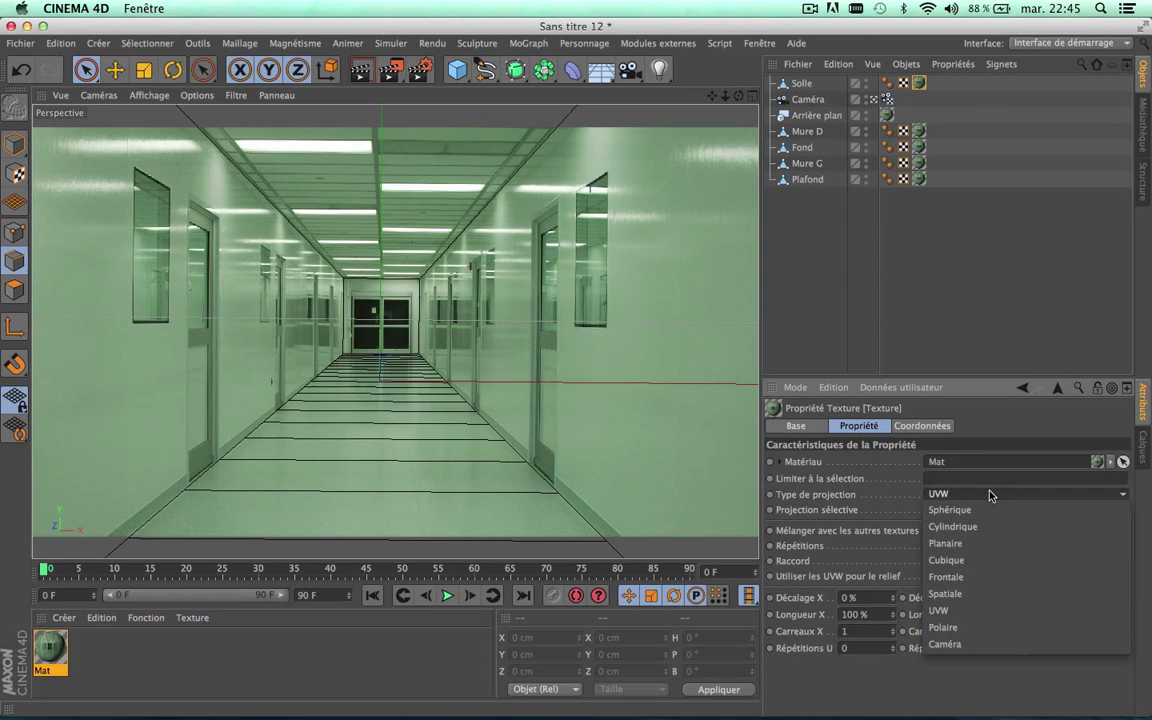
click(957, 645)
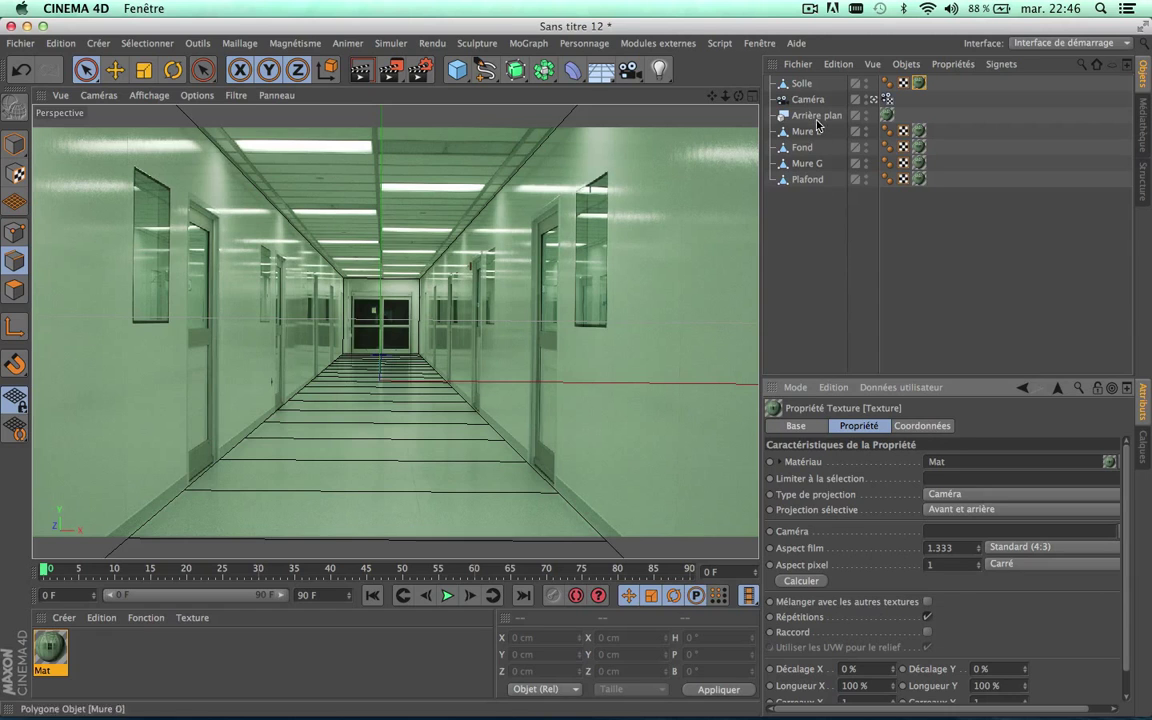
mouse_move(808, 99)
mouse_down()
mouse_move(897, 283)
mouse_move(935, 533)
mouse_up()
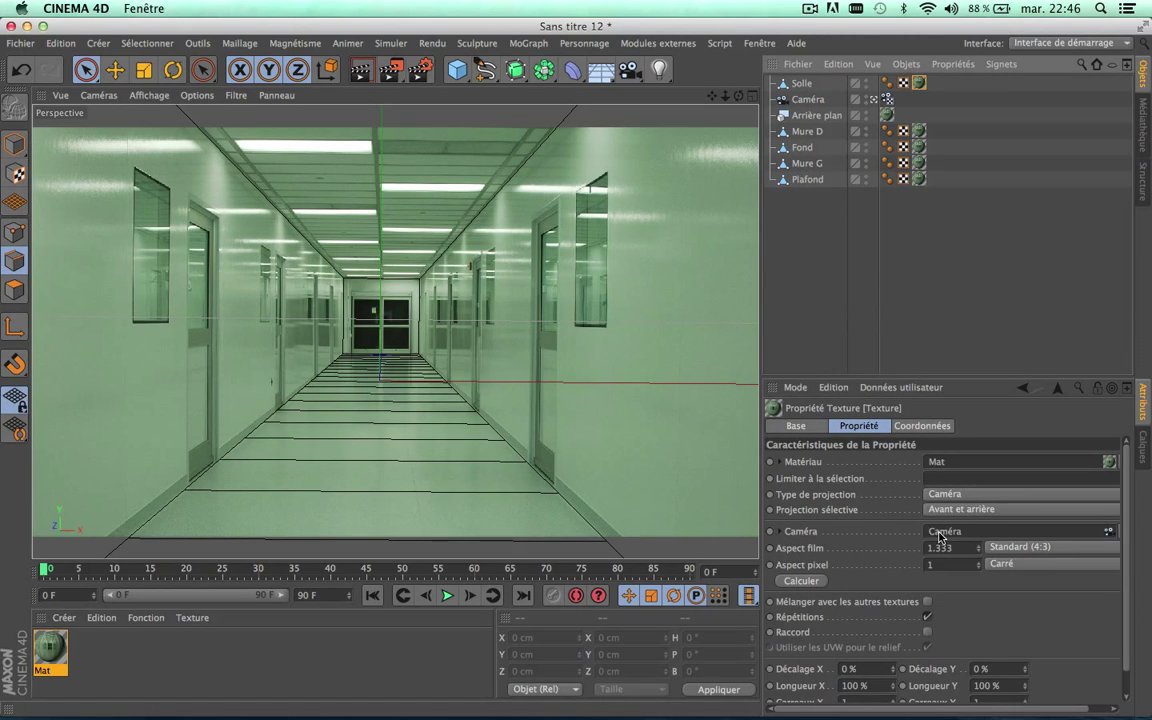
click(804, 581)
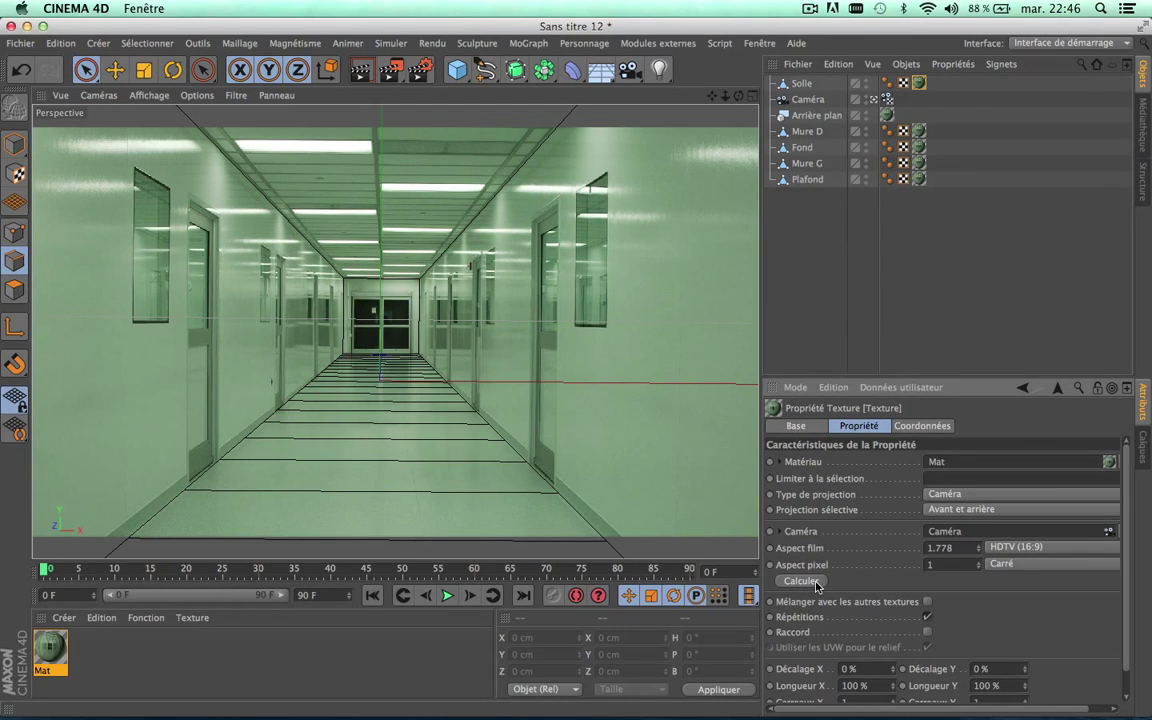
click(919, 132)
click(983, 497)
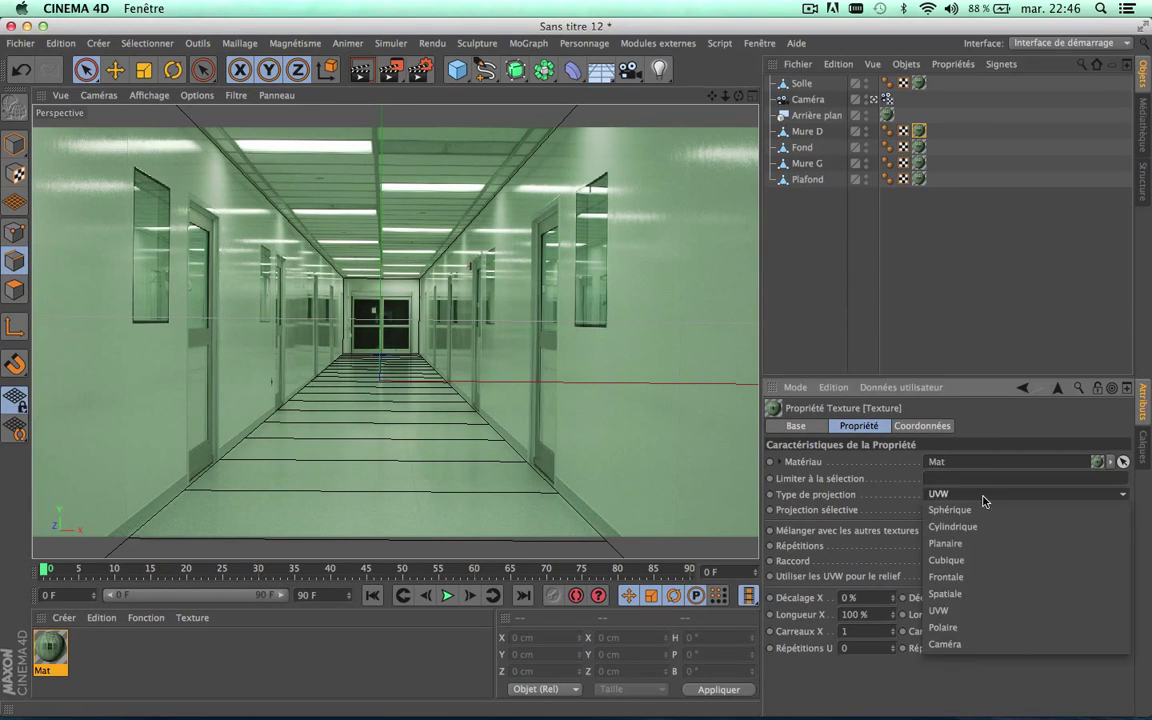
click(968, 648)
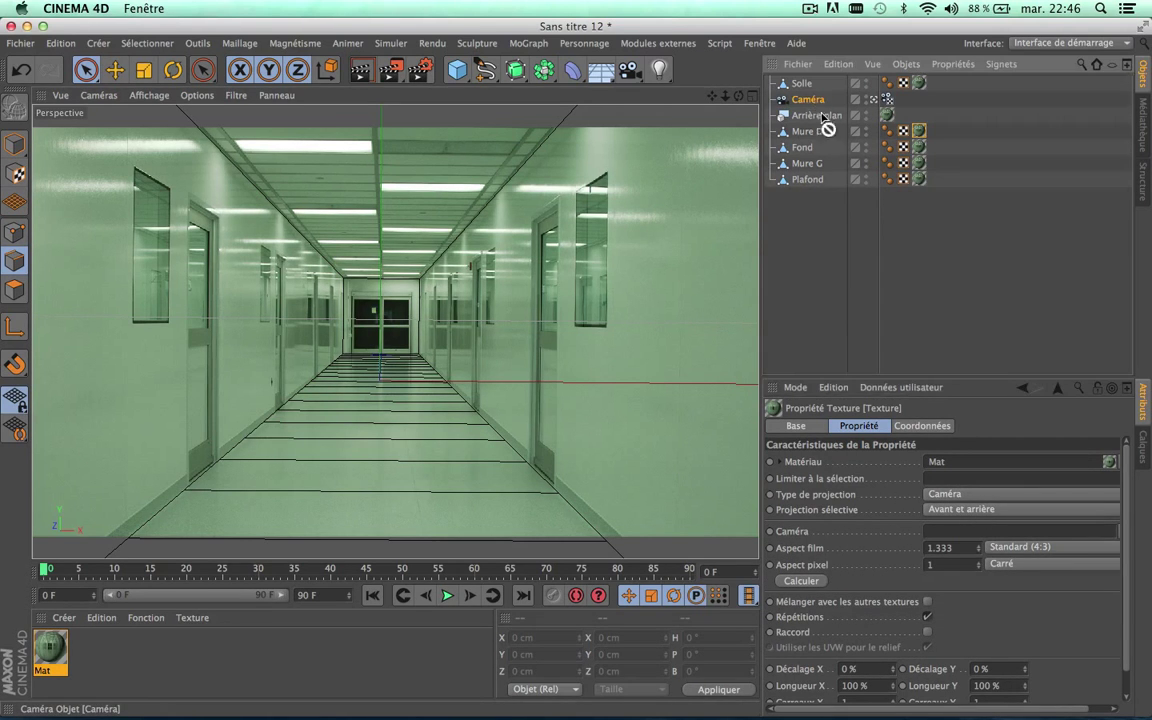
mouse_move(808, 99)
mouse_down()
mouse_move(903, 530)
mouse_move(938, 532)
mouse_up()
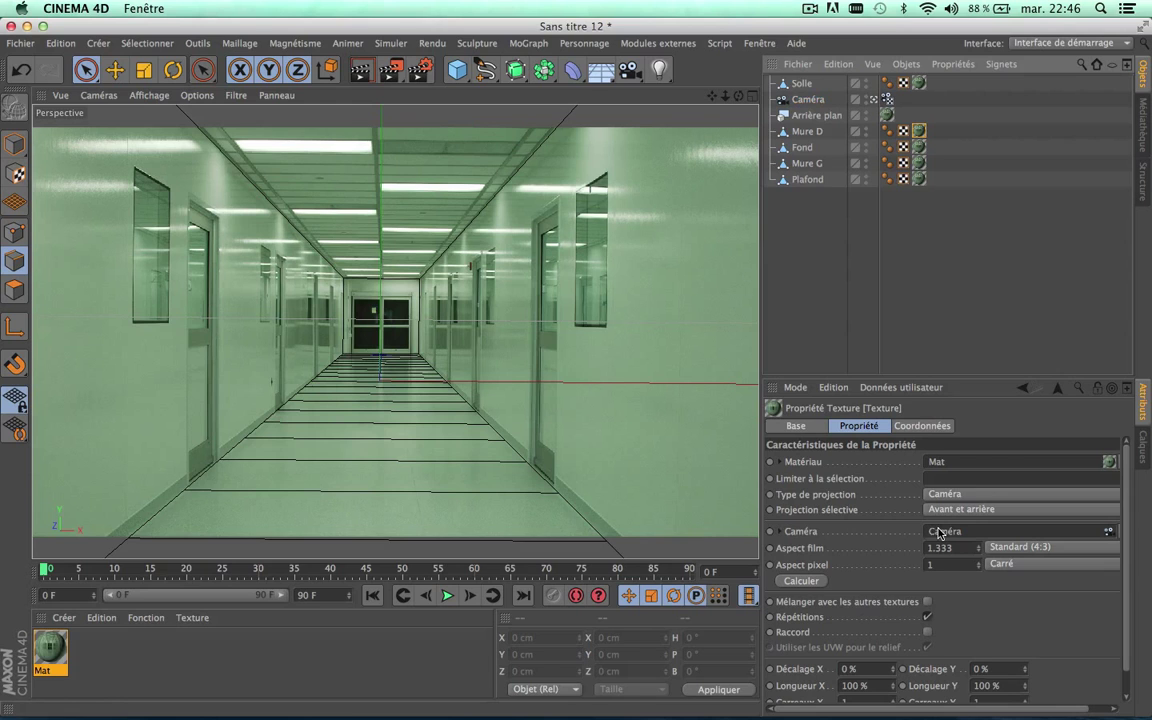
click(801, 580)
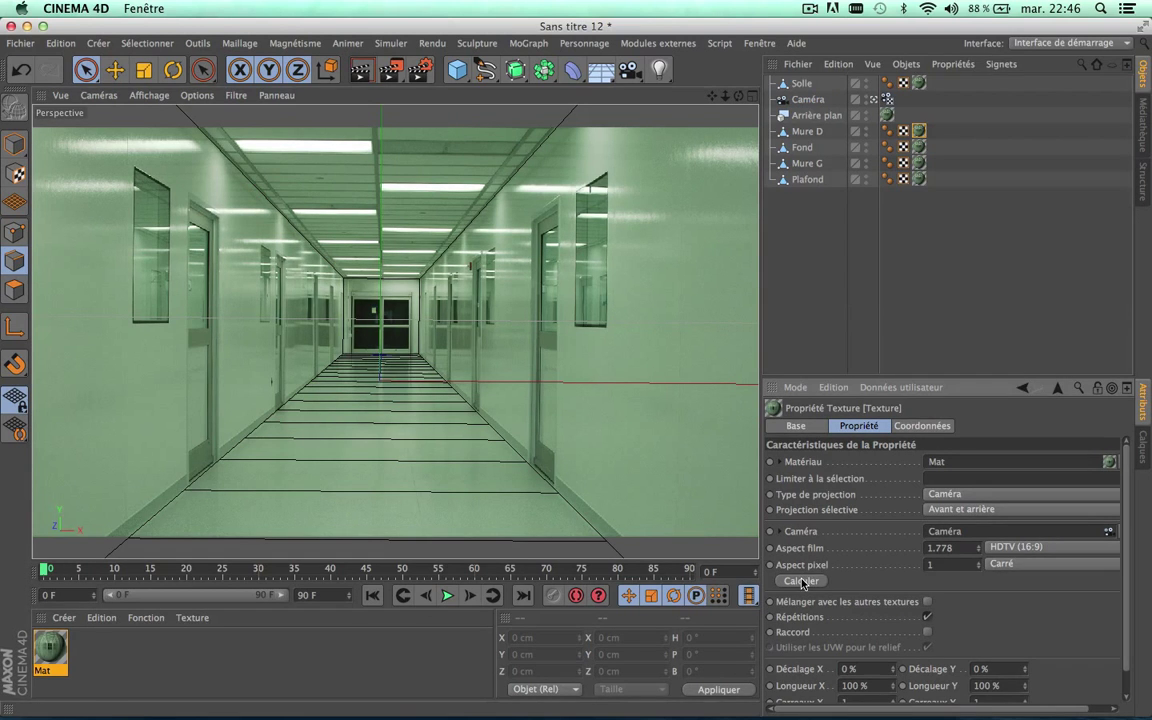
- Give Fond's and Mure G's Mat tags Caméra projection linked to the Caméra object, calculating Mure G's aspect
click(920, 148)
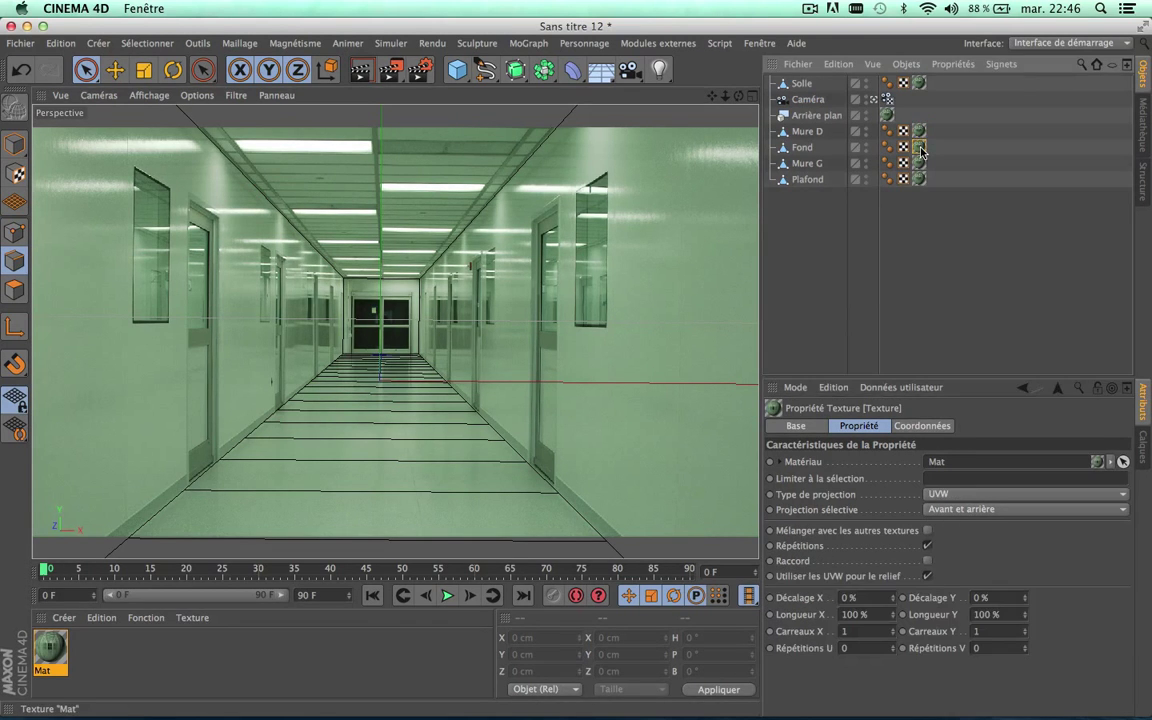
click(980, 496)
click(958, 643)
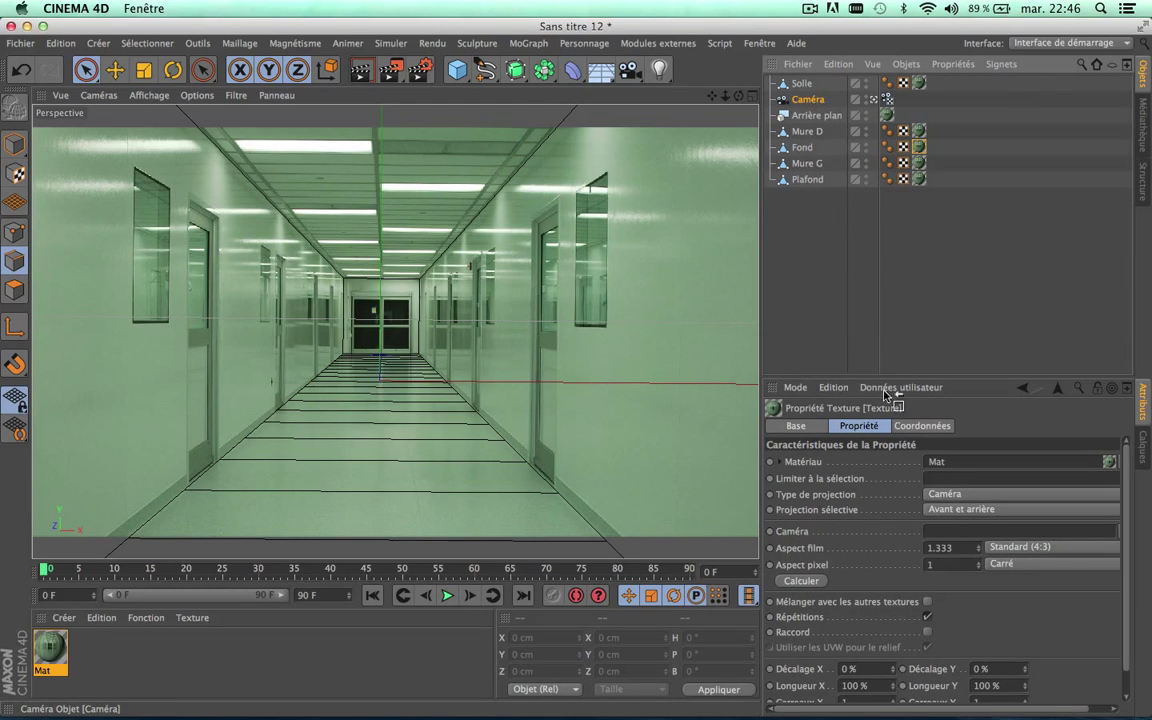
drag(785, 289, 935, 532)
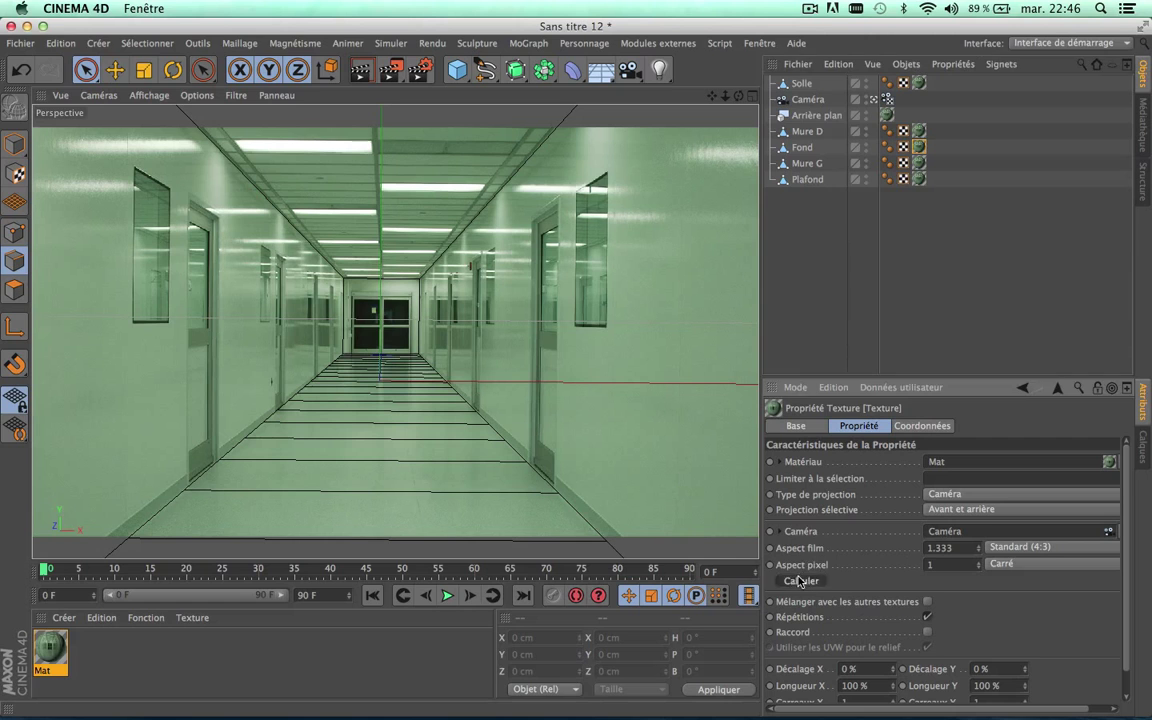
click(918, 163)
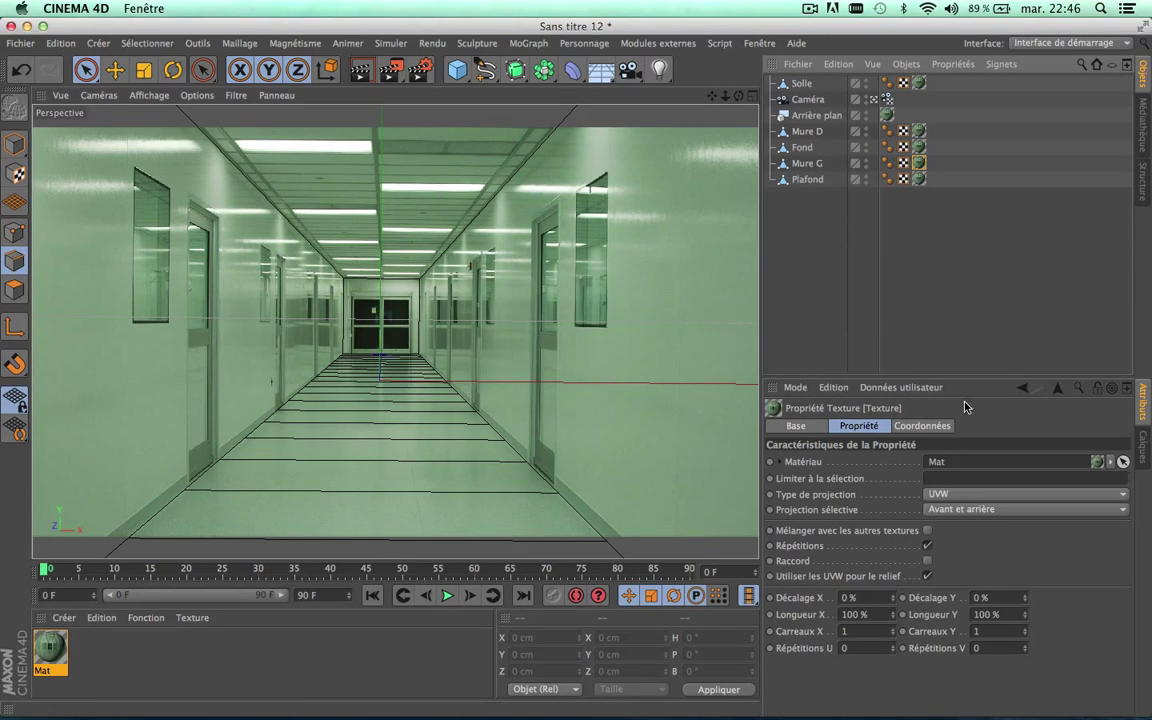
click(977, 494)
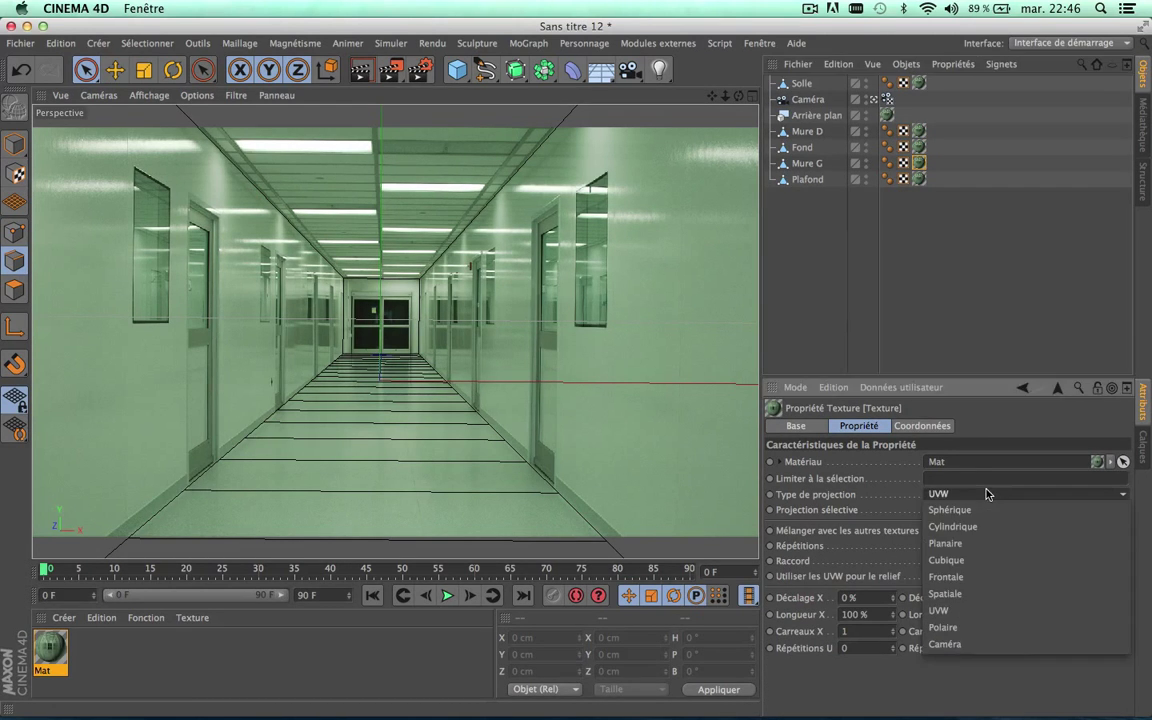
click(967, 646)
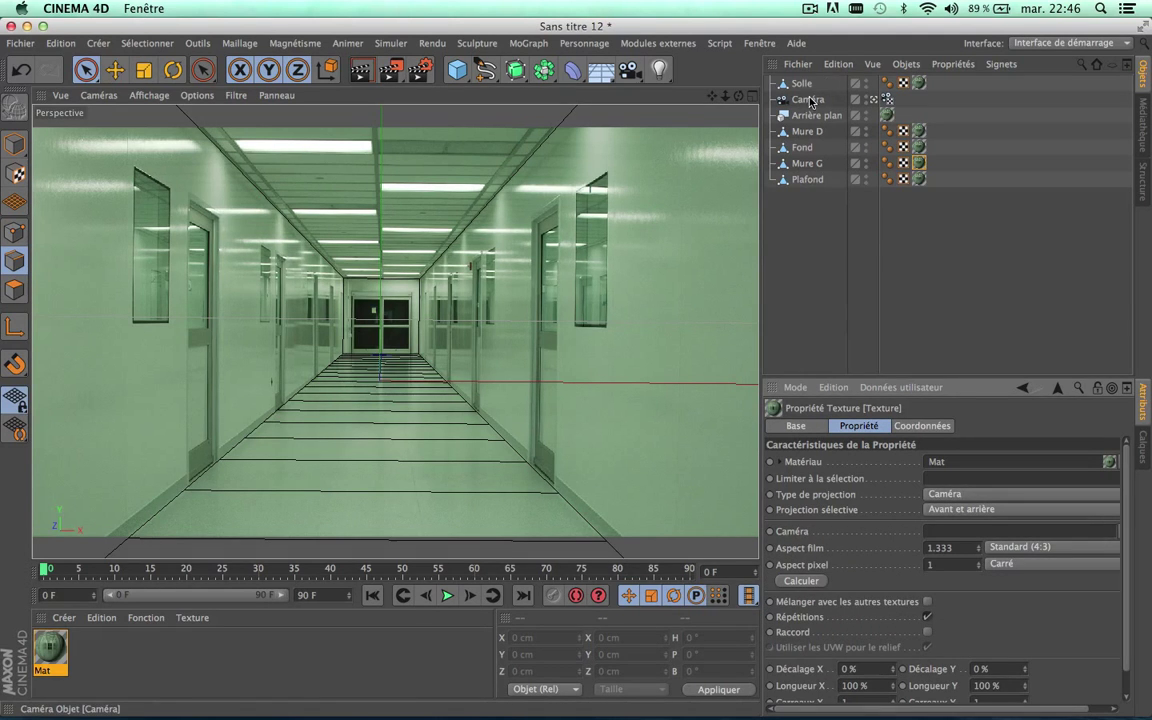
drag(808, 99, 939, 532)
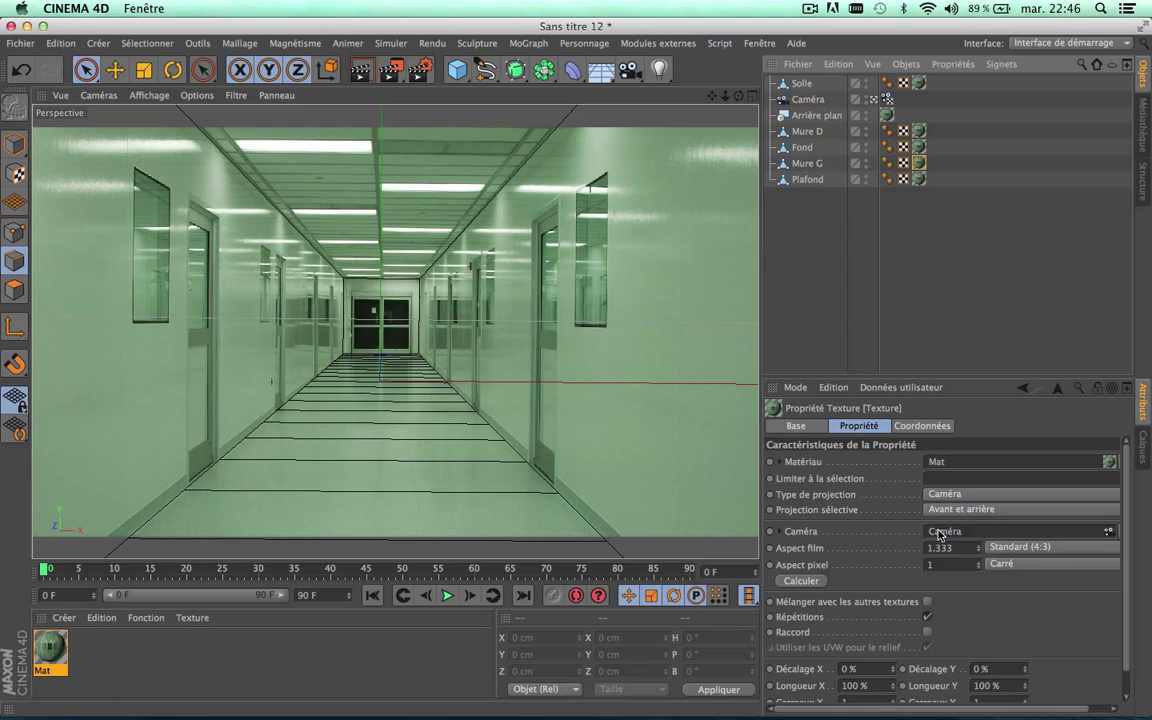
click(810, 585)
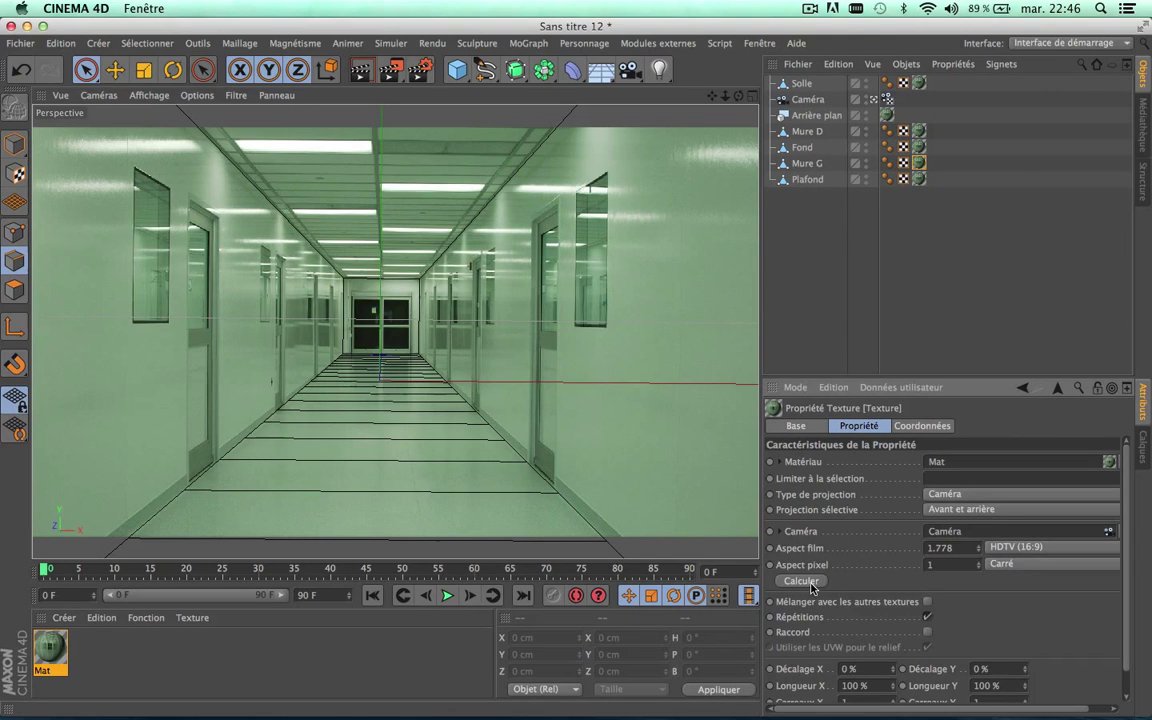
- Set Plafond's Mat tag to Caméra projection at 1.778 aspect, then test-render the view
click(919, 179)
click(1000, 492)
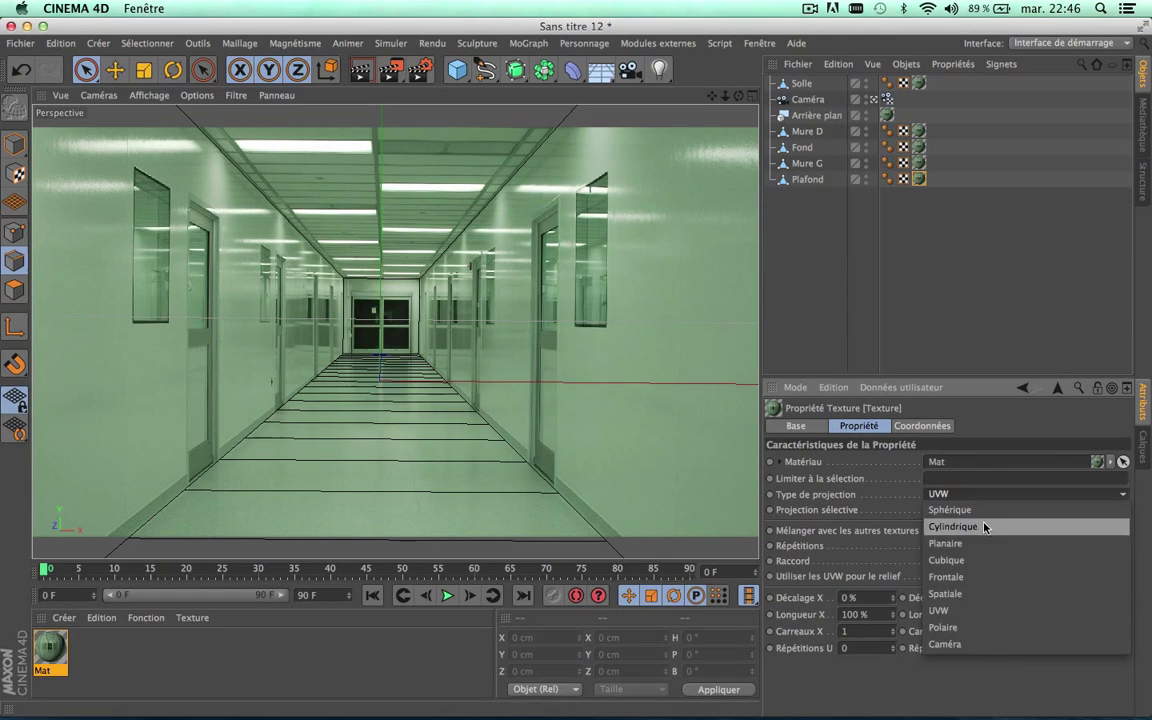
click(965, 645)
drag(807, 99, 938, 531)
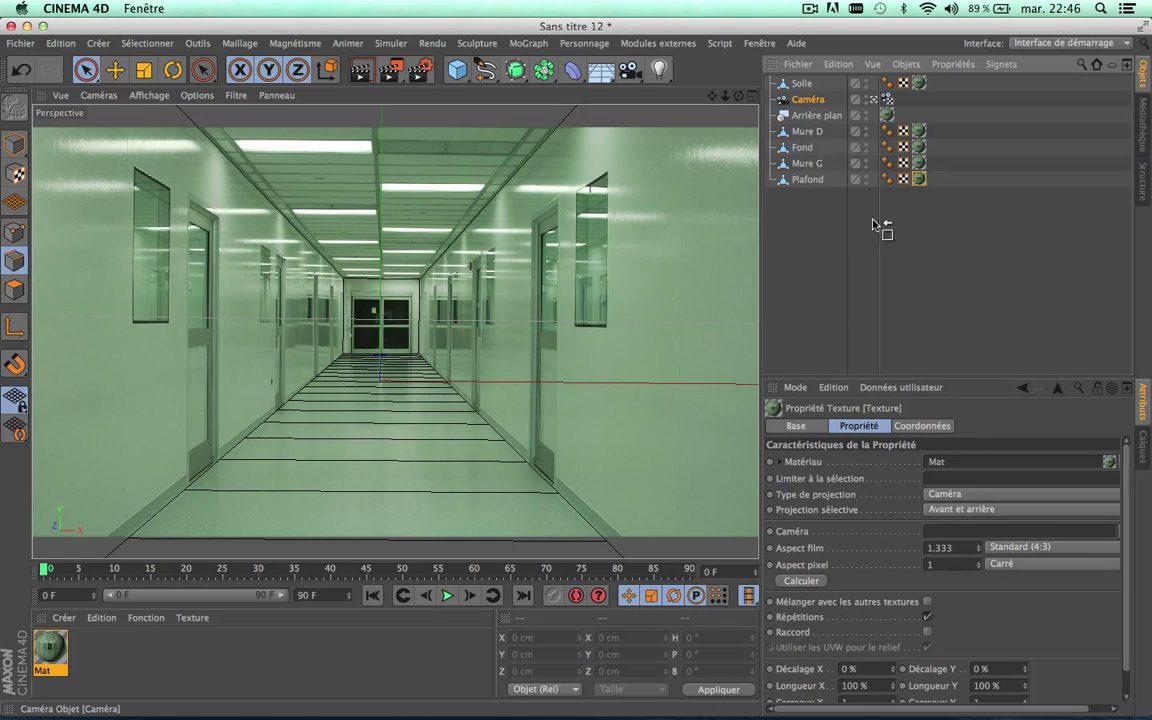
click(802, 582)
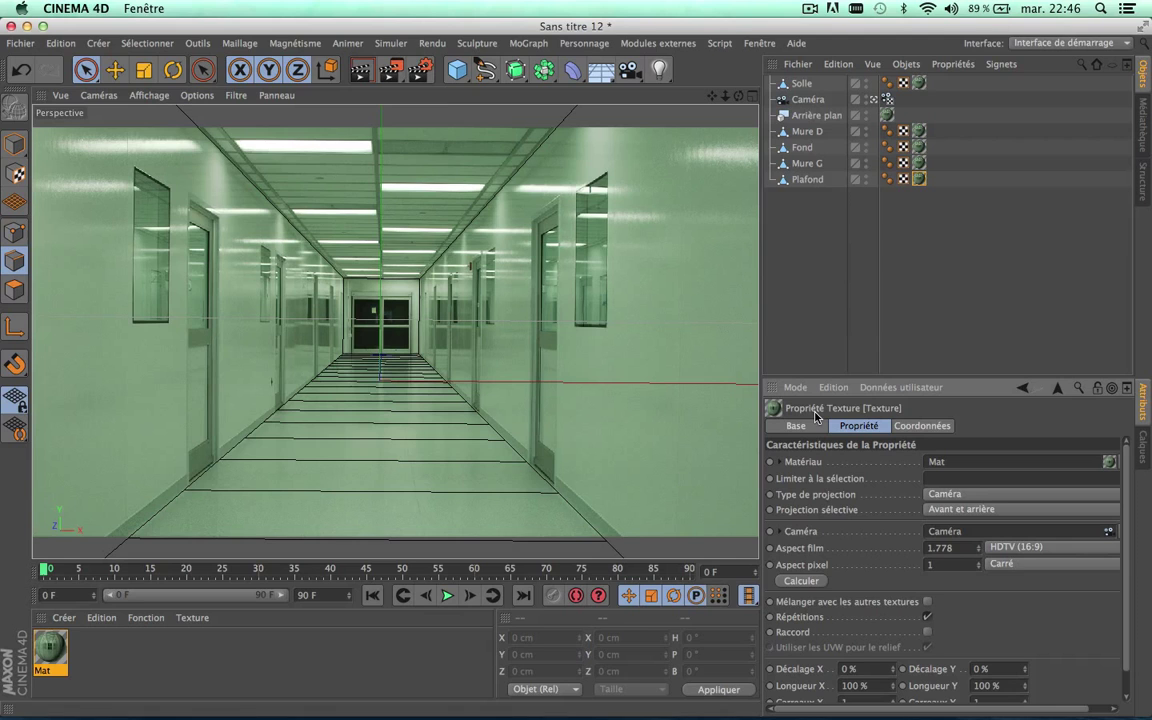
click(362, 72)
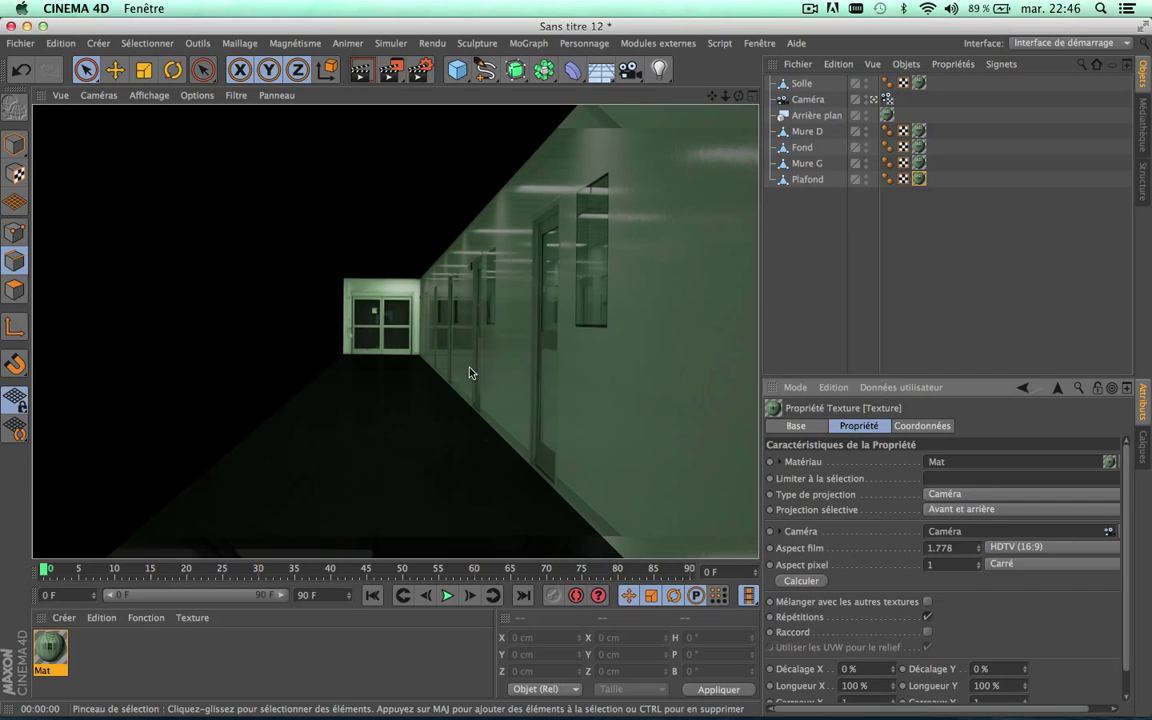
click(859, 260)
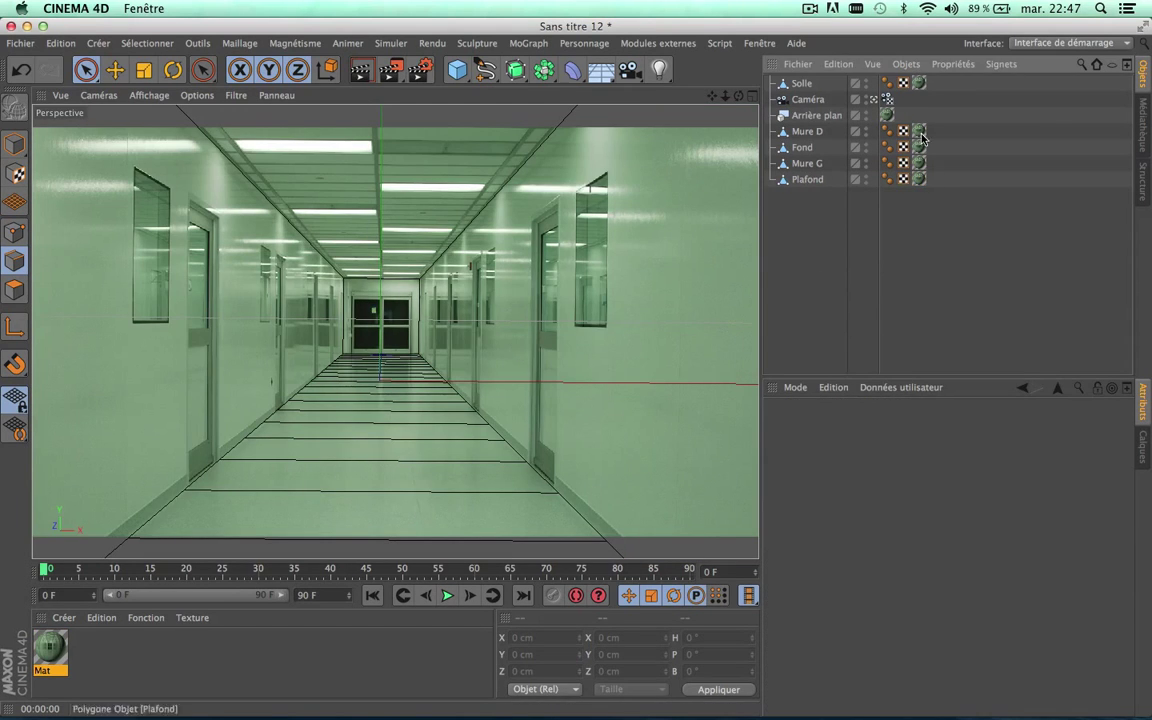
- Add a Cinema 4D Rendu property tag to Solle and show its attributes
click(797, 85)
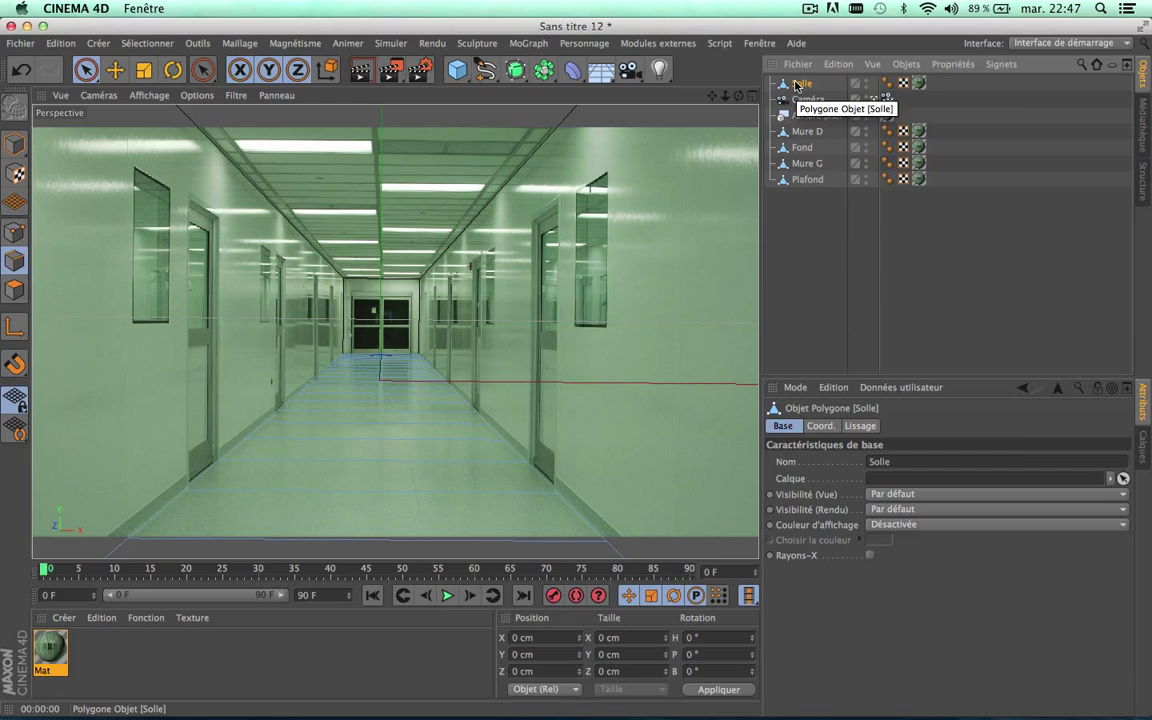
right_click(797, 85)
mouse_move(864, 91)
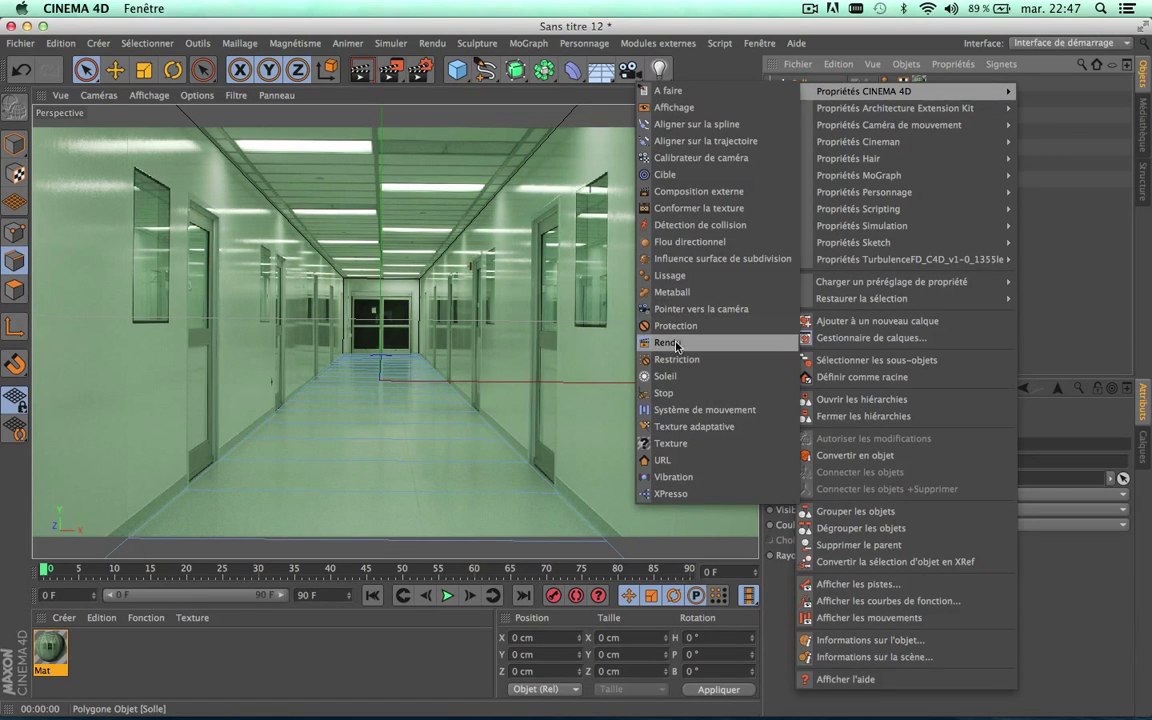
click(610, 315)
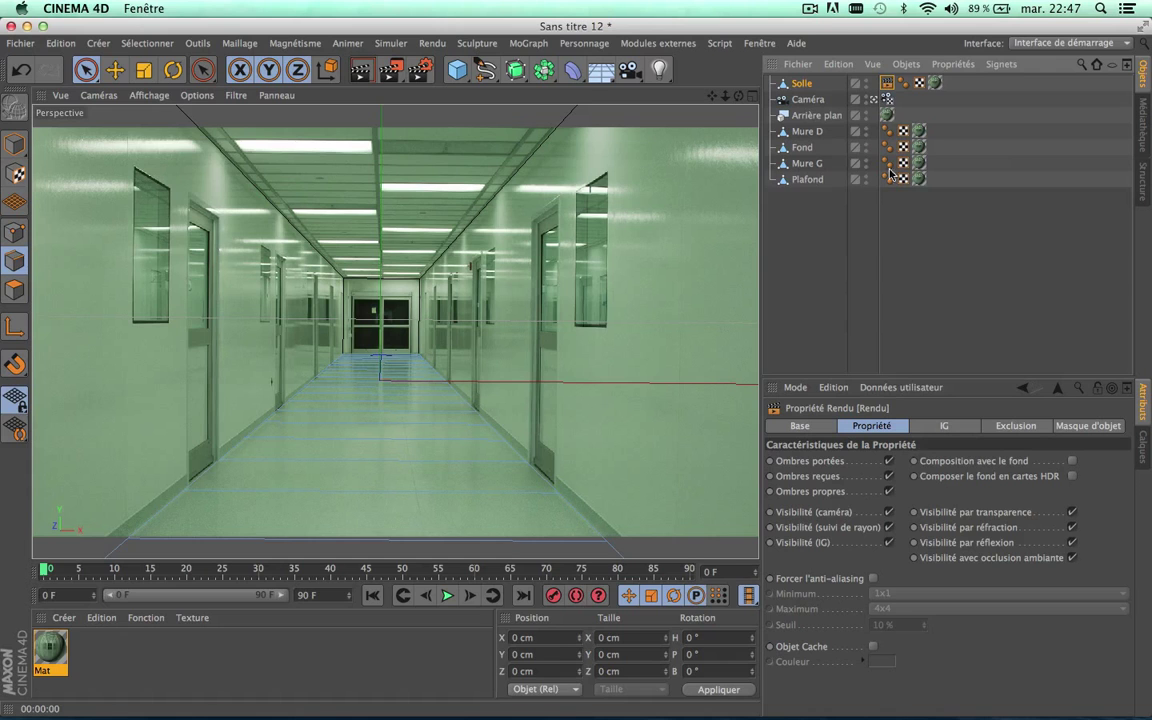
click(887, 85)
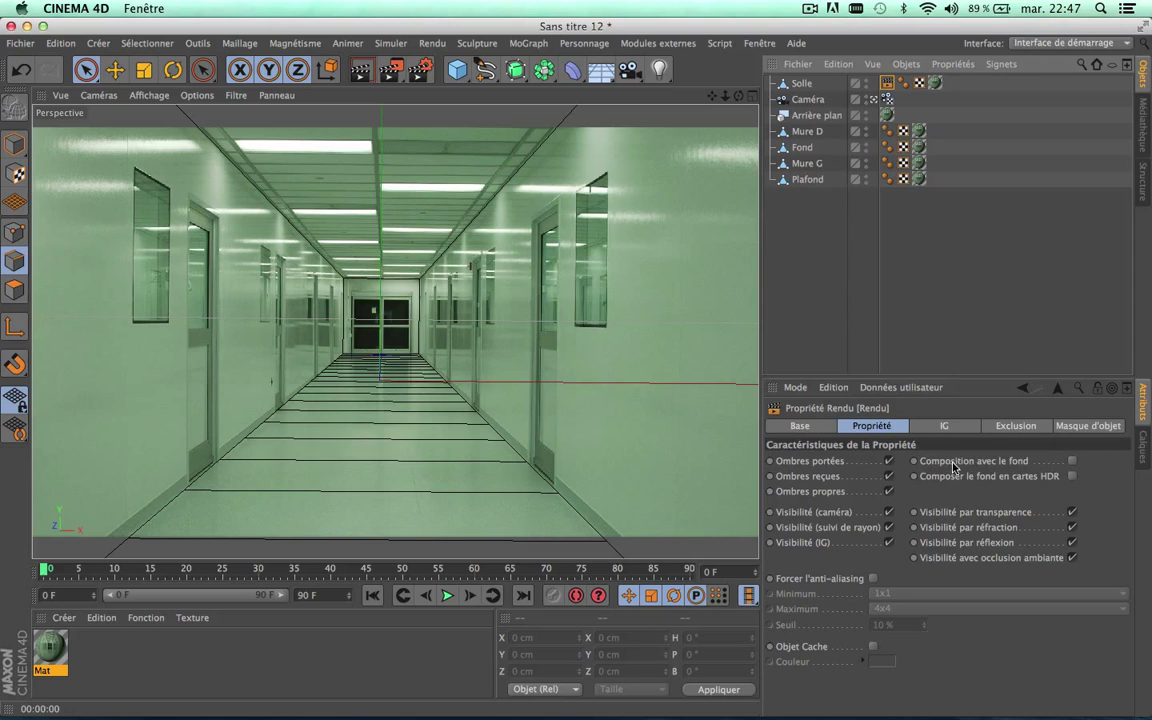
- Review the Rendu tag's IG, Exclusion and Masque d'objet tabs and enable Composition avec le fond
click(1073, 462)
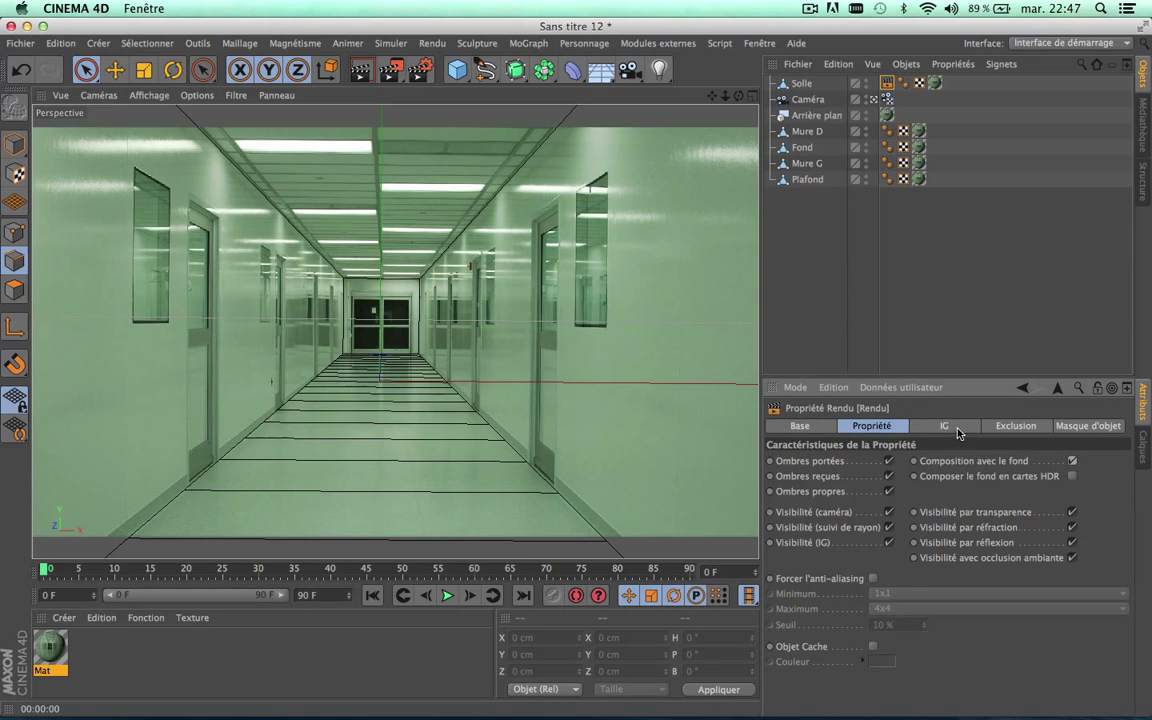
click(959, 432)
click(1013, 427)
click(1077, 430)
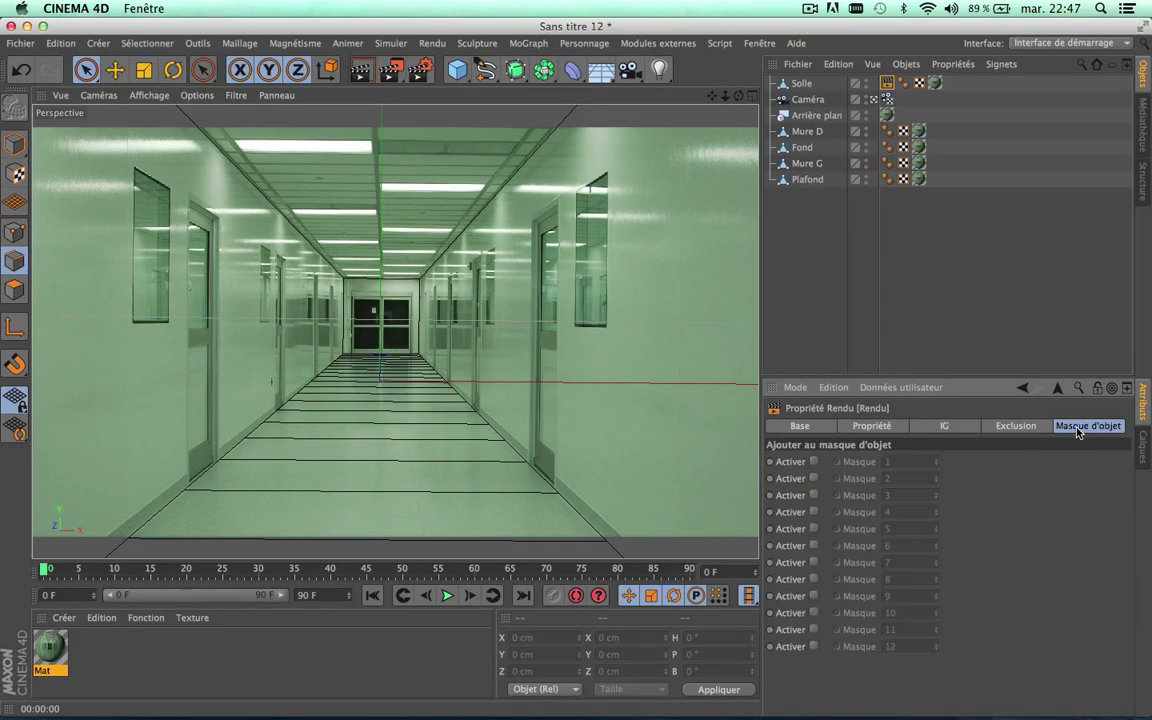
click(862, 431)
click(798, 426)
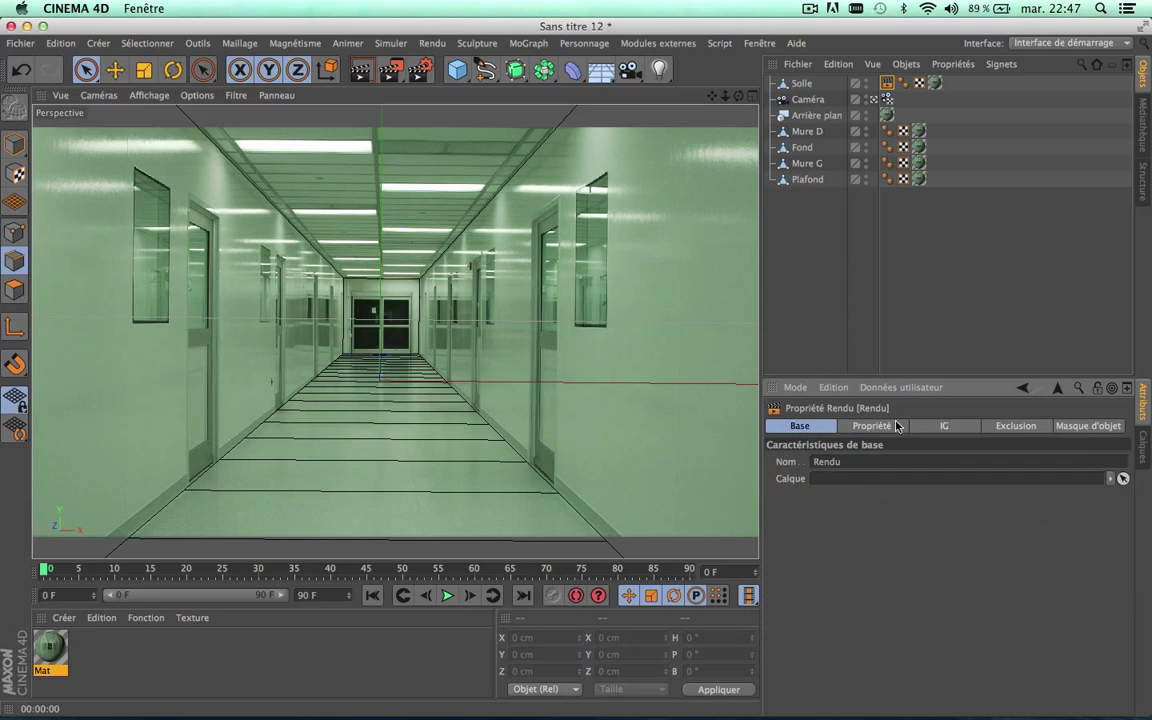
click(958, 427)
click(879, 428)
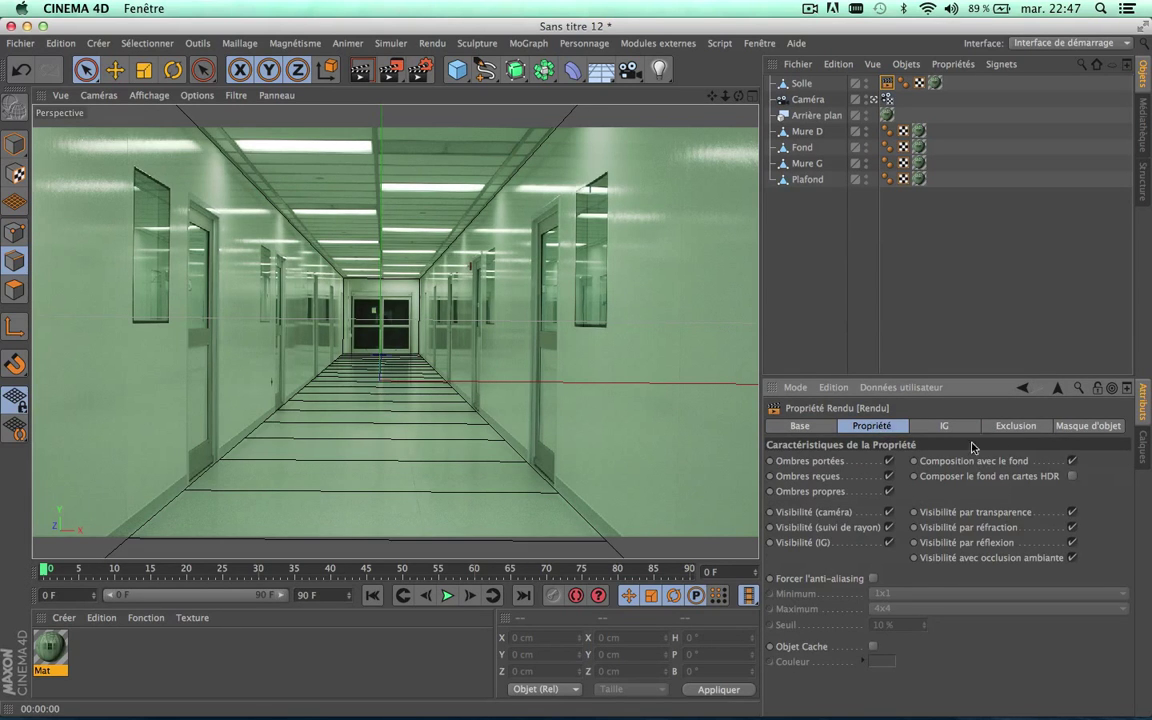
click(1072, 462)
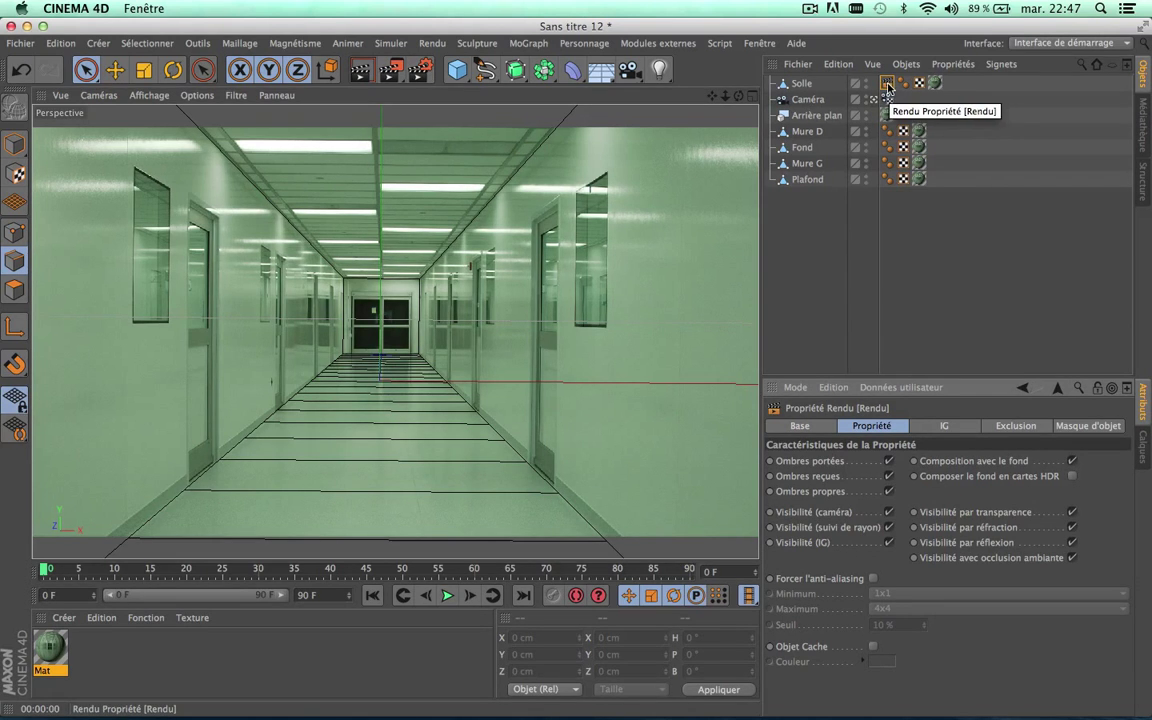
- Copy Solle's Rendu tag onto Mure D, Fond, Mure G and Plafond, then render the view
drag(887, 86, 806, 135)
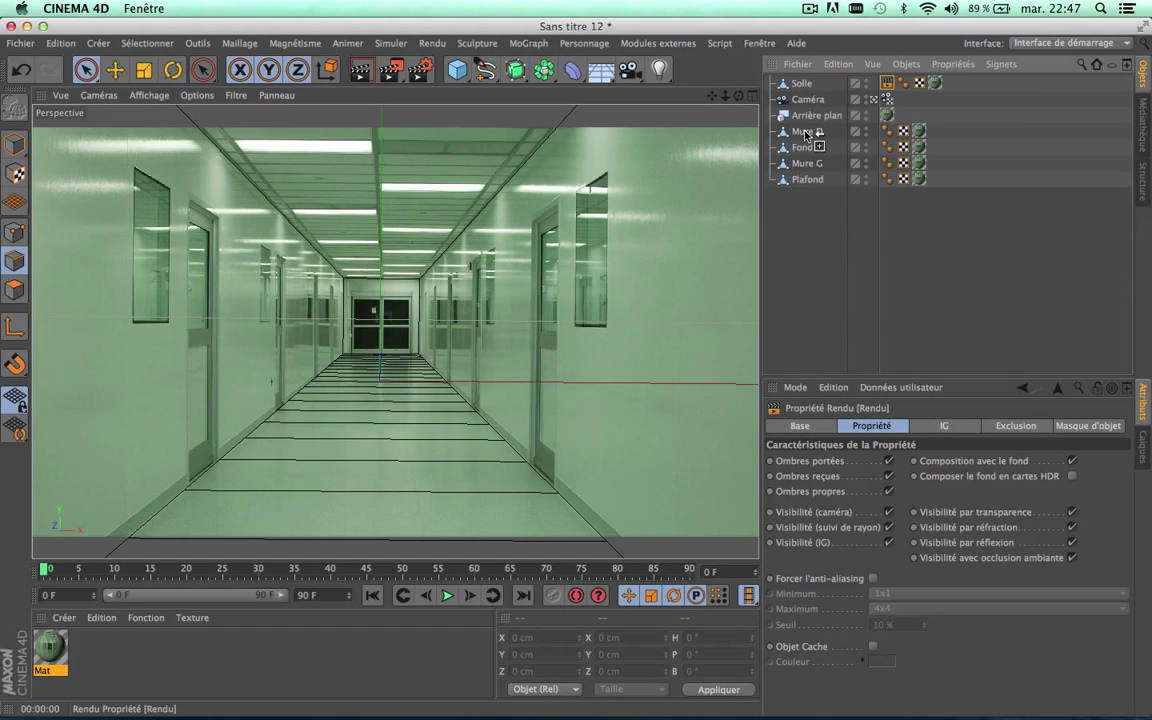
ctrl+drag(806, 135, 806, 135)
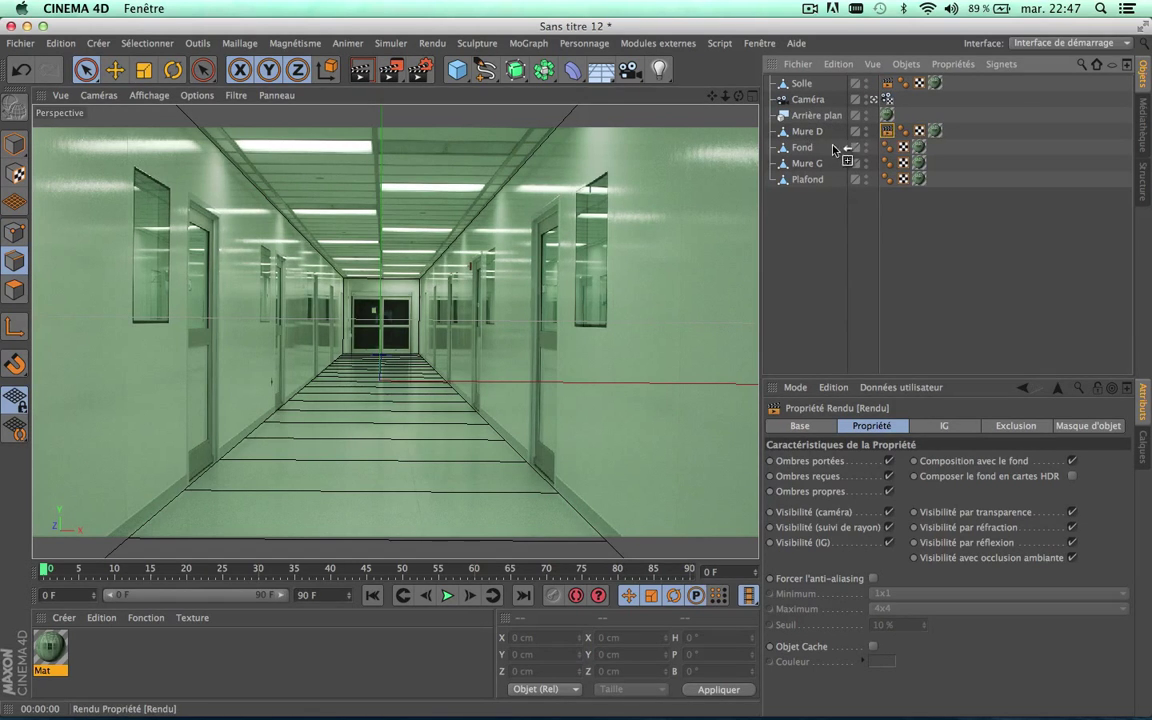
ctrl+drag(887, 131, 810, 150)
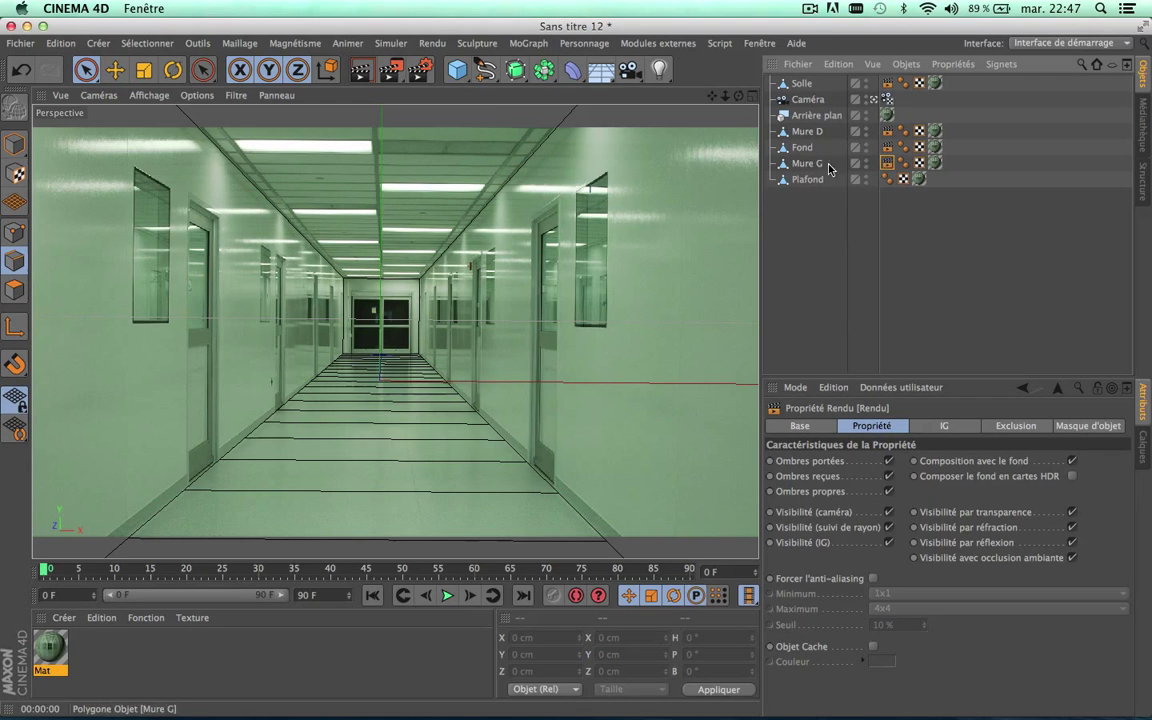
ctrl+drag(887, 147, 806, 163)
ctrl+drag(885, 165, 812, 182)
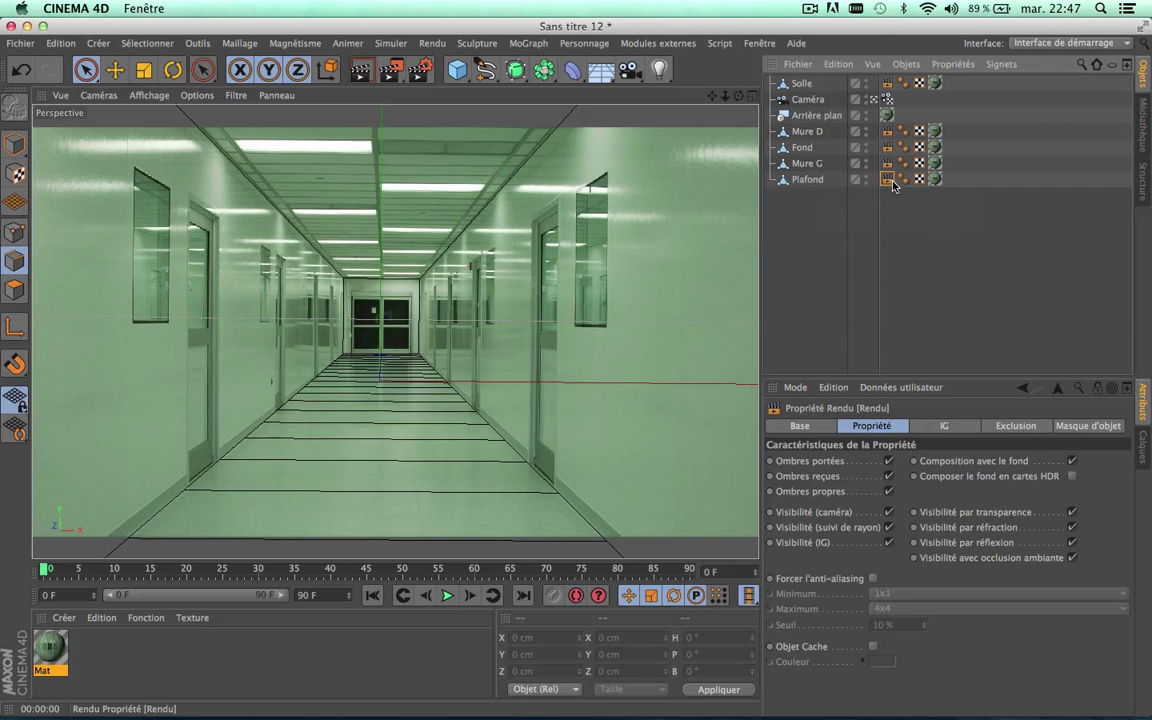
click(825, 230)
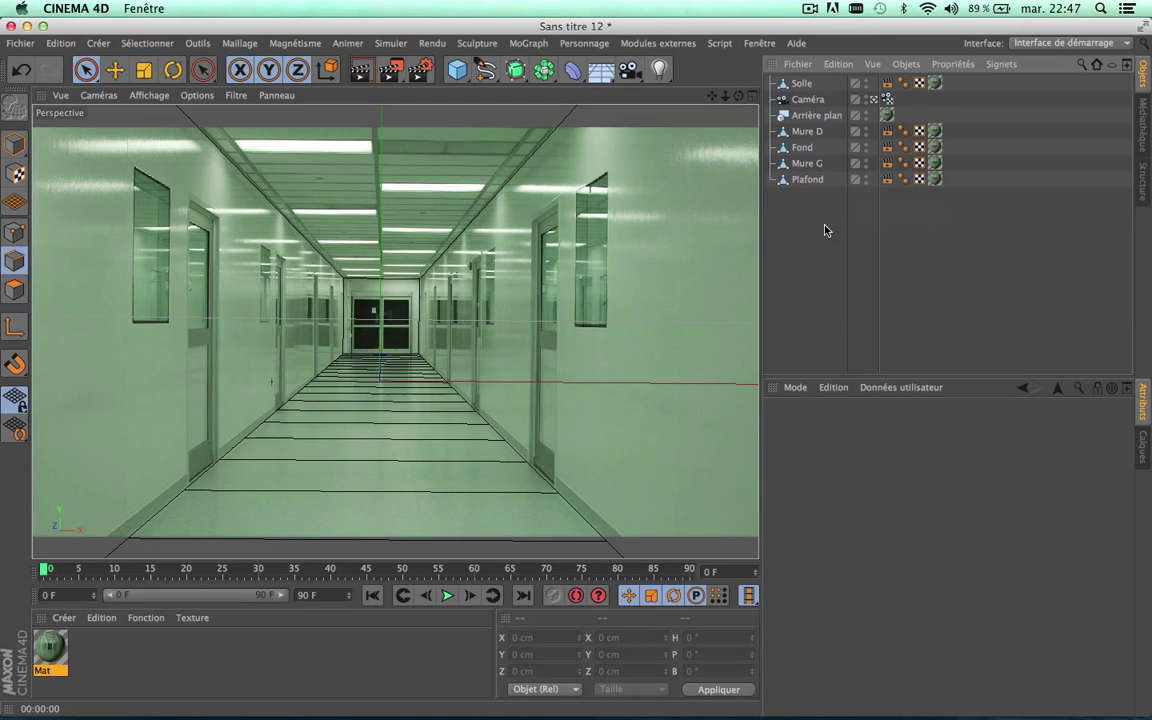
click(363, 72)
- Add a Conformer la texture tag to Solle and set its output name to Desktop/Solle
click(800, 84)
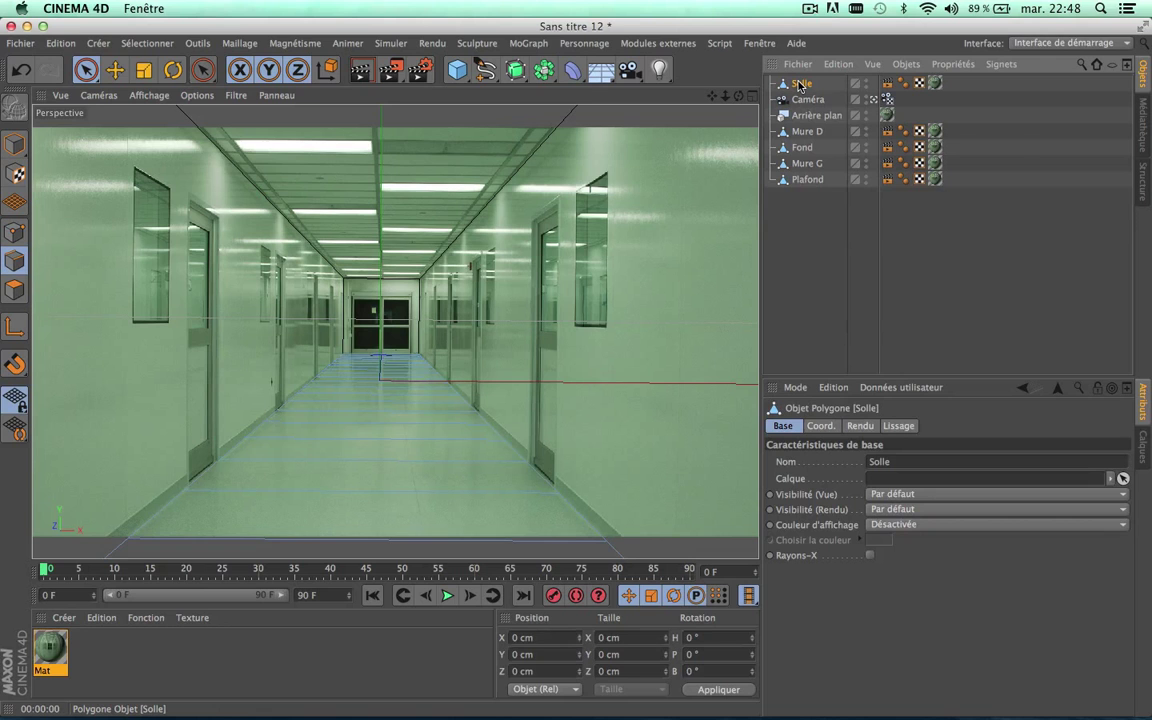
right_click(800, 86)
mouse_move(866, 91)
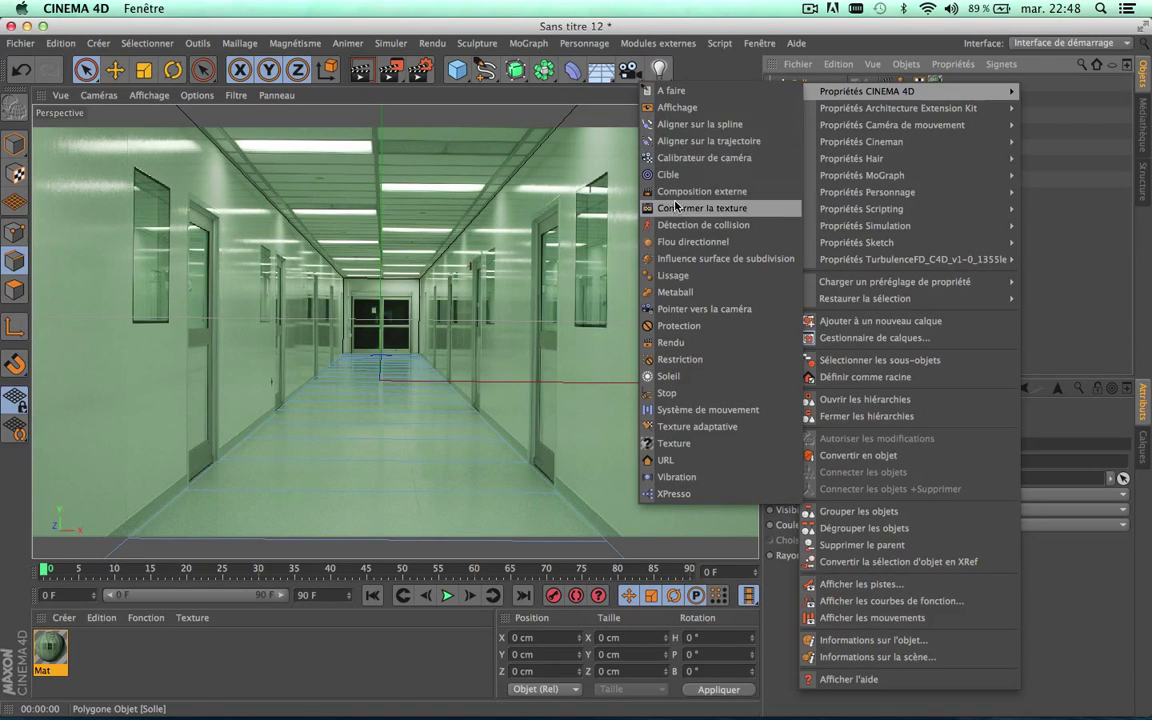
click(745, 210)
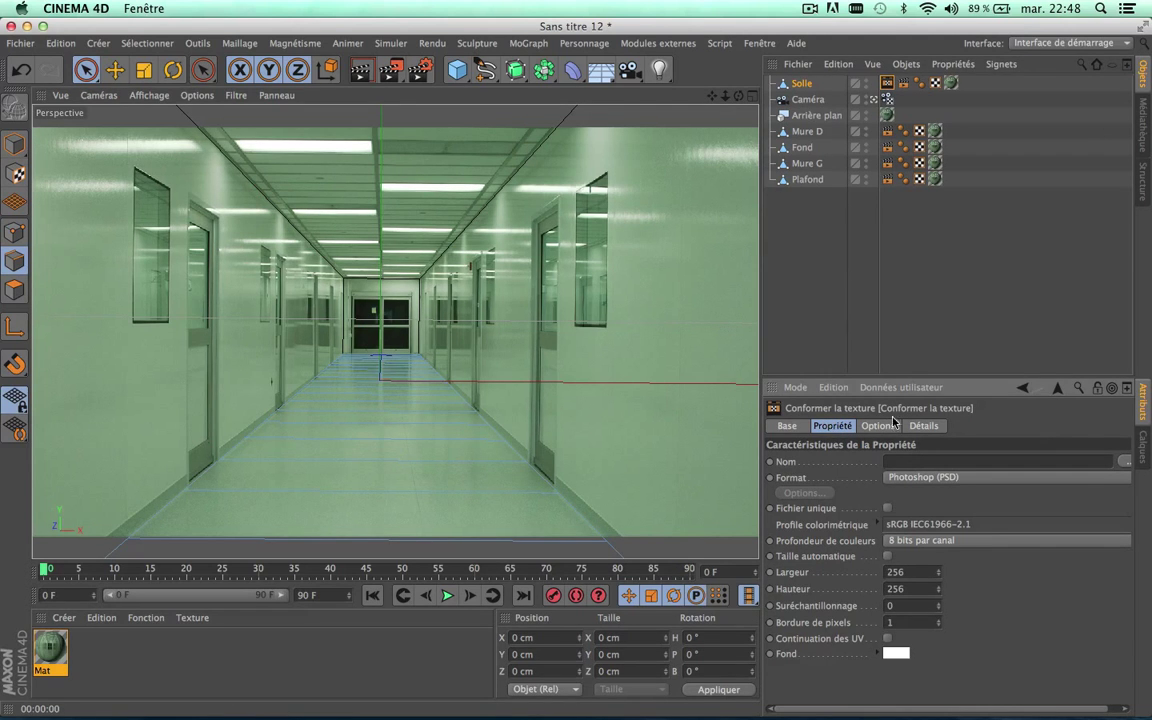
scroll(1121, 466, right, 2)
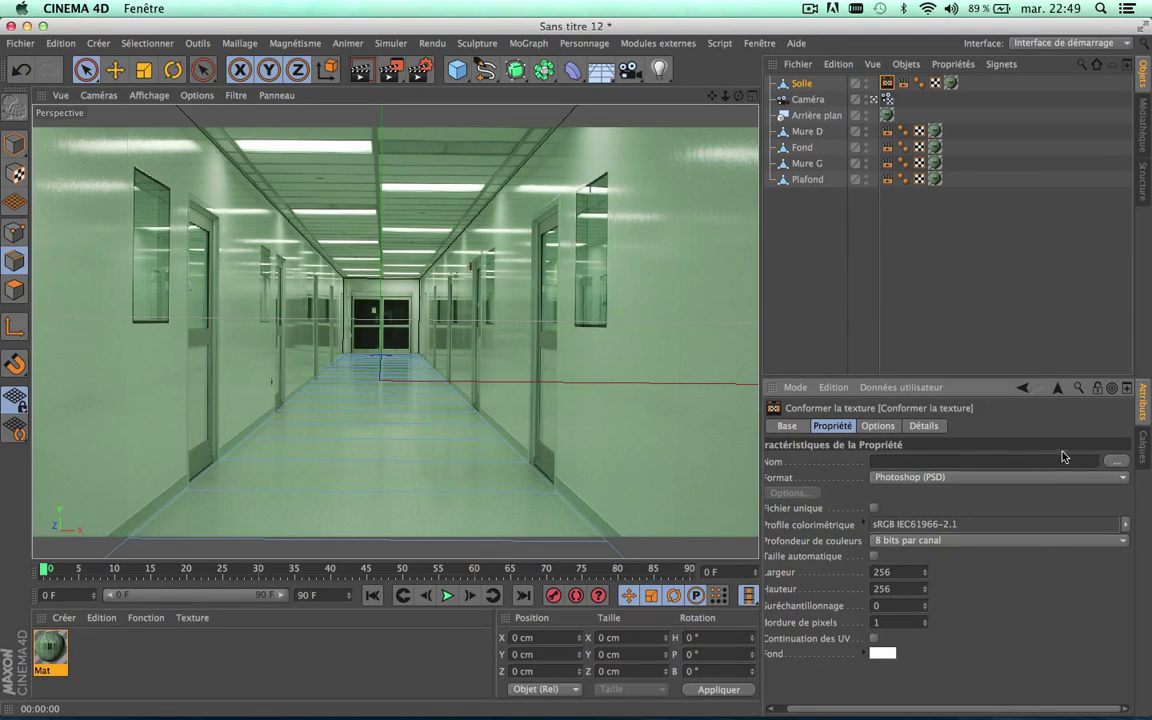
click(1116, 462)
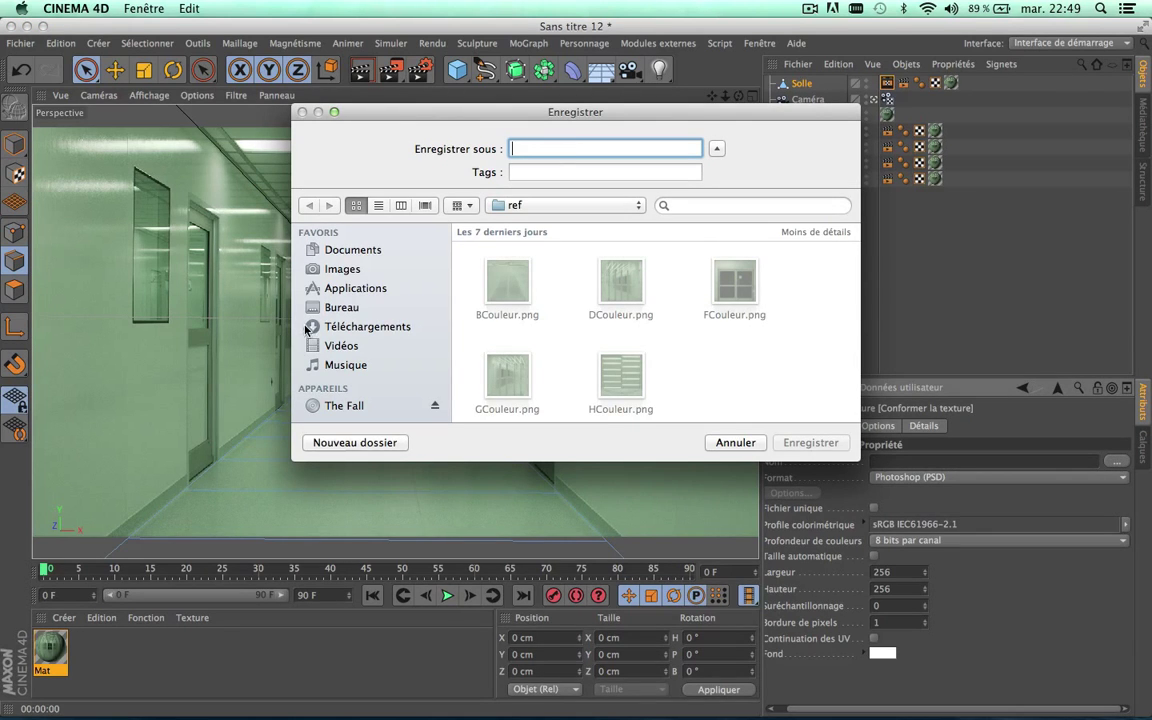
click(388, 307)
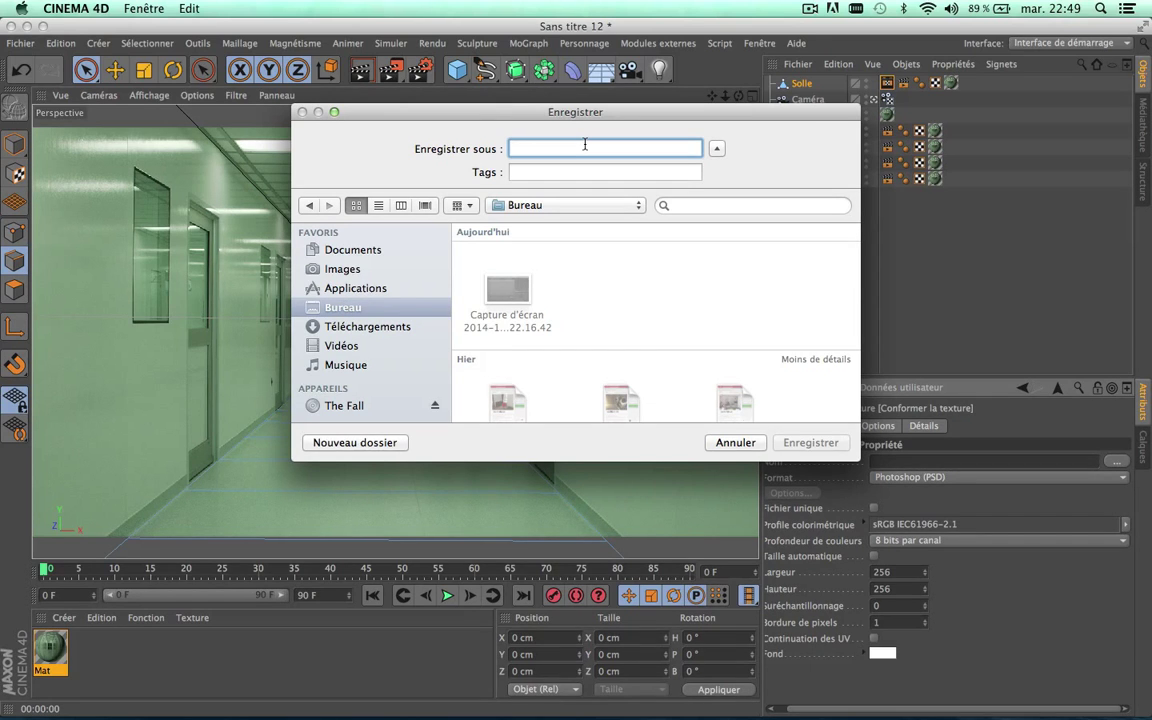
text(S)
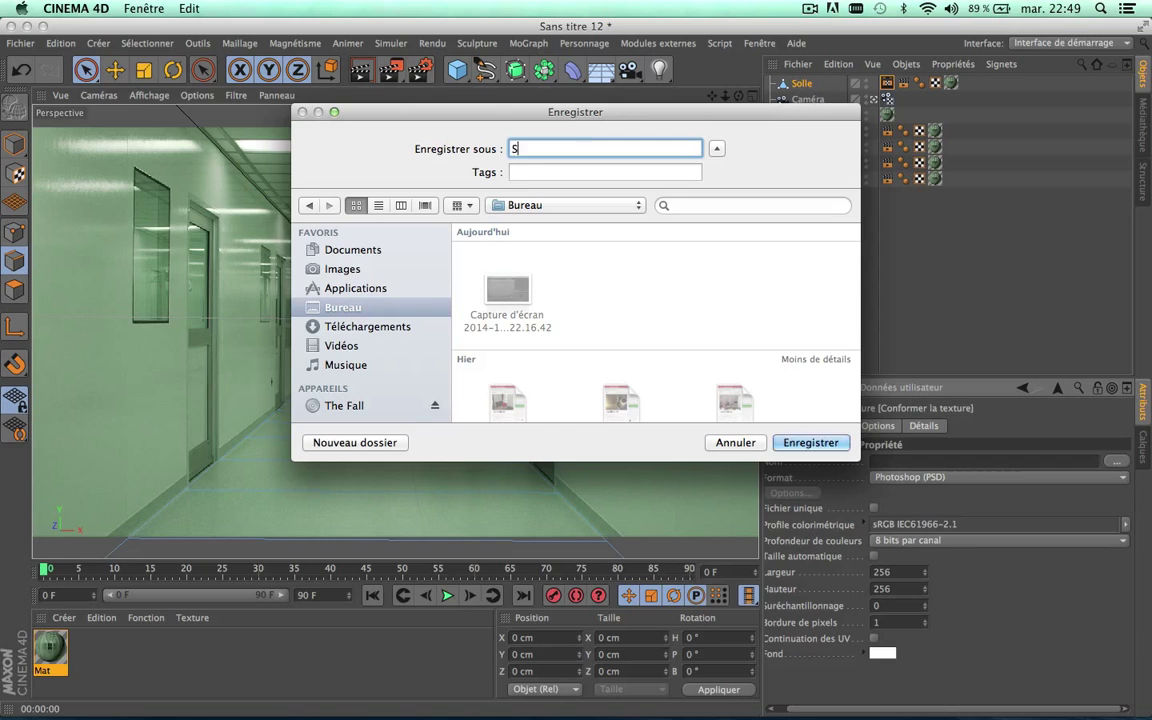
text(olle)
click(812, 443)
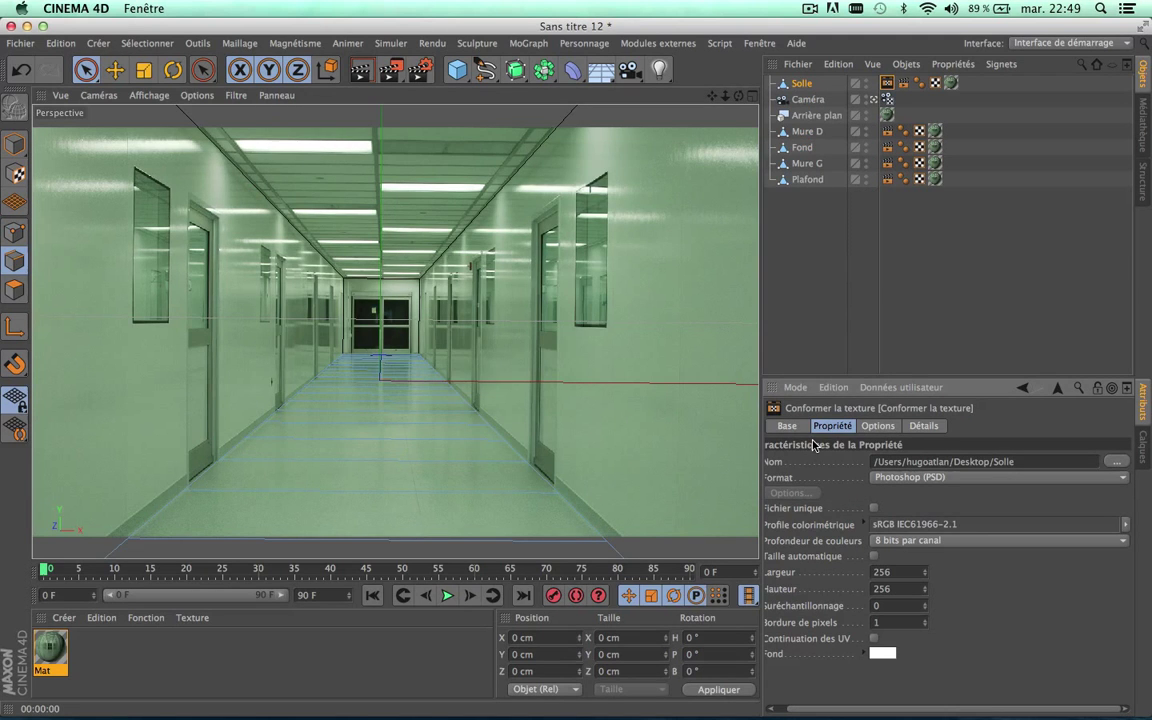
- Set the bake format to PNG with width and height 1024
click(989, 484)
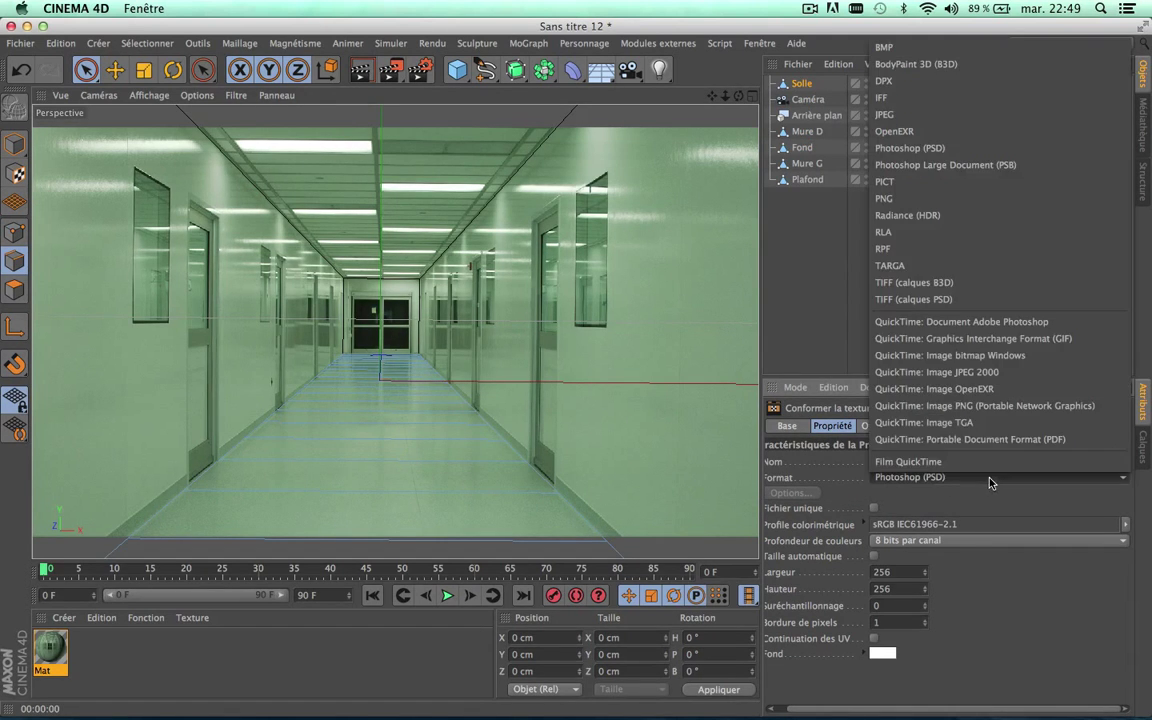
click(899, 199)
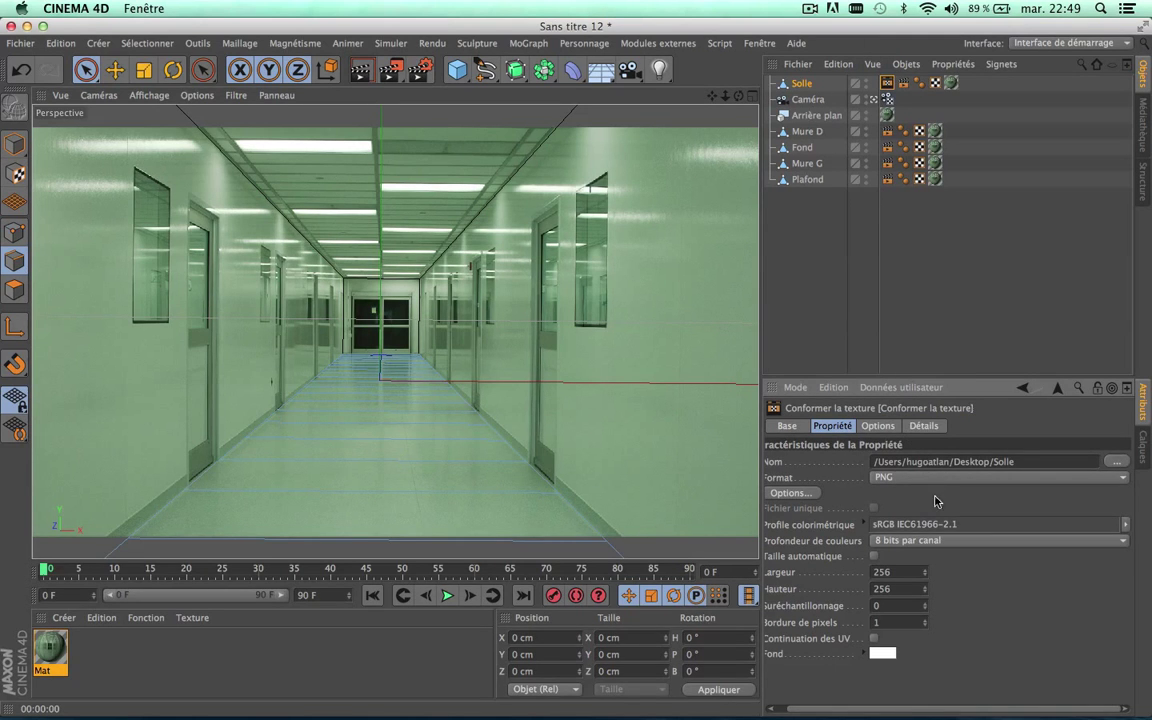
scroll(843, 711, left, 2)
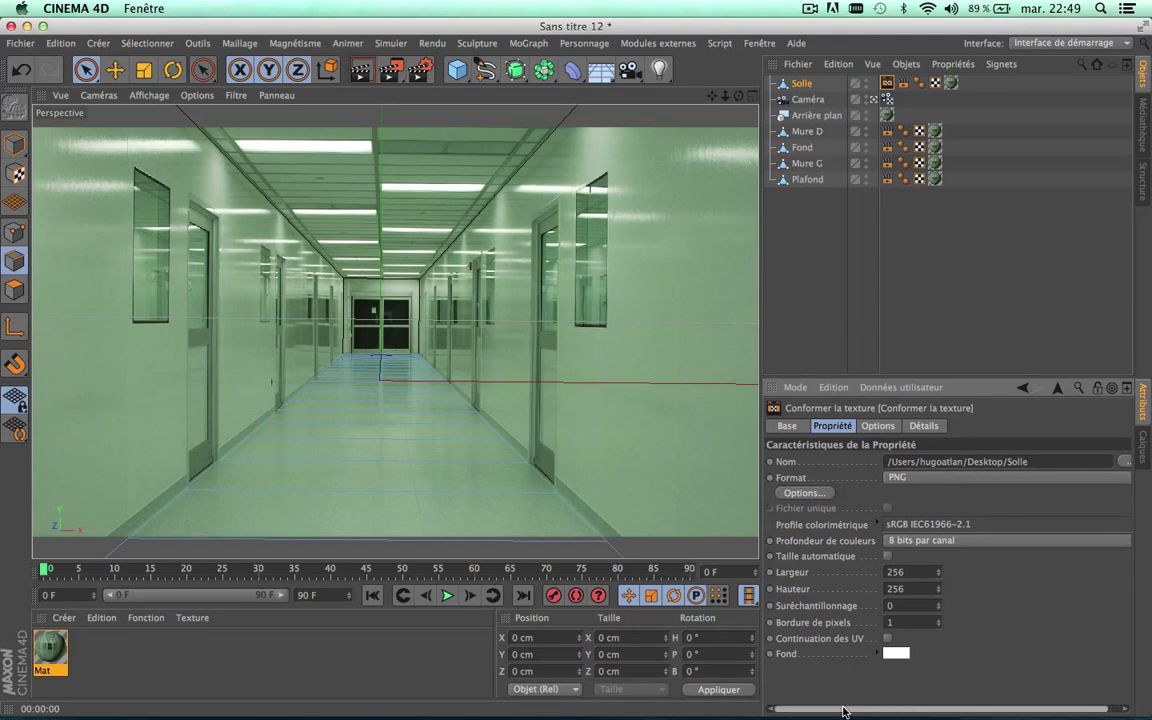
click(905, 572)
text(1024)
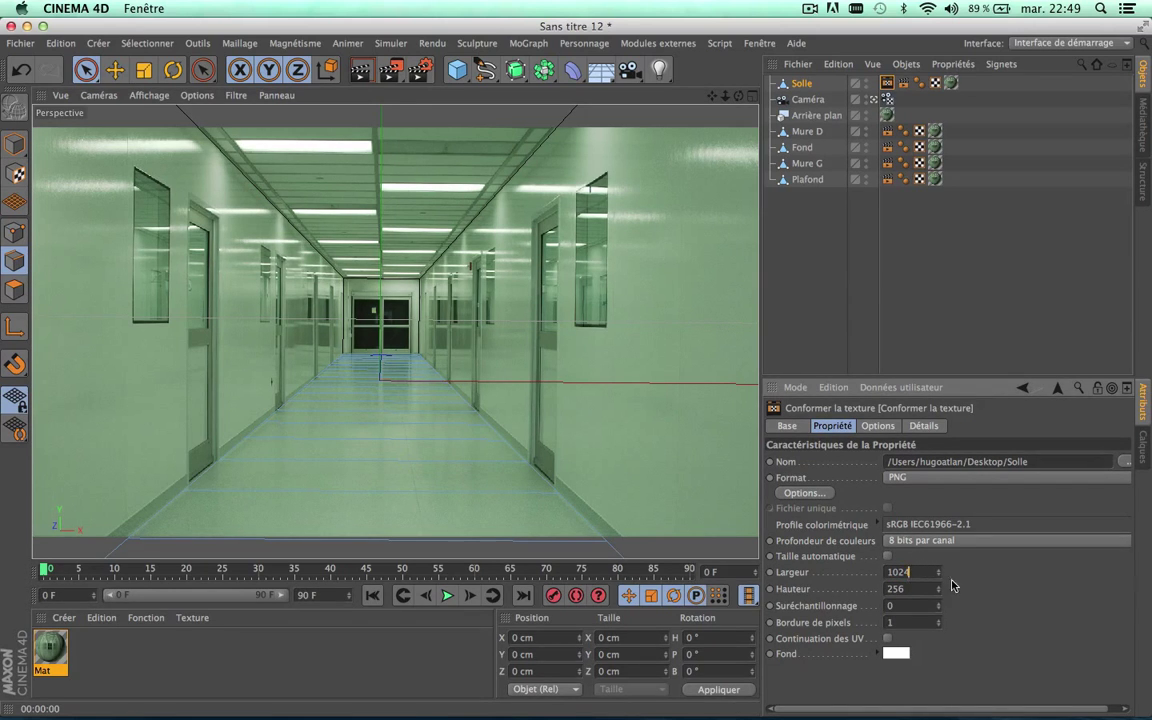
key(Return)
text(1024)
- Tick Couleur in the bake tag's Options, check the Détails tab, then deselect Solle
click(882, 428)
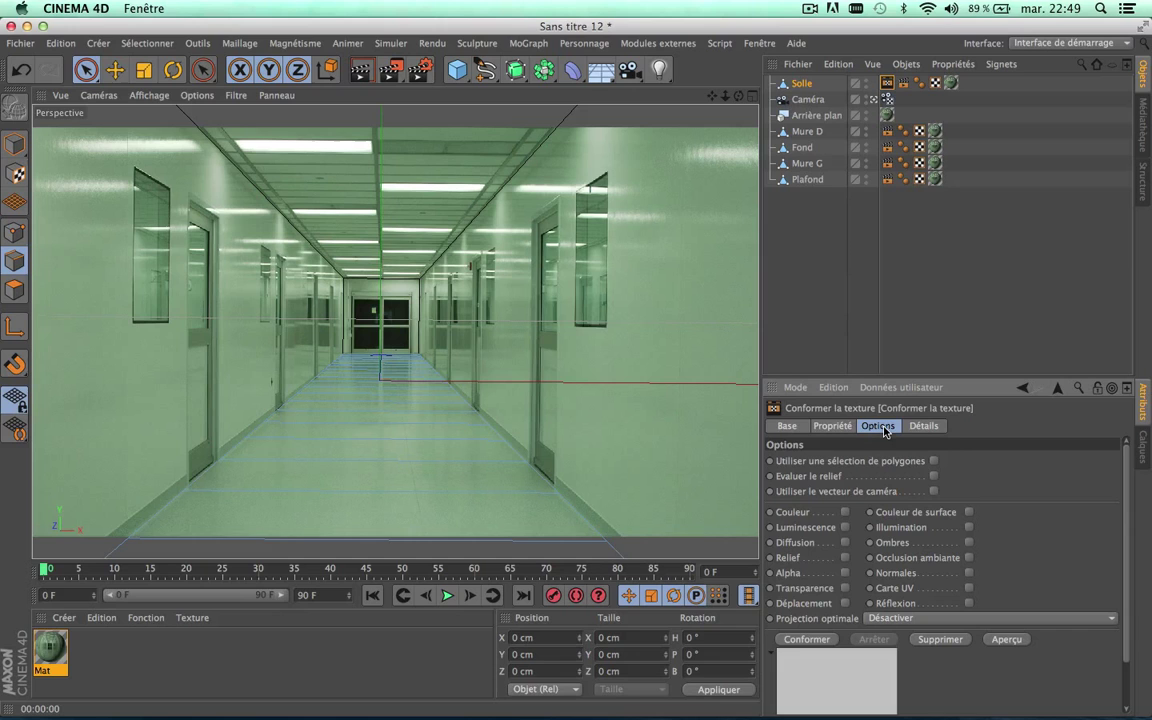
click(845, 512)
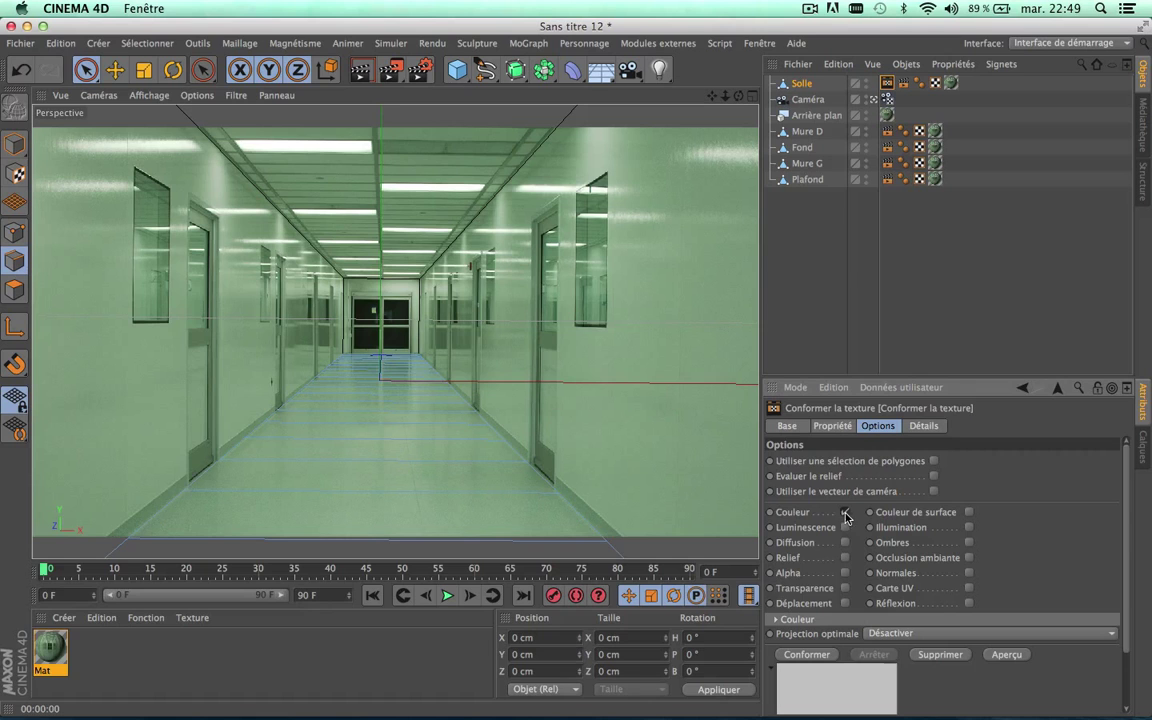
click(939, 428)
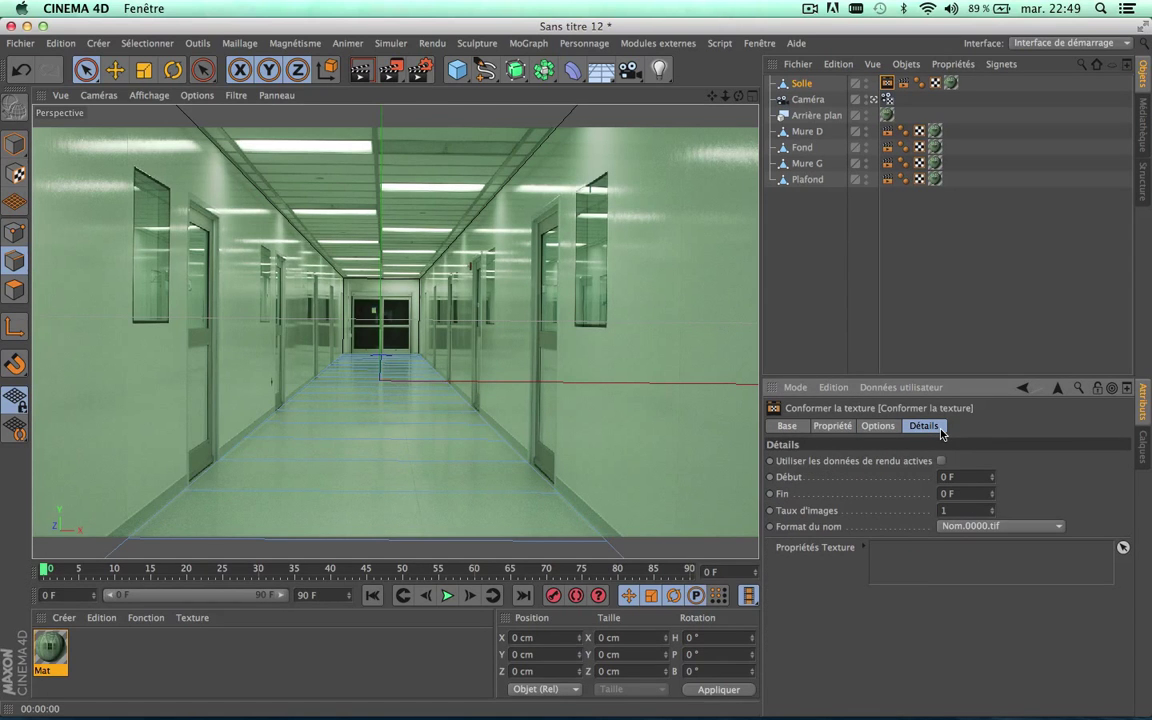
click(834, 426)
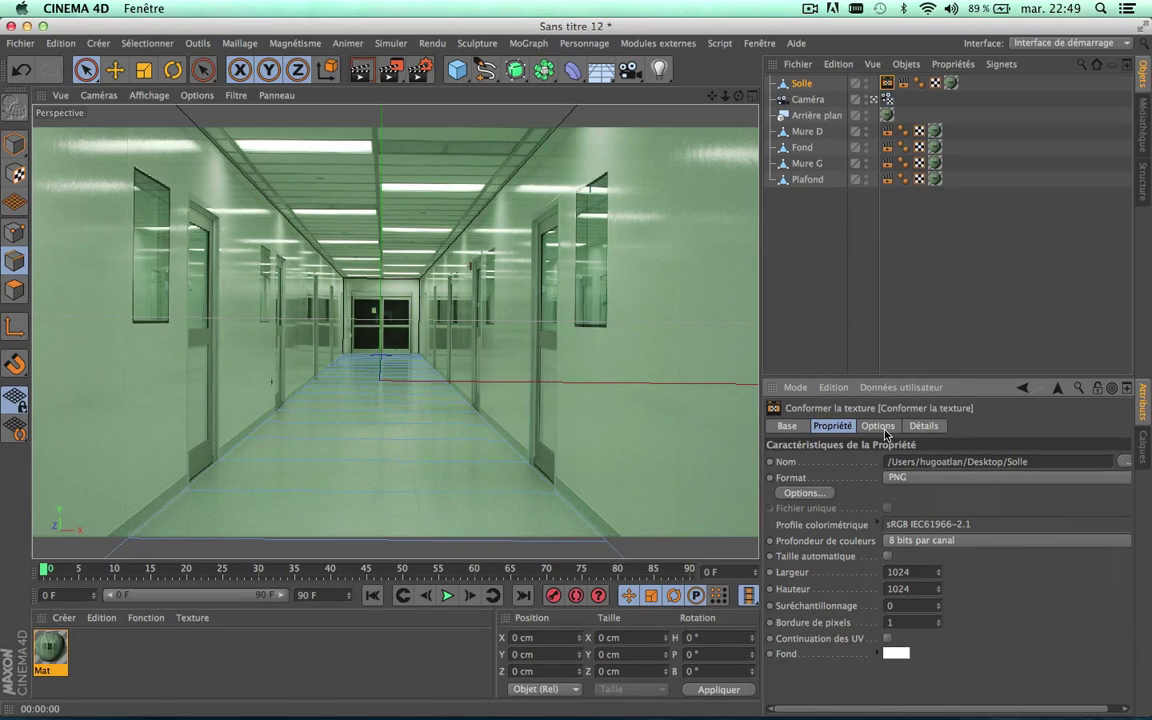
click(885, 433)
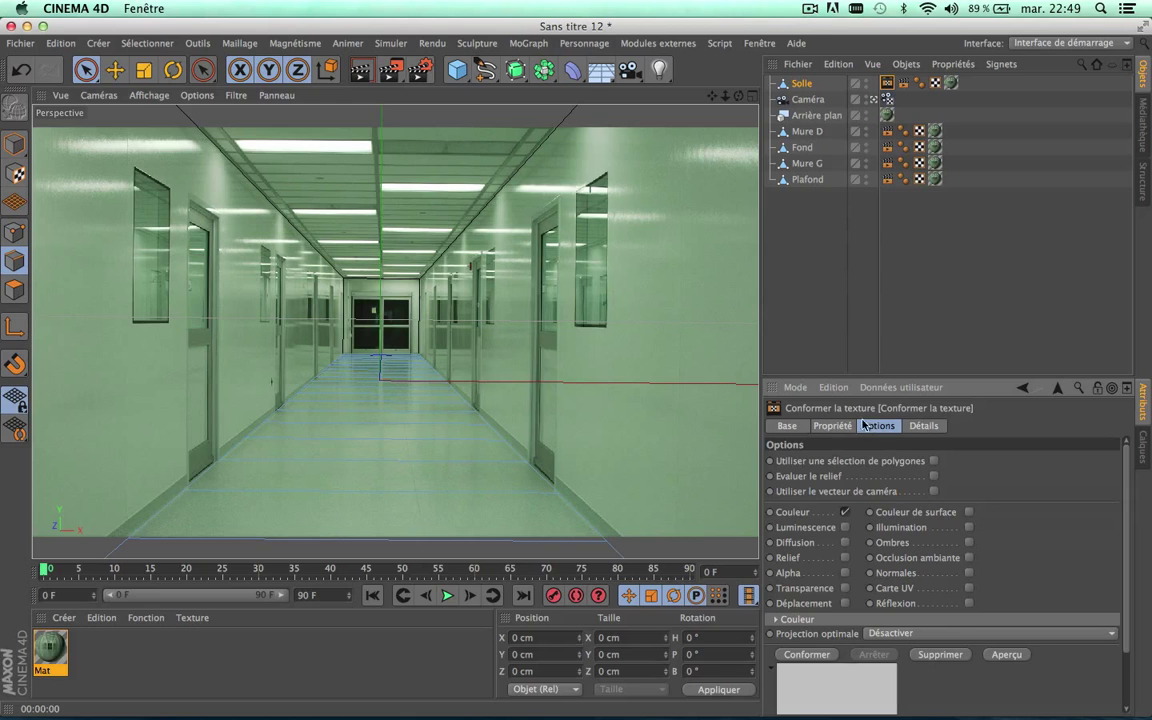
click(846, 428)
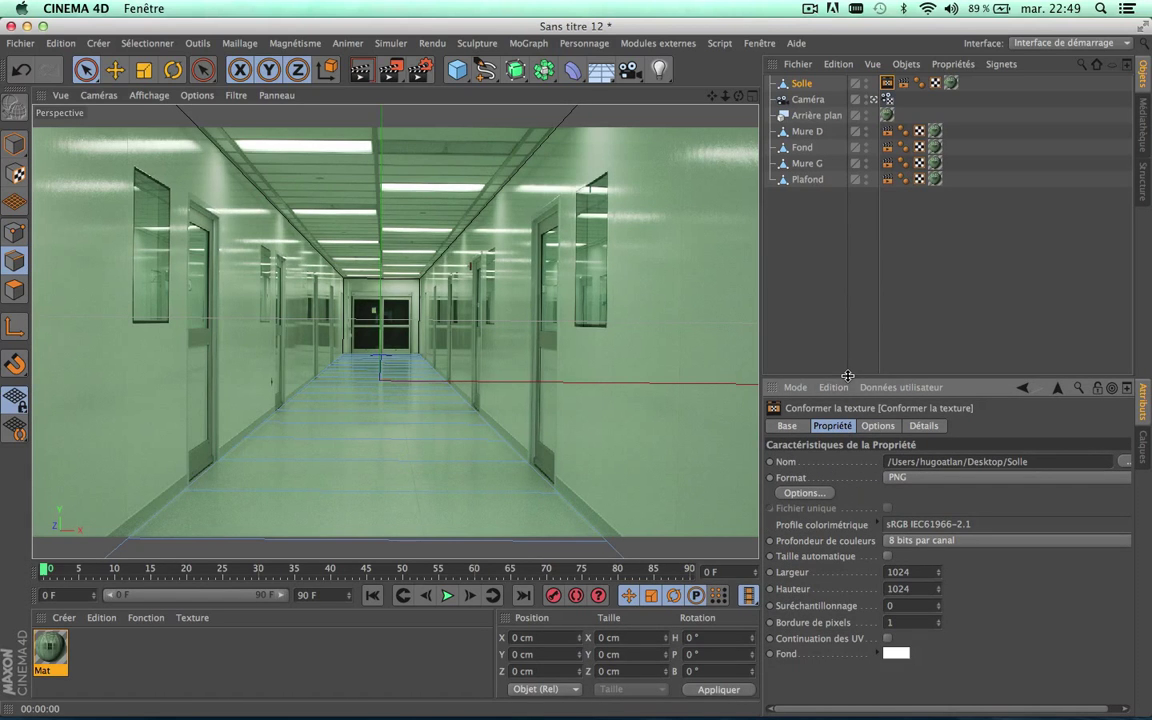
click(845, 334)
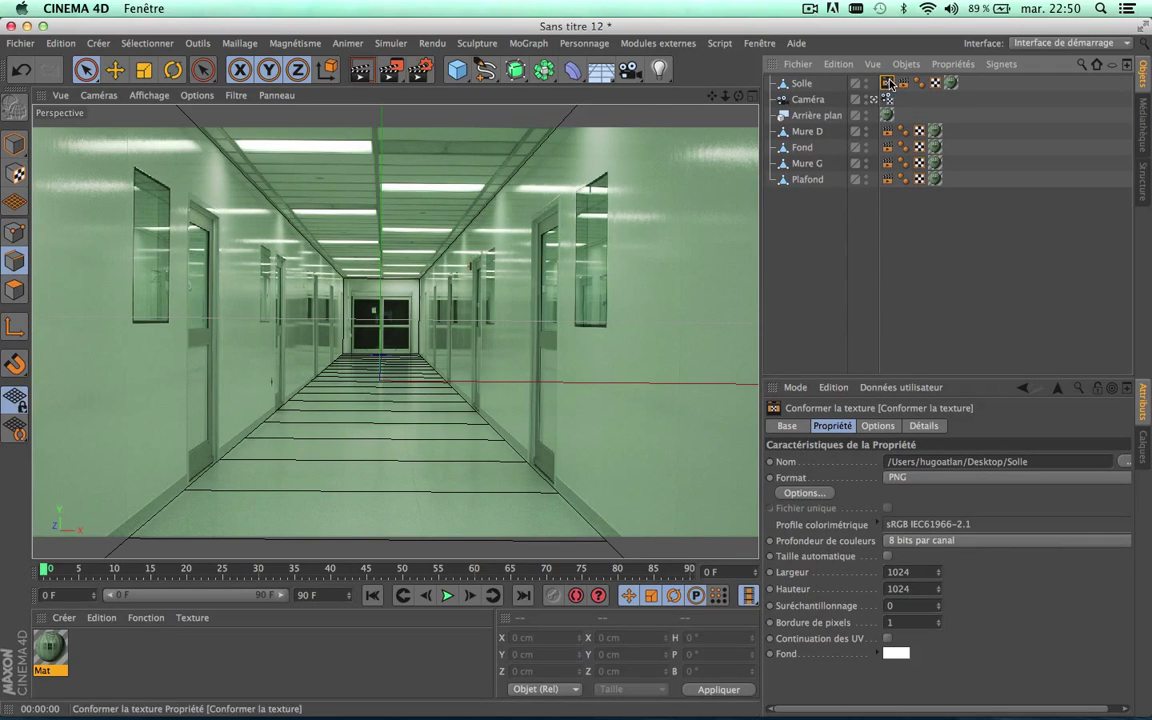
- Copy Solle's Conformer la texture tag onto Mure D, Fond and Mure G and show its Options
ctrl+drag(888, 84, 807, 137)
ctrl+drag(887, 131, 805, 147)
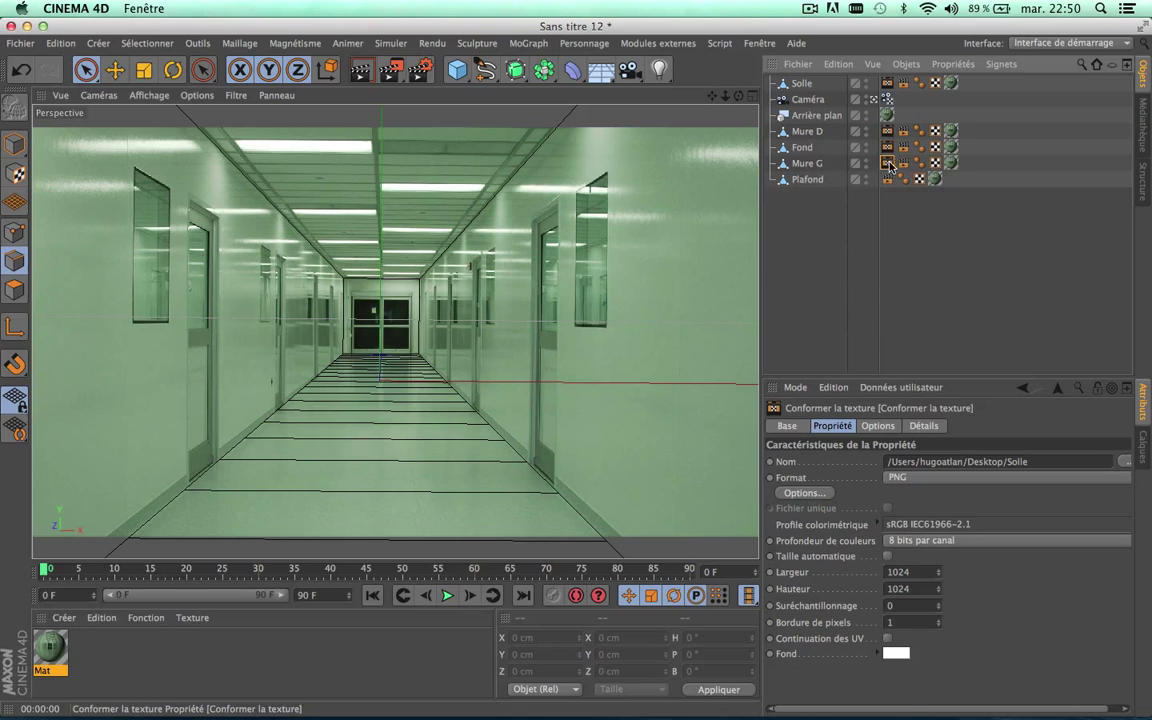
ctrl+drag(889, 150, 805, 180)
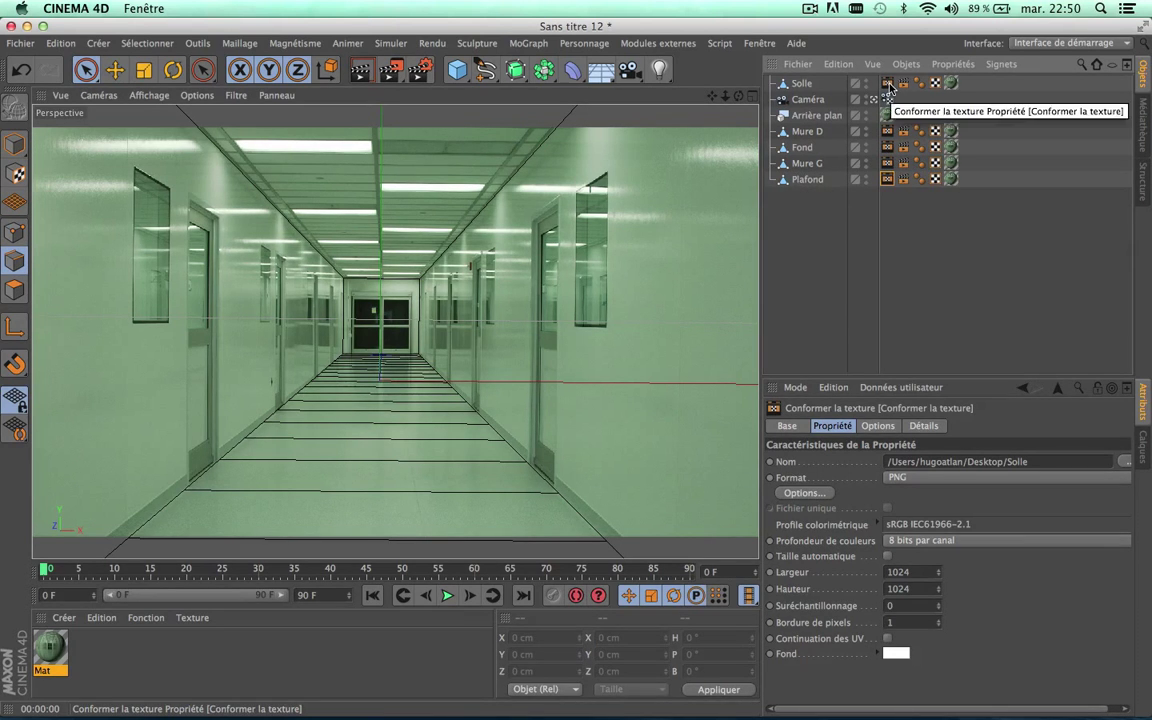
click(884, 427)
drag(1124, 492, 1124, 558)
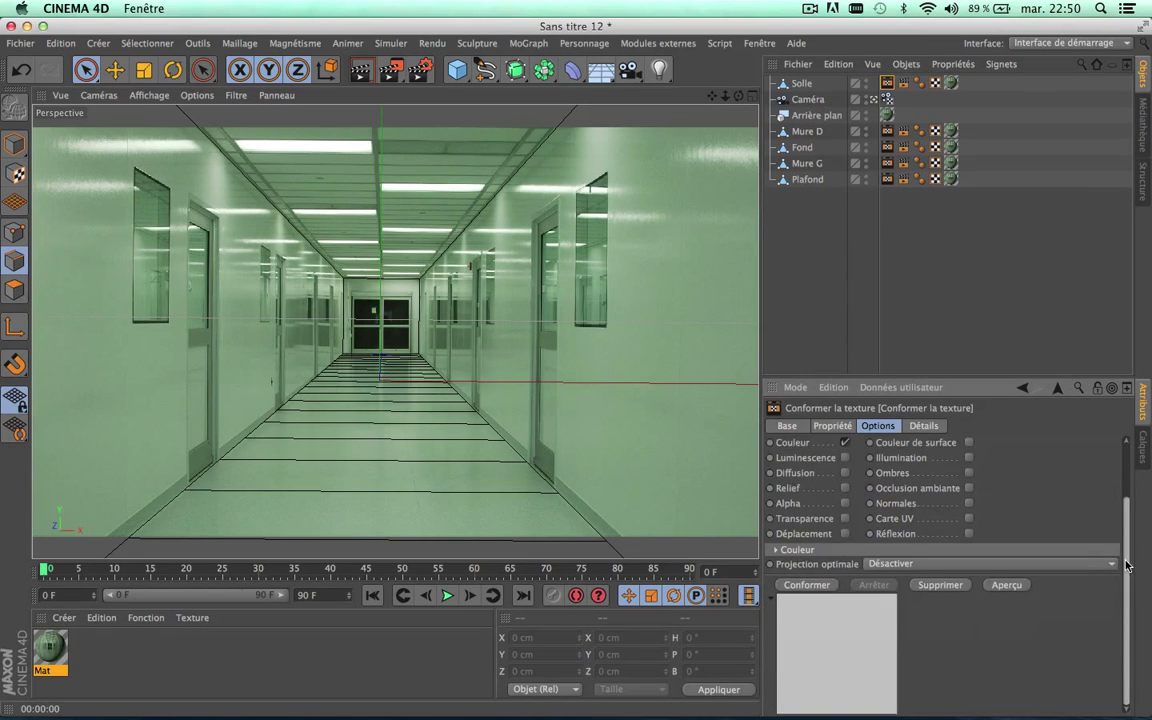
- Bake Solle's colour texture with Conformer and preview the result in Aperçu
click(806, 585)
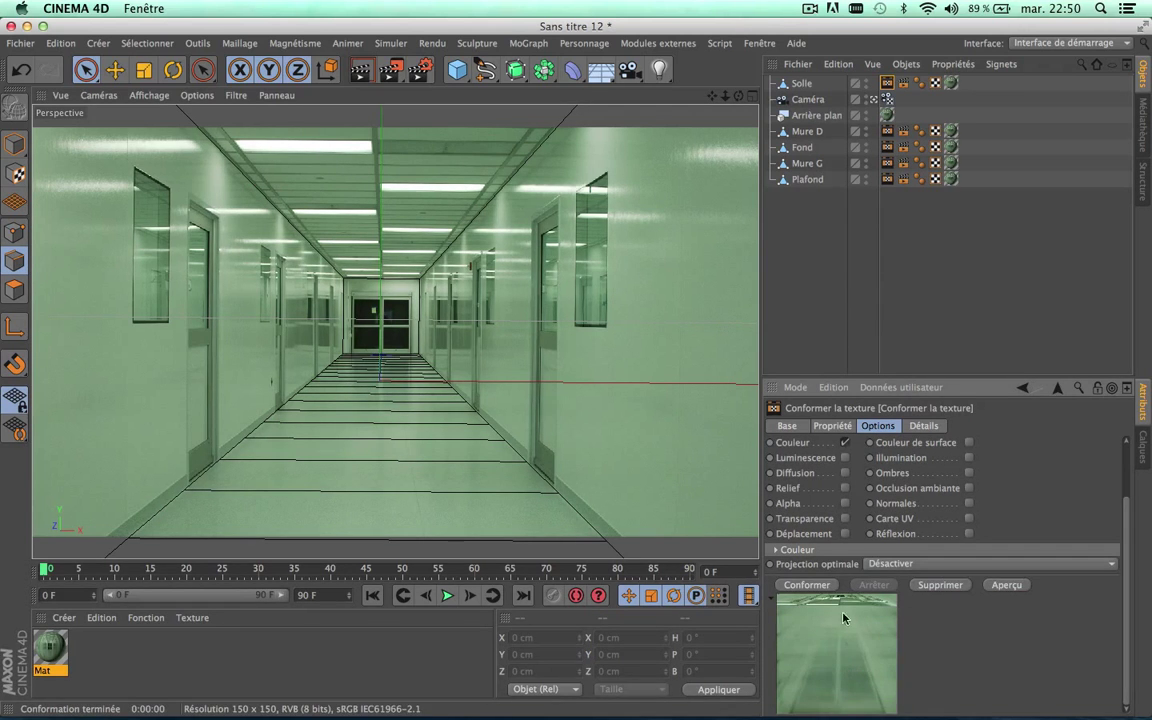
click(1021, 587)
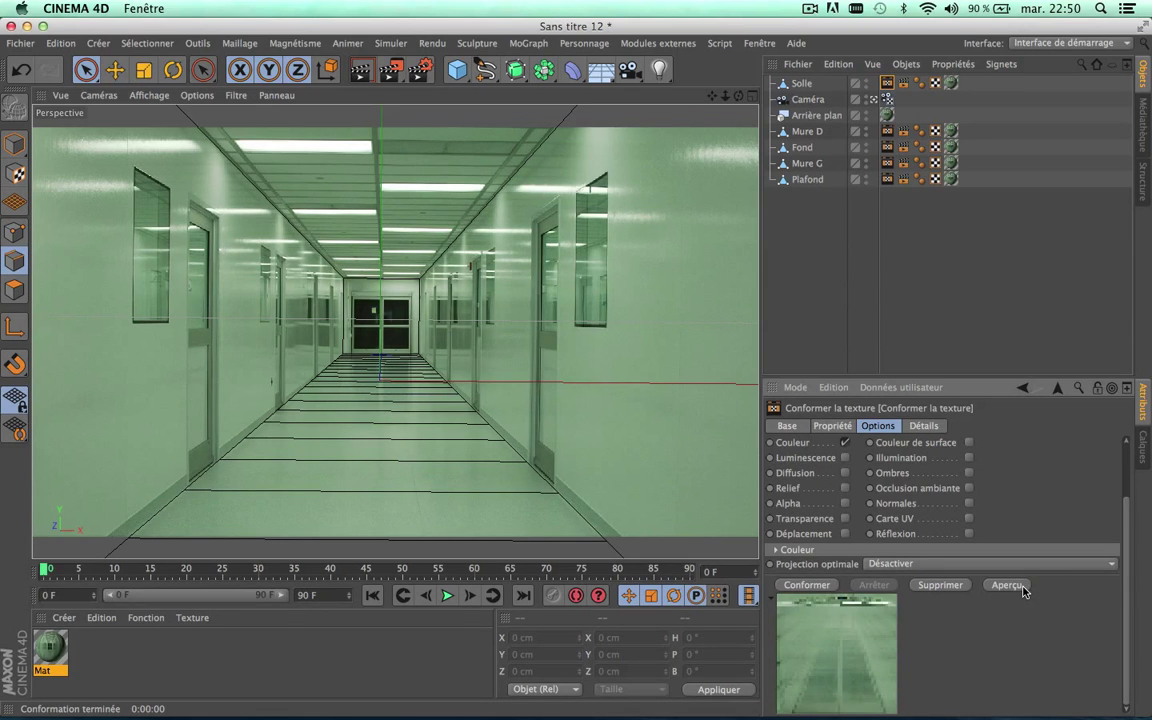
click(888, 137)
- Name Mure D's bake output 'Mure D' on the Desktop, then bake and preview it
click(833, 426)
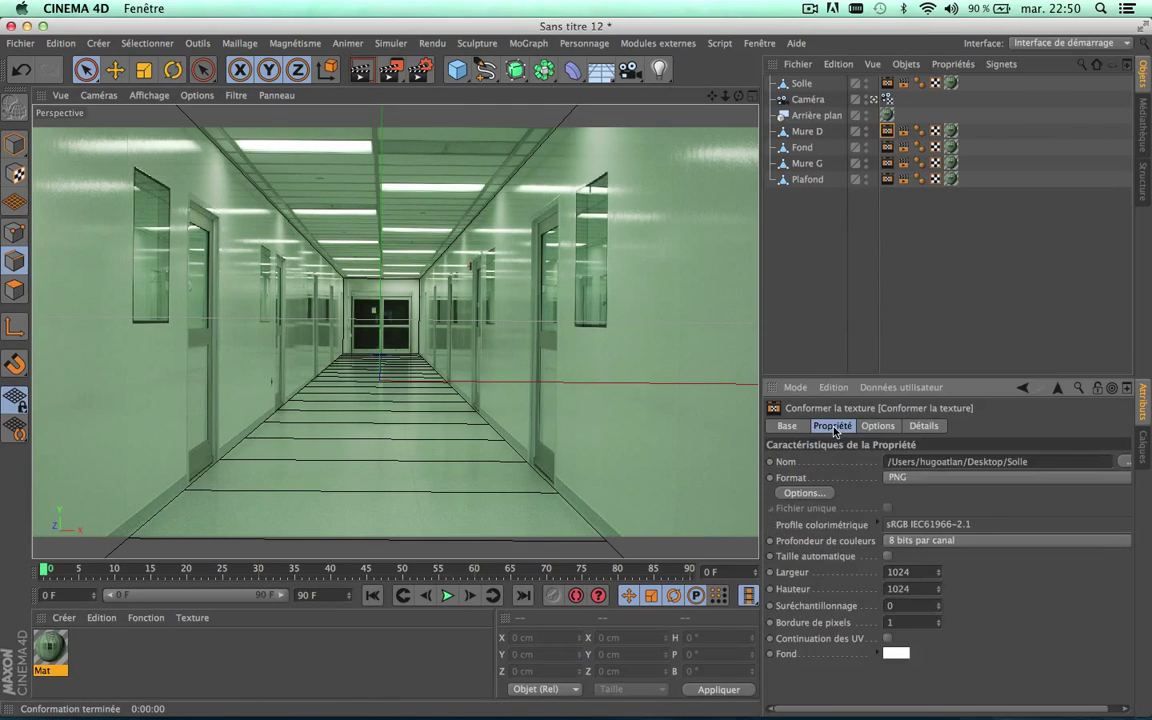
drag(942, 709, 956, 709)
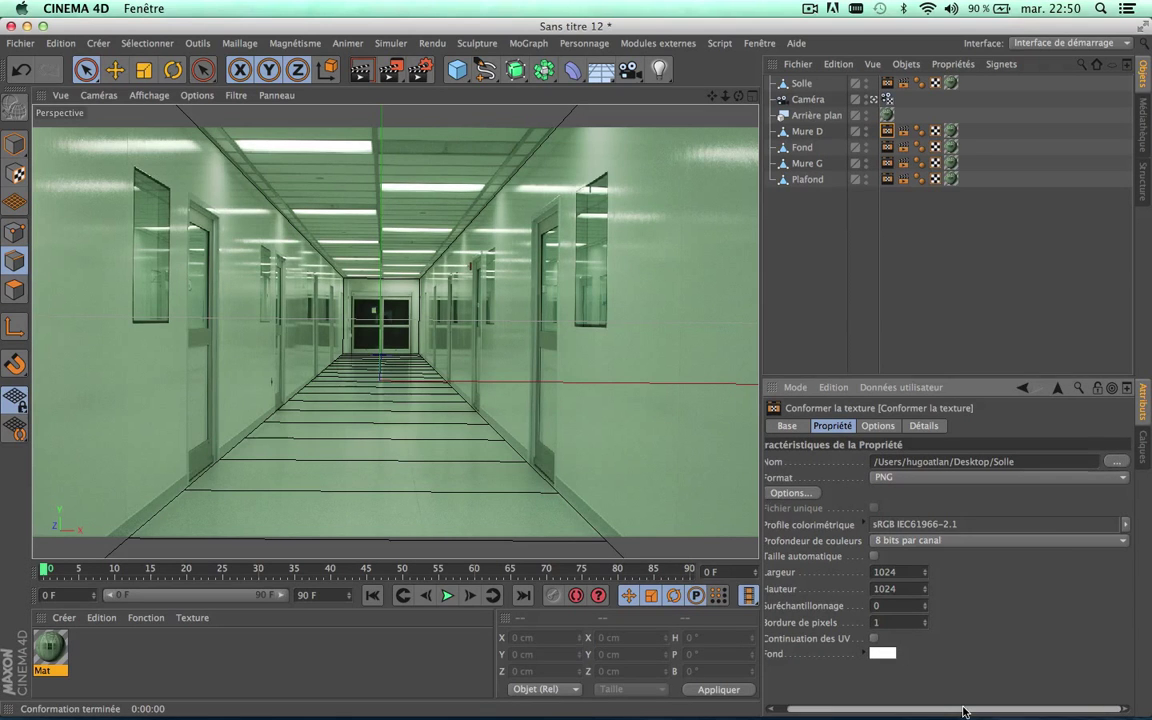
click(1120, 463)
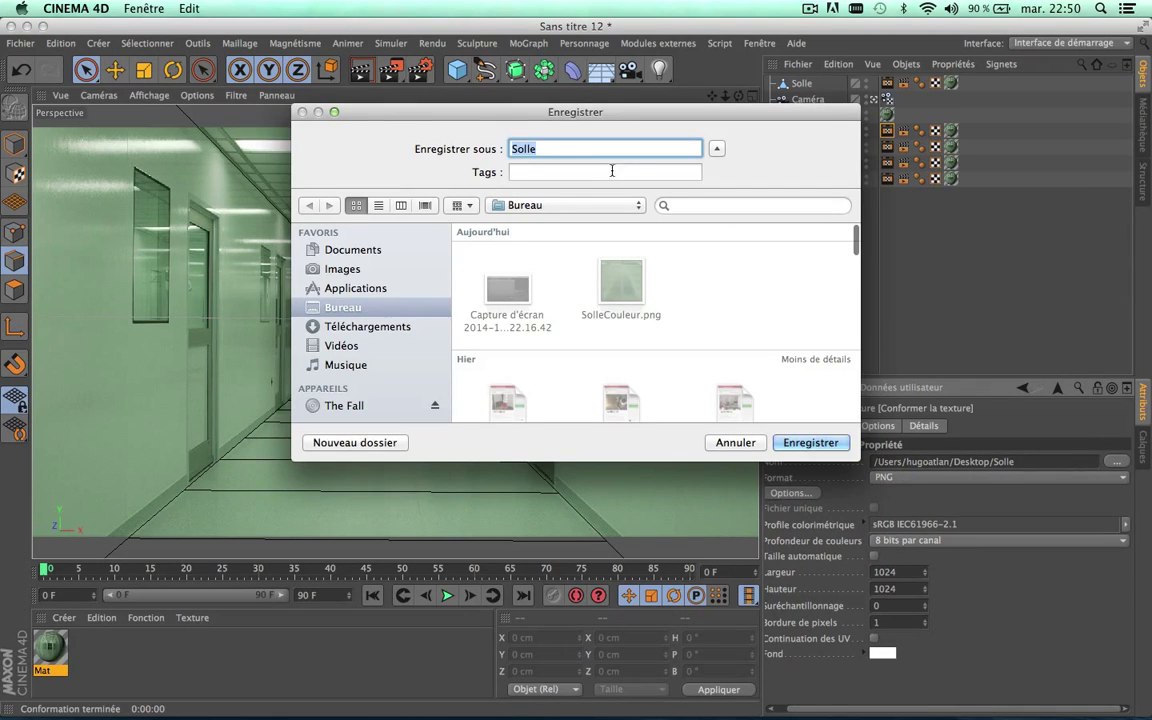
drag(658, 108, 799, 202)
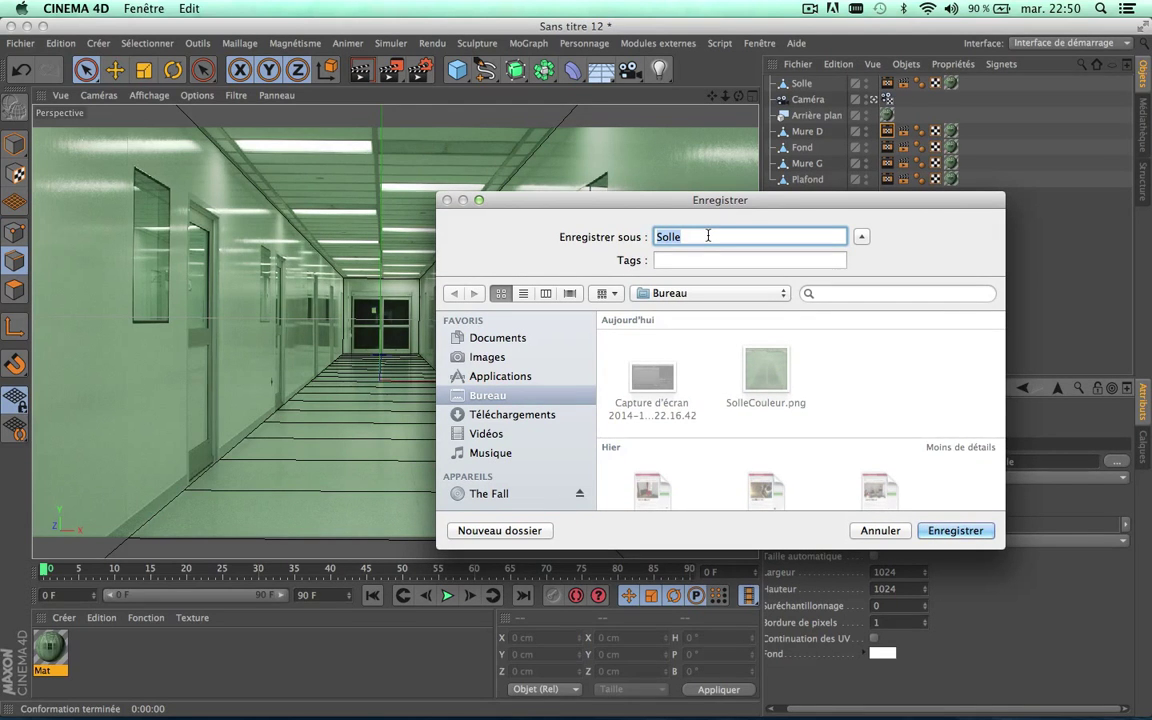
text(Mure )
text(D)
click(987, 533)
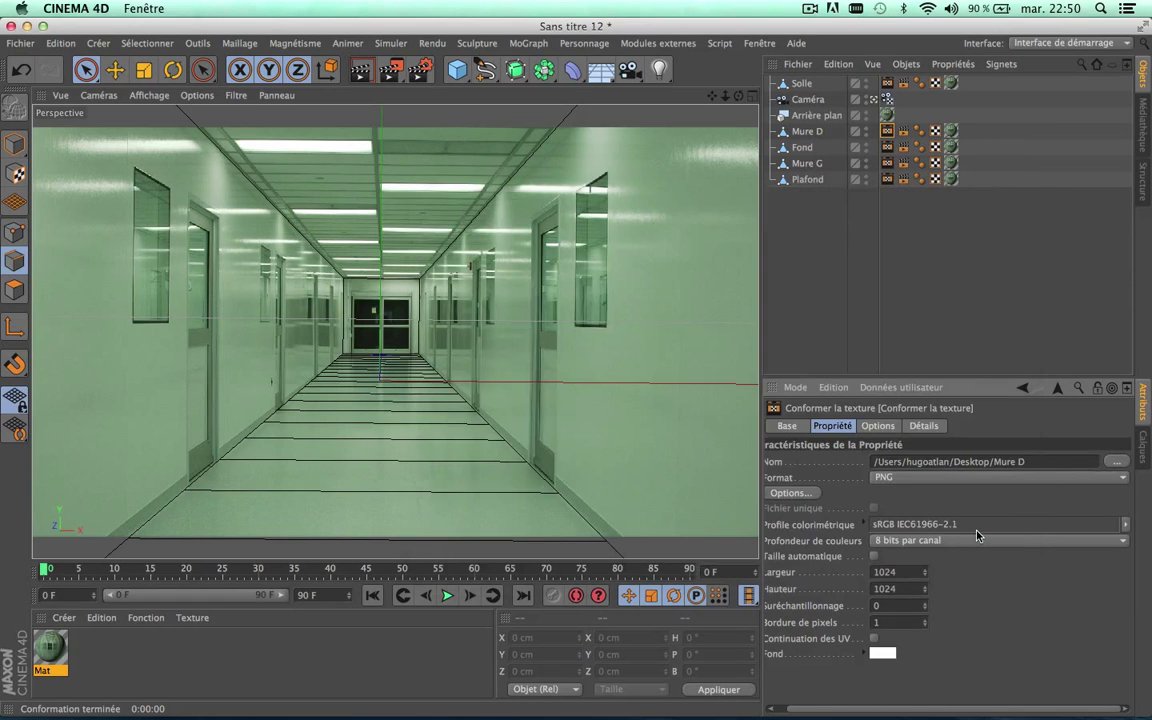
click(888, 426)
click(820, 655)
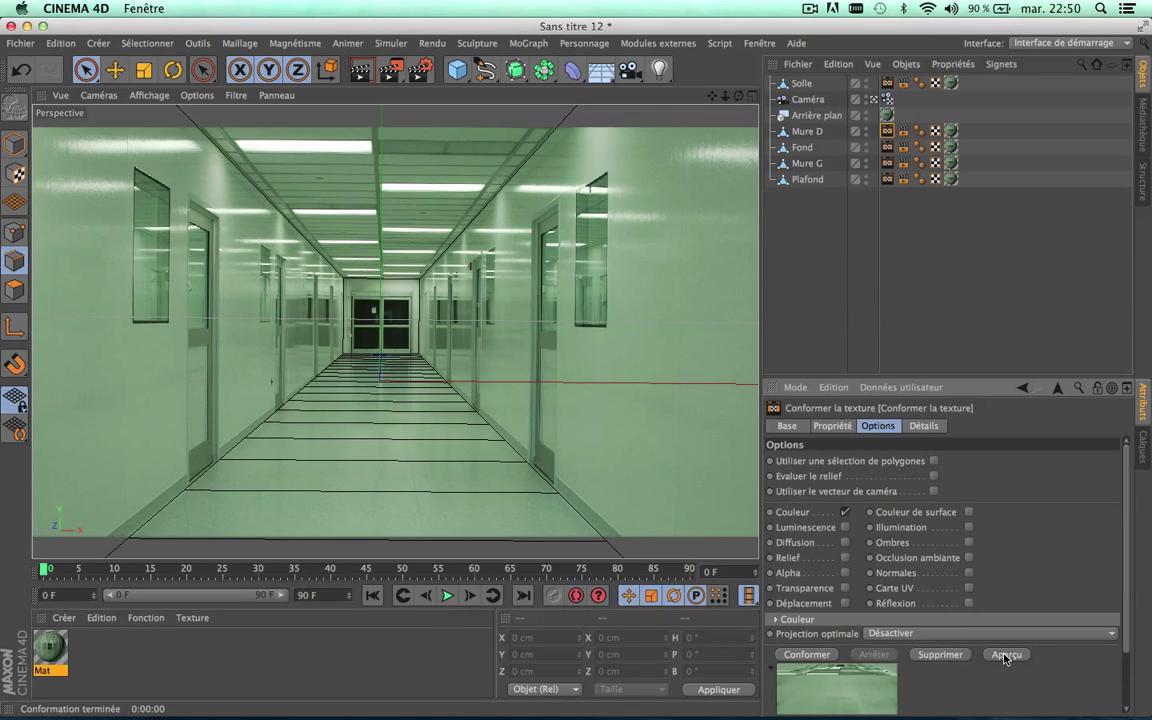
click(1006, 655)
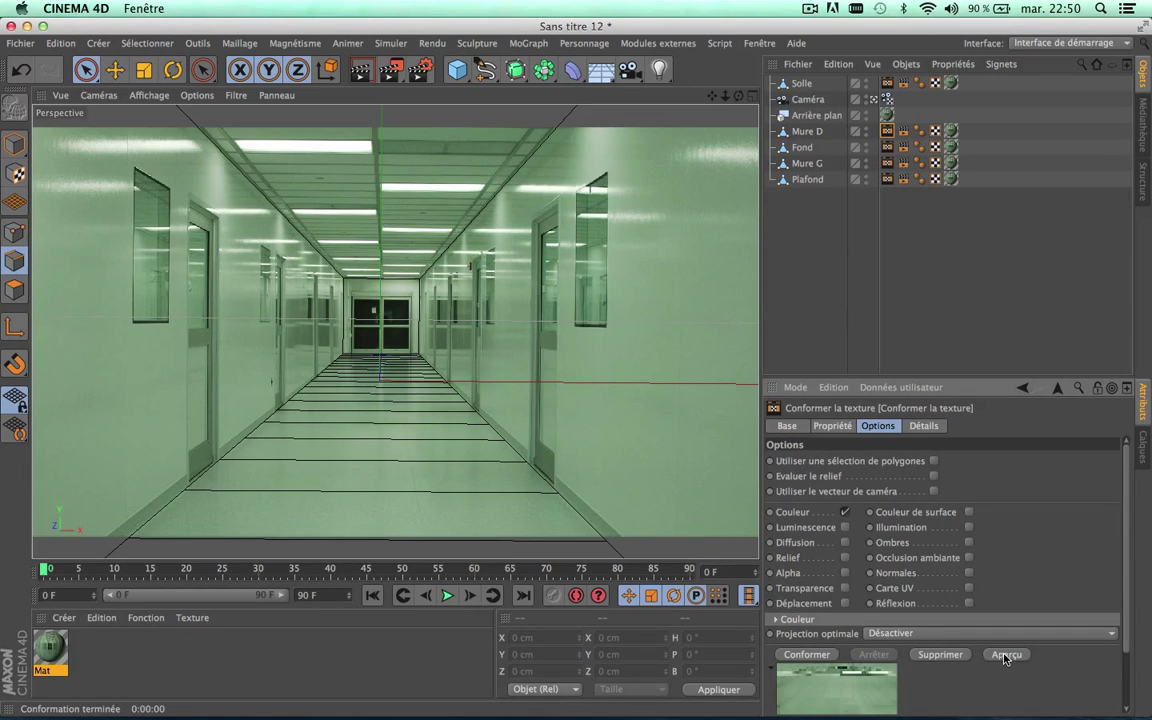
- Set Fond's bake output name to 'Fond' on the Desktop and attempt the bake
click(887, 148)
click(833, 426)
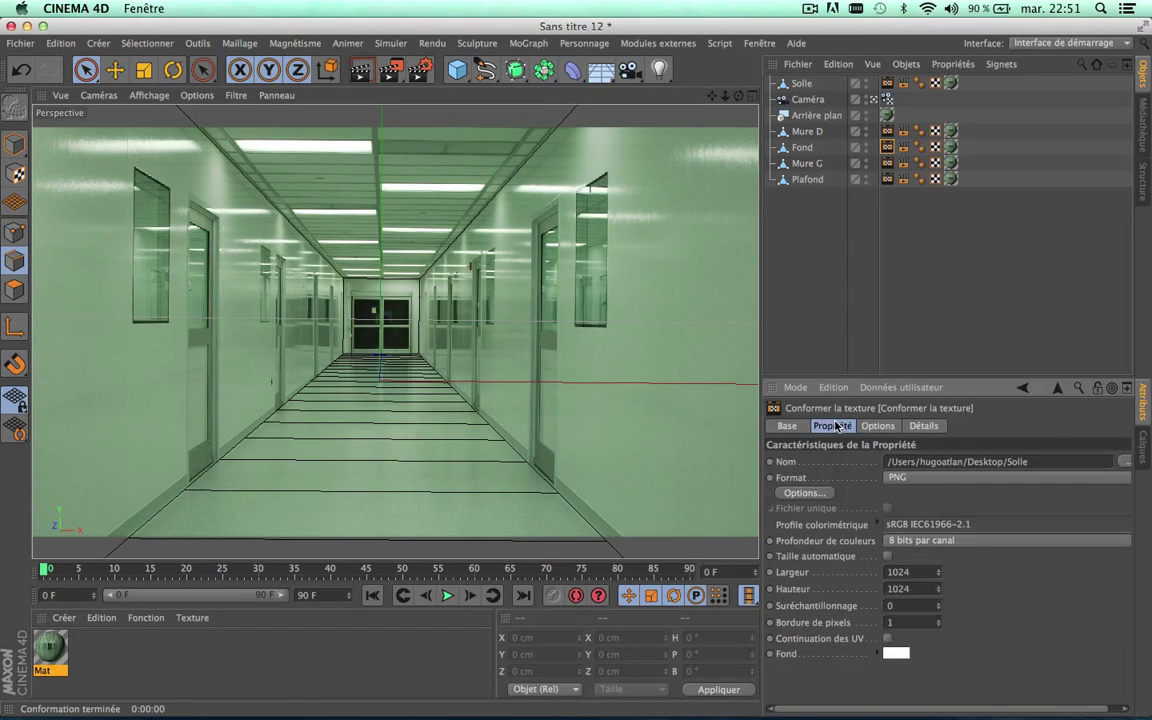
click(1122, 462)
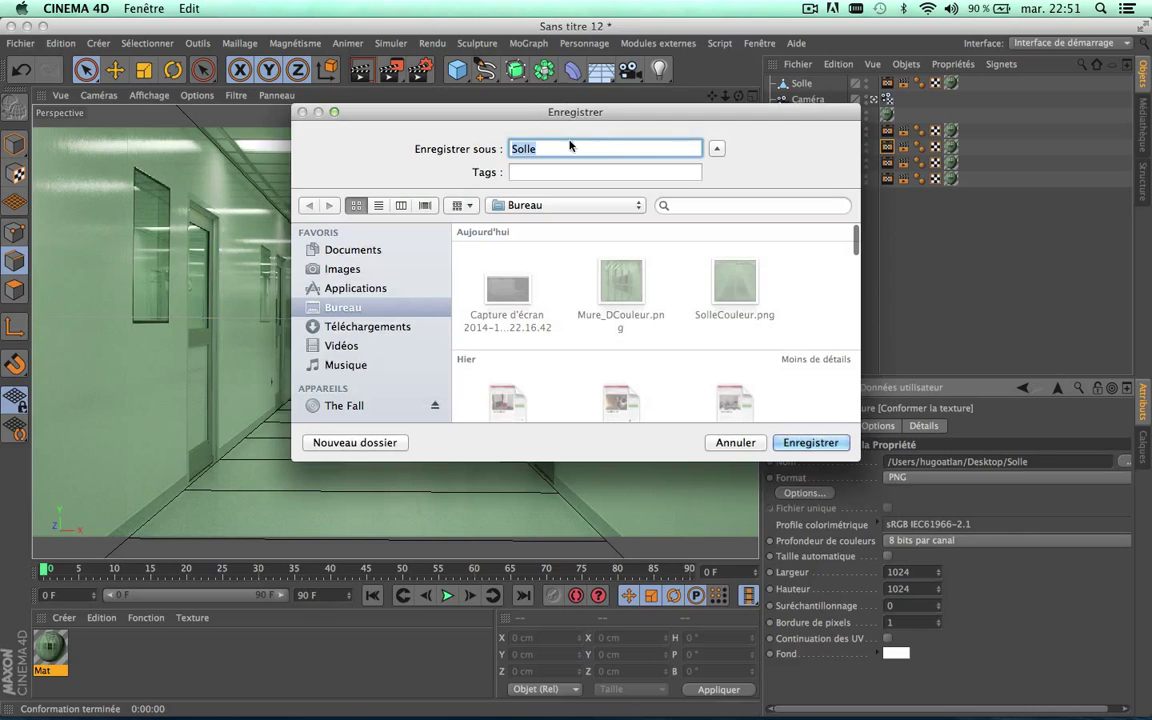
drag(551, 112, 629, 245)
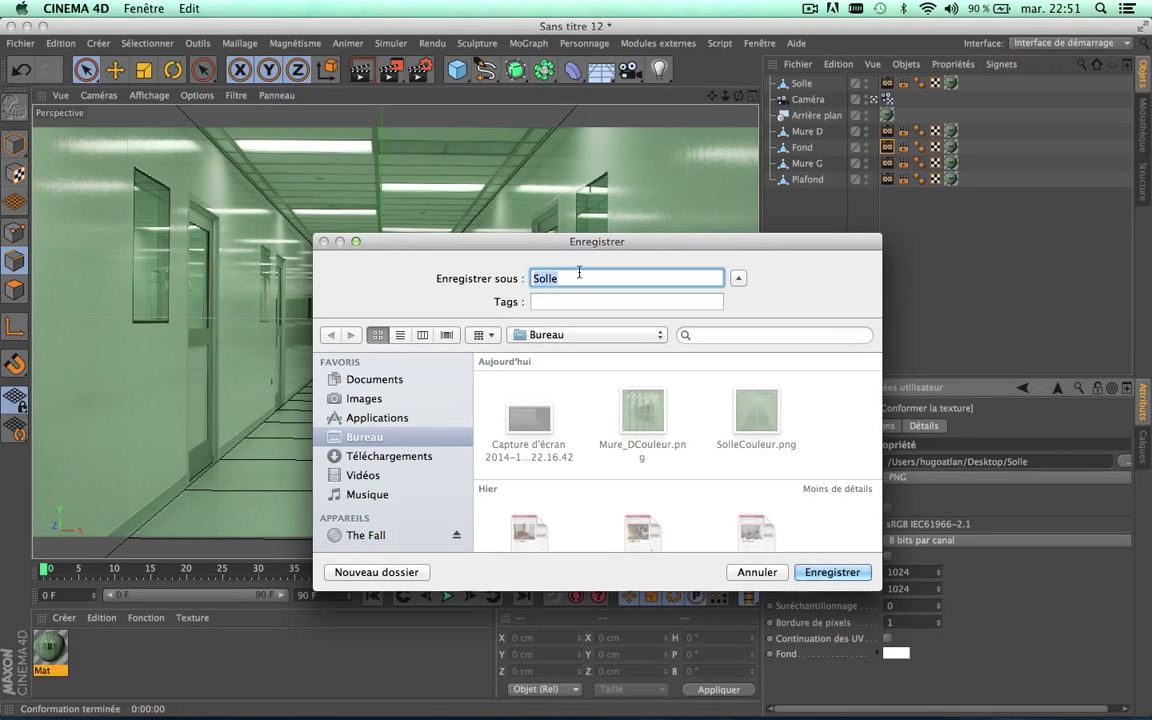
text(Fond)
click(849, 573)
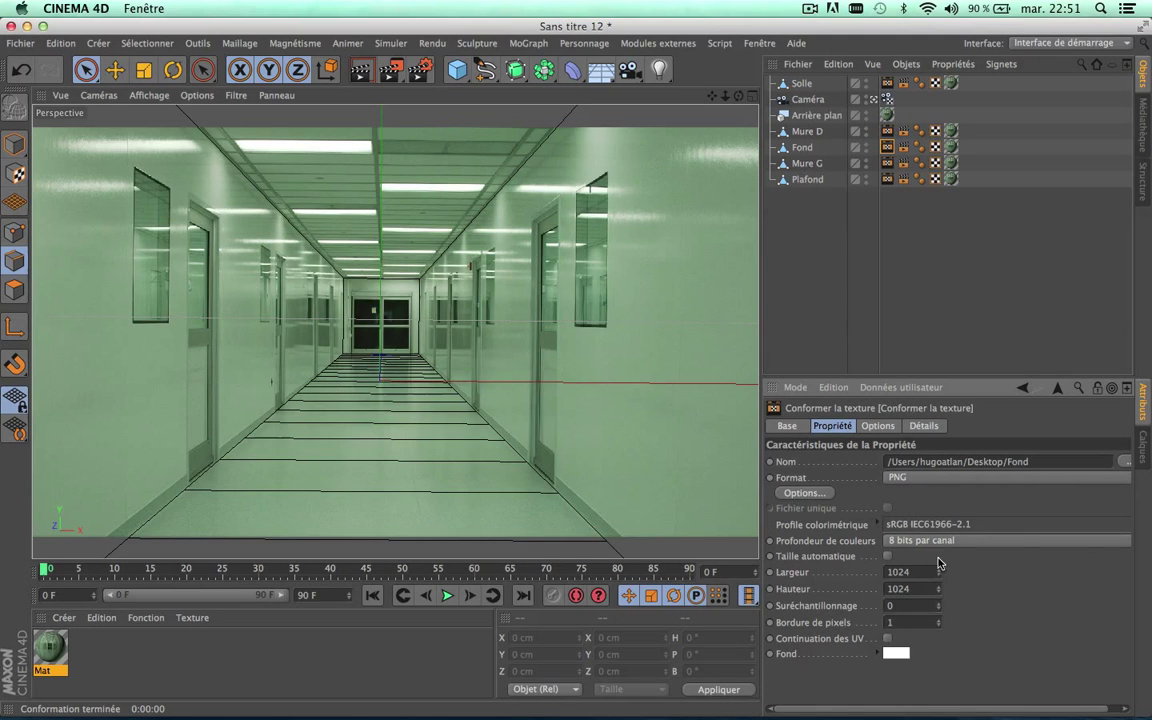
click(877, 427)
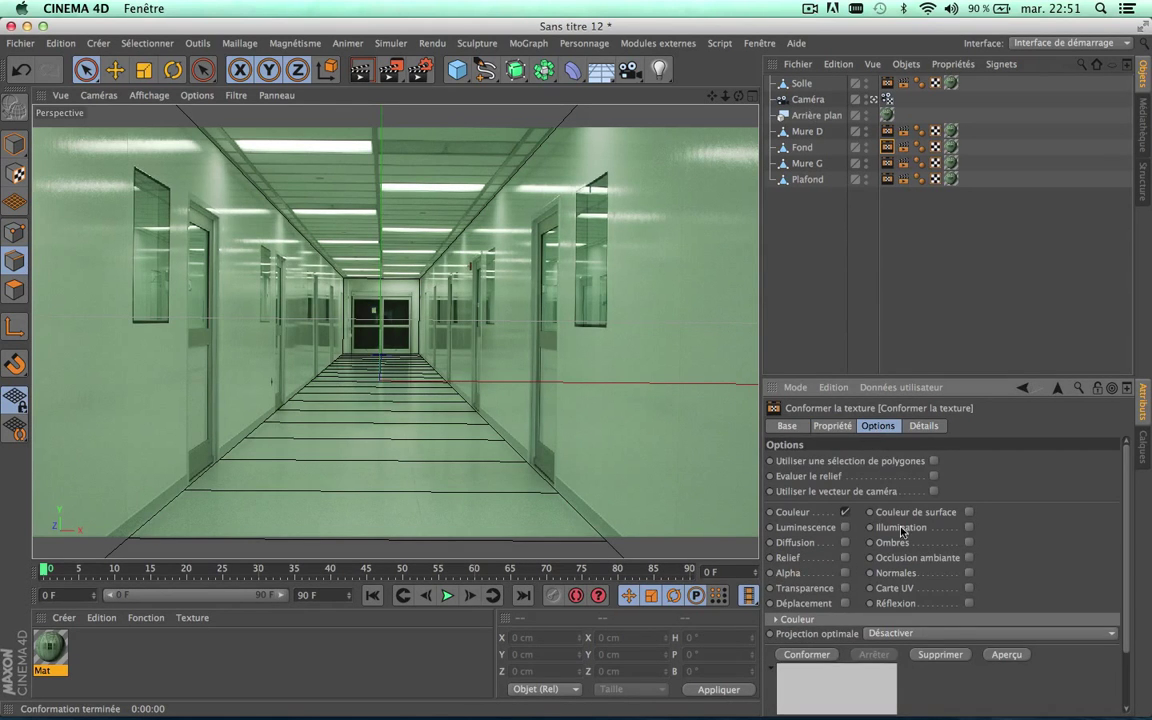
click(807, 655)
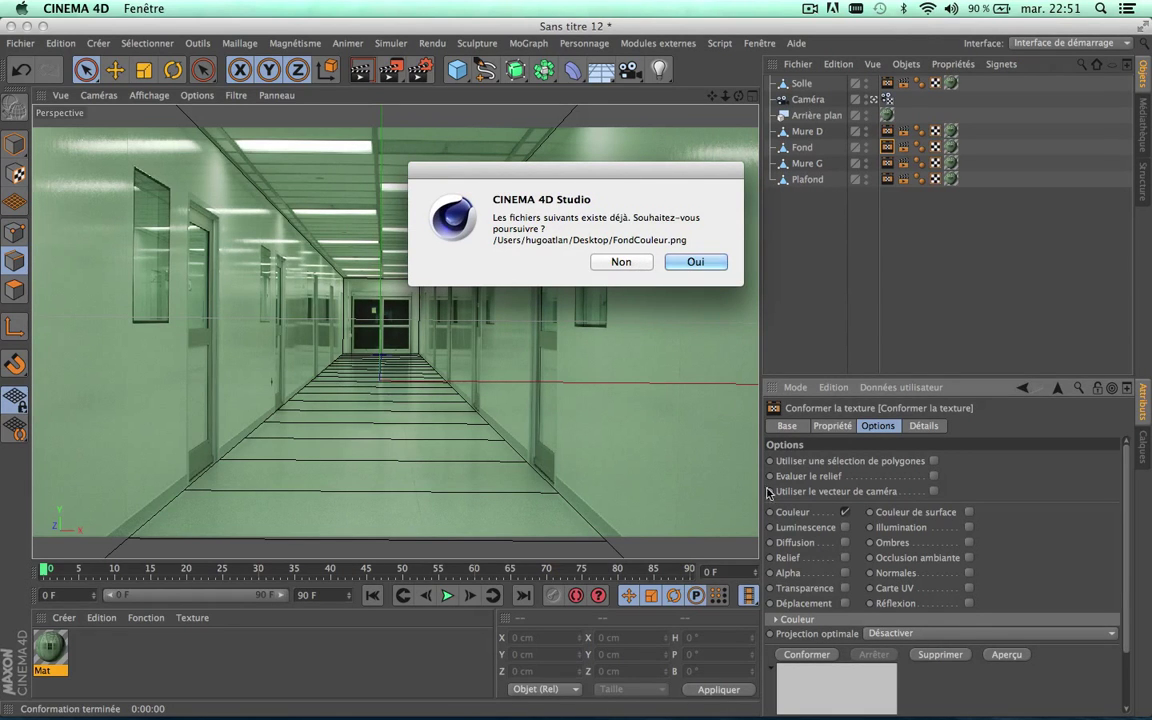
click(632, 266)
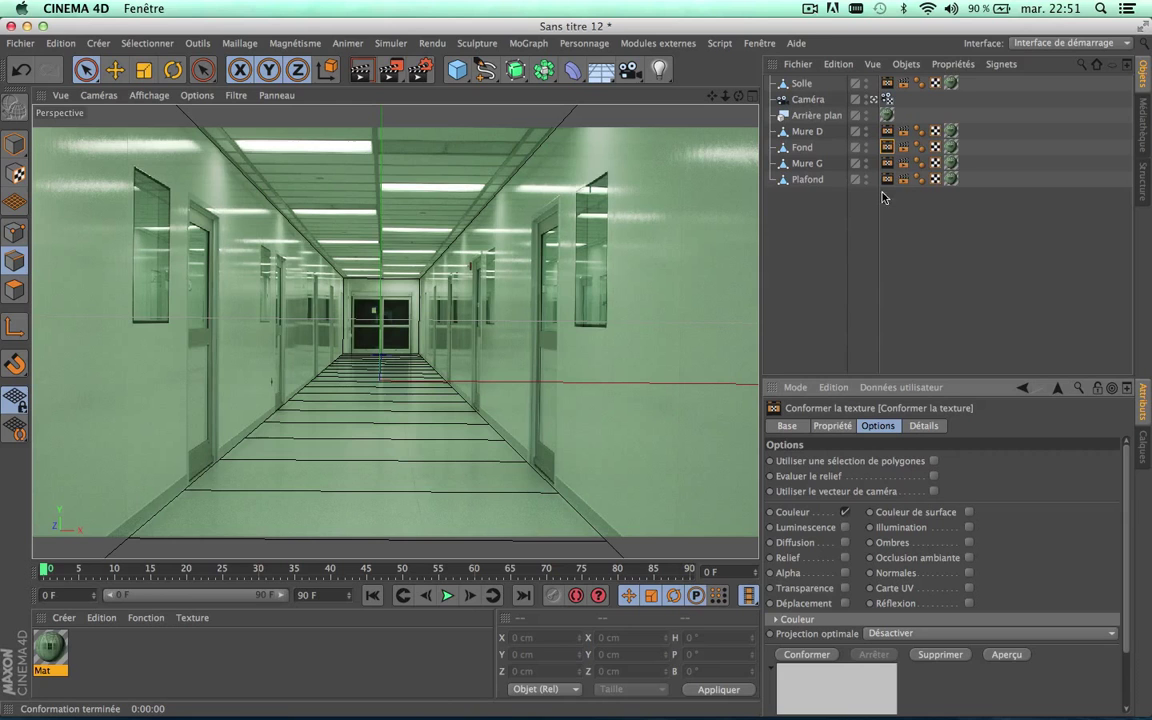
- Reconfirm the Fond output file, rebake overwriting FondCouleur.png, and preview the result
click(832, 425)
click(1123, 461)
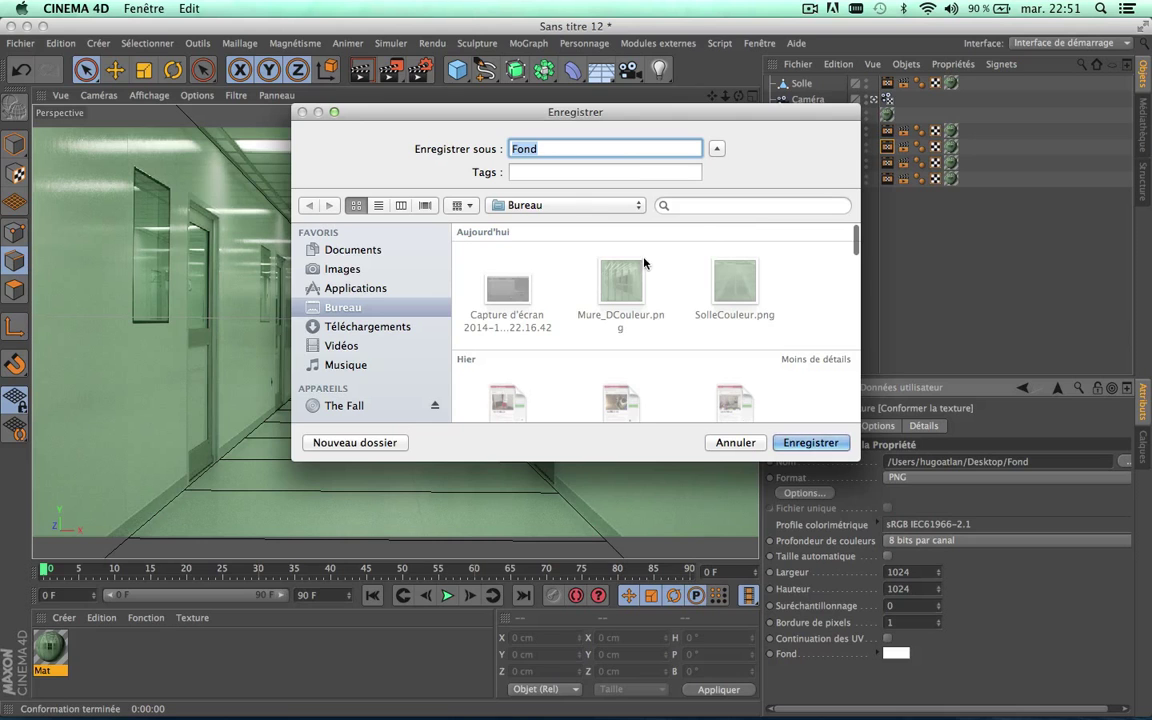
click(807, 443)
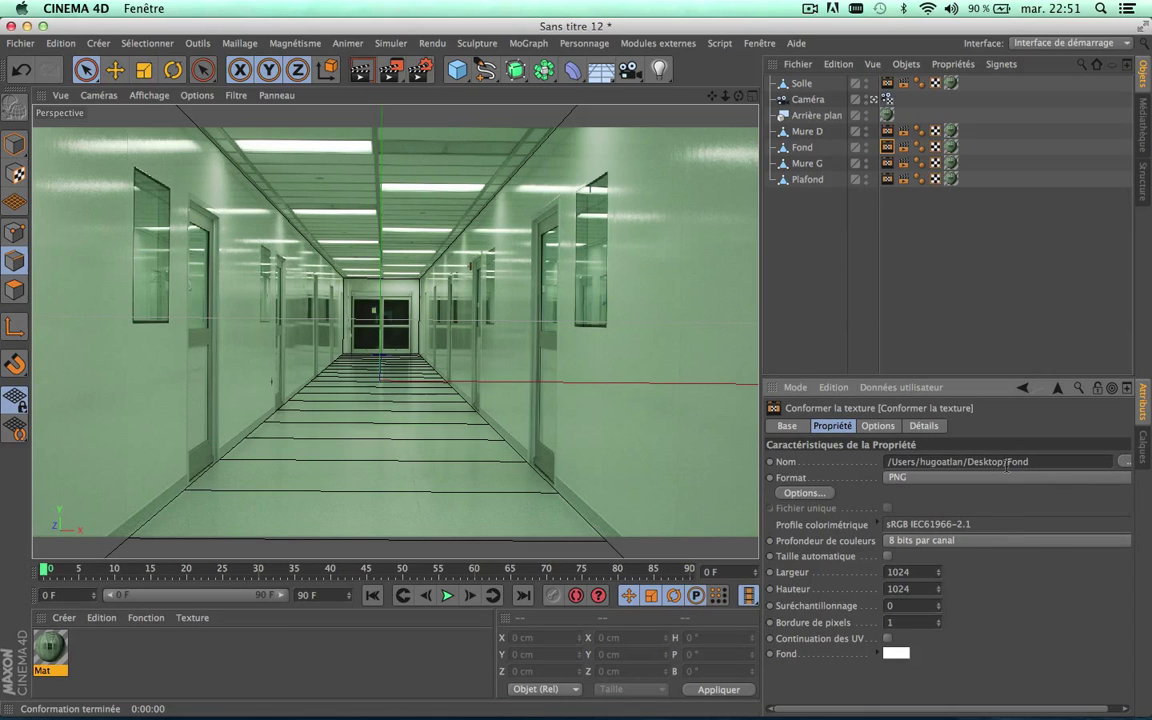
click(877, 425)
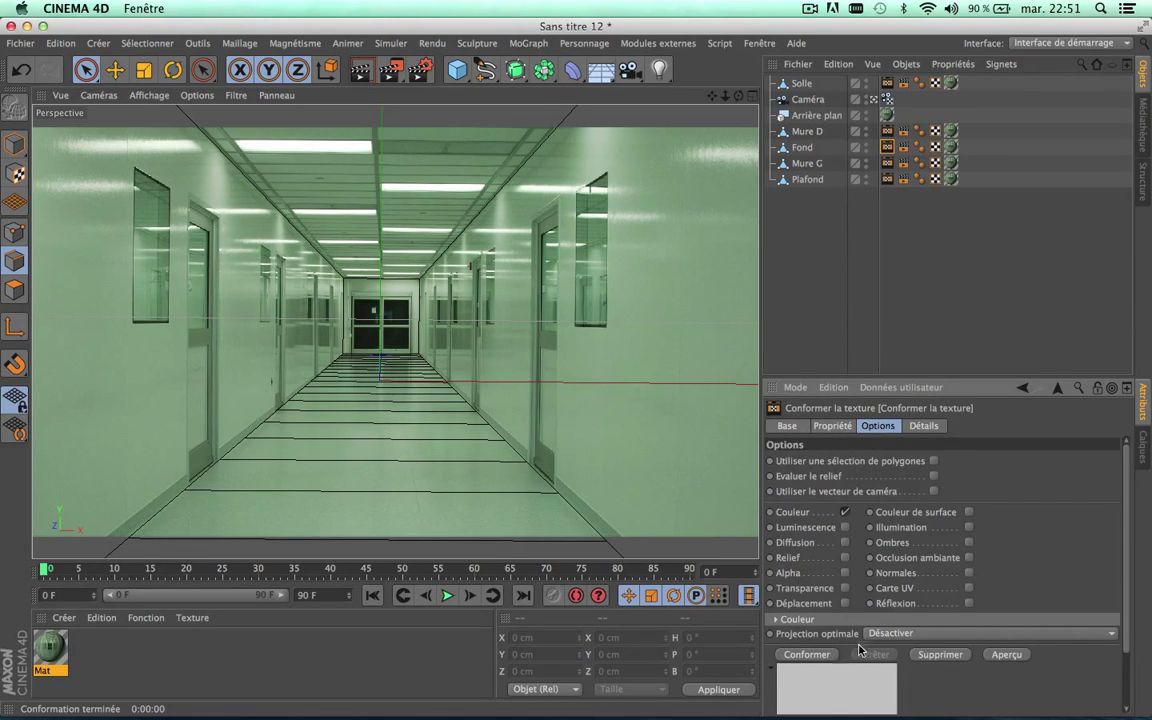
click(822, 657)
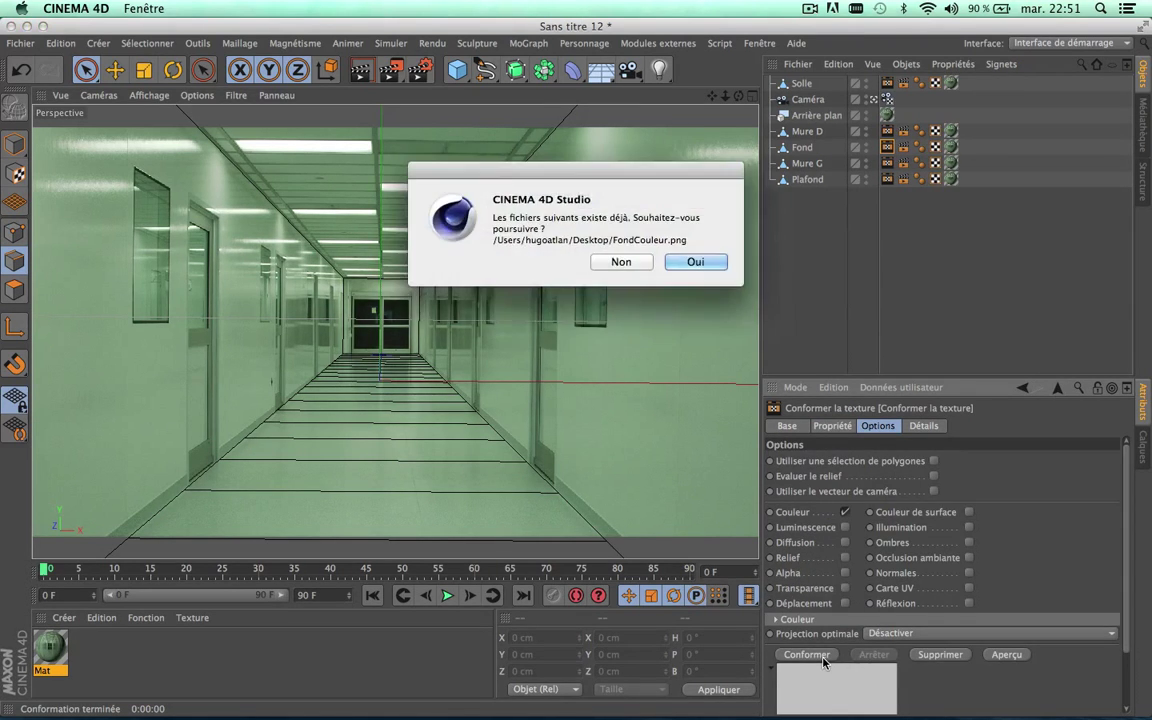
click(696, 262)
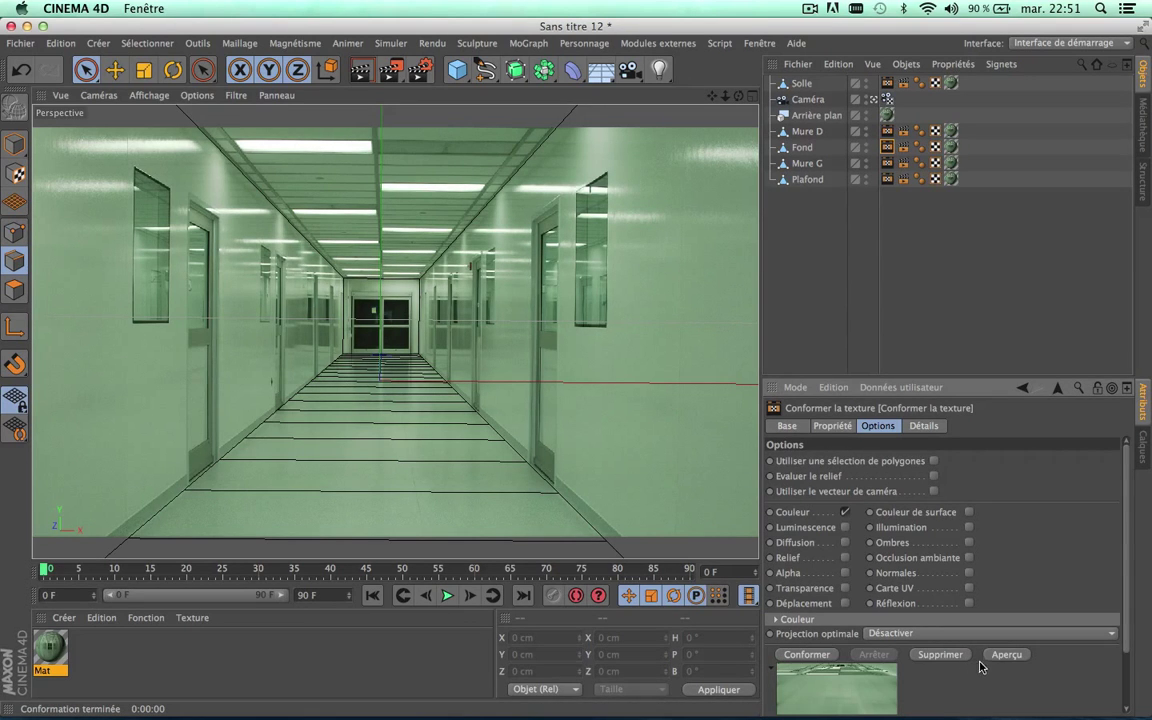
click(1007, 655)
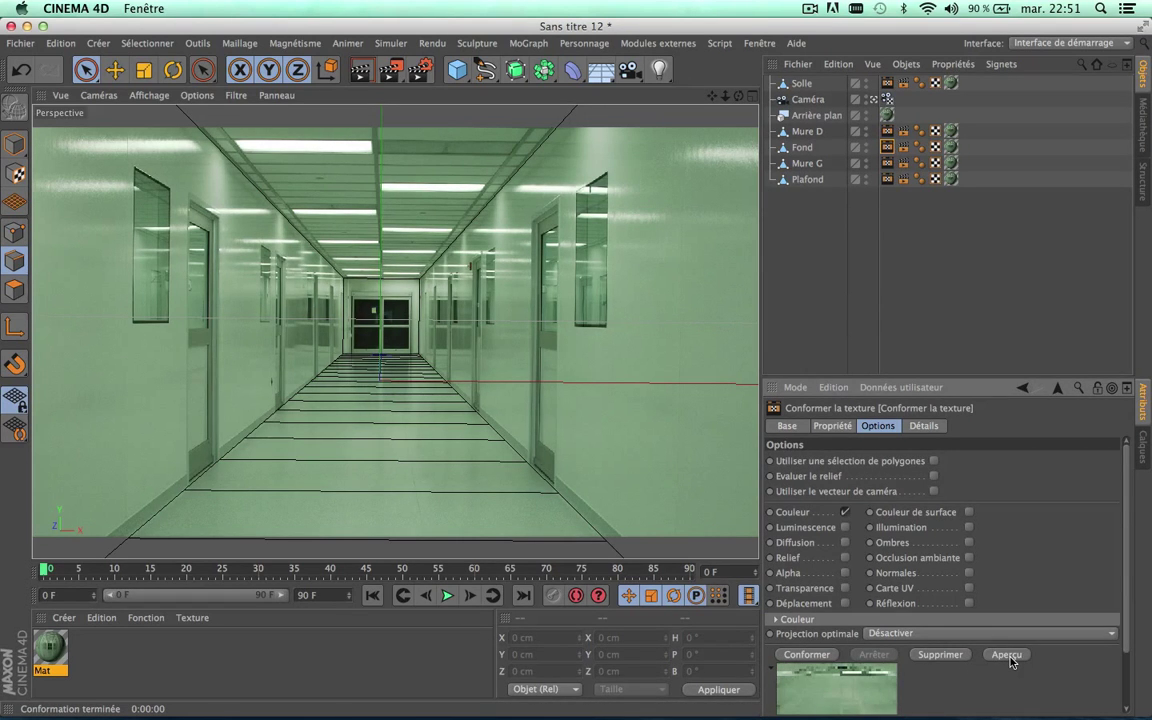
- Set Mure G's bake output file to 'Mure G' on the Desktop, then bake and preview it
click(888, 164)
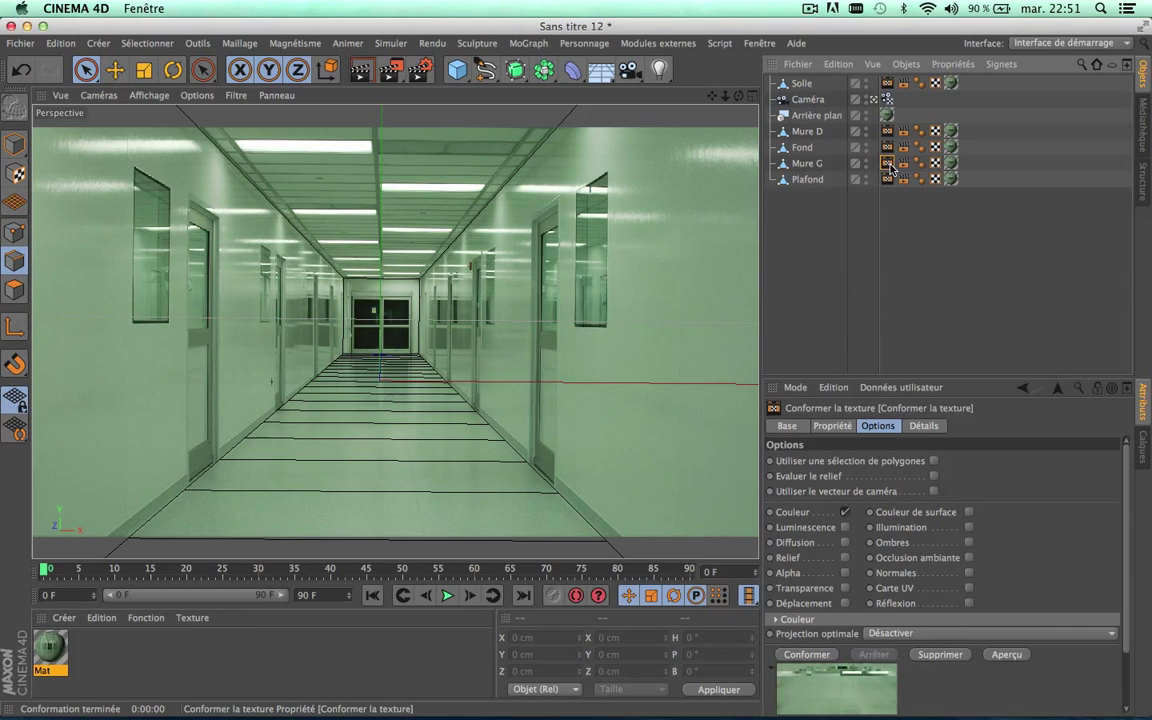
click(832, 426)
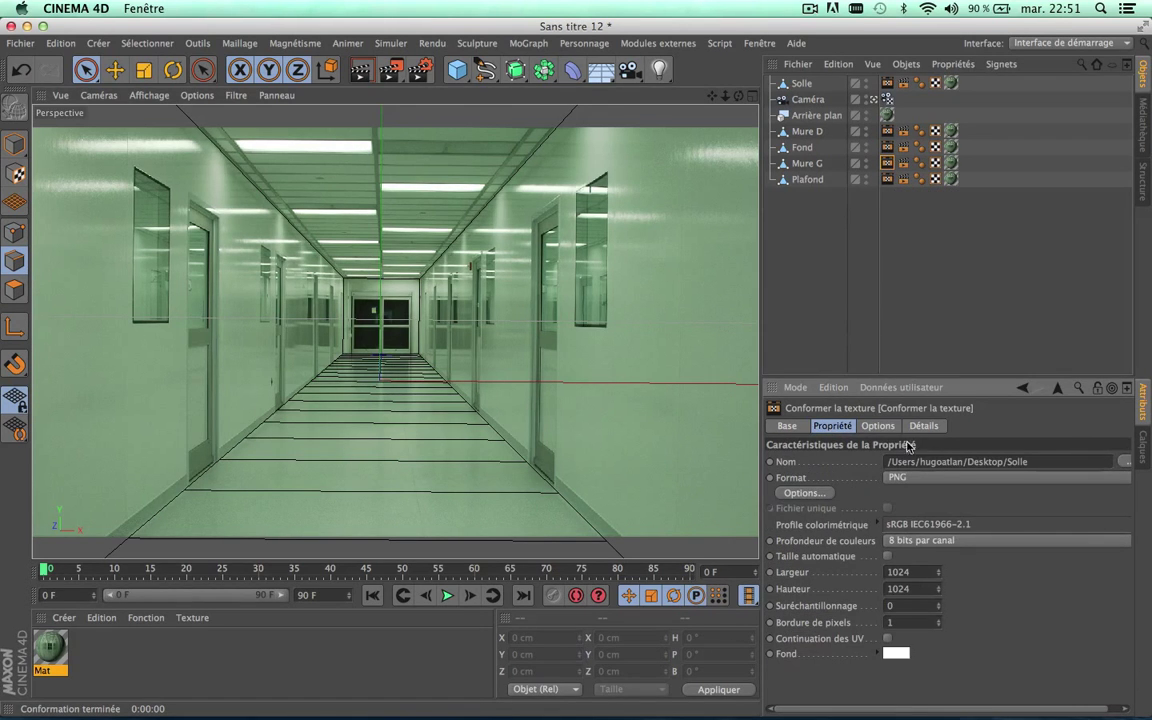
click(1125, 461)
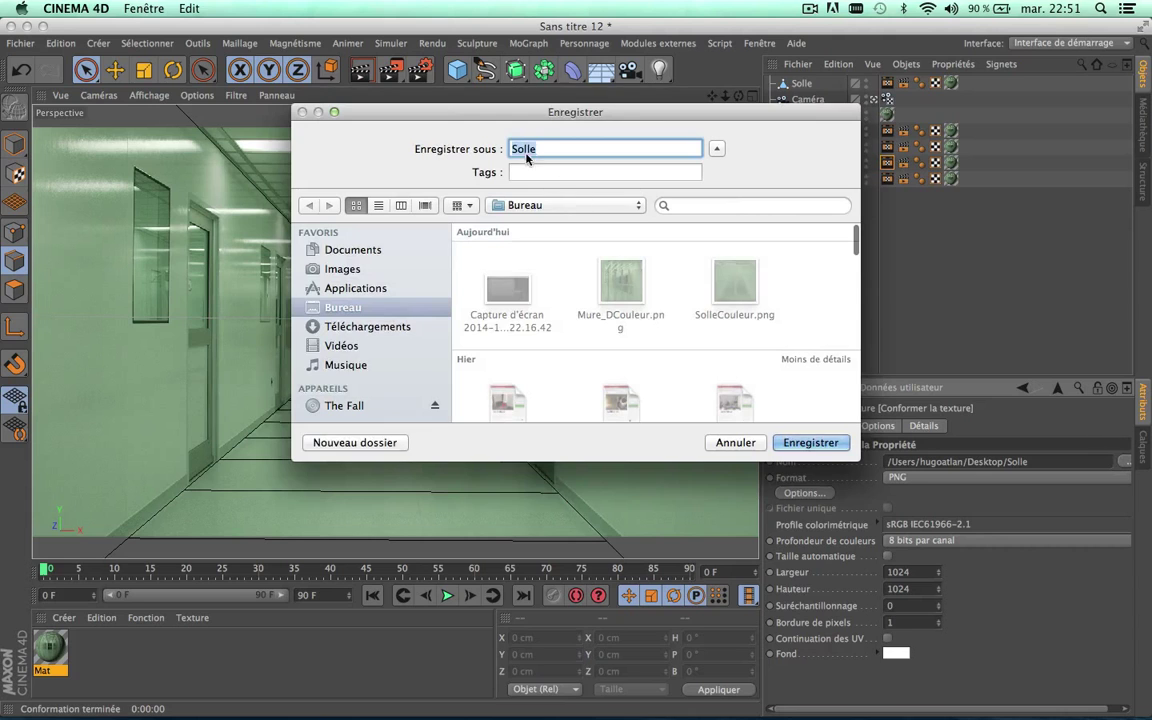
text(M)
text(ure)
text( G)
mouse_move(613, 118)
mouse_down()
mouse_move(613, 319)
mouse_move(587, 118)
mouse_up()
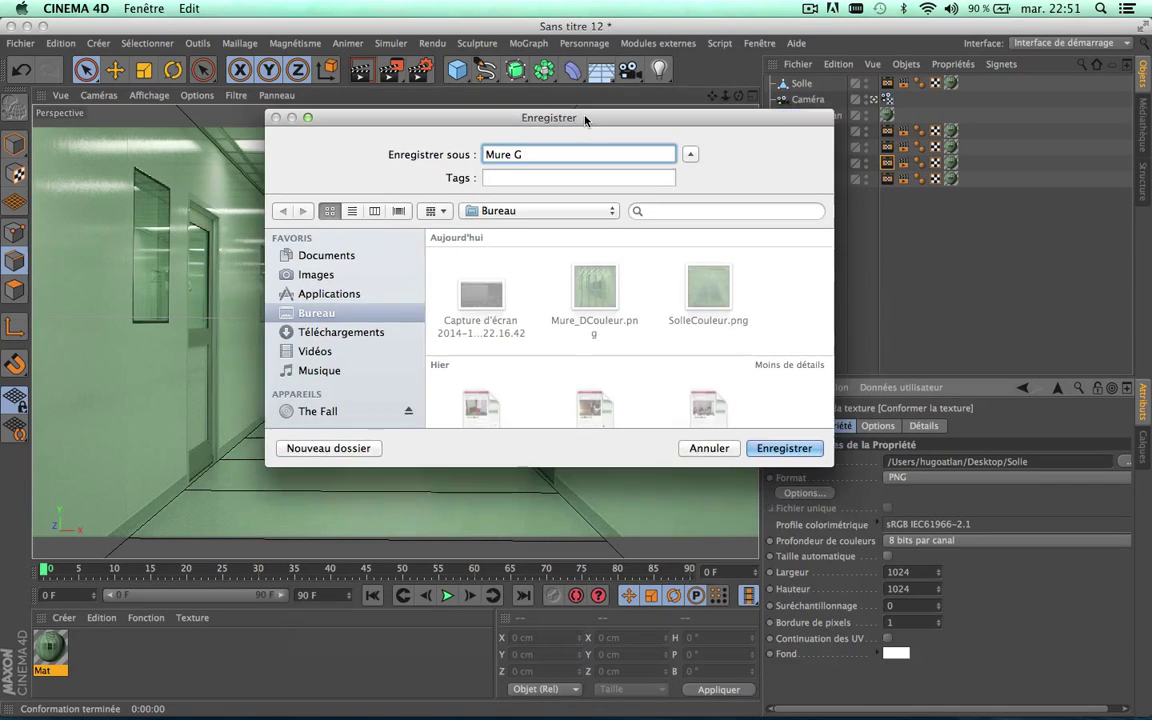
click(785, 442)
click(893, 430)
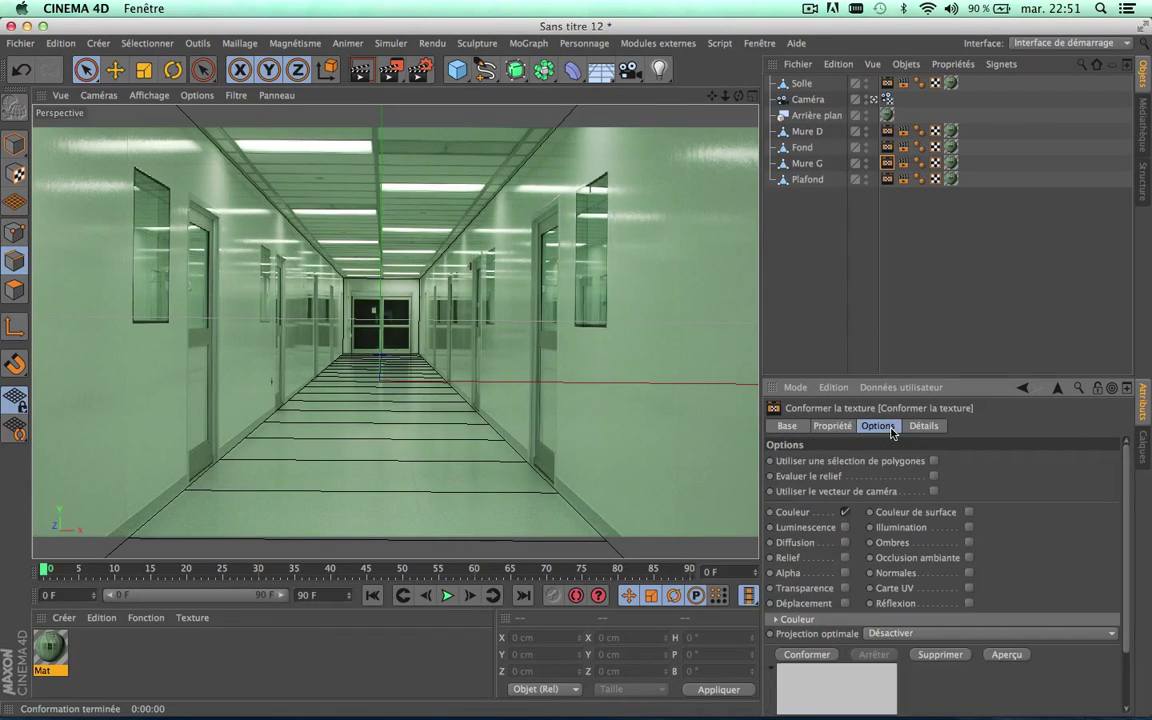
click(807, 655)
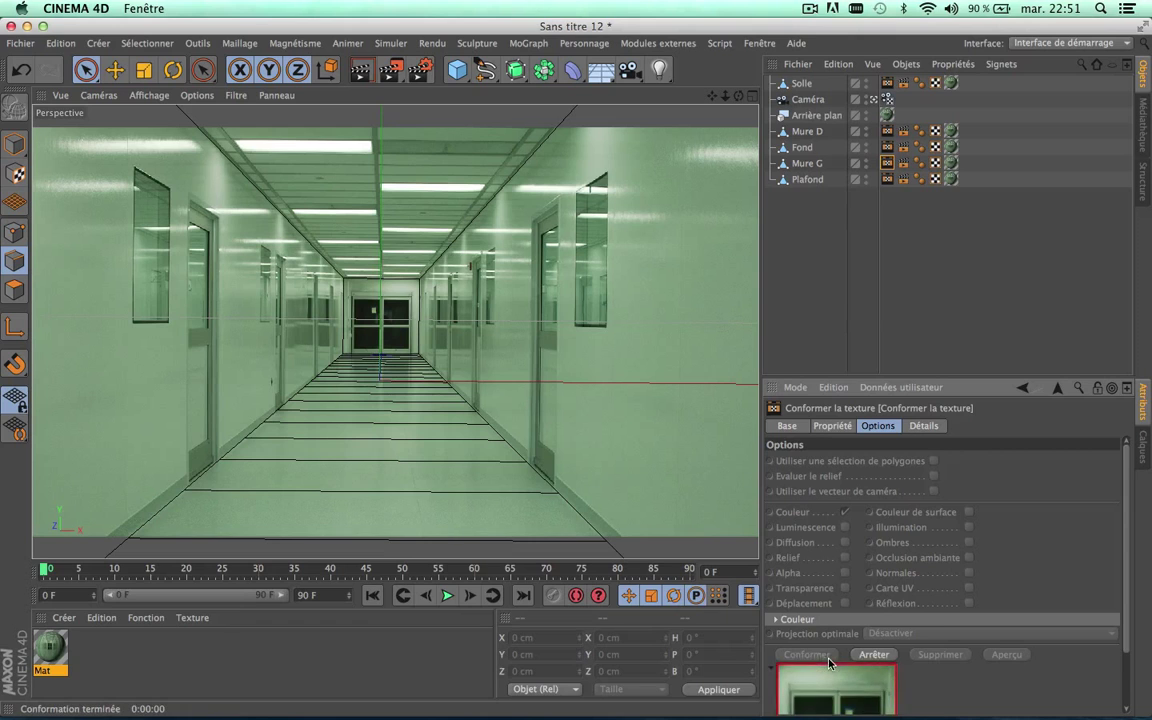
click(1016, 655)
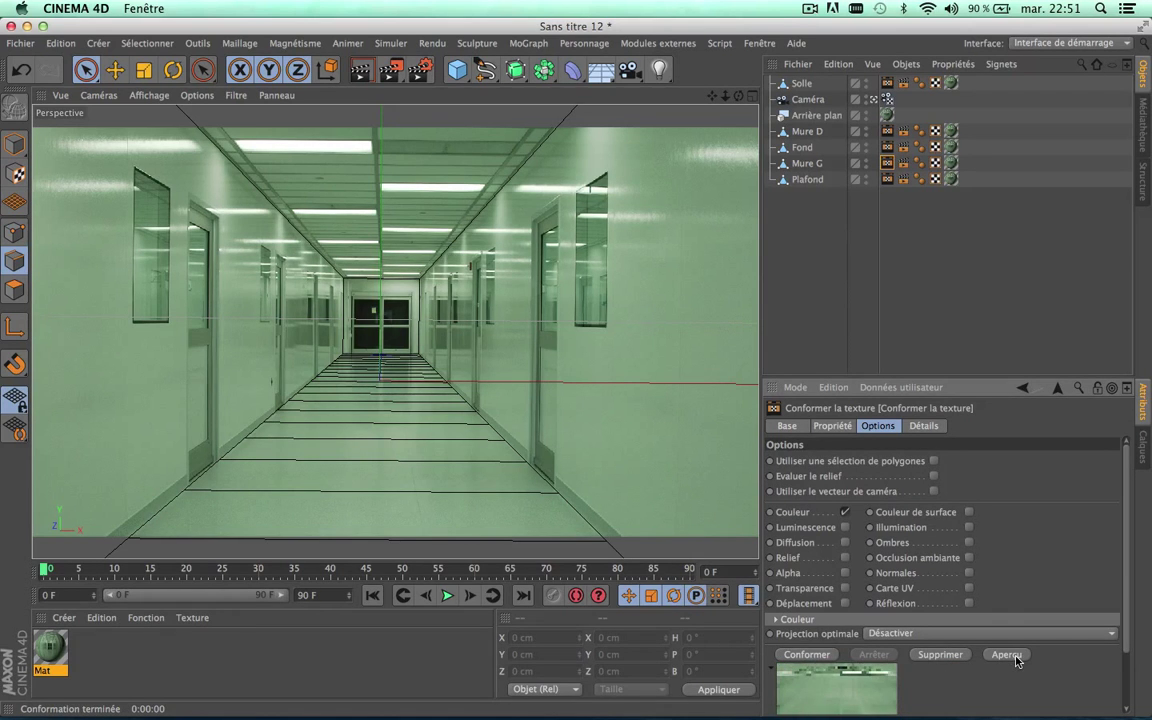
- Set the ceiling's bake output file to 'Plafond' on the Desktop, then bake and refresh the preview
click(887, 180)
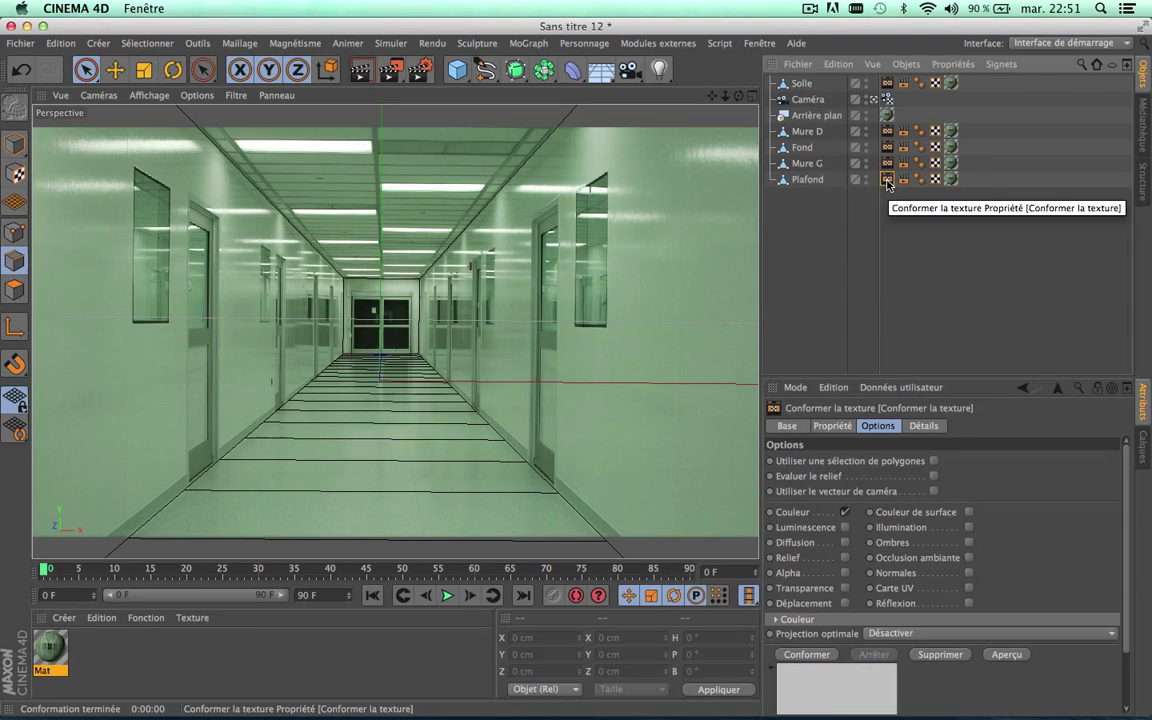
click(832, 425)
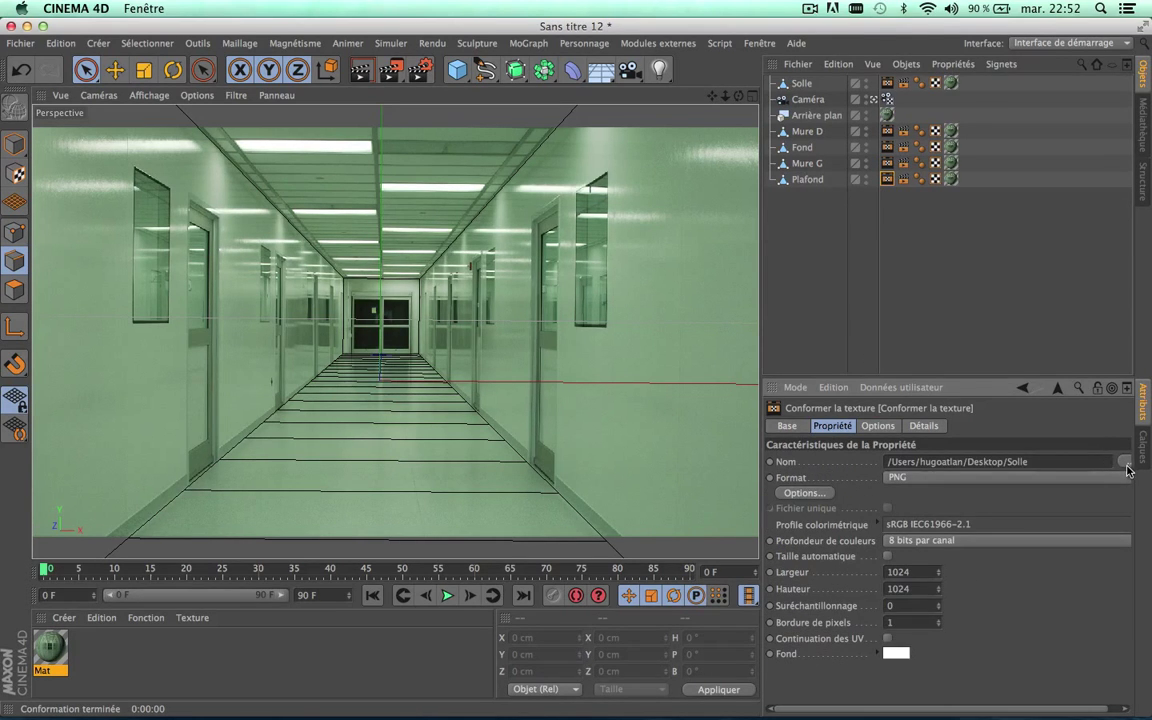
click(1126, 463)
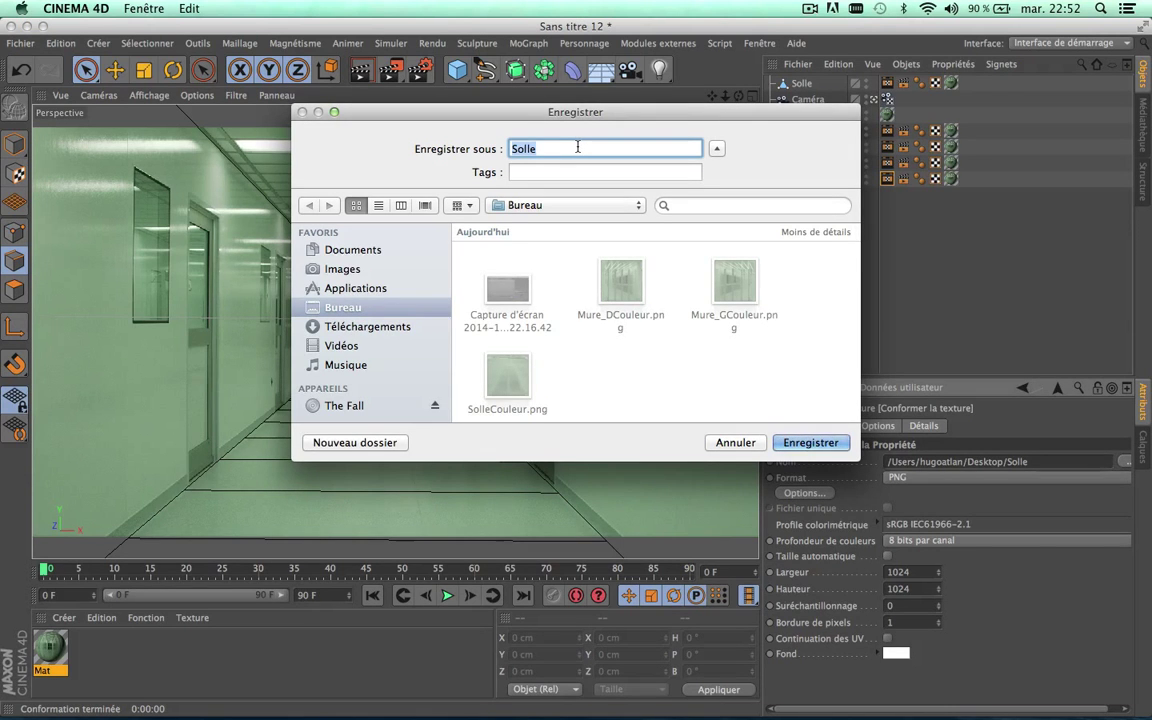
text(Plafond)
mouse_move(616, 113)
mouse_down()
mouse_move(632, 354)
mouse_move(549, 117)
mouse_up()
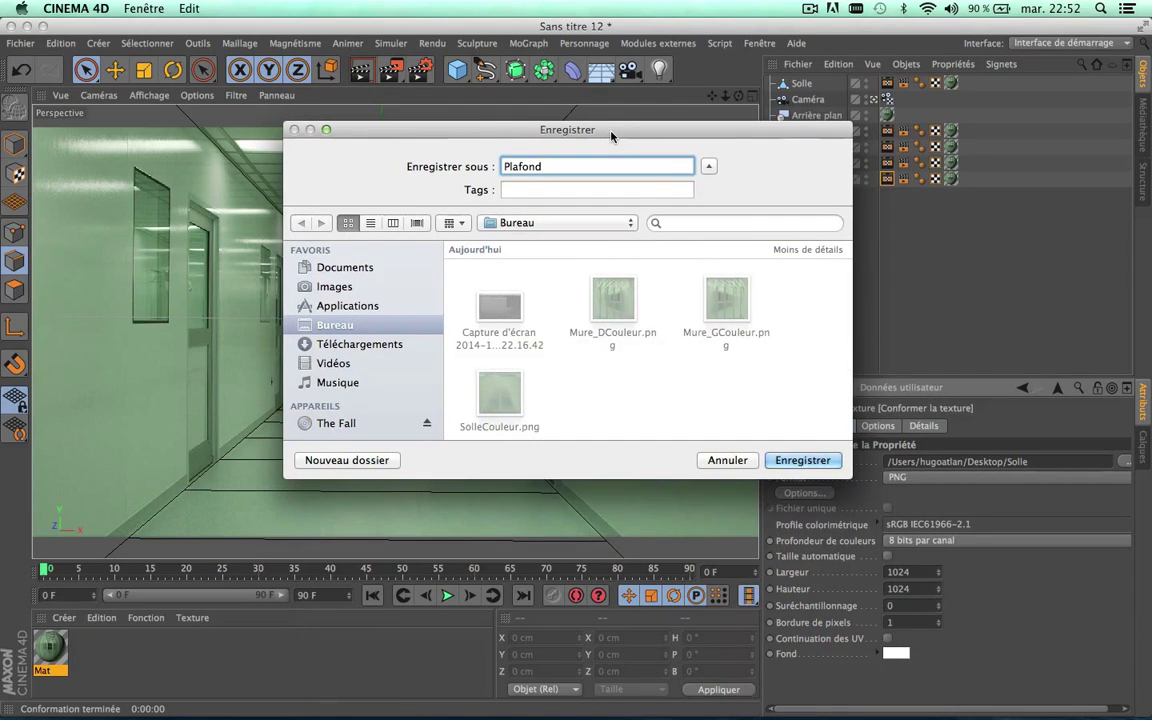
click(805, 450)
click(889, 427)
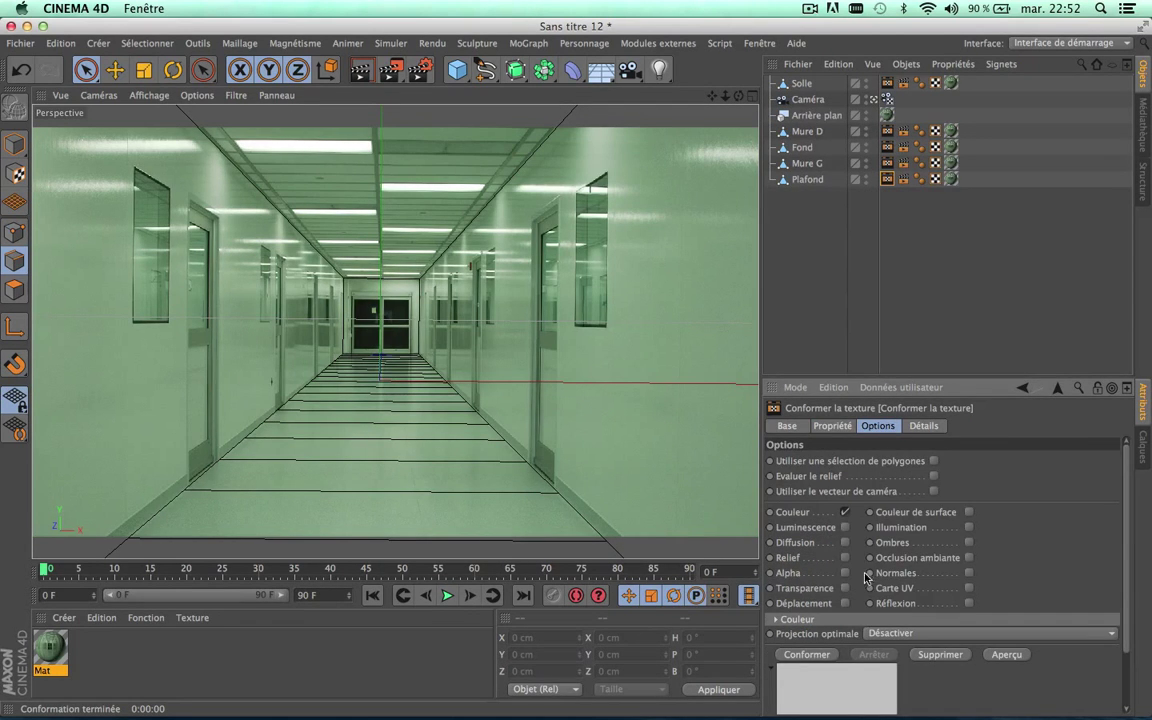
click(806, 656)
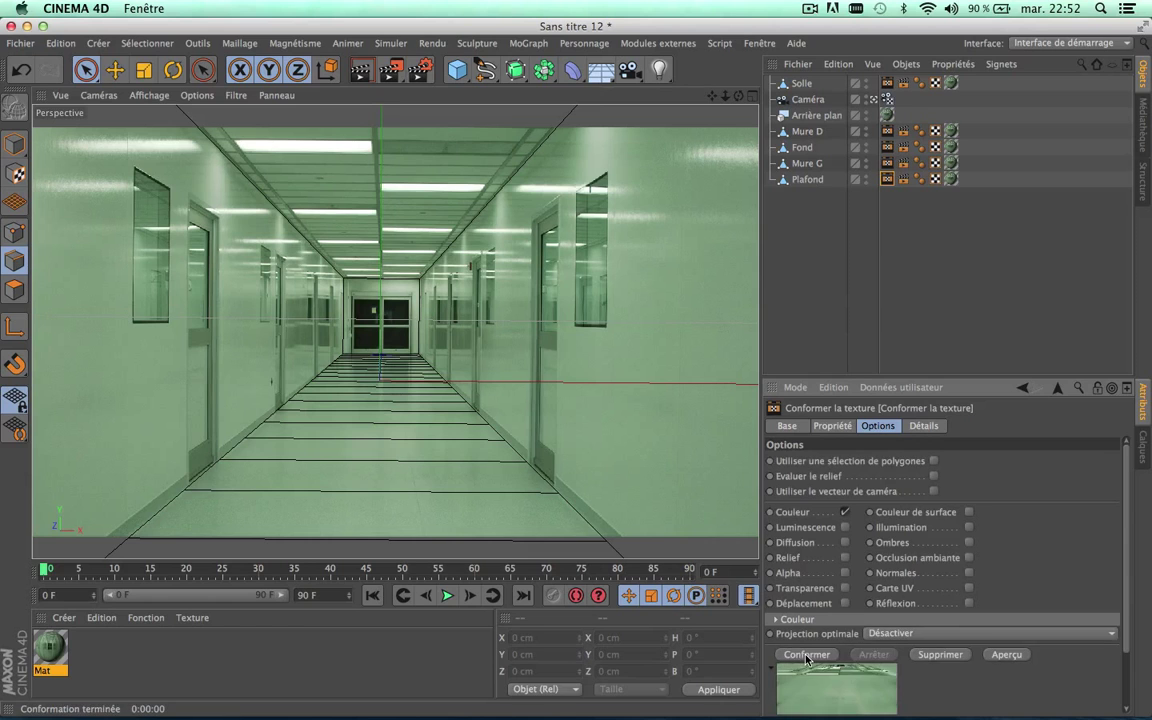
click(1006, 655)
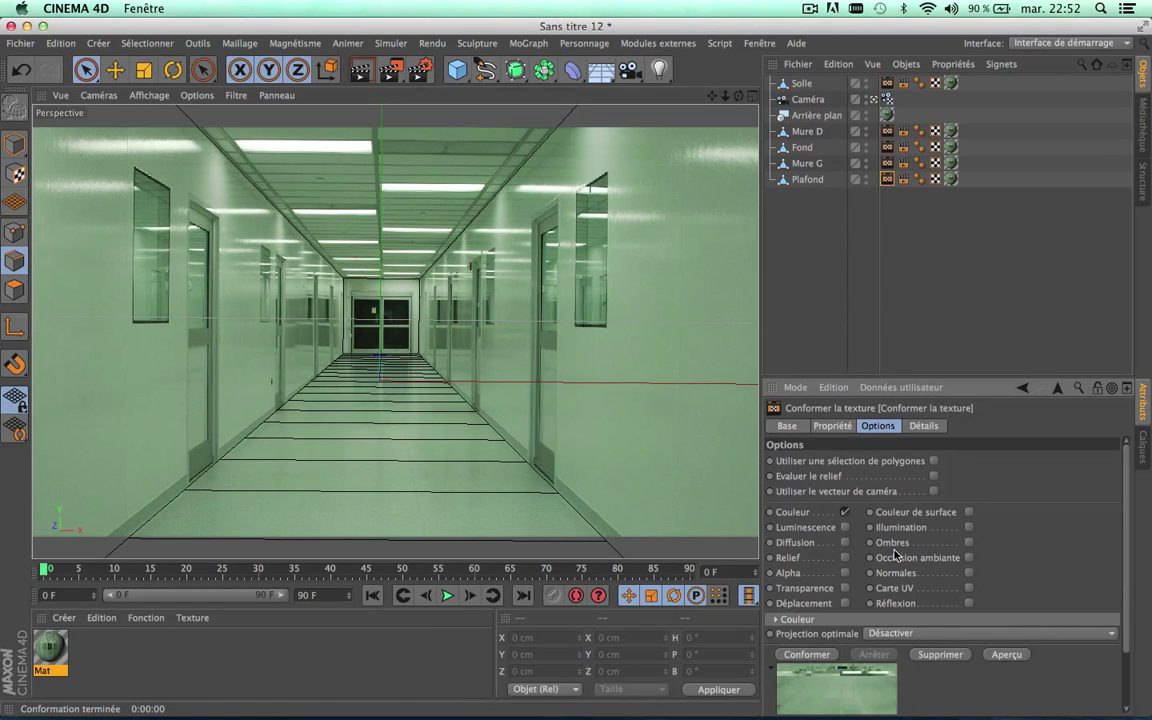
click(26, 26)
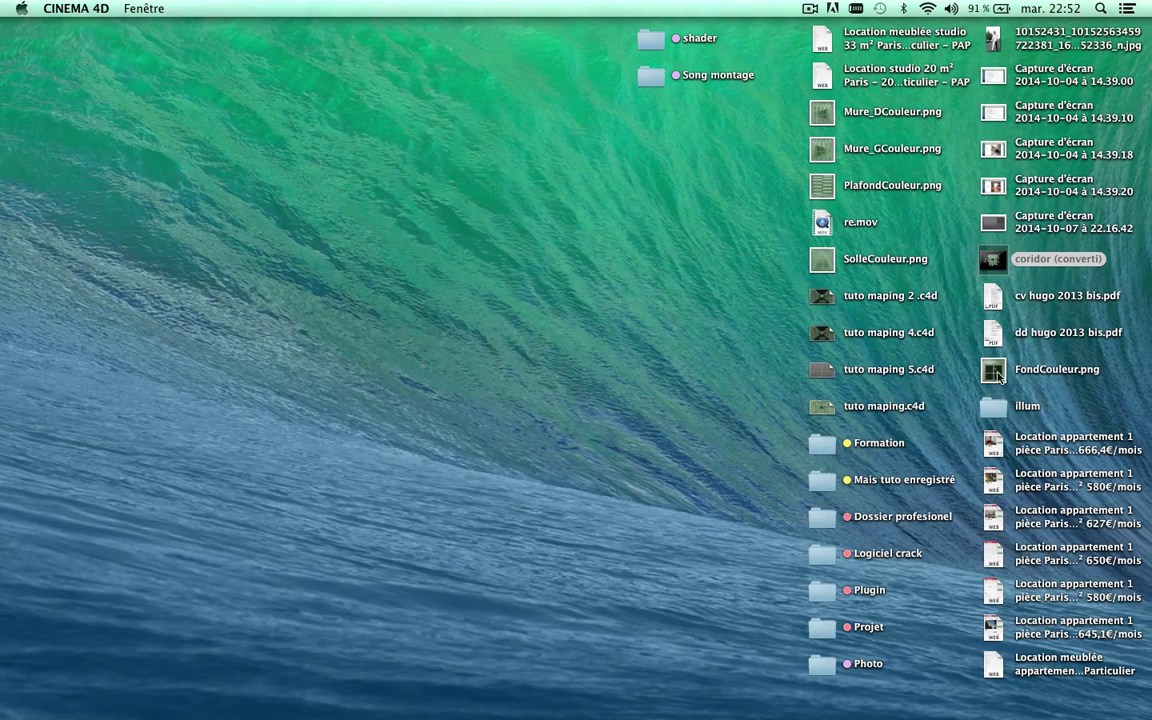
right_click(455, 327)
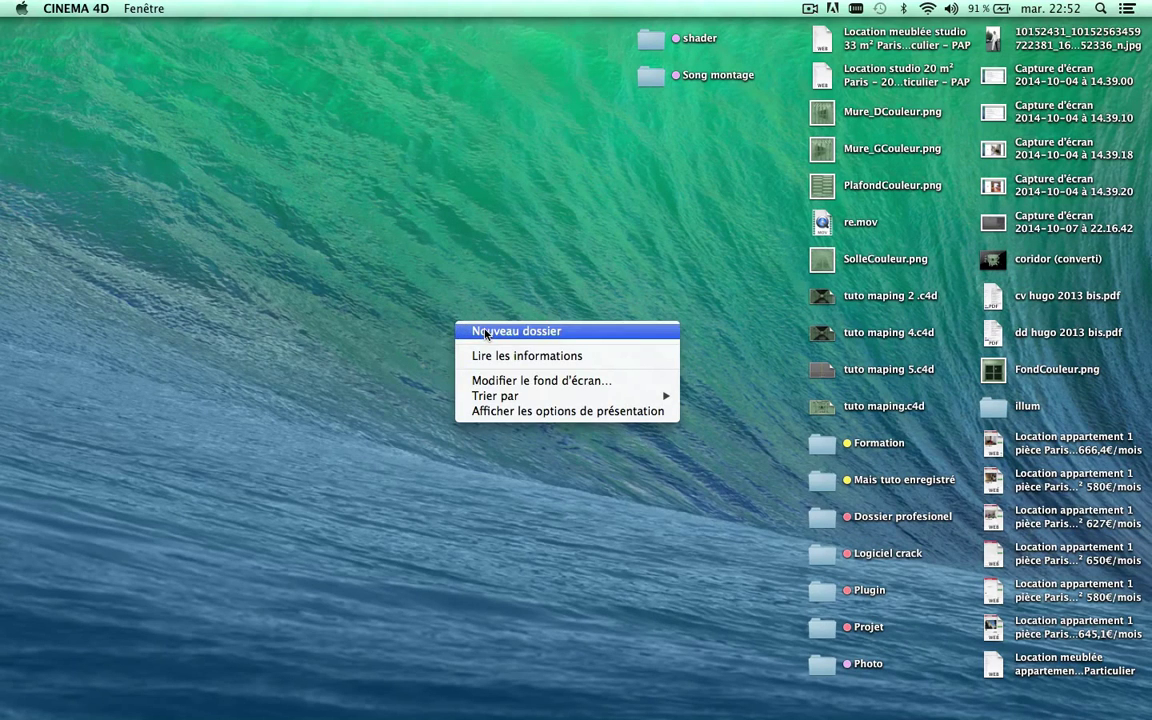
click(454, 239)
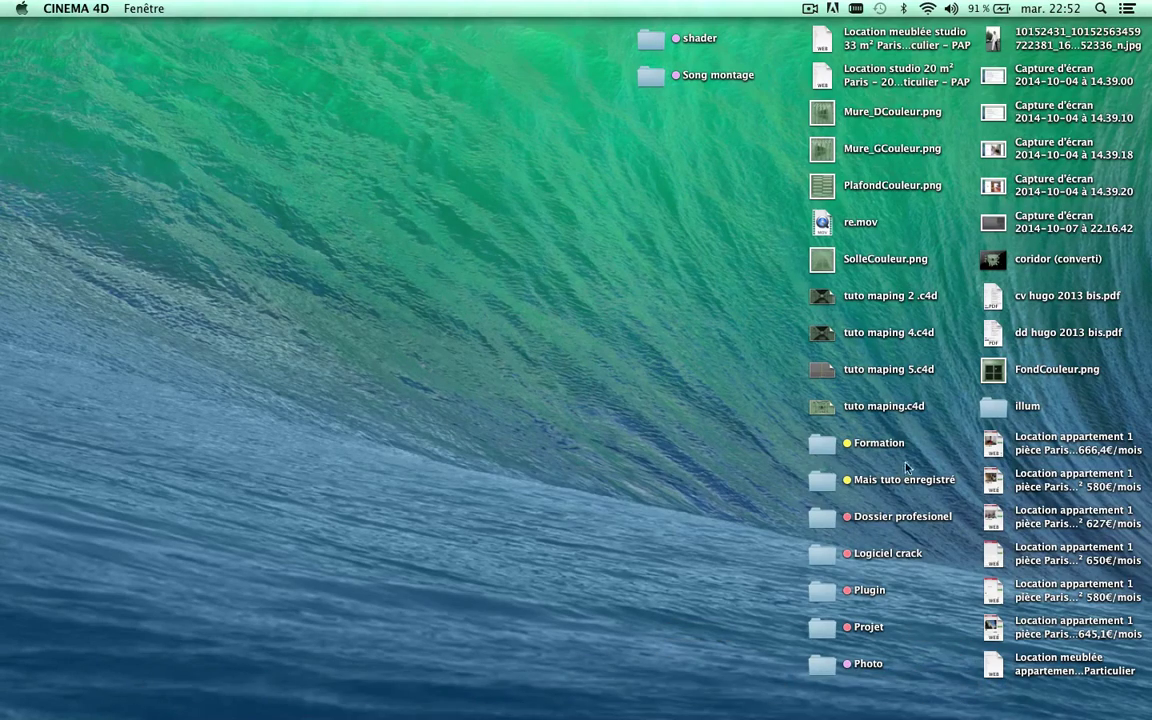
click(903, 688)
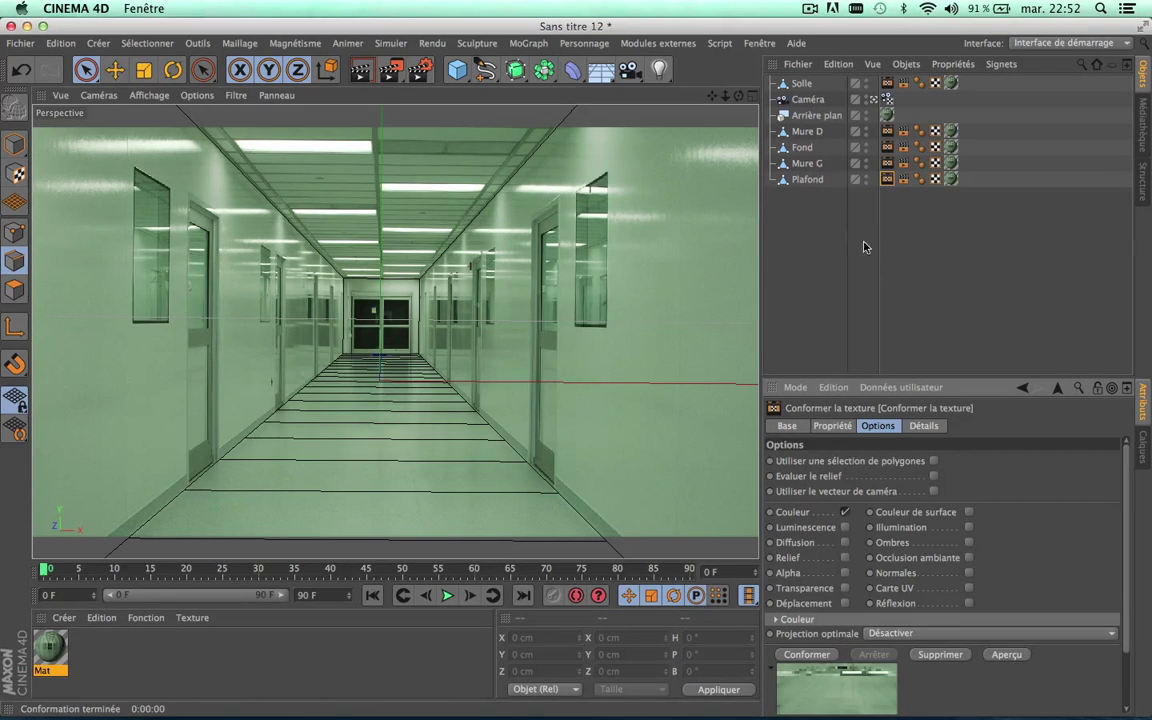
- Add a new material after Mat, name it Solle, and duplicate it into Solle.1 through Solle.4
click(834, 257)
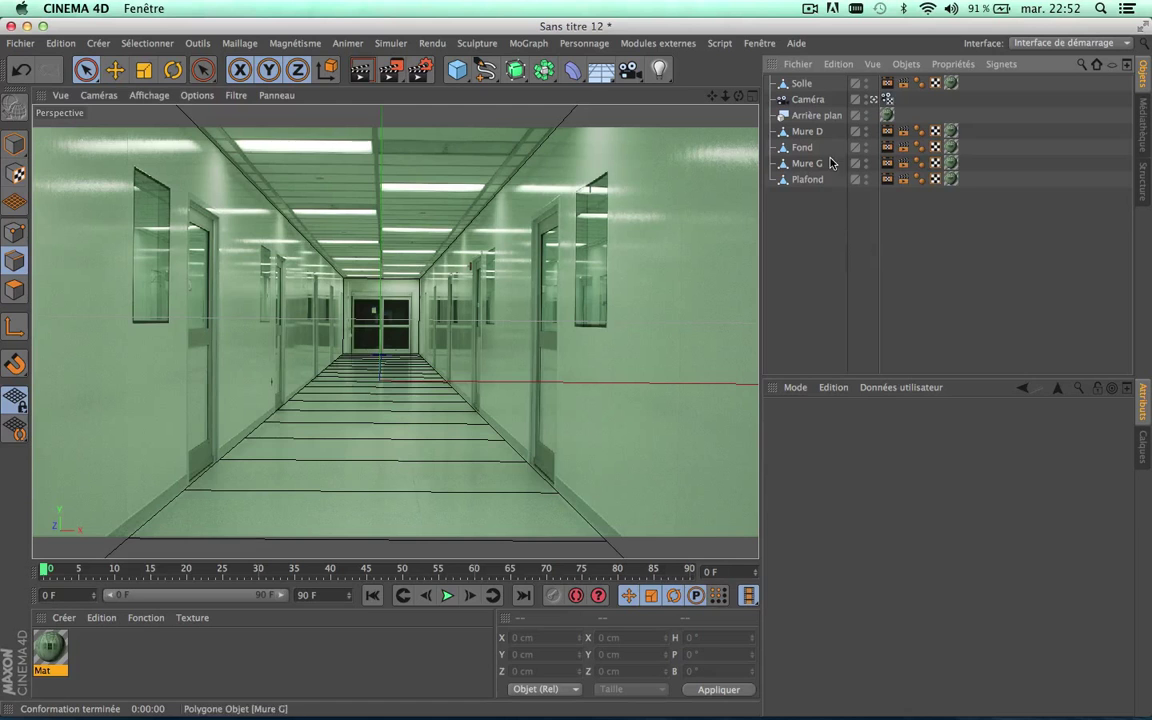
double_click(152, 668)
drag(170, 655, 170, 655)
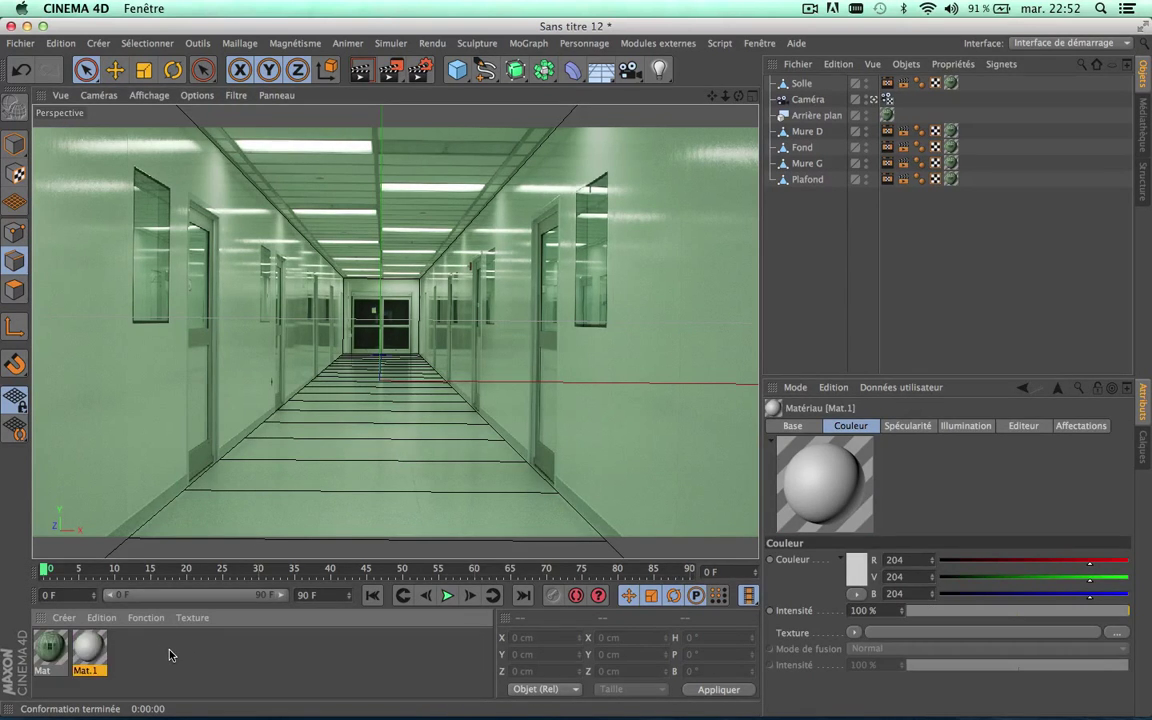
double_click(92, 648)
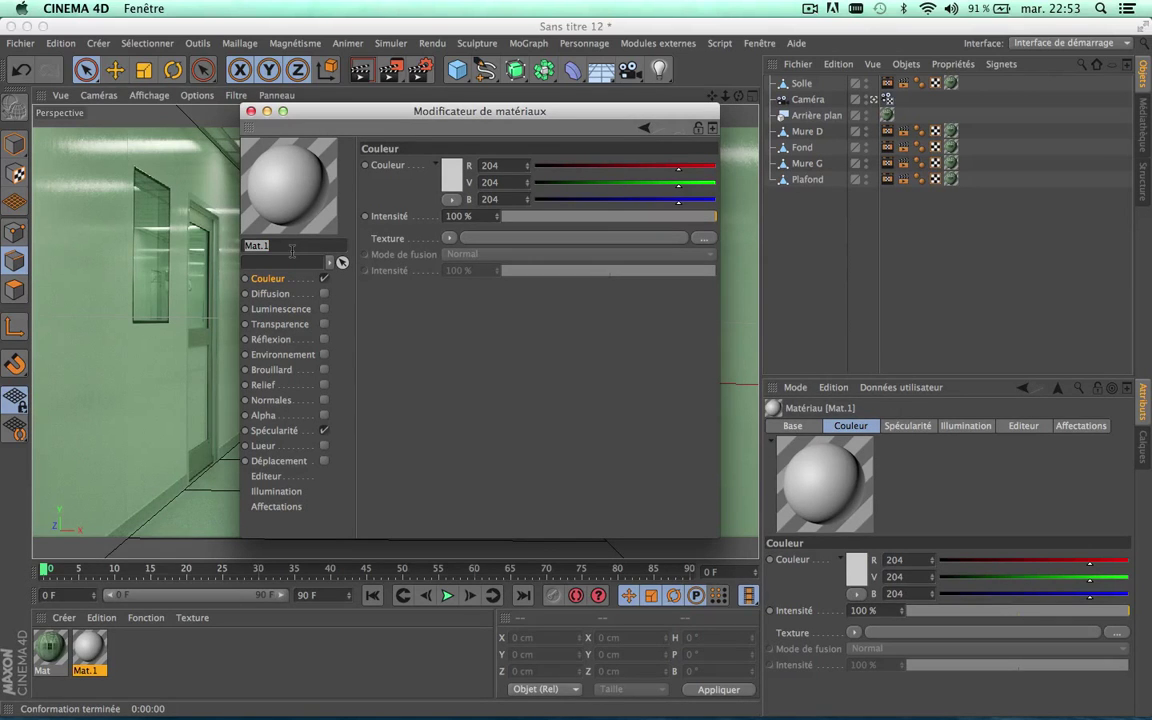
text(Sc)
key(Return)
click(251, 111)
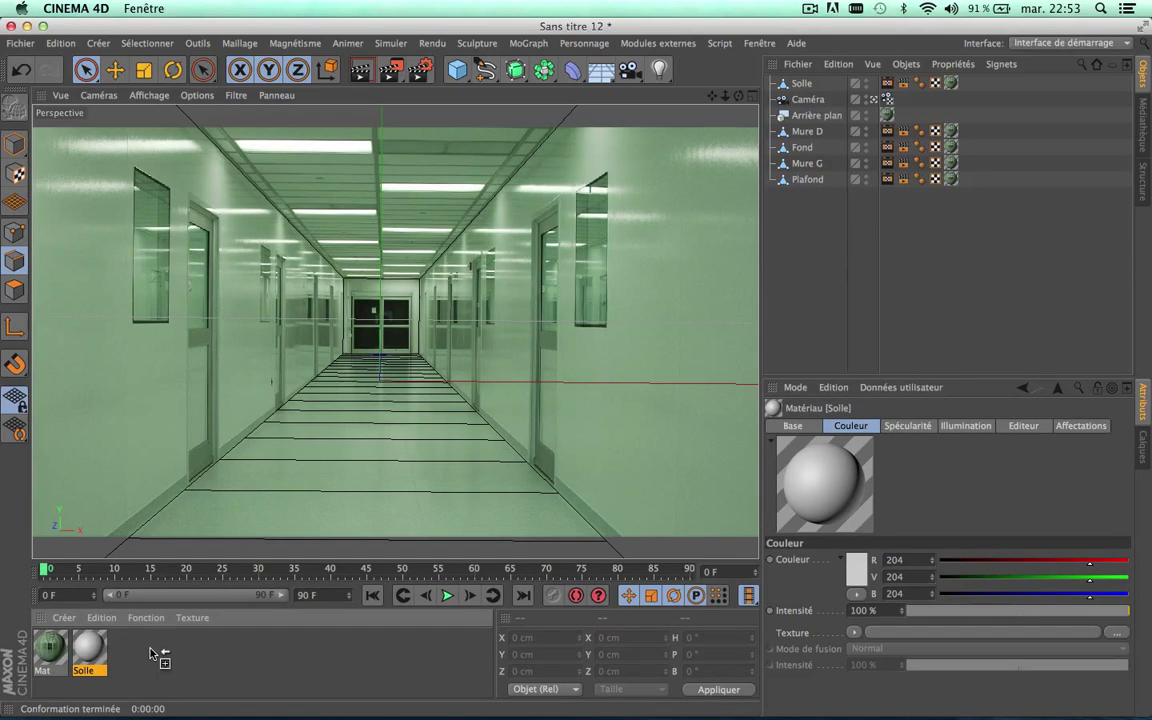
ctrl+drag(99, 654, 252, 650)
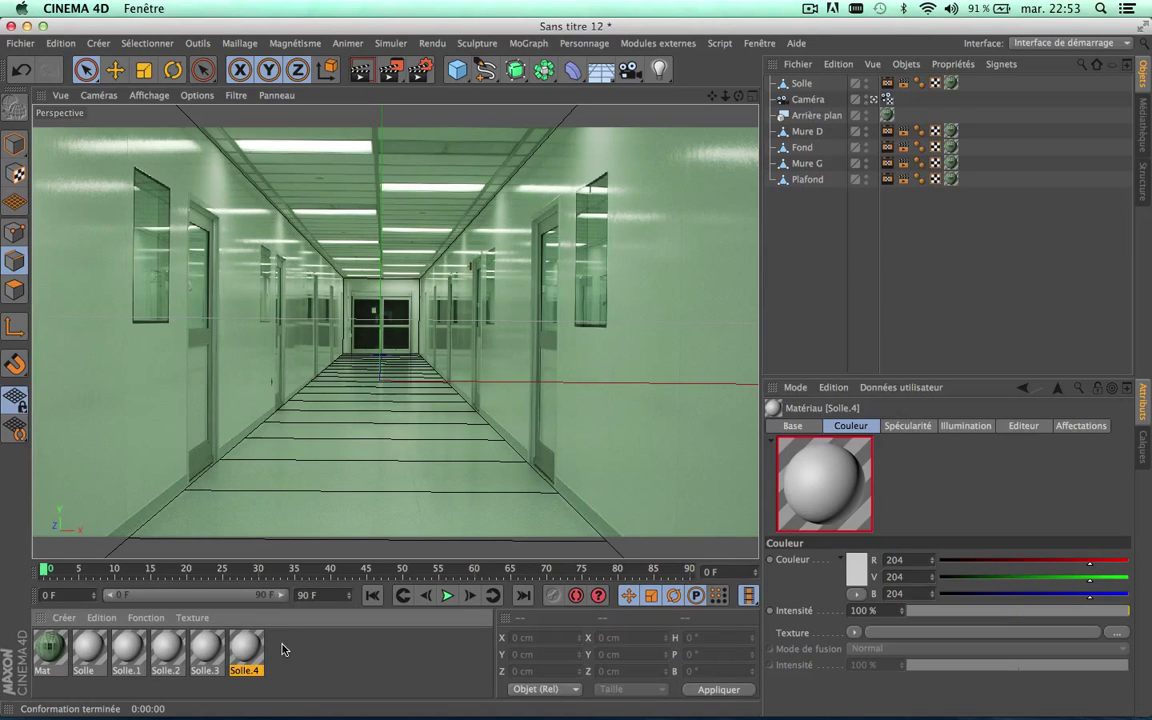
- Rename Solle.1 to 'Mure D' and Solle.2 to 'Fond'
double_click(127, 650)
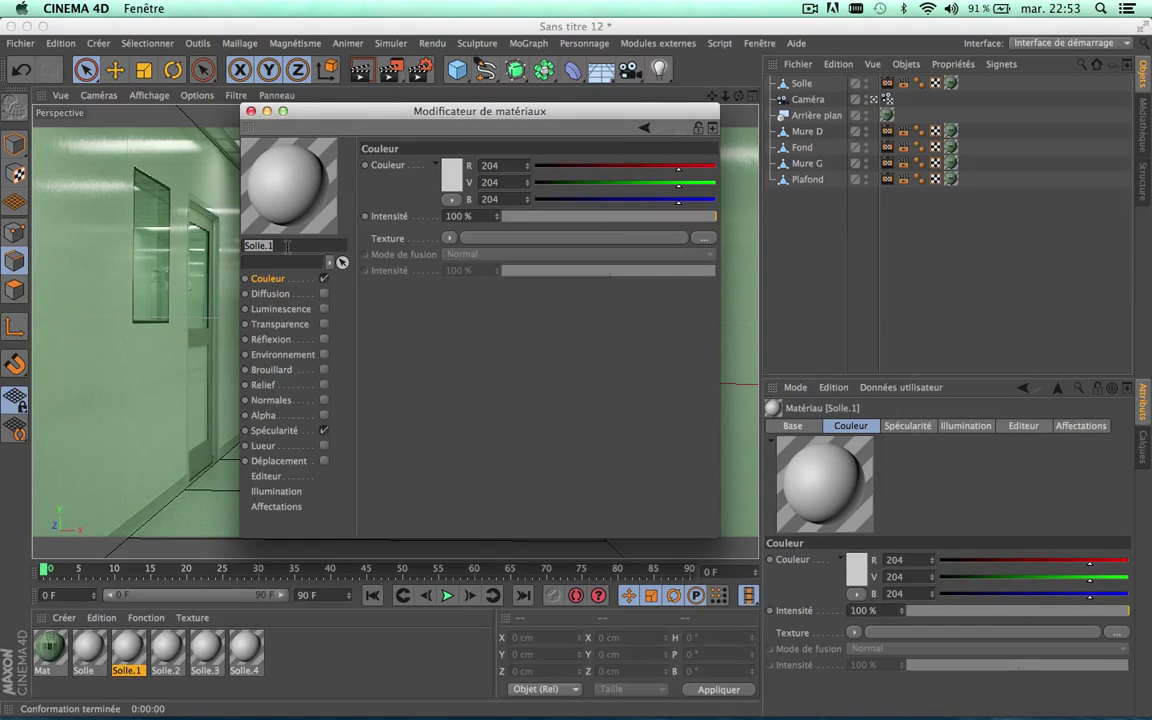
text(Mure D)
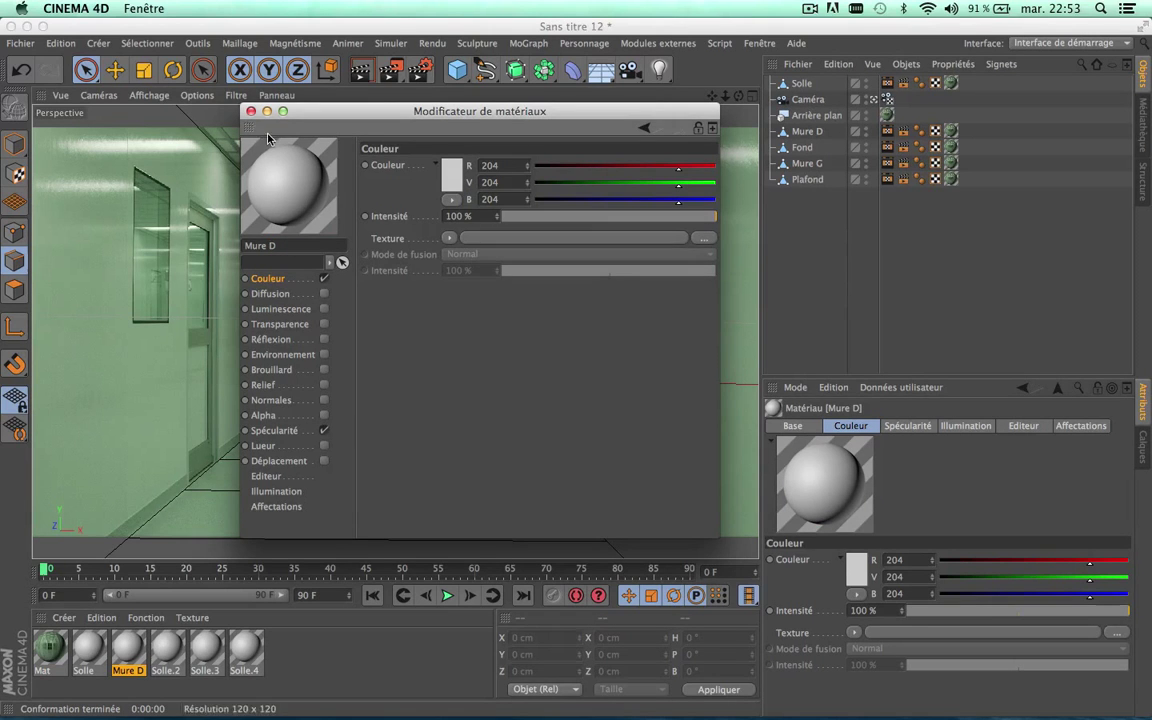
click(251, 111)
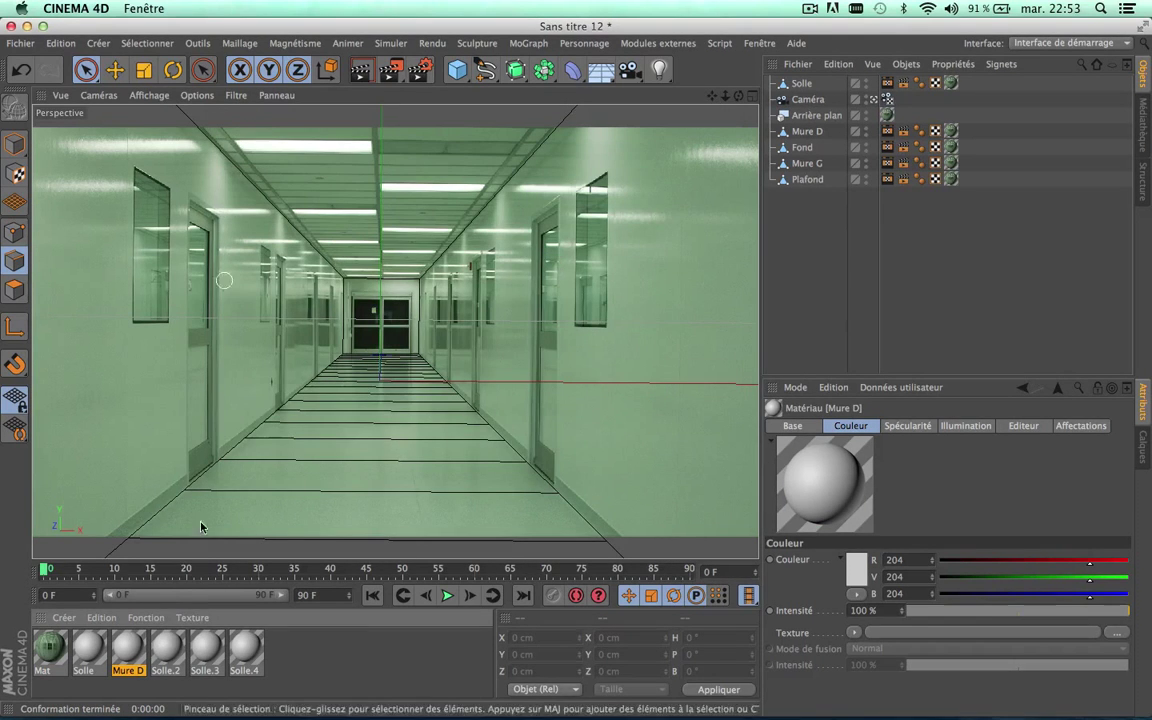
double_click(166, 648)
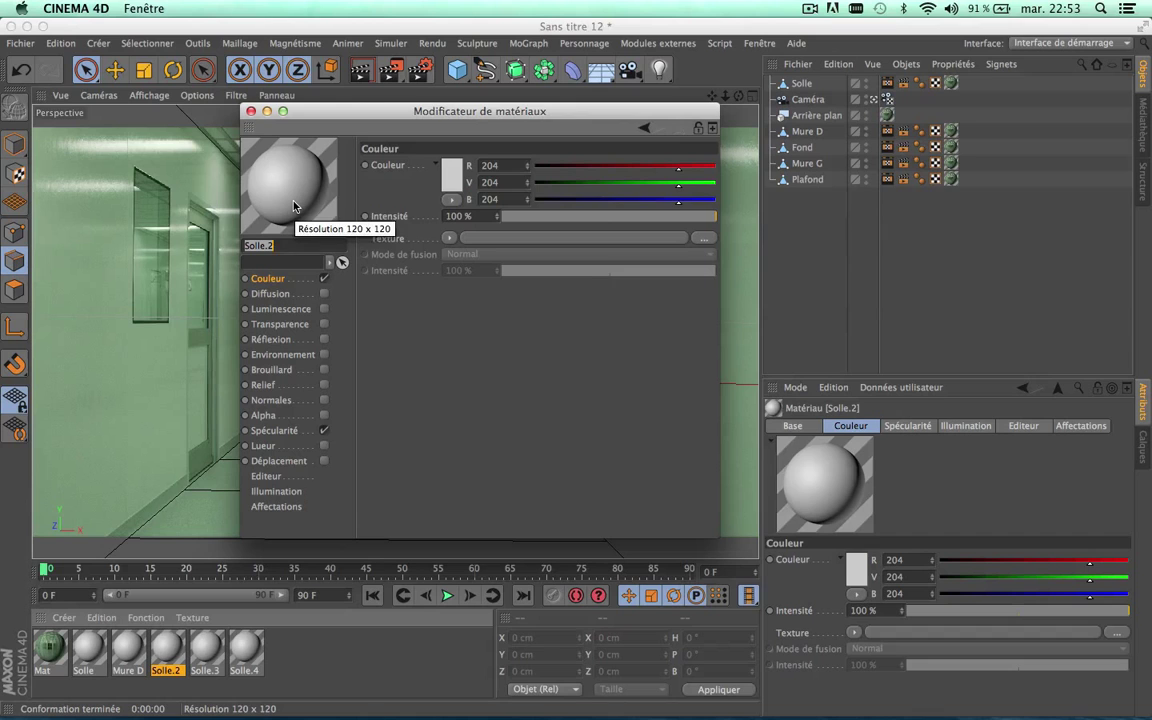
text(Fond)
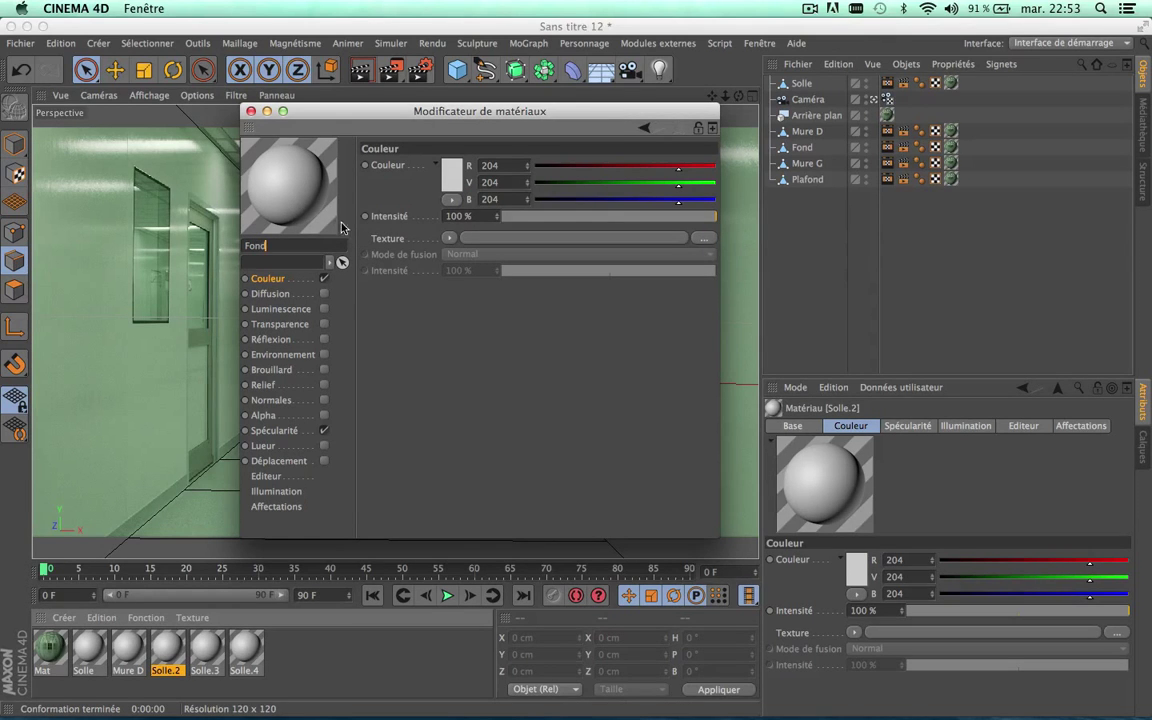
key(Return)
click(250, 112)
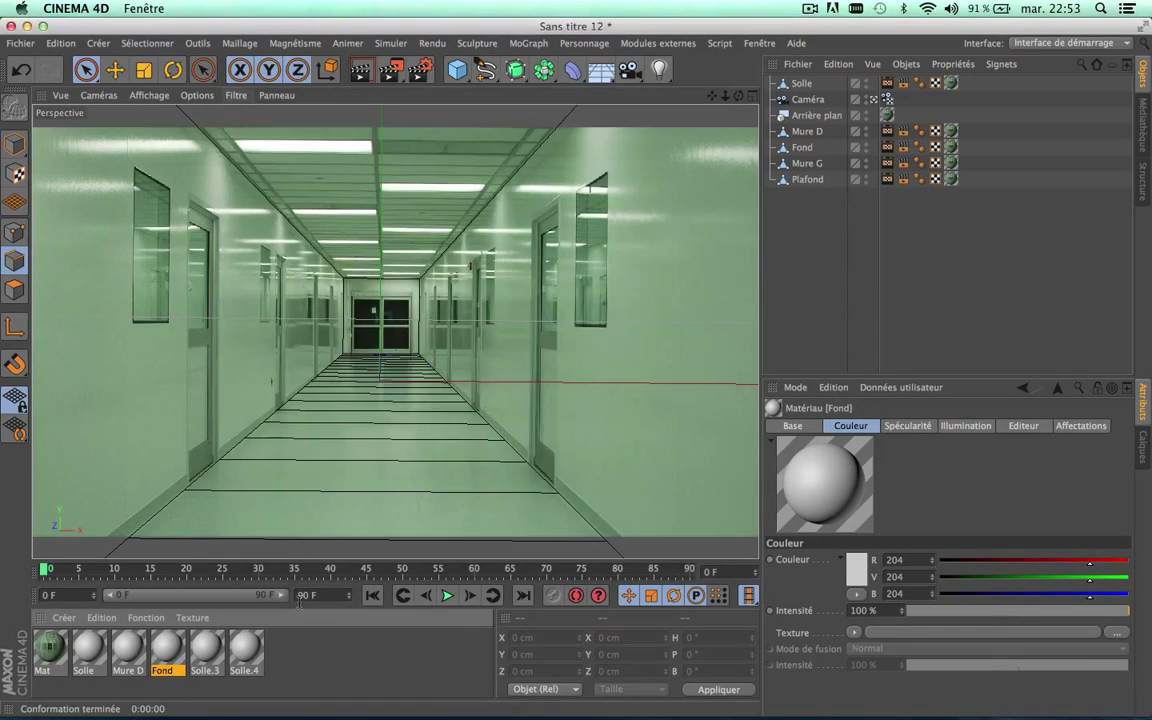
- Rename Solle.3 to 'Mure G' and Solle.4 to 'Plafond'
double_click(220, 648)
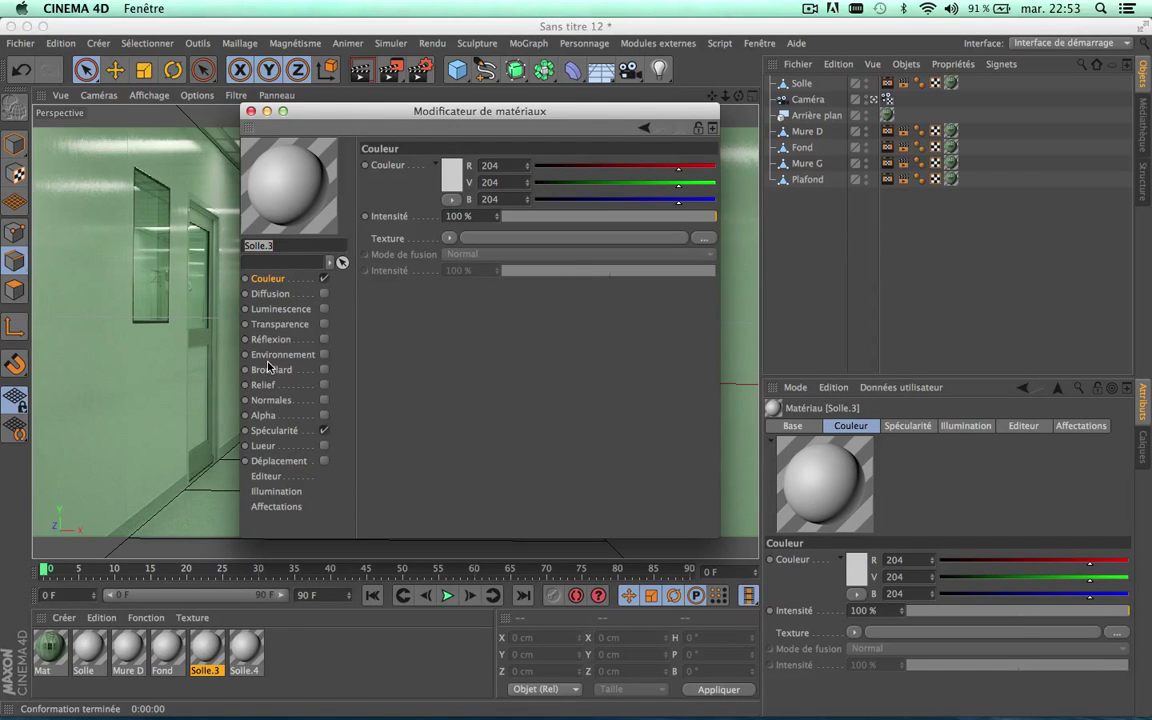
text(Mure G)
key(Return)
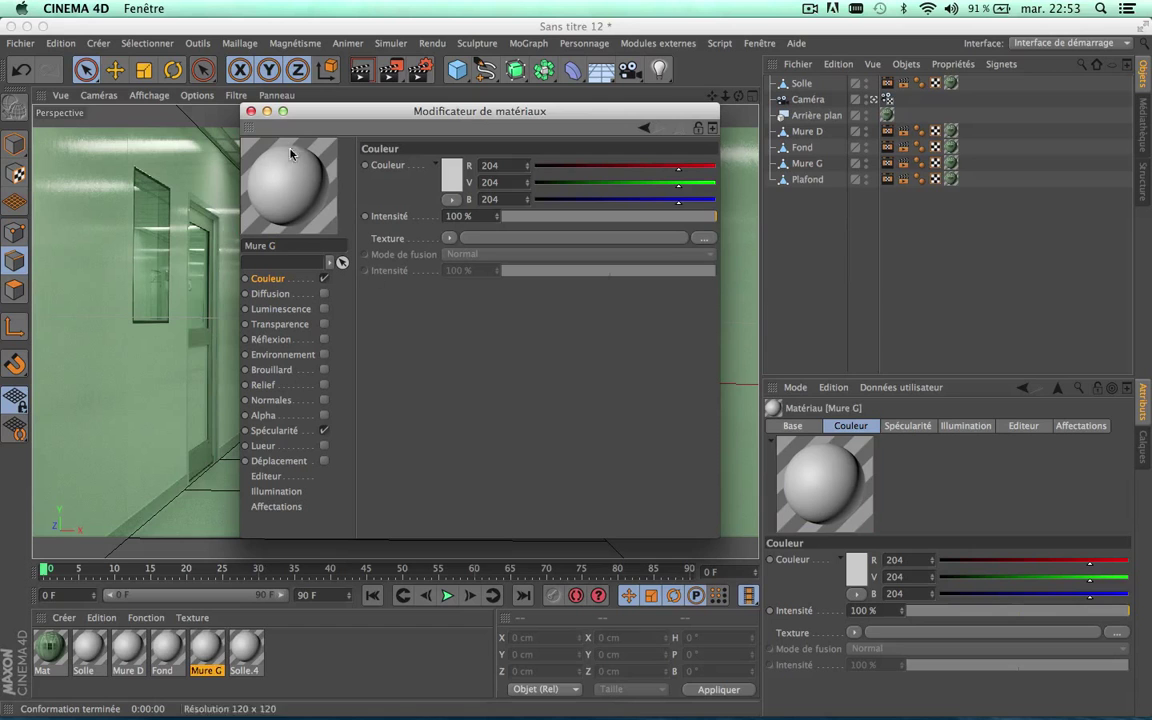
click(251, 111)
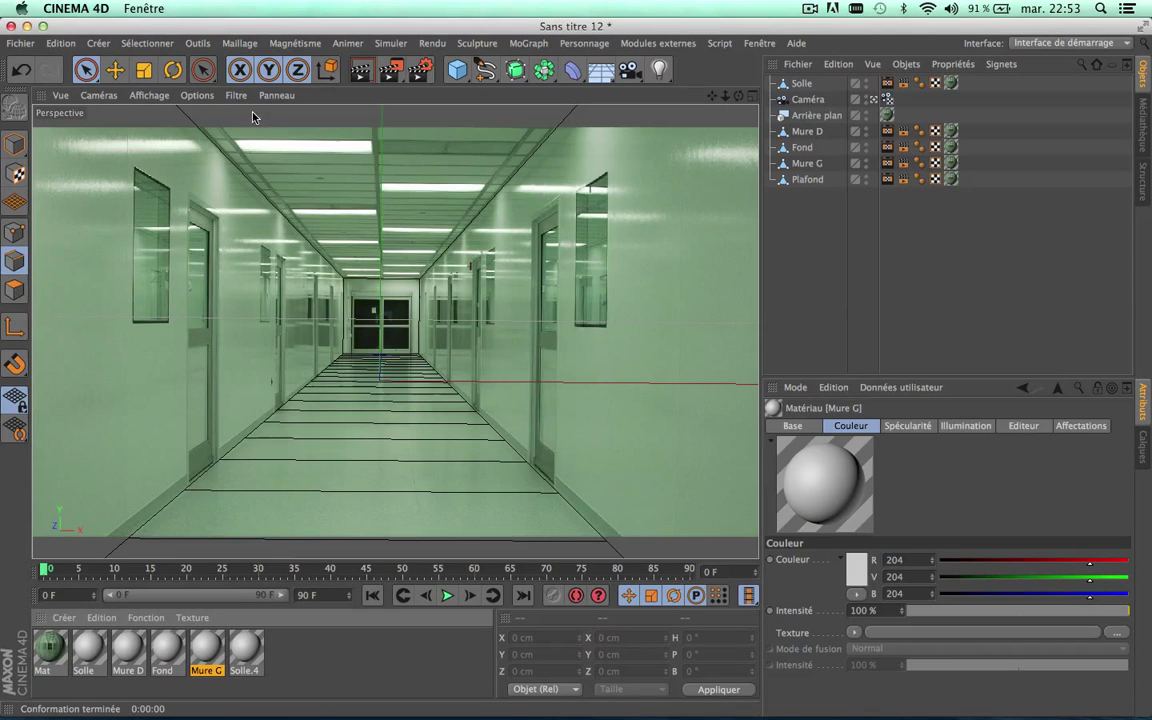
click(251, 648)
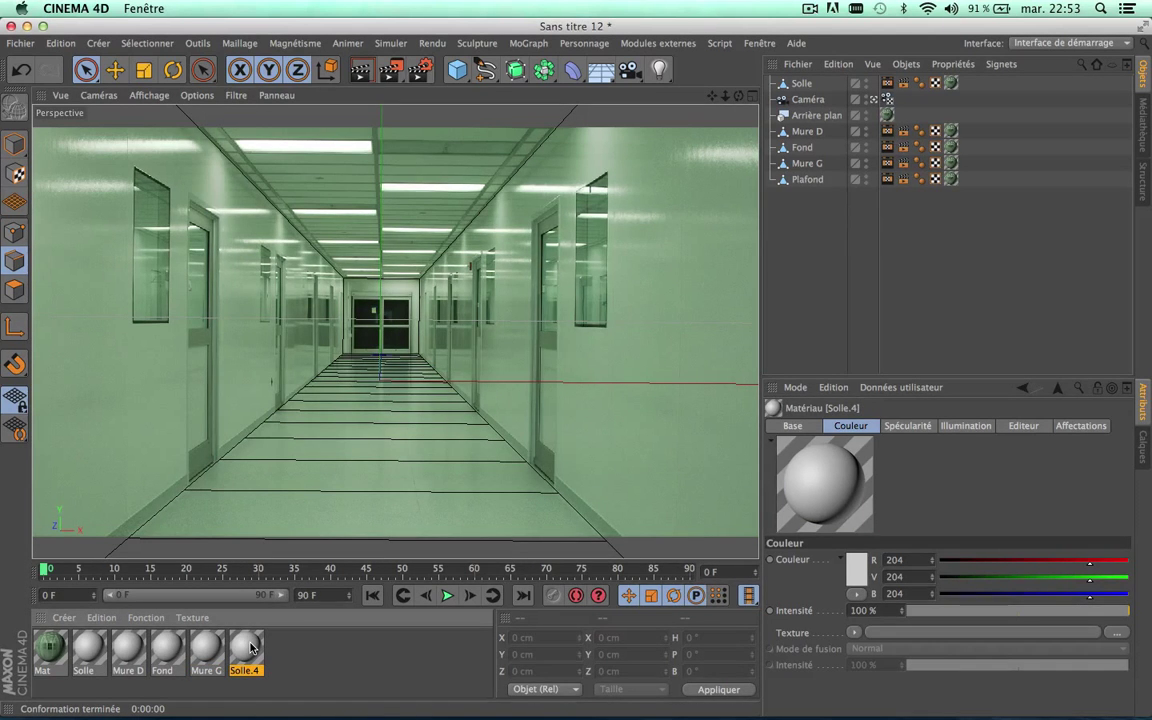
double_click(251, 648)
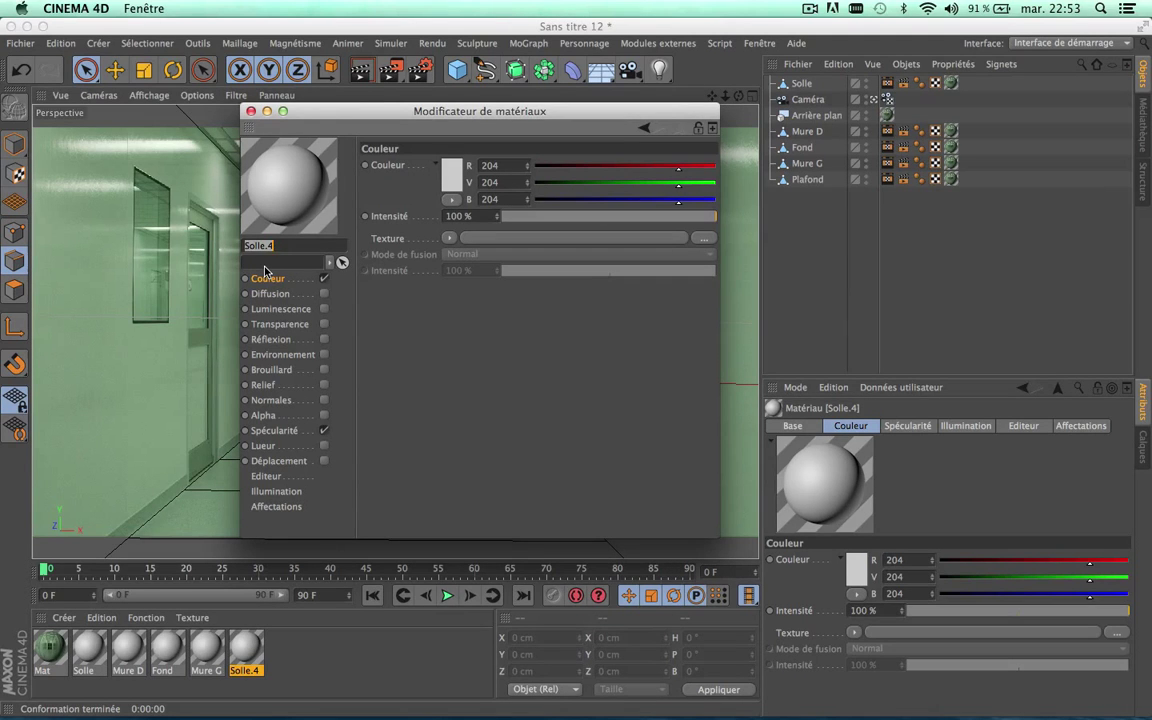
text(Plafond)
key(Return)
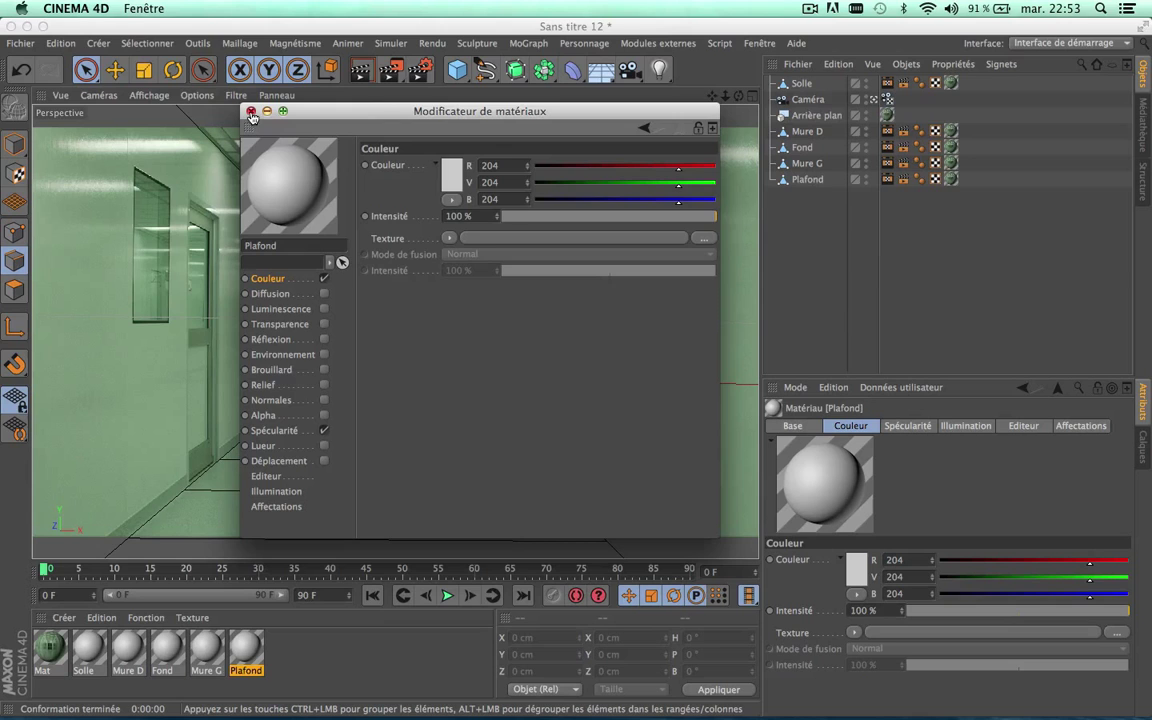
click(251, 112)
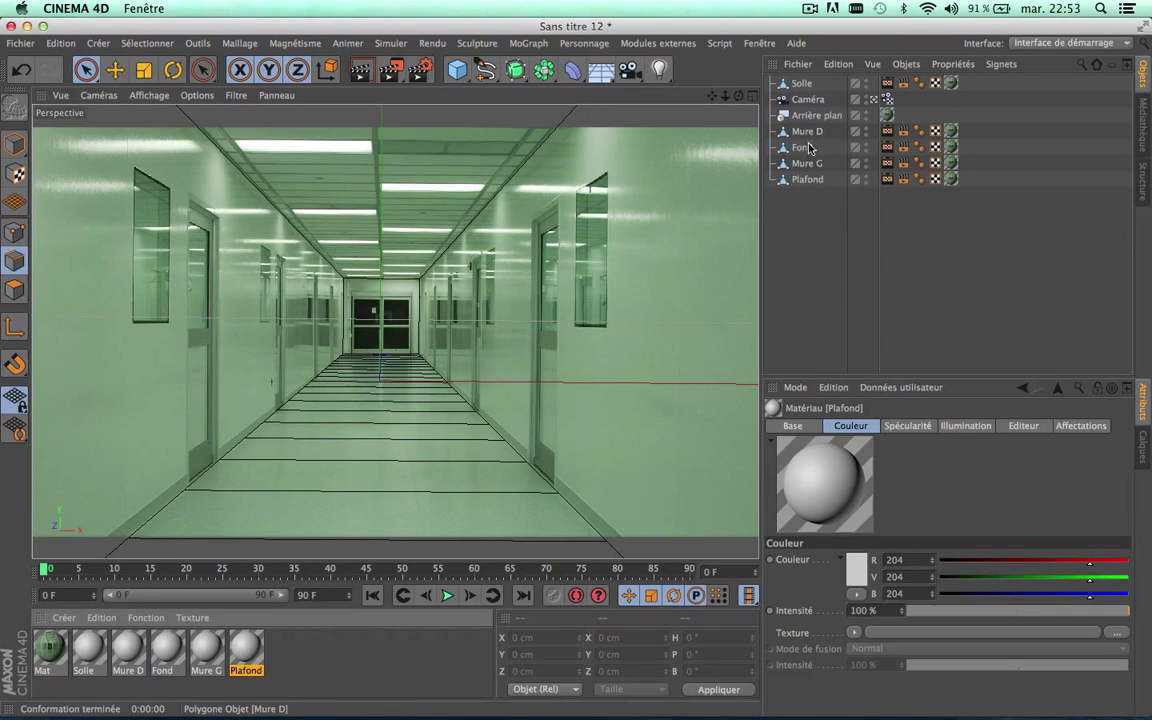
- Move Mure D and Mure G below Plafond, then move Plafond above Fond in the object list
drag(806, 163, 812, 143)
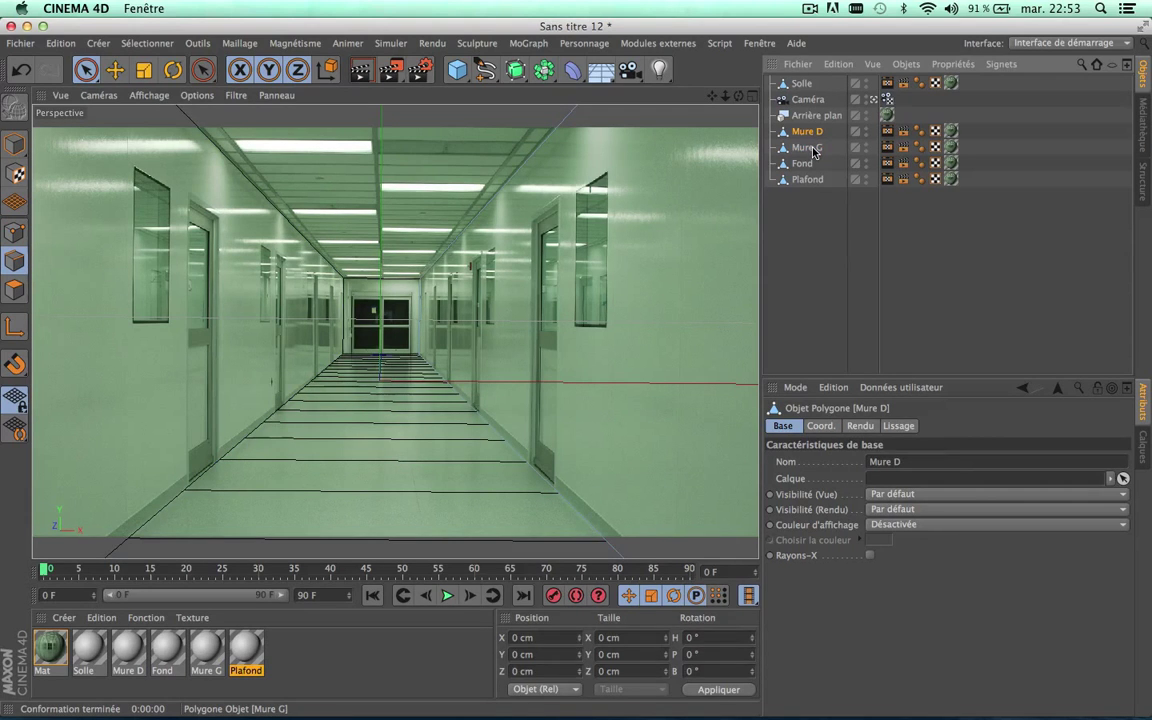
shift+click(806, 131)
drag(812, 204, 812, 200)
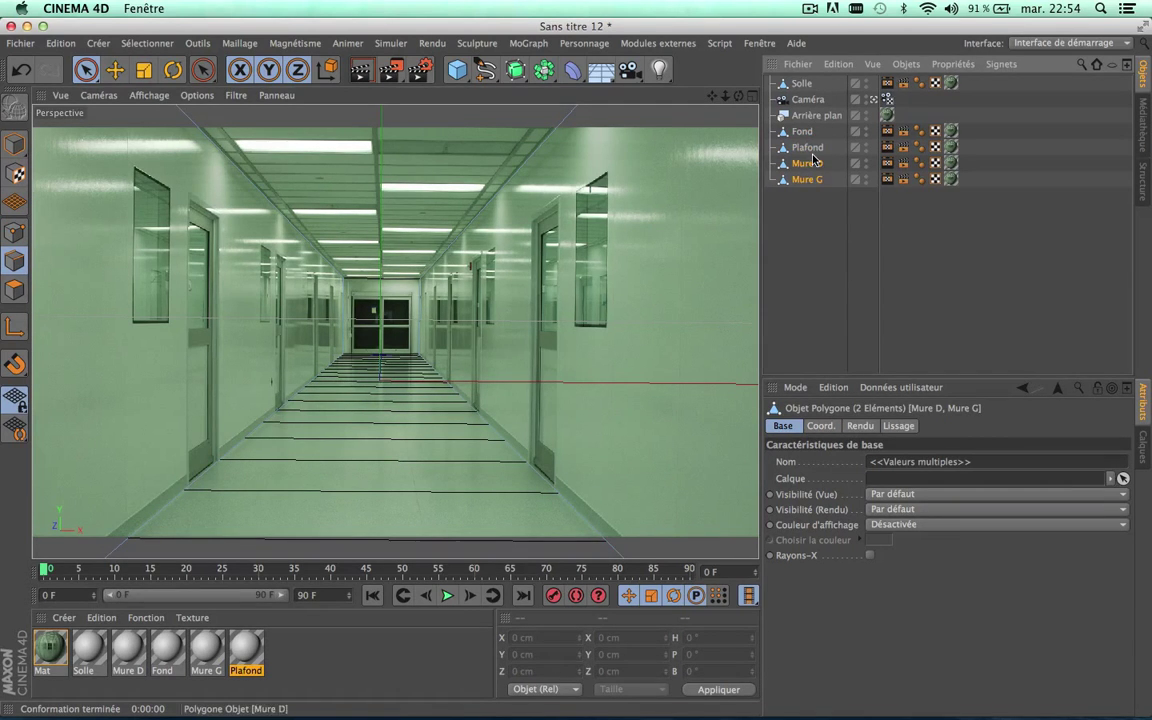
drag(808, 147, 804, 127)
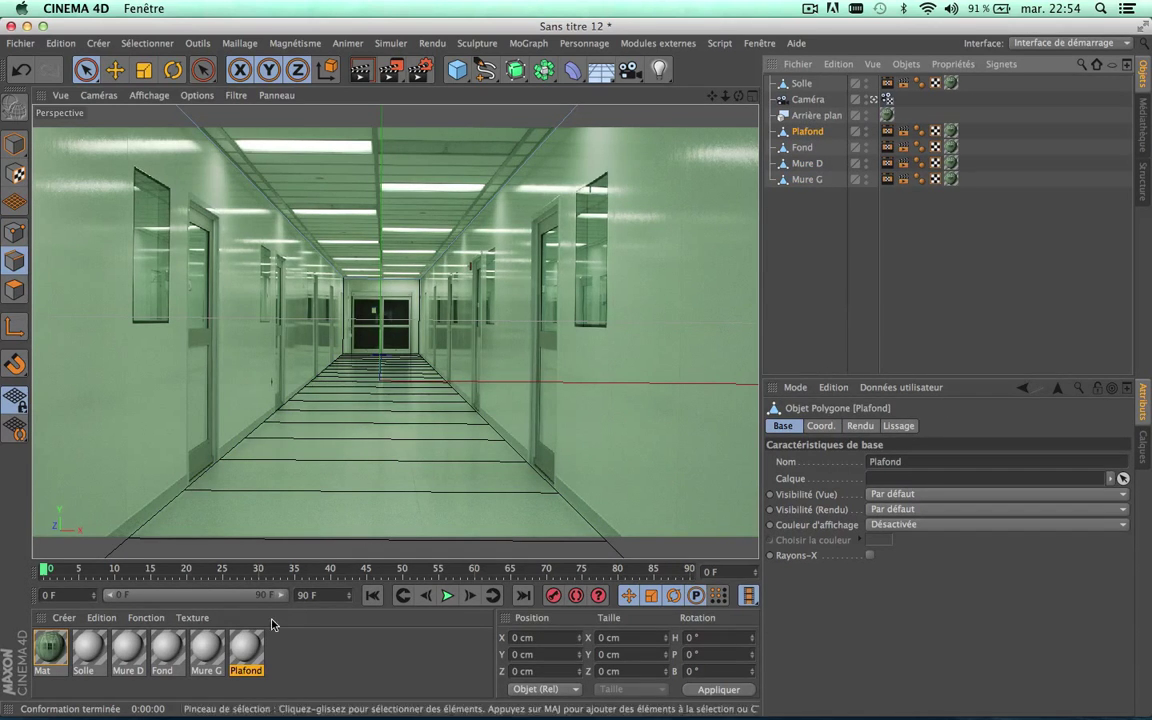
click(147, 652)
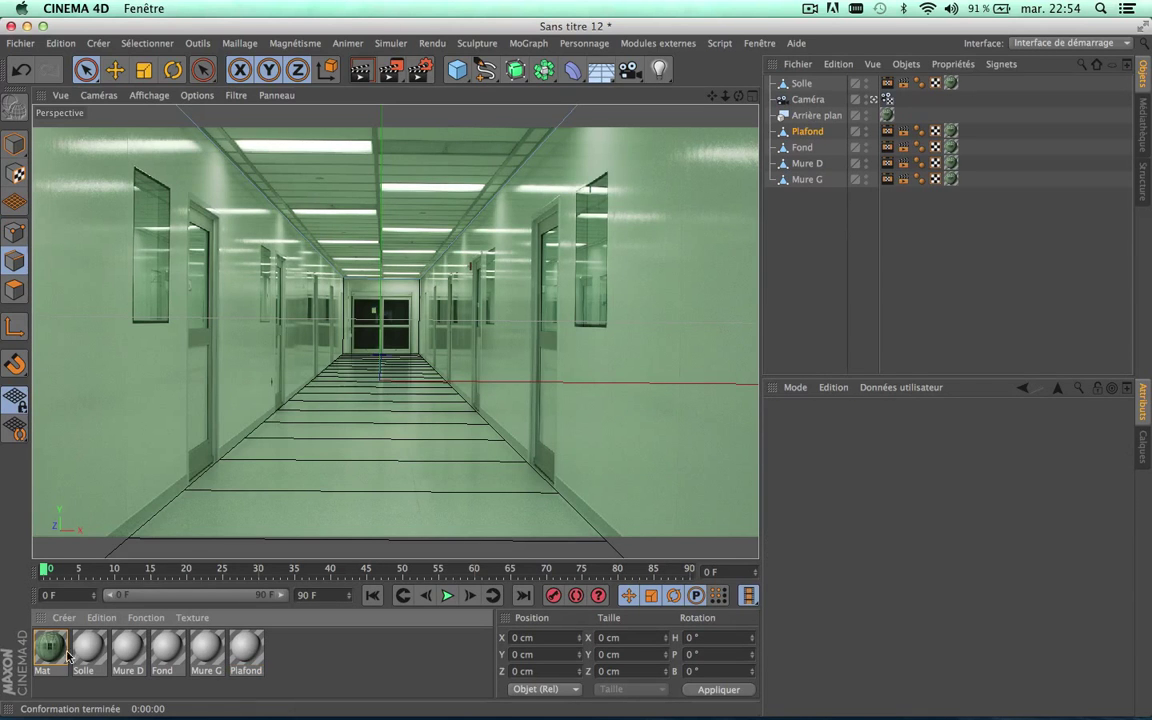
- Load SolleCouleur.png from the Desktop as the Solle material's colour texture
double_click(90, 650)
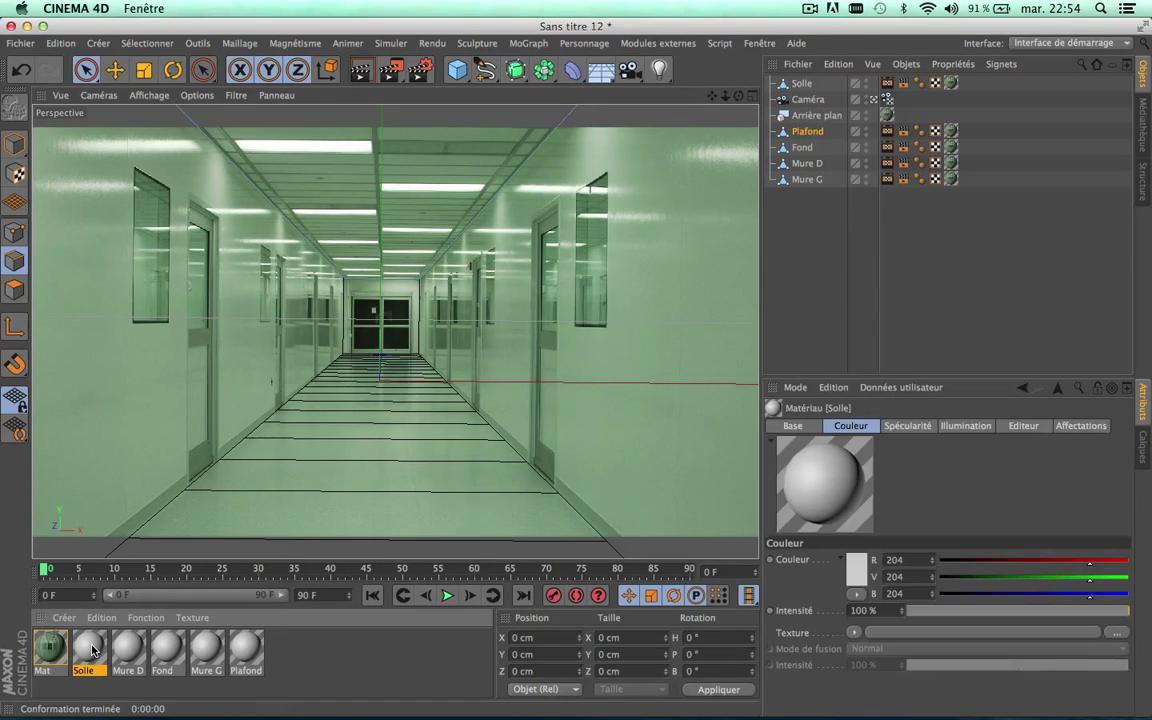
double_click(369, 657)
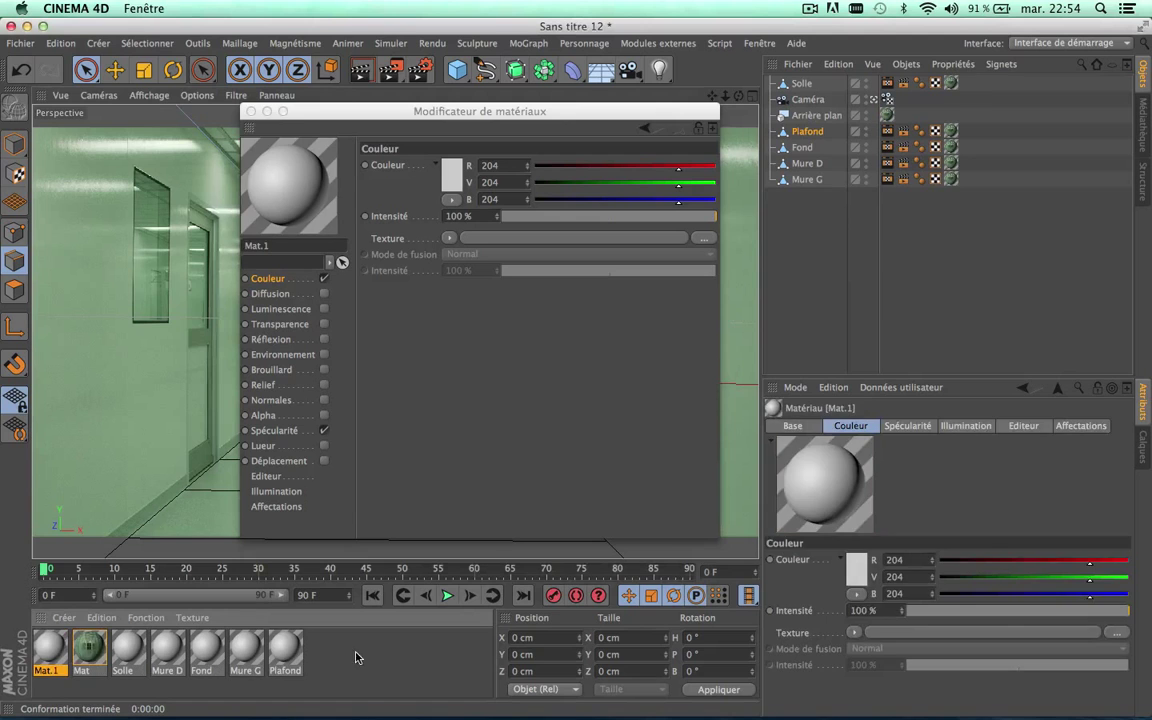
key(ctrl+z)
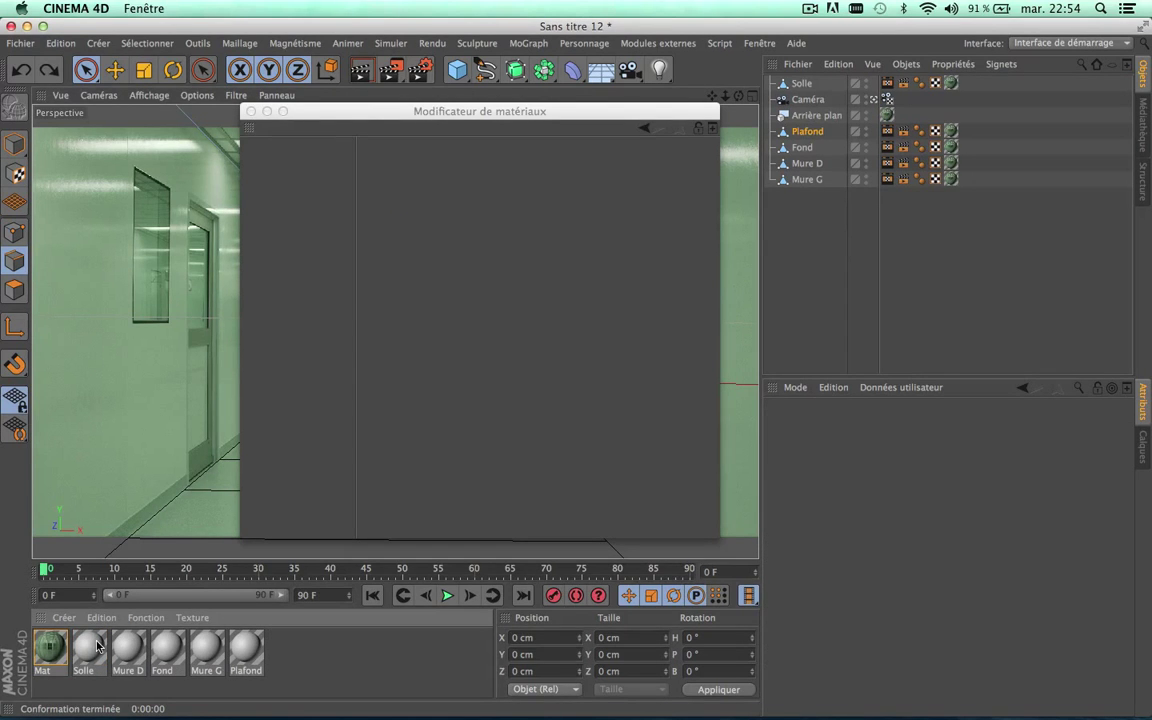
click(97, 645)
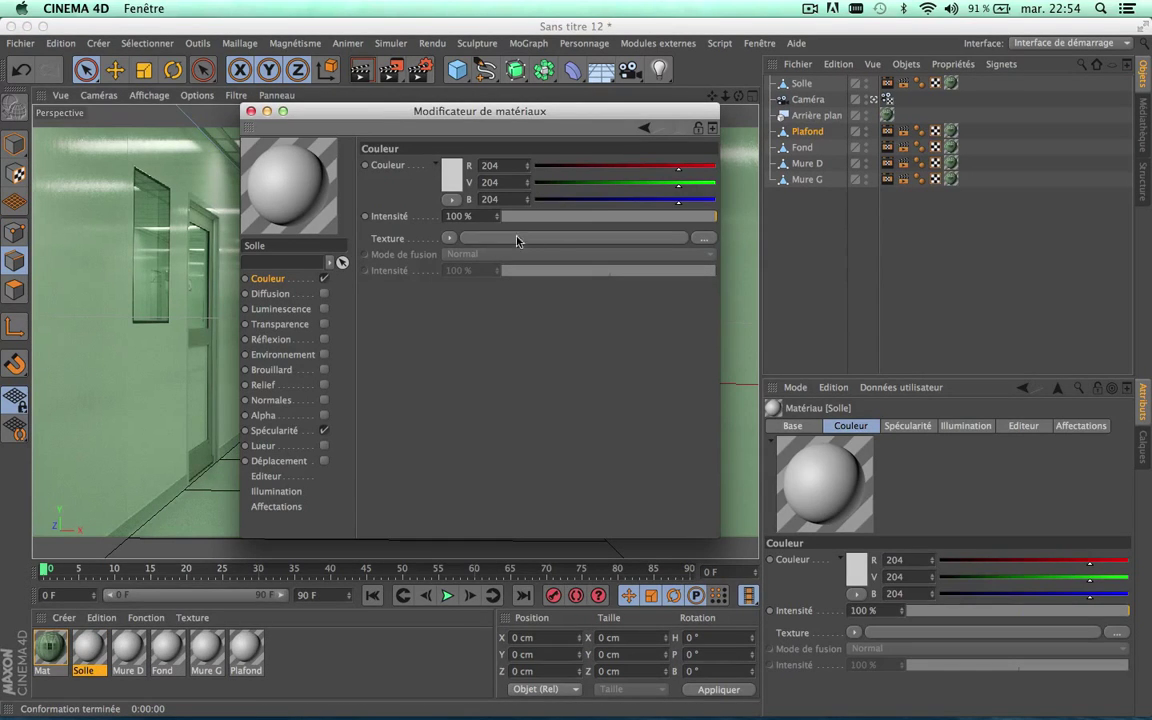
click(558, 240)
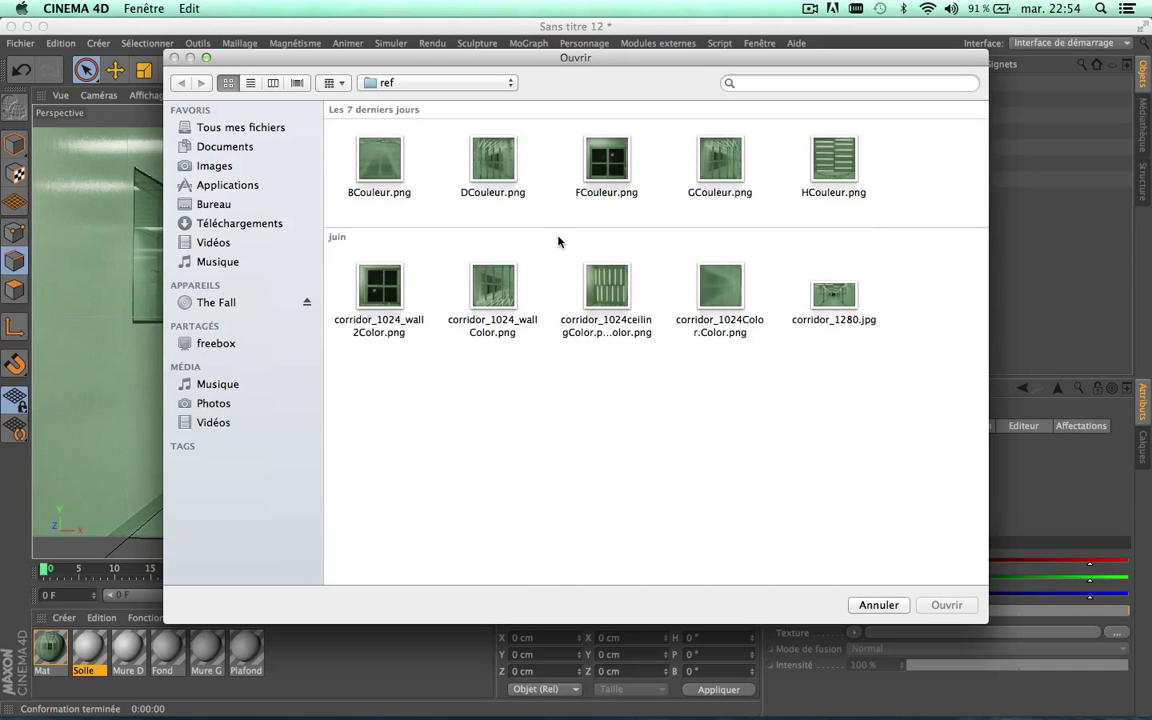
mouse_move(268, 62)
mouse_down()
mouse_move(291, 578)
mouse_move(253, 32)
mouse_up()
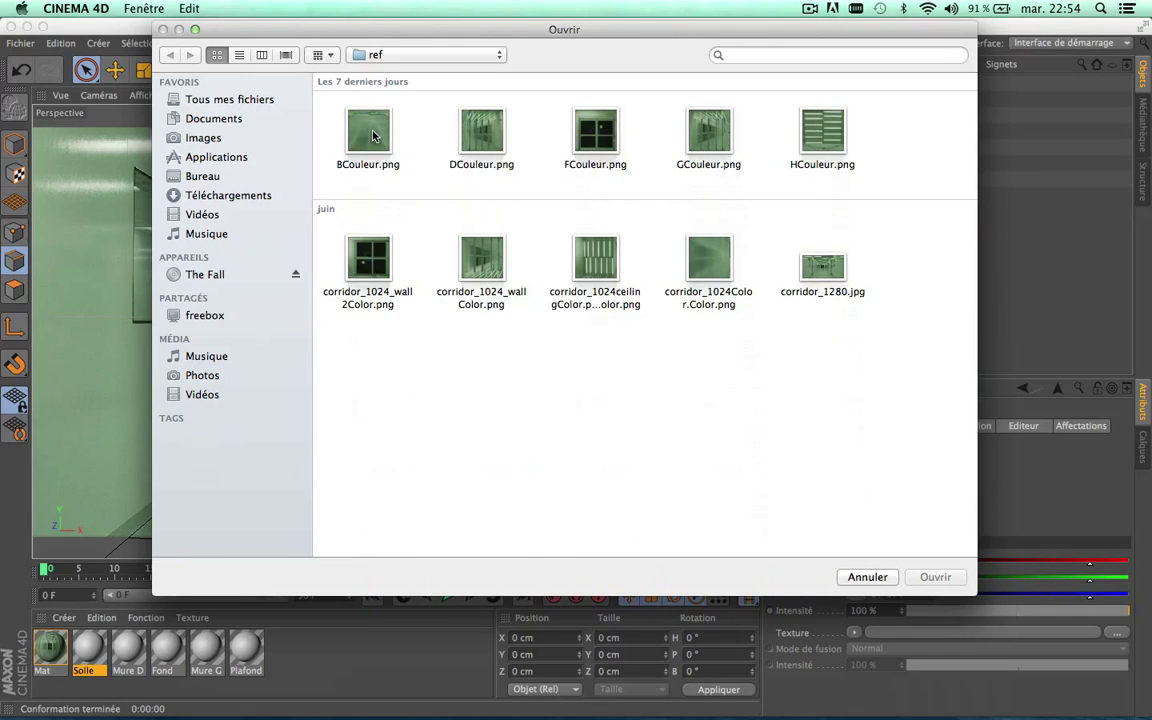
click(185, 175)
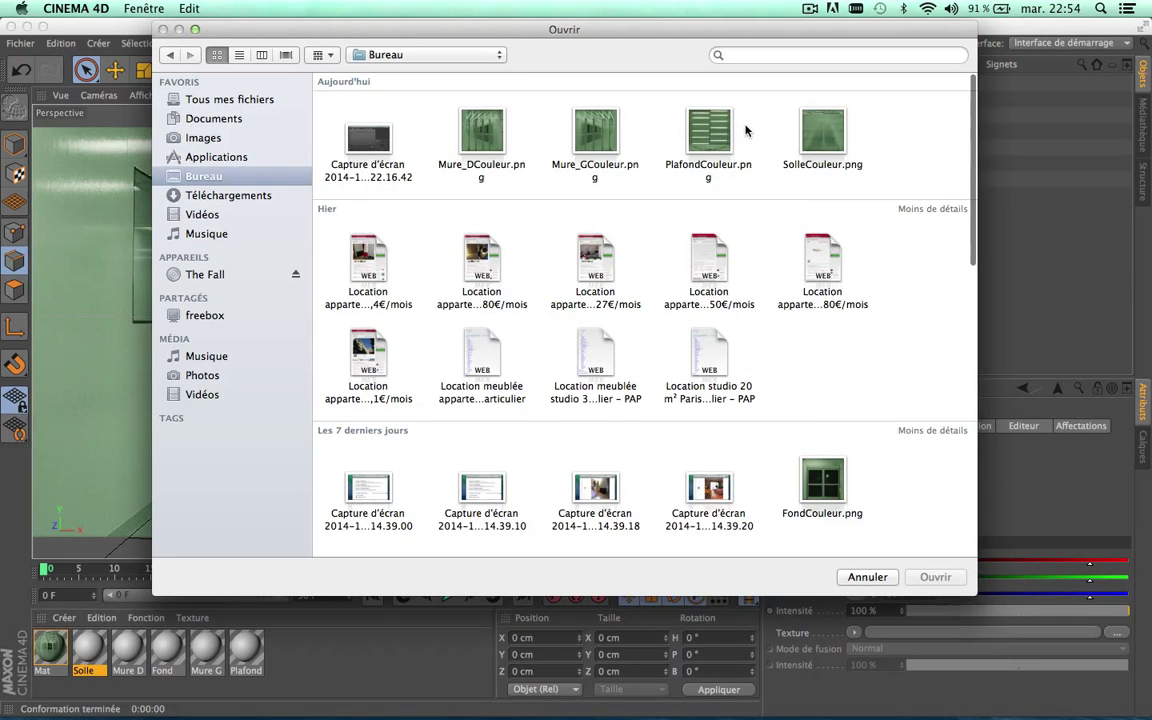
double_click(830, 132)
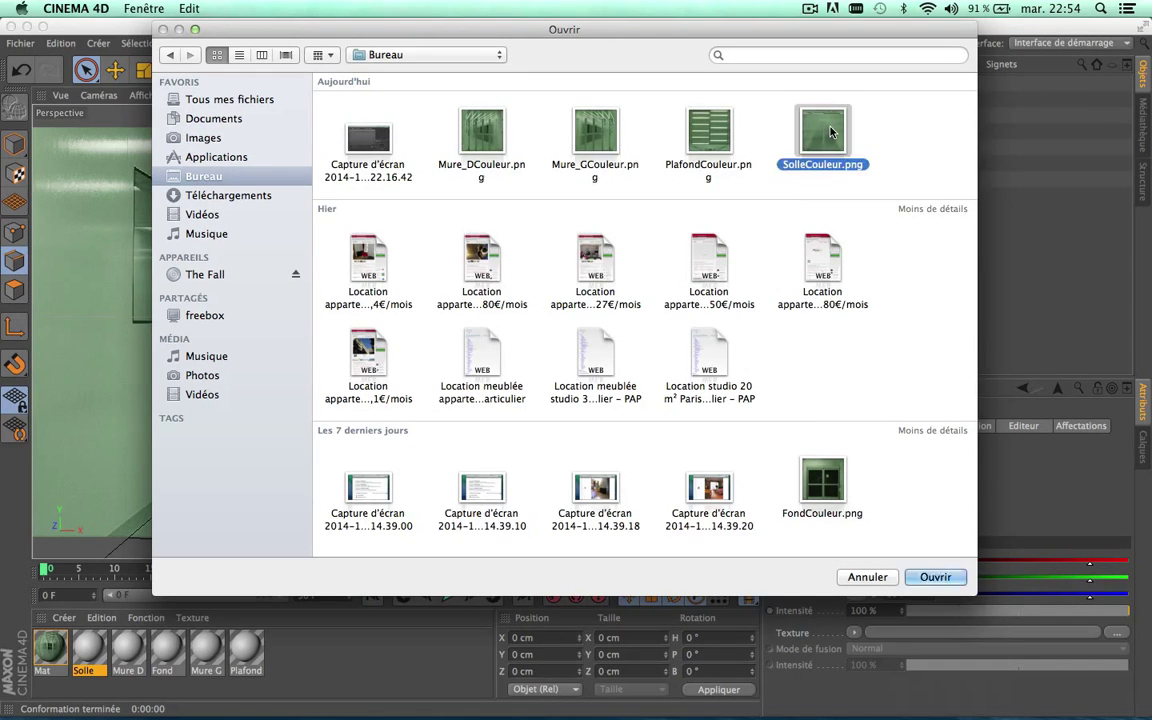
click(724, 271)
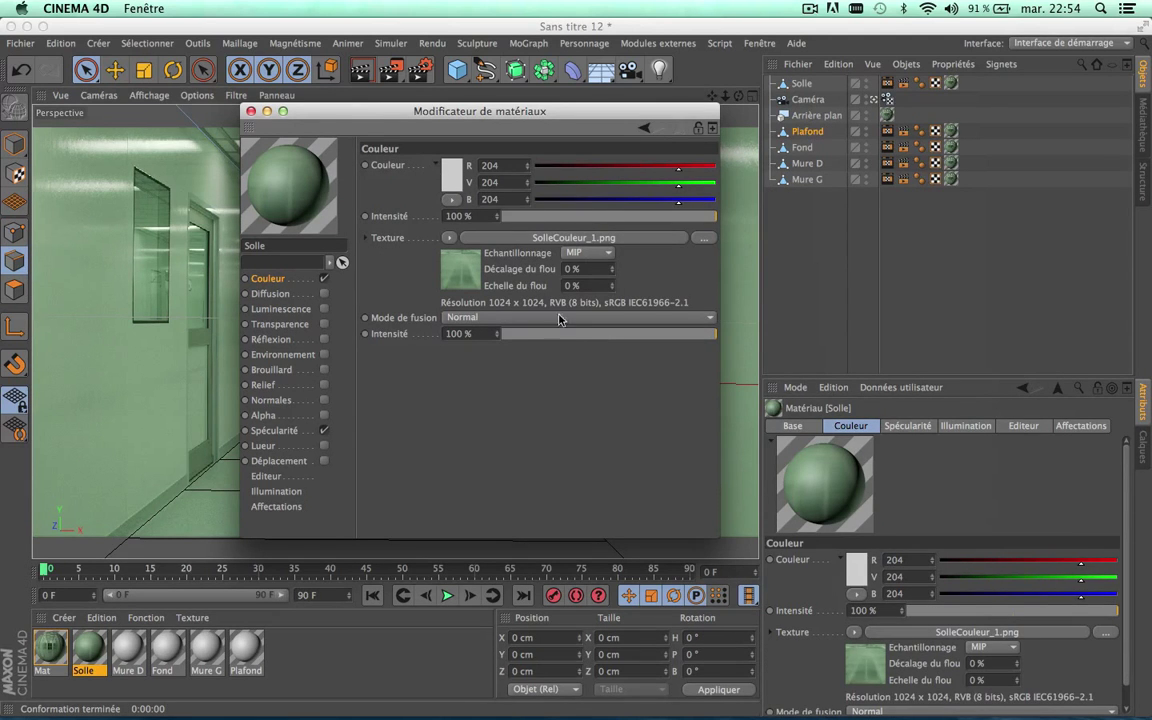
click(251, 111)
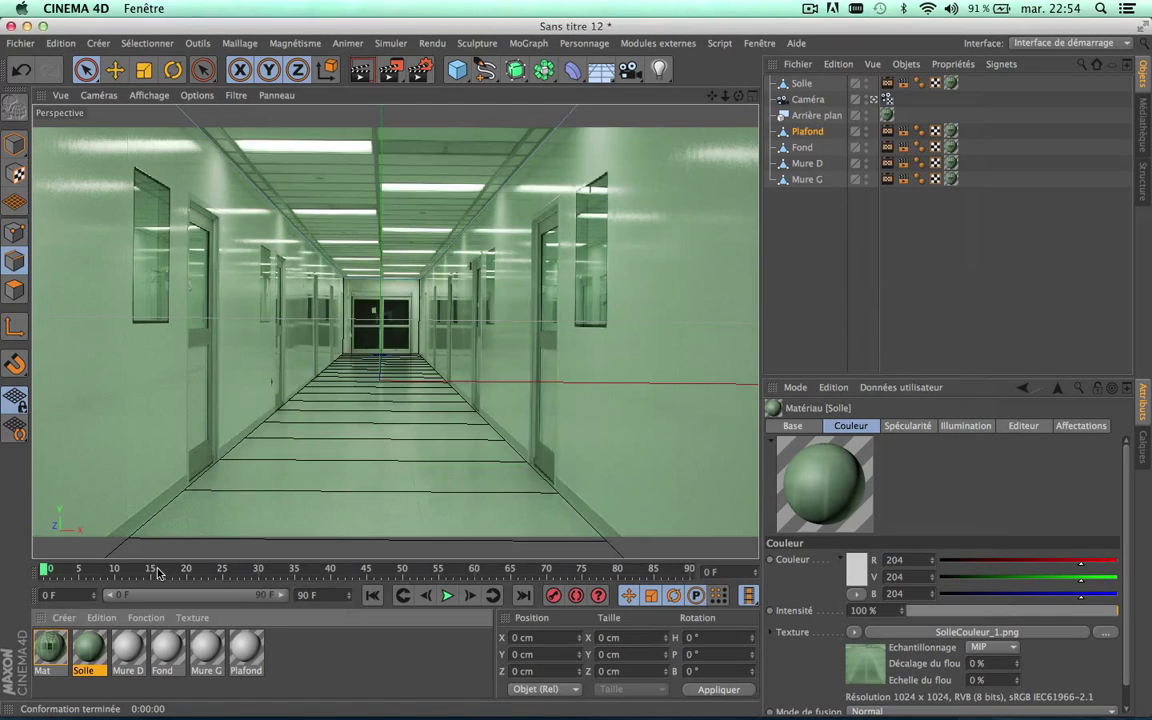
- Load Mure_DCouleur.png as the Mure D material's colour texture
double_click(129, 649)
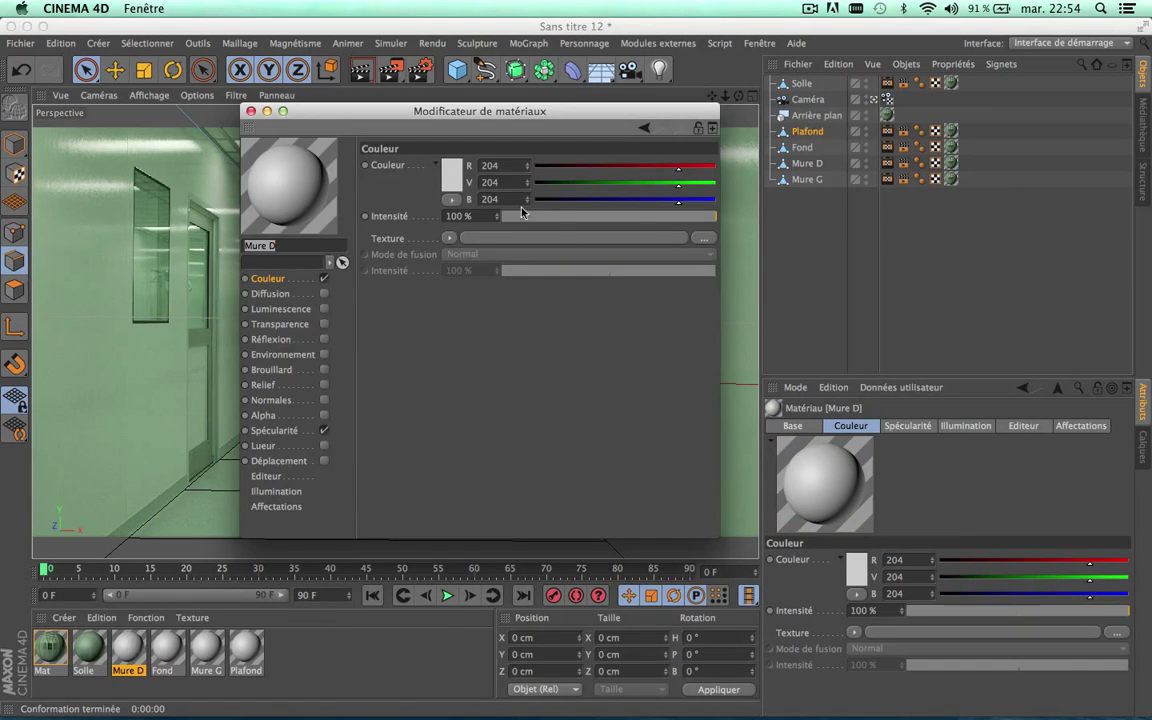
click(565, 238)
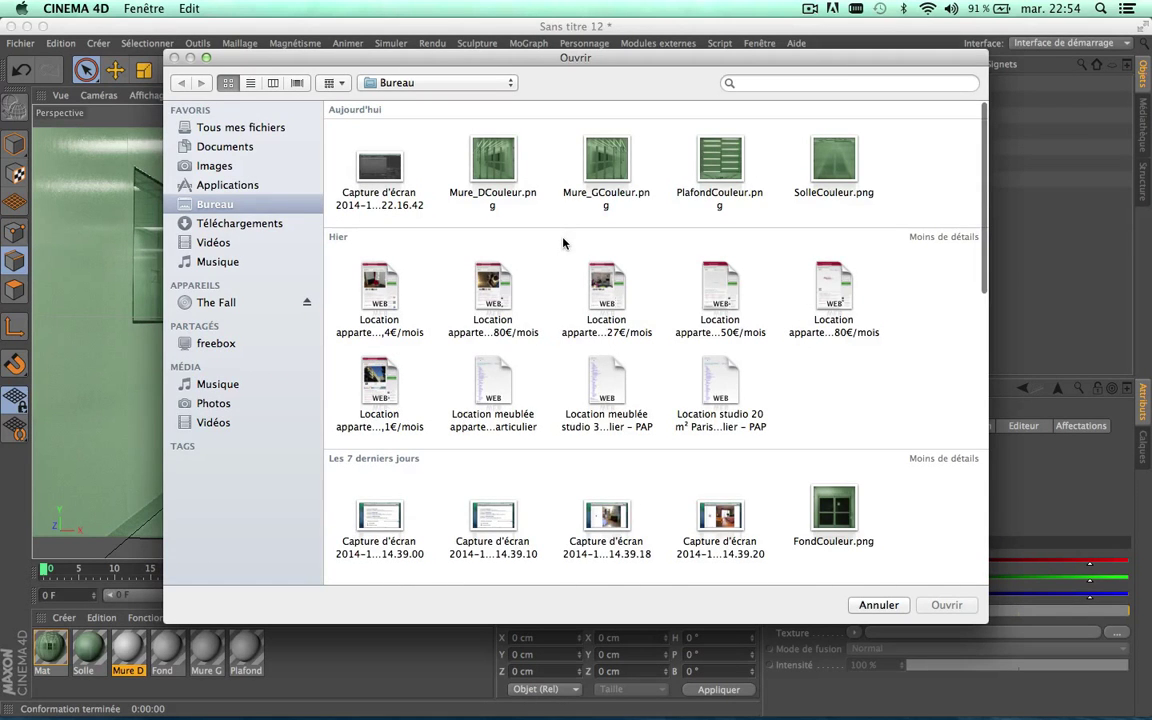
double_click(508, 168)
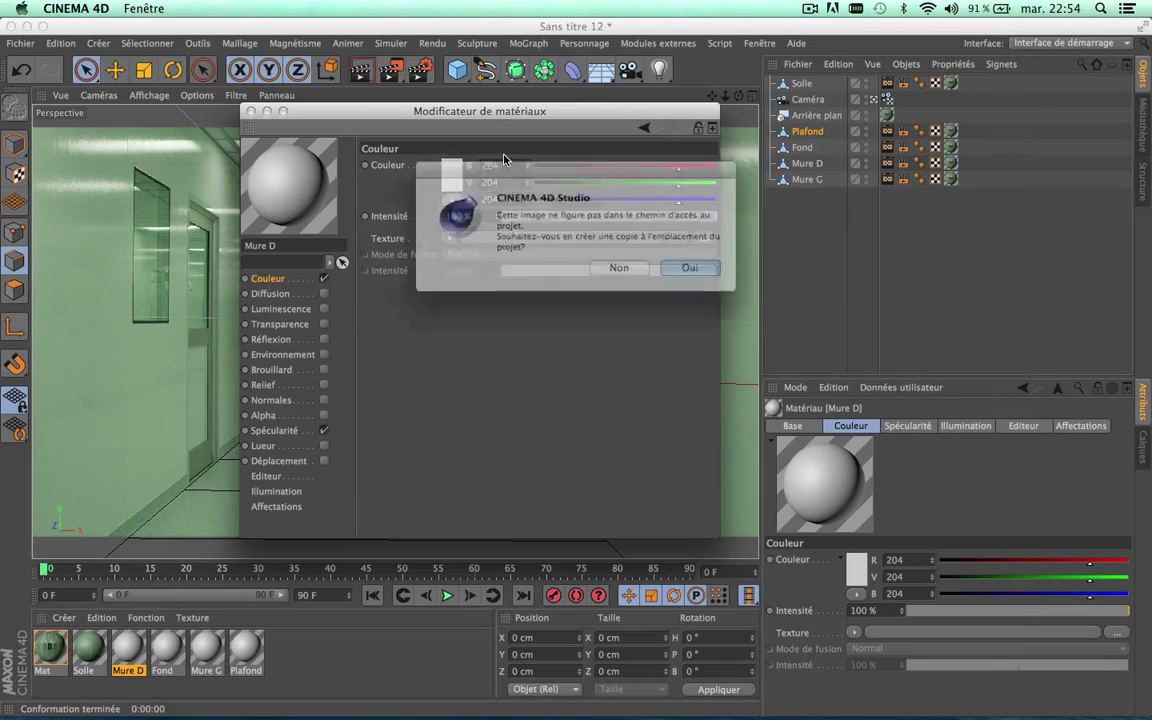
click(695, 270)
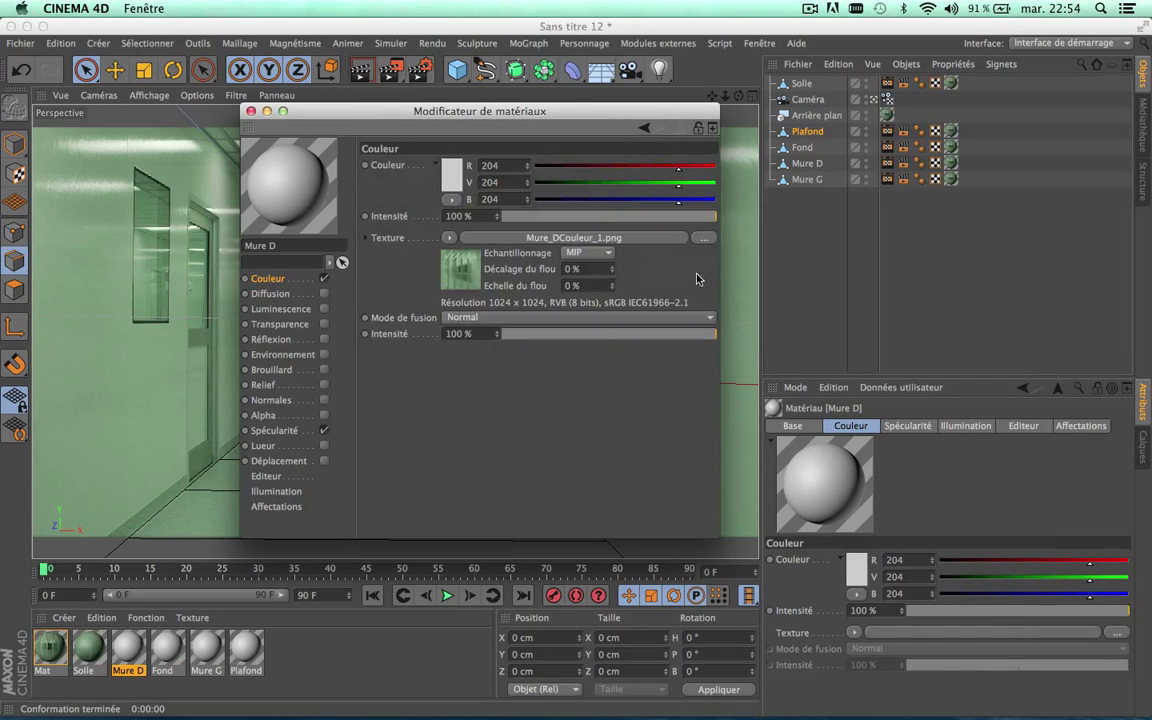
click(251, 111)
- Load FondCouleur.png as the Fond material's colour texture
double_click(170, 648)
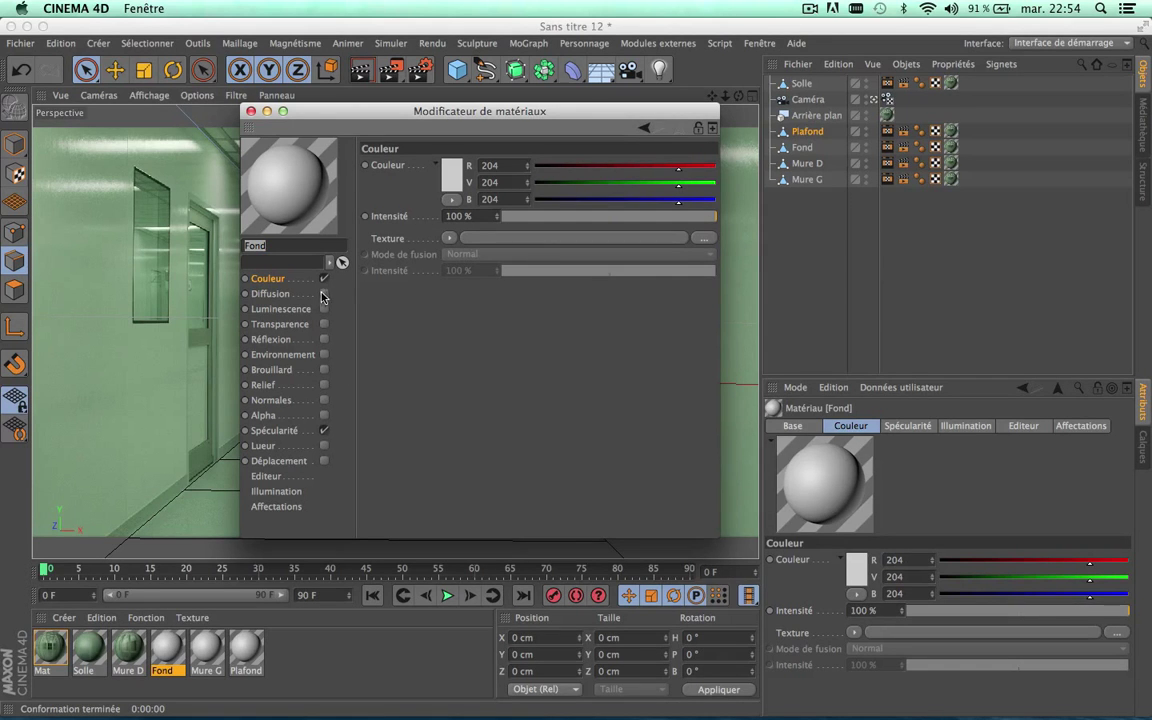
click(279, 281)
click(581, 241)
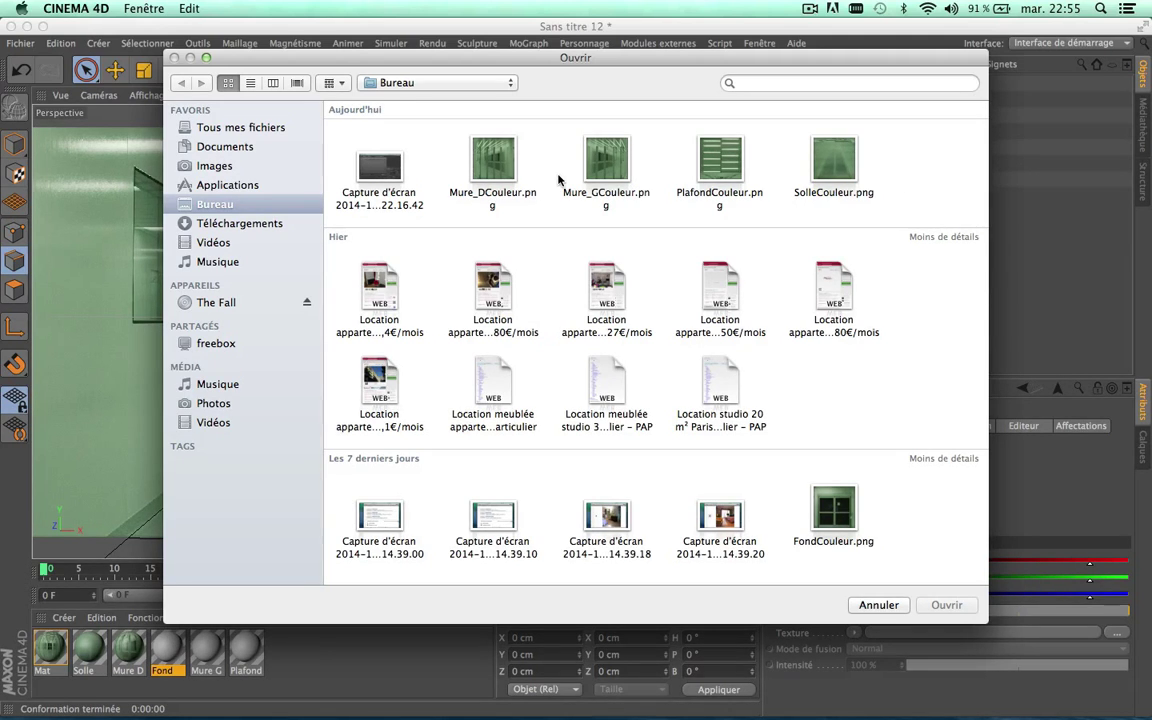
double_click(847, 509)
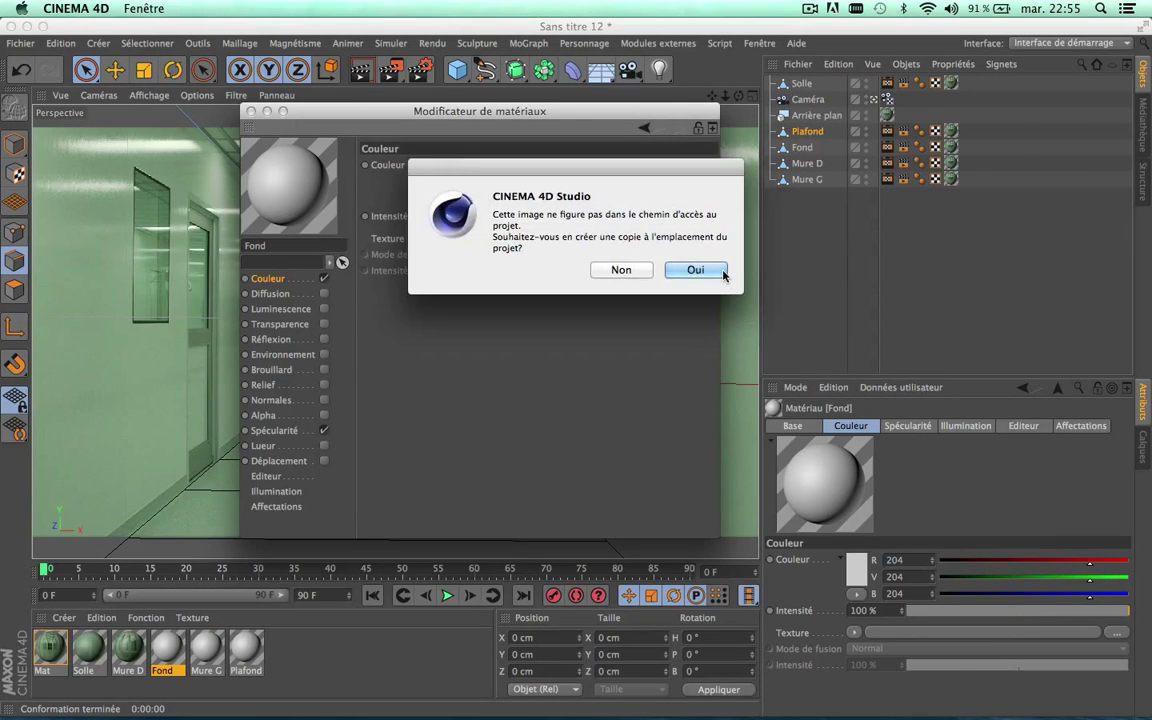
click(722, 273)
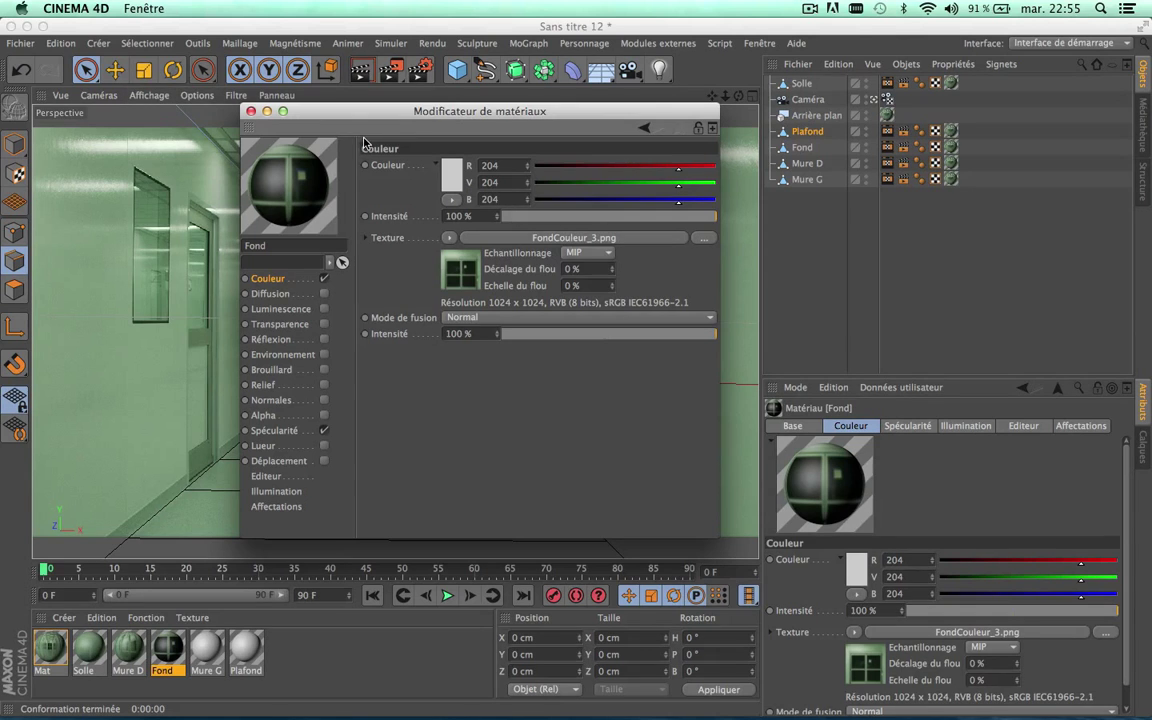
click(251, 111)
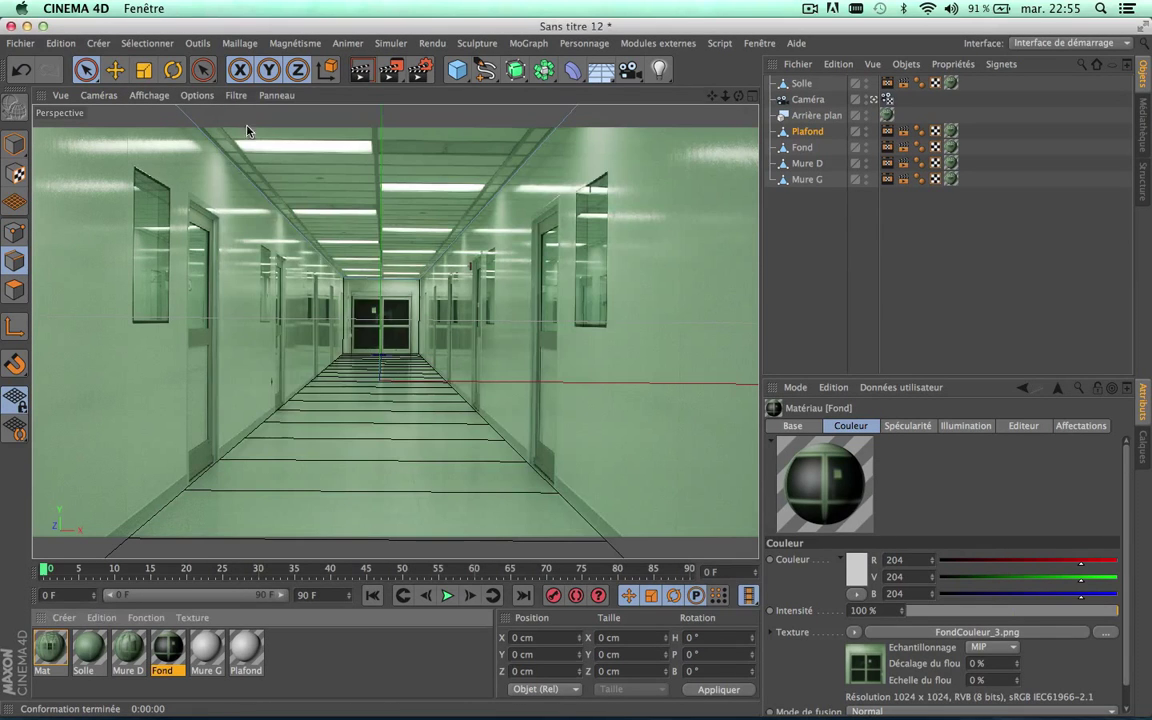
- Load Mure_GCouleur.png as the Mure G material's colour texture
double_click(206, 656)
click(499, 243)
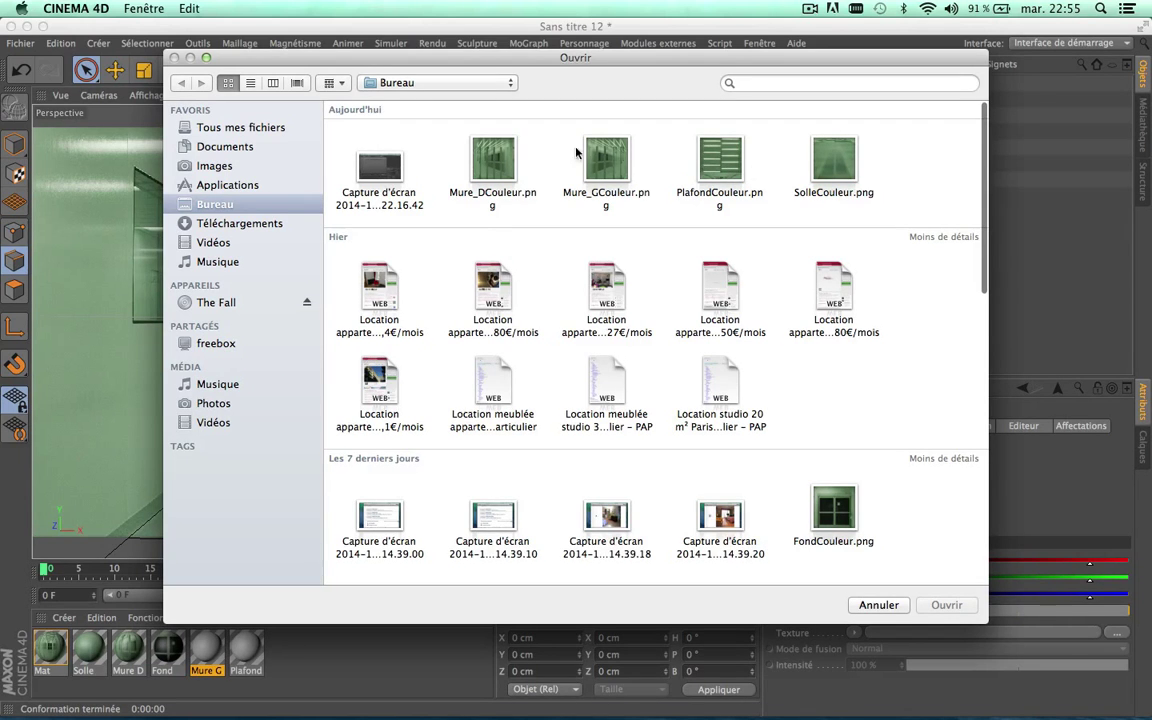
double_click(607, 160)
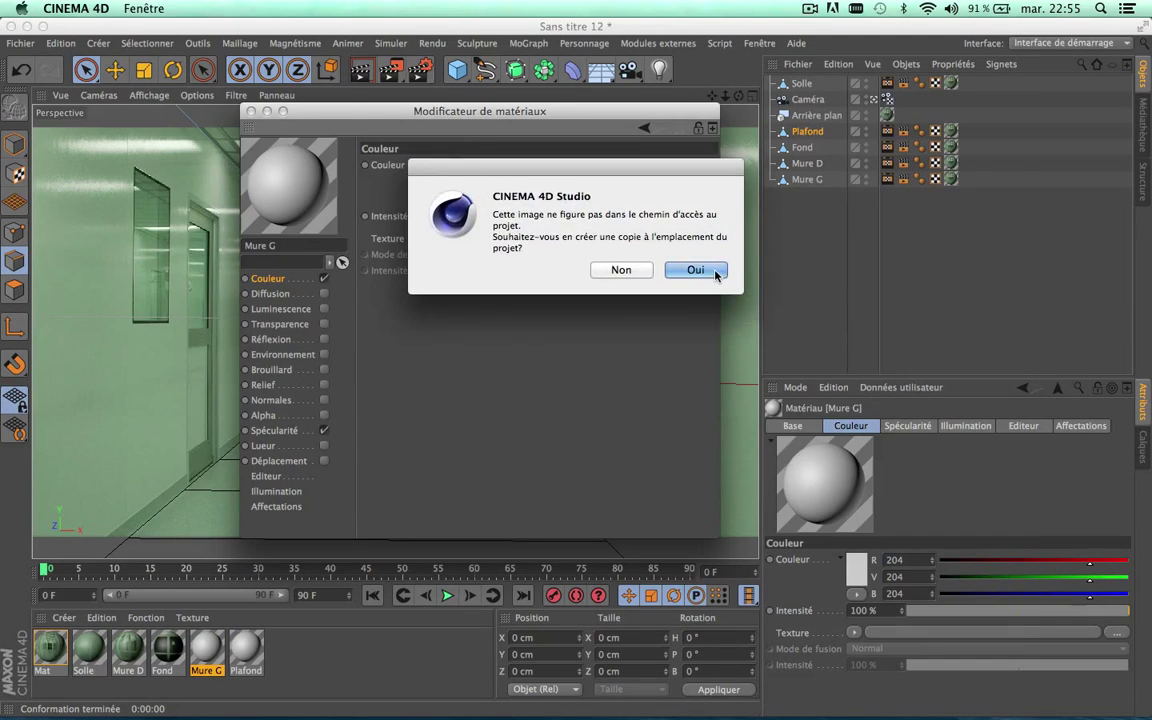
click(688, 268)
click(251, 111)
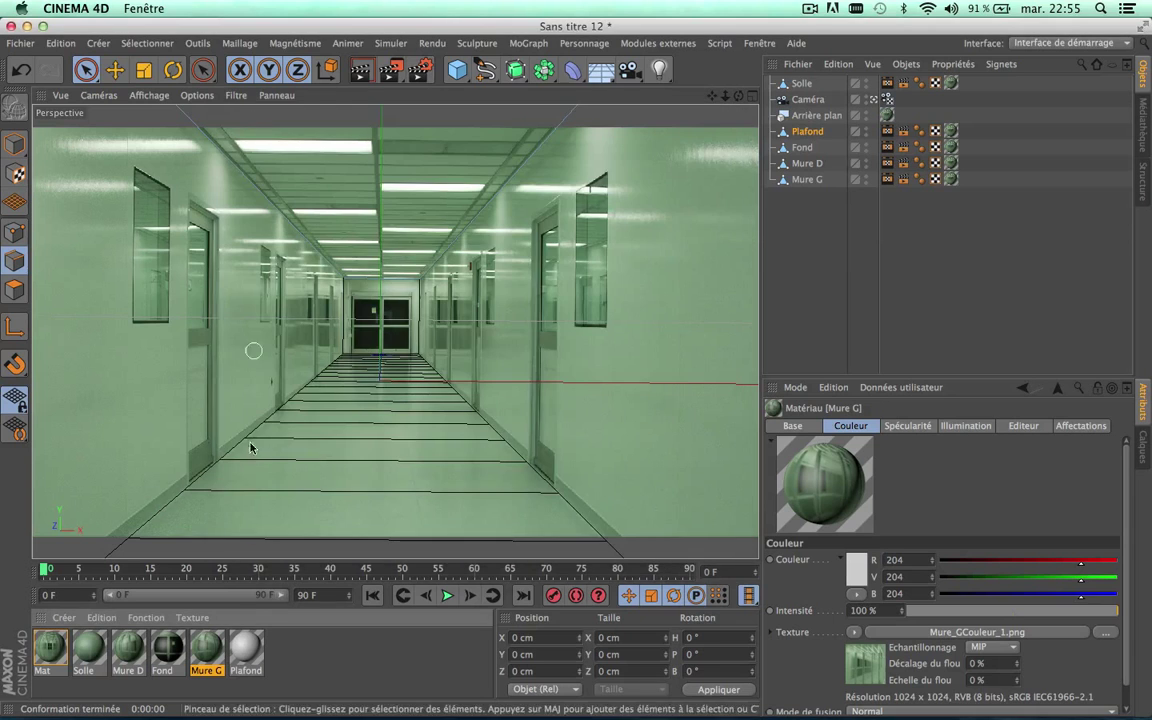
- Give the Plafond material PlafondCouleur_2.png as its colour texture
click(247, 650)
double_click(247, 650)
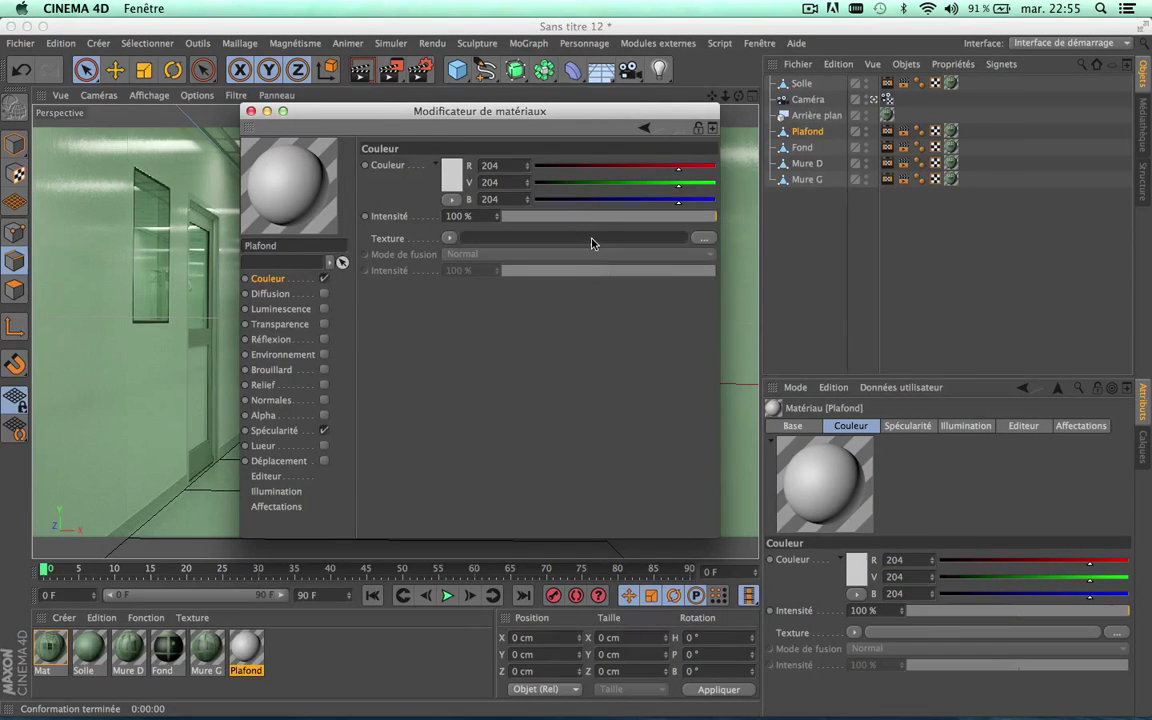
click(590, 244)
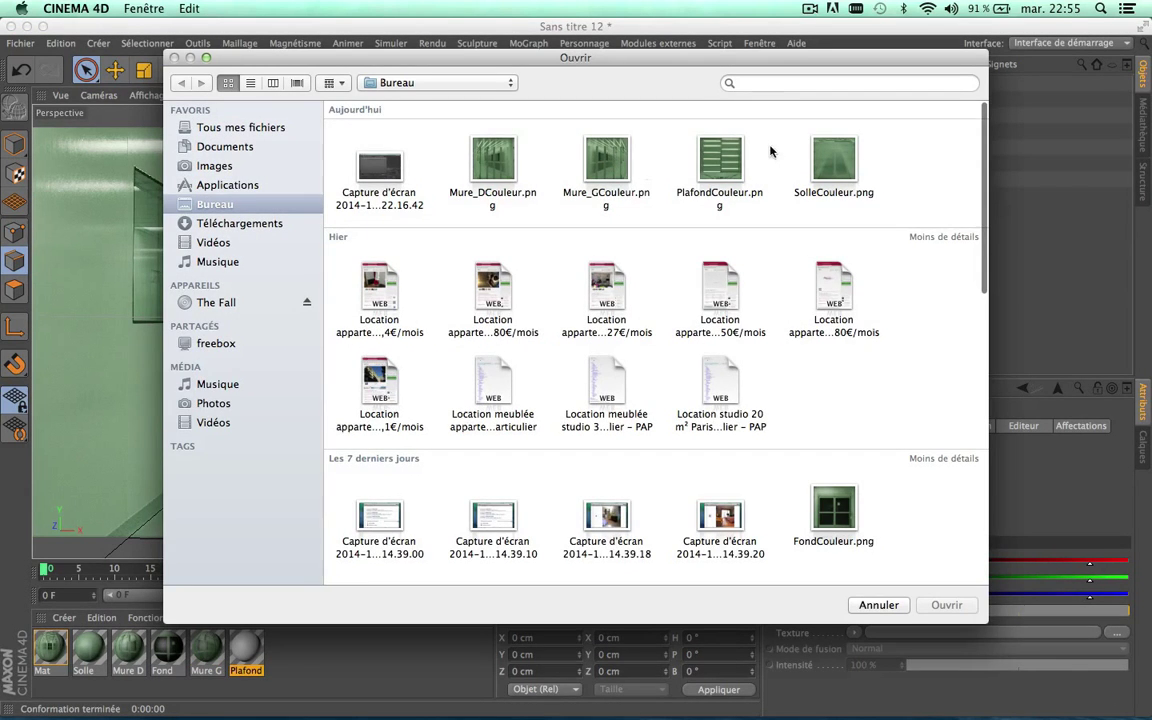
key(Escape)
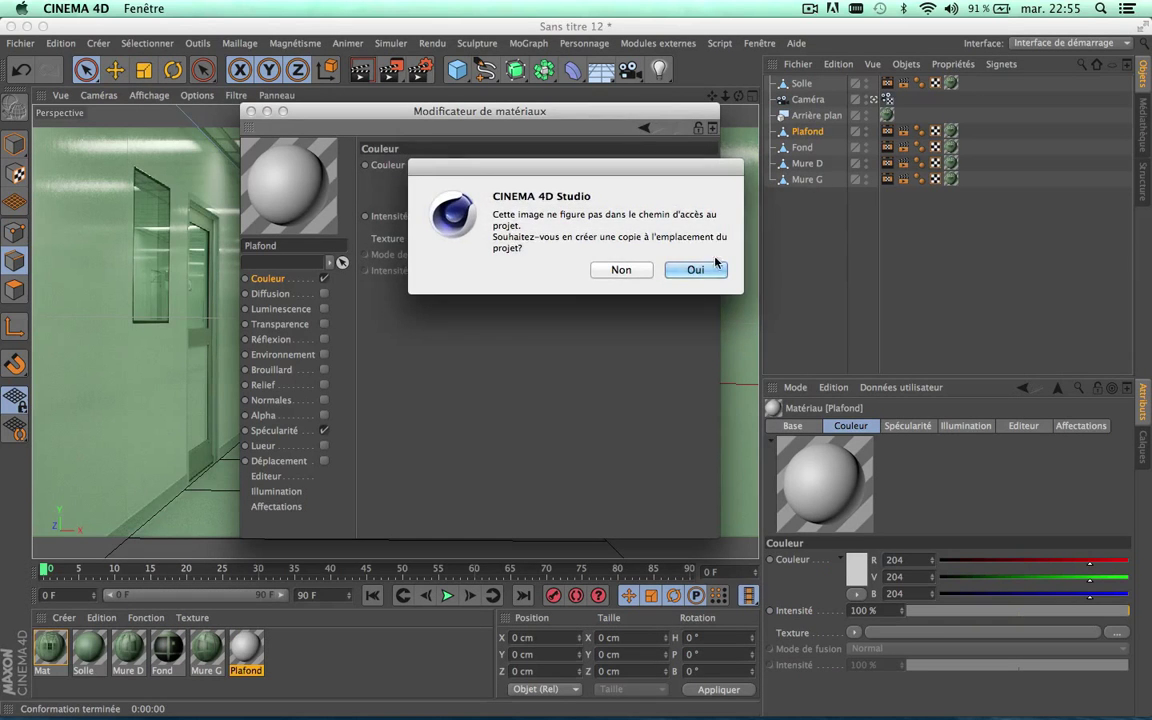
click(707, 267)
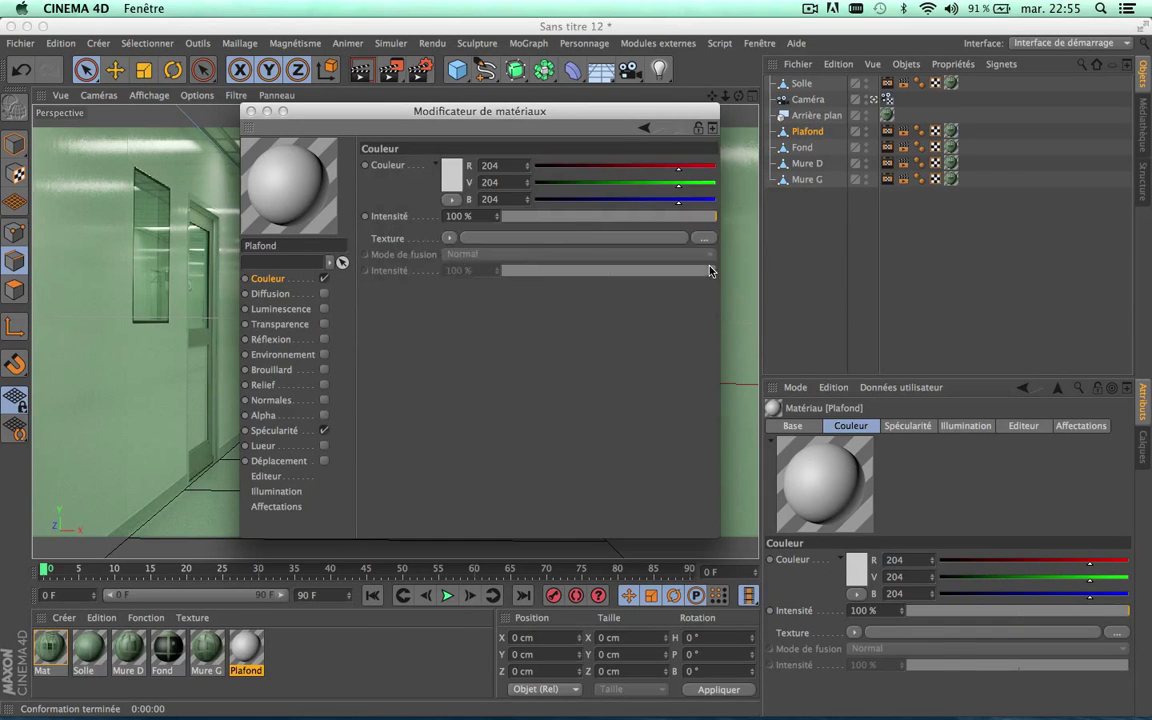
click(251, 112)
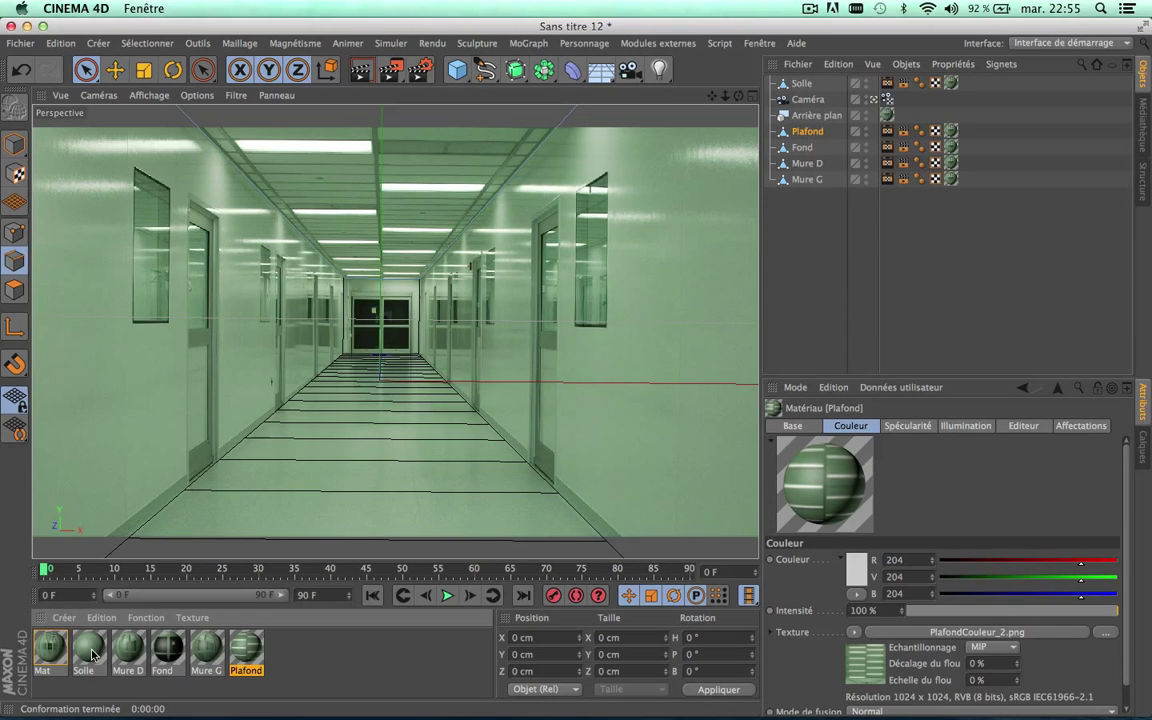
- Drag the Solle, Mure G, Plafond and other baked materials onto their matching corridor objects
drag(92, 654, 797, 84)
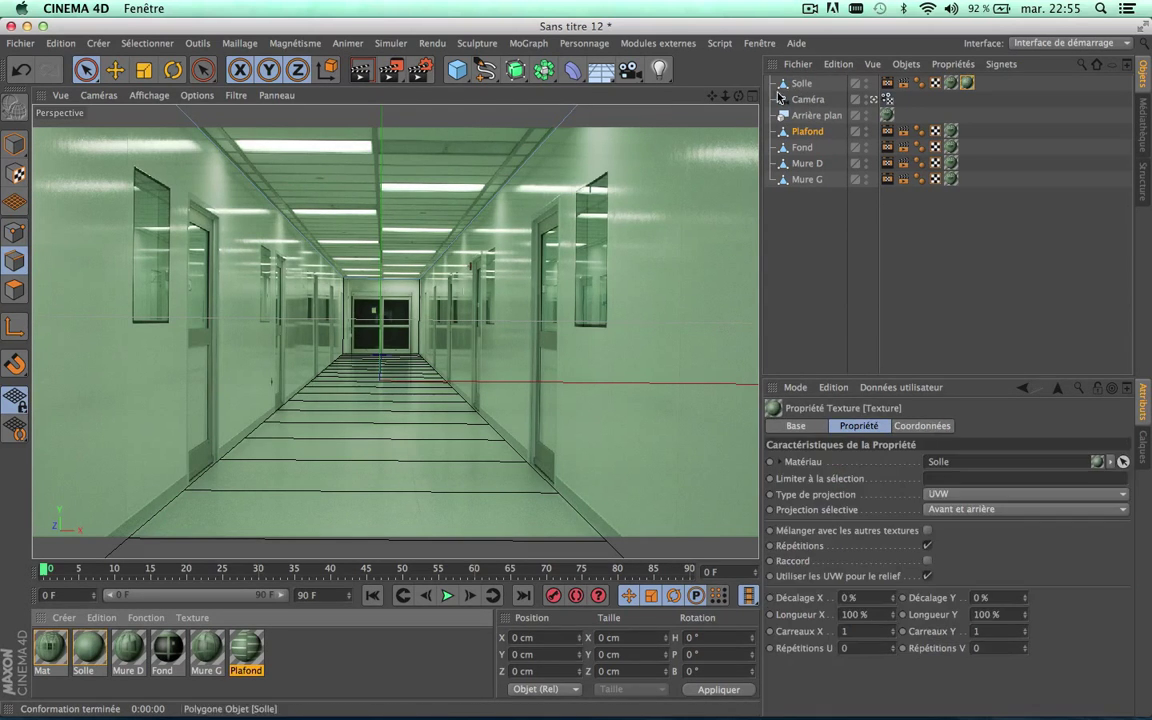
mouse_move(246, 648)
mouse_down()
mouse_move(820, 116)
mouse_move(810, 163)
mouse_move(785, 131)
mouse_move(800, 147)
mouse_up()
drag(206, 648, 806, 179)
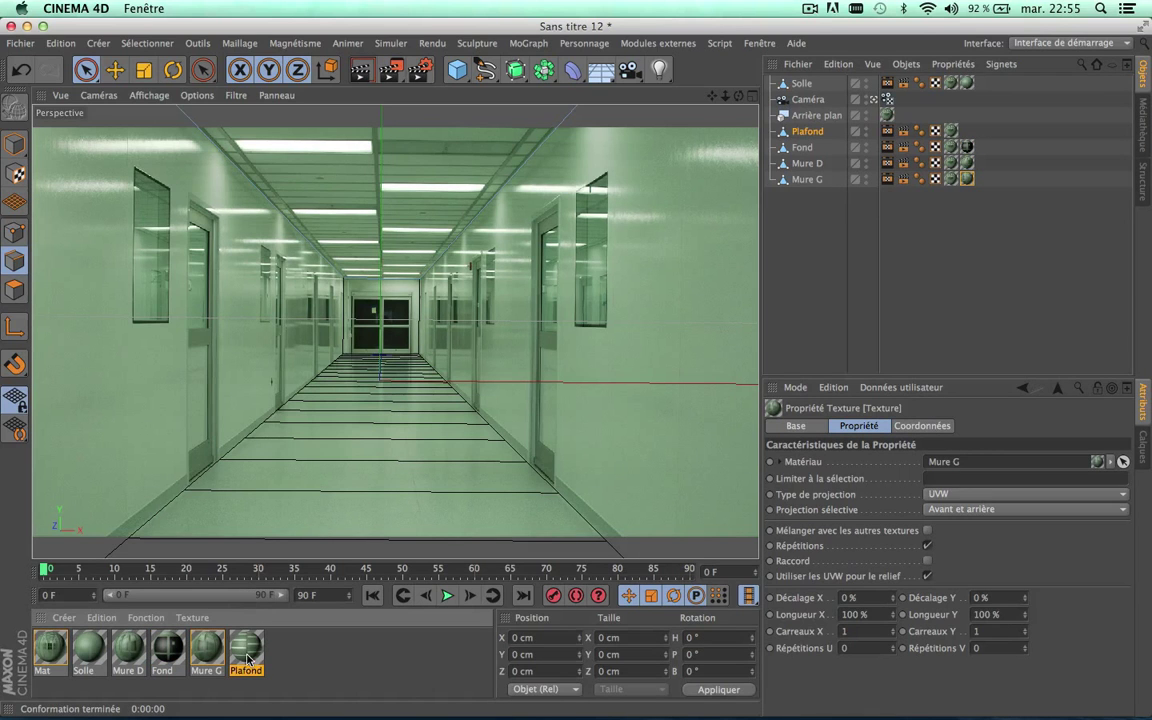
drag(248, 650, 830, 131)
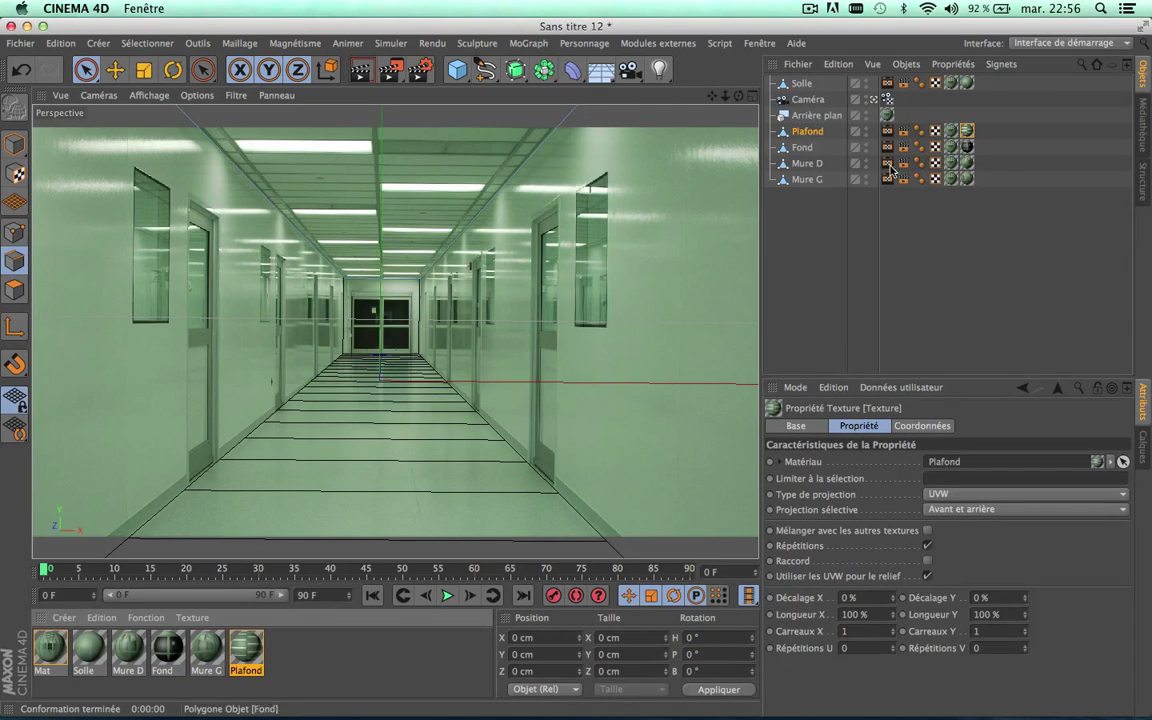
- Delete the camera-projected Mat texture tags from all five surfaces
click(972, 238)
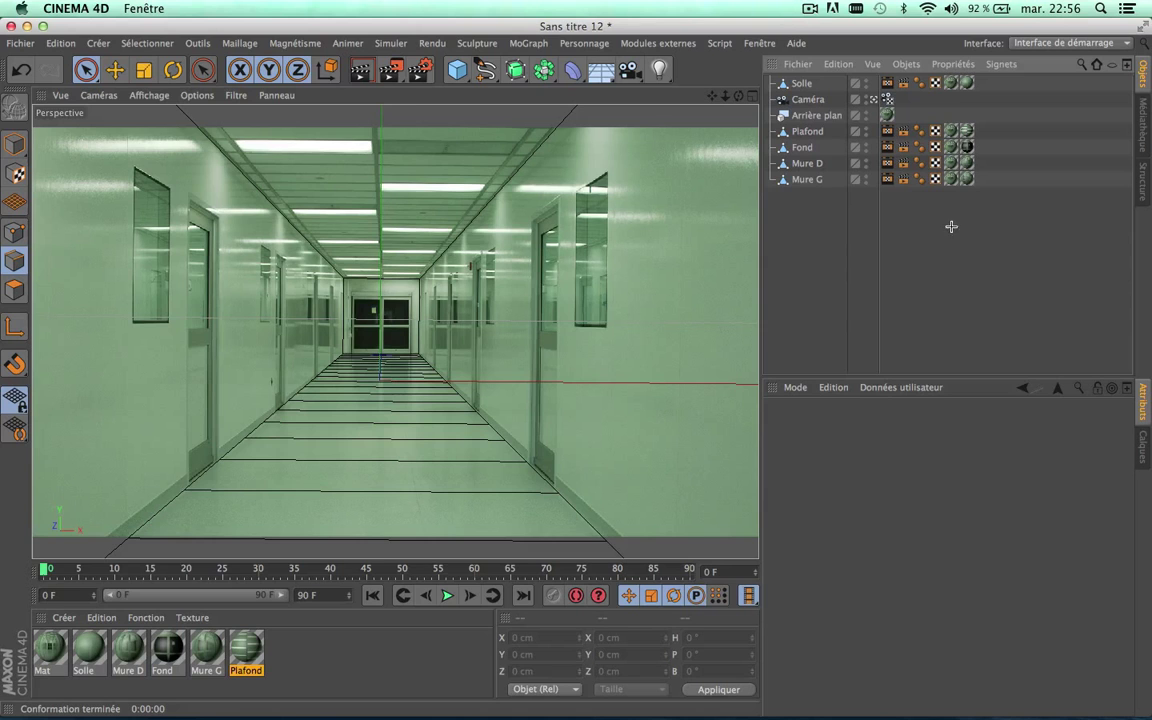
drag(951, 226, 952, 80)
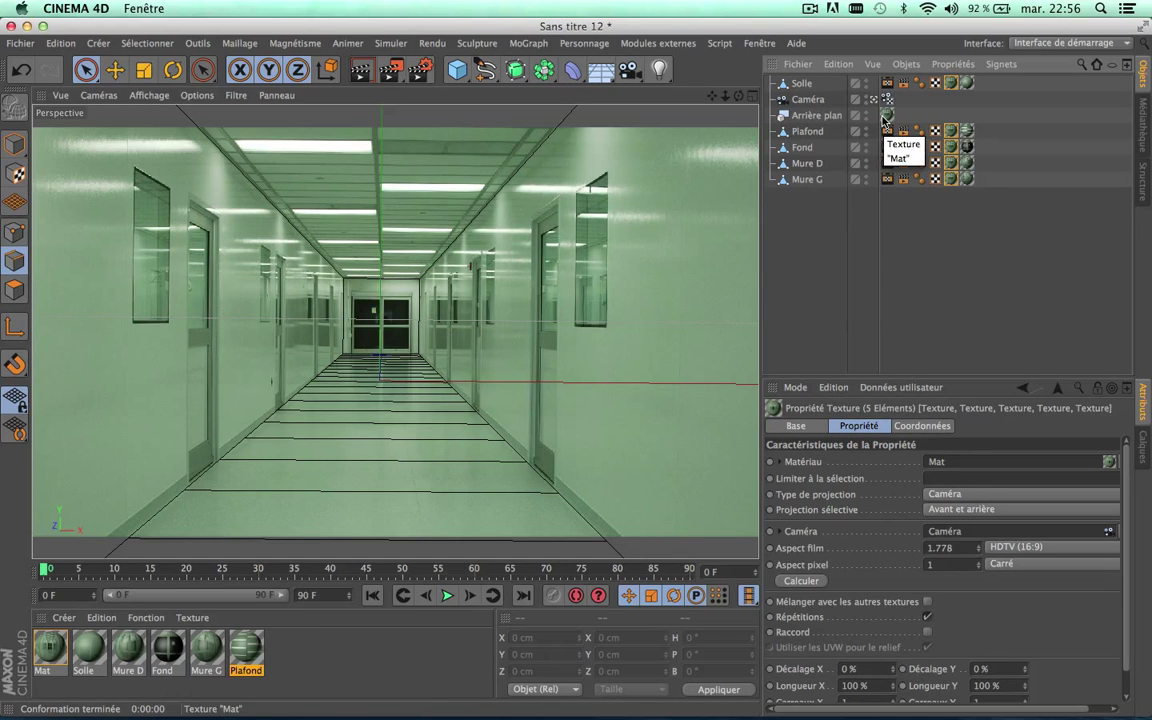
key(Delete)
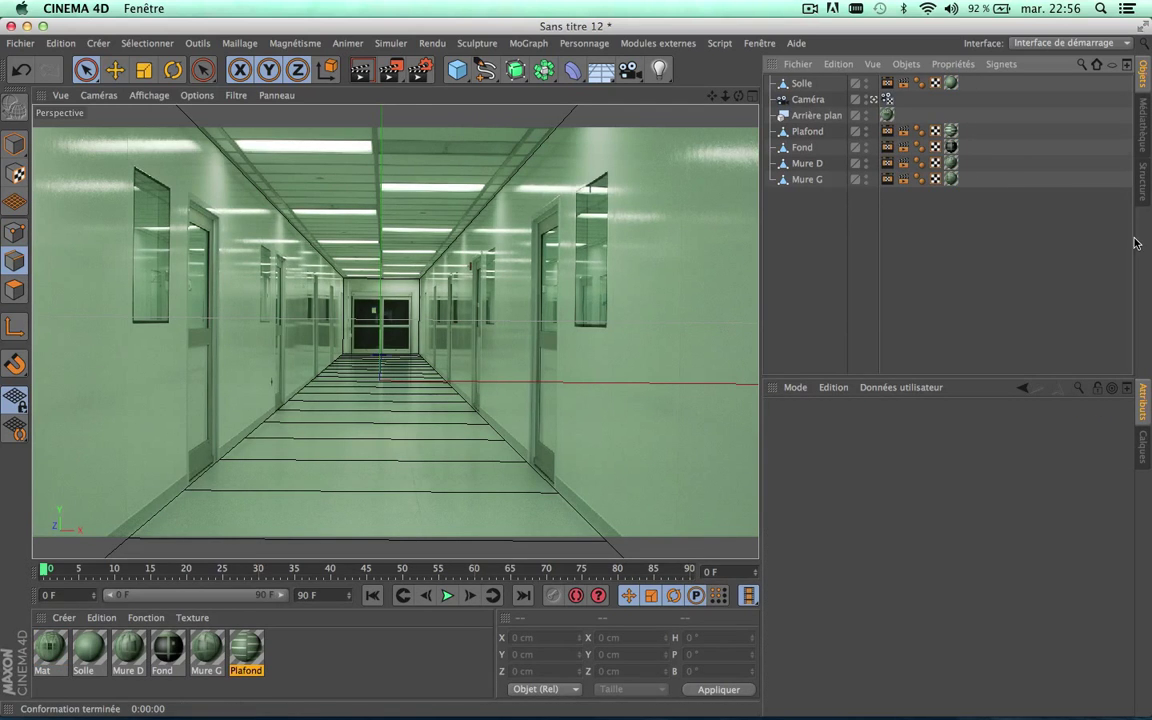
click(362, 73)
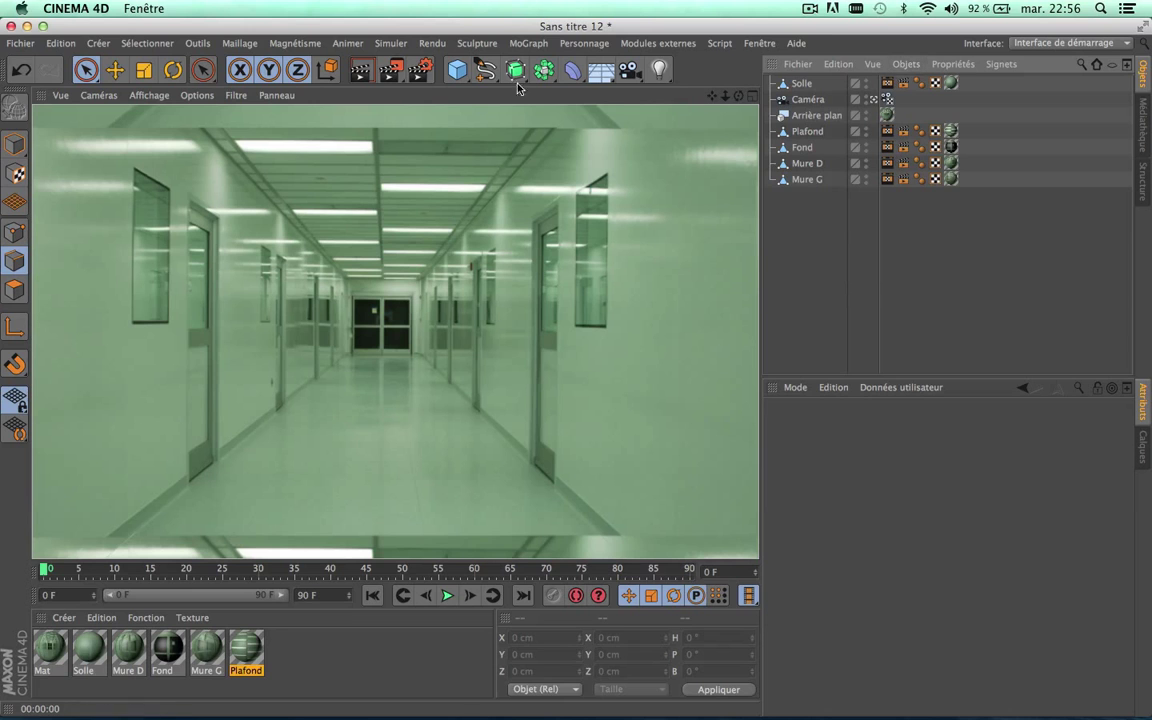
- Render the baked corridor at 1280×720 in the Picture Viewer, zoom to inspect, then close it
click(392, 72)
drag(510, 137, 495, 26)
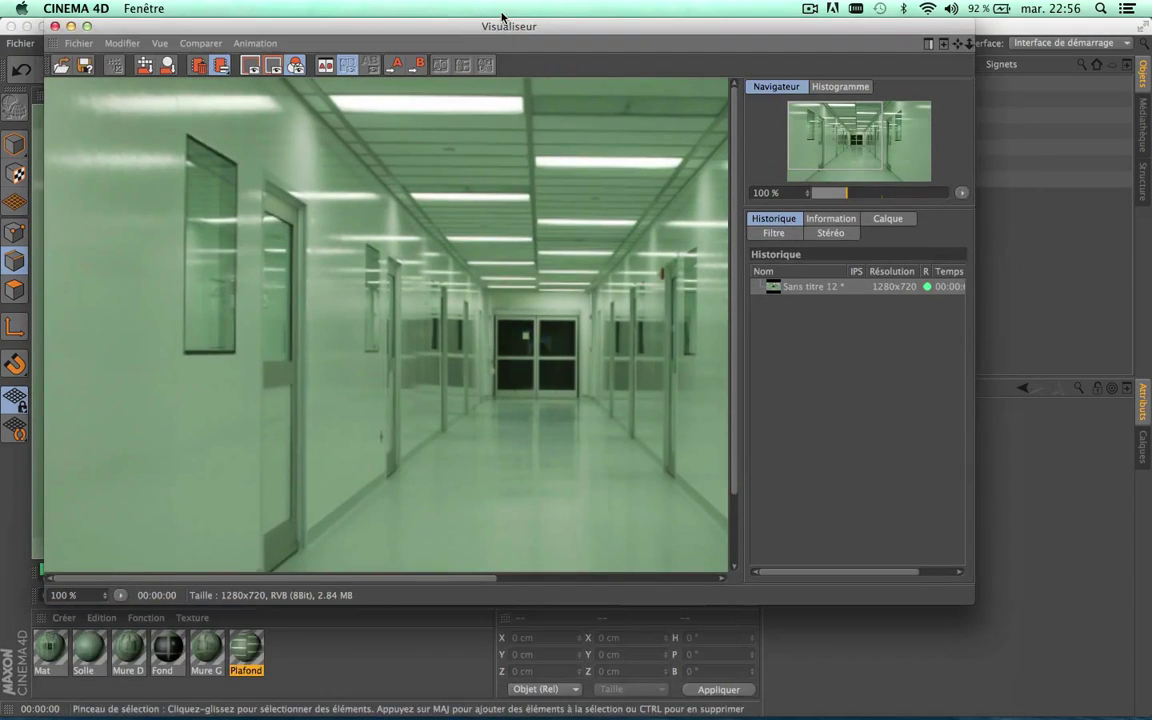
scroll(416, 194, down, 3)
scroll(416, 194, up, 2)
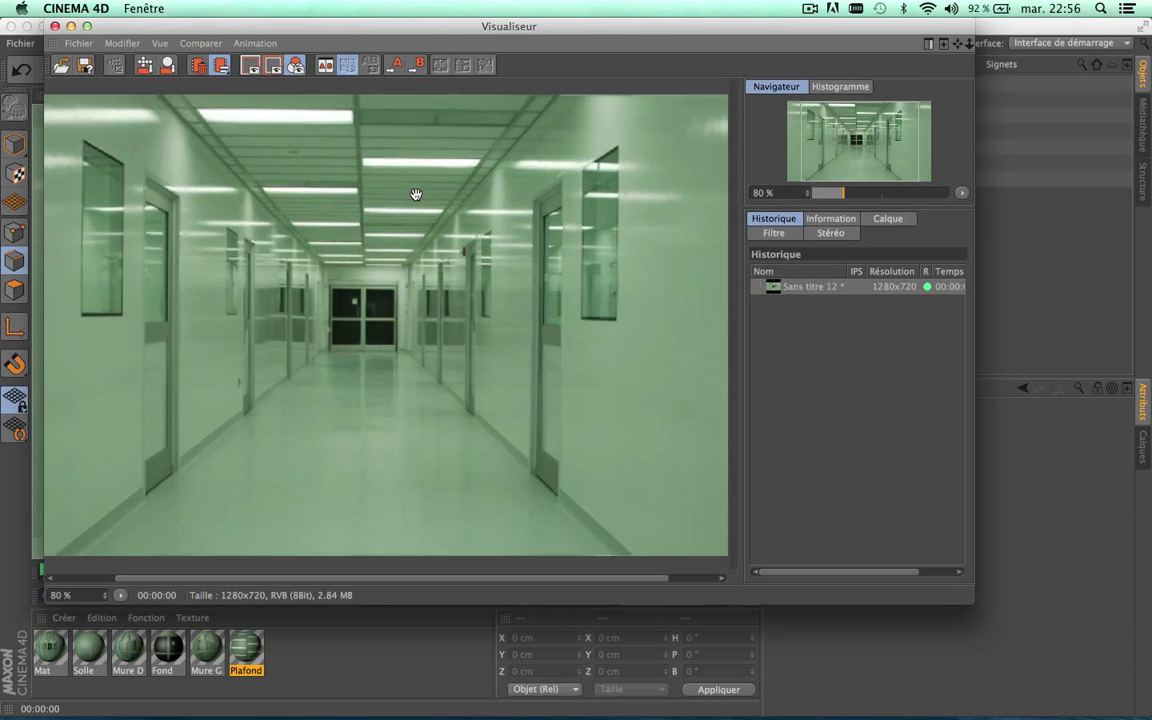
scroll(416, 194, down, 1)
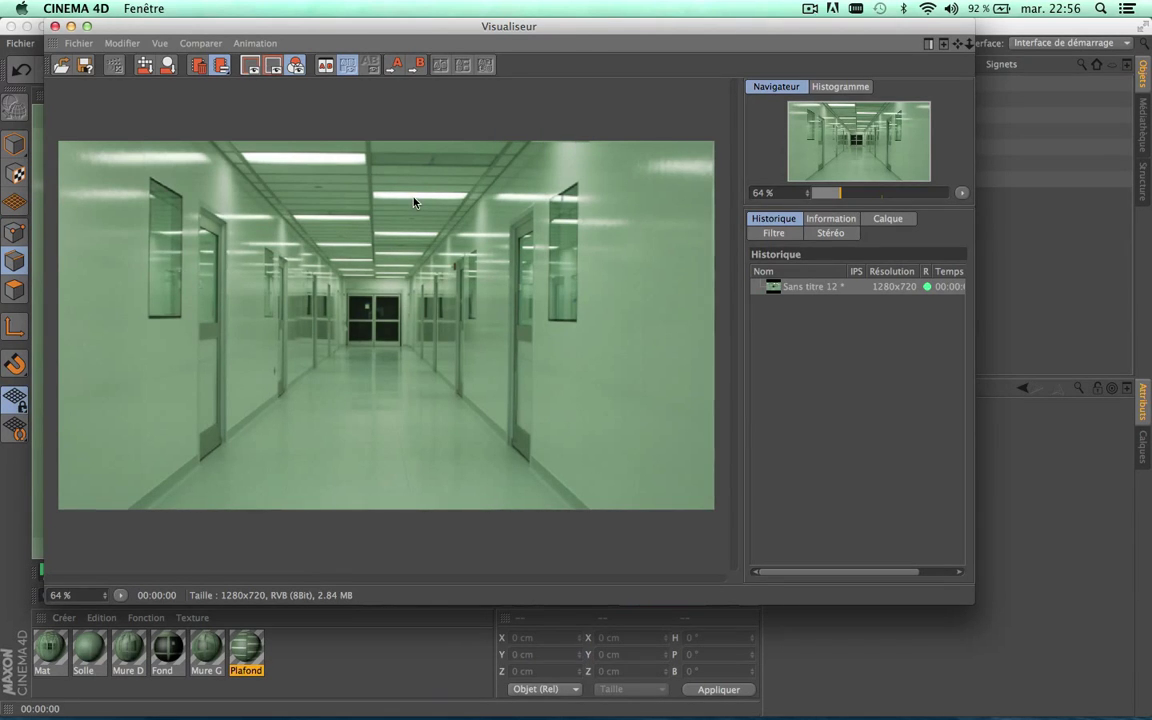
scroll(366, 258, up, 2)
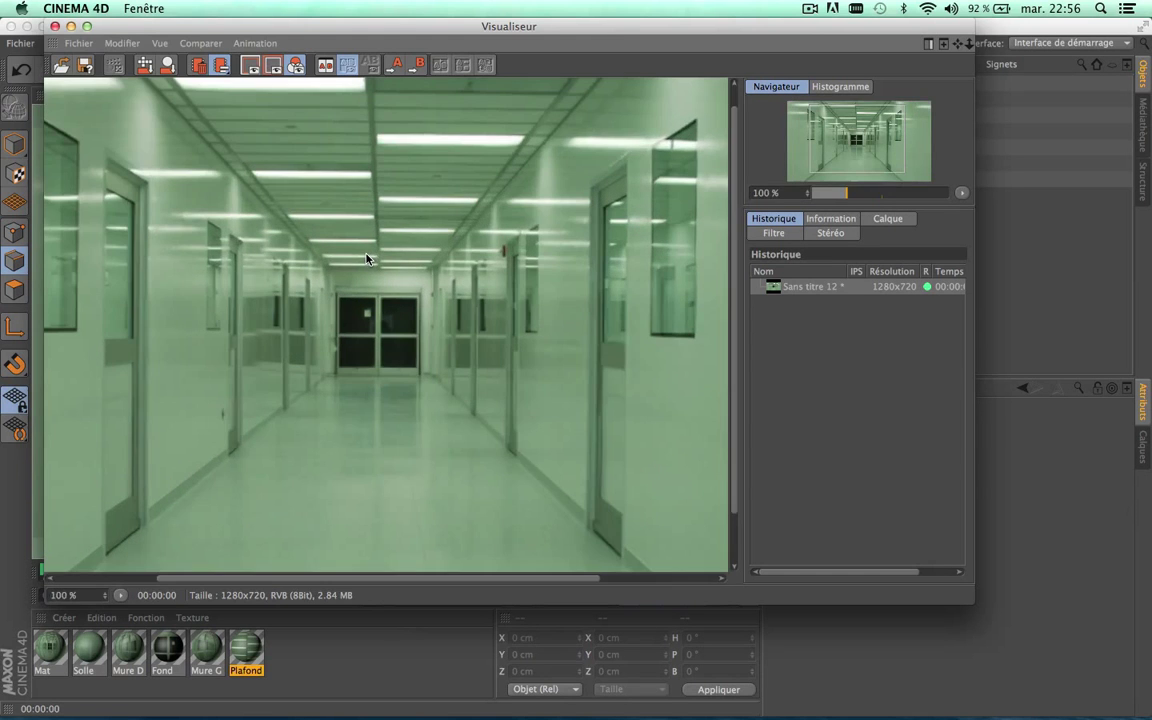
scroll(578, 183, down, 3)
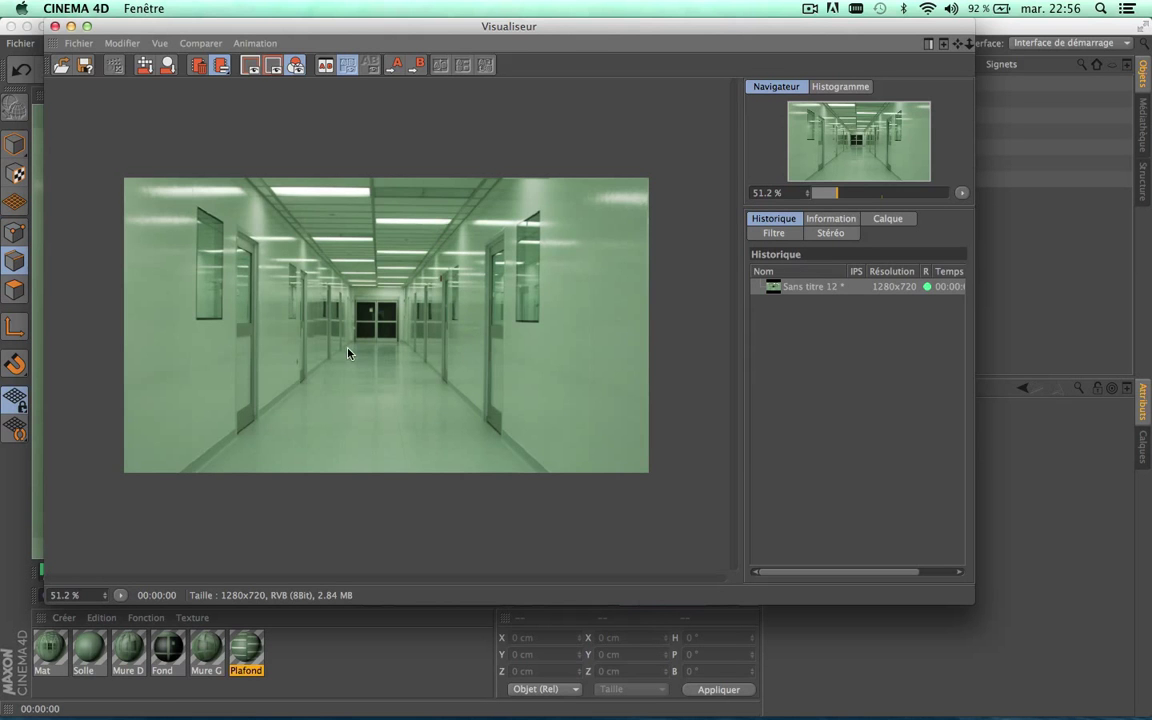
scroll(348, 352, up, 3)
scroll(348, 352, down, 3)
scroll(348, 352, up, 1)
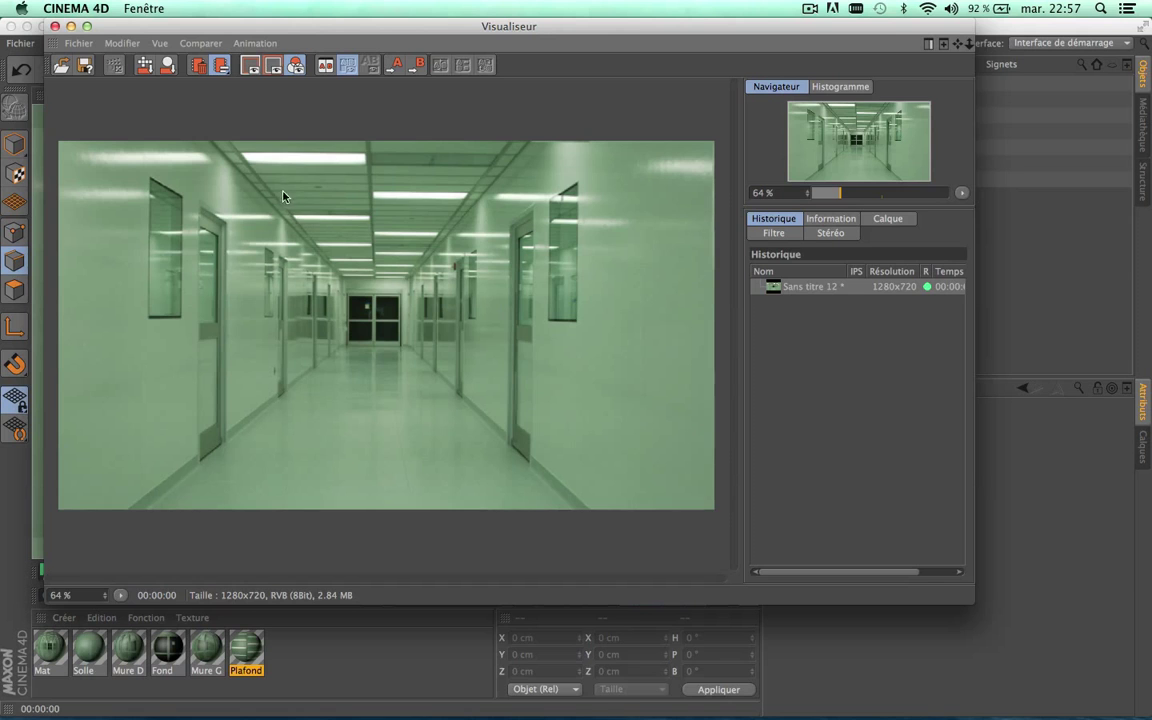
scroll(353, 357, down, 3)
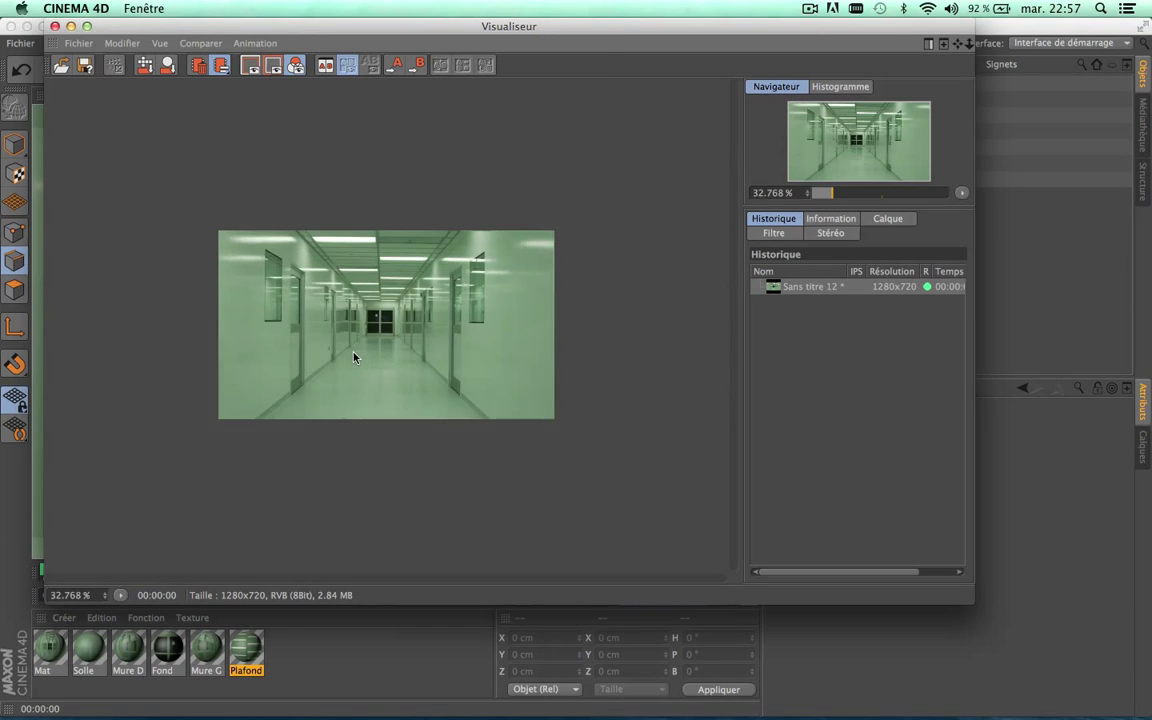
scroll(353, 357, up, 1)
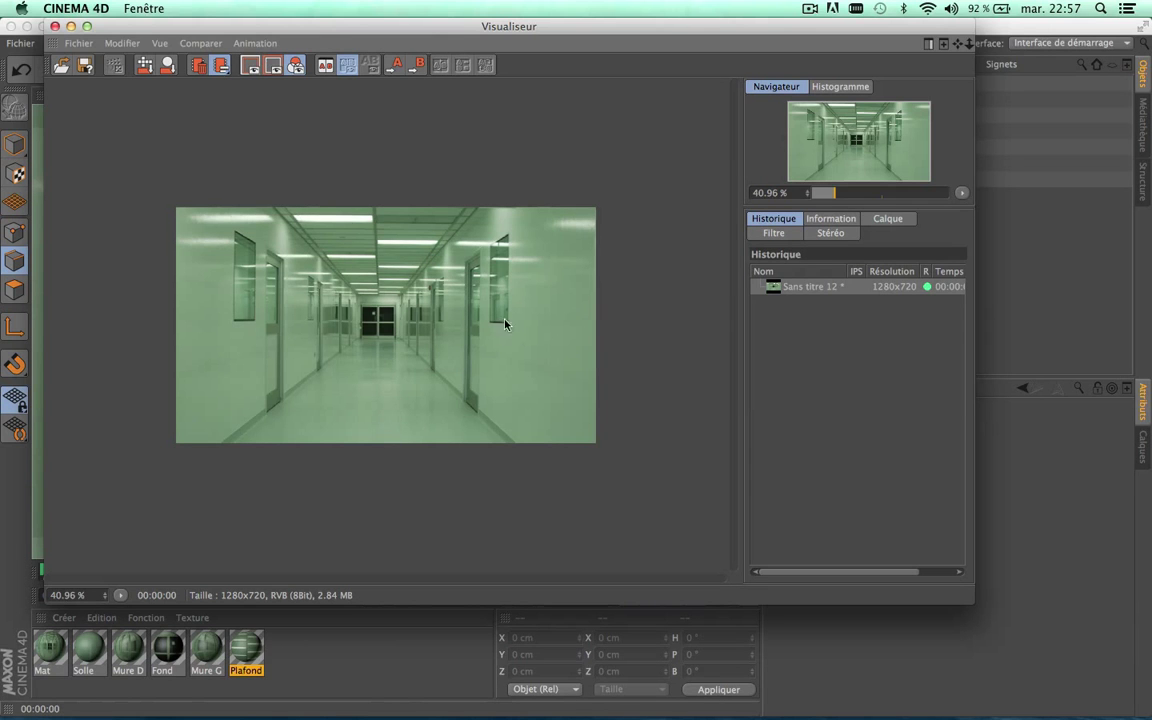
click(55, 27)
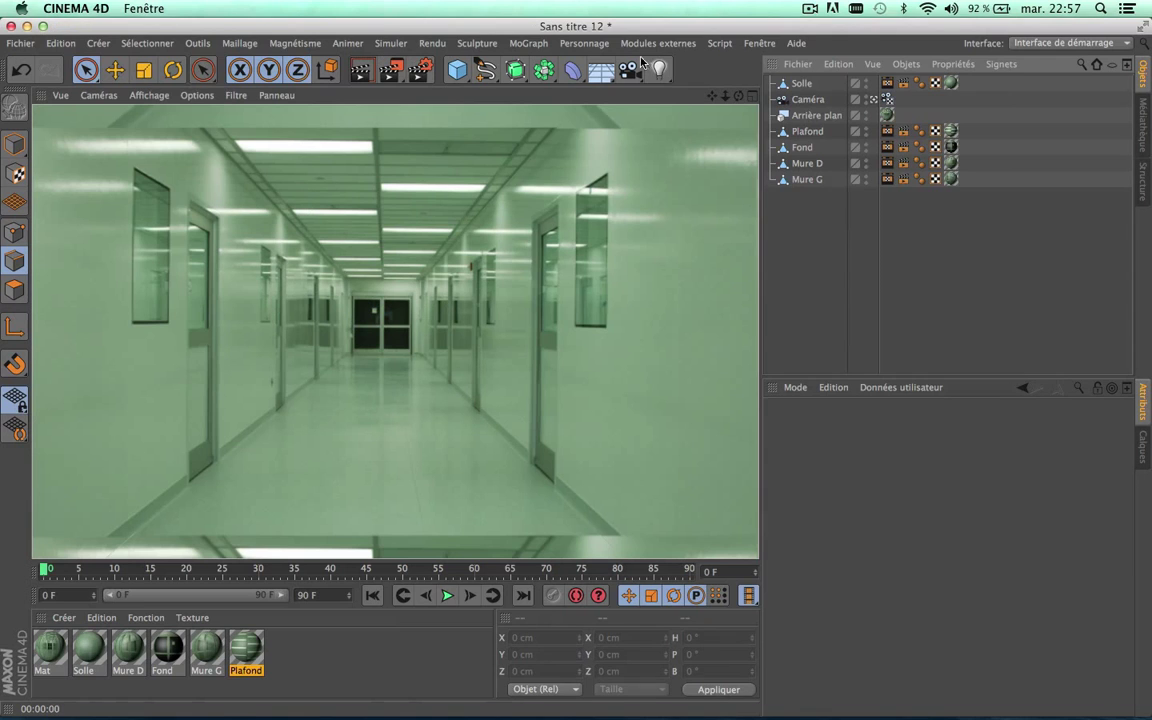
- Hide the Mure D wall and the Arrière plan photo, re-rendering after each change
click(867, 164)
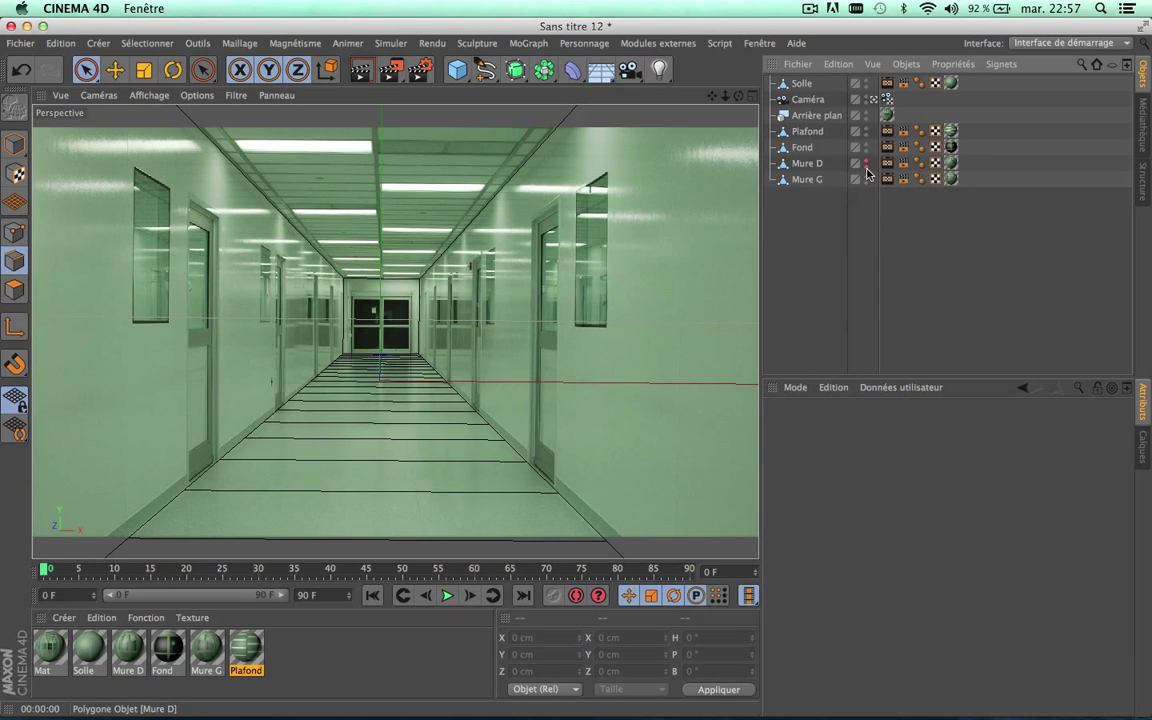
click(387, 70)
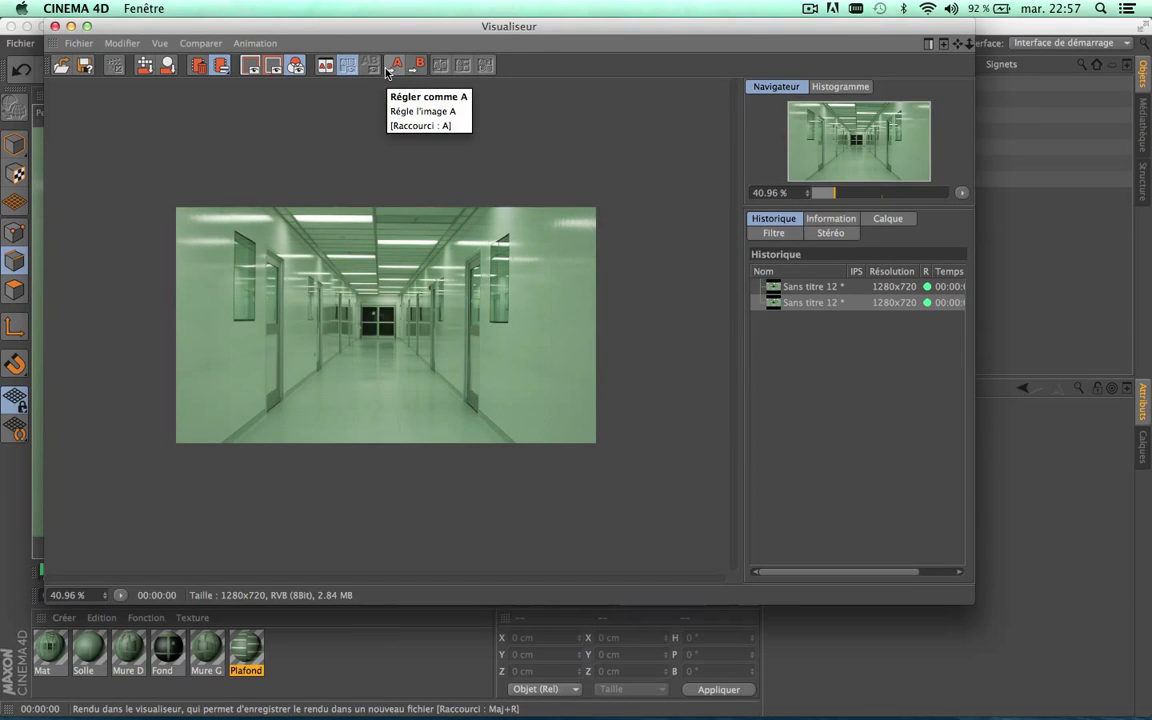
click(69, 27)
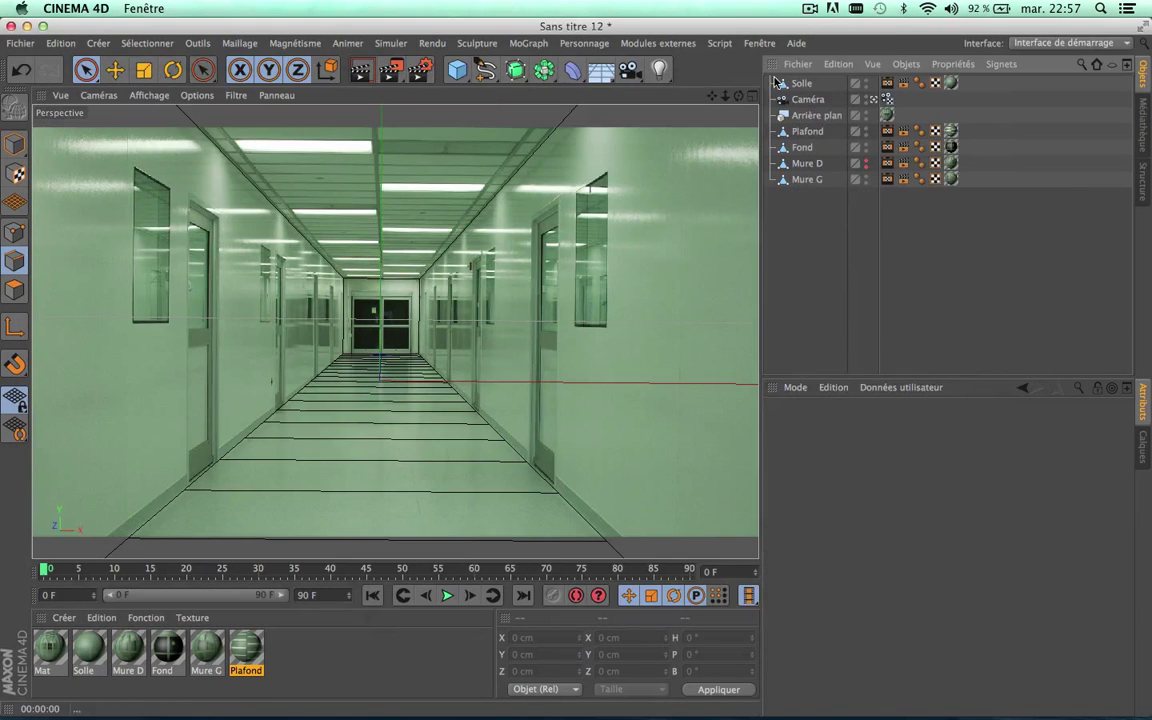
click(866, 113)
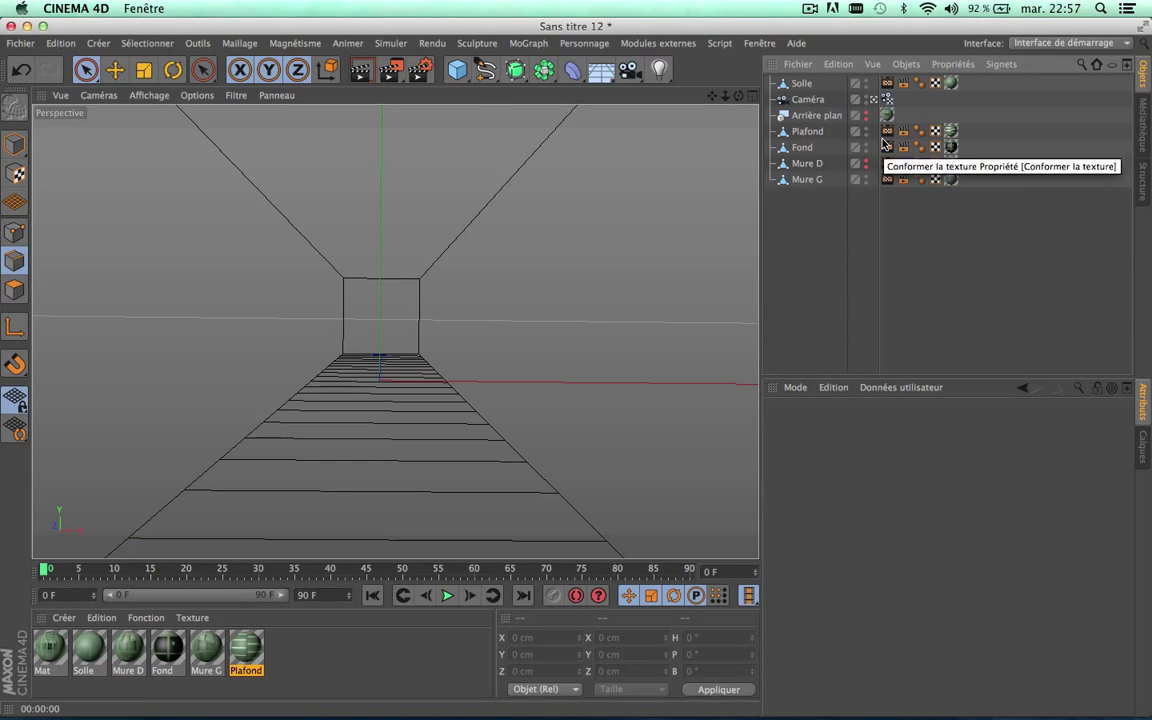
click(394, 68)
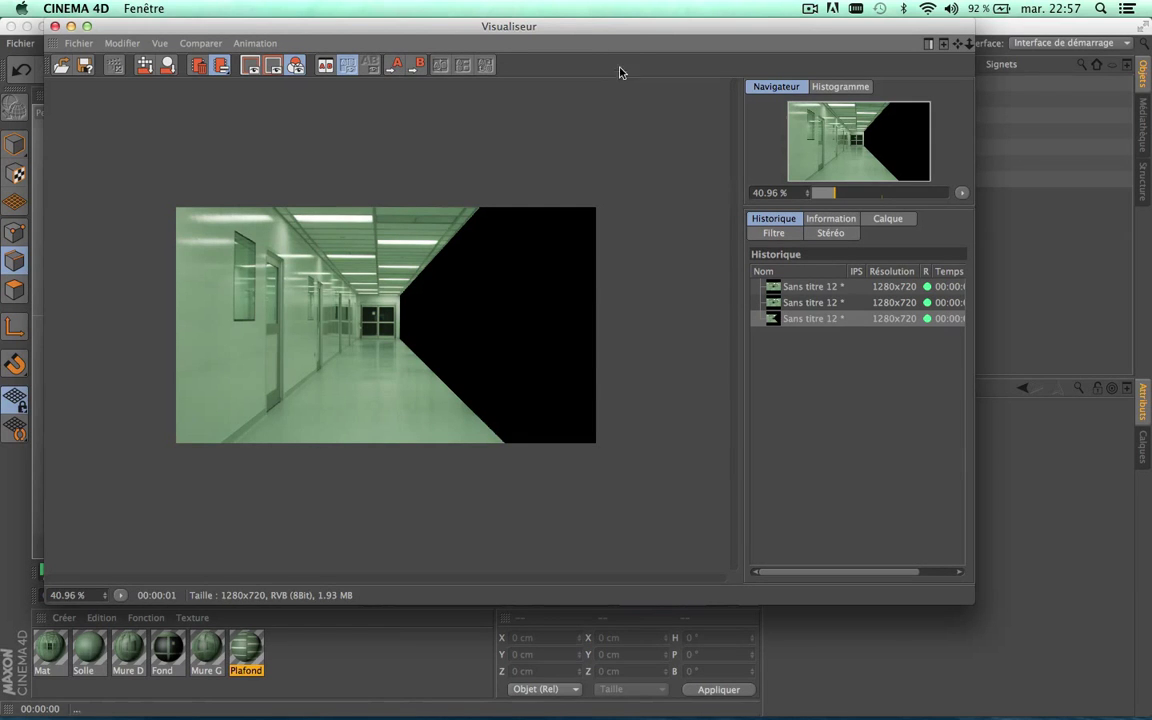
mouse_move(640, 33)
mouse_down()
mouse_move(642, 263)
mouse_move(599, 32)
mouse_up()
scroll(382, 288, up, 3)
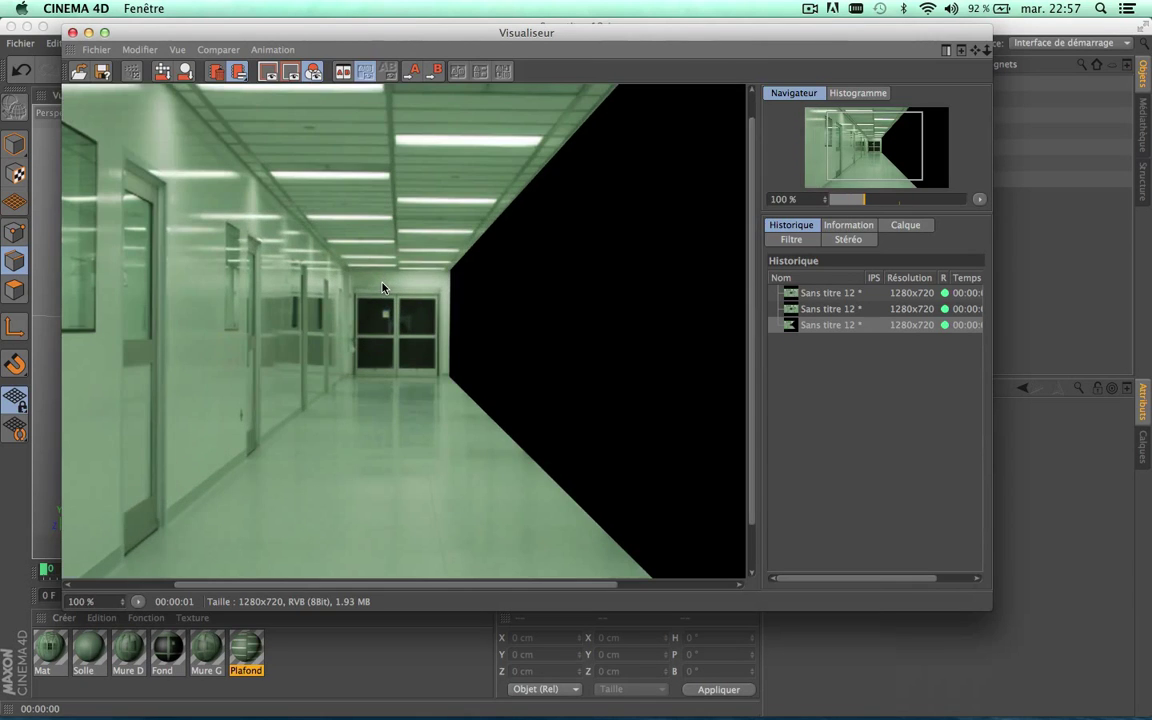
scroll(564, 198, down, 2)
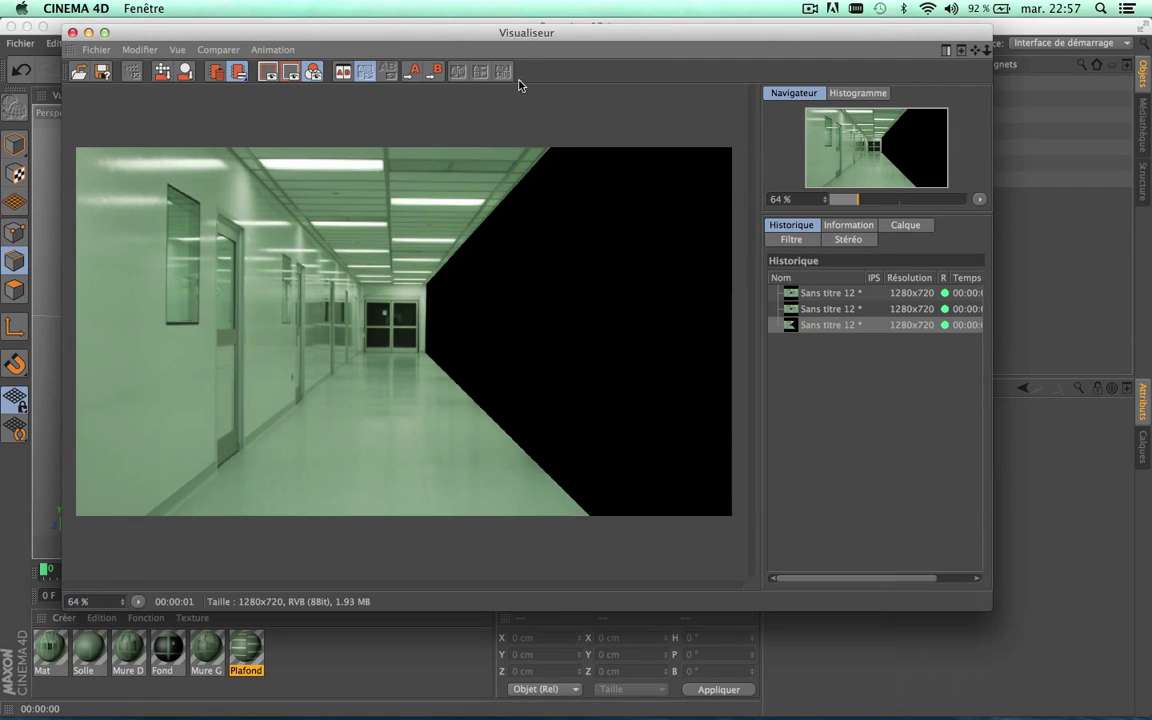
- Hide Mure G as well, re-render, and maximize the Picture Viewer to view the black-backed result
drag(537, 40, 499, 348)
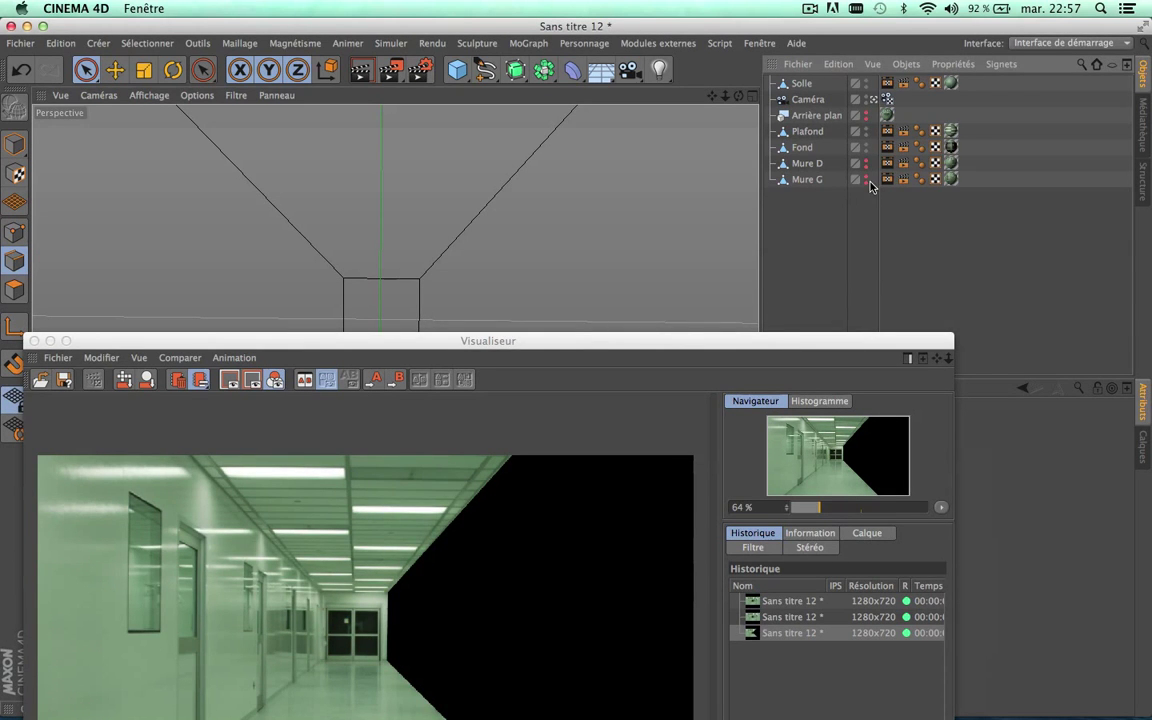
drag(686, 340, 784, 99)
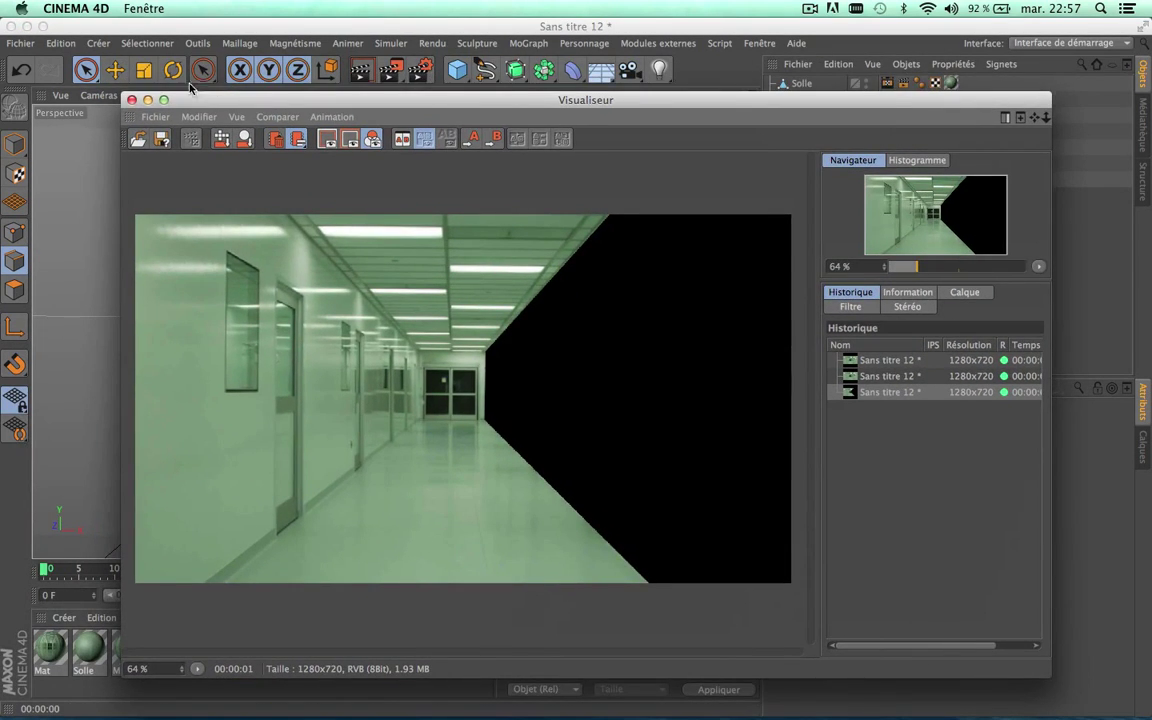
click(132, 100)
click(361, 69)
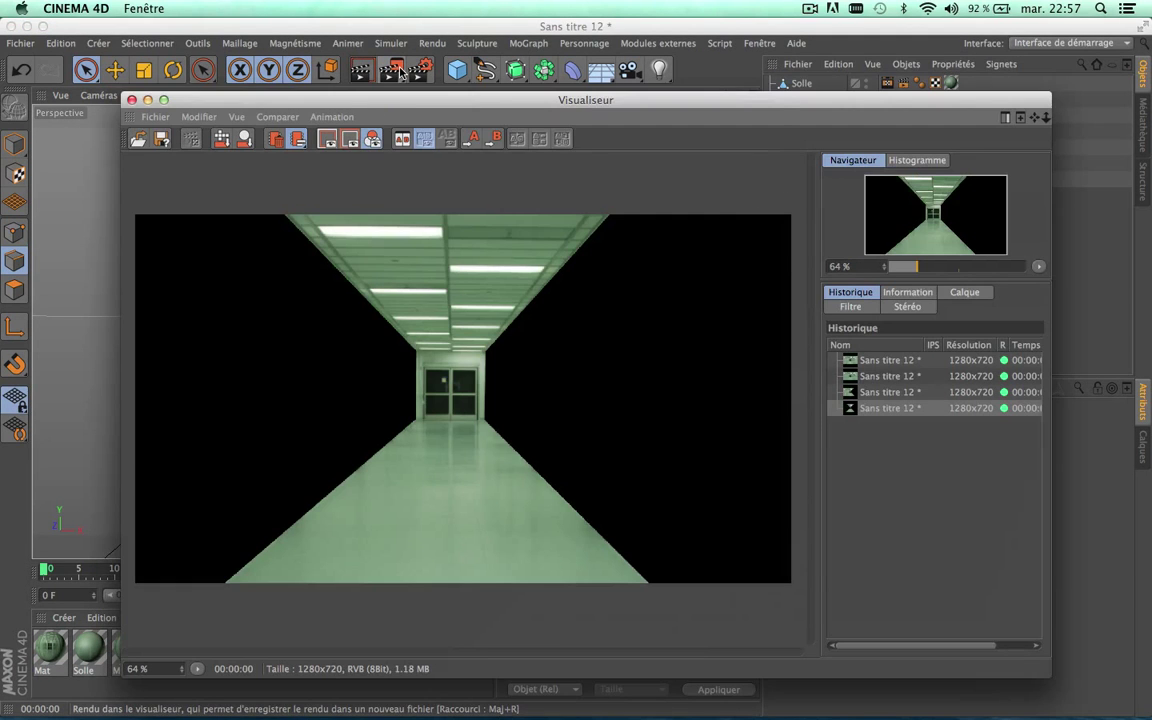
drag(464, 96, 433, 23)
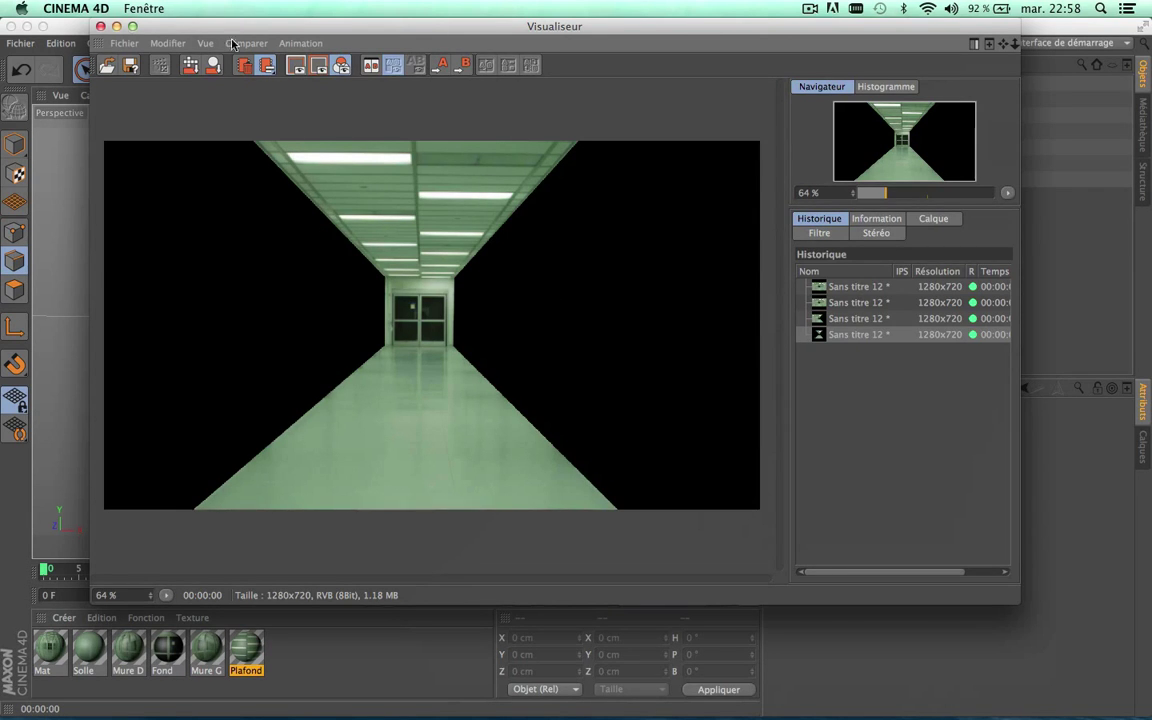
click(131, 25)
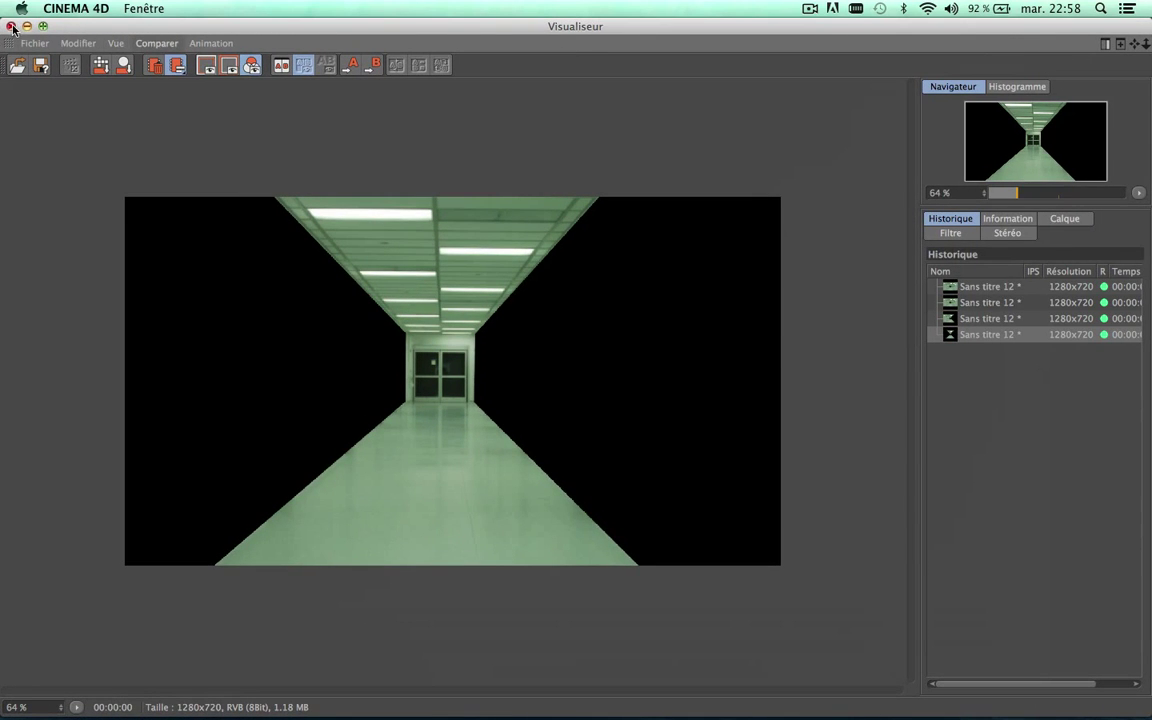
drag(100, 22, 162, 120)
- Close the render and set the viewport to Gouraud shading, briefly trying Hidden Lines first
click(70, 118)
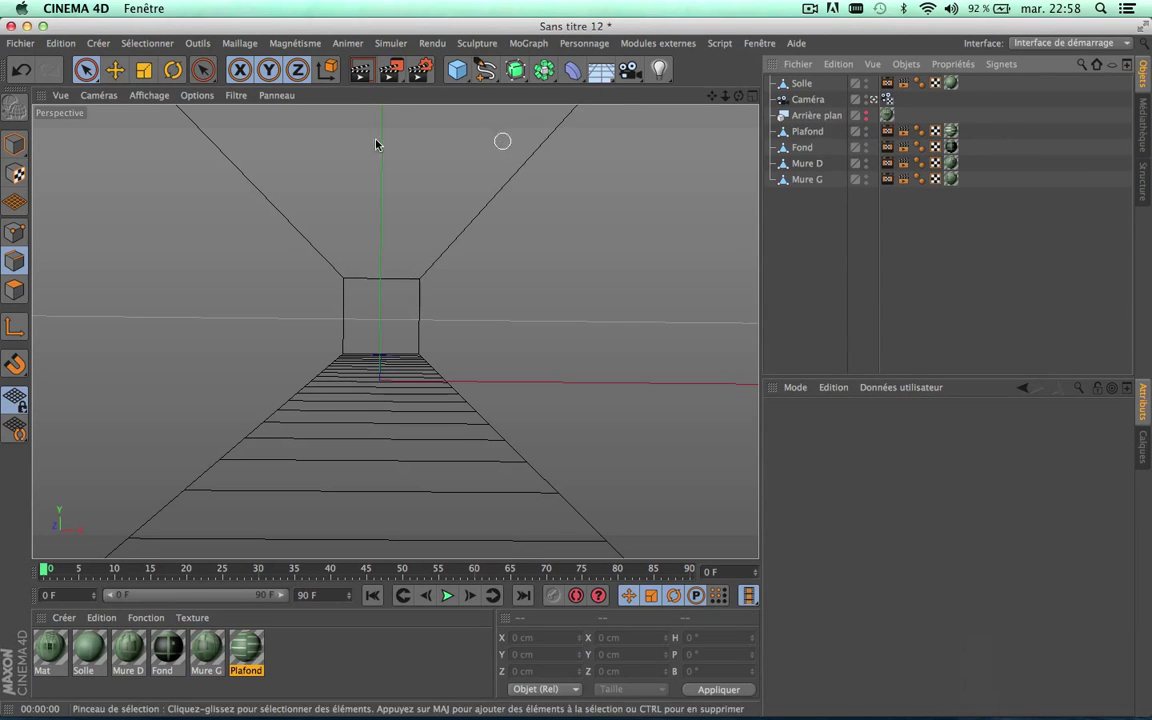
click(140, 95)
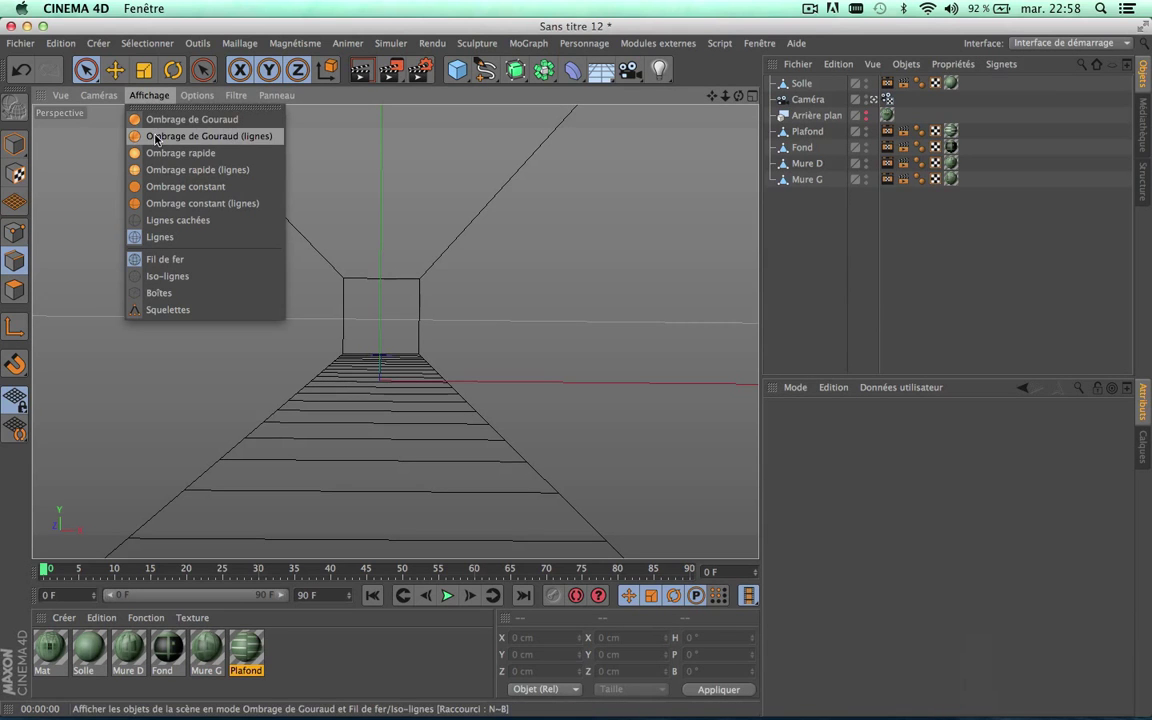
click(155, 136)
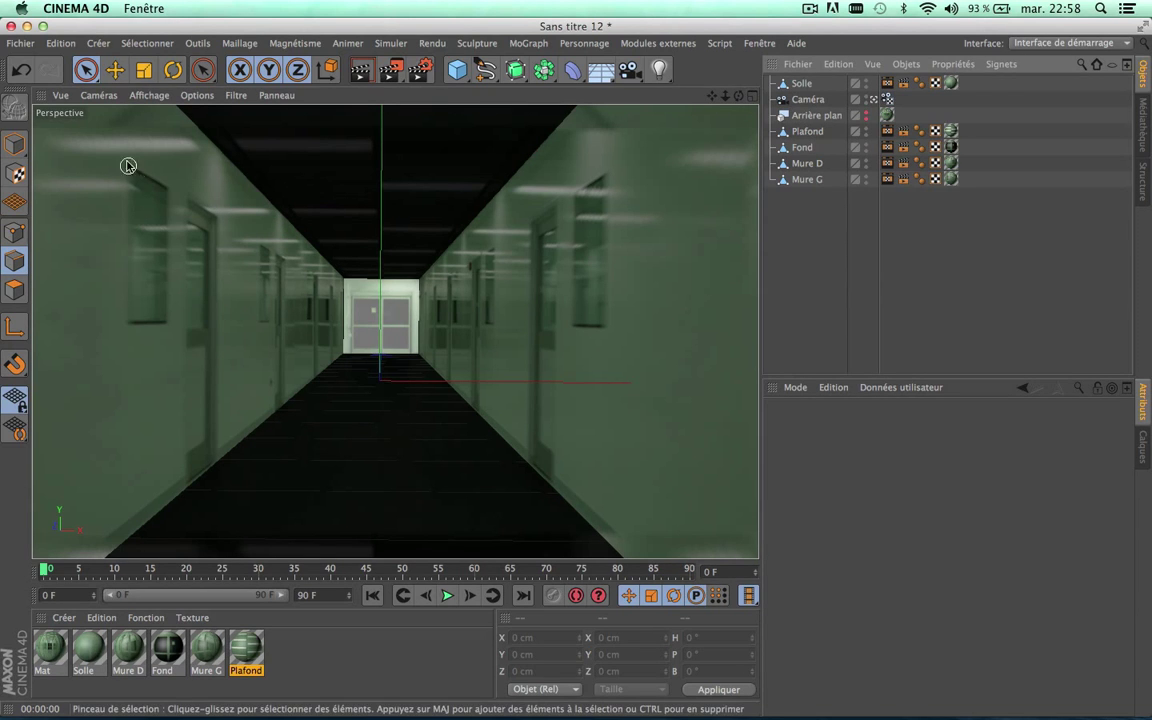
click(152, 96)
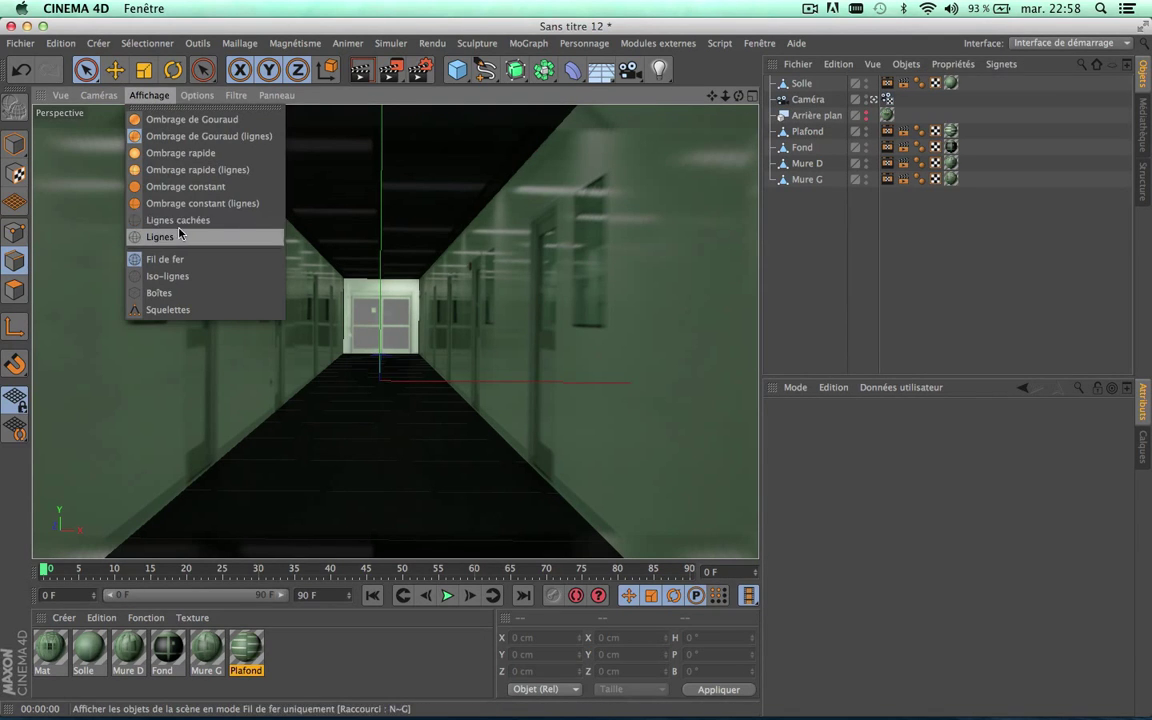
click(165, 220)
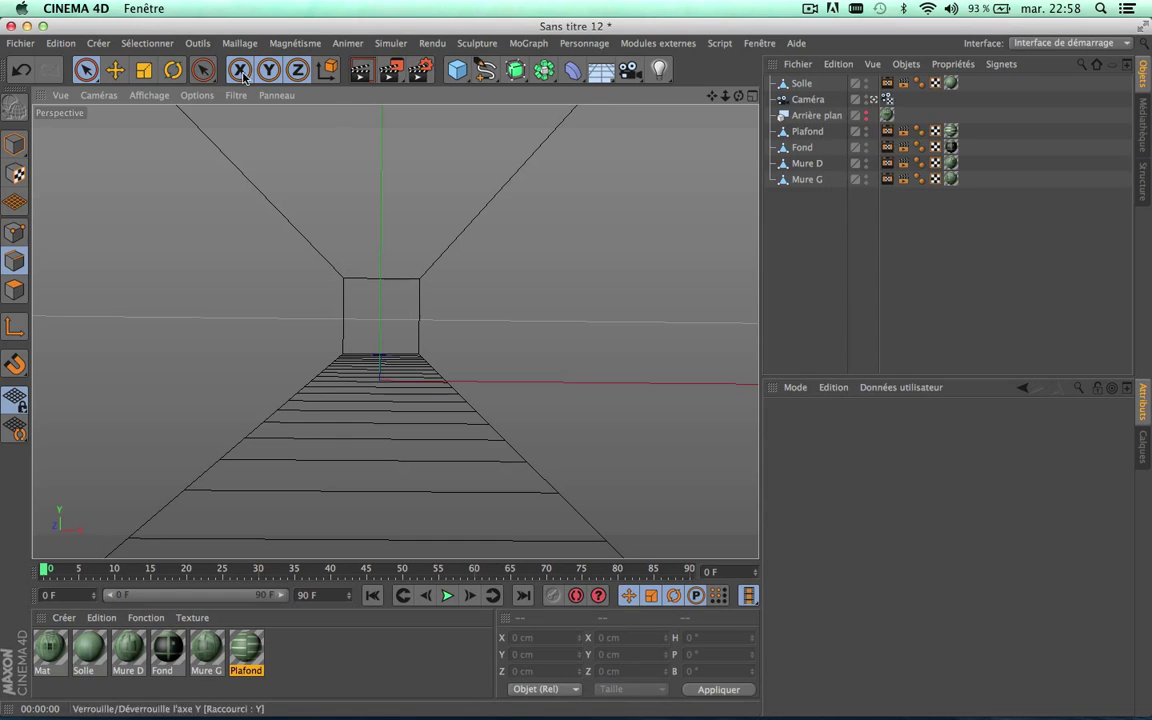
click(149, 95)
click(165, 116)
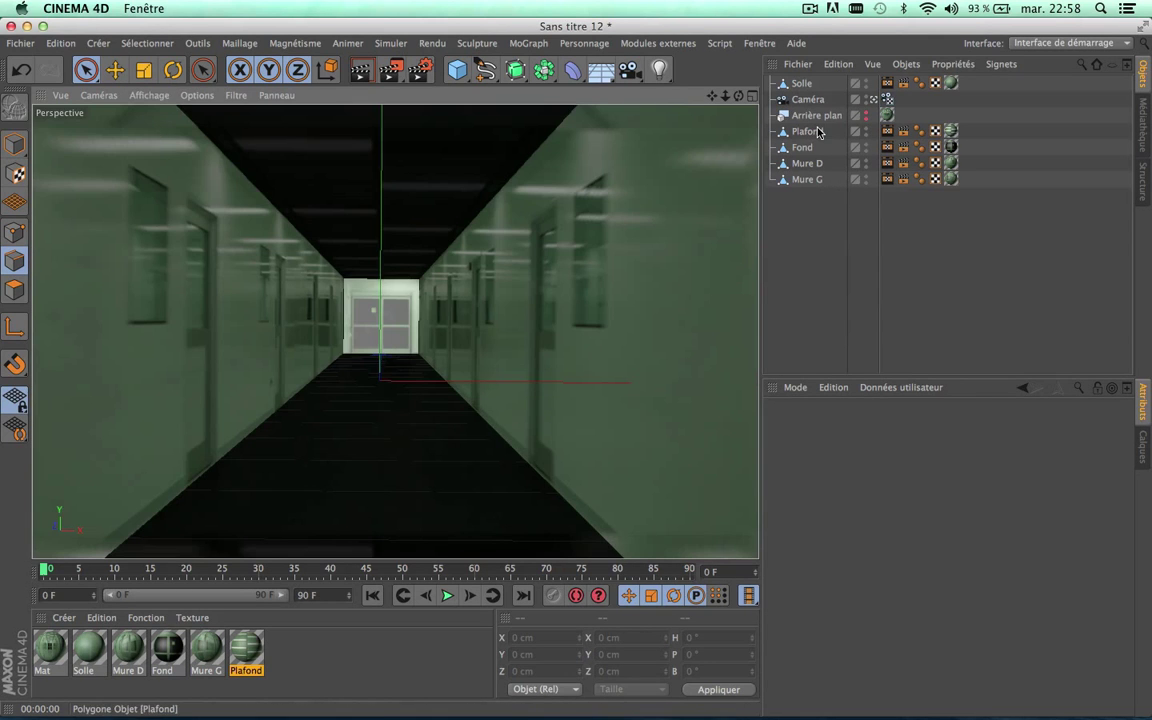